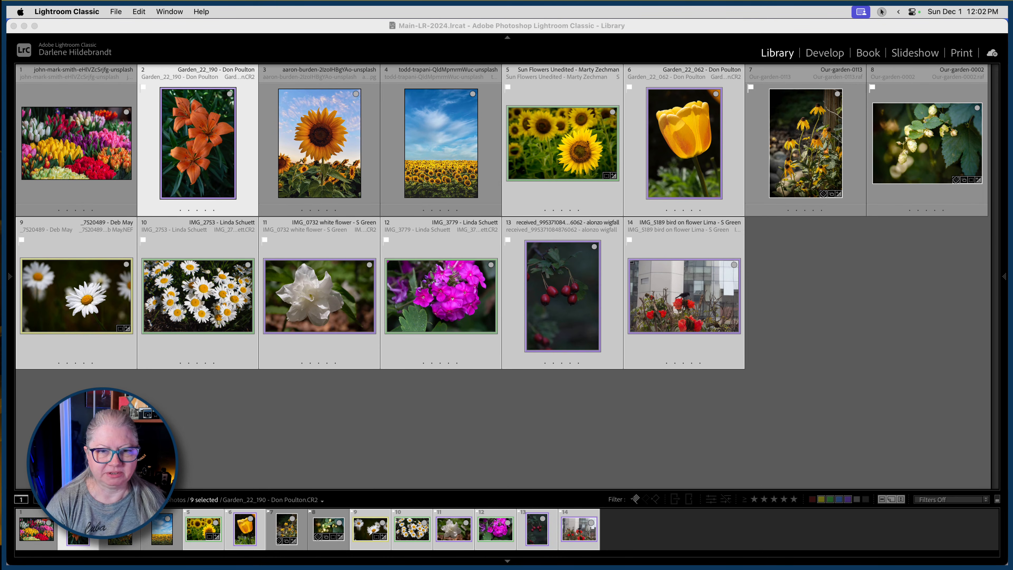
Reorder the Library grid by moving the orange lily photo directly after the sunflower field photo.
key(super+Tab)
click(812, 279)
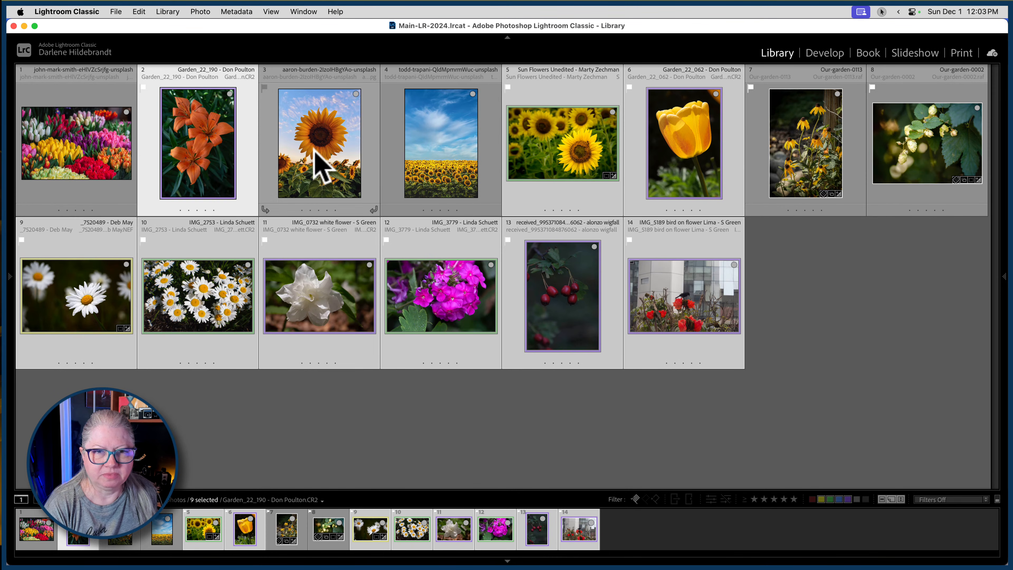
click(84, 143)
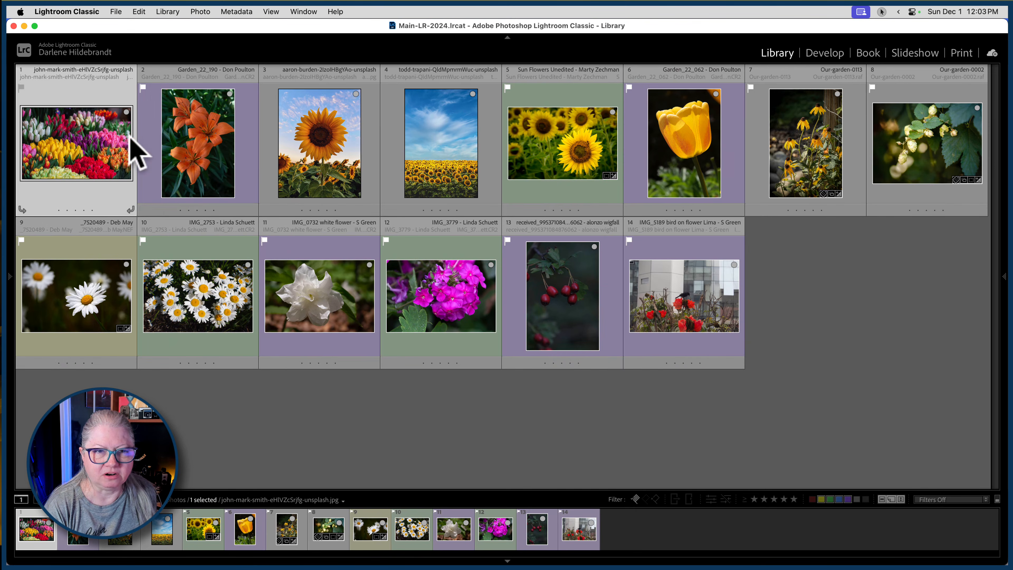
drag(199, 159, 508, 148)
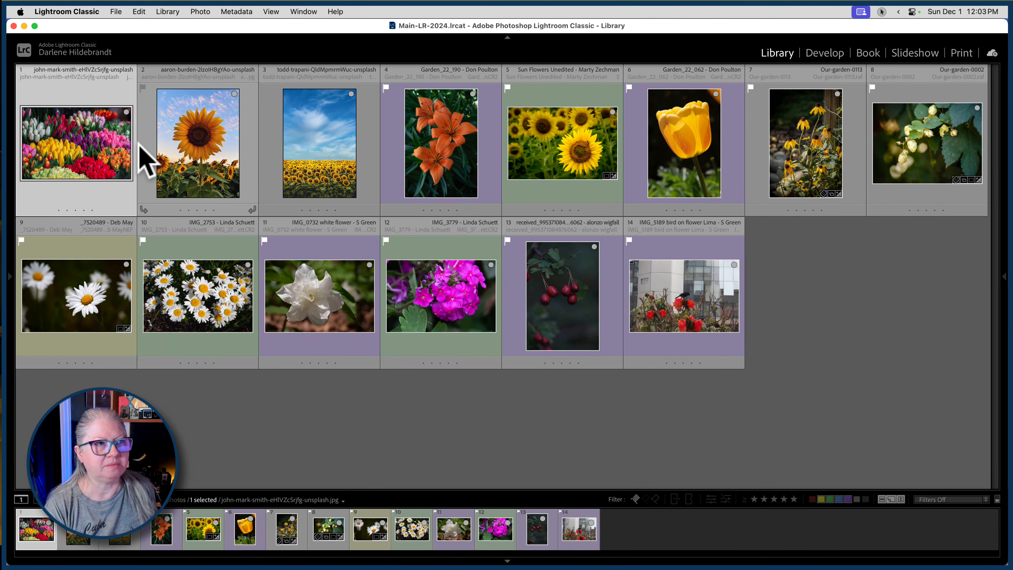
Compare the single sunflower photo and the sunflower field photo side by side in Survey view, and return to the grid.
click(881, 11)
click(894, 29)
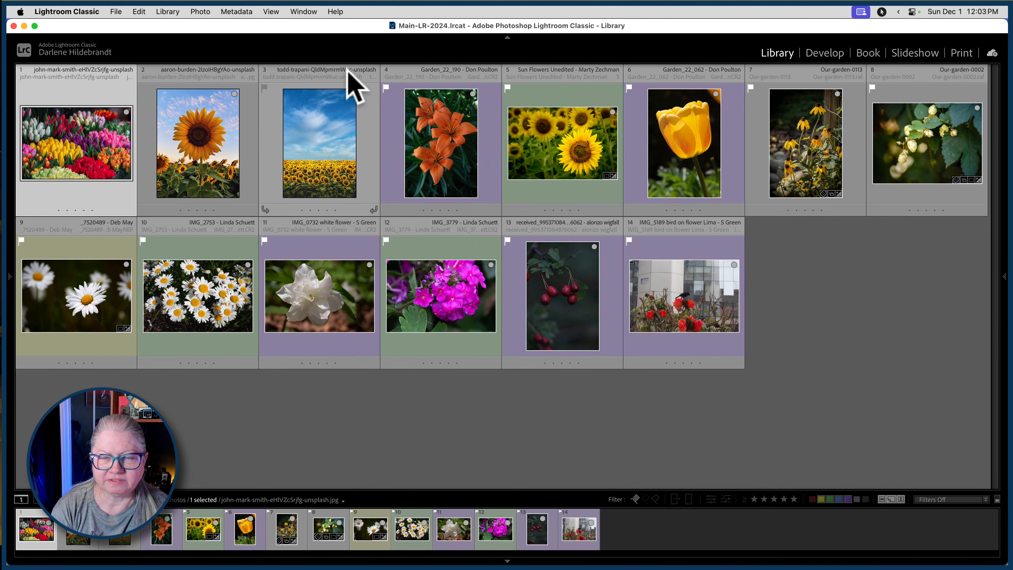
click(238, 144)
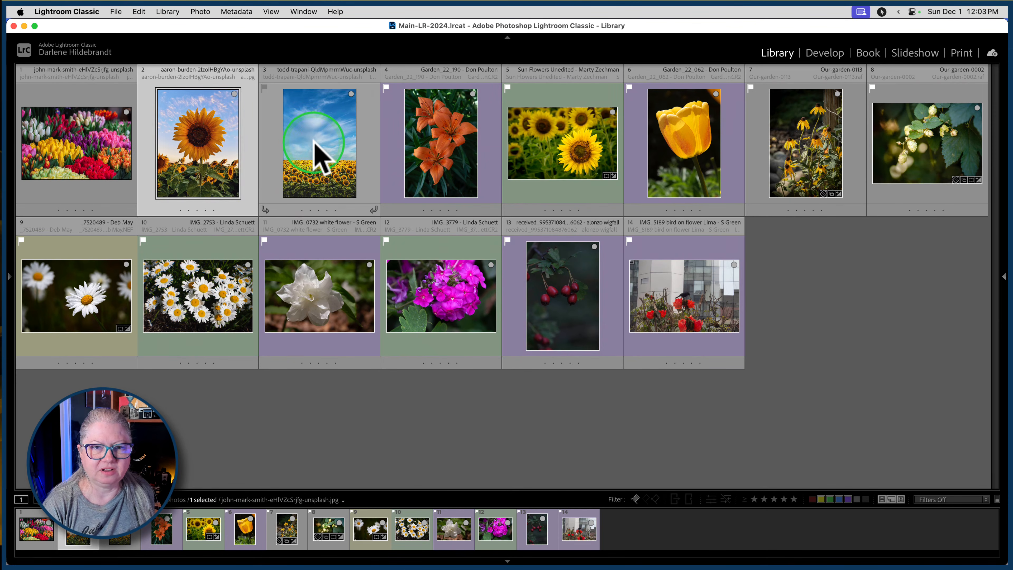
super+click(327, 143)
key(n)
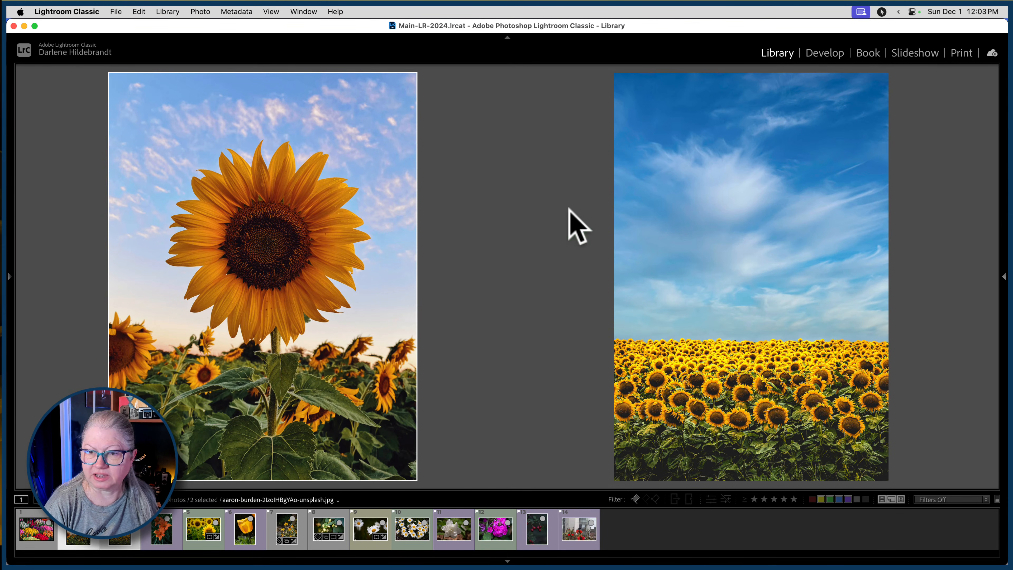
key(g)
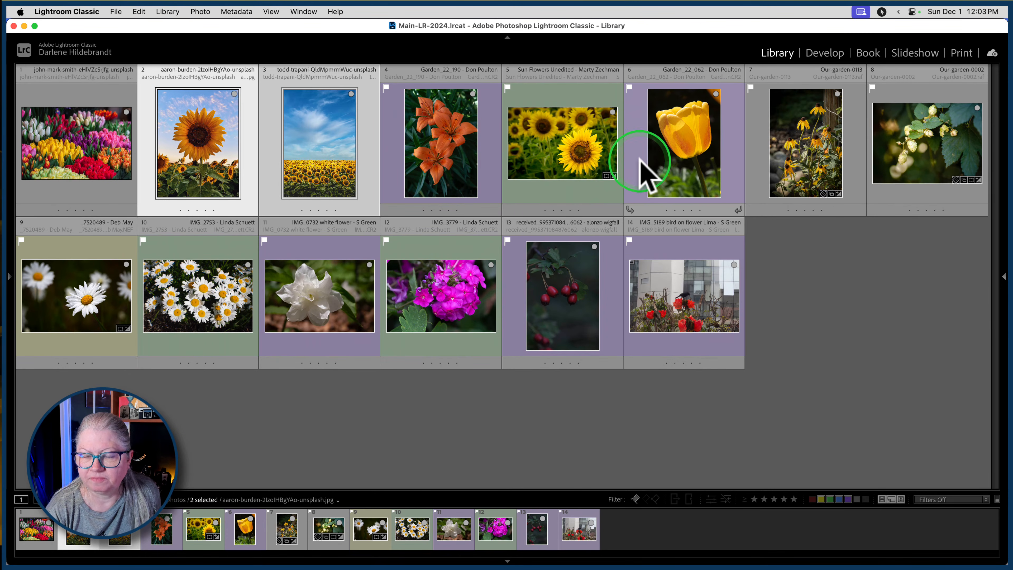
View the yellow coneflower photo Our-garden-0113 enlarged, and return to the grid.
click(657, 156)
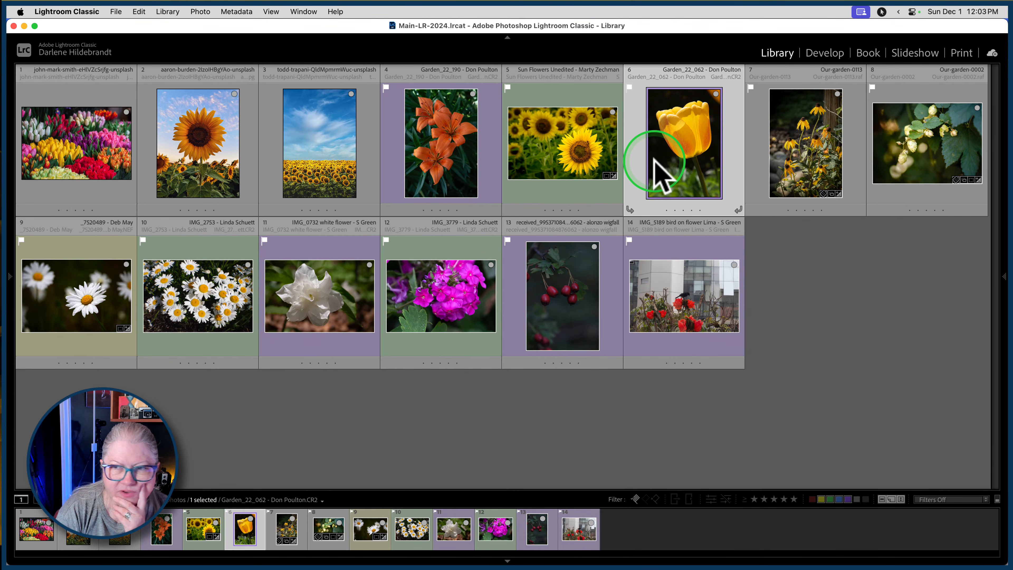
double_click(805, 148)
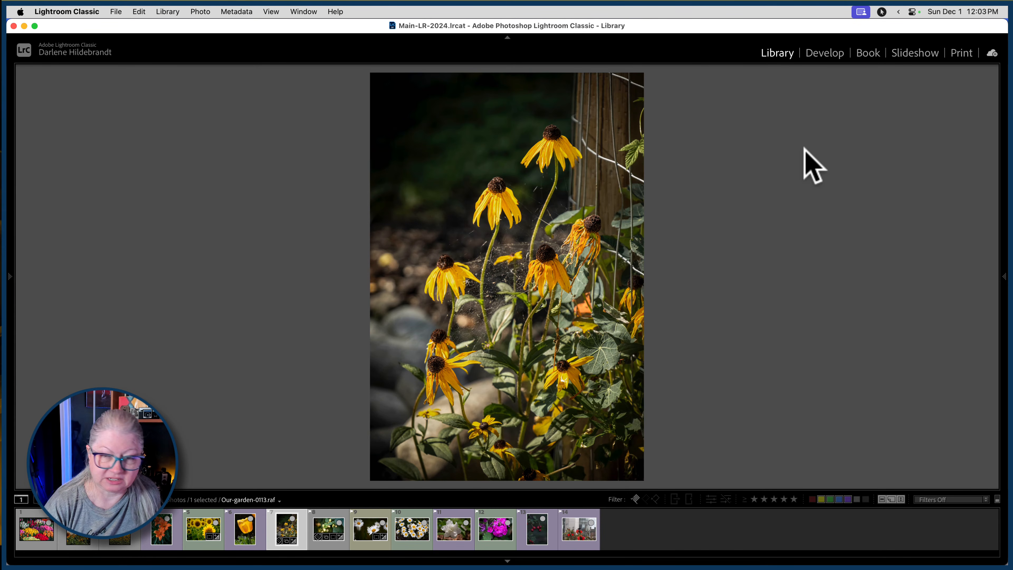
key(g)
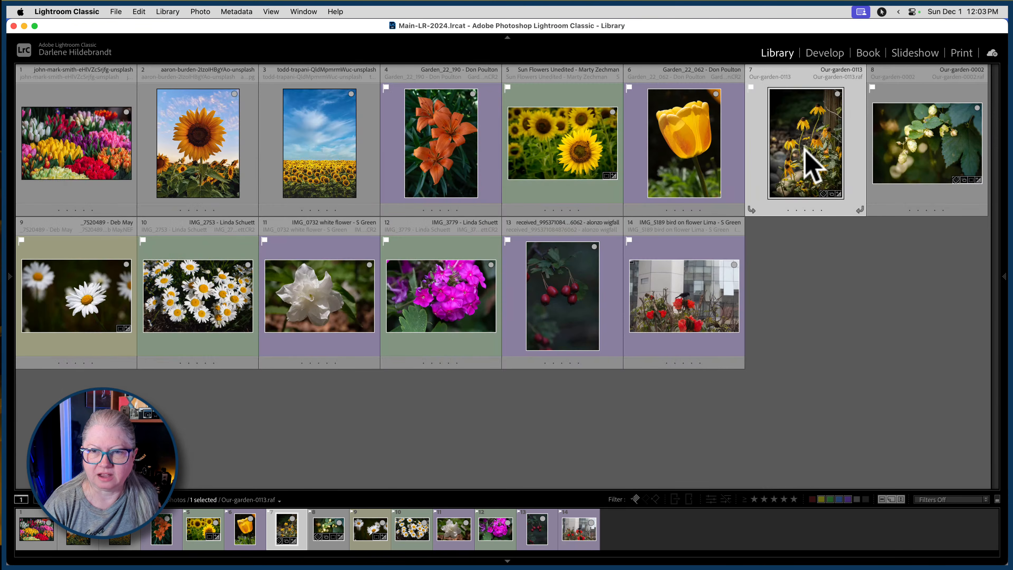
Switch to Luminar Neo, view the pink dahlia photo DPM-Luminar-Neo-Course-25 enlarged, and return to the catalog grid.
key(super+Tab)
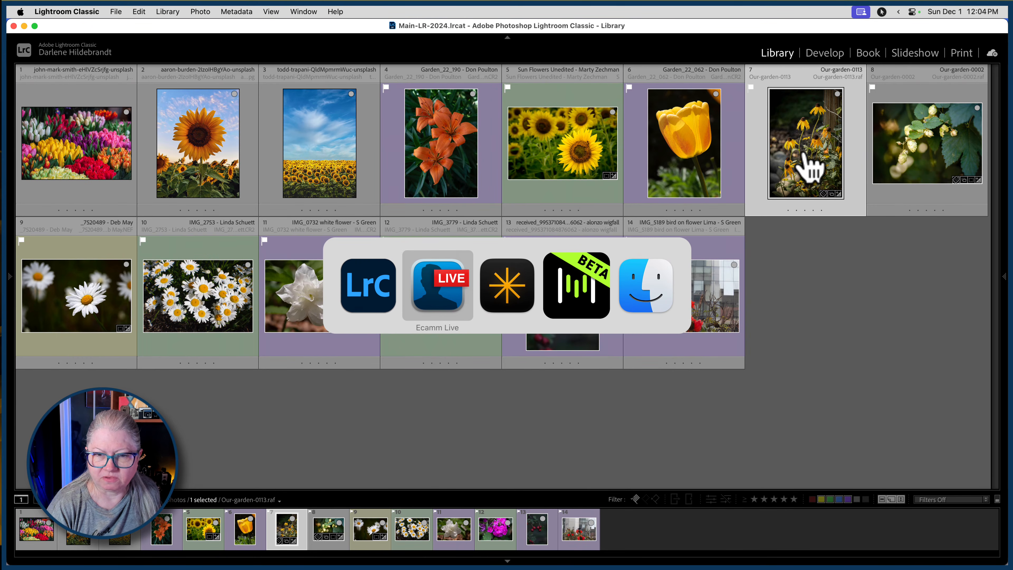
key(super+Tab)
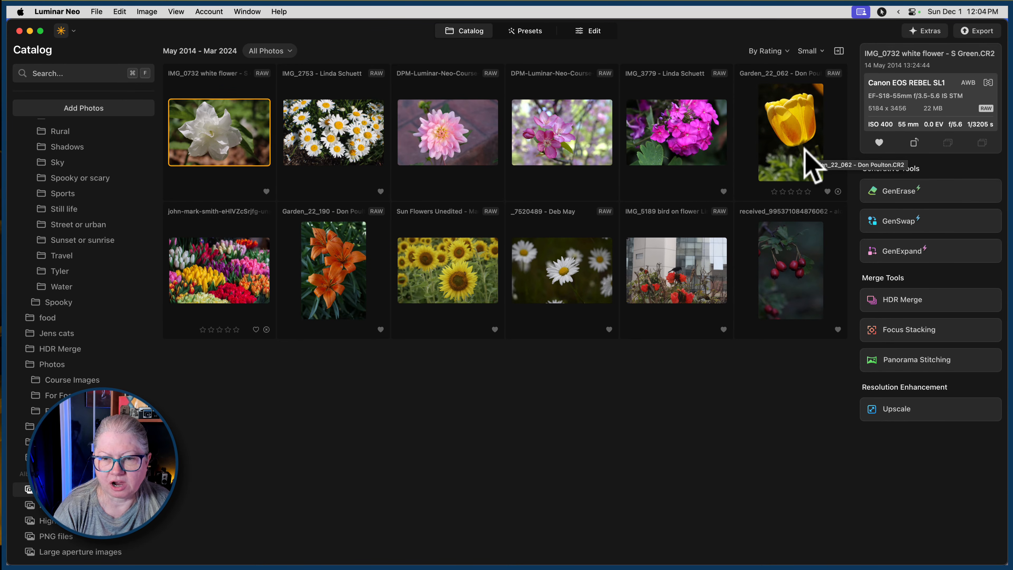
double_click(464, 130)
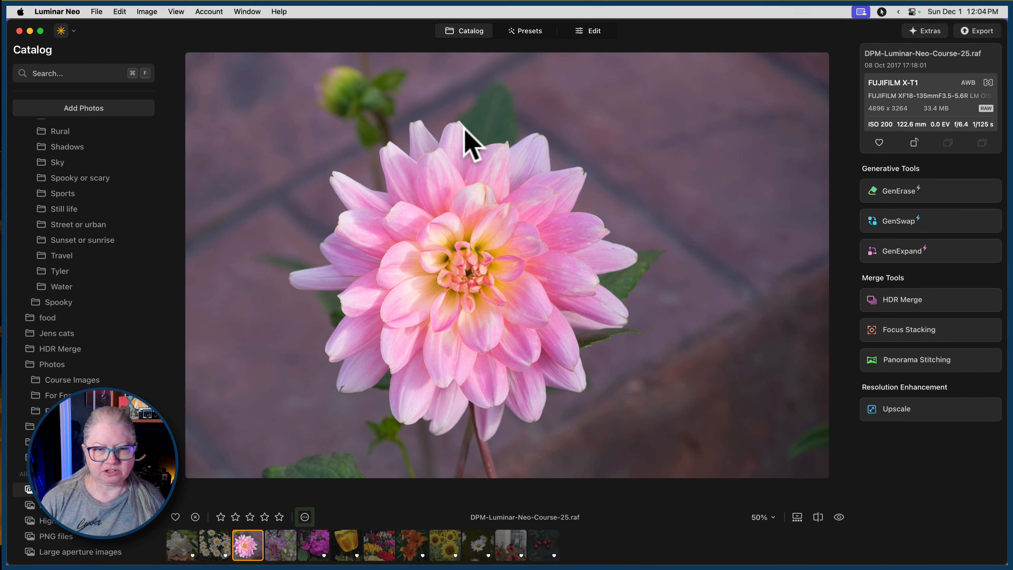
key(space)
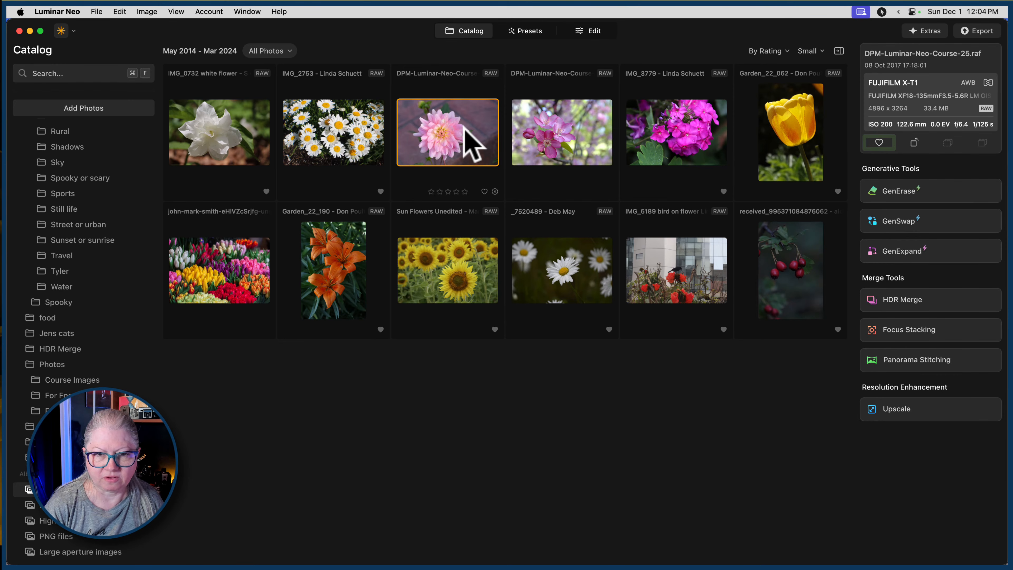
click(463, 128)
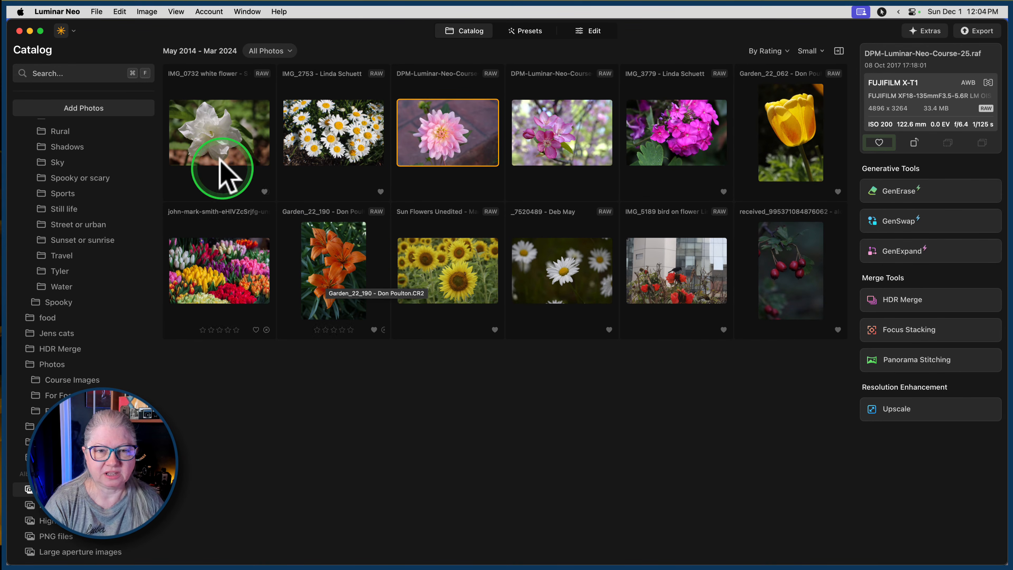
Review the catalog's flower photos one by one at large size, from the white flower to the bird on red flowers.
double_click(203, 152)
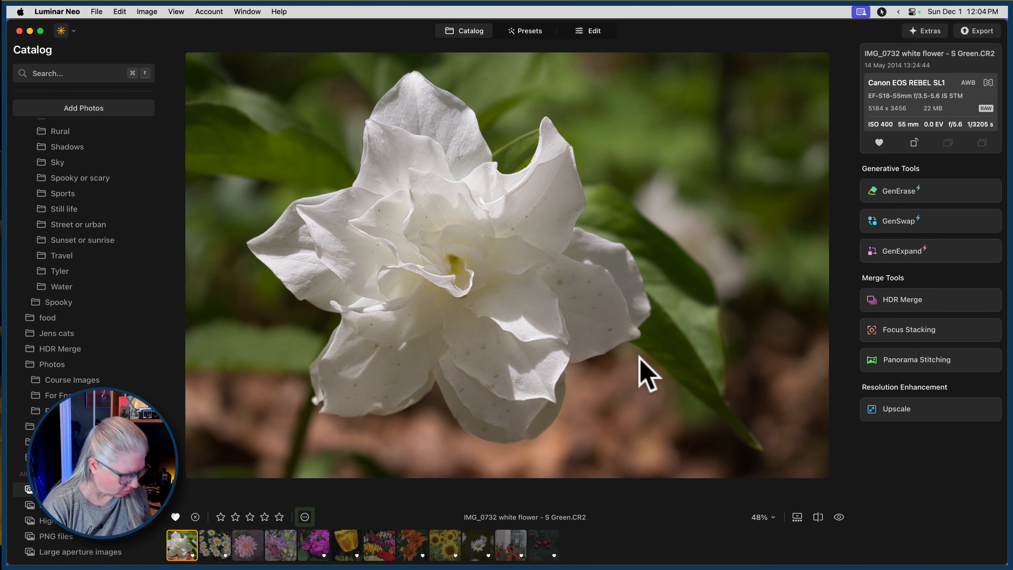
key(Right)
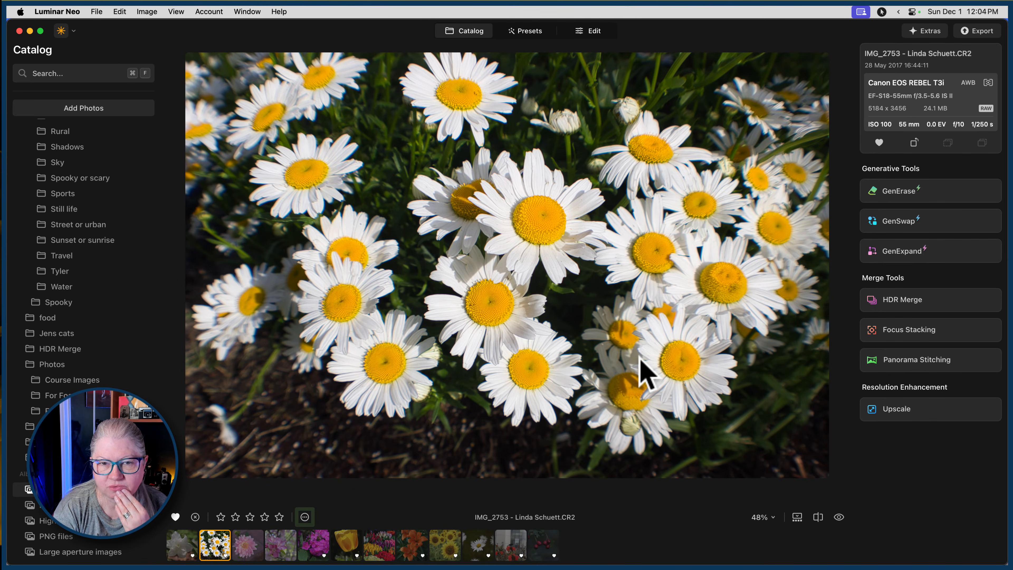
key(Right)
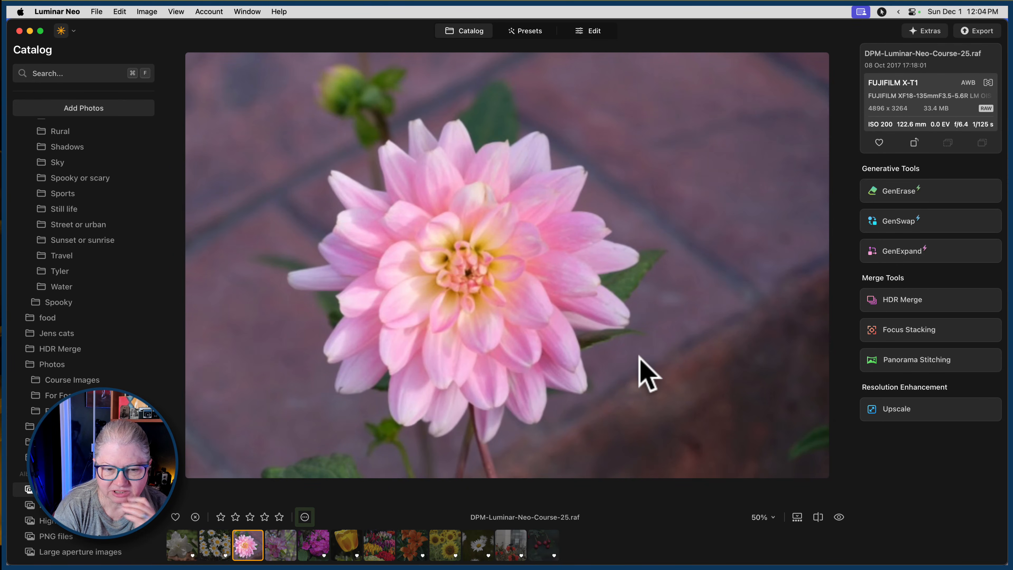
key(Right)
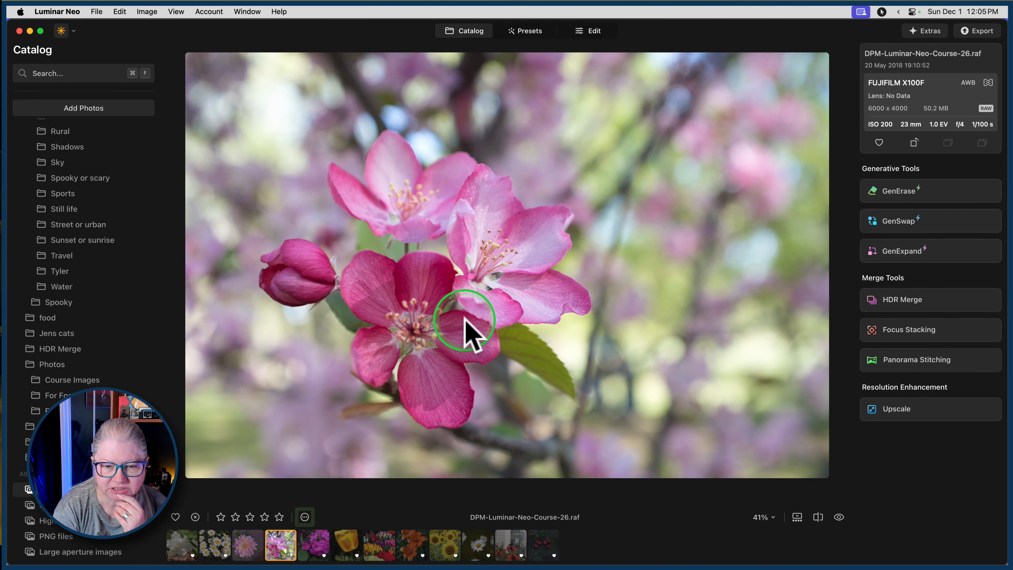
key(Right)
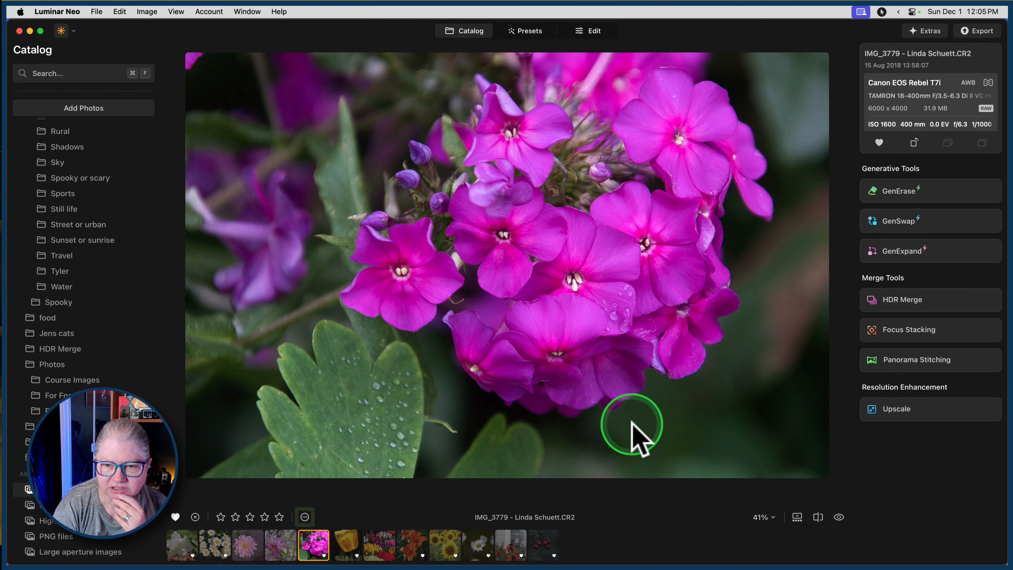
key(Right)
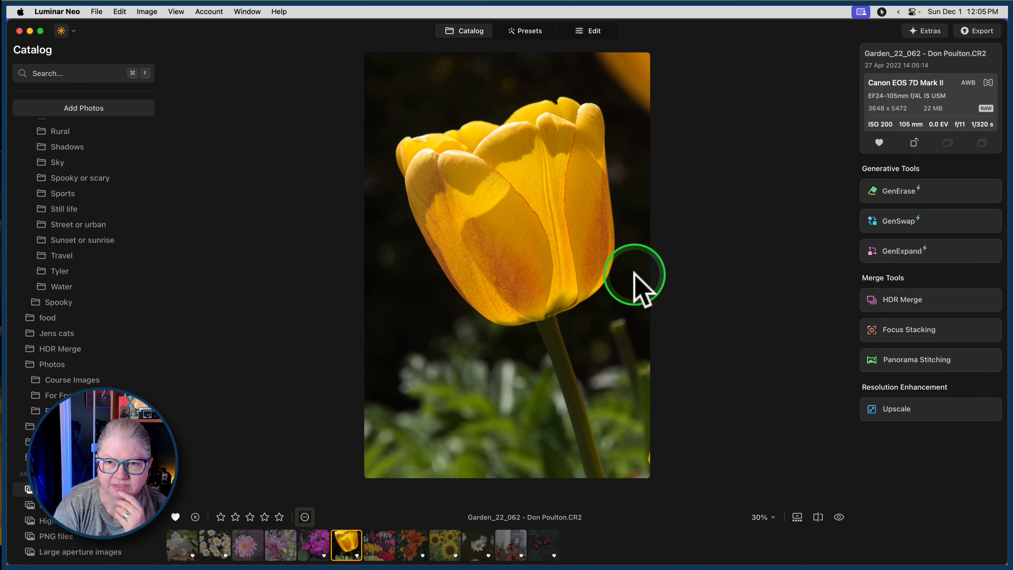
key(Right)
key(Right)
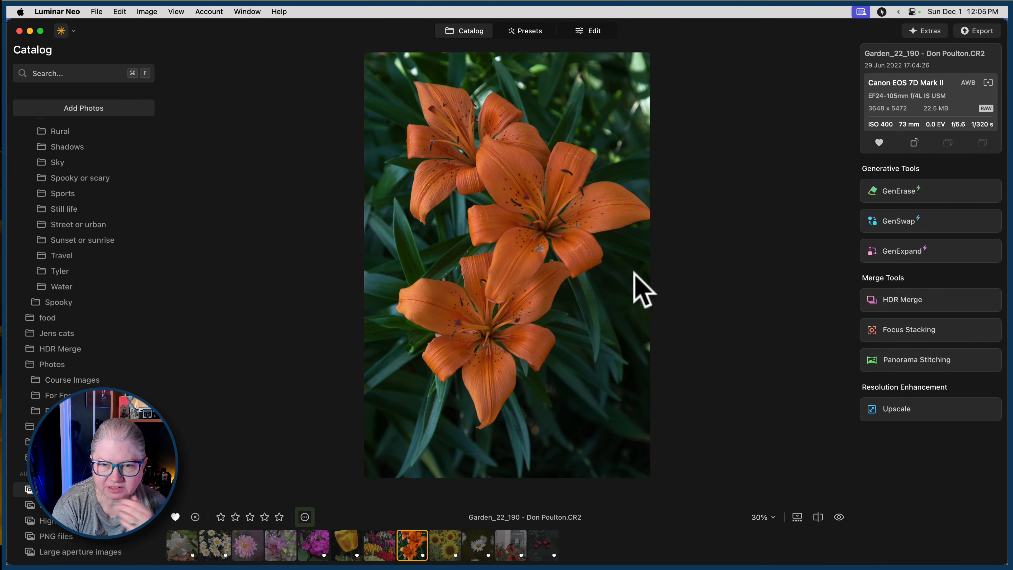
key(Right)
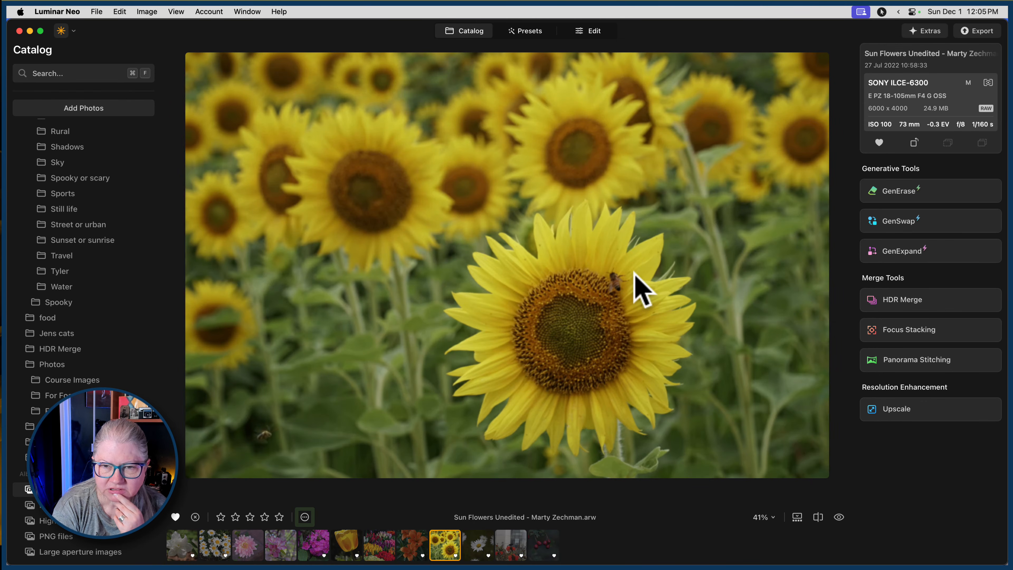
key(Right)
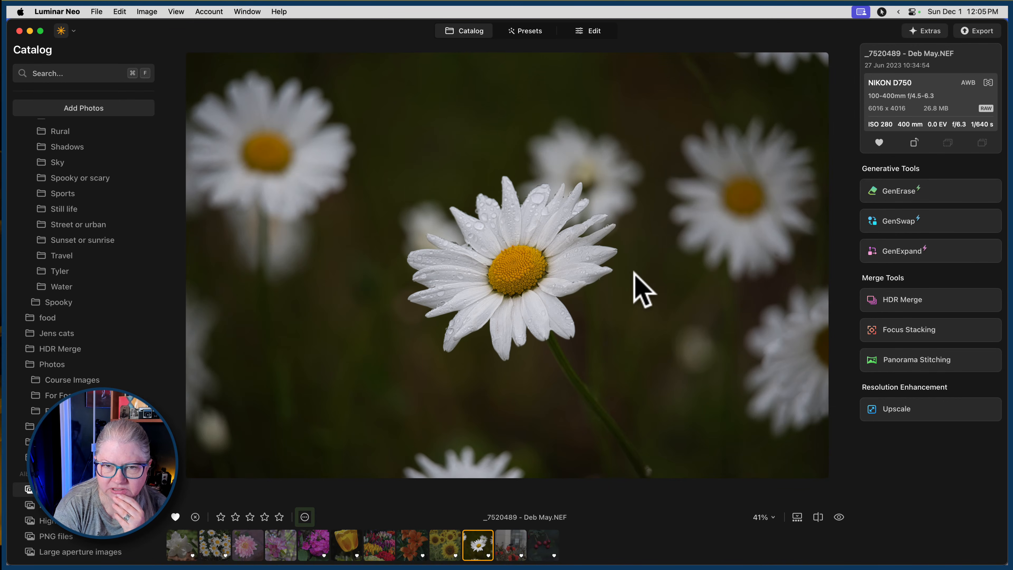
key(Right)
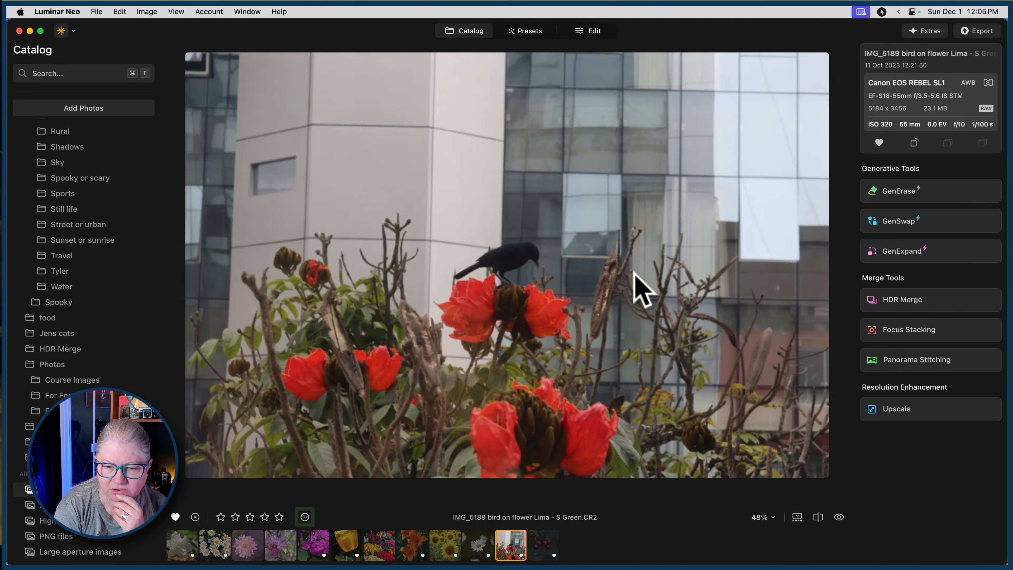
Open the single daisy photo with the dark background for editing and crop it slightly tighter at the Original ratio.
key(Left)
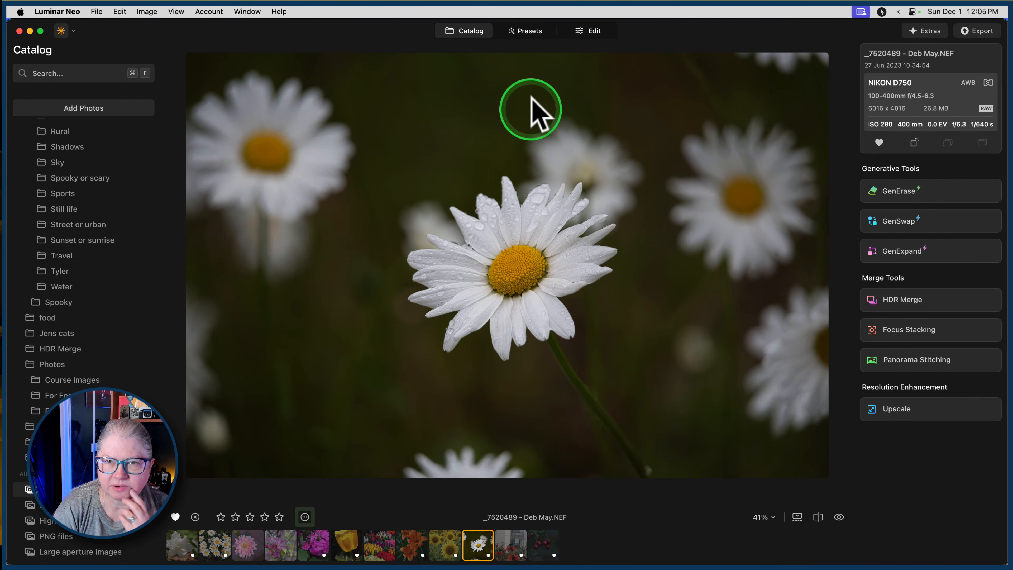
click(585, 32)
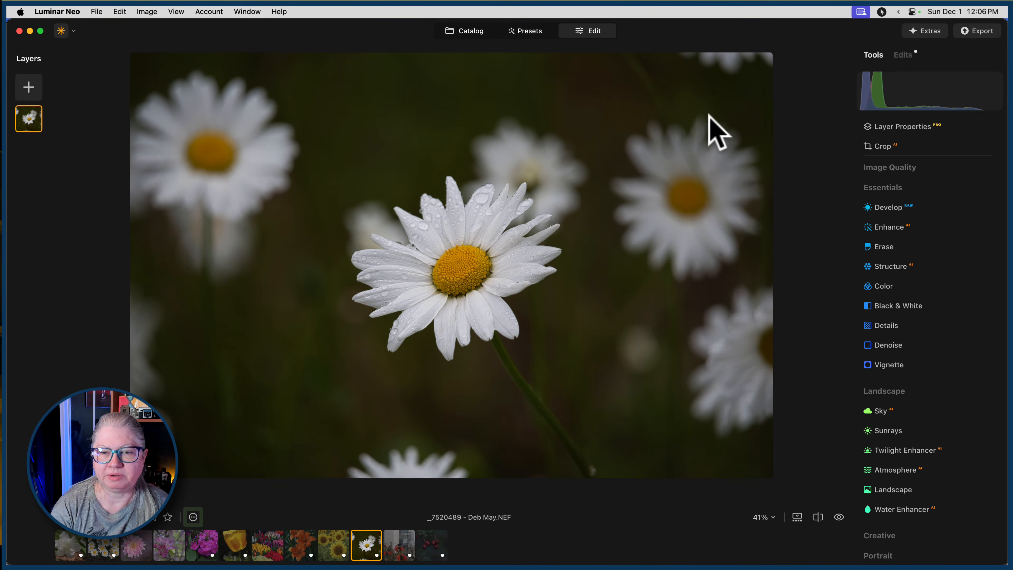
click(706, 115)
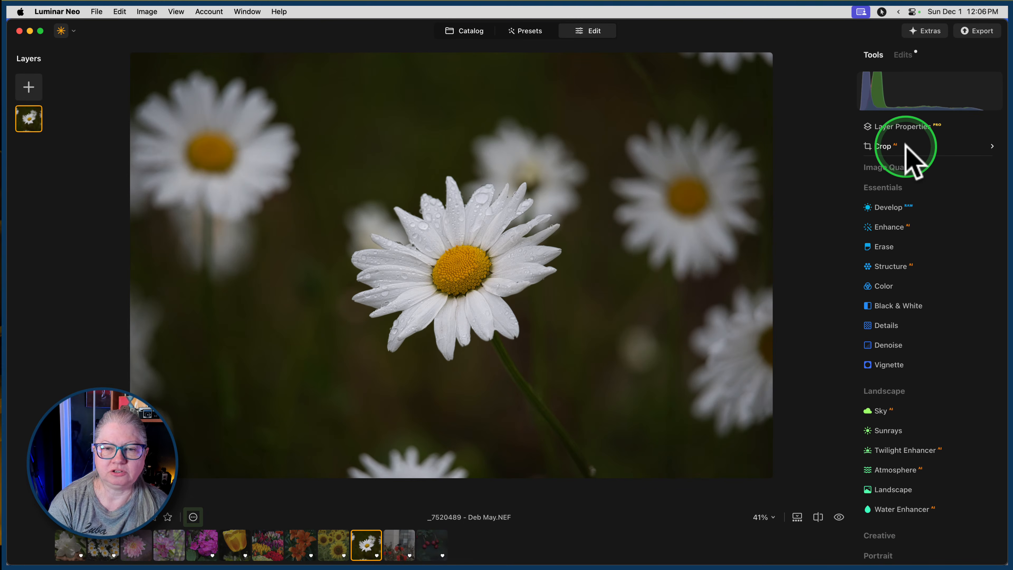
click(911, 157)
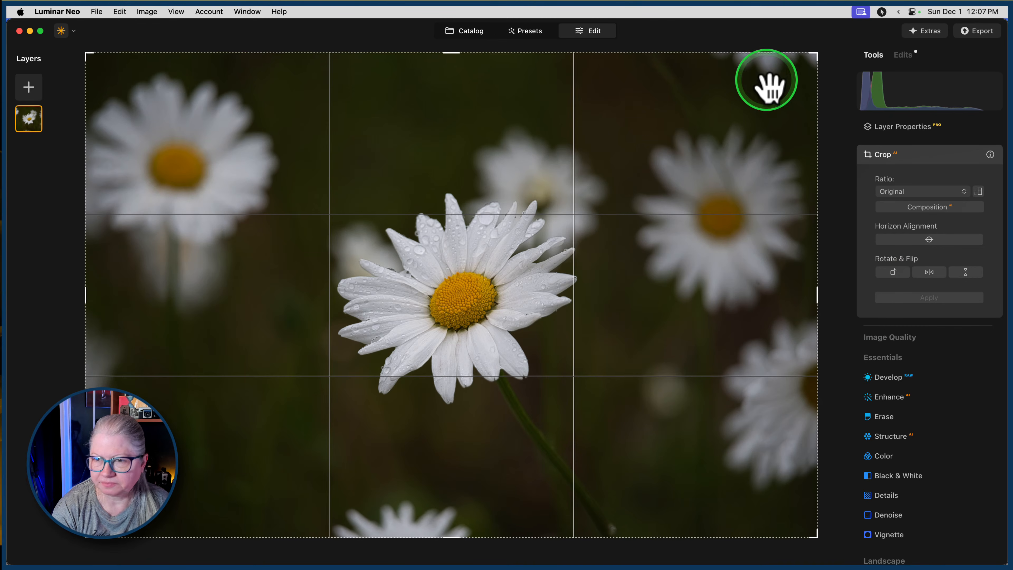
drag(816, 52, 795, 73)
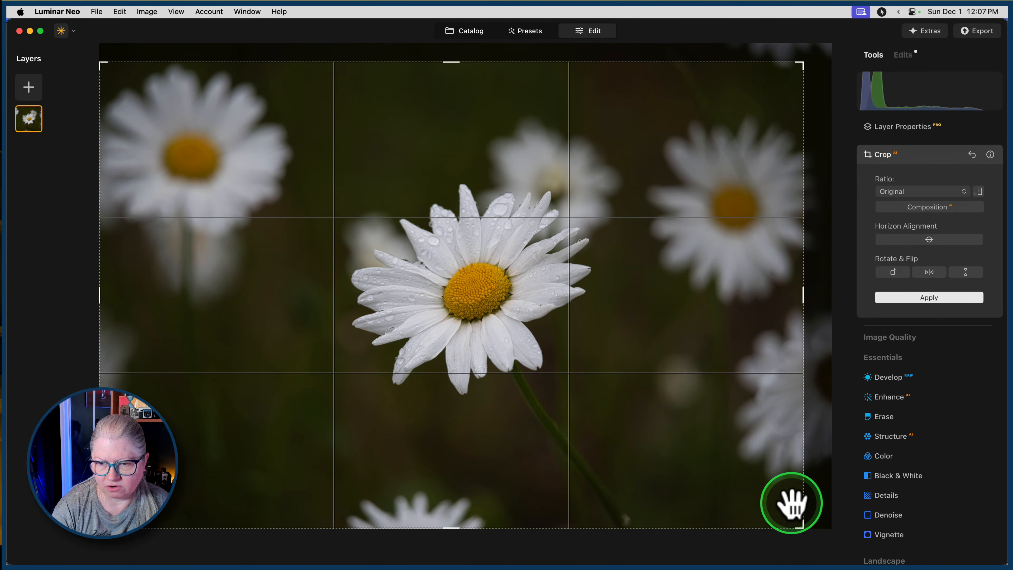
drag(803, 530, 754, 482)
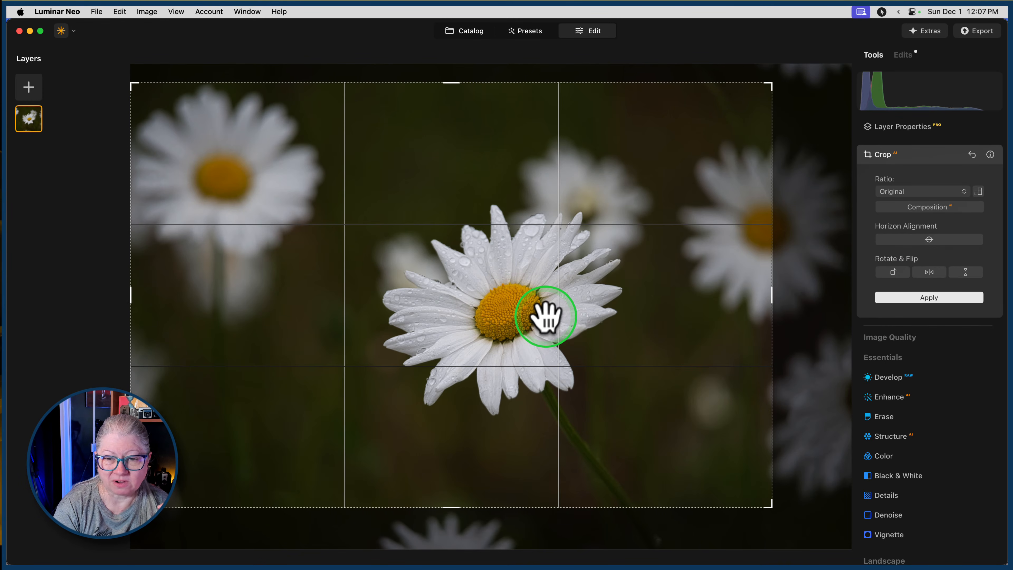
Reframe the crop a little tighter with the daisy above and left of centre, and flip the photo horizontally.
drag(613, 323, 506, 323)
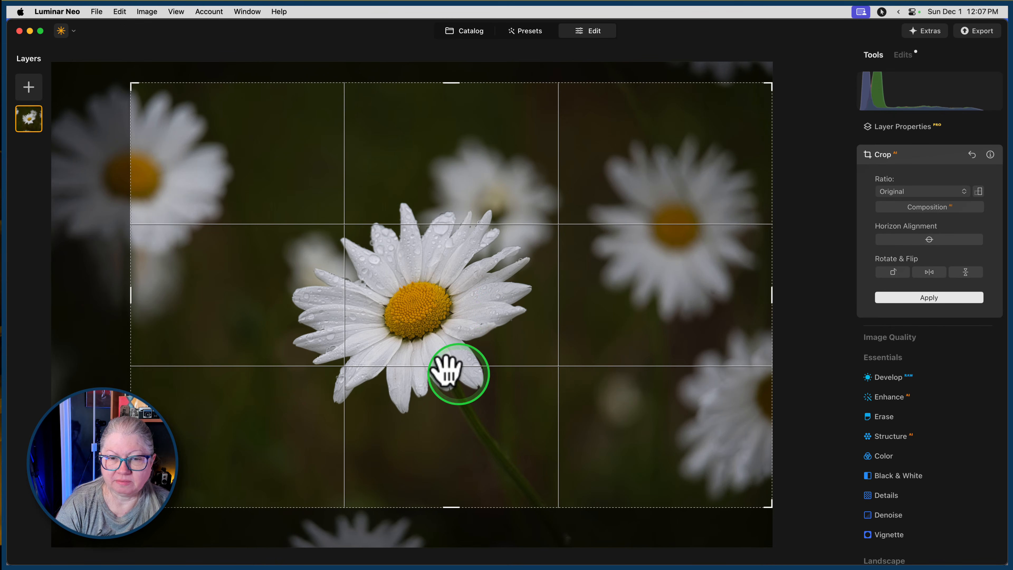
click(497, 338)
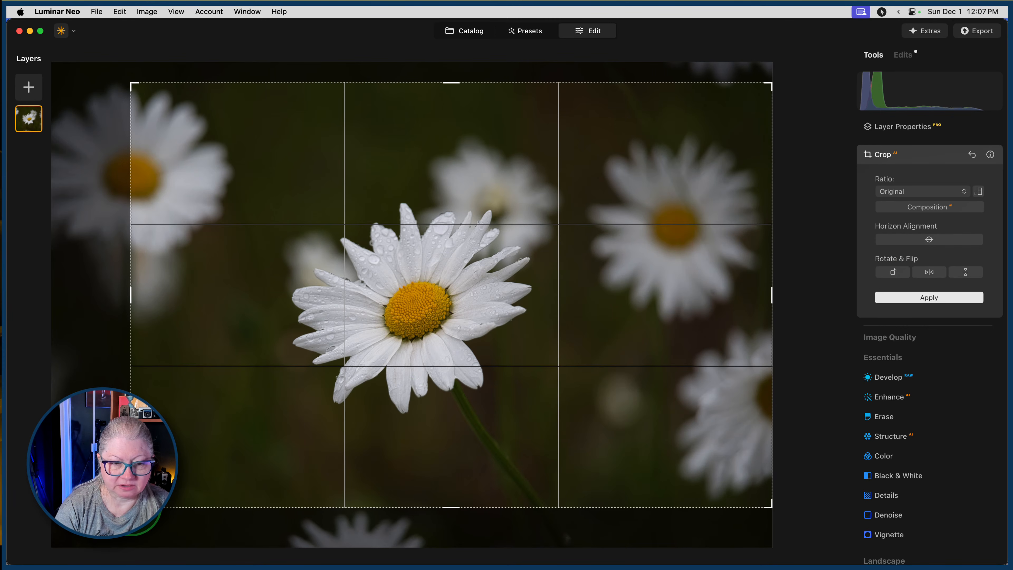
drag(131, 507, 144, 498)
drag(449, 366, 442, 274)
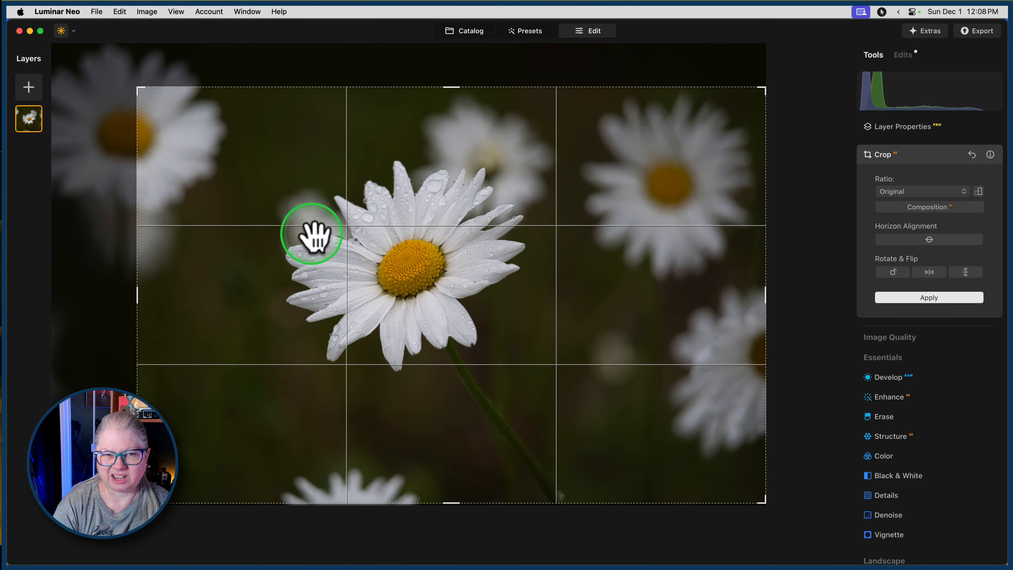
click(929, 272)
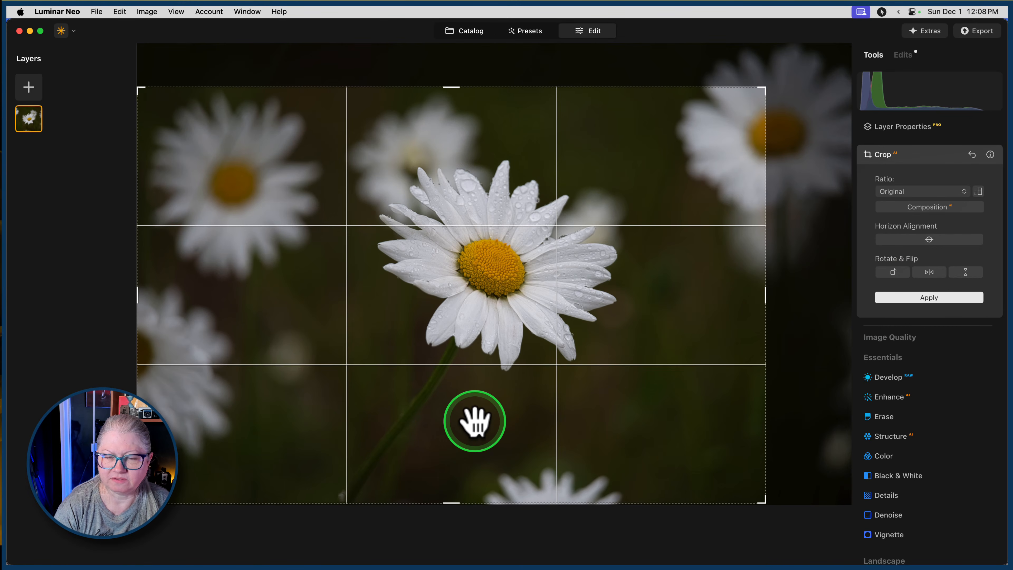
Close the Crop tool to apply the new framing and check the Show Histogram view option.
click(909, 156)
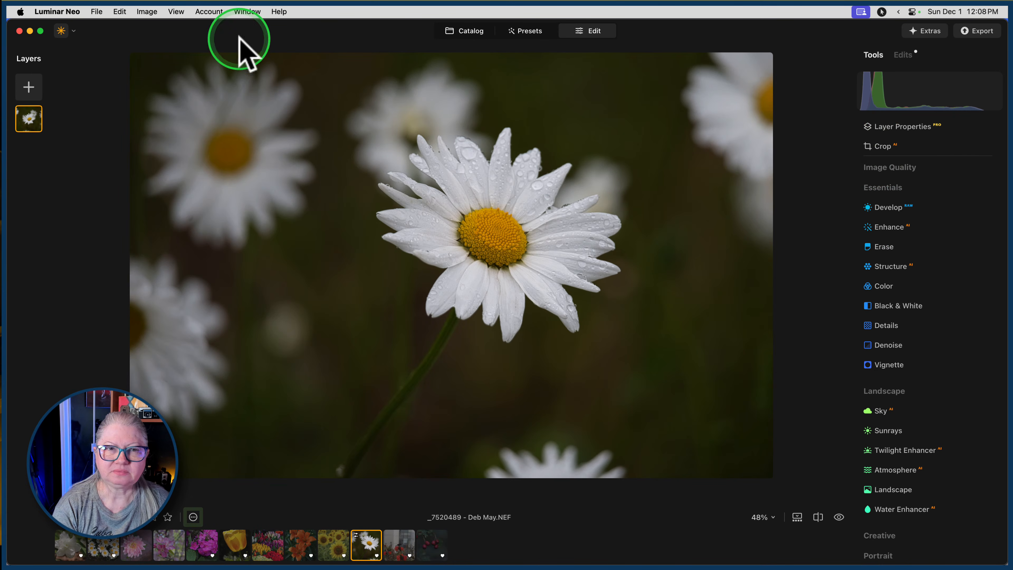
click(175, 12)
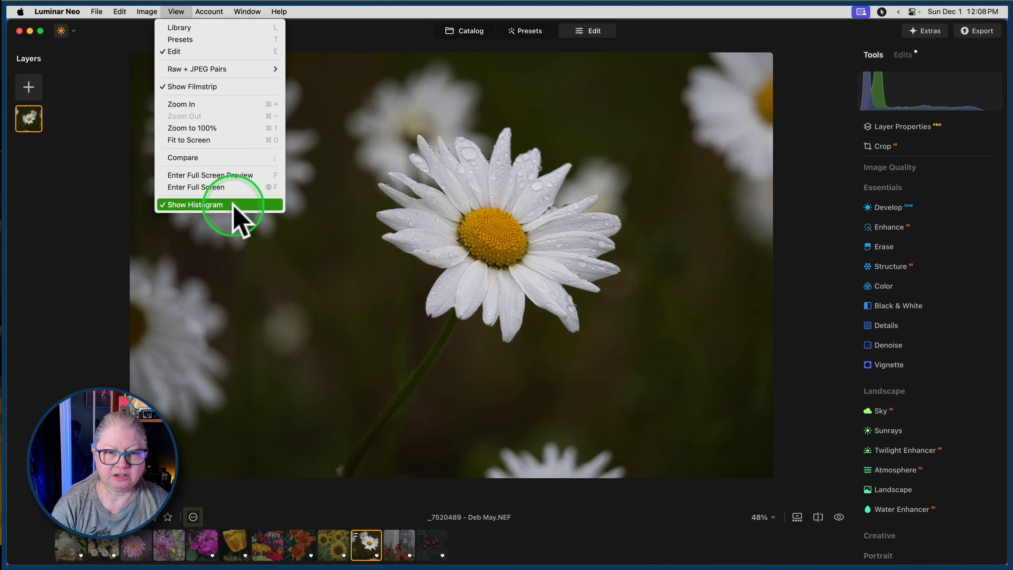
click(188, 205)
Set the Develop camera profile to Camera Portrait and review the other profiles available for the photo.
click(878, 207)
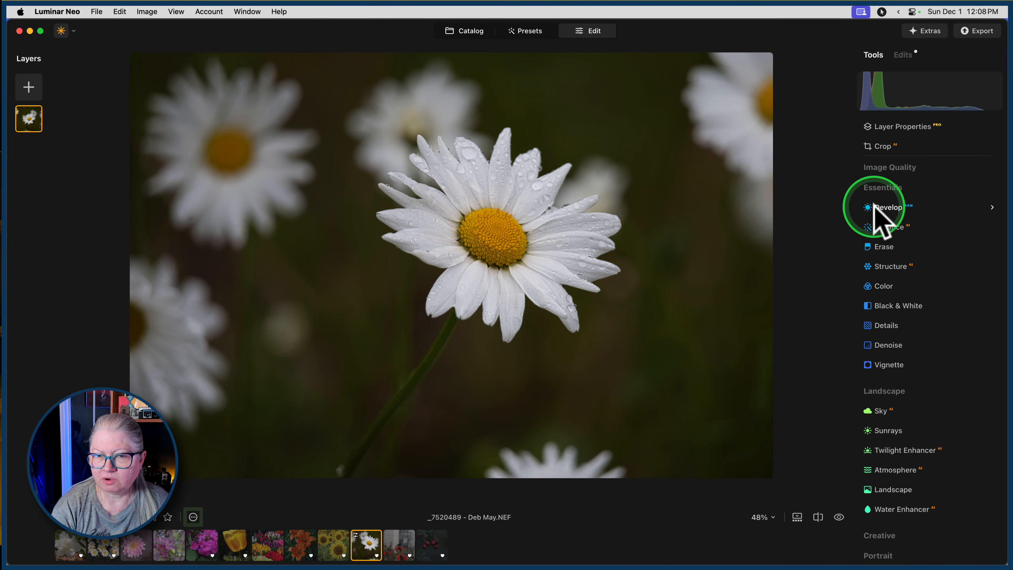
click(907, 261)
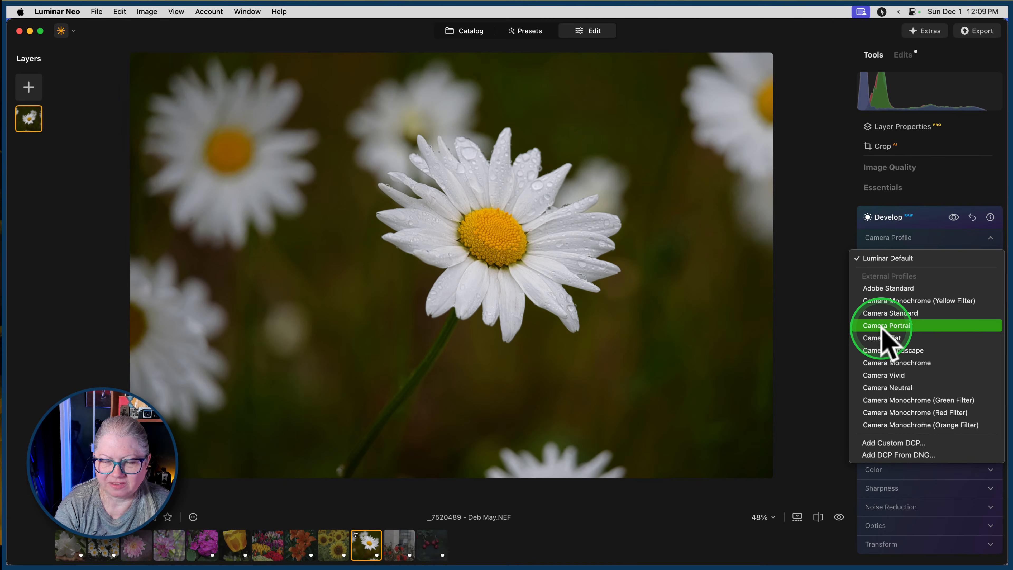
click(882, 326)
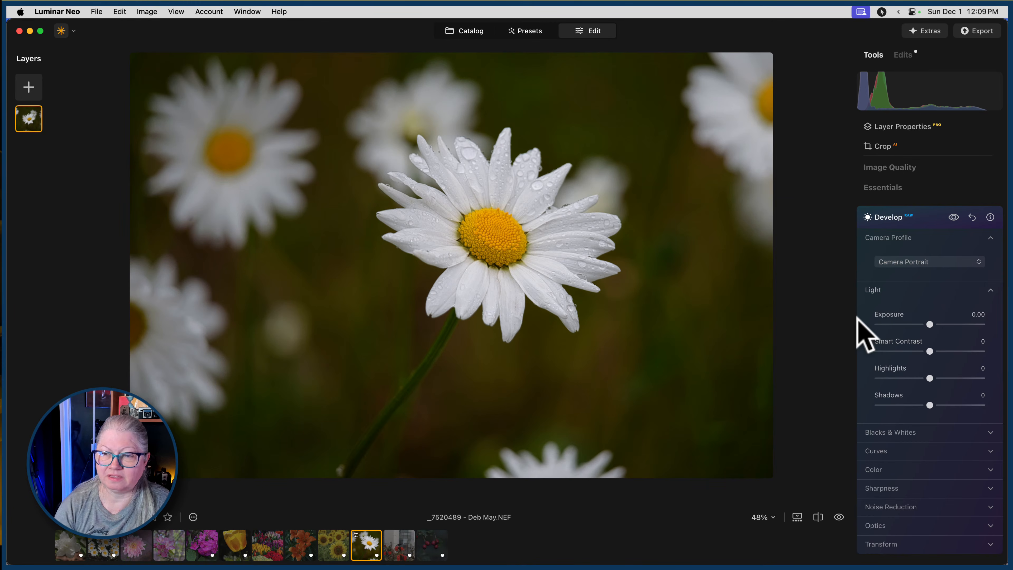
click(884, 261)
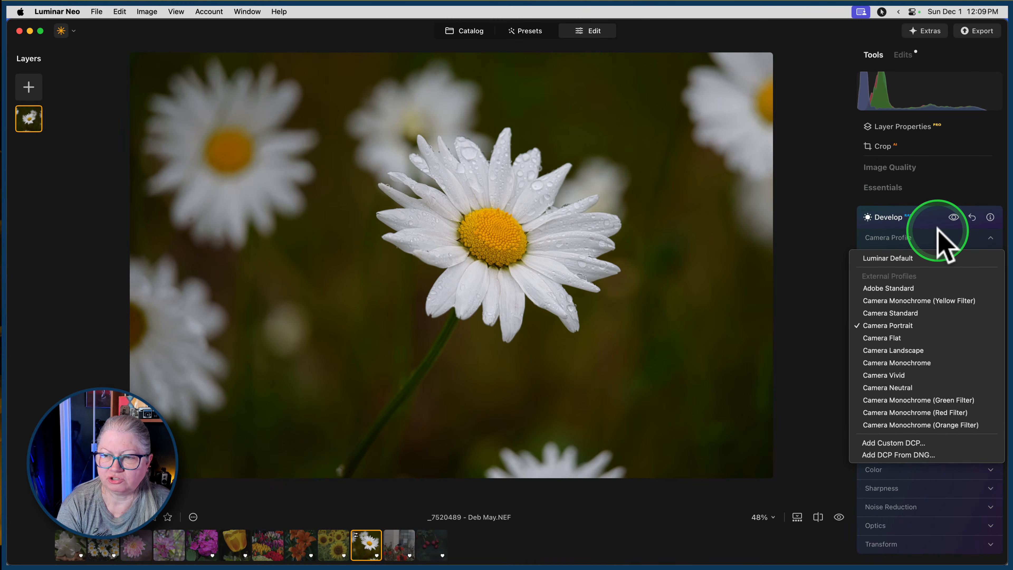
click(935, 241)
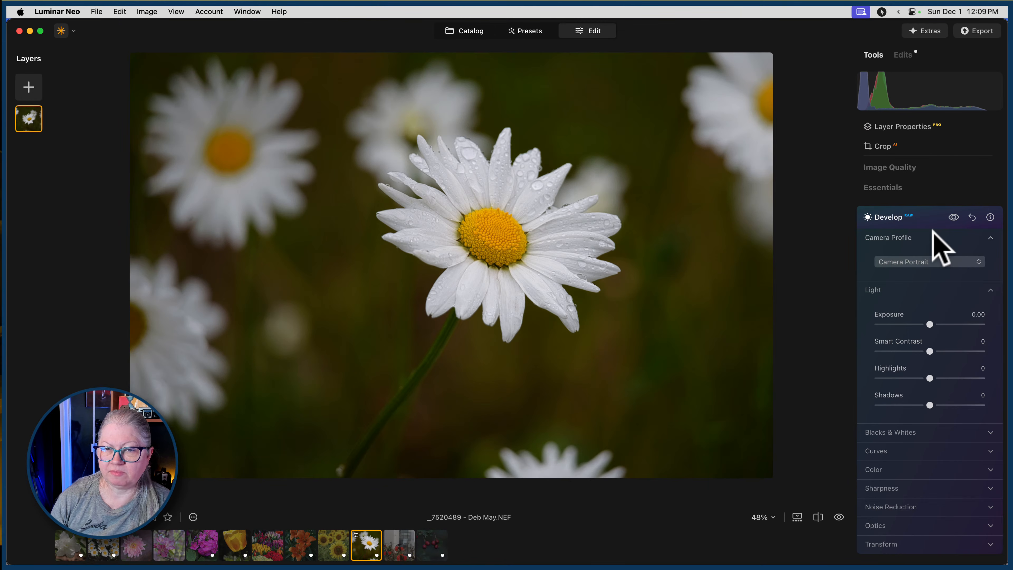
scroll(933, 230, down, 1)
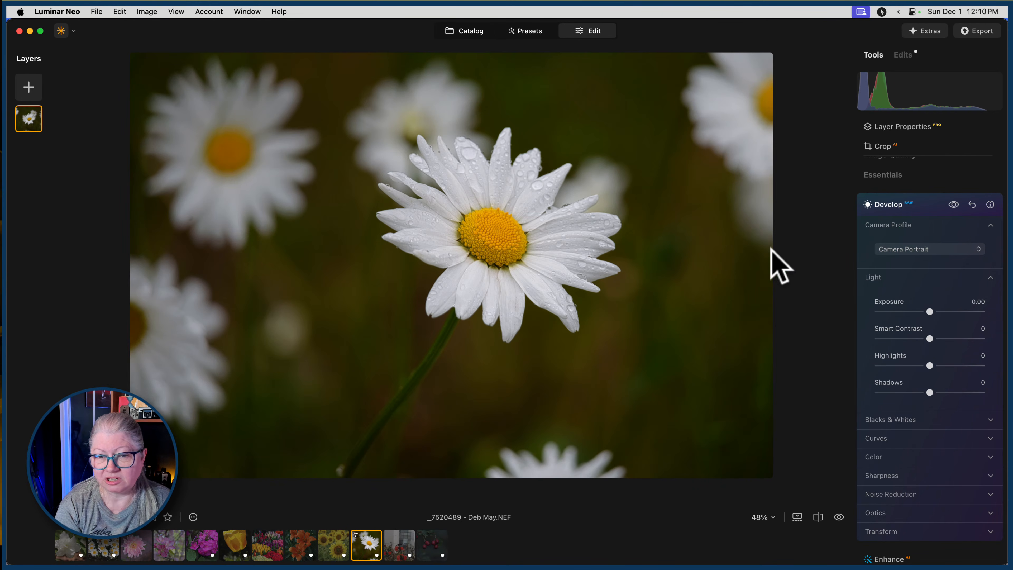
click(914, 249)
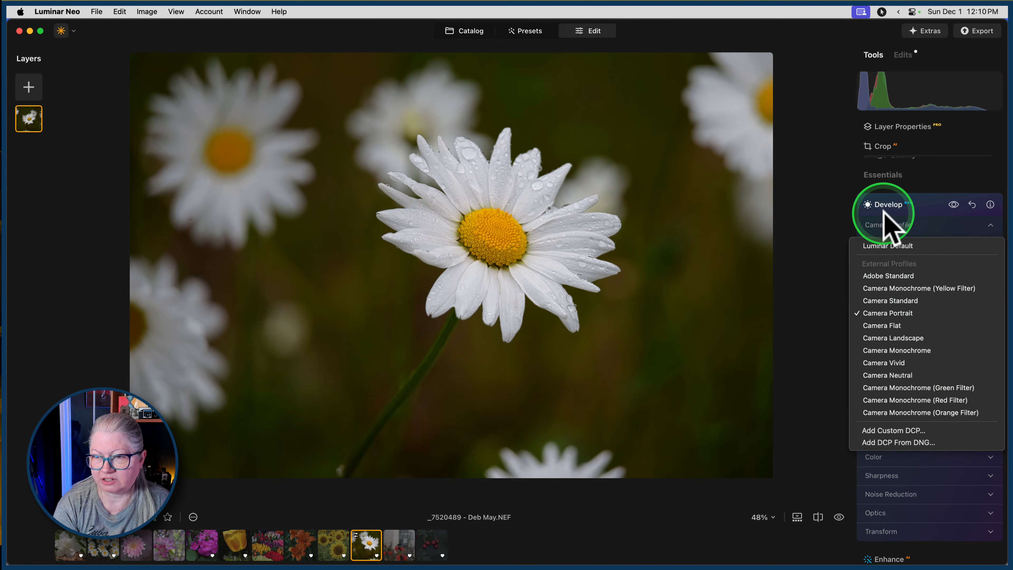
click(928, 221)
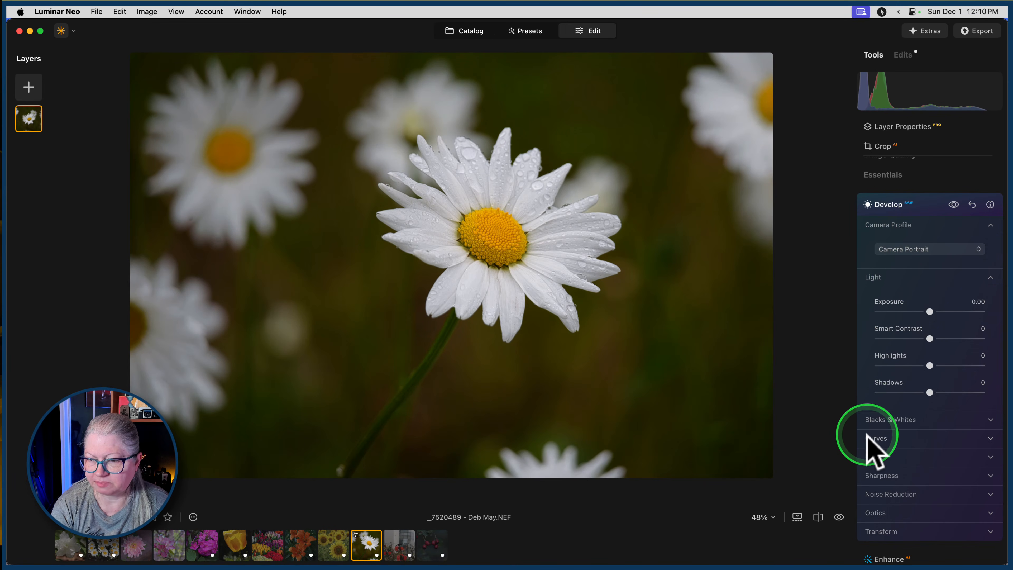
Turn on the clipping indicators and set Blacks to -10, Whites to 17 and Exposure to 0.31 in Develop.
click(878, 421)
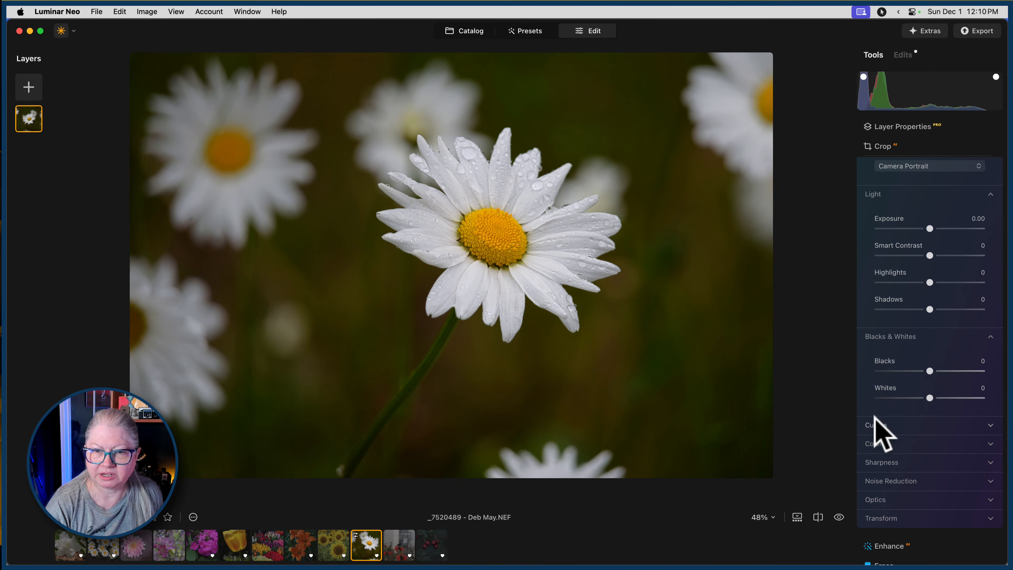
key(j)
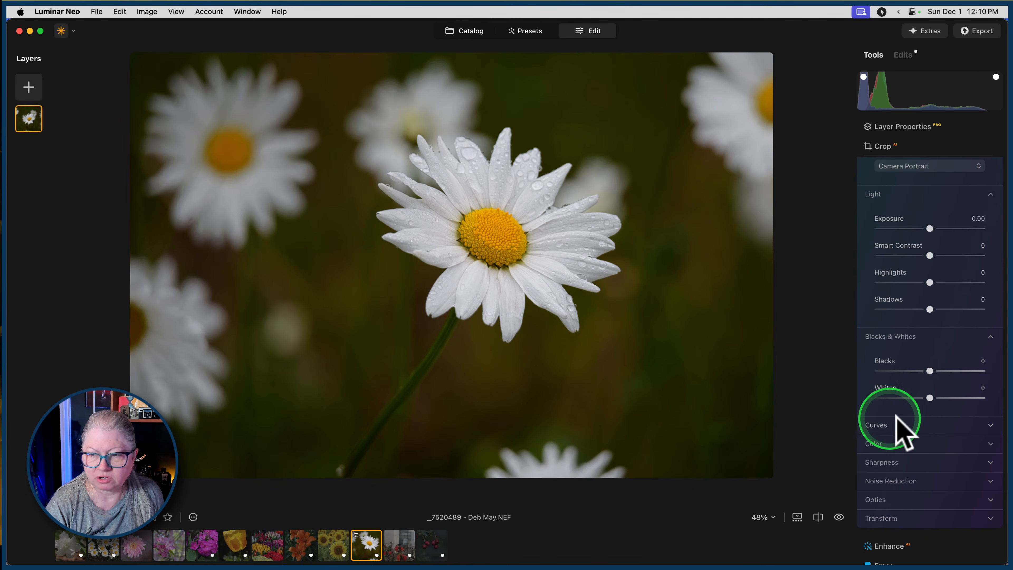
mouse_move(931, 398)
mouse_down()
mouse_move(951, 397)
mouse_move(940, 398)
mouse_up()
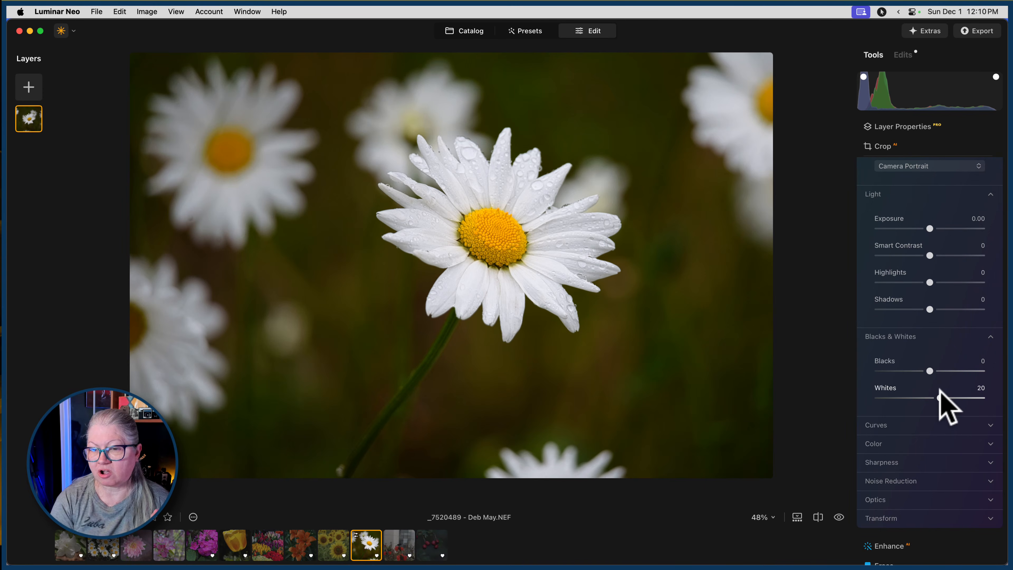
drag(940, 398, 942, 397)
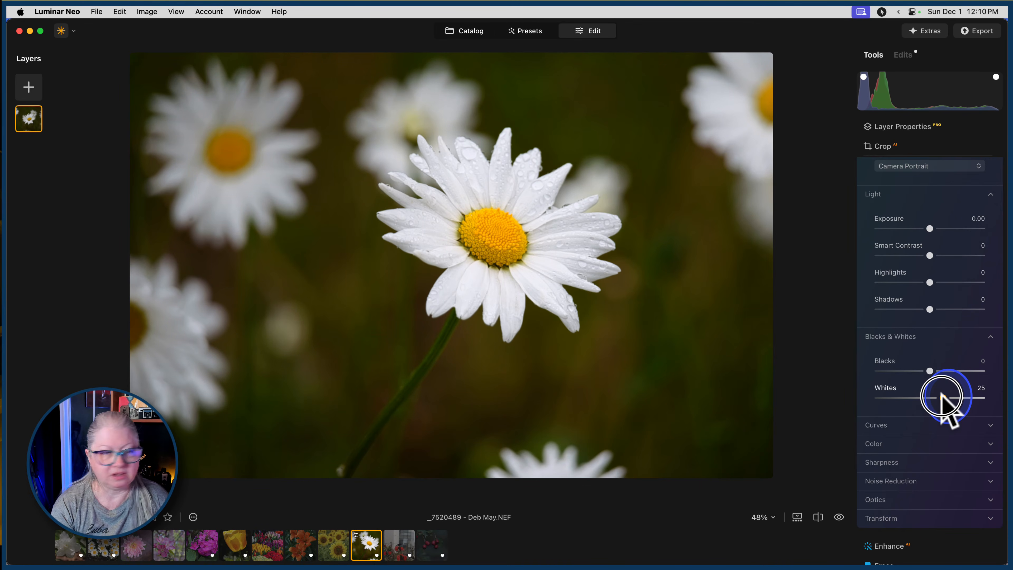
click(943, 397)
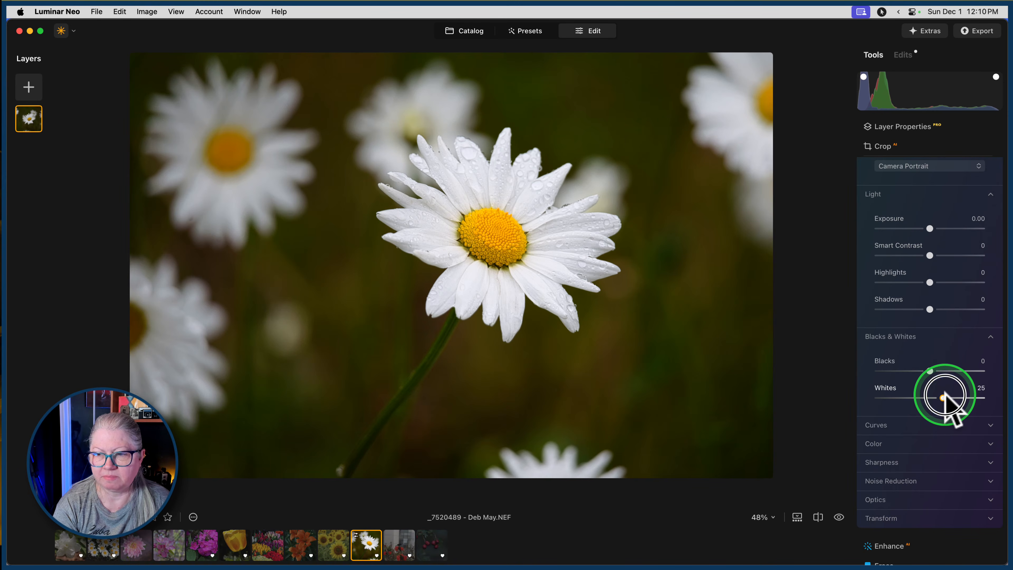
drag(945, 395, 924, 370)
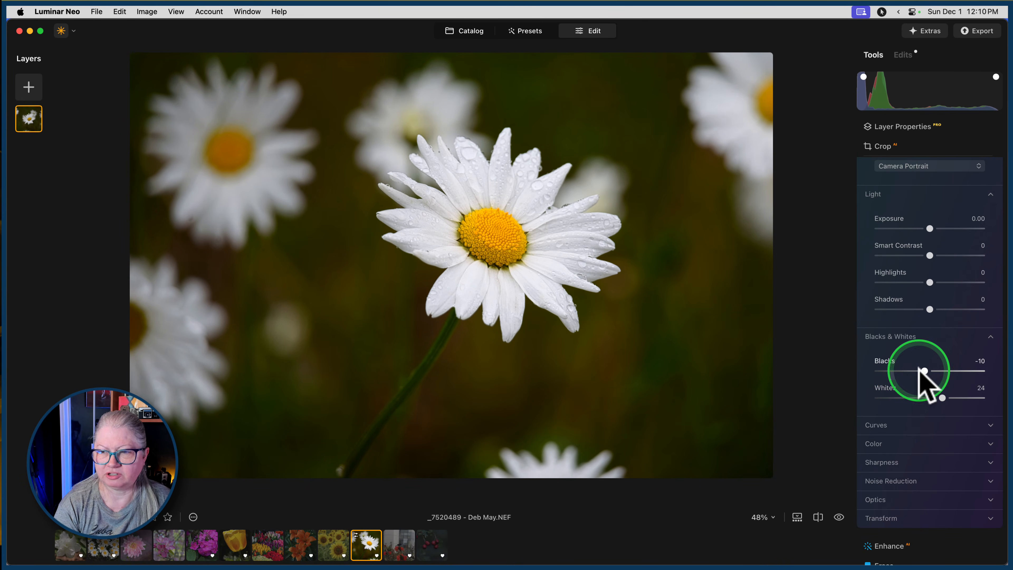
drag(930, 229, 939, 248)
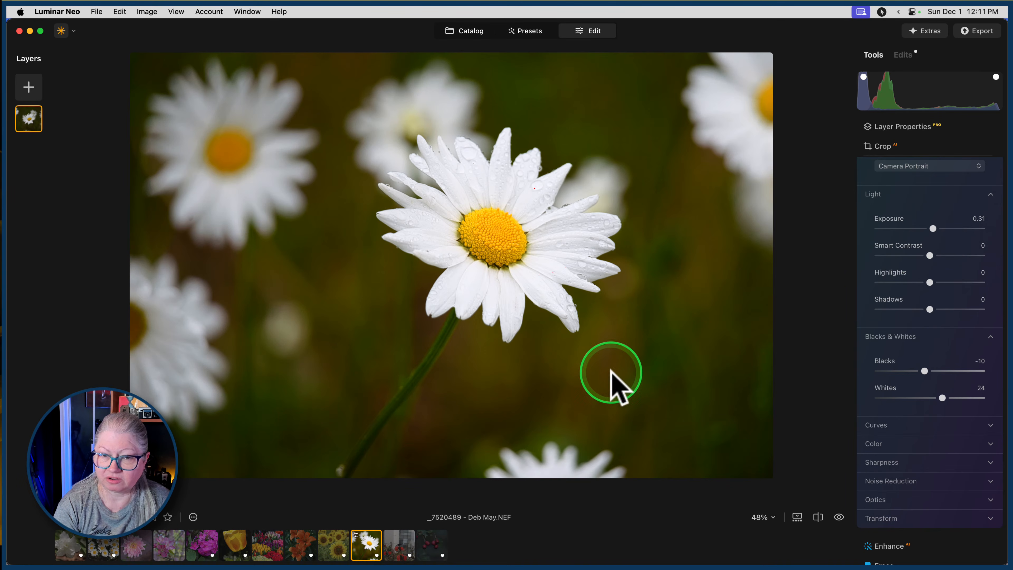
drag(943, 398, 938, 396)
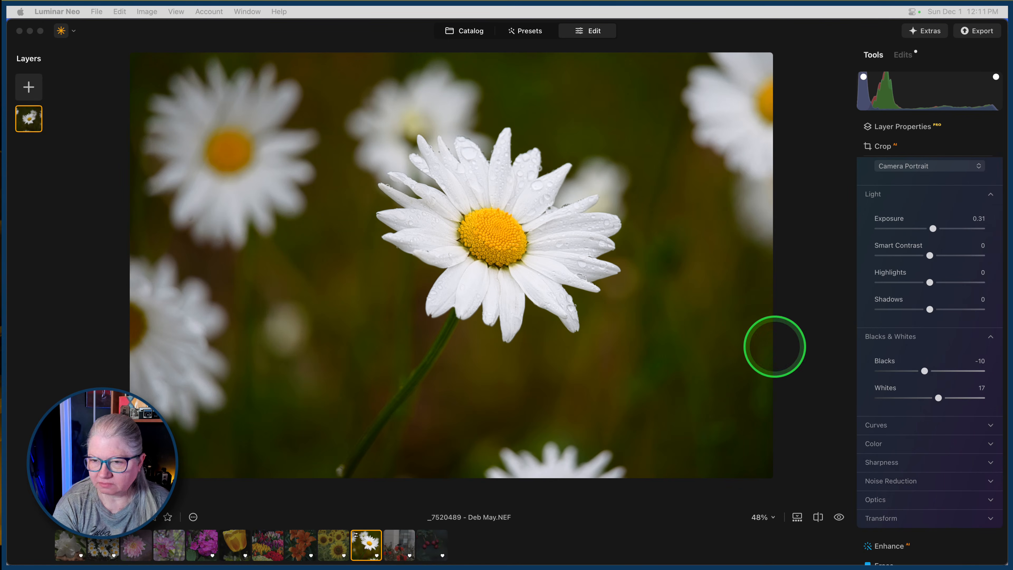
Compare the daisy photo before and after the Develop adjustments.
scroll(958, 207, up, 4)
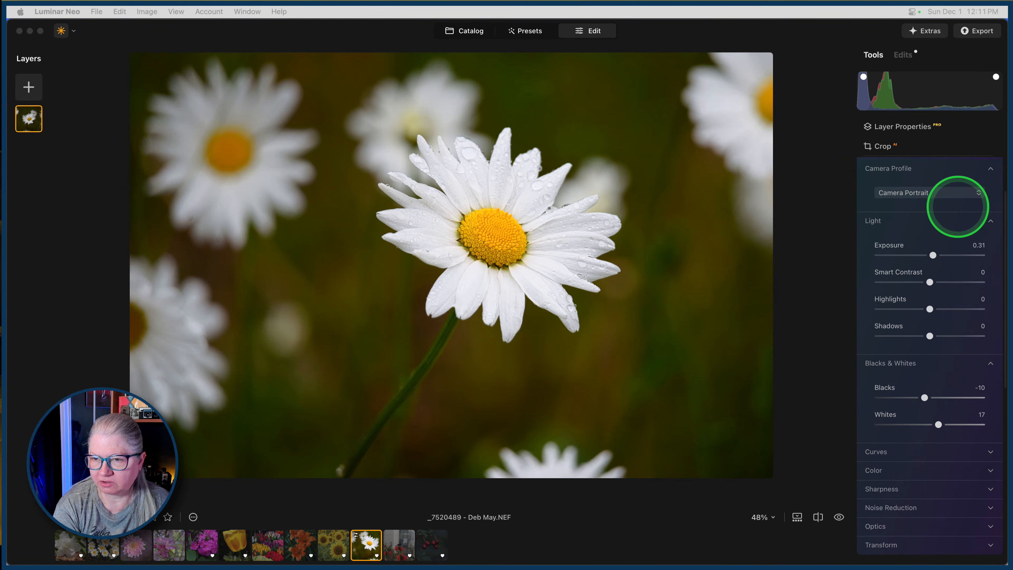
click(954, 205)
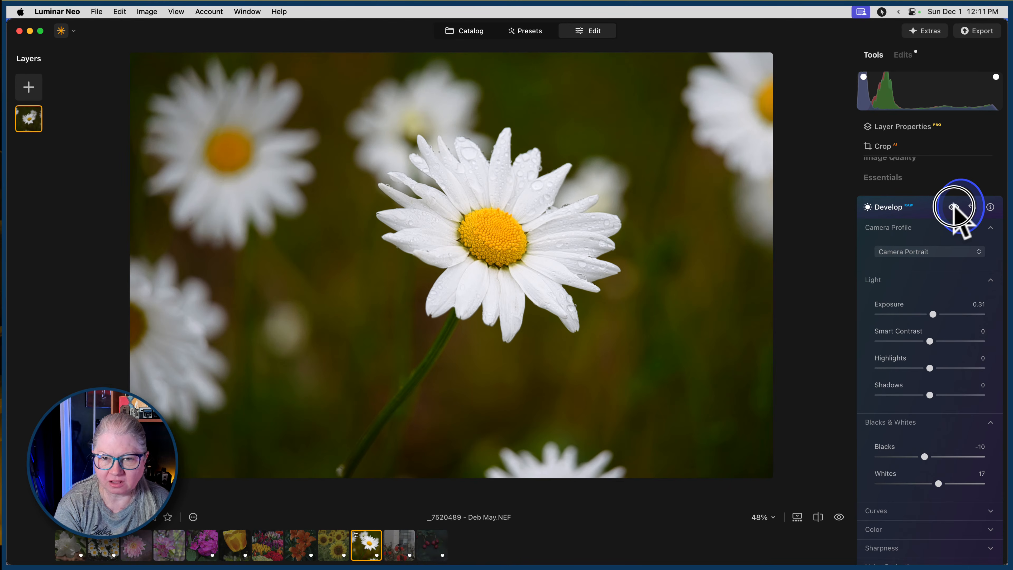
click(954, 206)
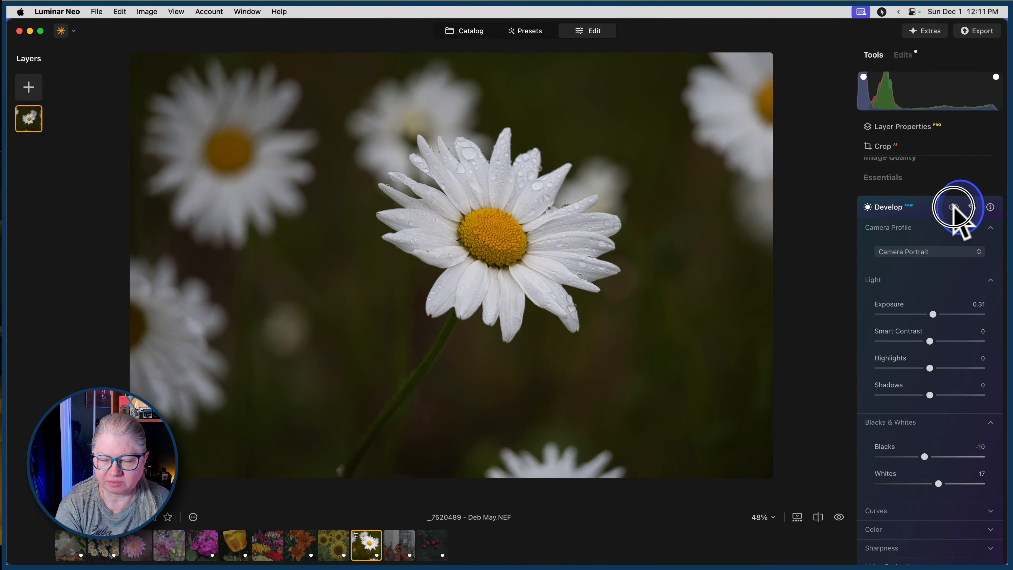
click(955, 207)
click(955, 206)
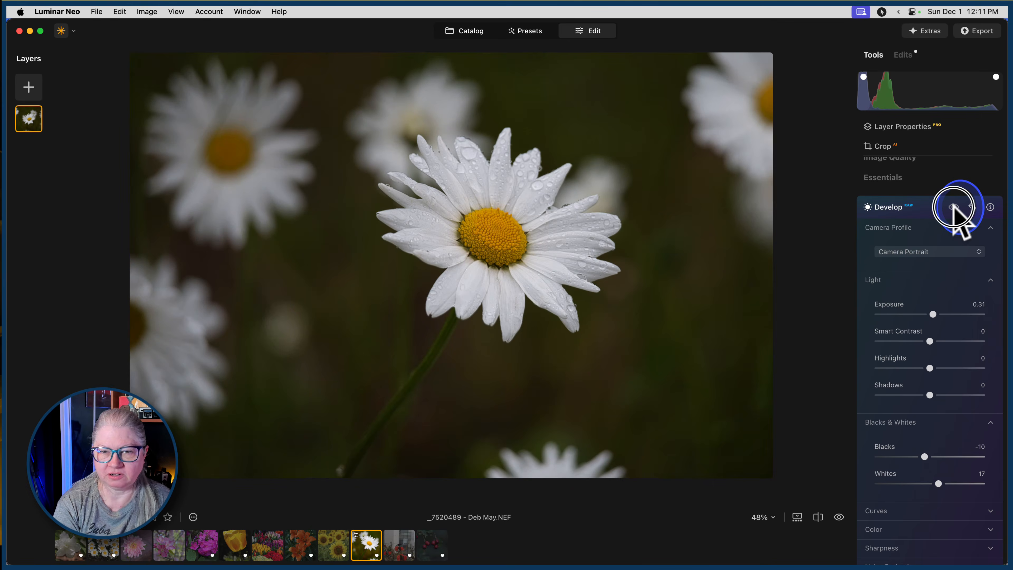
Set a custom white balance by sampling one of the main daisy's white petals as neutral, and close Develop.
scroll(927, 285, down, 6)
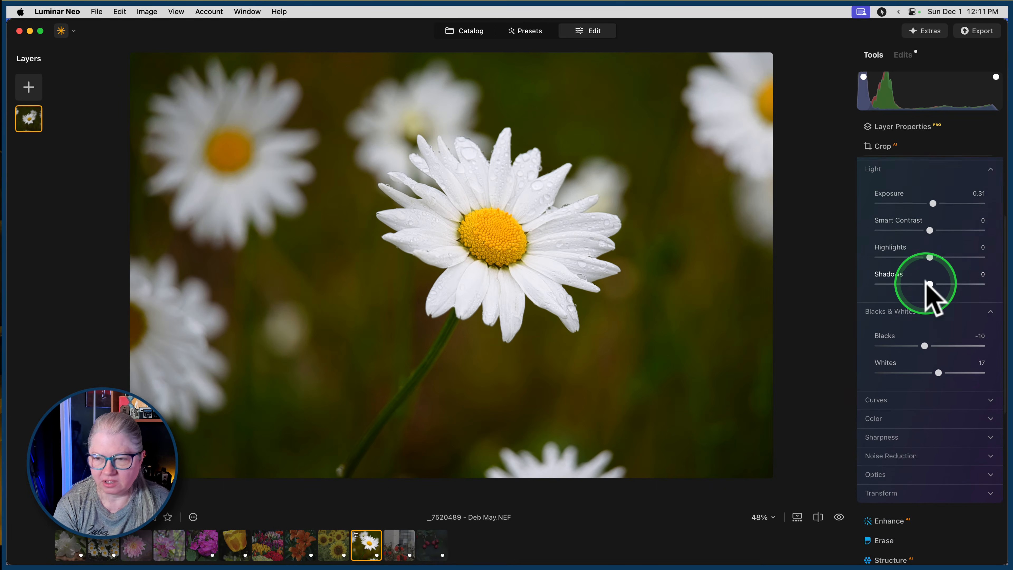
scroll(927, 285, down, 3)
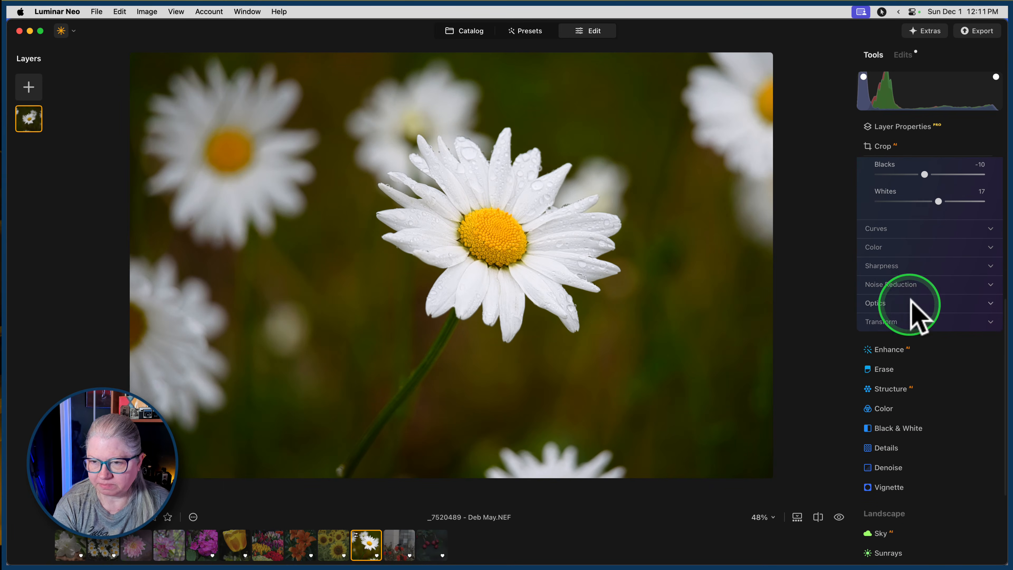
click(888, 250)
scroll(902, 316, up, 3)
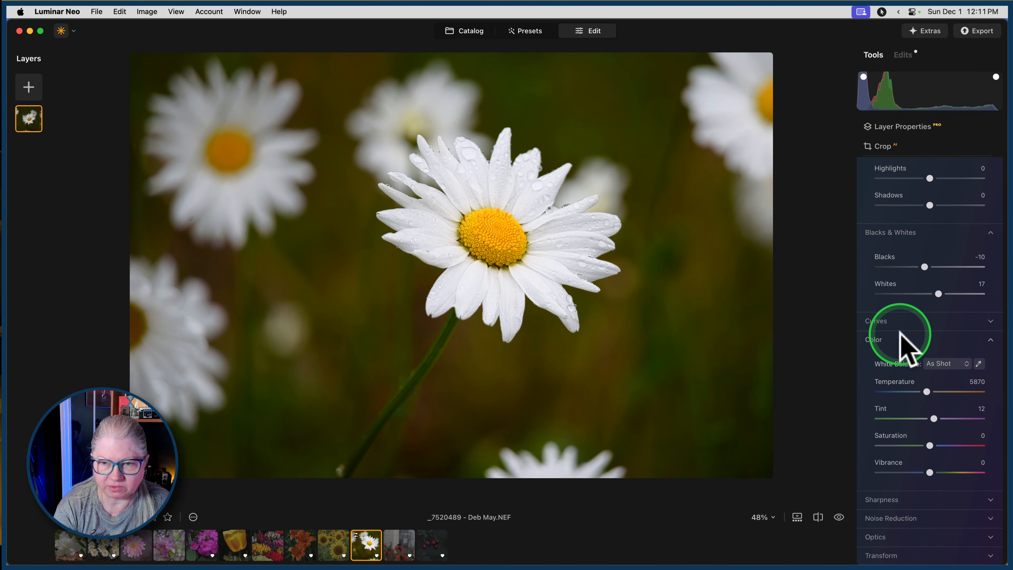
click(980, 364)
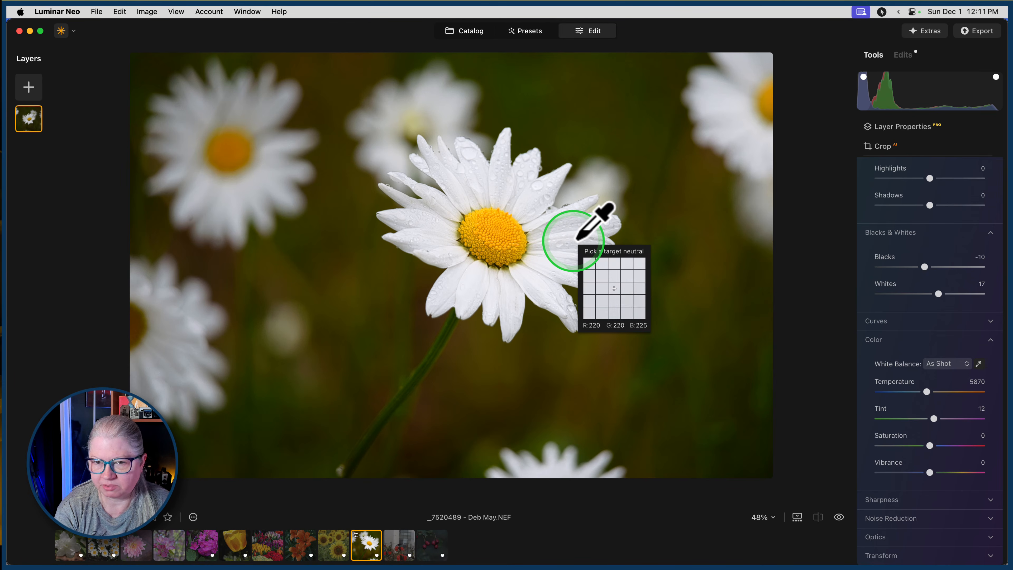
click(575, 239)
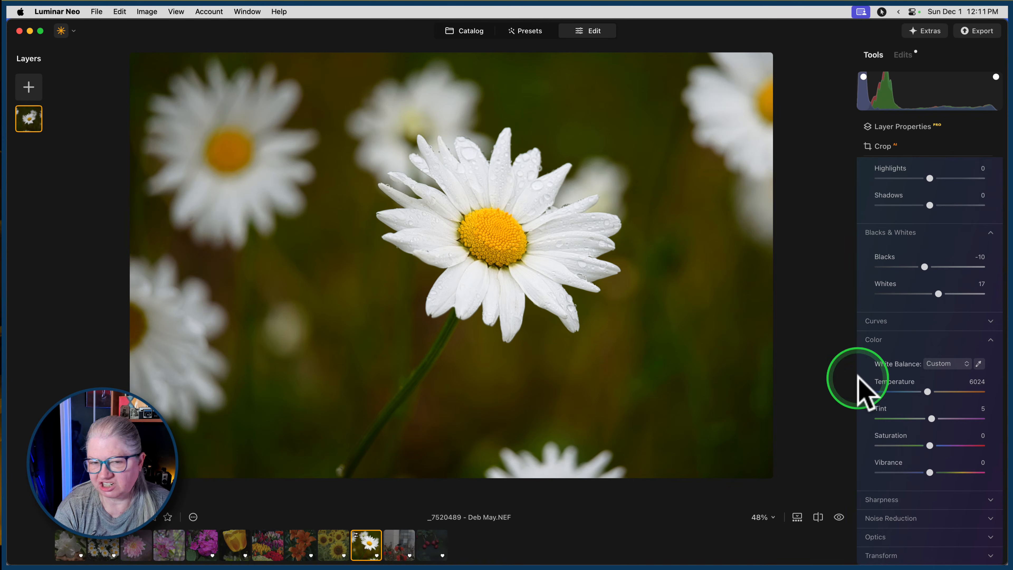
click(898, 343)
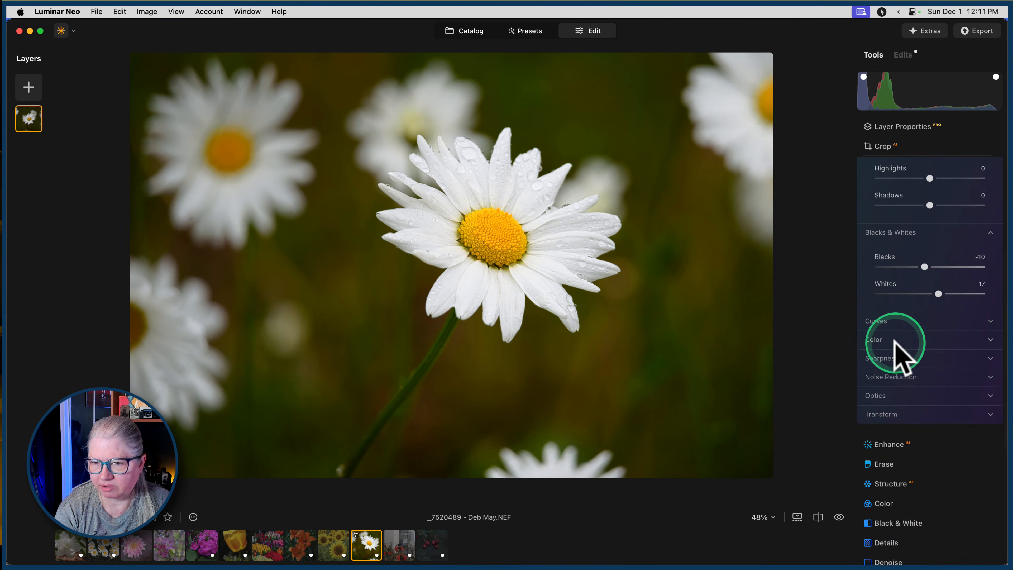
scroll(898, 346, up, 5)
click(929, 217)
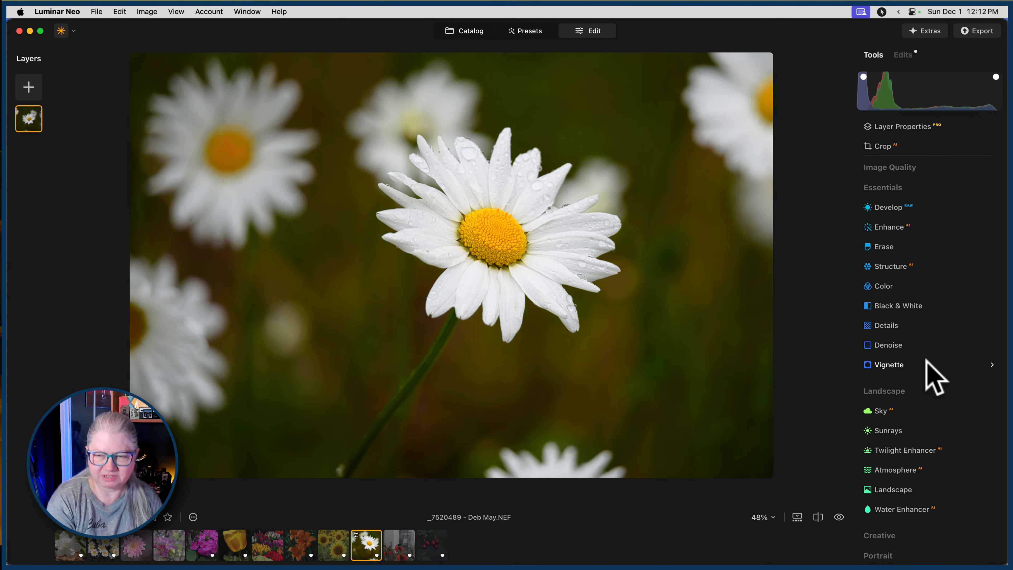
Add a Blur from the Creative tools with an Amount of 89 and switch its type to Twisted.
scroll(934, 377, down, 1)
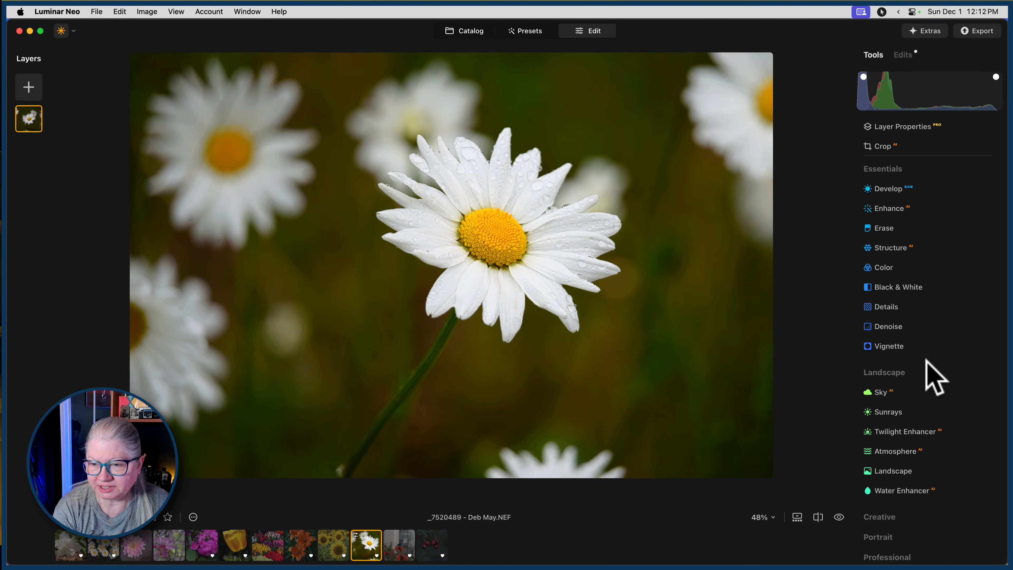
scroll(927, 359, down, 1)
click(875, 512)
scroll(883, 319, down, 1)
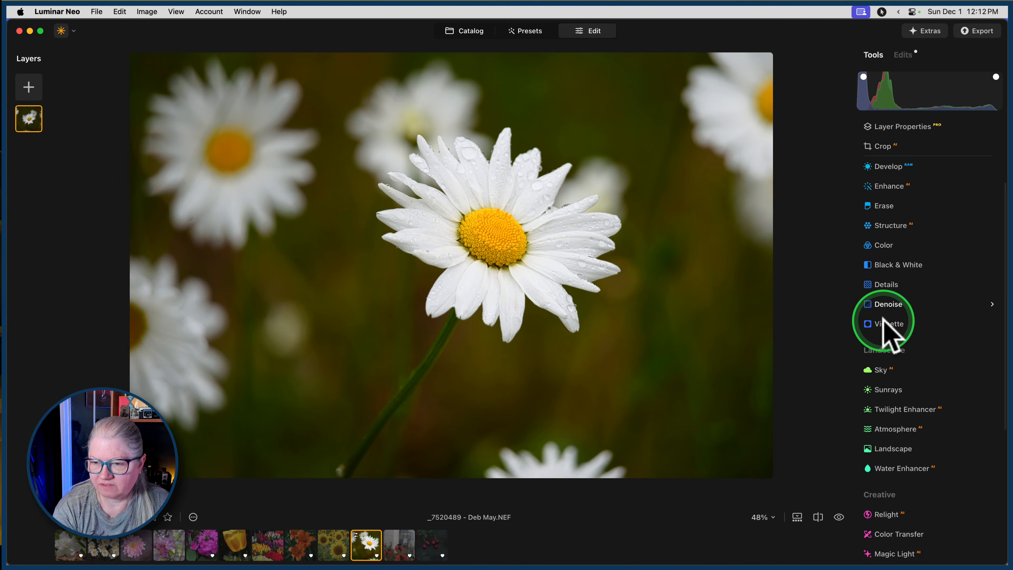
scroll(883, 328, down, 10)
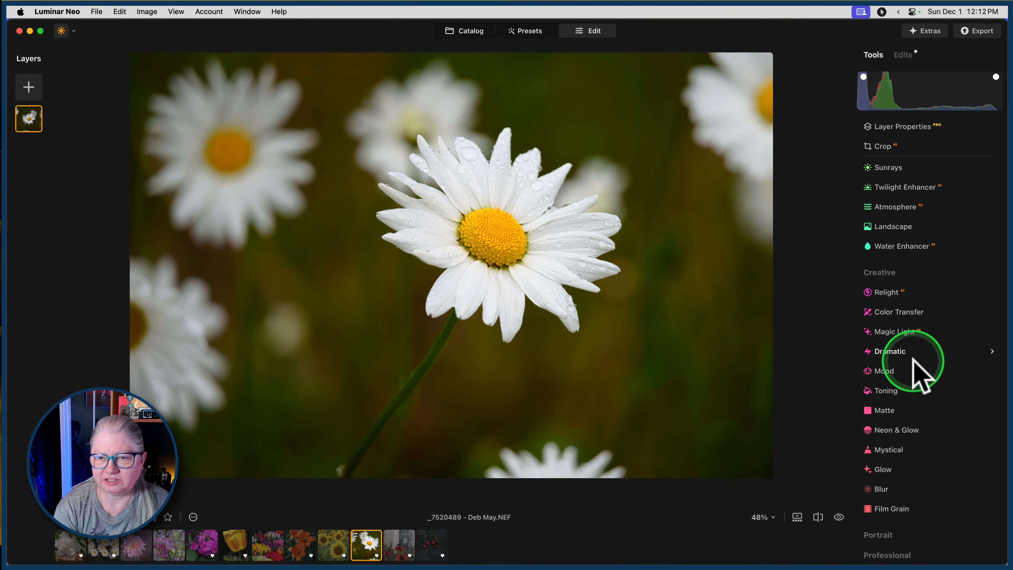
click(882, 487)
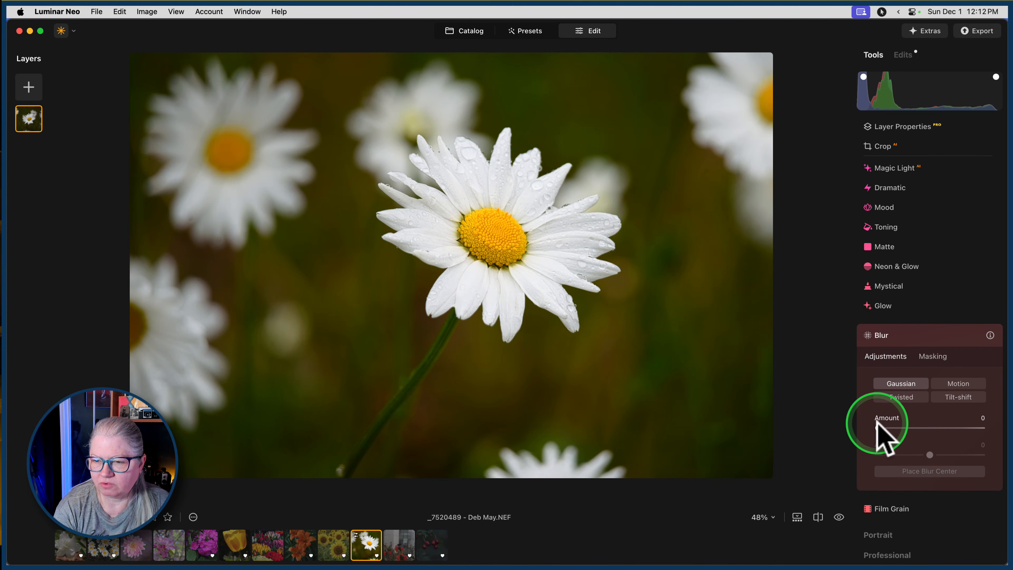
drag(878, 427, 969, 428)
click(902, 399)
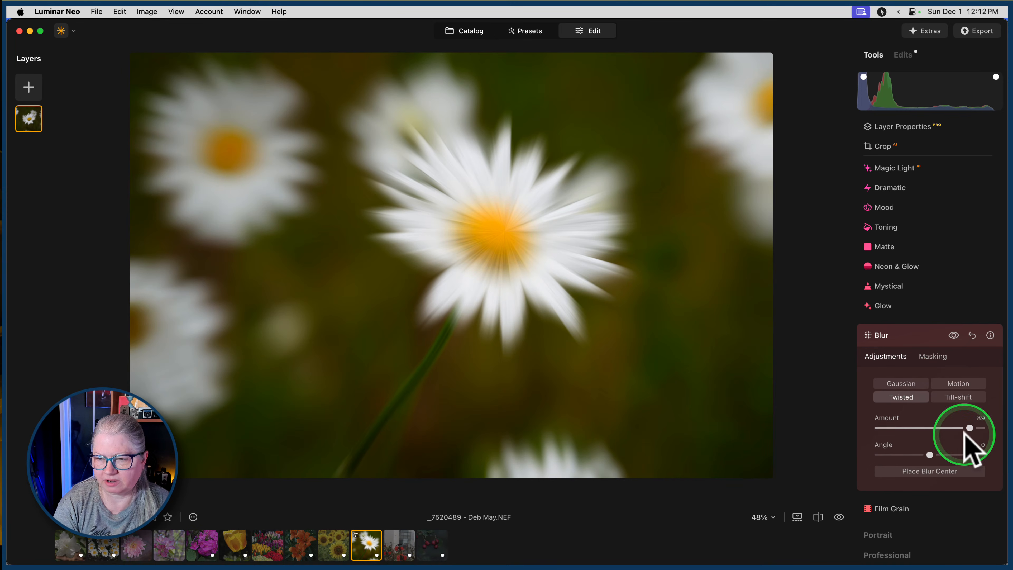
Change the blur to Motion with an Amount of 100 and an Angle of 90.
drag(970, 428, 1002, 429)
drag(999, 425, 1008, 453)
click(952, 385)
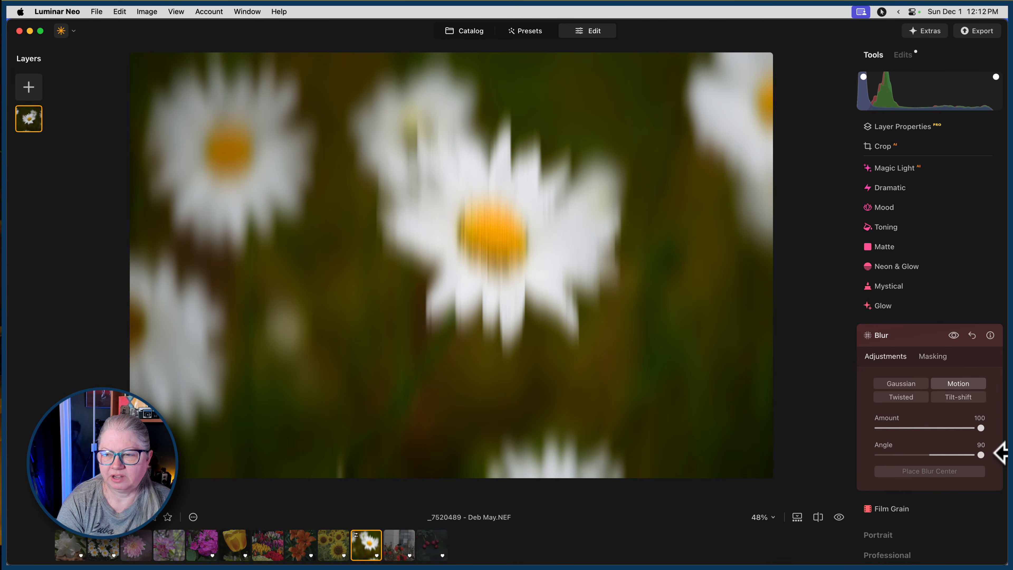
Reset the Motion blur's Angle and Amount to their defaults, and raise the Amount to 76.
double_click(978, 454)
double_click(981, 427)
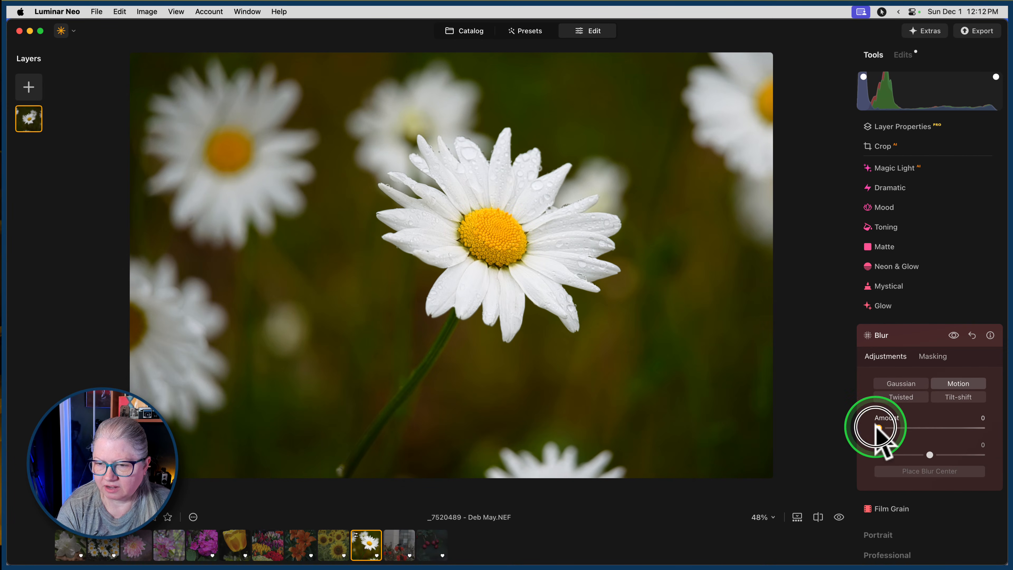
drag(879, 428, 957, 428)
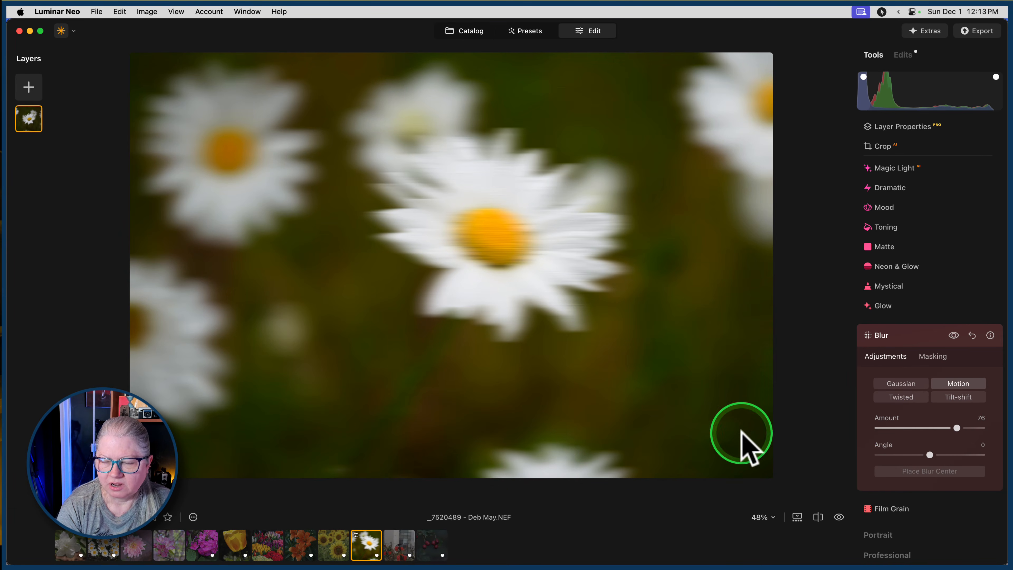
Try a Tilt-shift blur centered on the main daisy, widening its sharp band and tilting it diagonally across the flower.
click(958, 397)
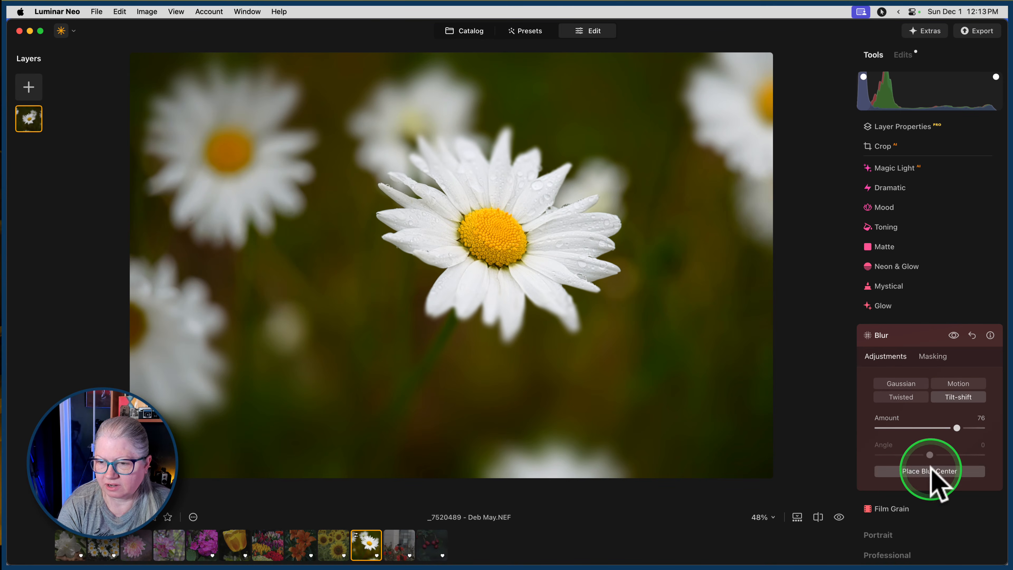
click(934, 477)
drag(470, 220, 470, 169)
drag(450, 262, 455, 231)
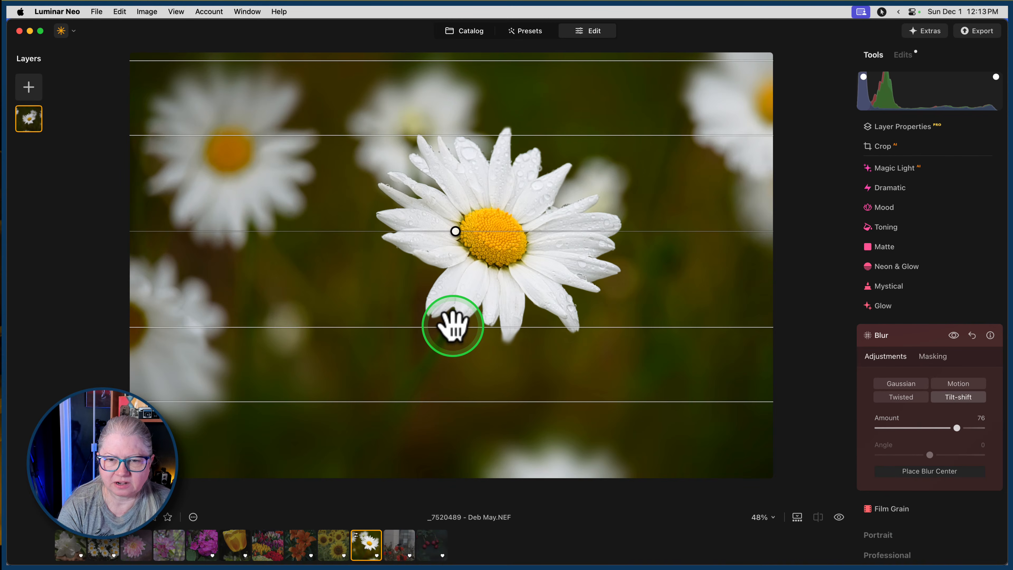
drag(453, 326, 454, 345)
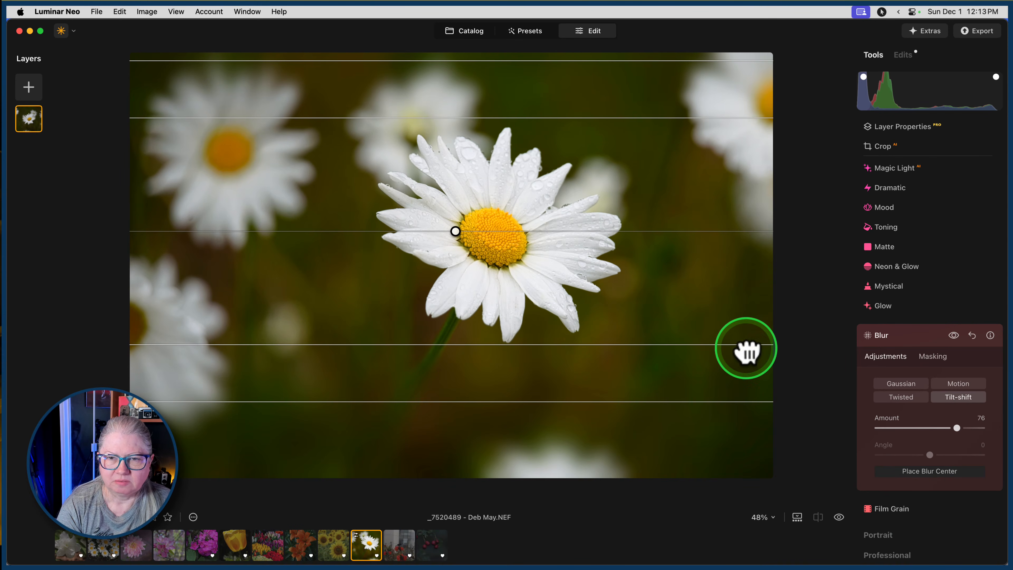
drag(625, 231, 543, 154)
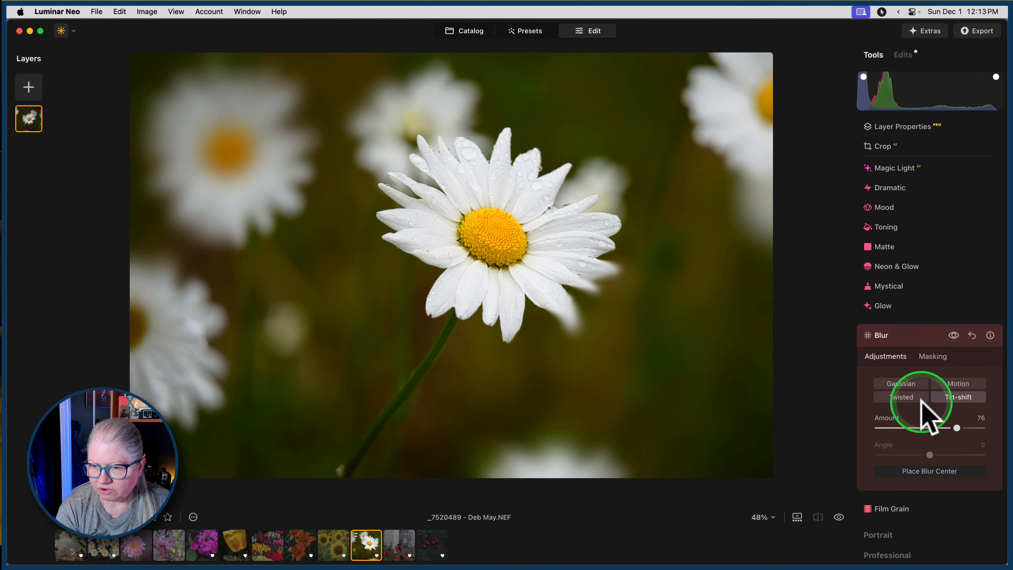
Switch the blur to Twisted with an Amount of 100 and an Angle of 45, and place its center on the main daisy's yellow disc.
click(900, 398)
drag(957, 428, 1002, 430)
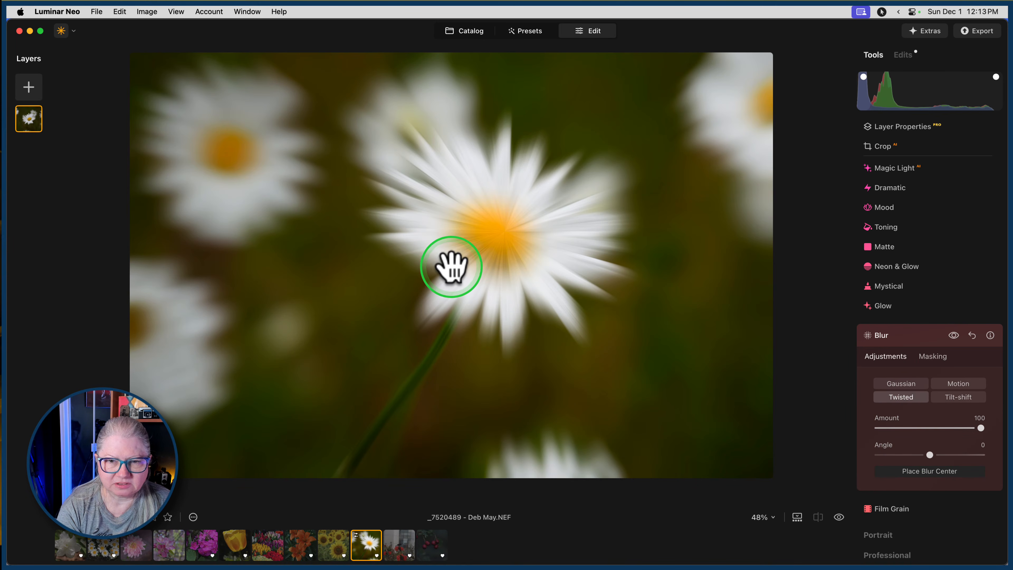
mouse_move(450, 266)
mouse_down()
mouse_move(477, 274)
mouse_move(441, 276)
mouse_move(463, 187)
mouse_move(456, 286)
mouse_move(450, 279)
mouse_up()
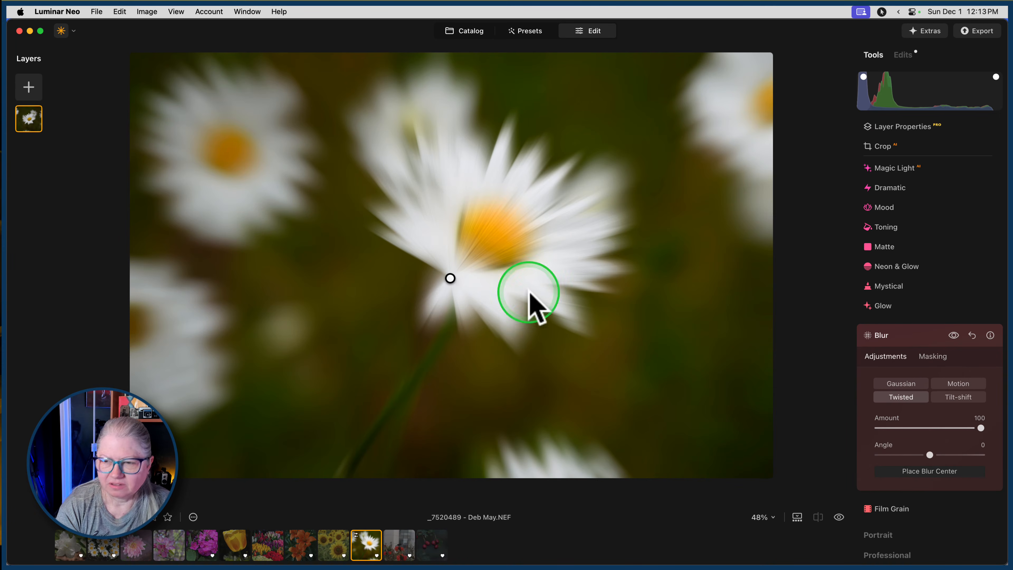
drag(928, 454, 952, 454)
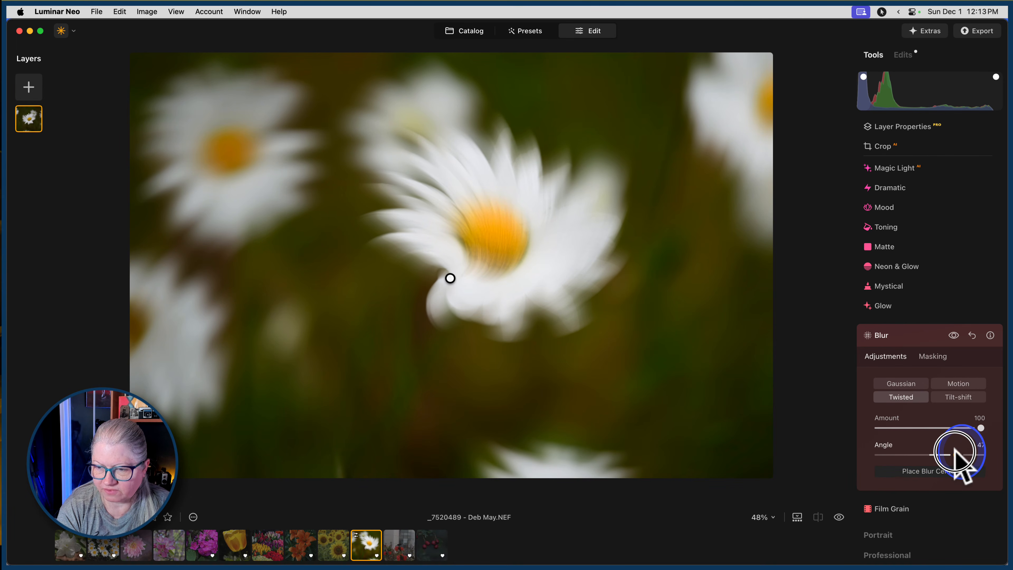
drag(958, 454, 958, 454)
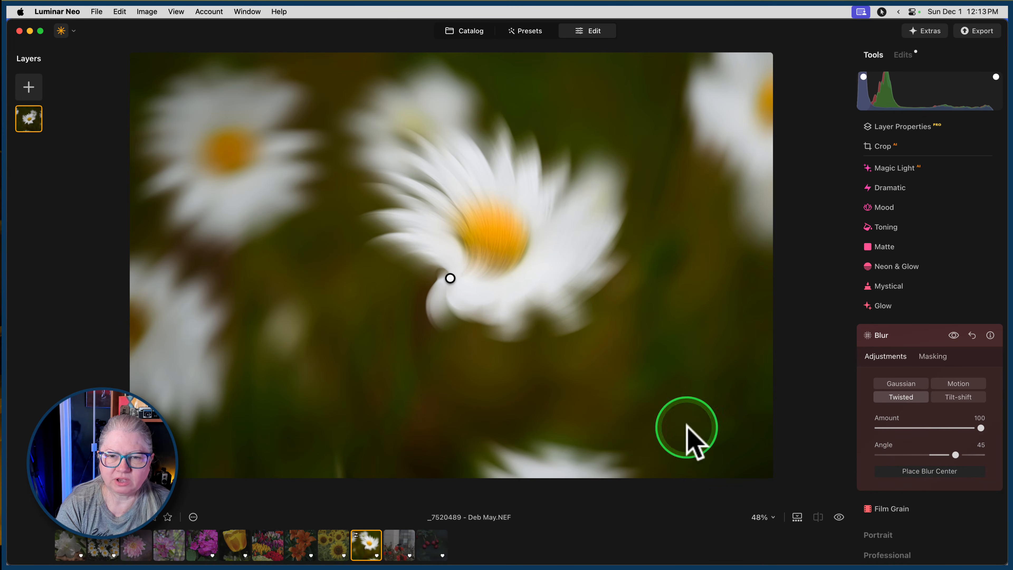
drag(450, 279, 494, 231)
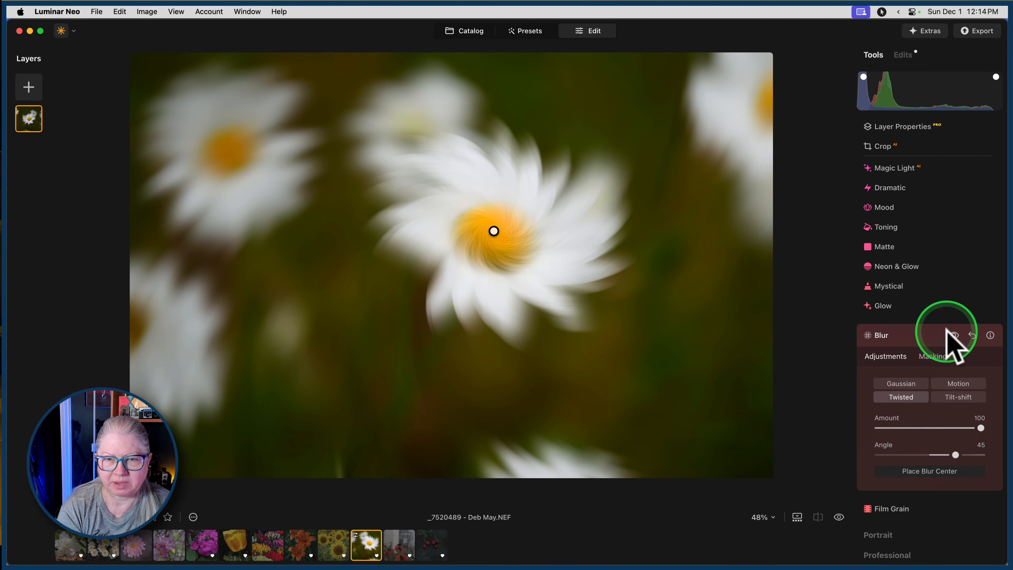
Mask the main daisy with Object Select, invert the mask so the blur affects only the surroundings, and copy the mask.
click(933, 356)
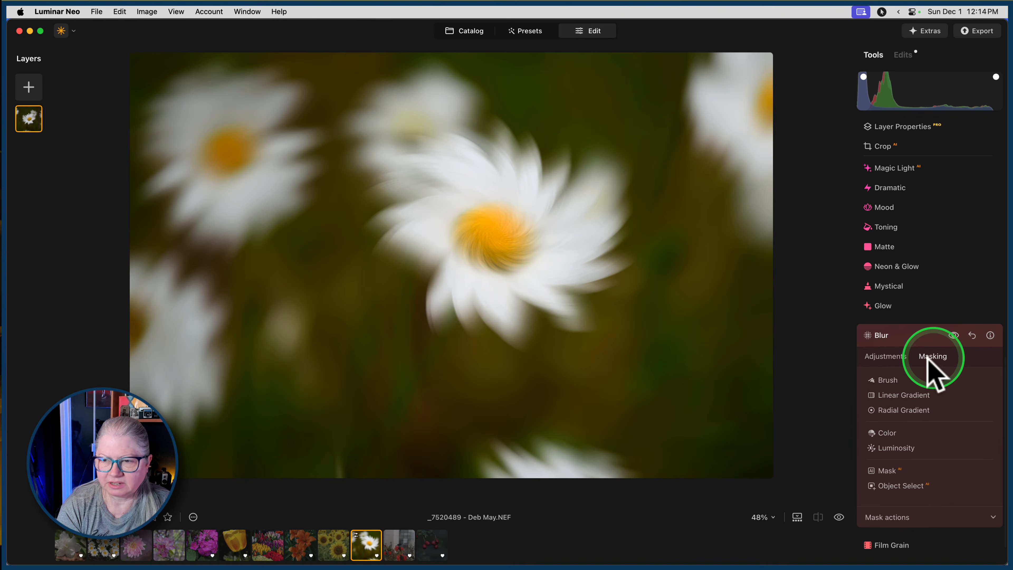
click(897, 485)
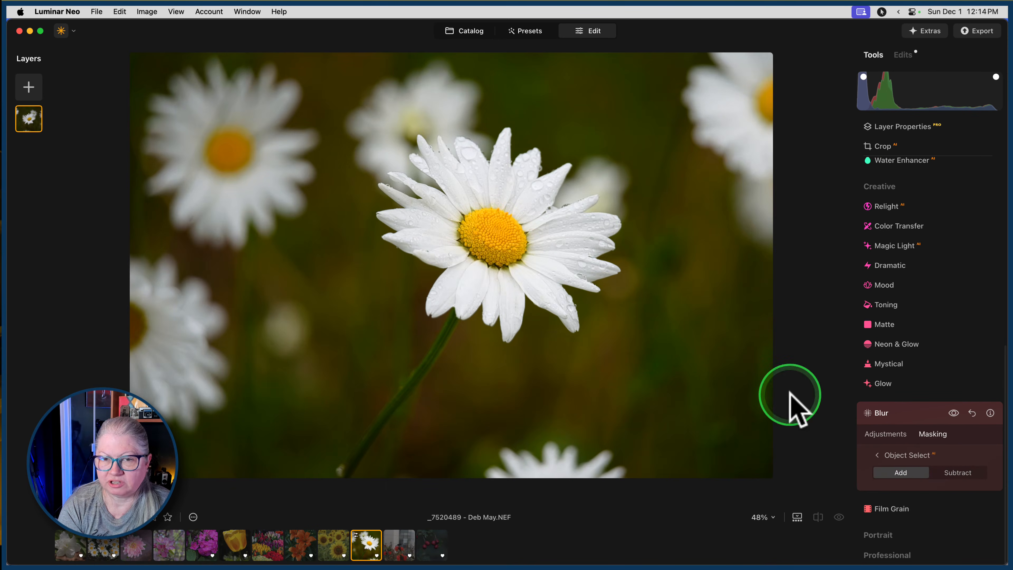
click(469, 247)
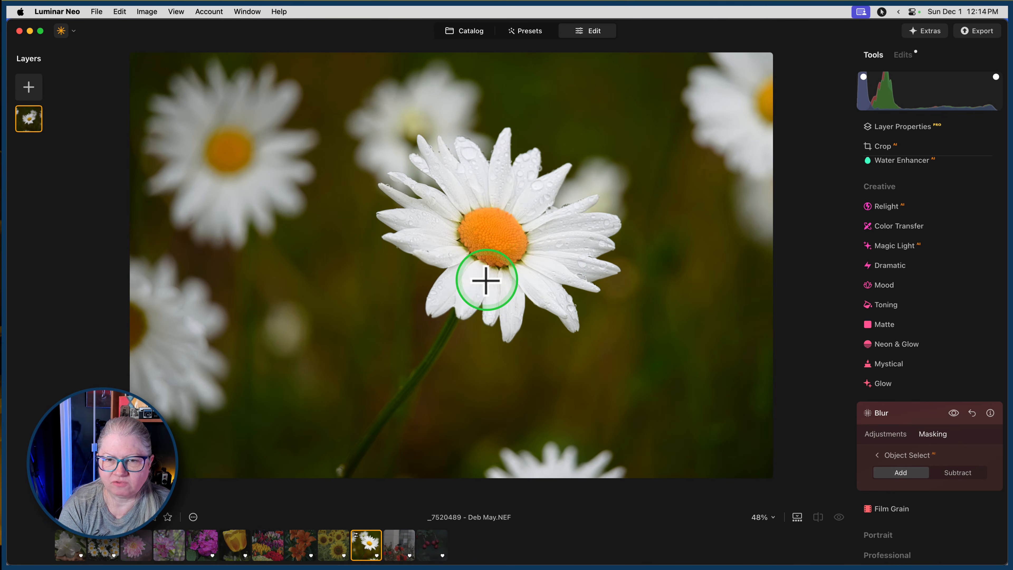
click(536, 281)
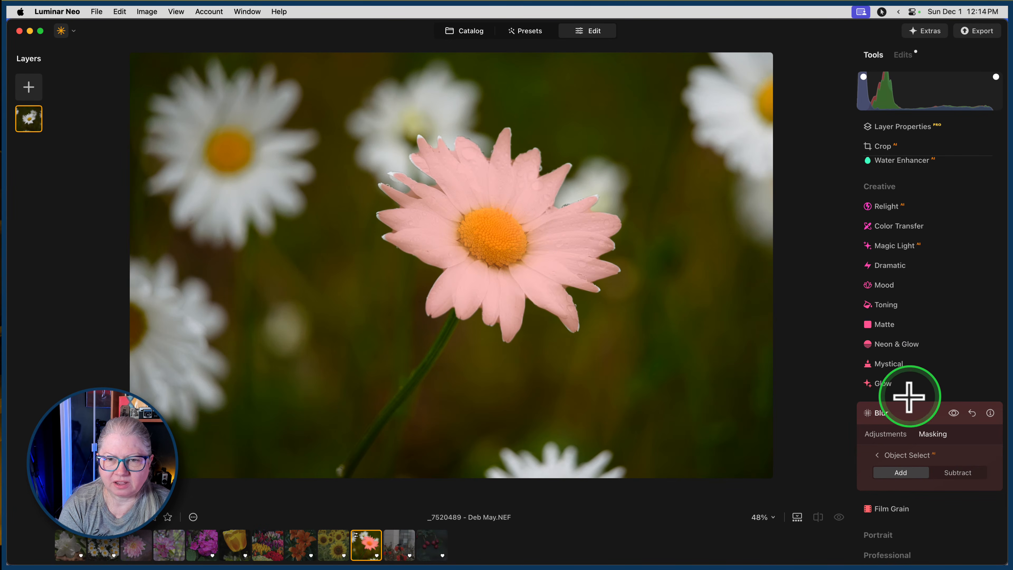
click(874, 455)
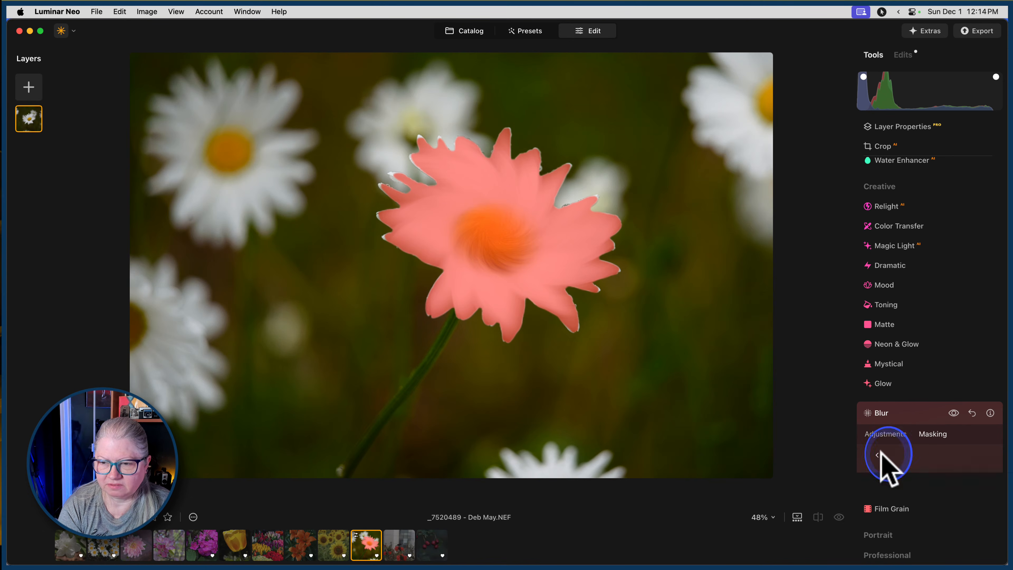
click(889, 490)
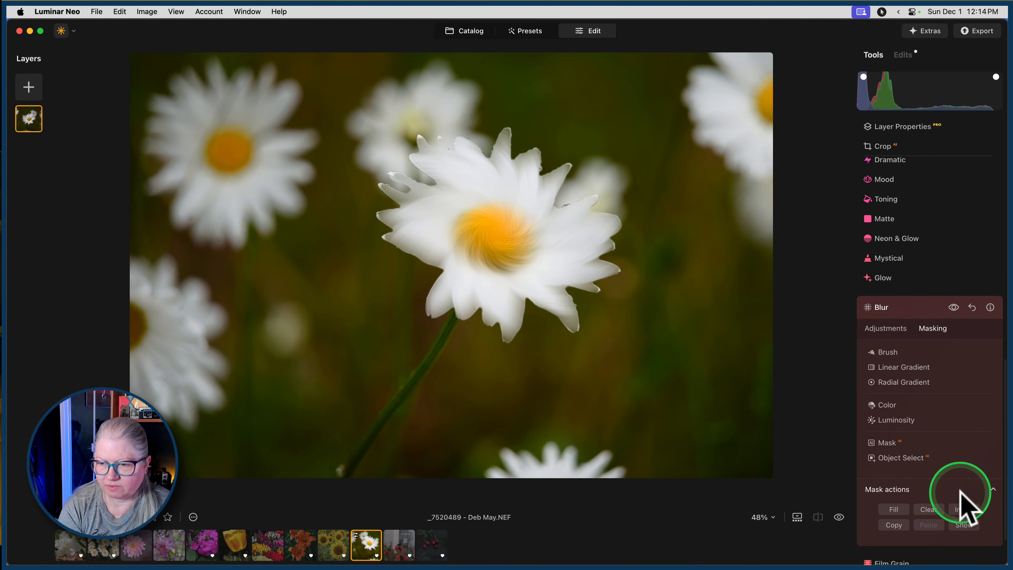
click(964, 509)
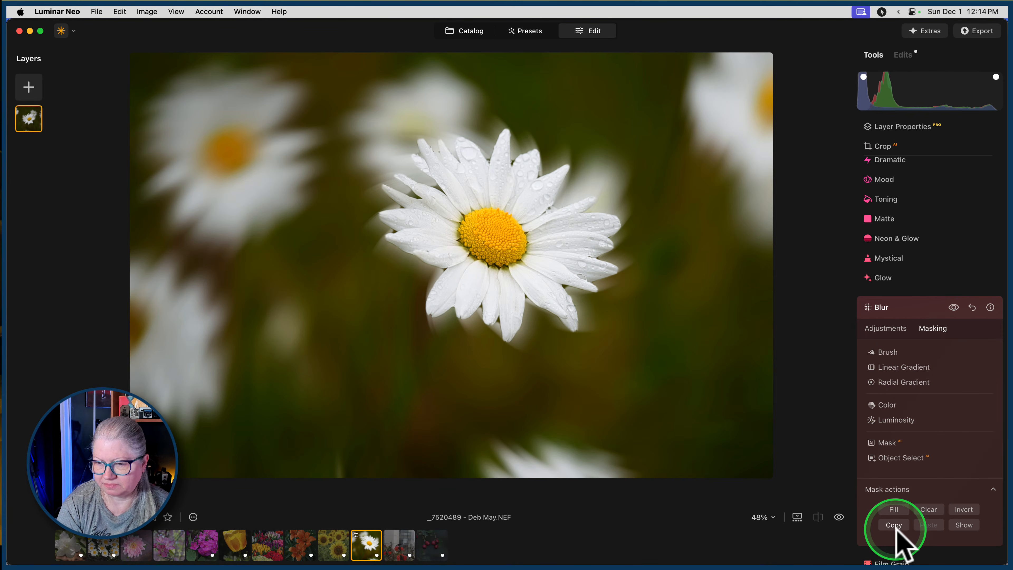
Add a second Twisted blur with an Amount of 100 and an Angle of 45, centered on the main daisy's yellow disc.
click(913, 307)
click(882, 490)
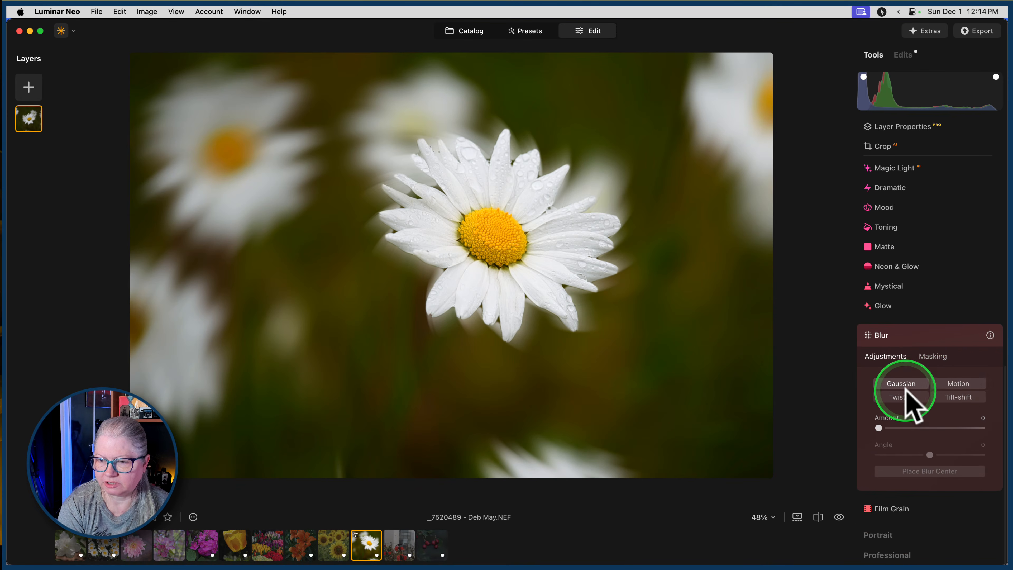
drag(879, 428, 983, 423)
click(982, 444)
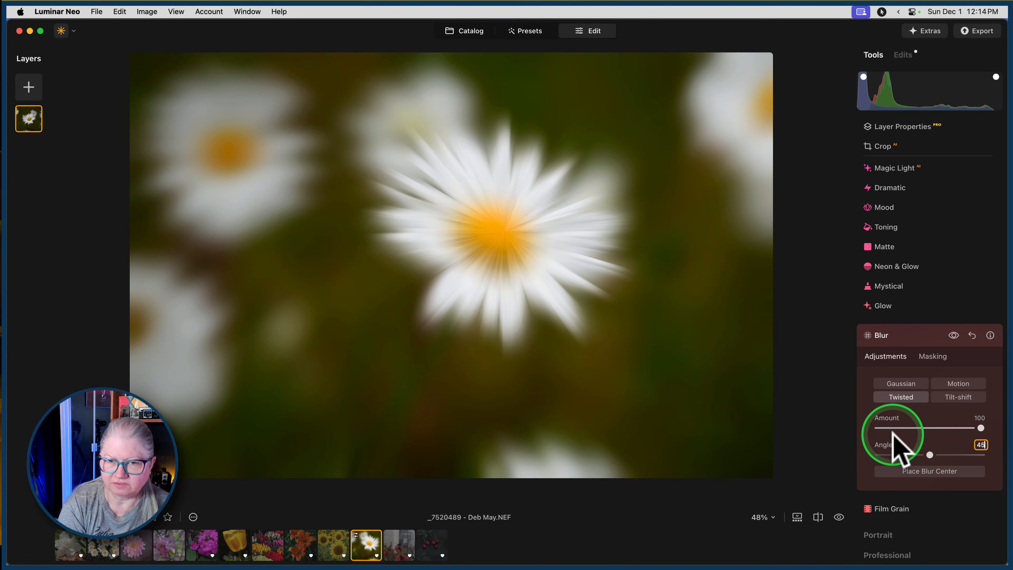
key(Return)
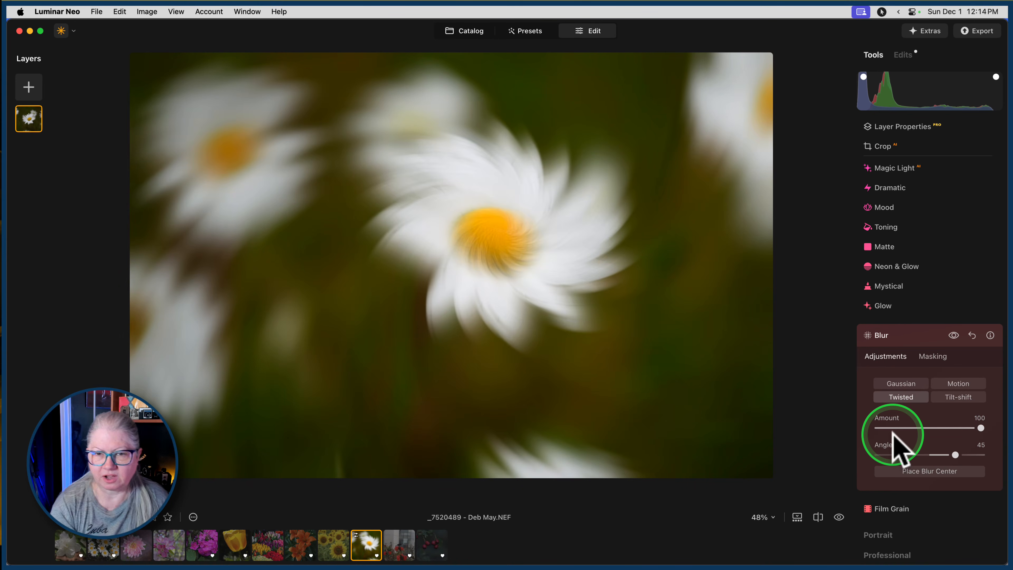
click(925, 472)
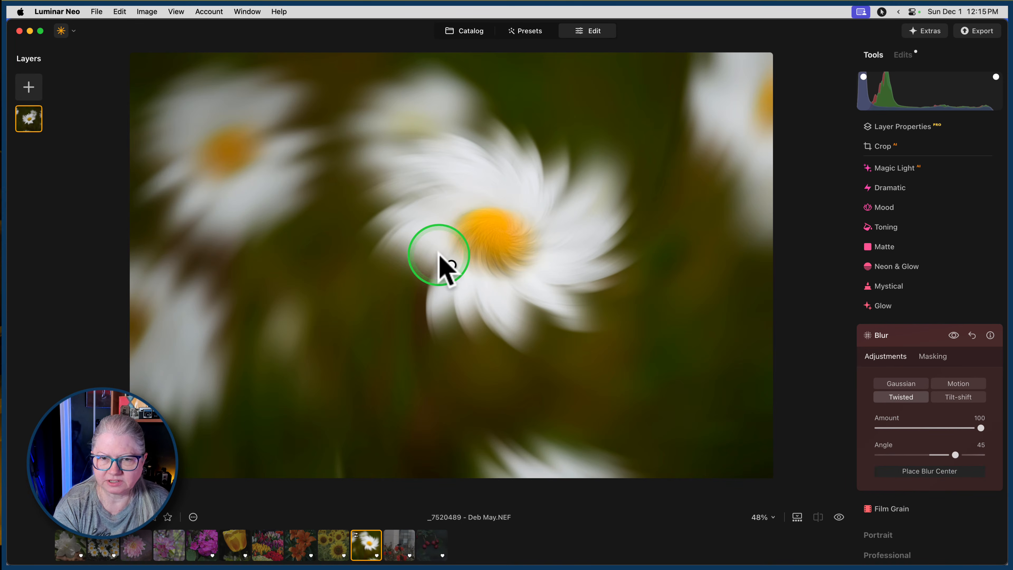
drag(452, 271, 493, 231)
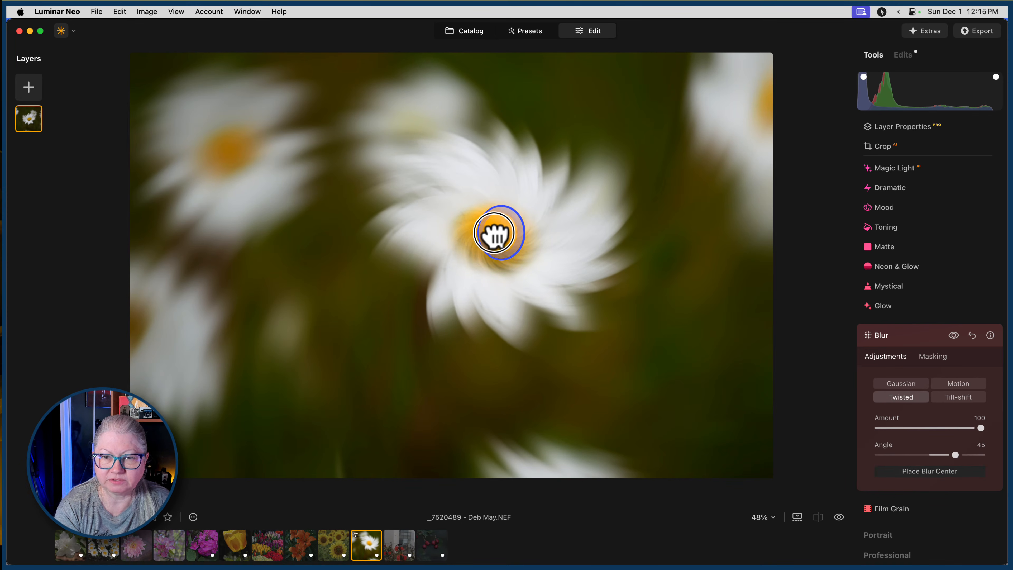
Paste the copied mask onto the second blur, compare the photo with and without that blur, and close the tool.
click(934, 357)
click(891, 517)
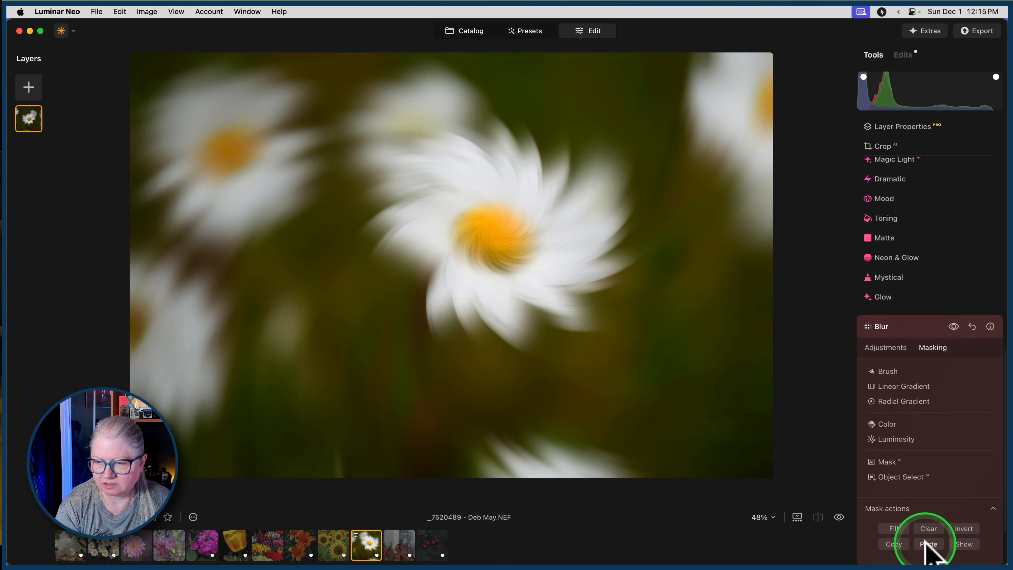
click(911, 405)
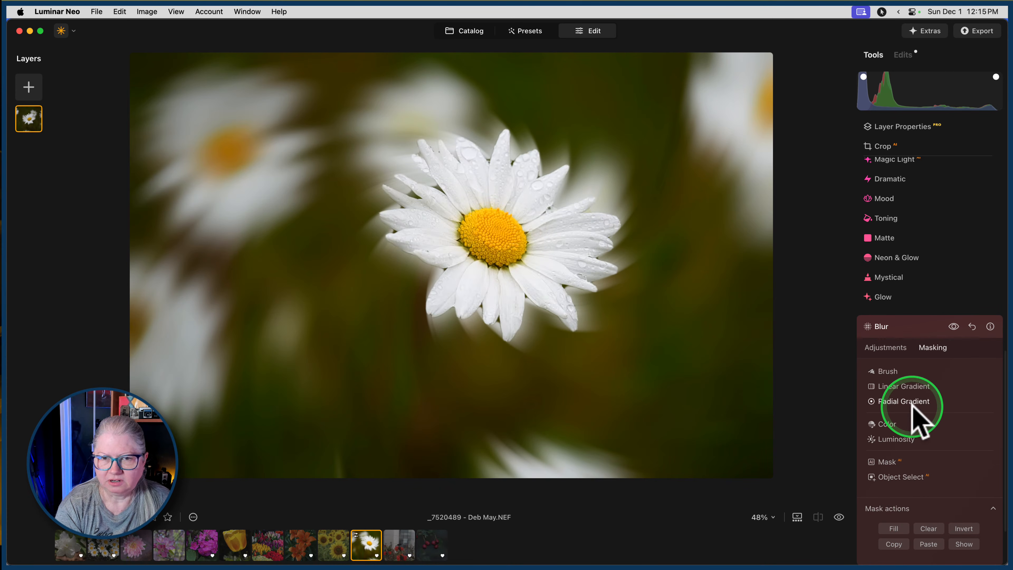
click(954, 326)
click(954, 327)
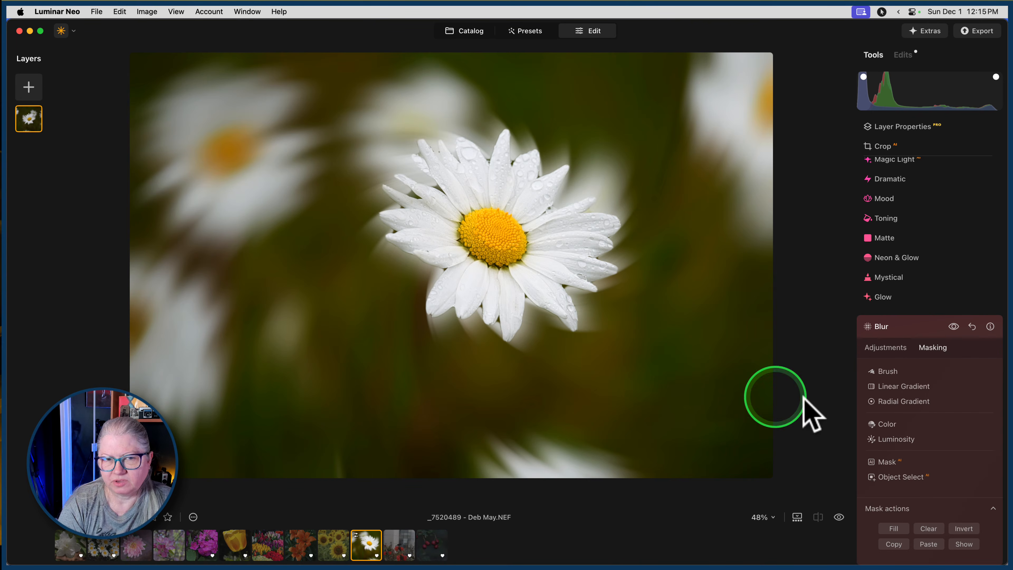
click(912, 327)
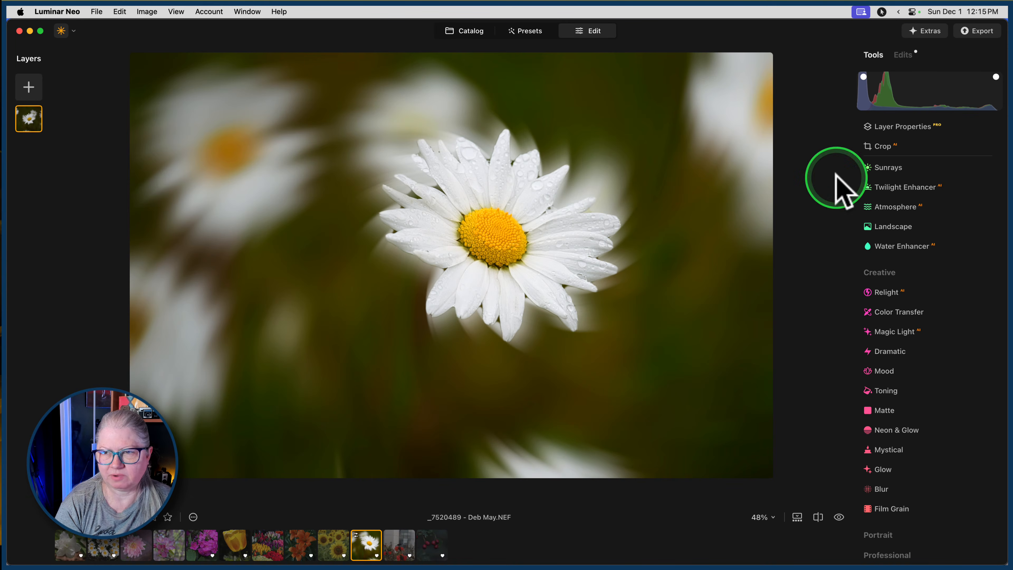
Reopen the crop, shift the photo within the frame, and tighten the frame to about 5049 × 3371 at the original ratio.
click(914, 147)
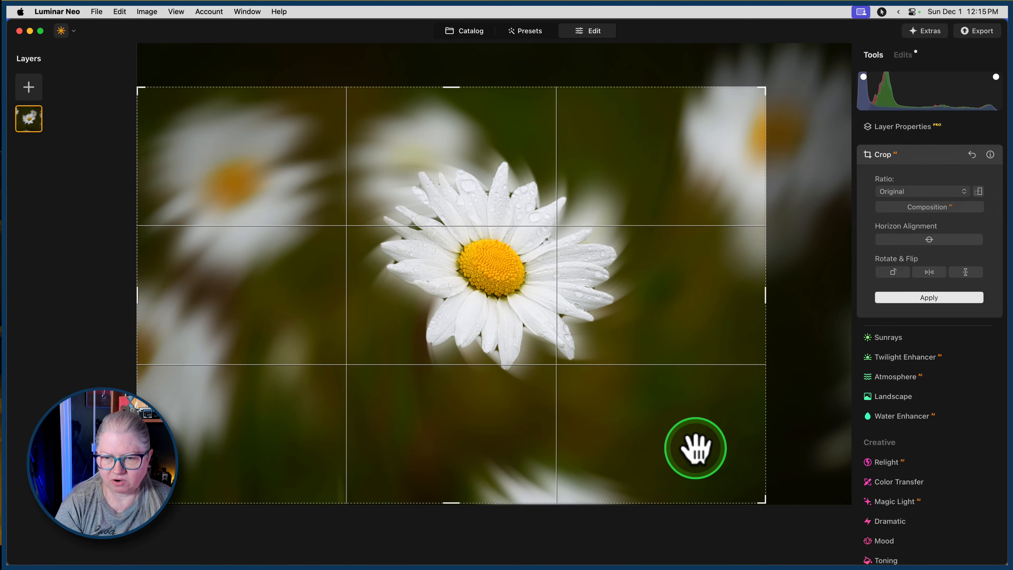
drag(599, 373, 598, 421)
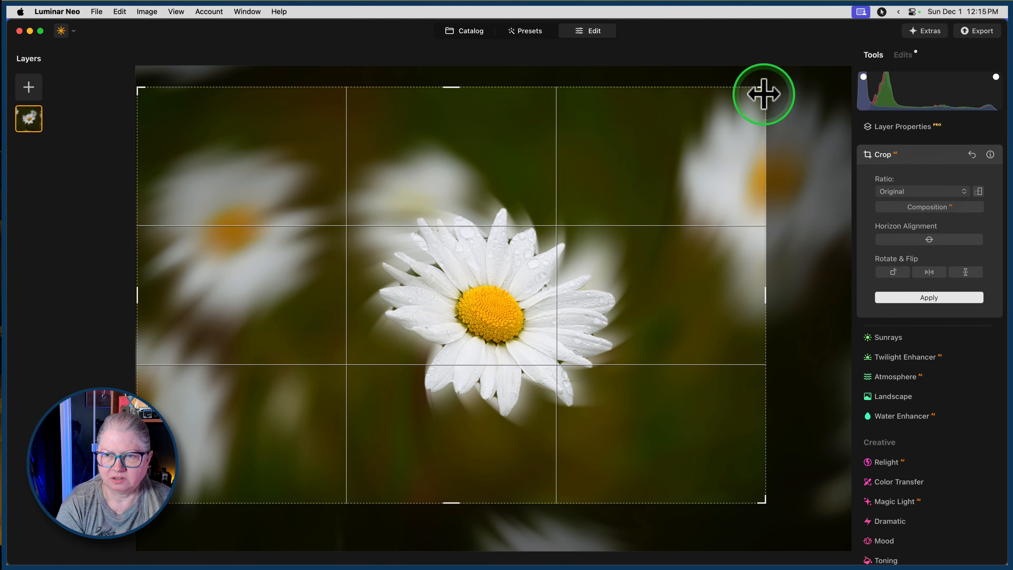
drag(767, 90, 735, 116)
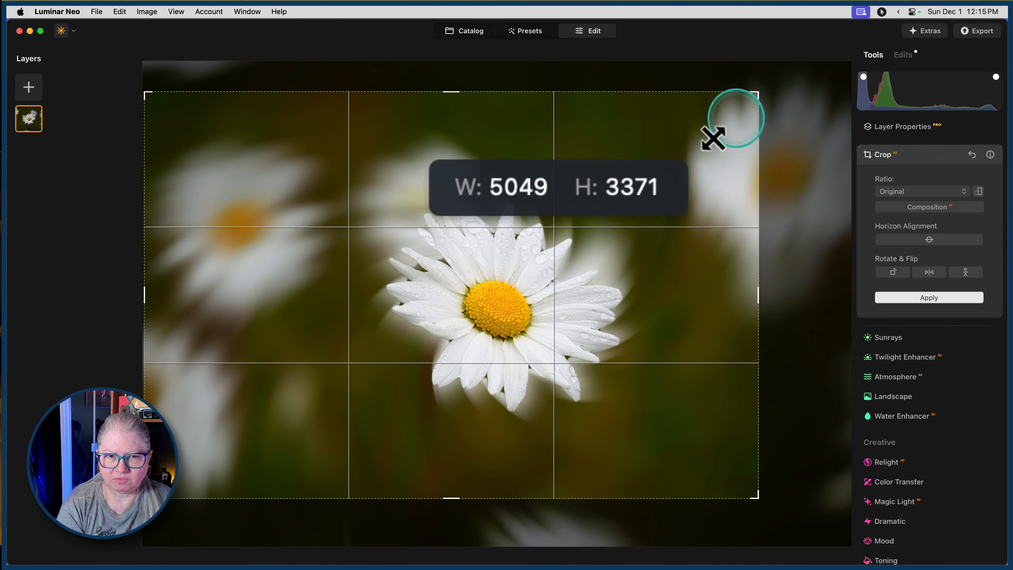
drag(633, 242, 653, 242)
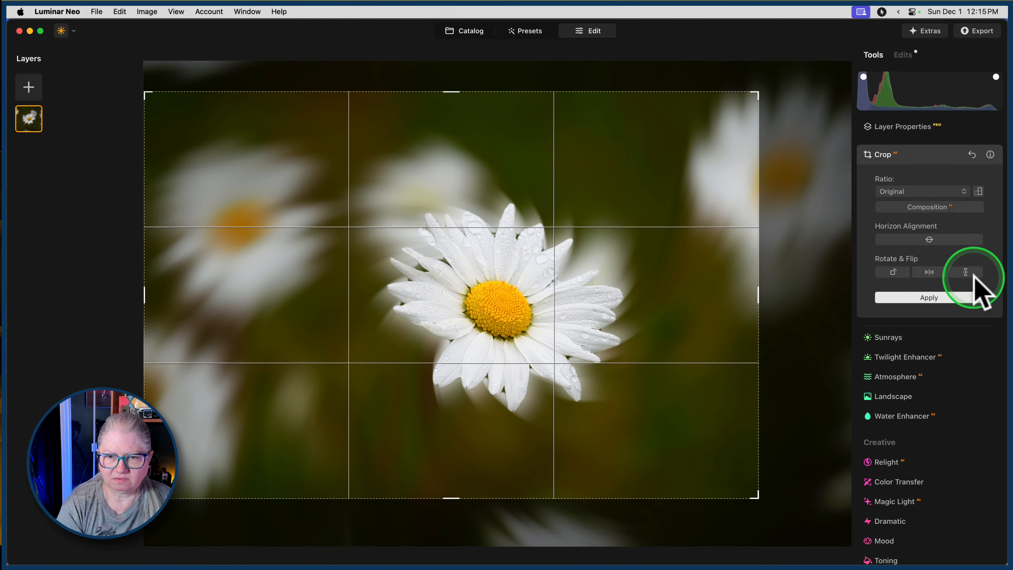
Flip the photo horizontally, comparing both orientations, with the main daisy around the frame's left third, and finish the crop.
click(933, 276)
drag(509, 284, 472, 288)
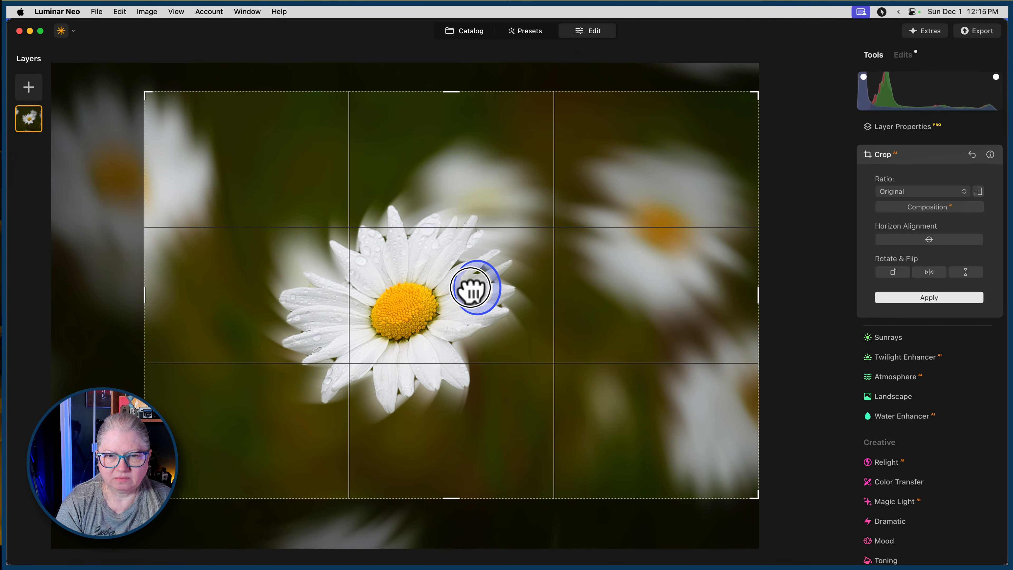
click(930, 273)
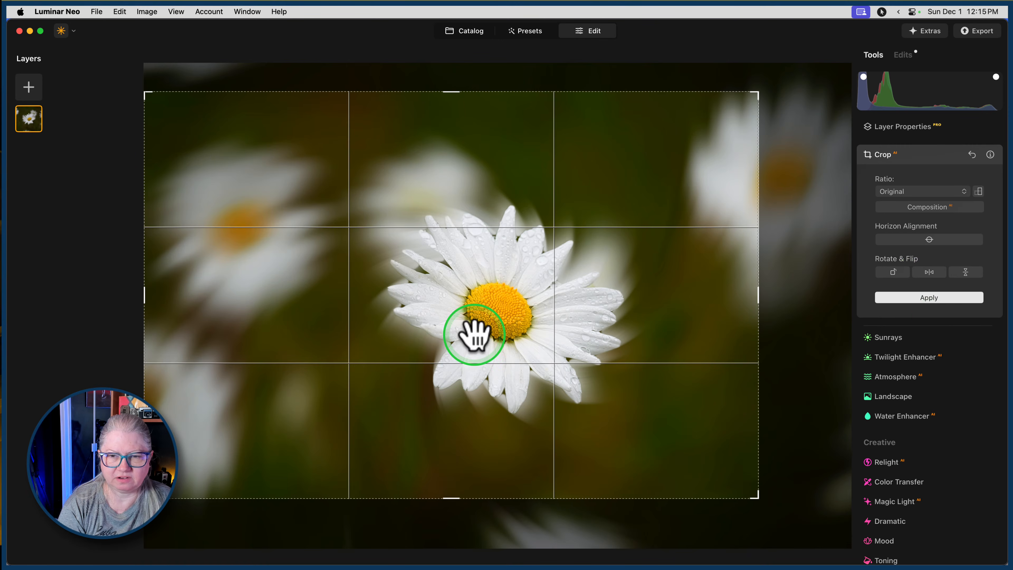
drag(656, 308, 545, 325)
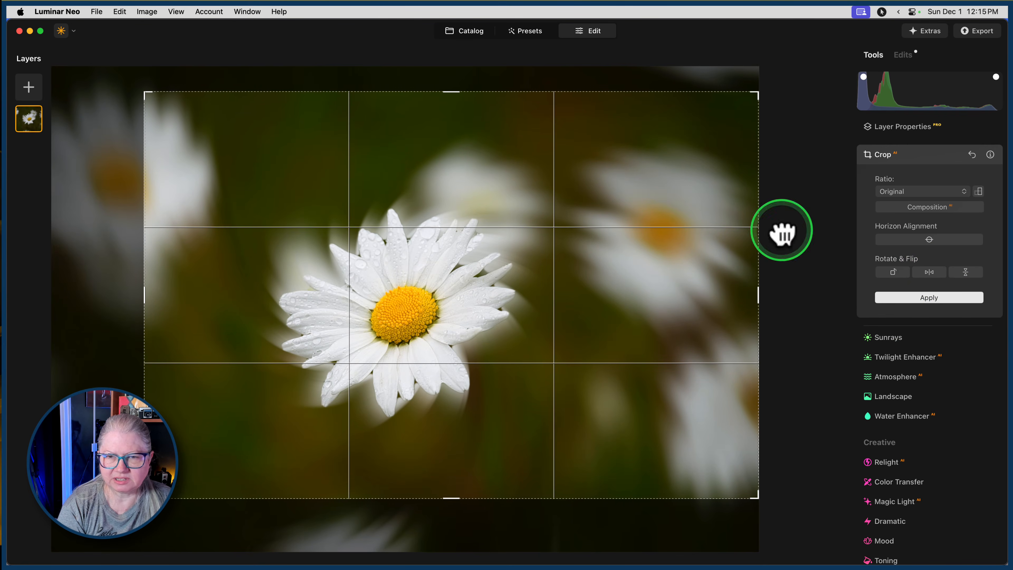
click(910, 155)
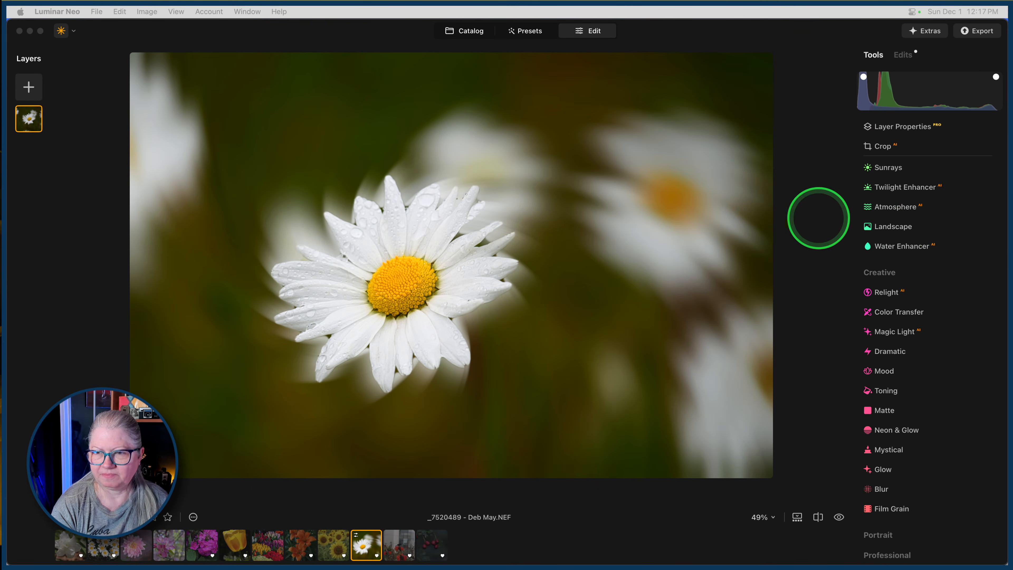
Review the daisy photo's applied edits, and try resetting and removing one of the two Blur edits.
click(818, 218)
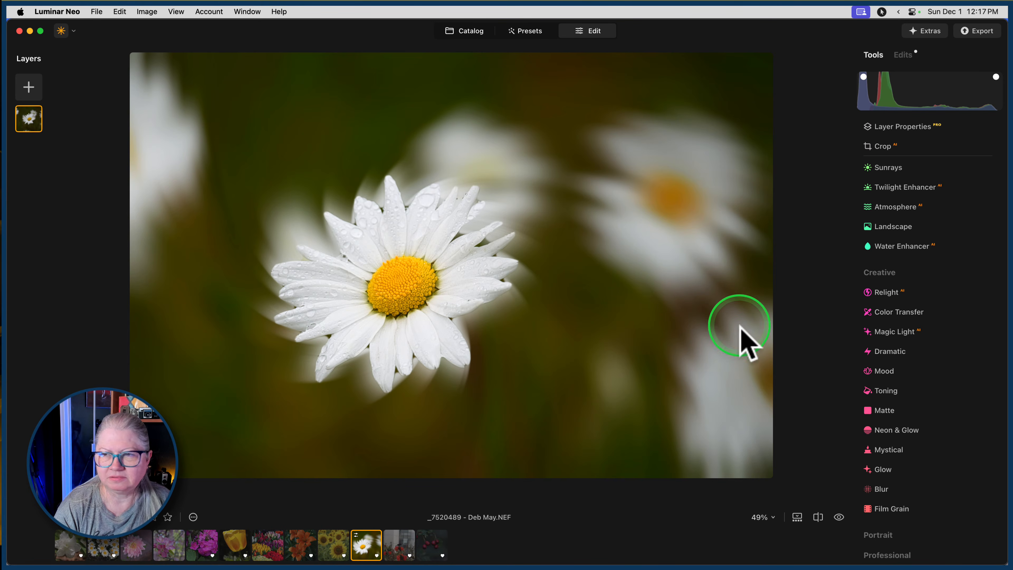
click(905, 55)
click(896, 128)
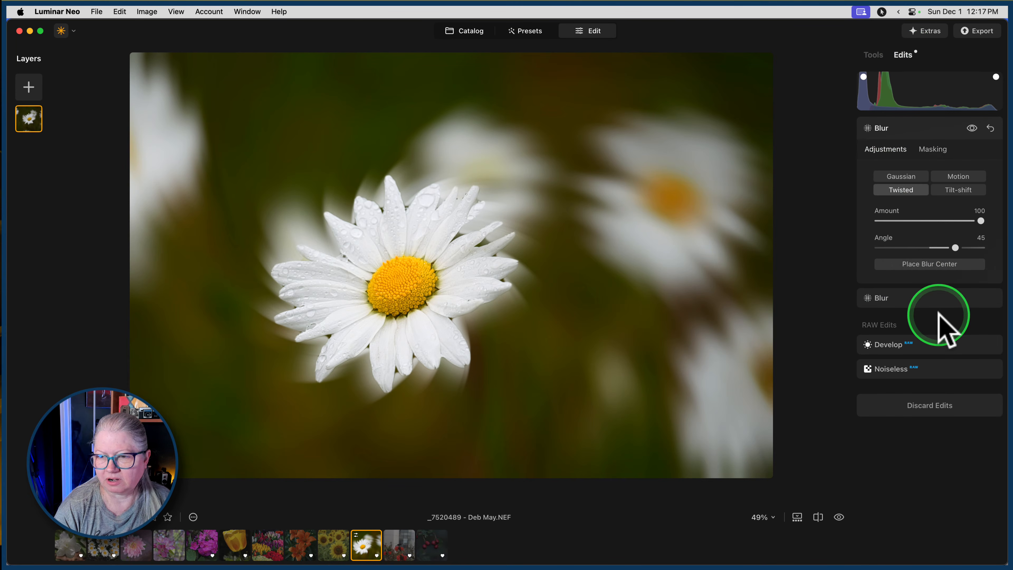
click(990, 128)
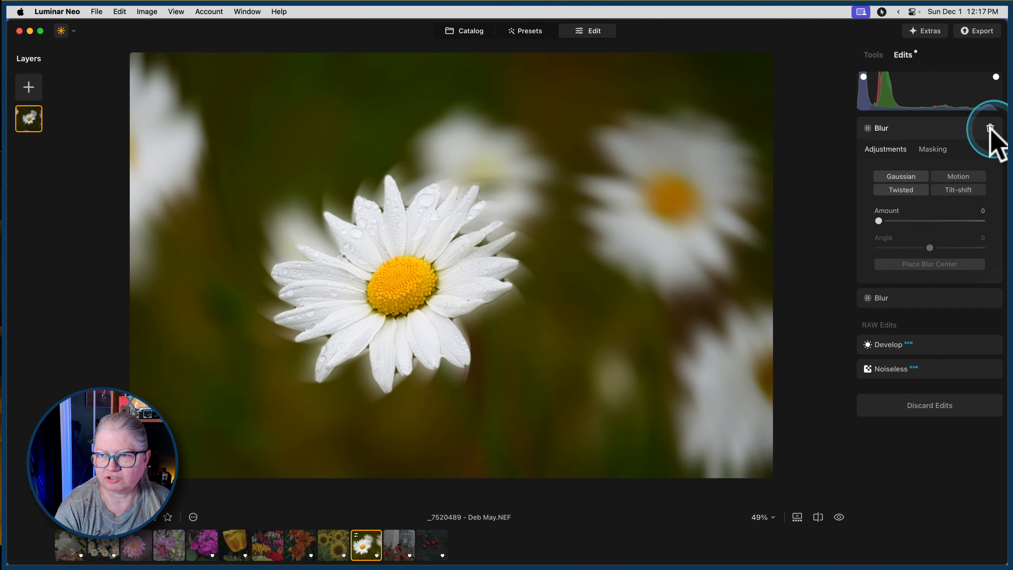
click(991, 129)
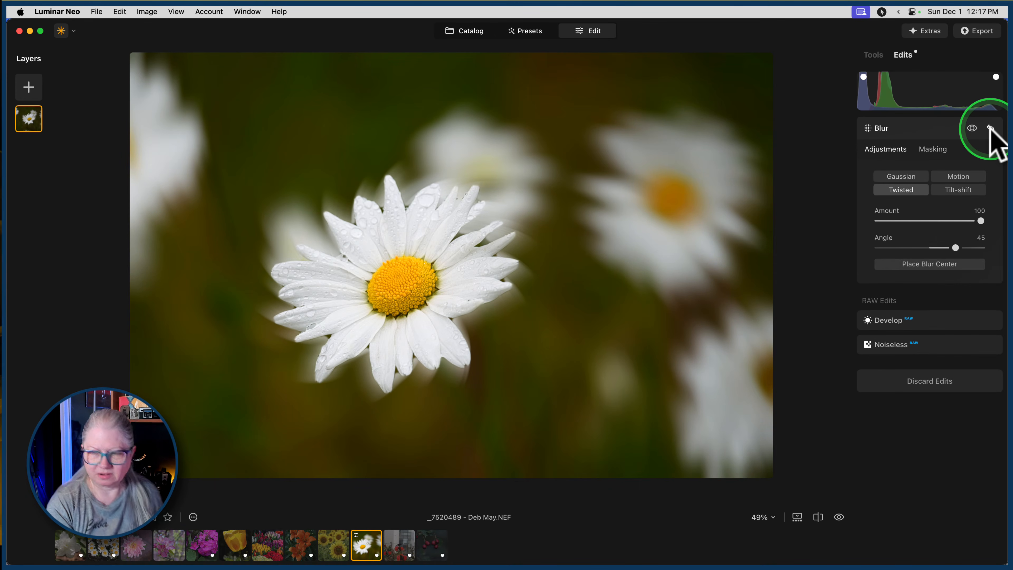
click(990, 129)
click(991, 128)
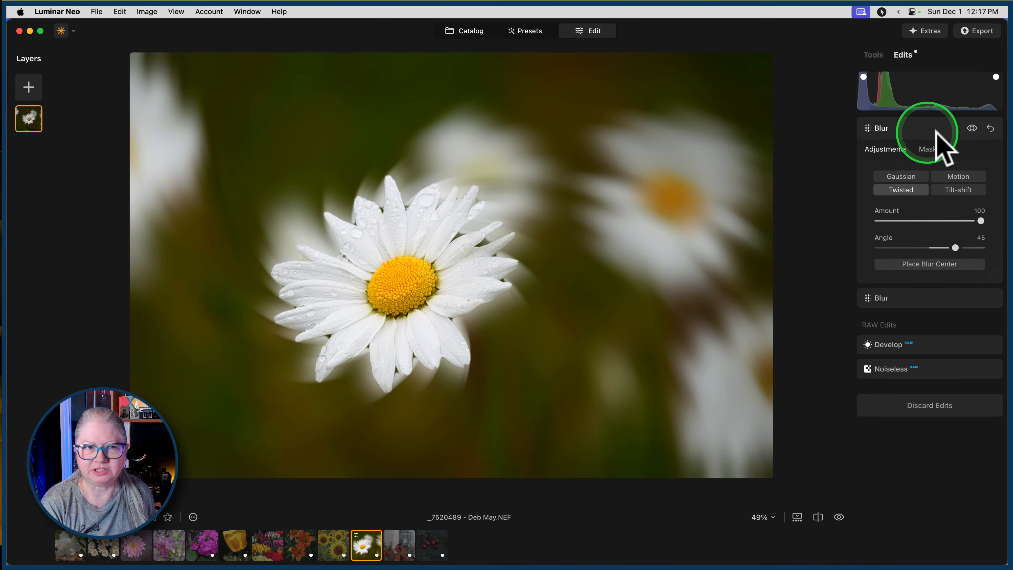
click(932, 123)
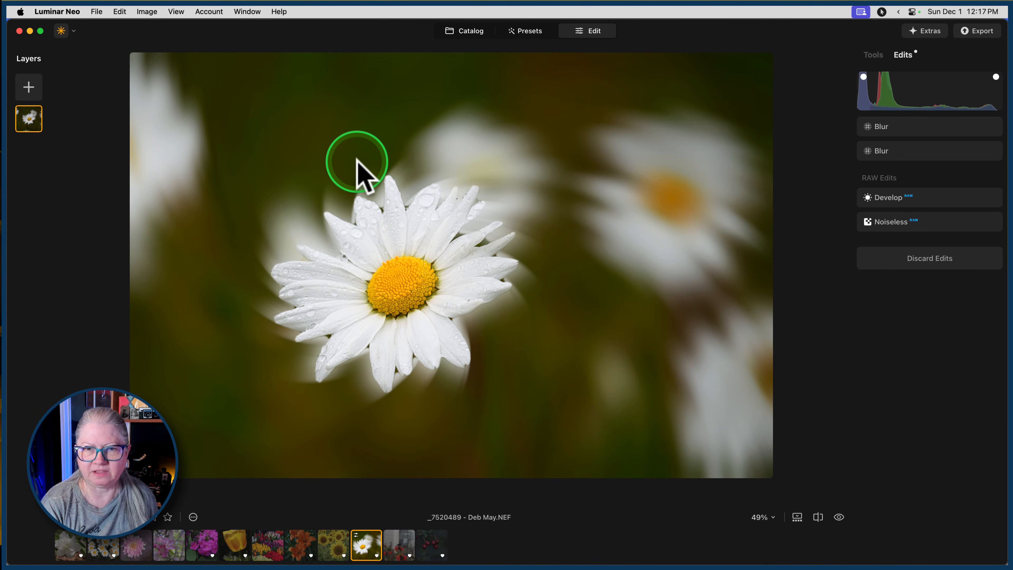
Duplicate the daisy photo layer and remove both Blur edits from the lower layer.
right_click(24, 117)
click(35, 133)
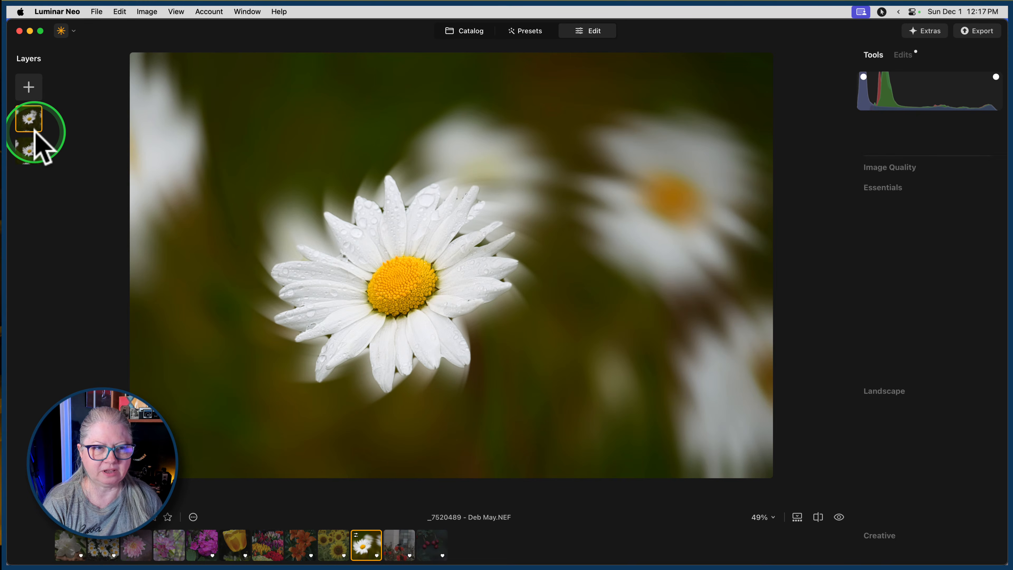
click(31, 150)
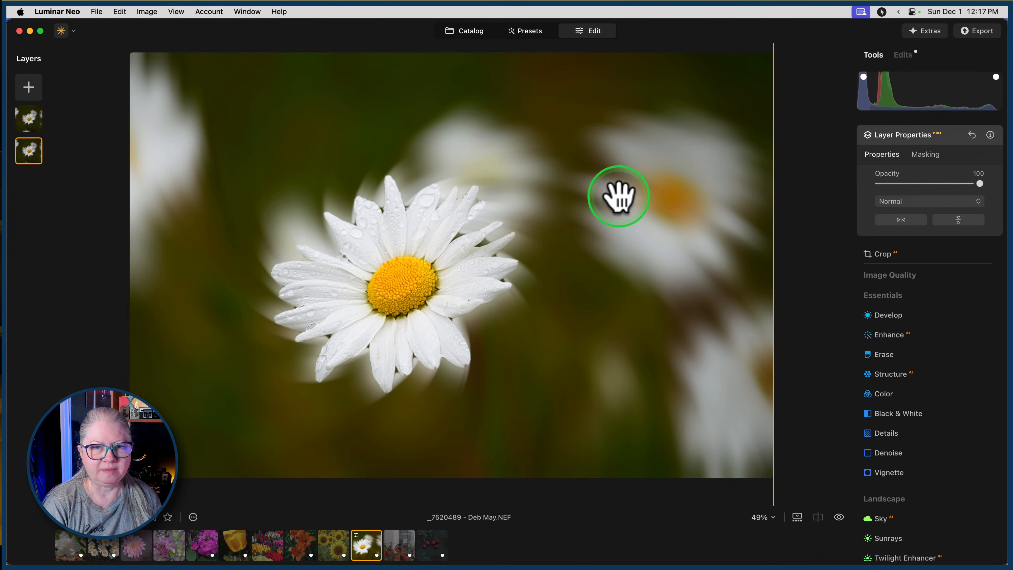
click(904, 56)
click(991, 129)
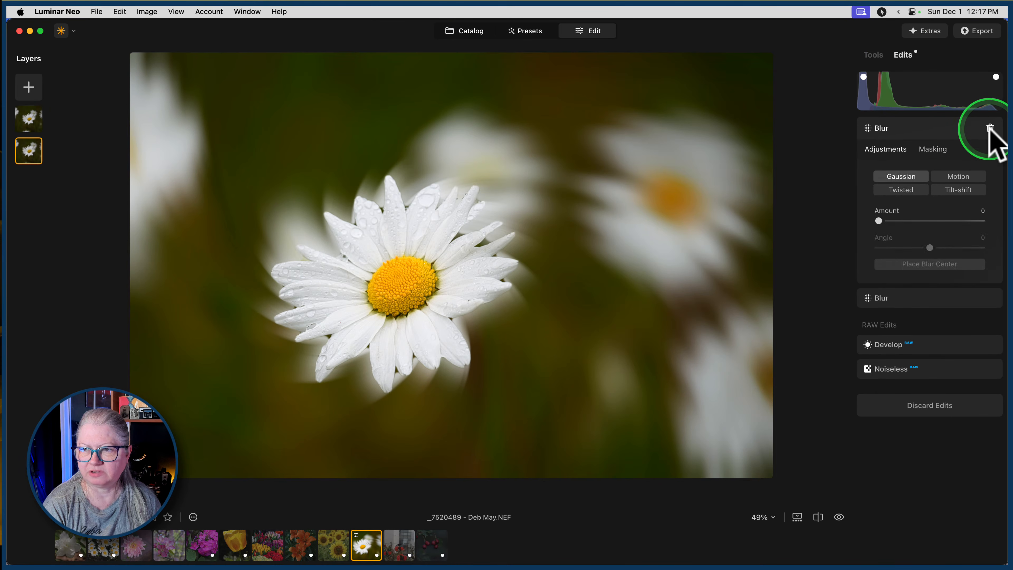
click(991, 129)
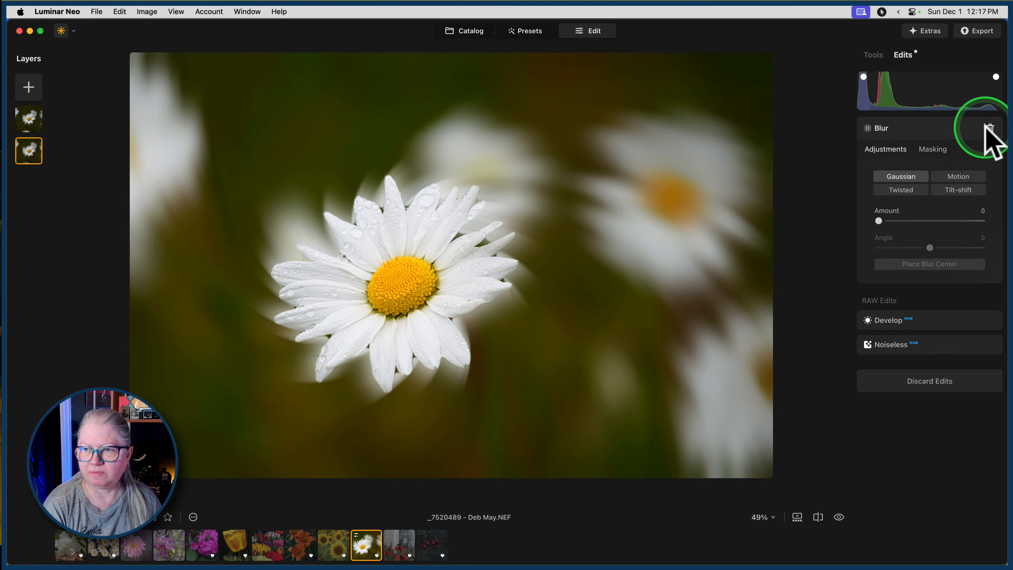
click(970, 126)
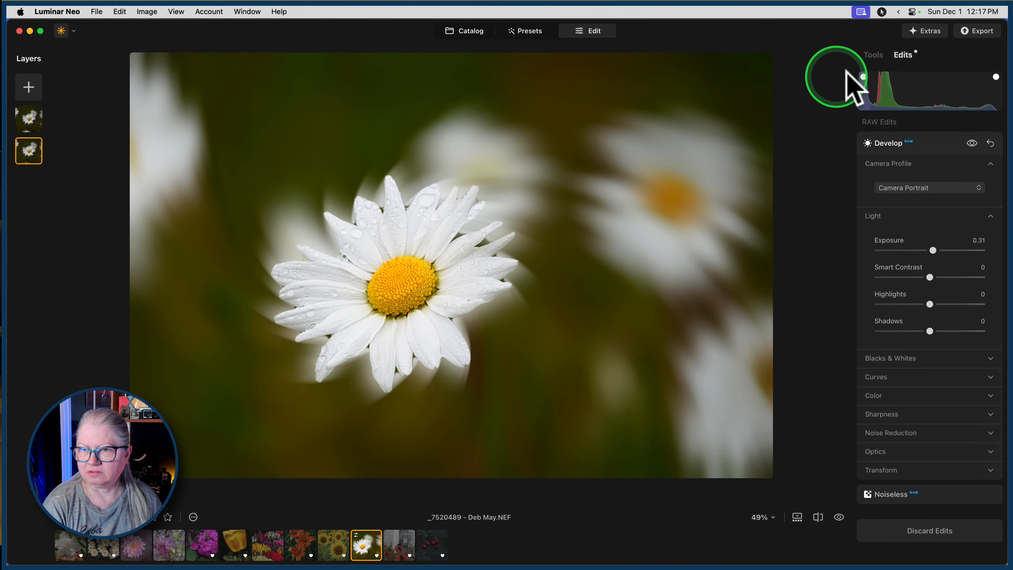
click(873, 55)
Preview the blend modes on the upper daisy layer and try Difference.
click(29, 115)
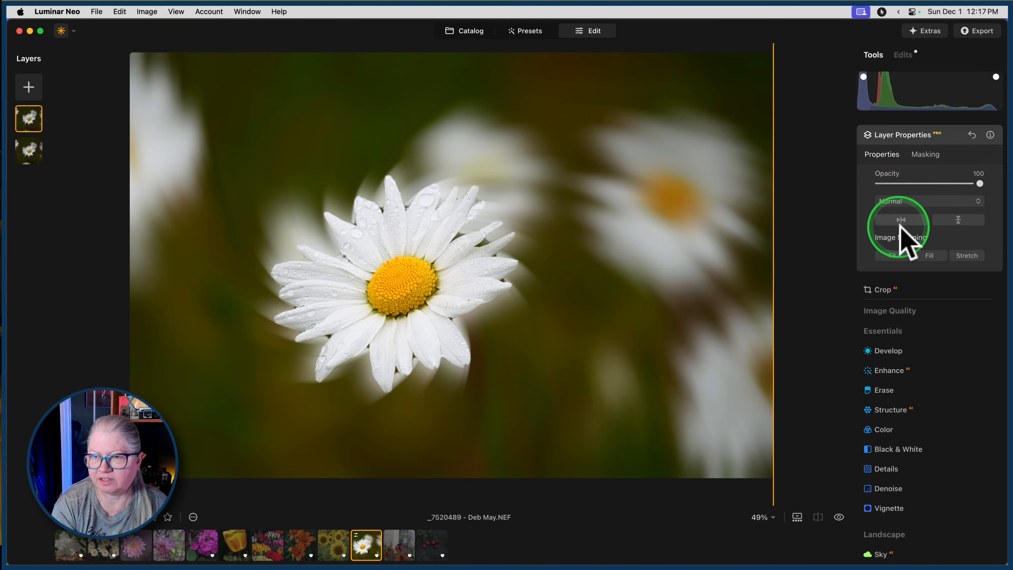
mouse_move(978, 180)
mouse_down()
mouse_move(924, 182)
mouse_move(987, 184)
mouse_up()
click(935, 204)
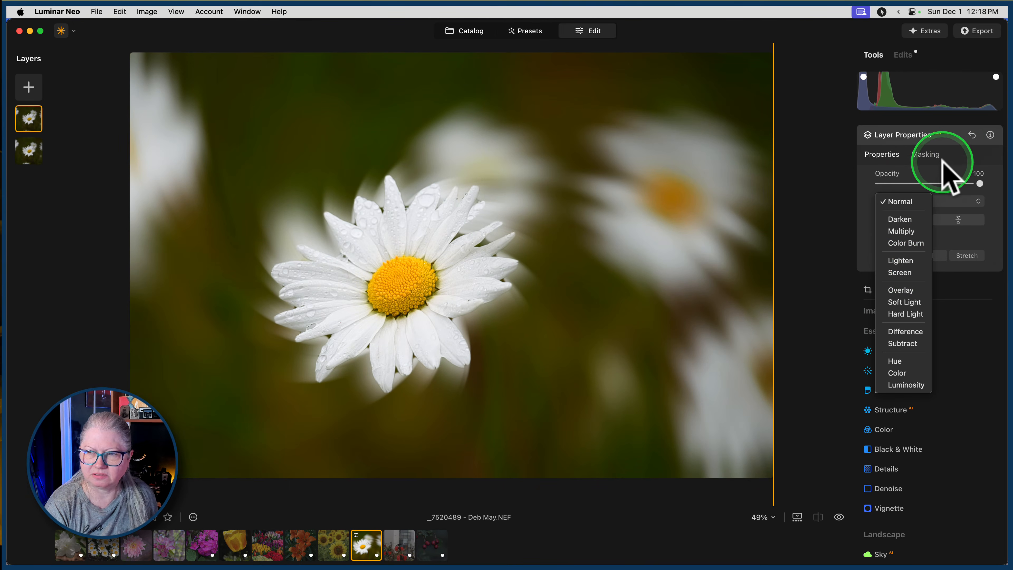
click(941, 170)
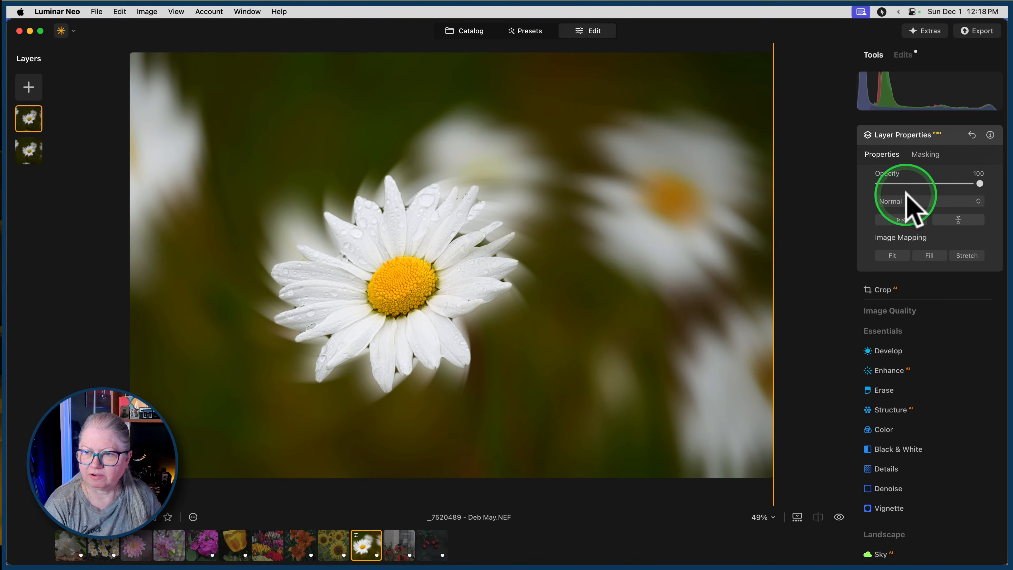
click(907, 203)
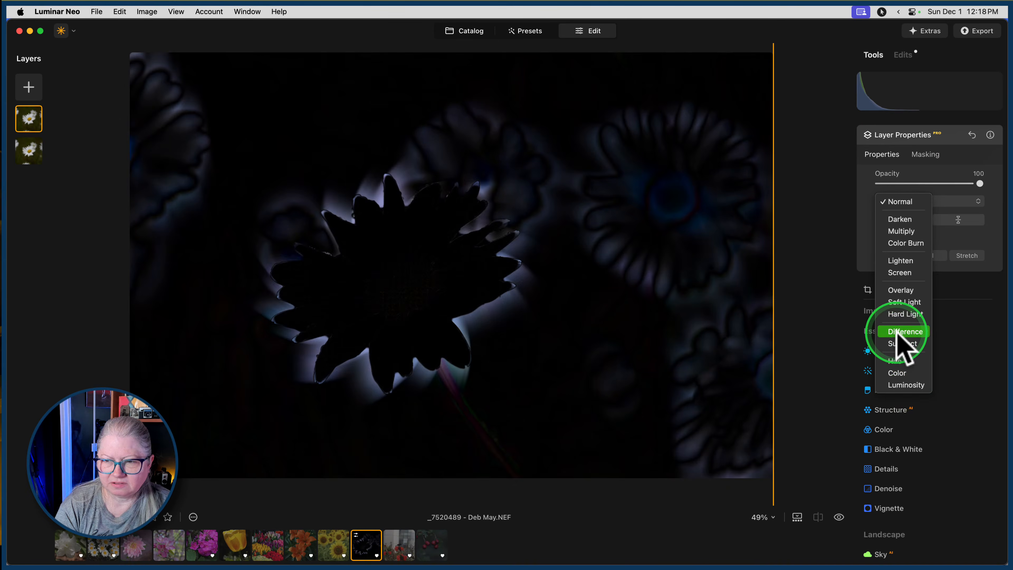
click(905, 332)
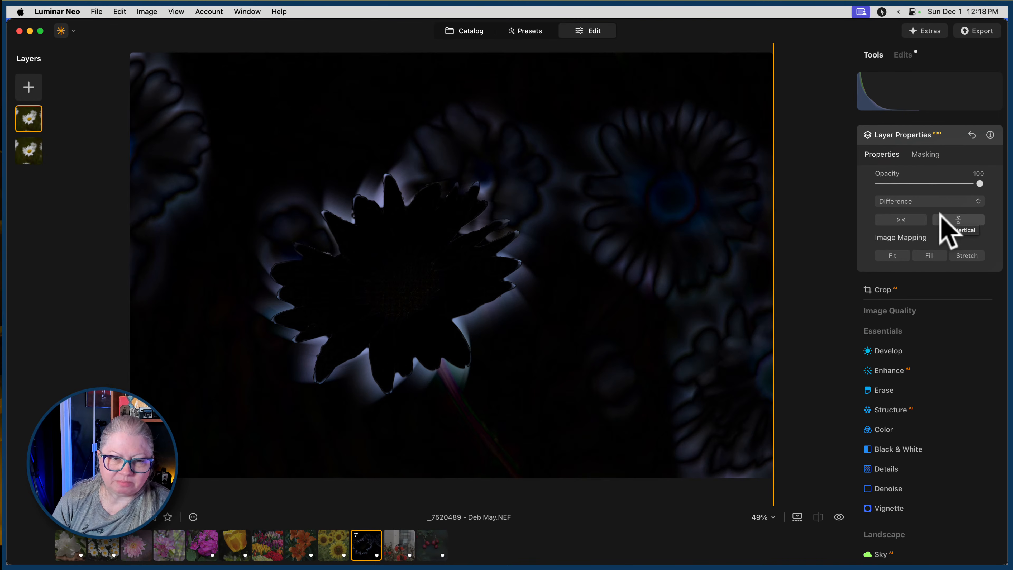
Set the upper daisy layer's blend mode to Normal and its opacity to 82, and close the layer properties.
mouse_move(980, 184)
mouse_down()
mouse_move(888, 184)
mouse_move(965, 185)
mouse_up()
click(921, 202)
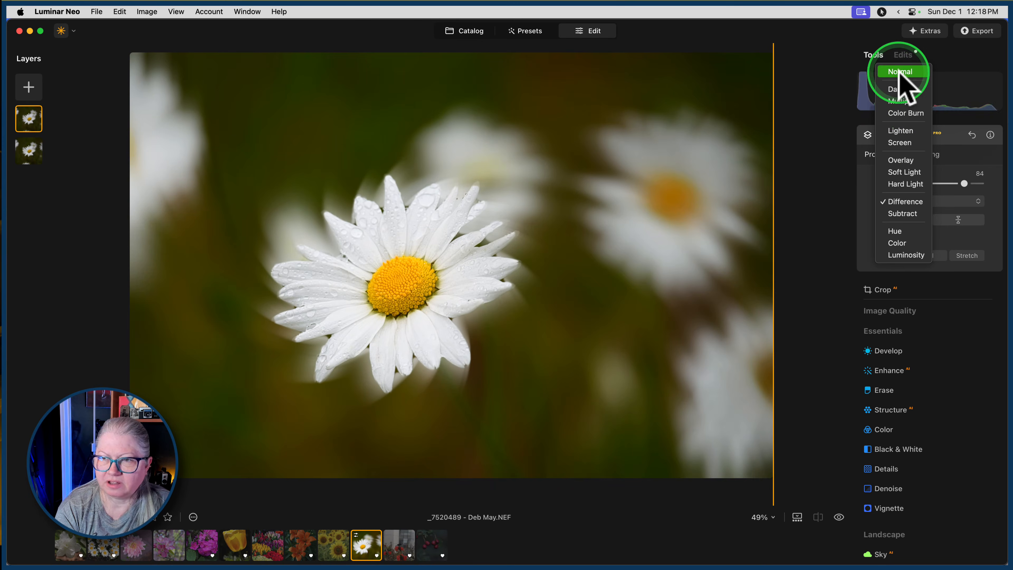
click(900, 72)
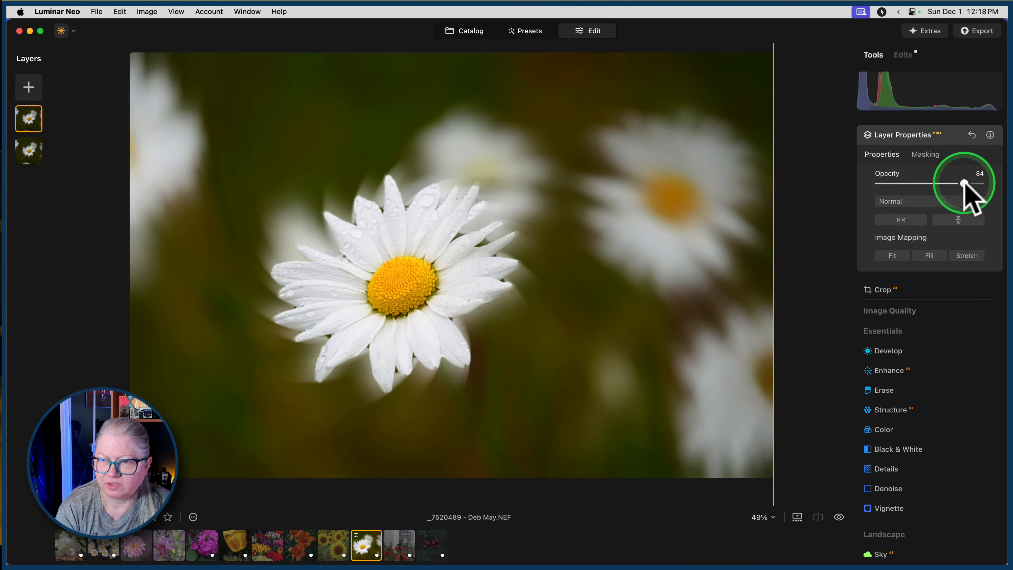
mouse_move(966, 181)
mouse_down()
mouse_move(905, 183)
mouse_move(974, 183)
mouse_move(916, 183)
mouse_move(962, 183)
mouse_up()
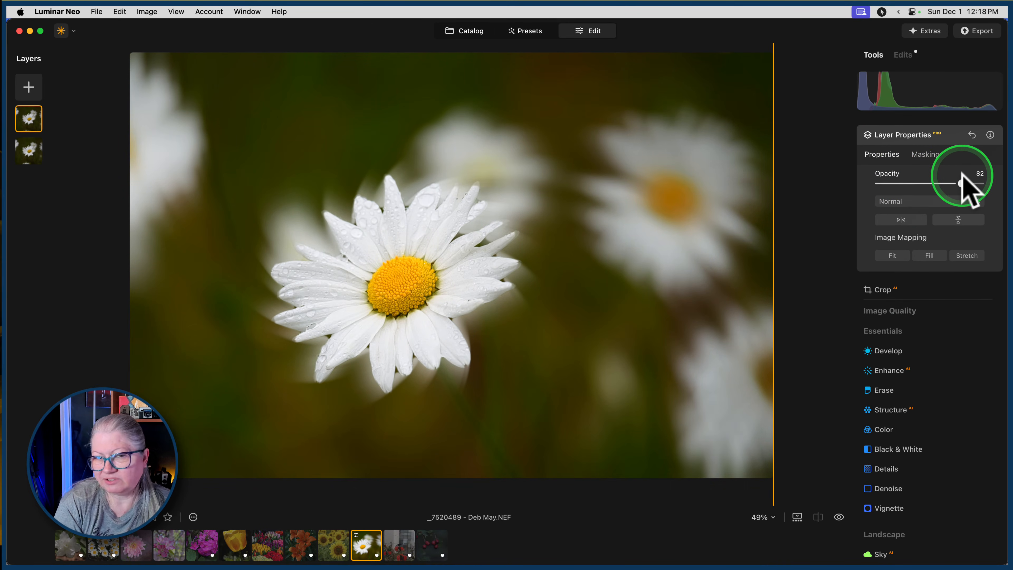
click(952, 137)
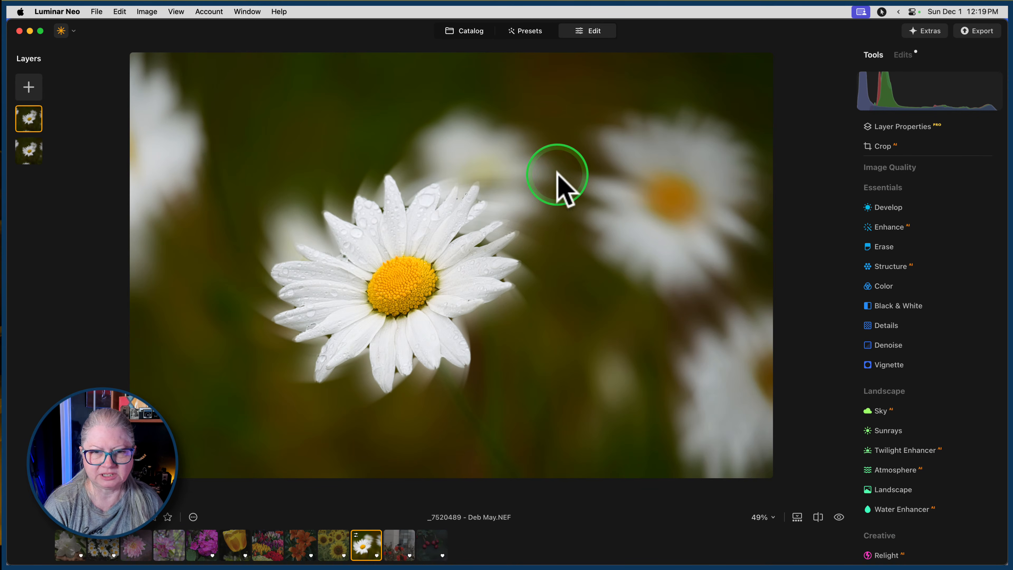
Examine the commands available for the upper and lower layers, and reselect the upper one.
right_click(34, 116)
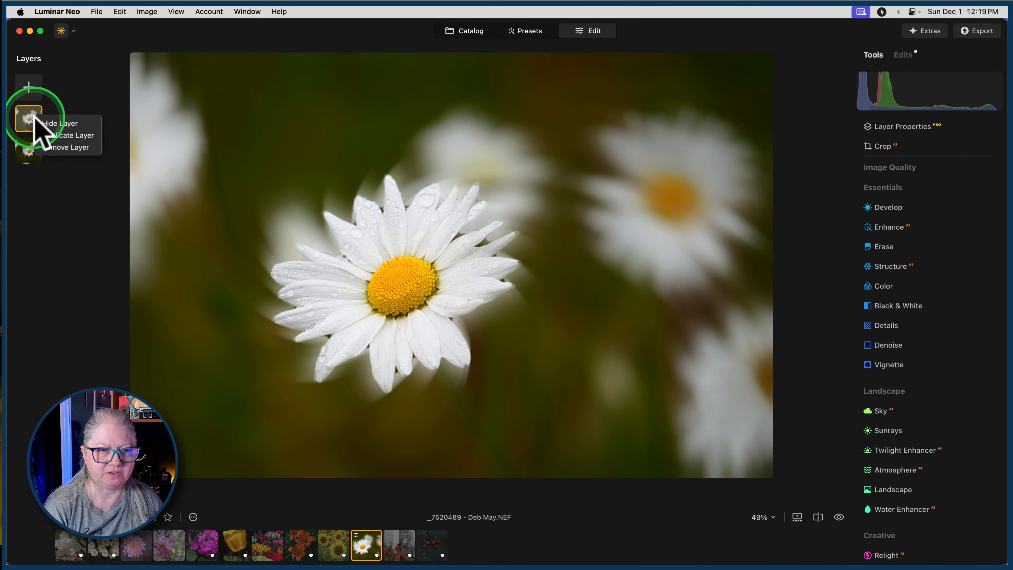
click(27, 153)
click(27, 151)
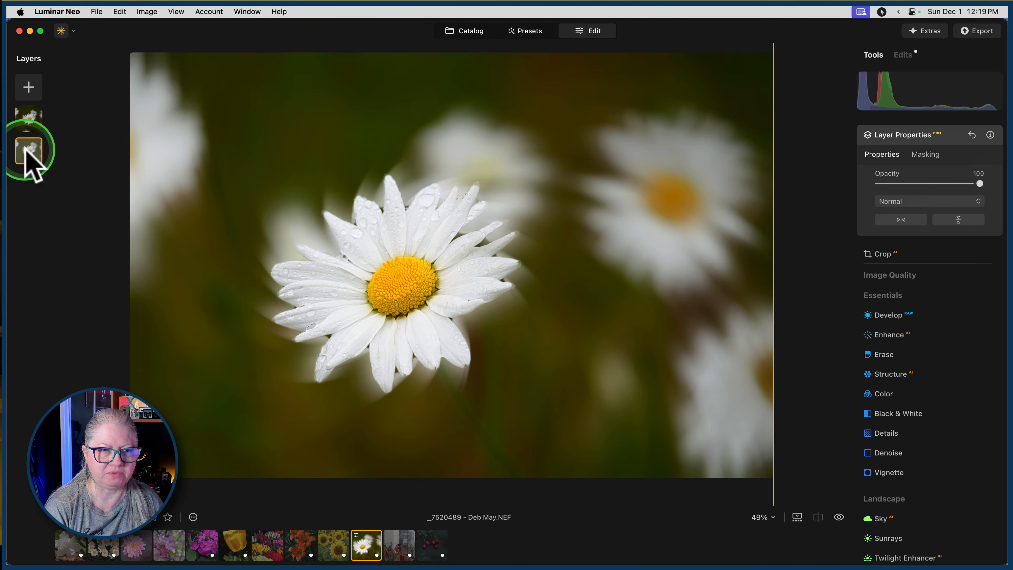
right_click(27, 150)
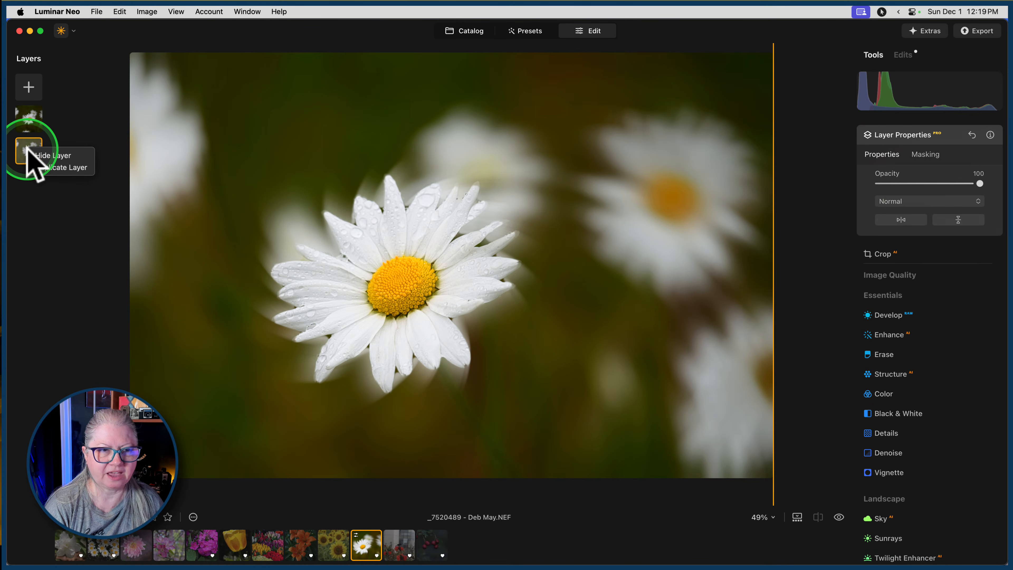
click(27, 146)
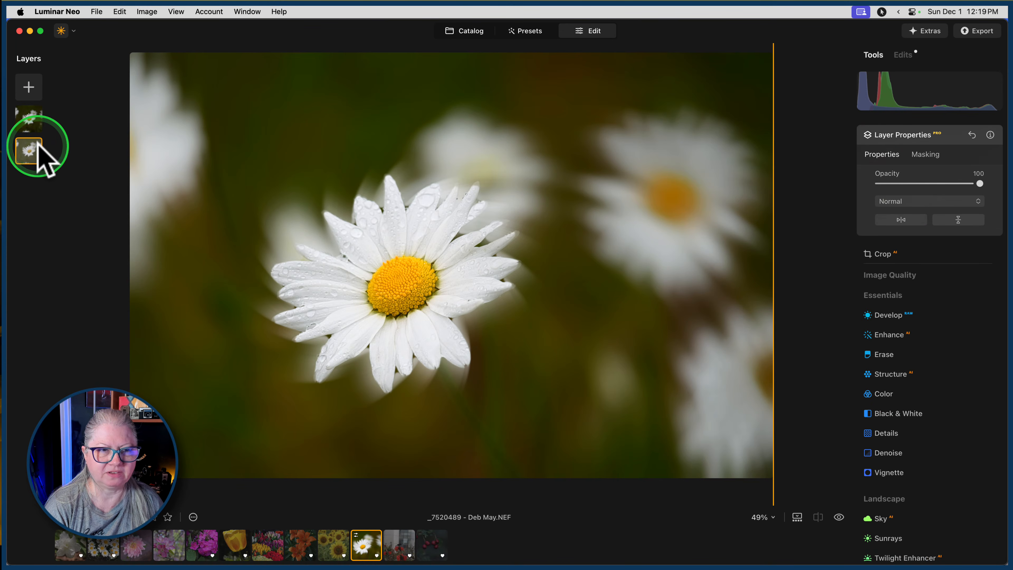
click(29, 119)
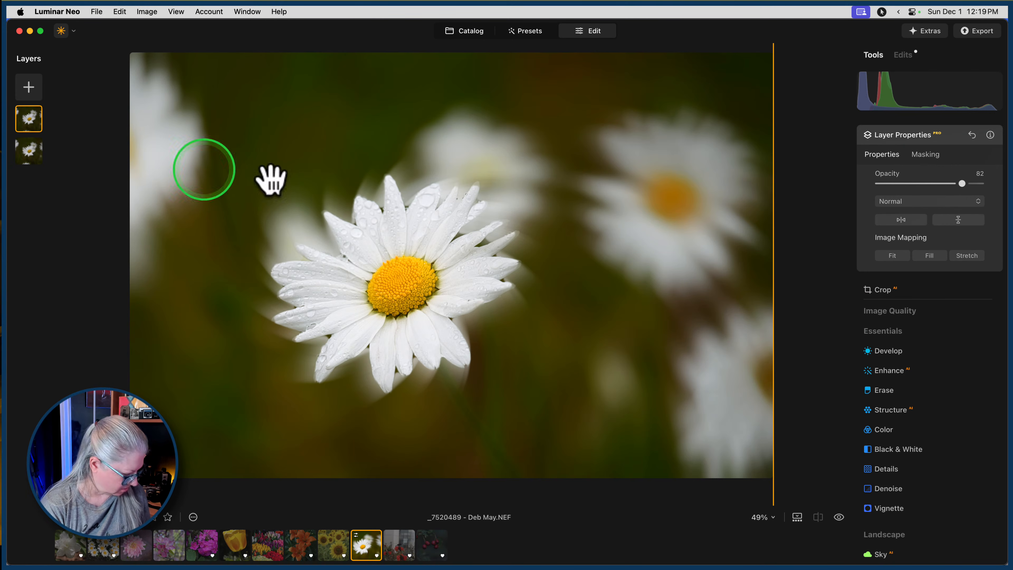
click(943, 135)
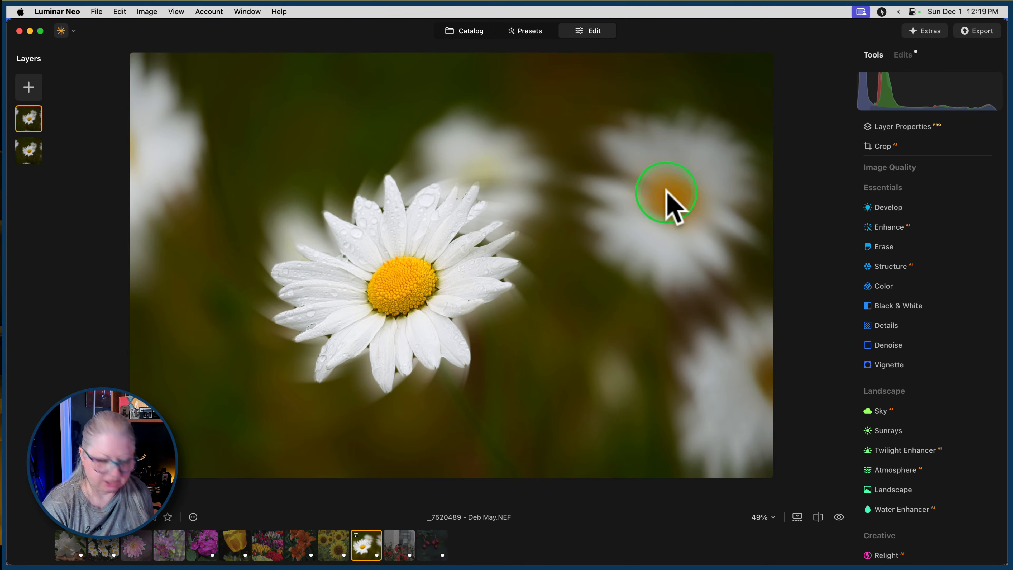
Return to the catalog and open the IMG_0732 white flower photo for editing.
key(g)
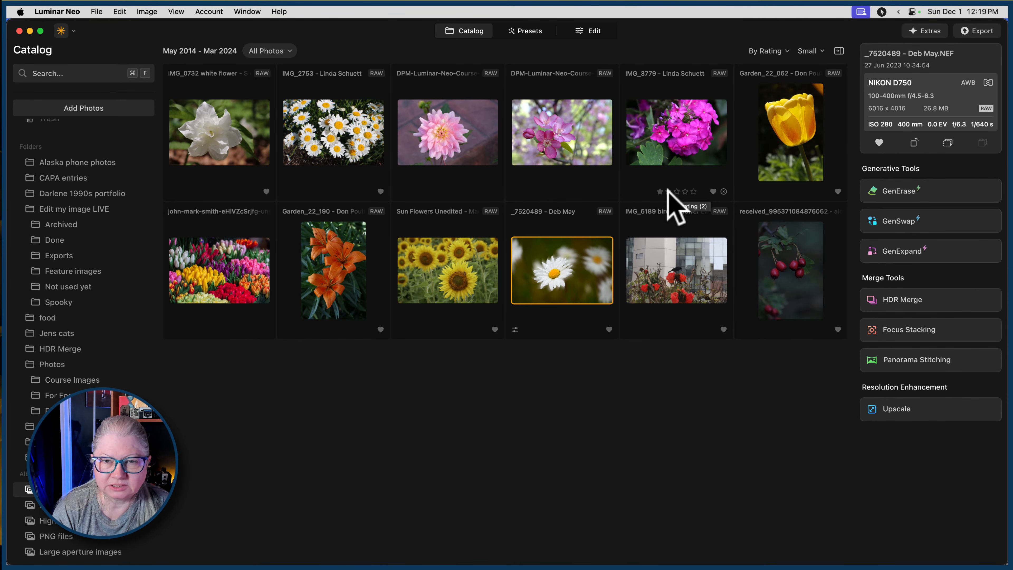
click(675, 191)
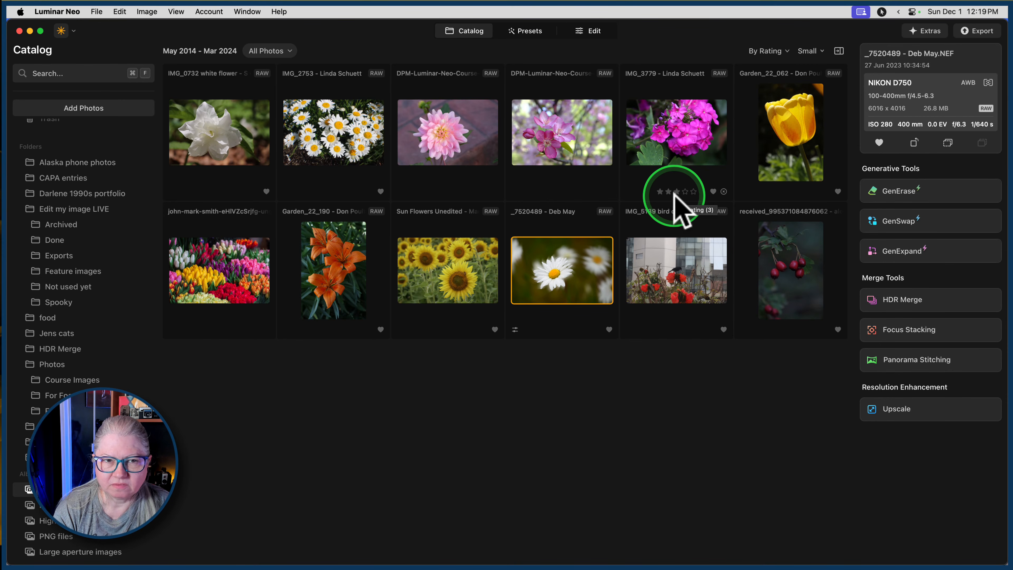
click(212, 142)
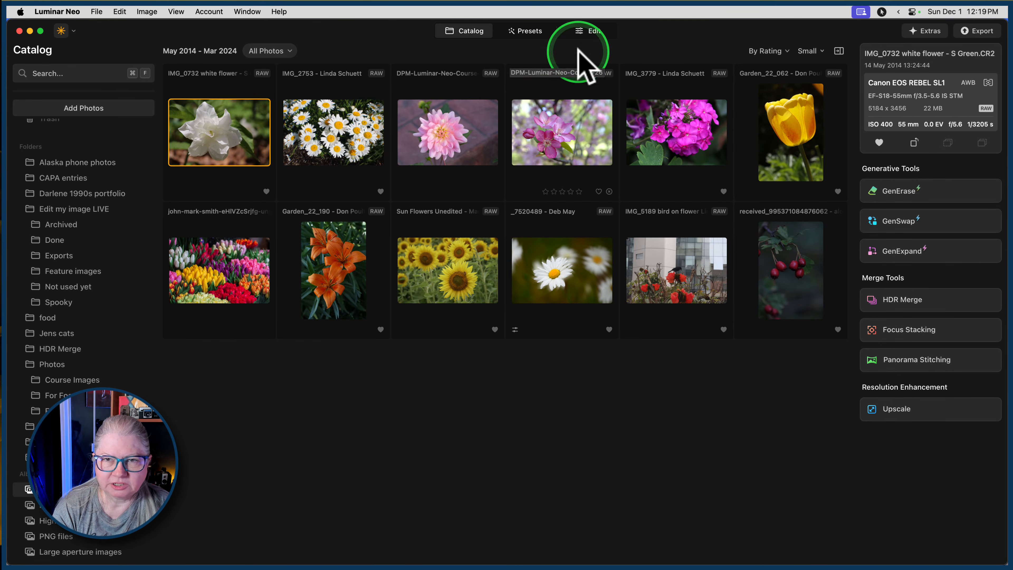
click(587, 31)
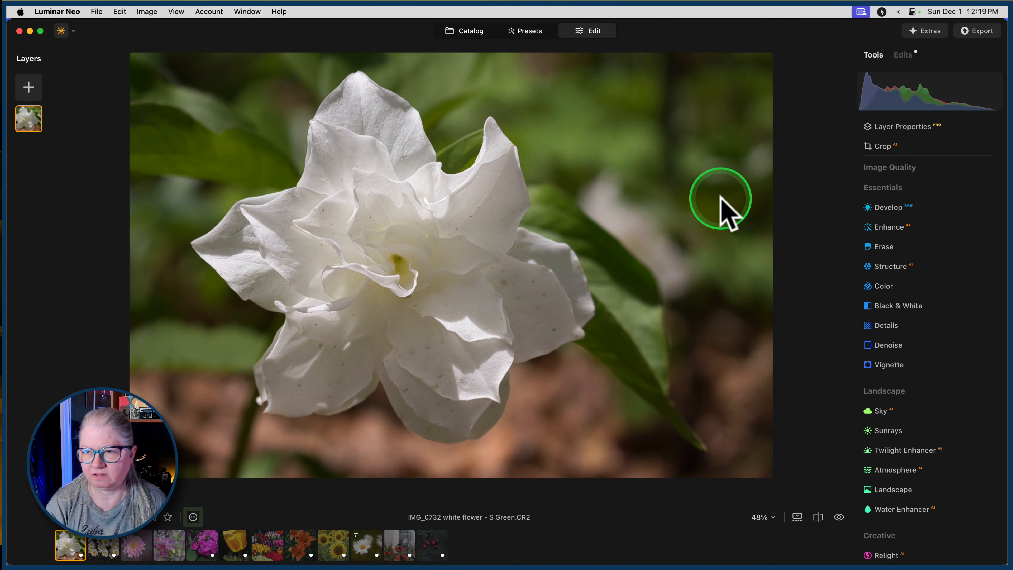
Set the white flower photo's camera profile in Develop to Camera Standard.
click(882, 207)
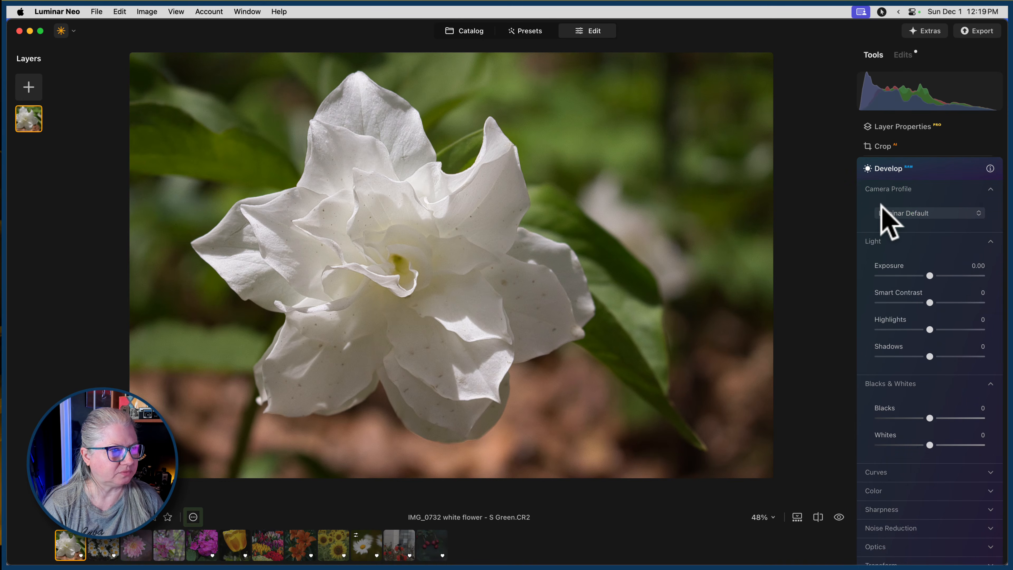
click(893, 214)
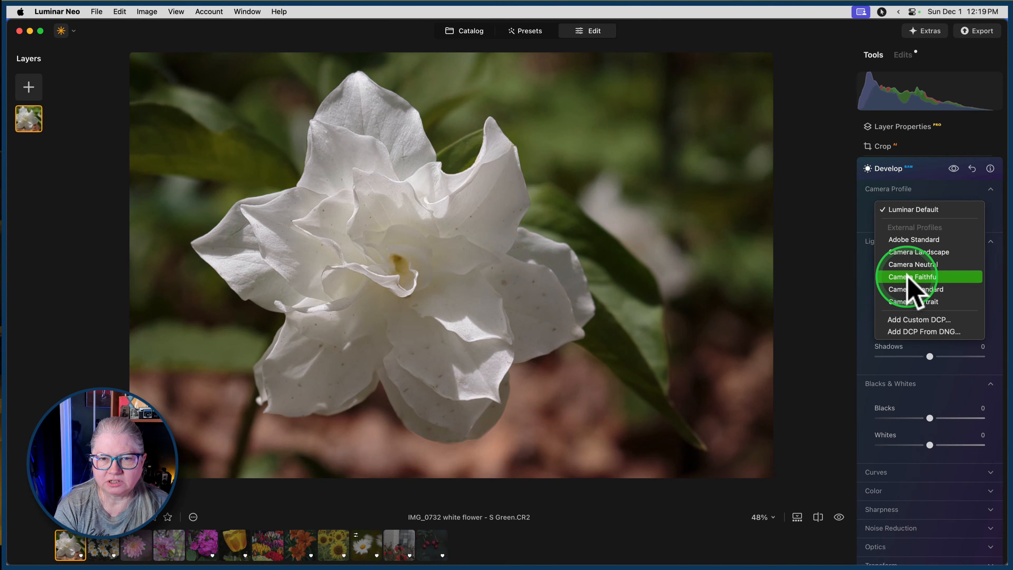
click(905, 289)
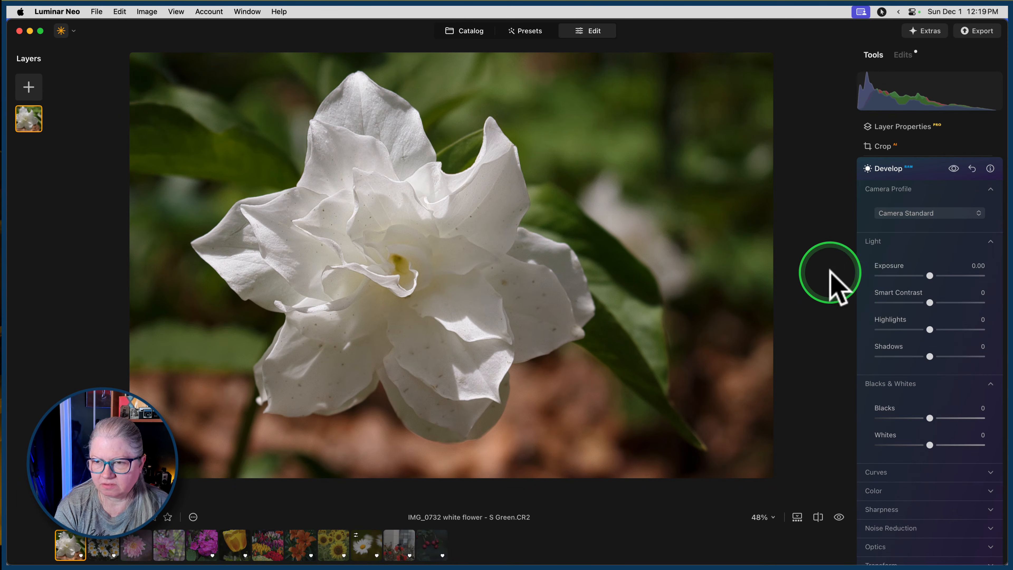
Sample neutral points on the white petals for Develop's white balance, then set the color temperature to 4989.
scroll(868, 425, down, 3)
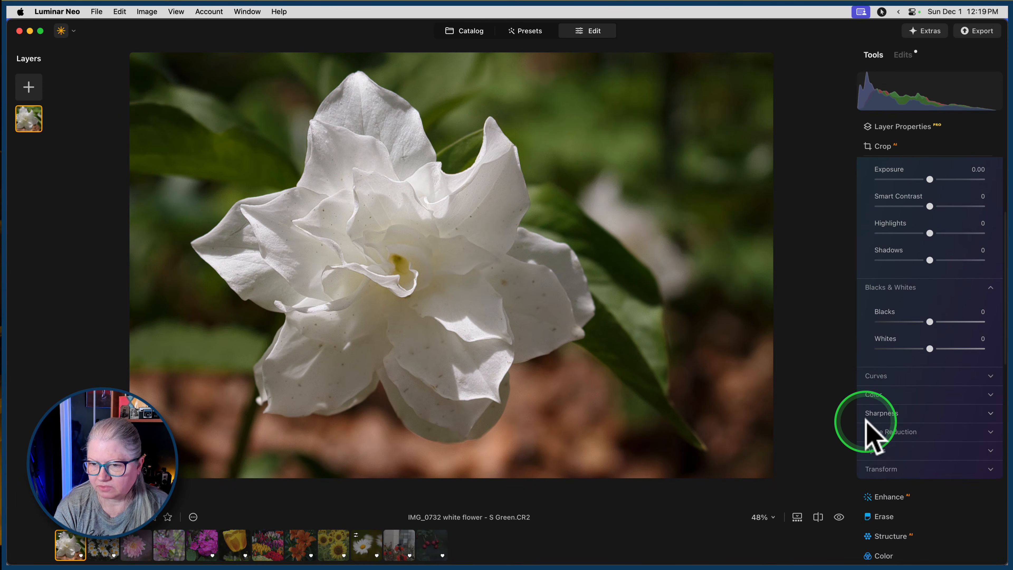
click(873, 394)
scroll(878, 402, down, 5)
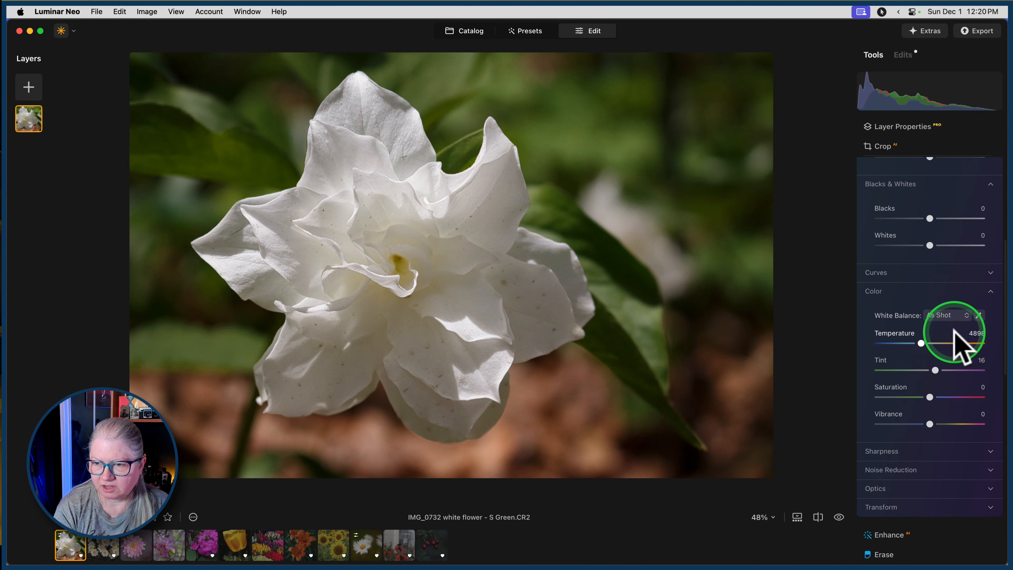
click(979, 315)
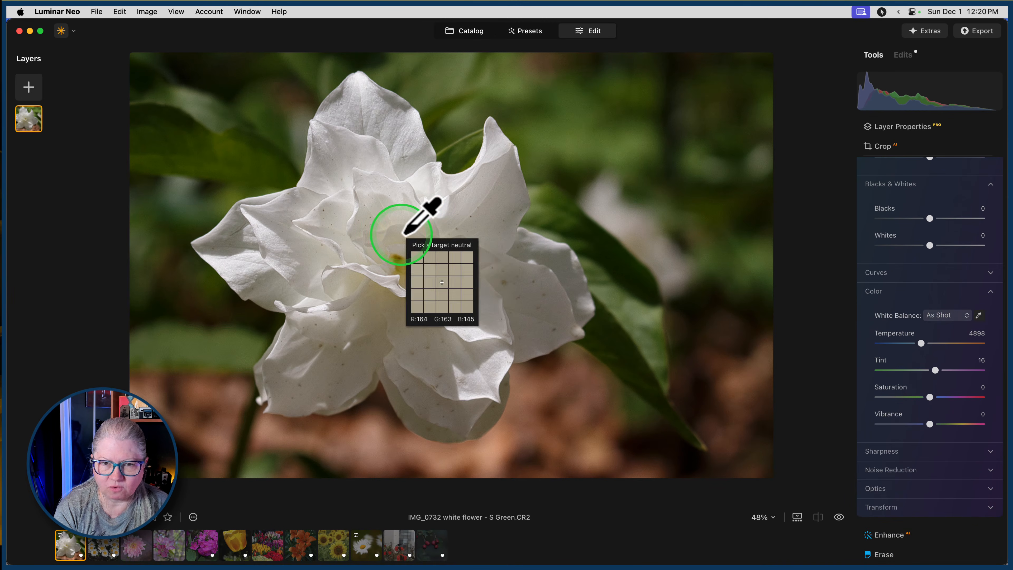
click(423, 237)
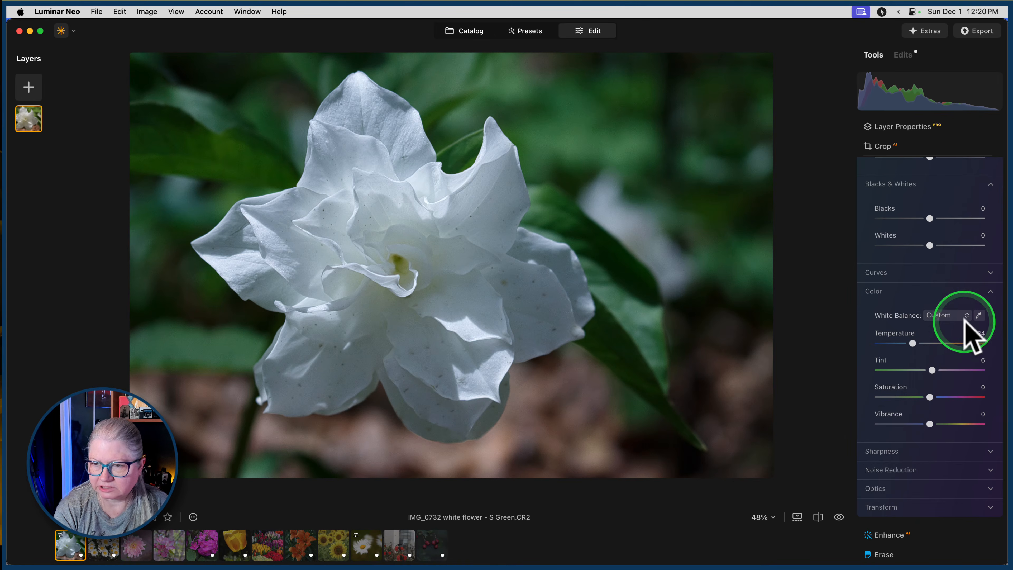
click(464, 287)
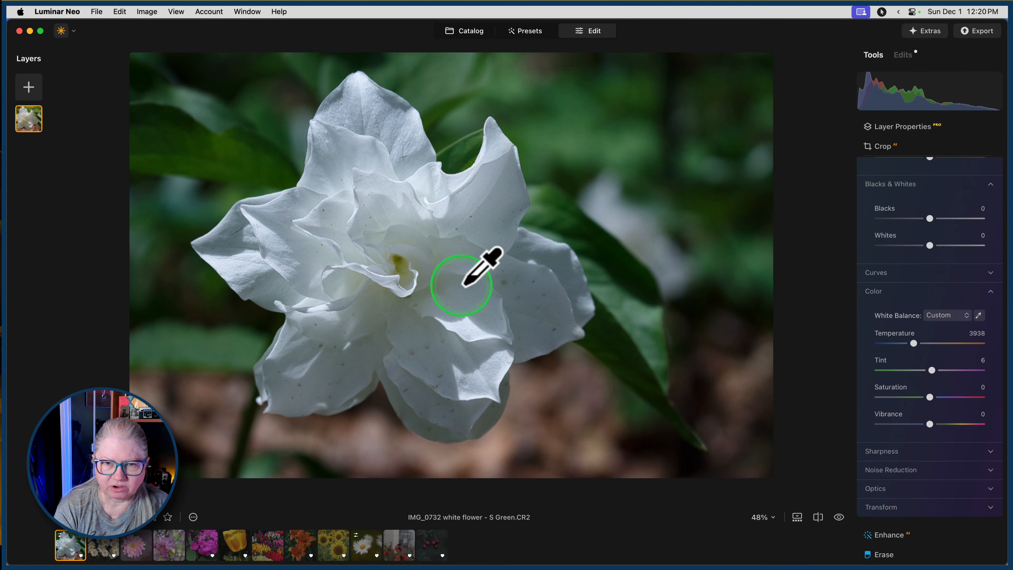
click(979, 315)
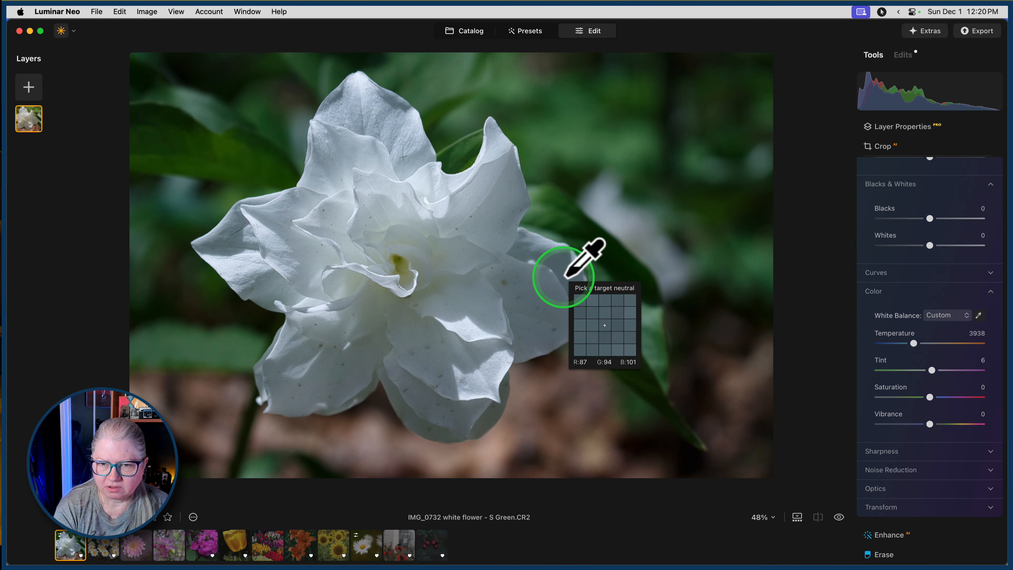
click(537, 295)
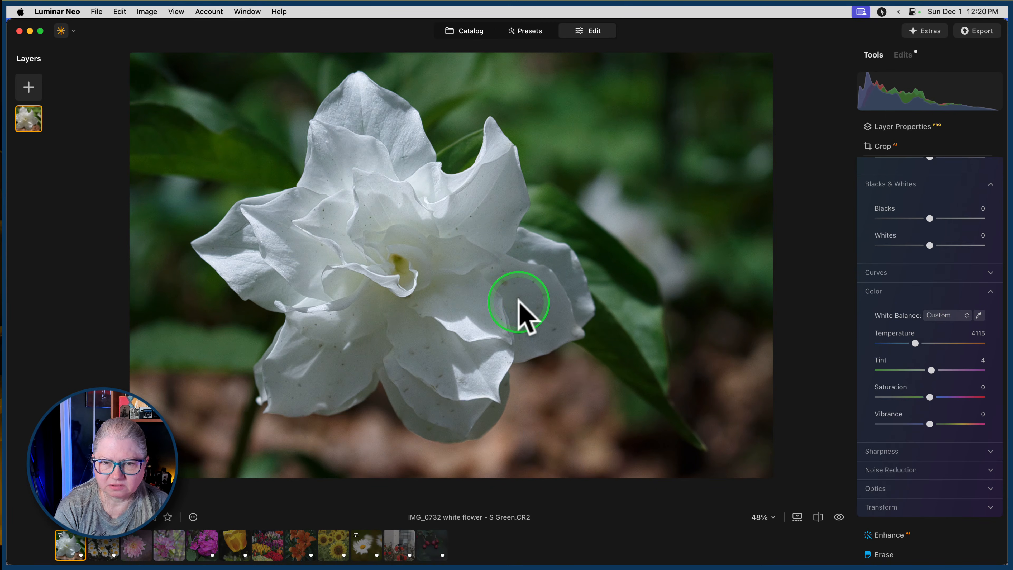
drag(916, 342, 925, 342)
Set Develop's Sharpen amount to 14 and its Masking to 60.
scroll(909, 310, down, 3)
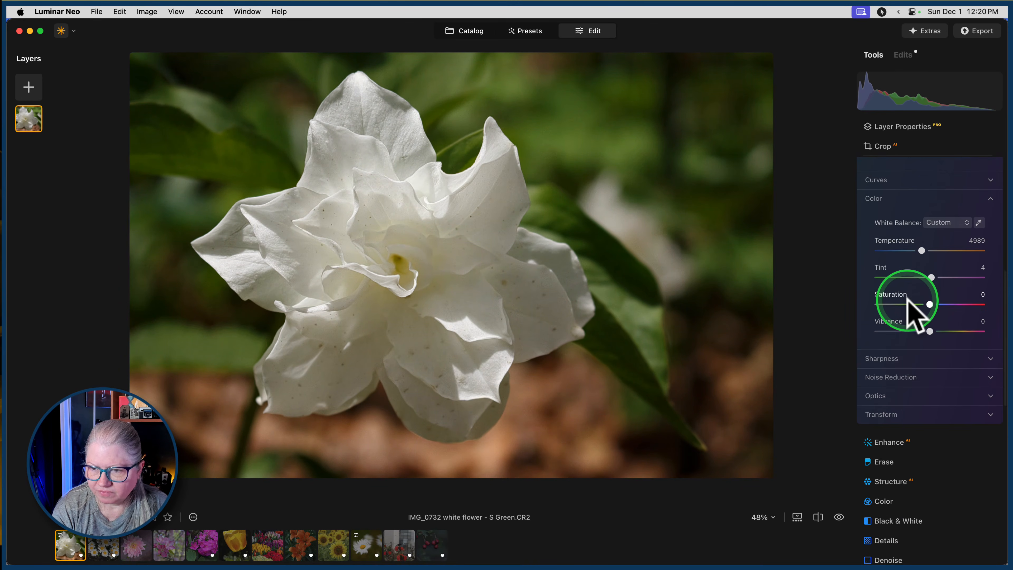
click(883, 355)
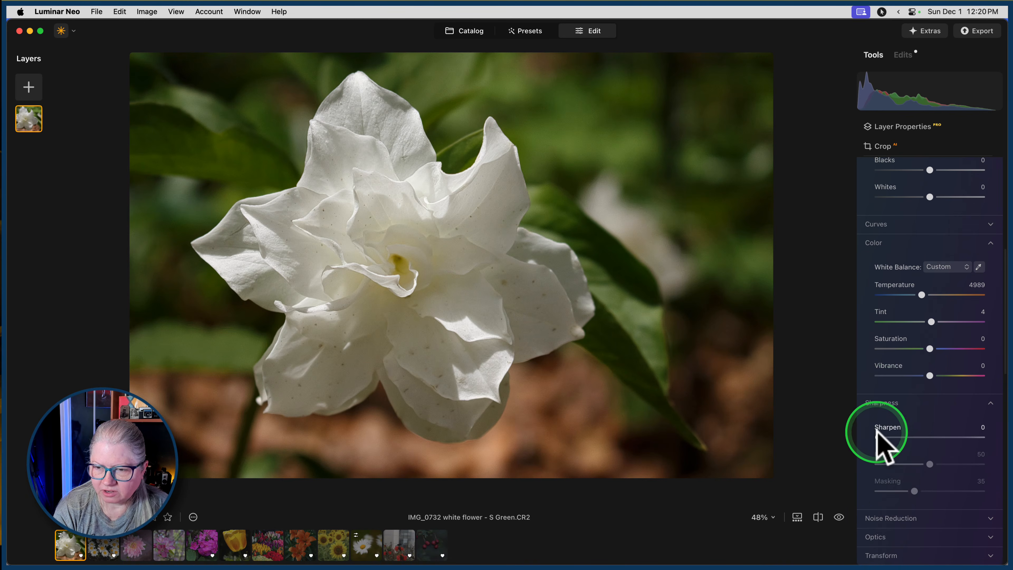
drag(878, 437, 893, 437)
drag(914, 491, 940, 490)
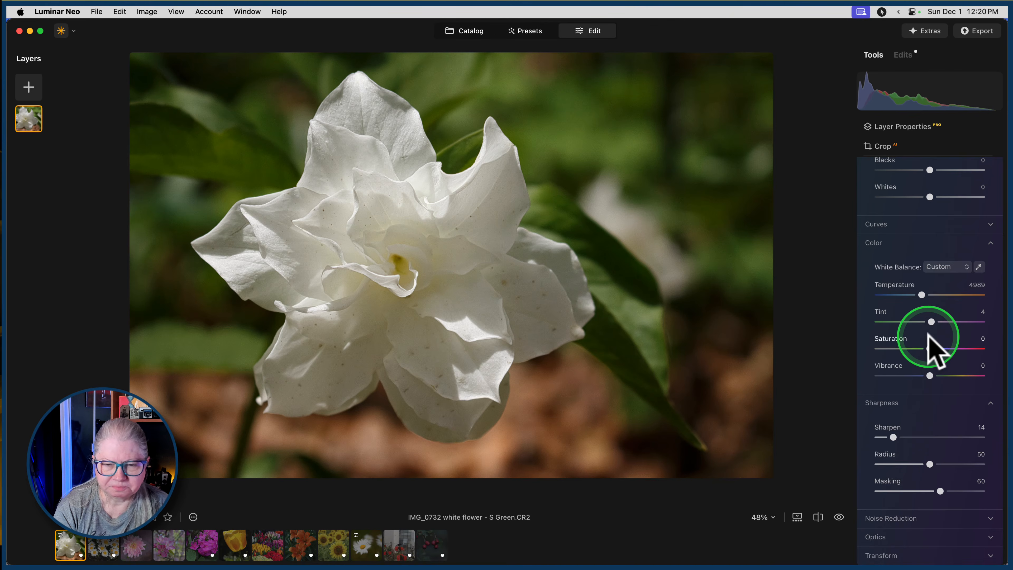
scroll(930, 343, up, 5)
Collapse Develop's Color section and close the Develop tool.
click(883, 334)
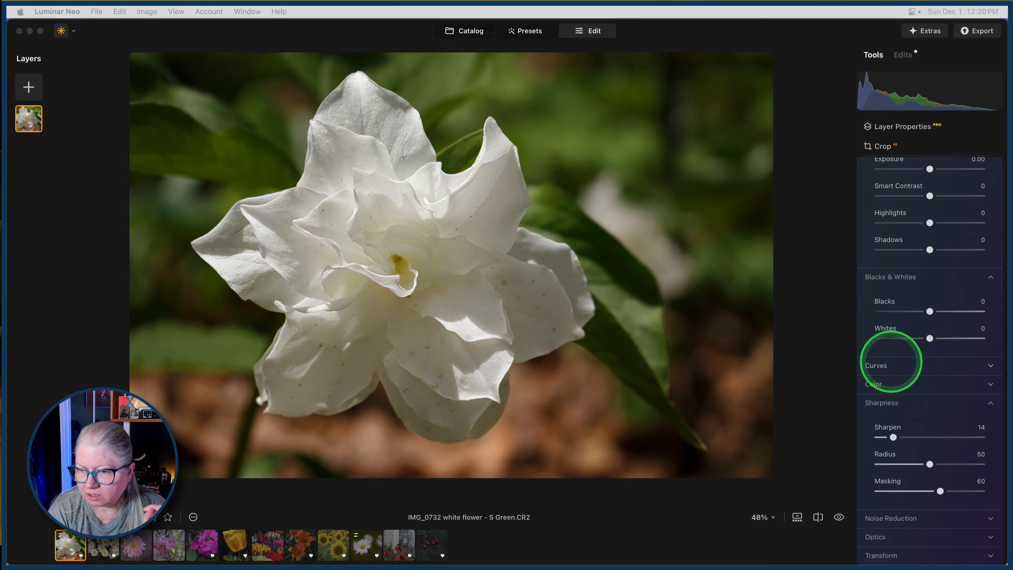
scroll(894, 358, down, 3)
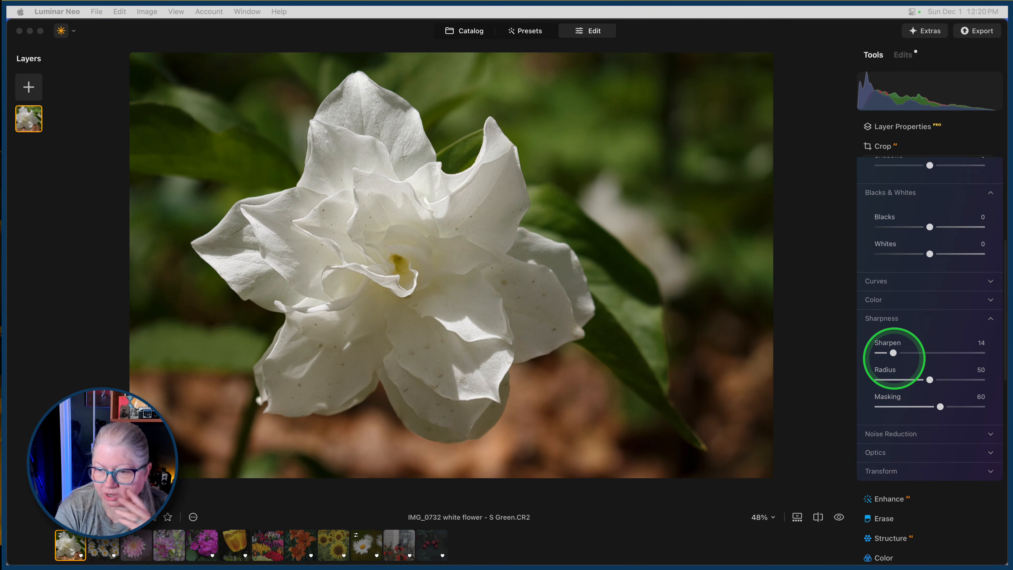
scroll(894, 358, down, 3)
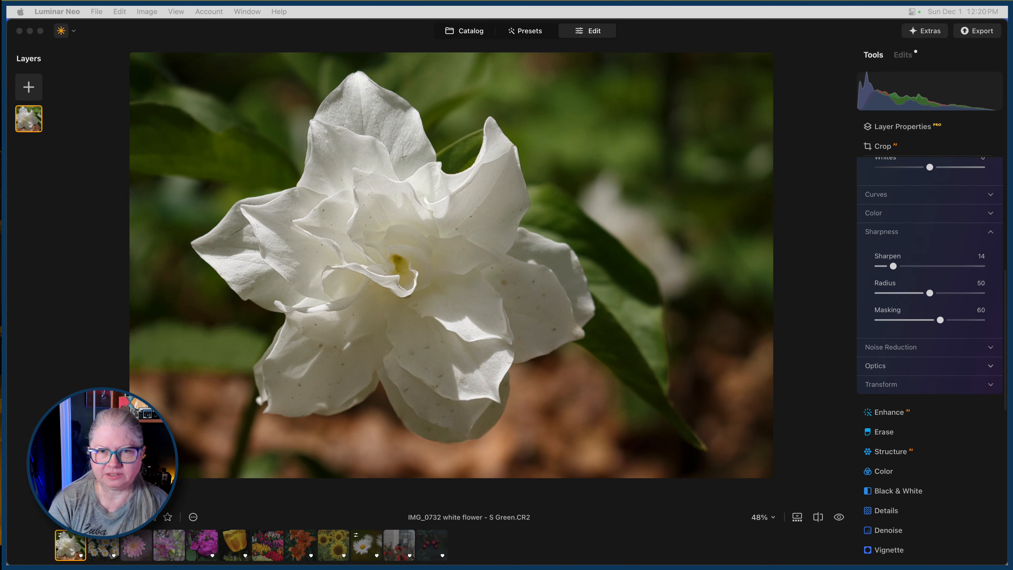
scroll(929, 215, up, 12)
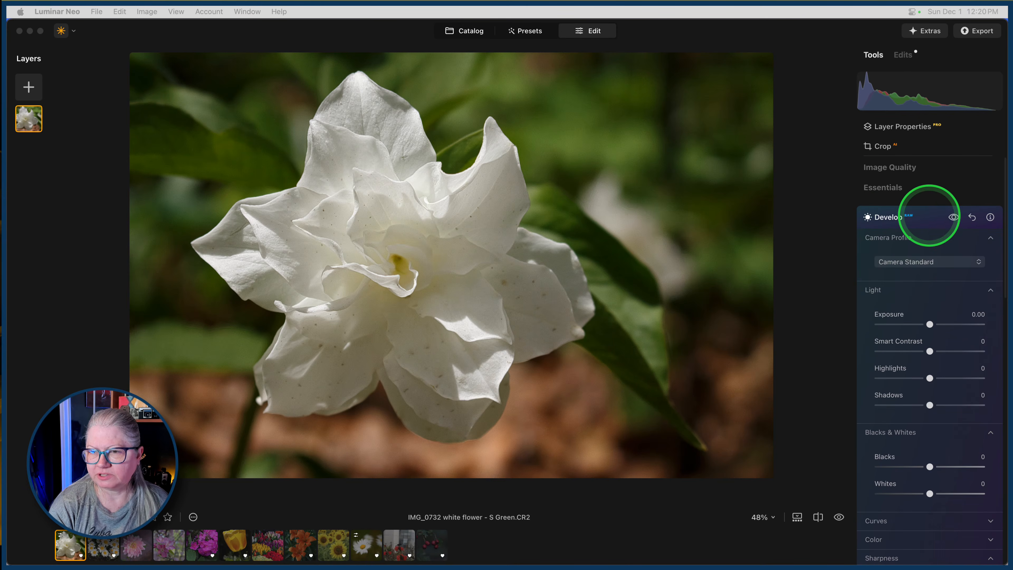
click(930, 216)
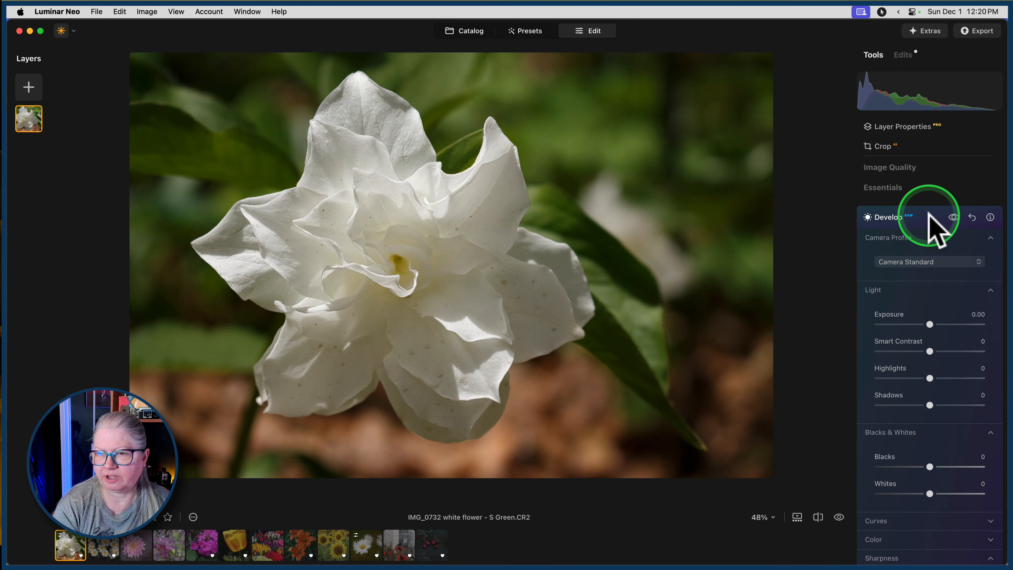
click(930, 217)
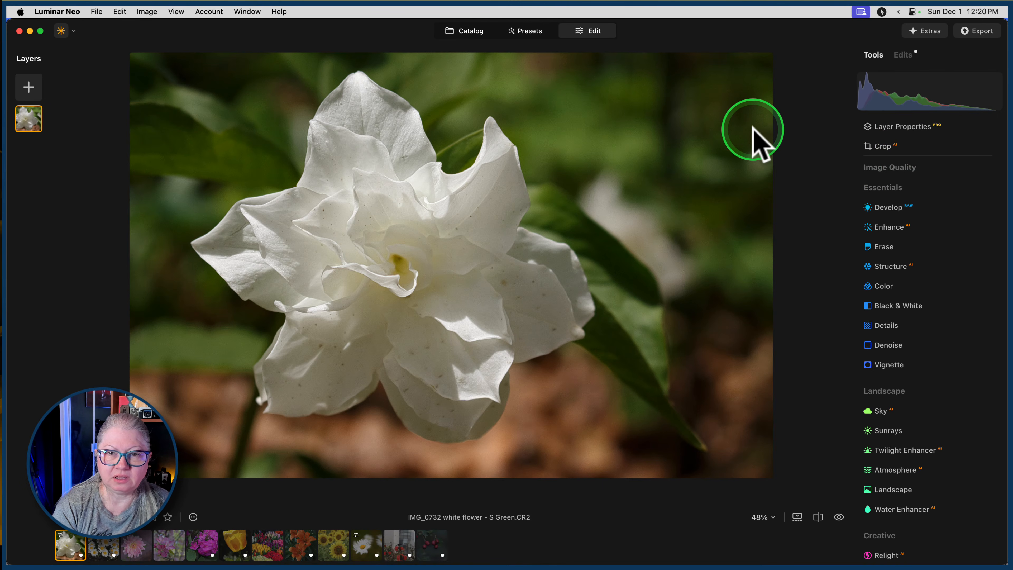
Remove the background around the white flower with Background Removal in the layer's masking options.
click(917, 128)
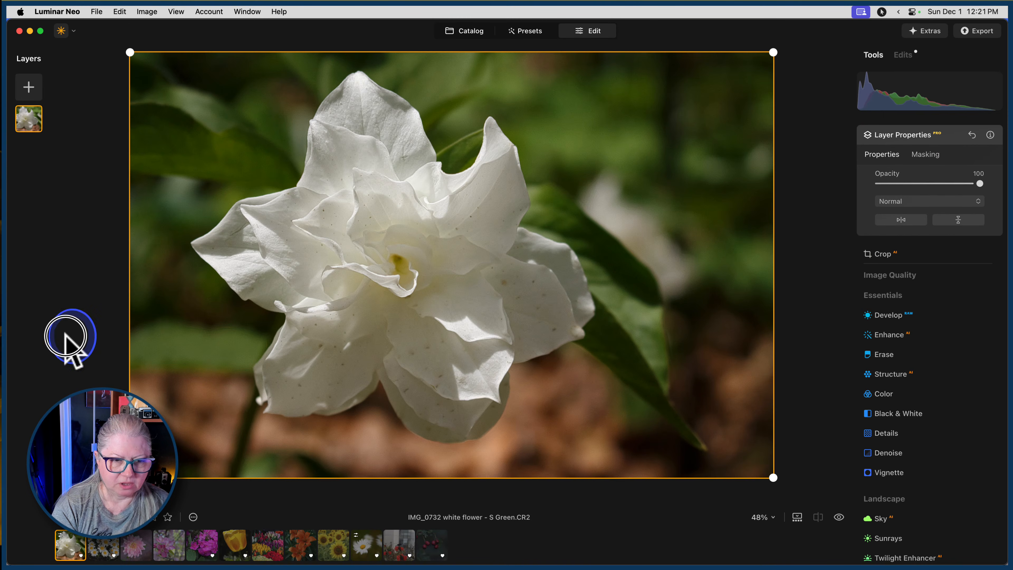
click(933, 156)
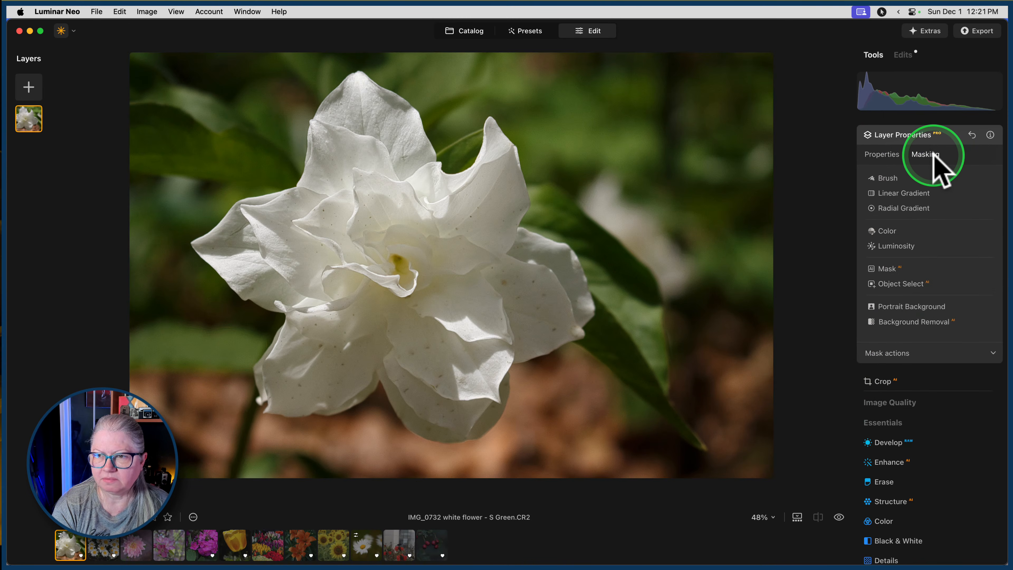
click(903, 321)
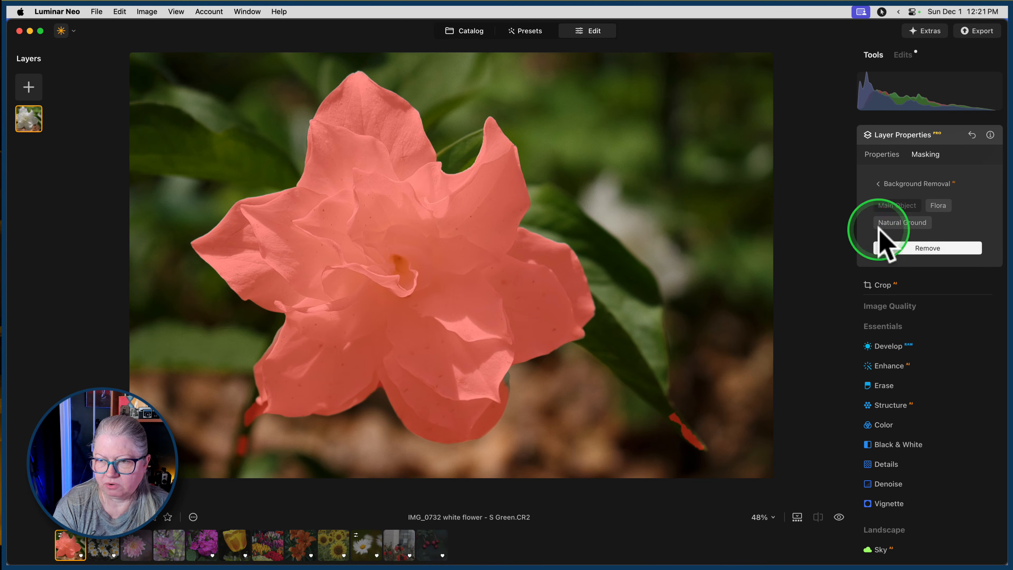
click(922, 245)
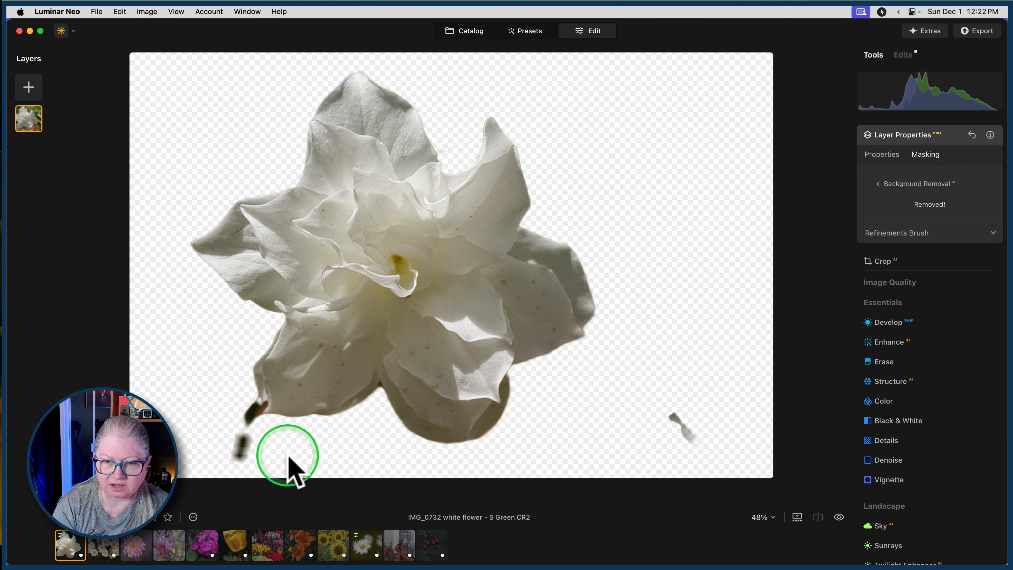
With the Refinements Brush at size 28, paint the unselected petal area at the flower's lower right as Object.
click(886, 233)
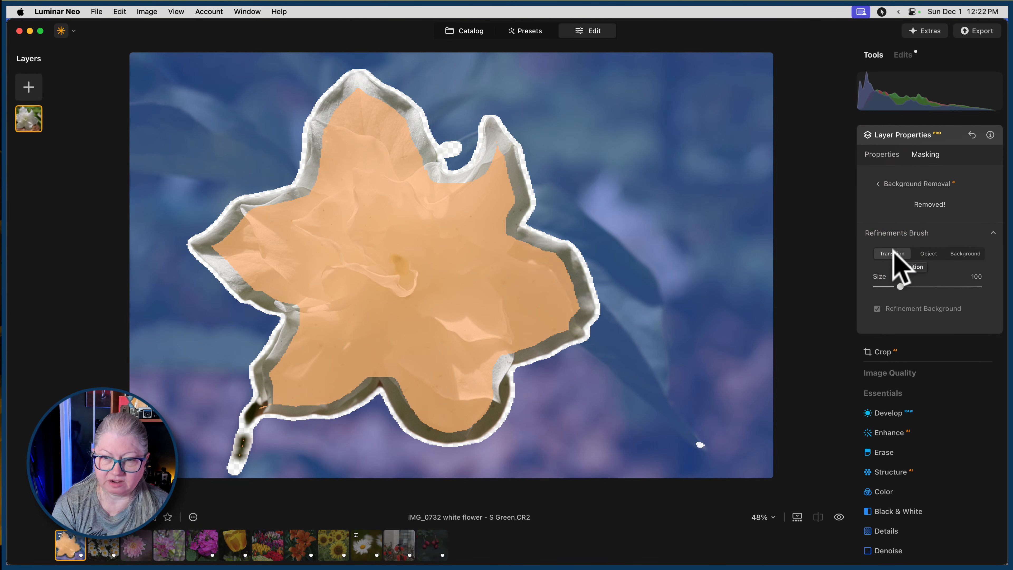
click(963, 255)
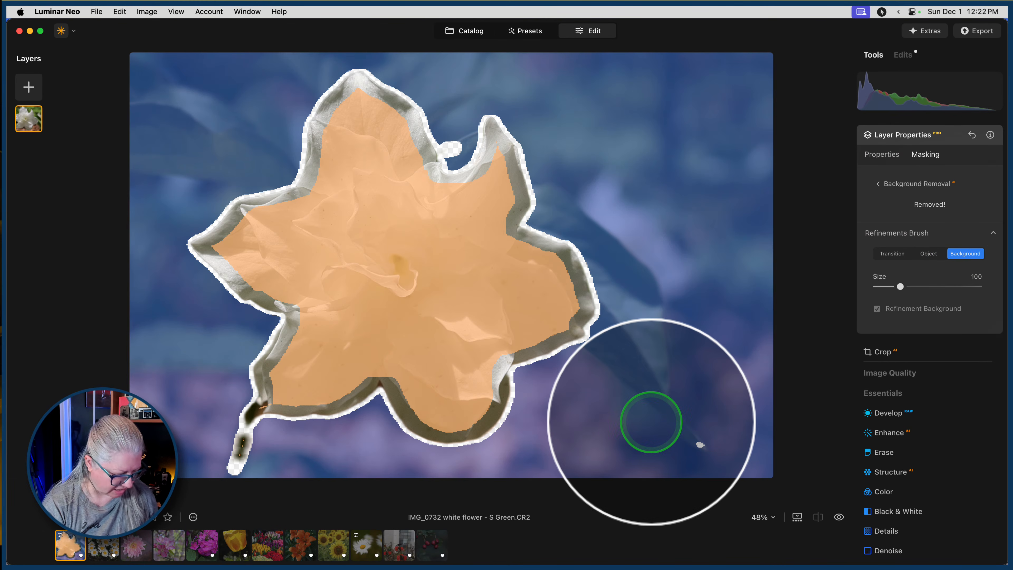
key([)
key([)
key([)
key([)
key([)
key([)
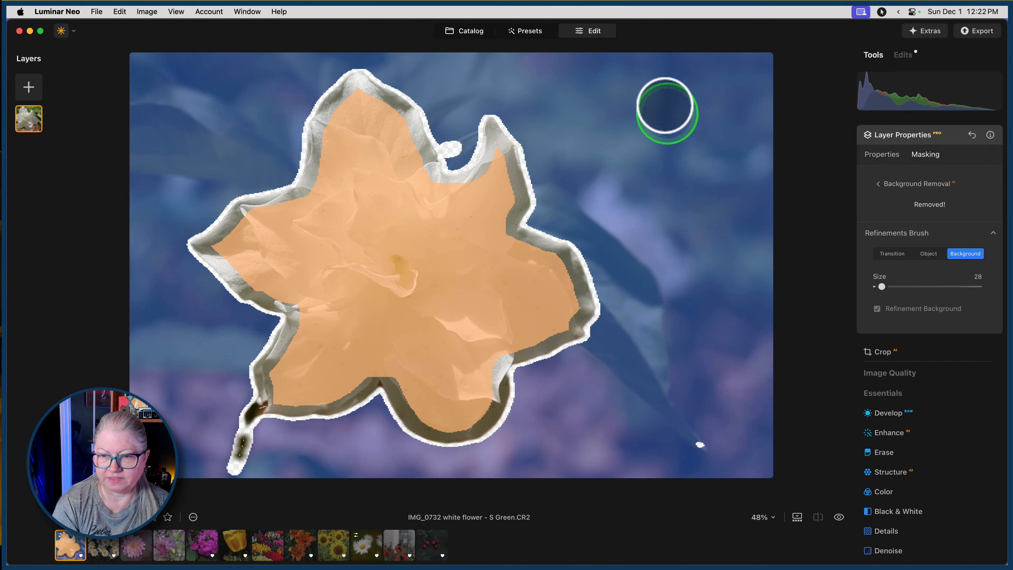
click(928, 254)
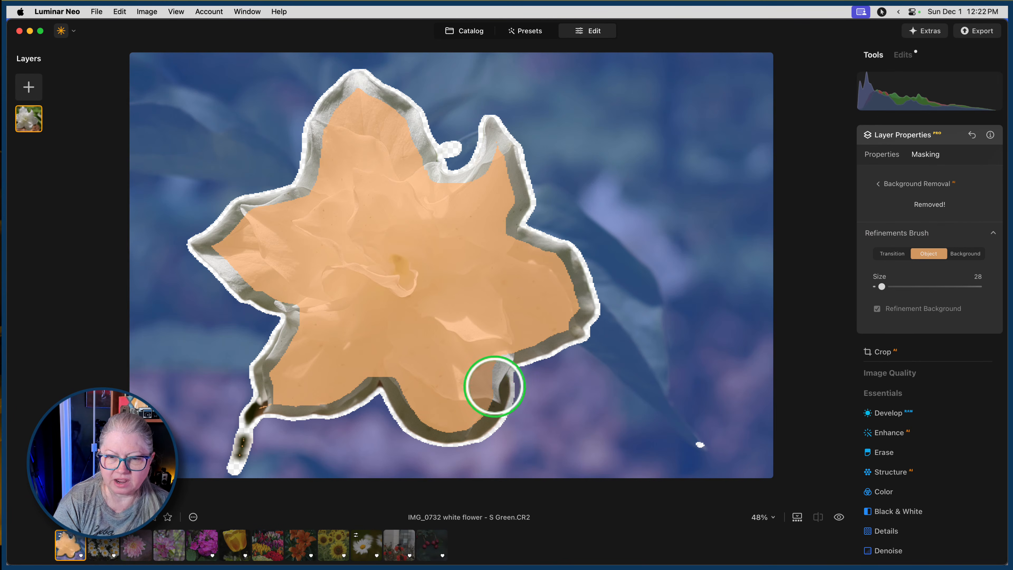
mouse_move(488, 399)
mouse_down()
mouse_move(499, 362)
mouse_move(572, 326)
mouse_up()
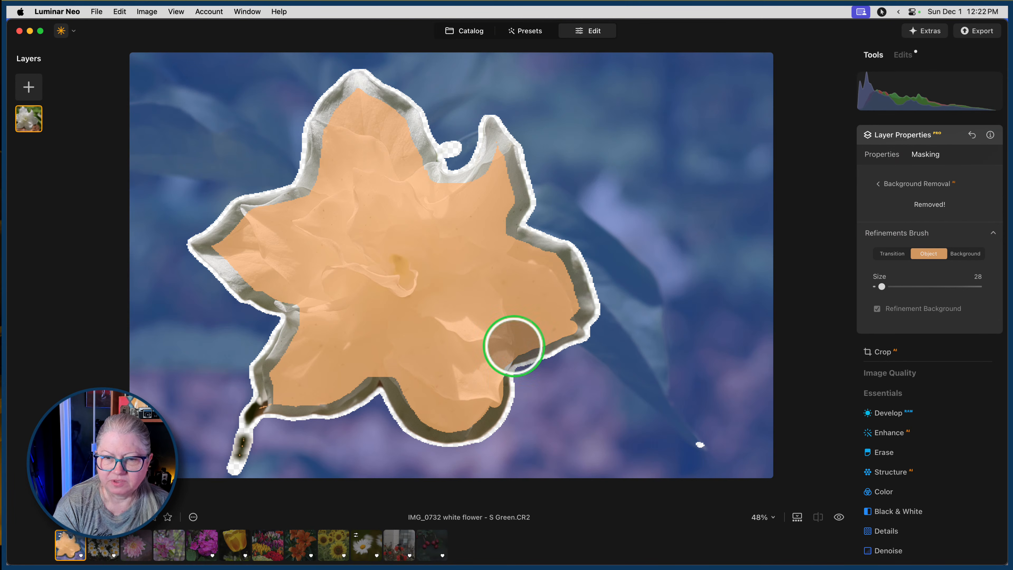
Paint the lower-right speck, the lower-left stem and the patch between the upper petals as Background, and apply the refinements.
click(965, 254)
drag(708, 443, 677, 442)
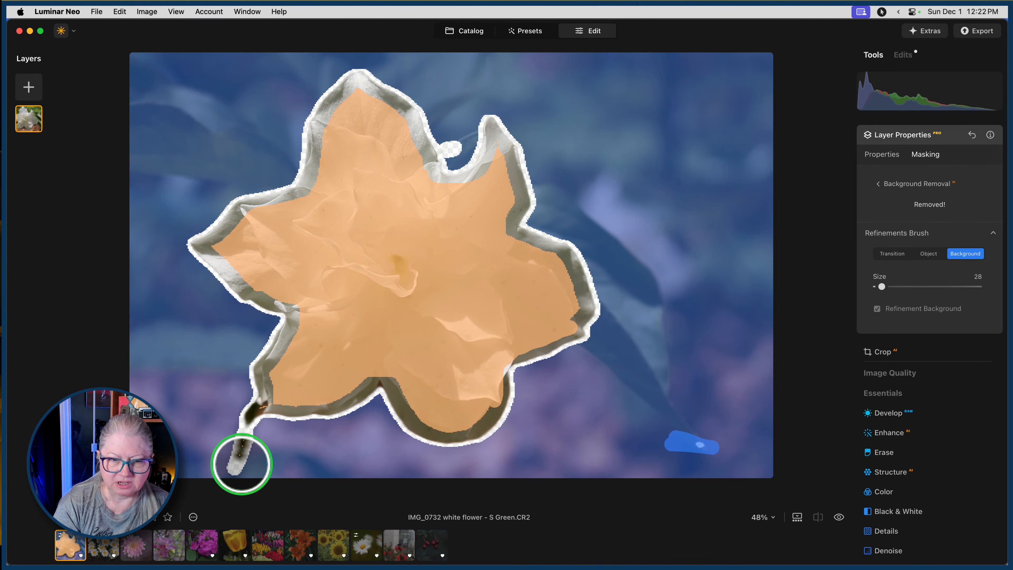
mouse_move(242, 459)
mouse_down()
mouse_move(249, 442)
mouse_move(230, 471)
mouse_move(238, 430)
mouse_move(249, 436)
mouse_move(238, 437)
mouse_move(234, 469)
mouse_up()
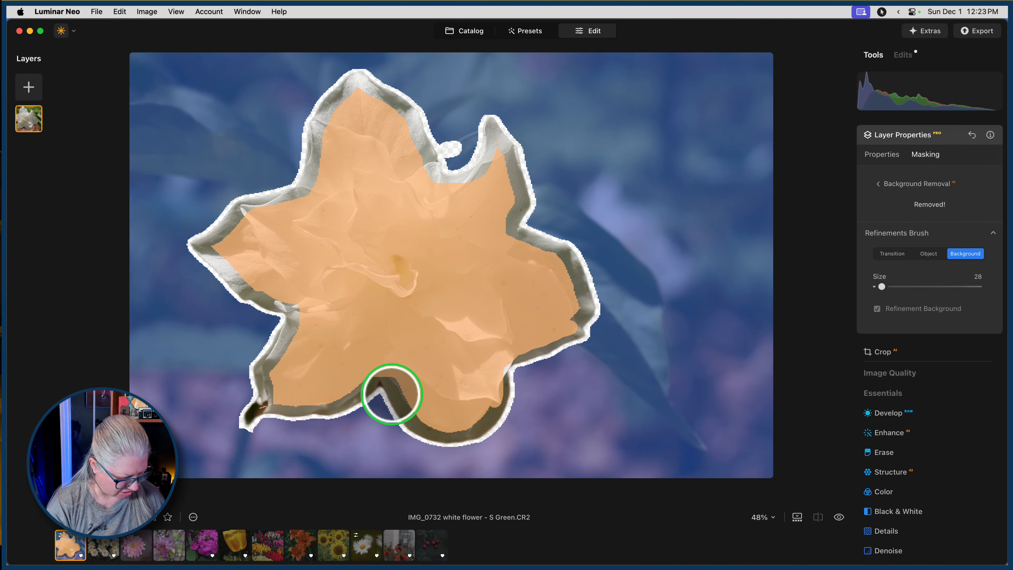
key(backslash)
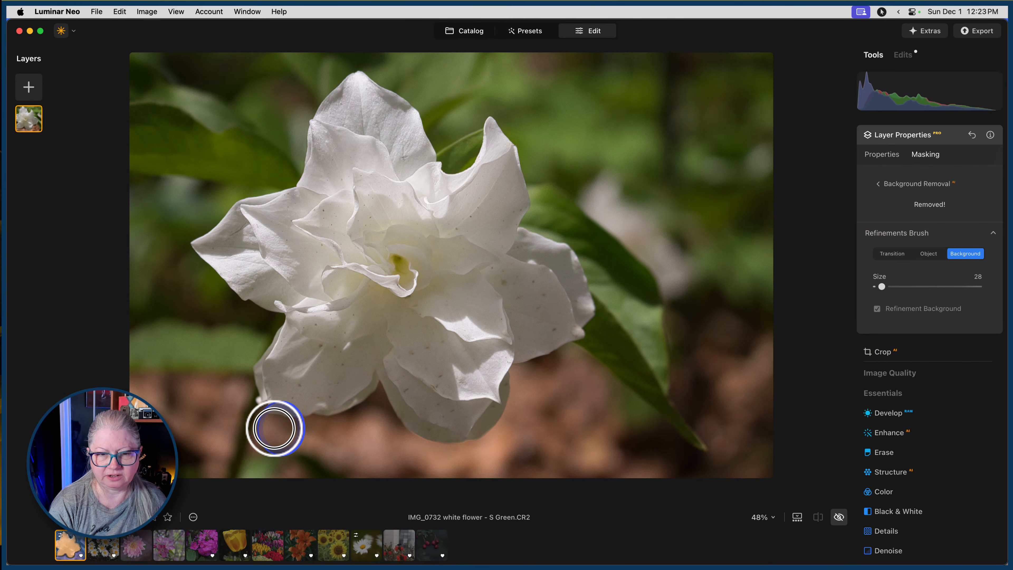
drag(281, 429, 282, 429)
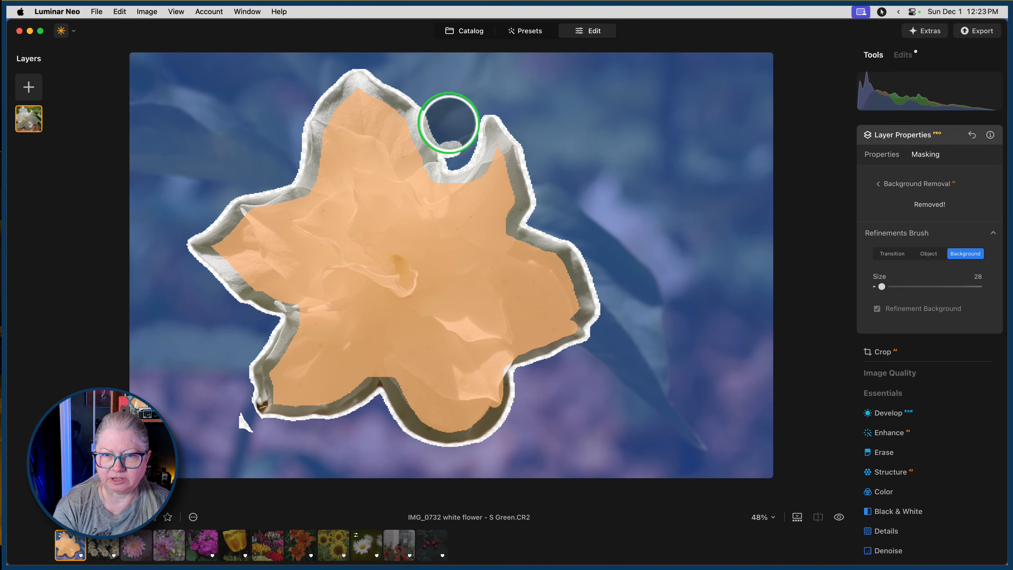
mouse_move(448, 136)
mouse_down()
mouse_move(451, 152)
mouse_move(455, 139)
mouse_up()
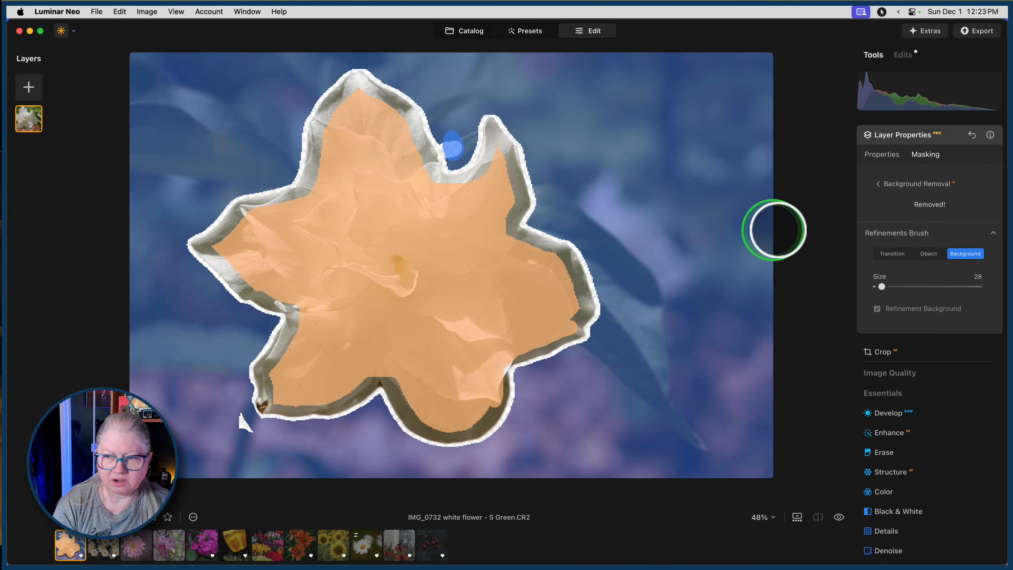
click(903, 232)
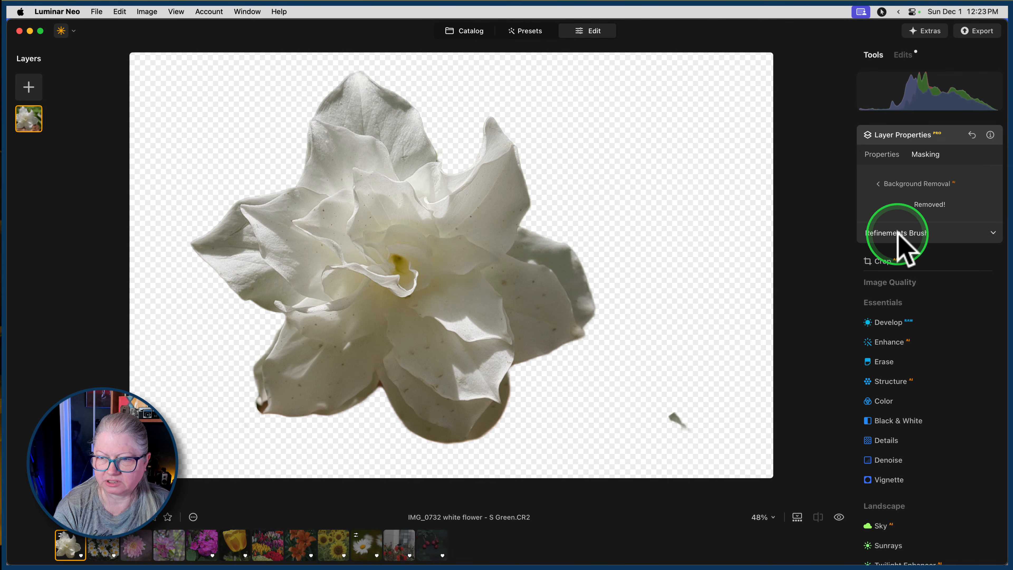
Paint the leftover leaf fragment at the photo's lower right as Background with brush size 124, and apply the refinement.
click(904, 234)
click(969, 255)
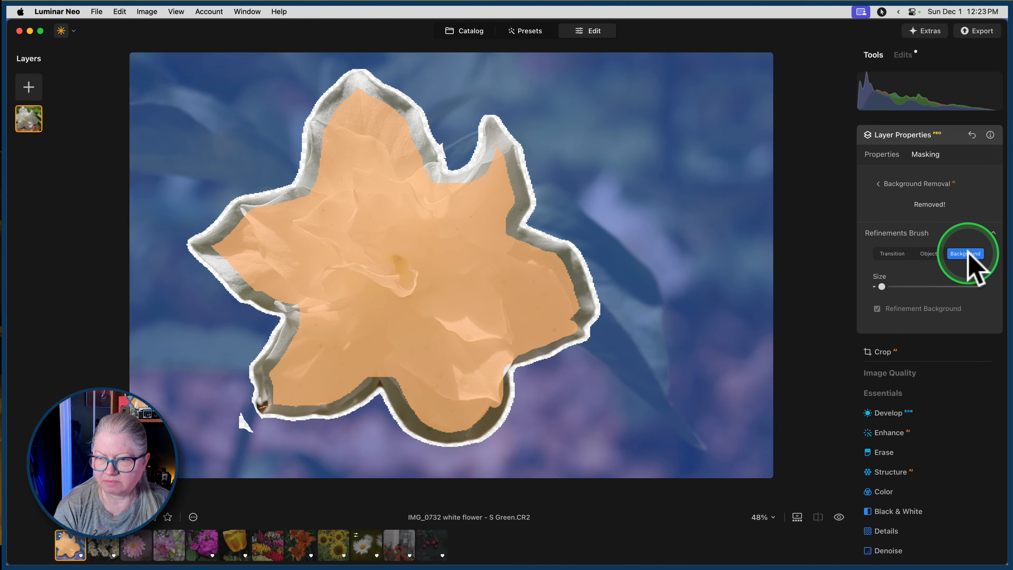
key(bracketright)
key(bracketright)
key(bracketright)
key(bracketright)
key(bracketright)
key(bracketright)
key(bracketright)
key(bracketright)
key(bracketright)
key(bracketright)
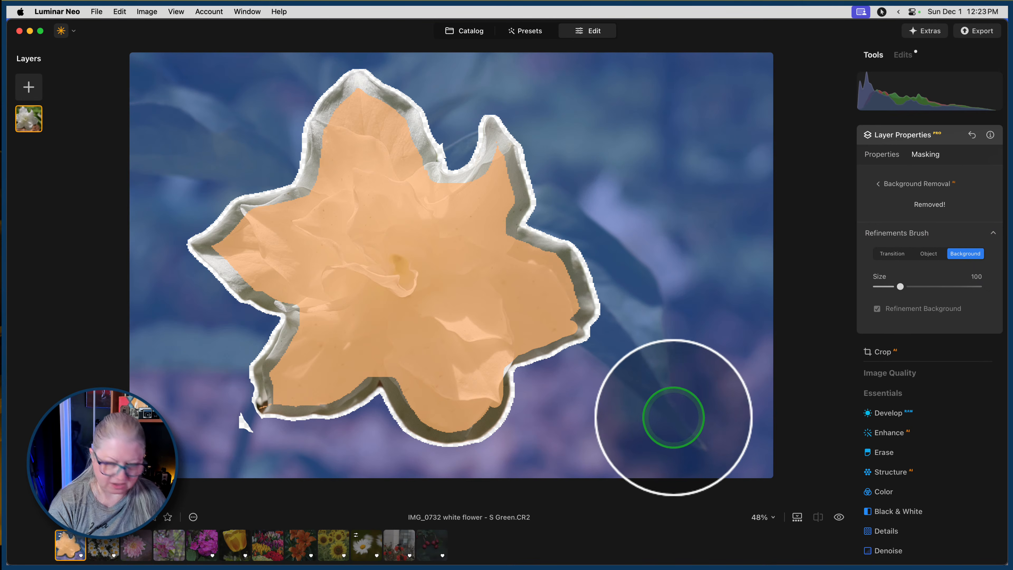
mouse_move(673, 417)
mouse_down()
mouse_move(728, 458)
mouse_move(688, 405)
mouse_up()
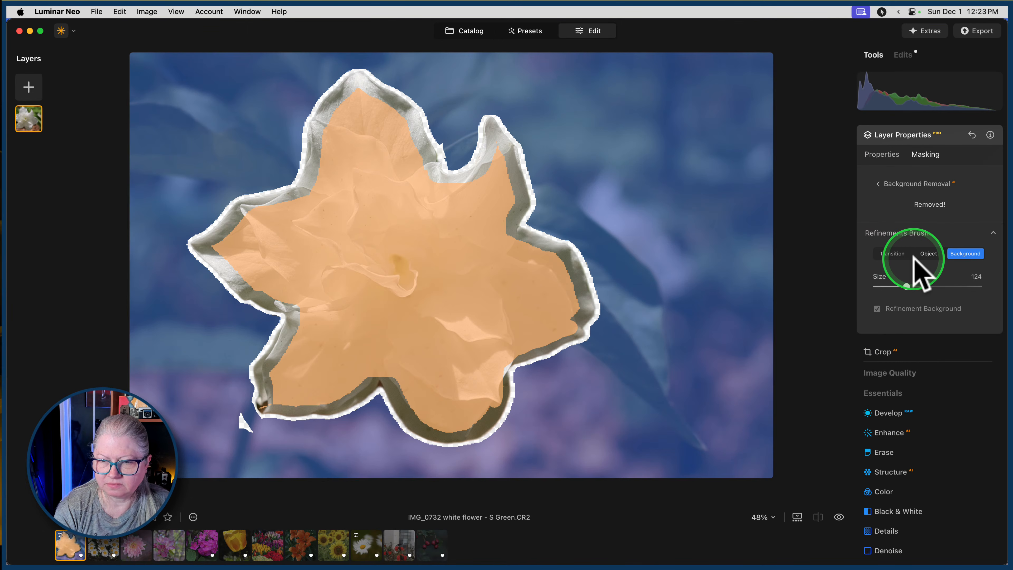
click(903, 235)
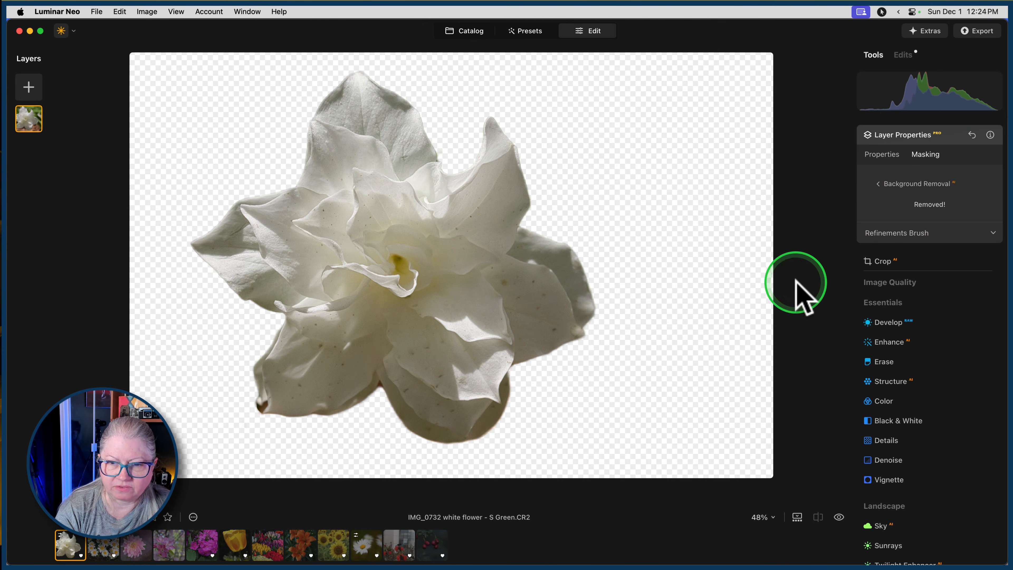
Reopen the Refinements Brush and paint the flower's lower-left petal tip as Transition with brush size 34.
click(899, 234)
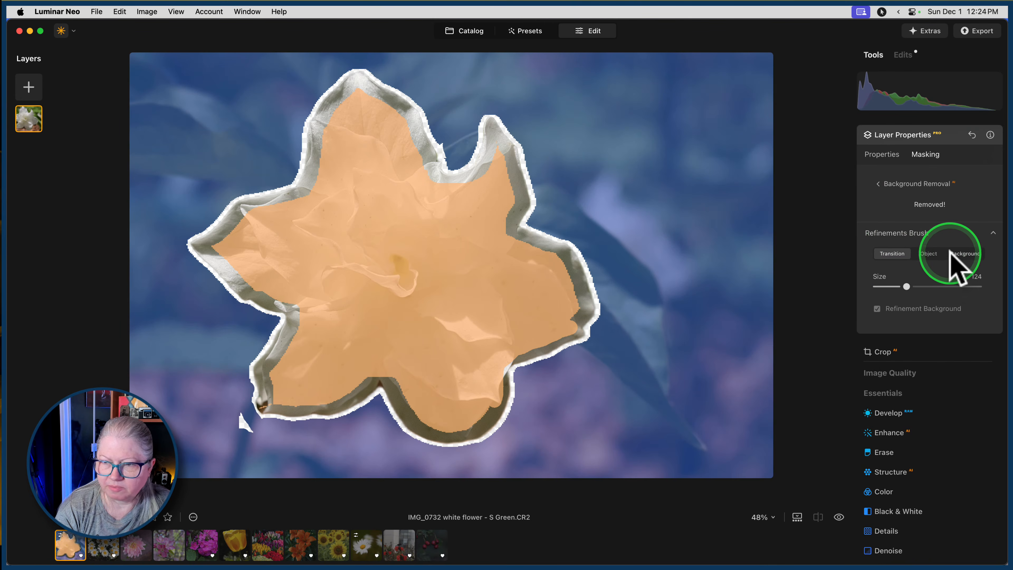
click(890, 252)
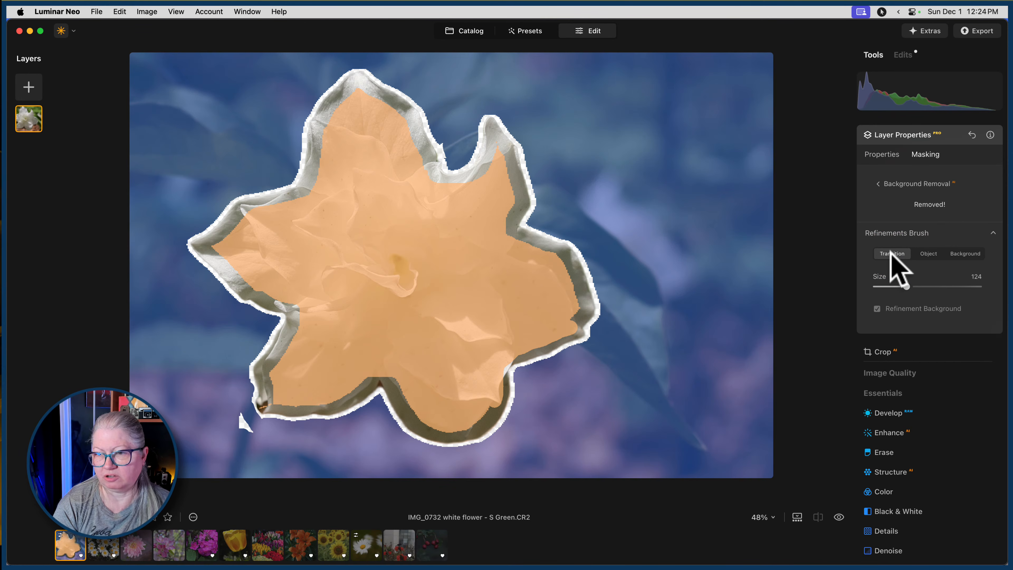
drag(907, 286, 881, 286)
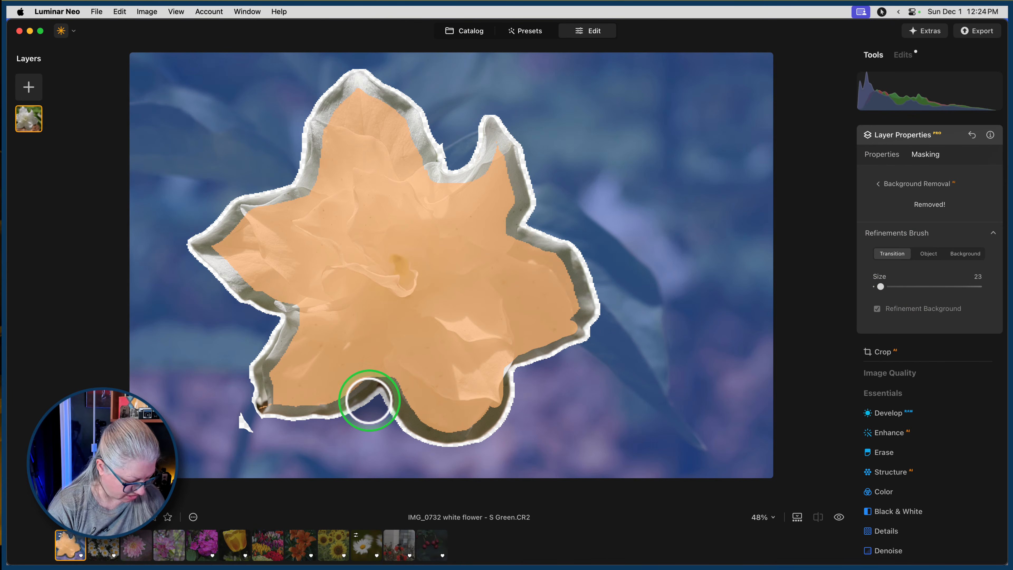
key([)
key(])
key(])
key(])
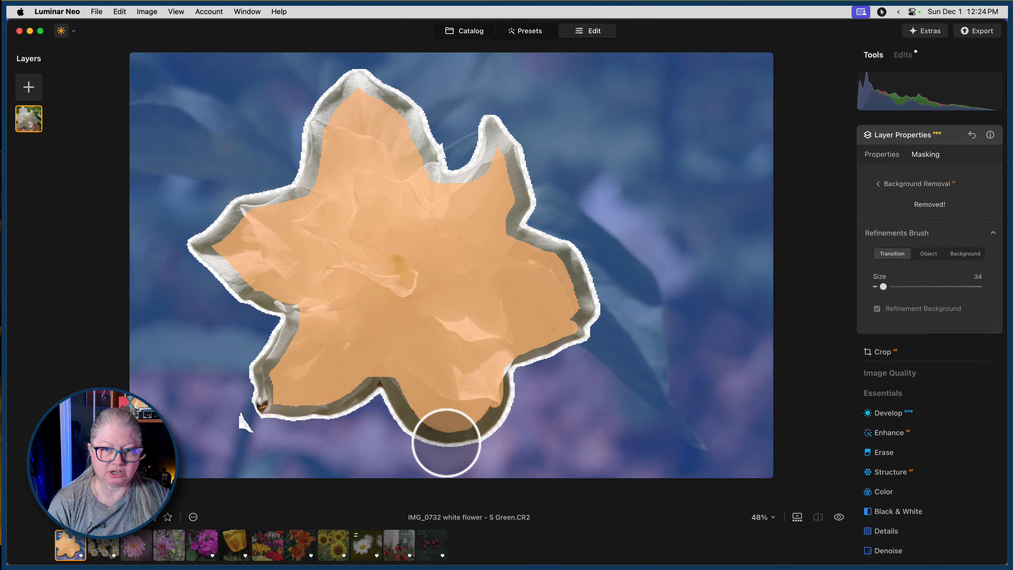
mouse_move(245, 417)
mouse_down()
mouse_move(255, 388)
mouse_move(255, 408)
mouse_move(262, 401)
mouse_move(267, 412)
mouse_up()
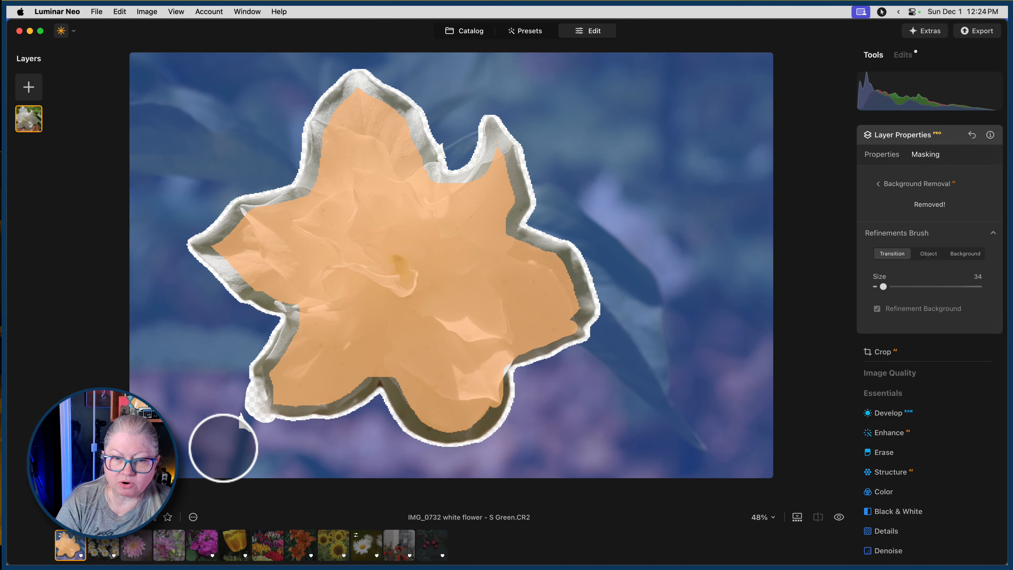
Paint along the petal edge at the lower-left tip as Object with brush size 10, using the original photo as a guide.
click(928, 253)
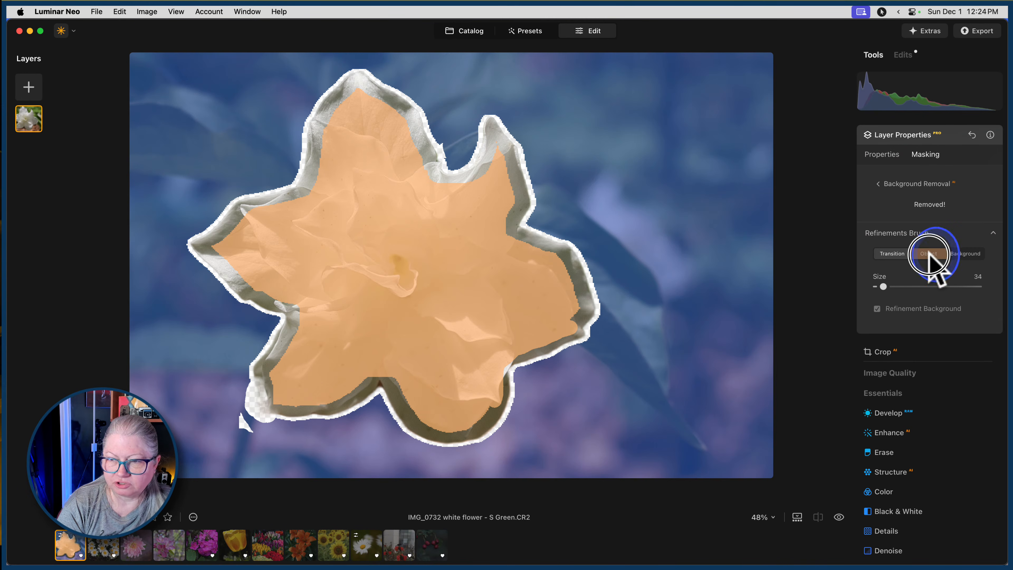
key([)
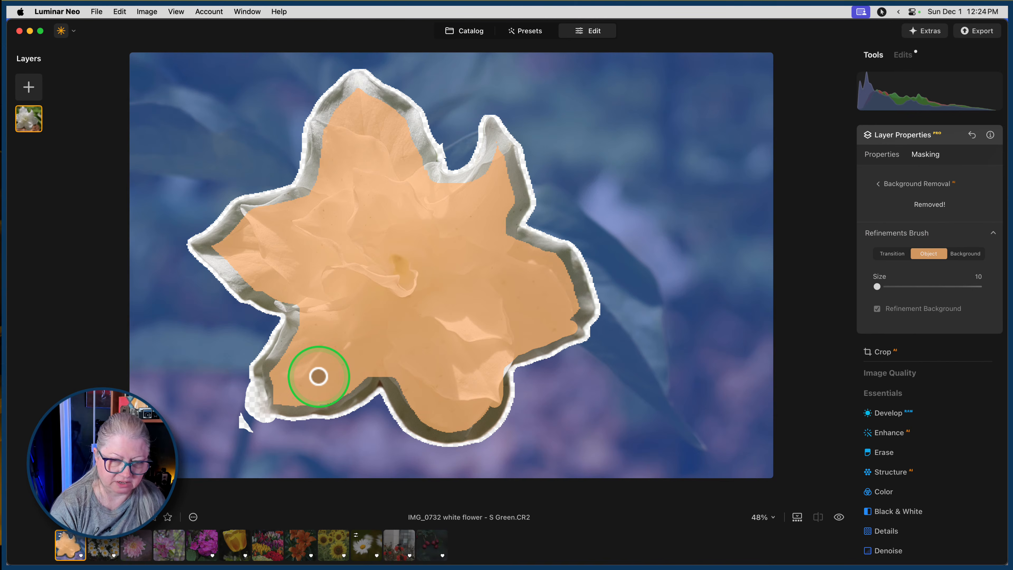
key(backslash)
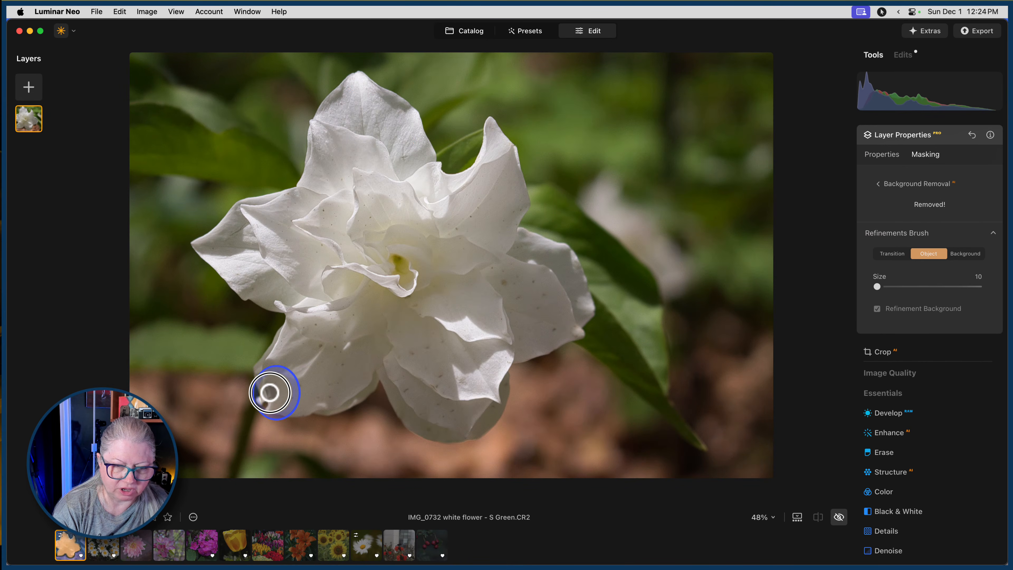
drag(278, 410, 283, 412)
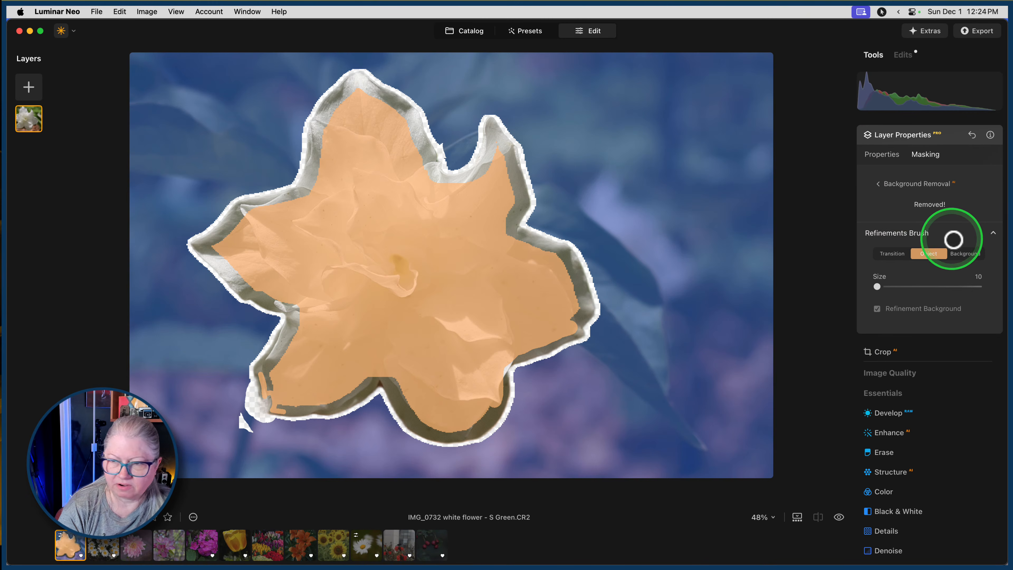
Paint the area just outside the lower-left petal tip as Background with brush size 10.
click(966, 254)
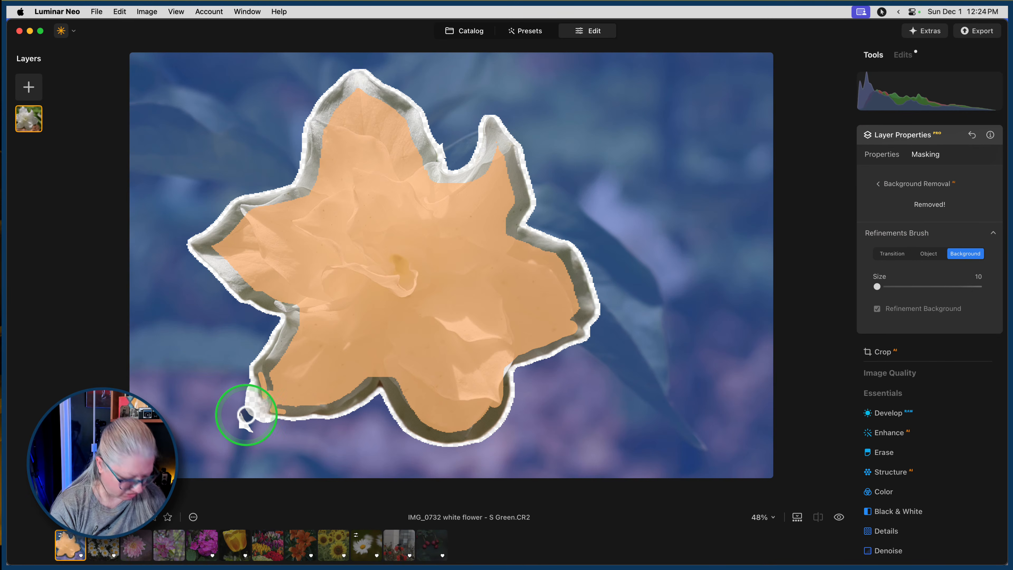
key(backslash)
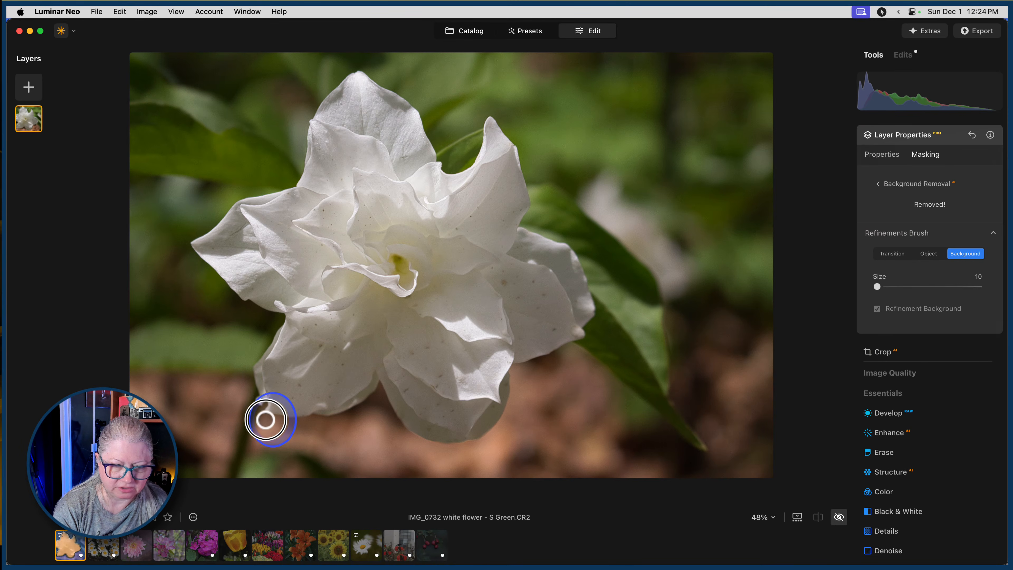
drag(266, 420, 275, 421)
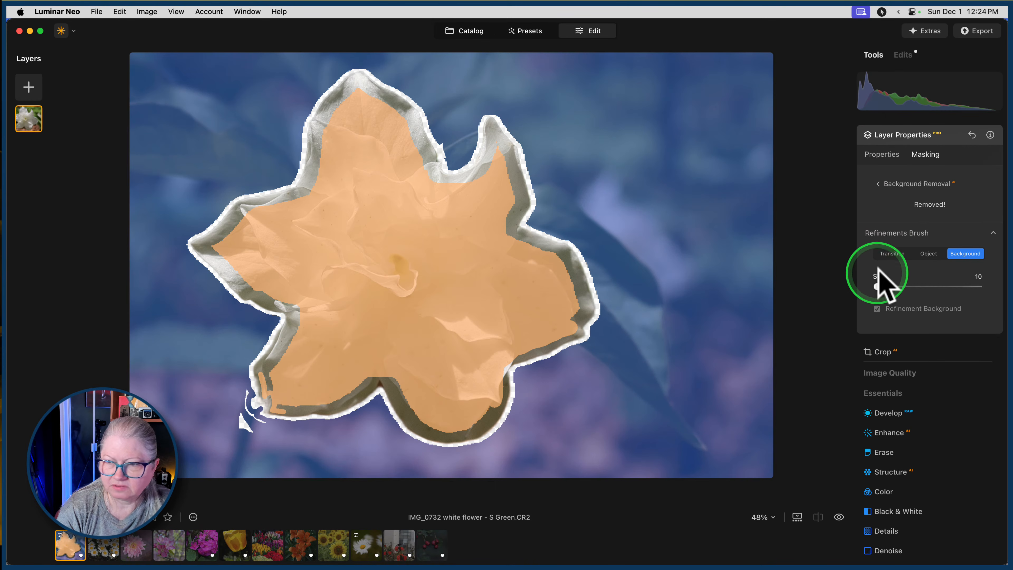
Paint the small curled end of the lower-left petal and its adjoining edge as Object, and apply the refinements.
click(928, 254)
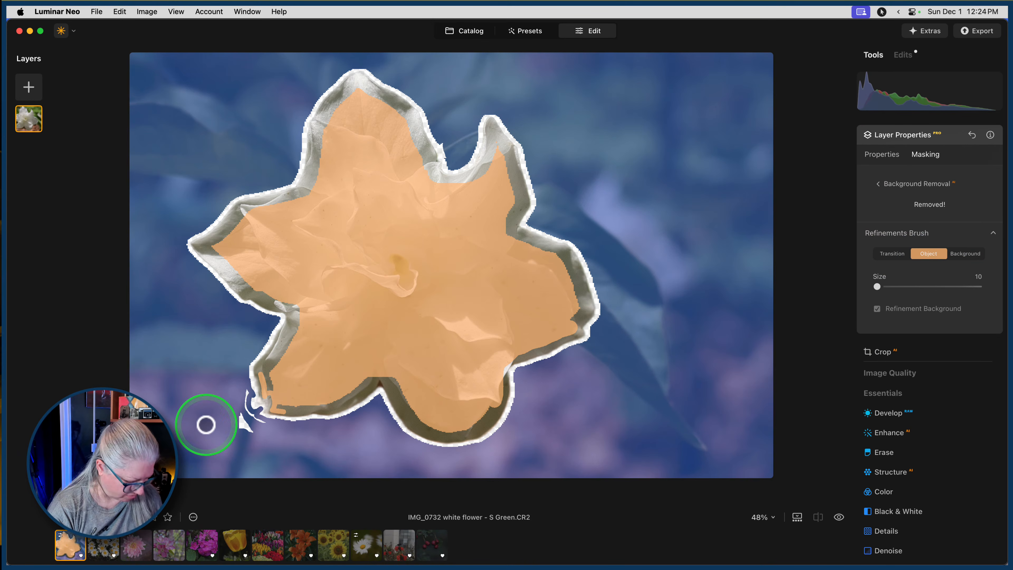
key(backslash)
mouse_move(258, 400)
mouse_down()
mouse_move(260, 389)
mouse_move(269, 414)
mouse_move(274, 401)
mouse_up()
key(backslash)
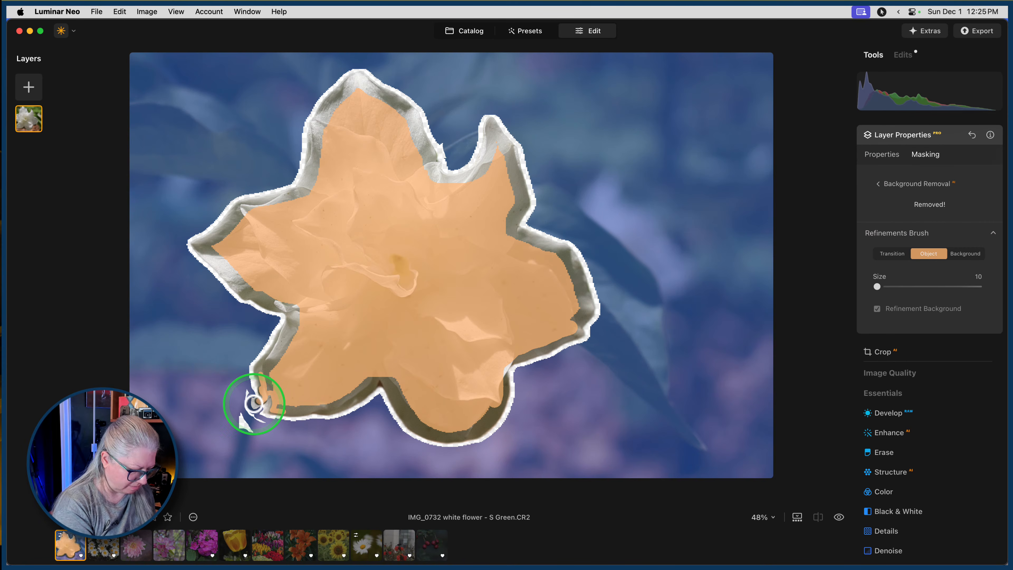
scroll(254, 404, up, 5)
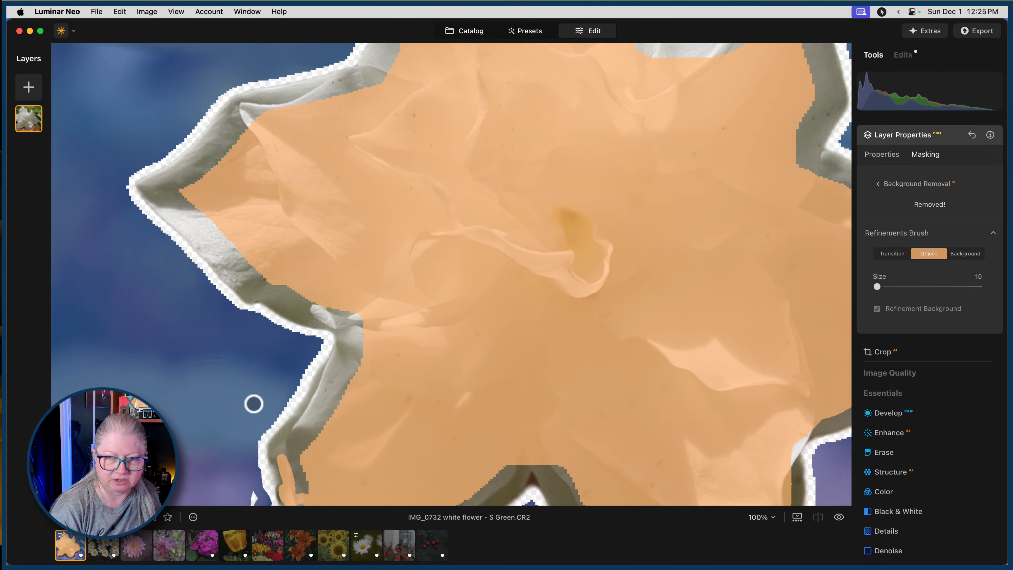
scroll(254, 404, down, 5)
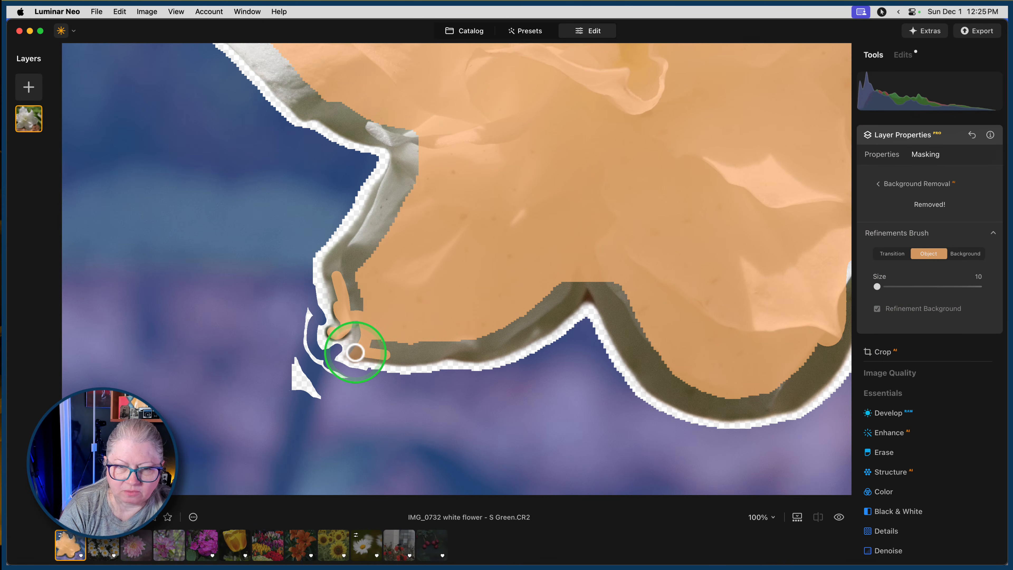
drag(356, 352, 360, 323)
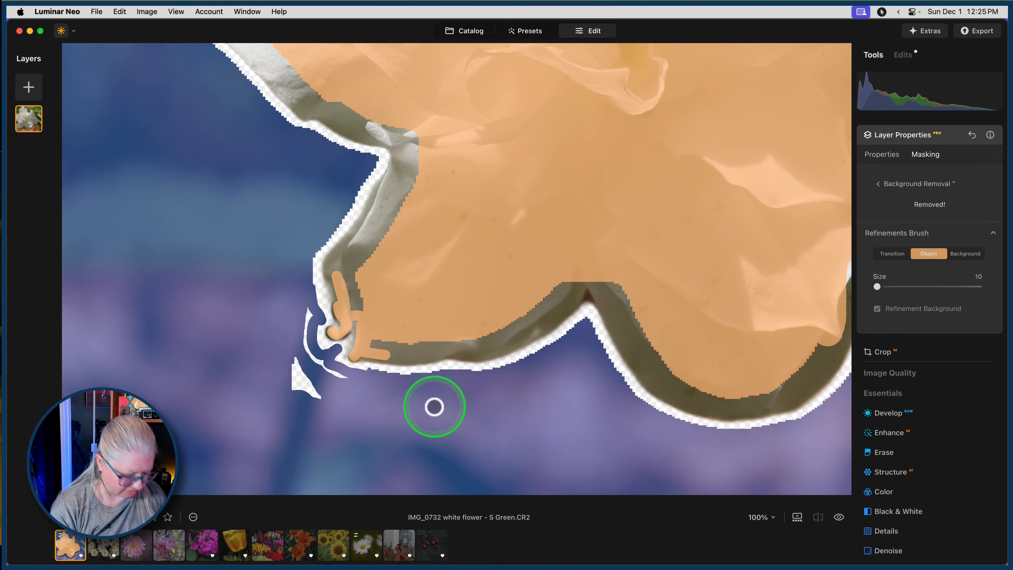
click(883, 232)
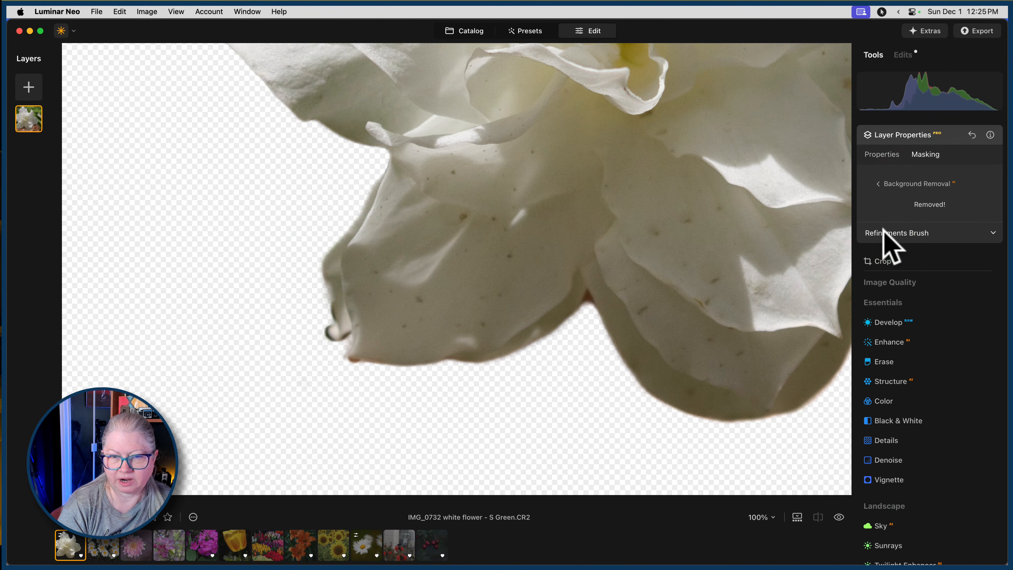
Reopen the Refinements Brush and paint the notch between the two bottom petals as Transition with brush size 34.
click(898, 235)
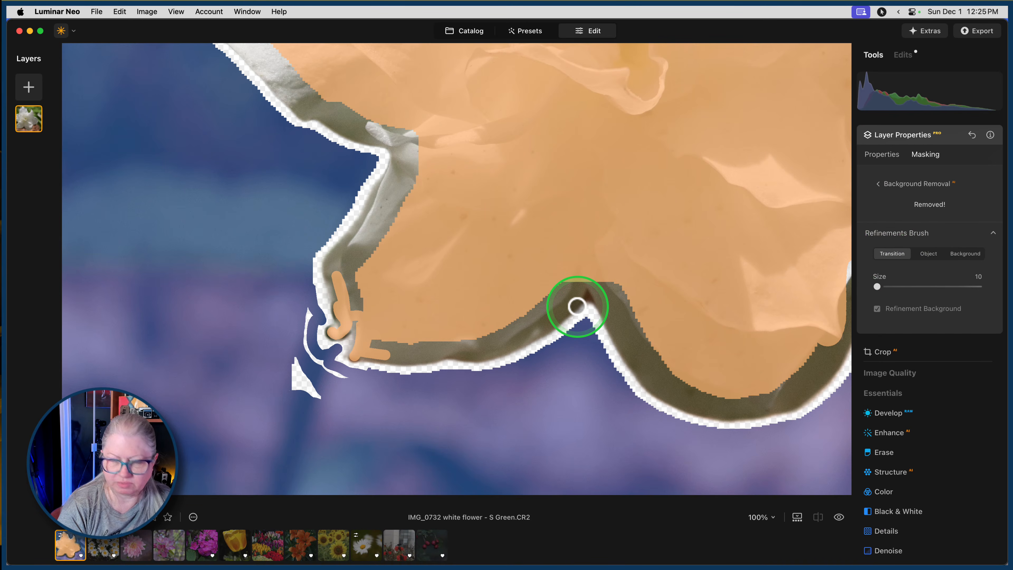
key(])
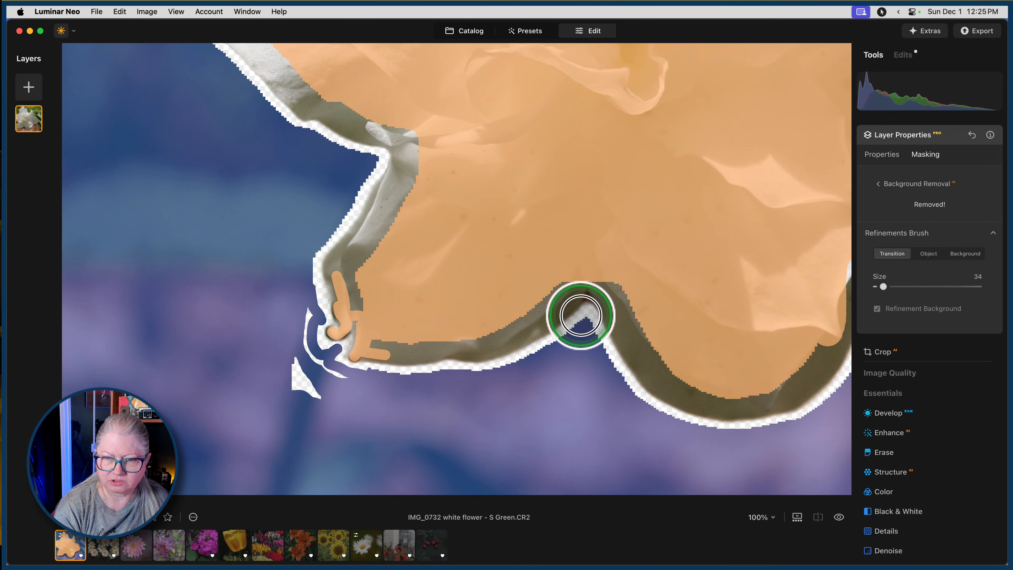
mouse_move(581, 315)
mouse_down()
mouse_move(584, 294)
mouse_move(565, 350)
mouse_up()
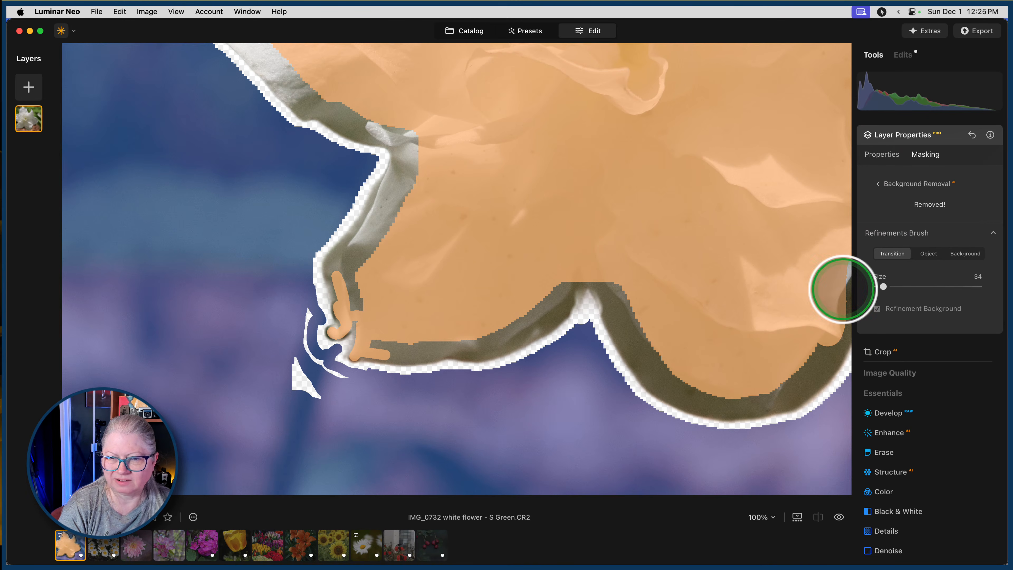
Paint the petal edges on both sides of the bottom notch as Object with brush size 34.
click(930, 254)
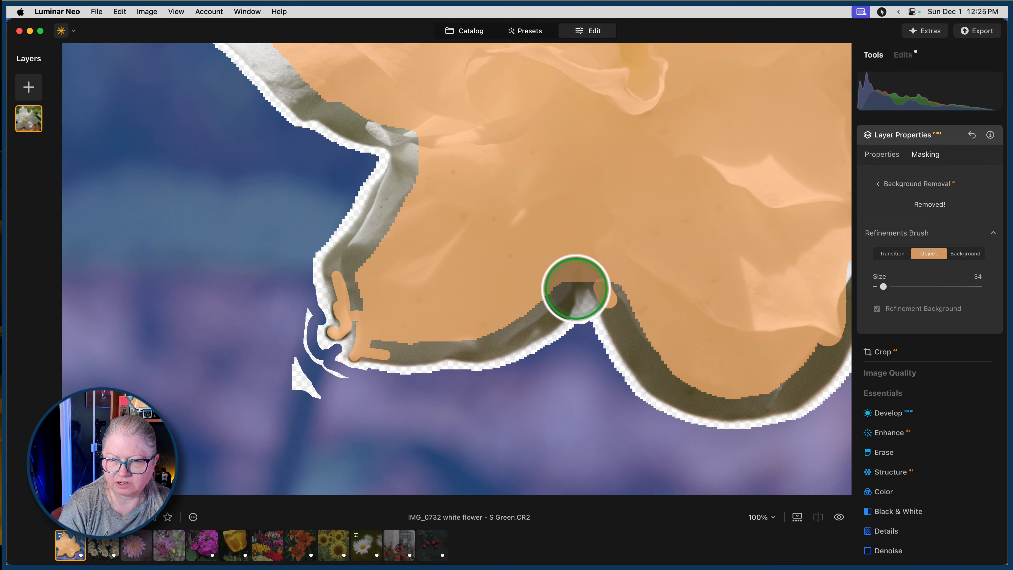
drag(575, 289, 566, 304)
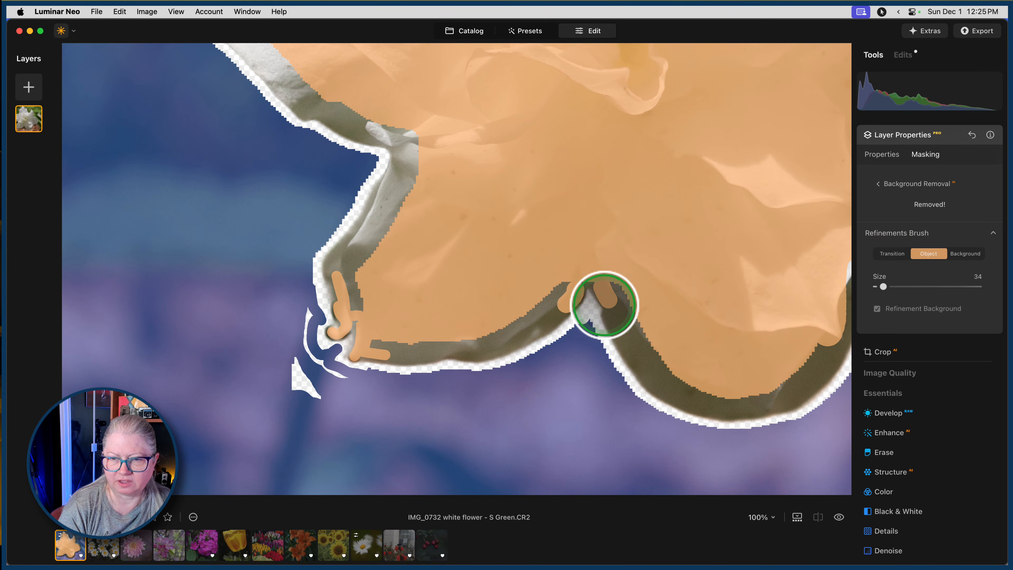
drag(611, 310, 608, 305)
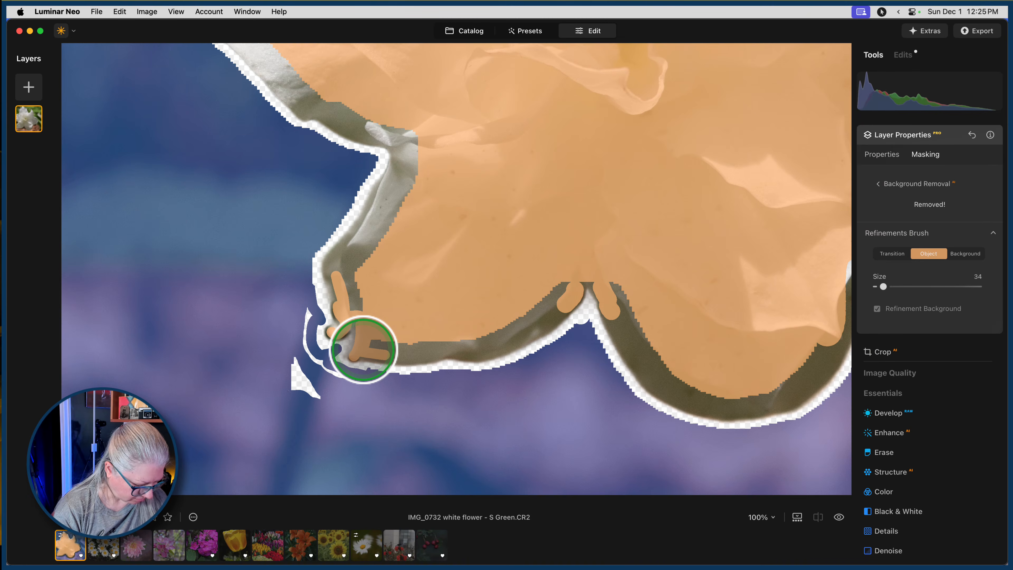
Touch up the lower-left petal tip as Object with brush size 10, comparing with the original photo, and apply the refinements.
drag(363, 349, 363, 350)
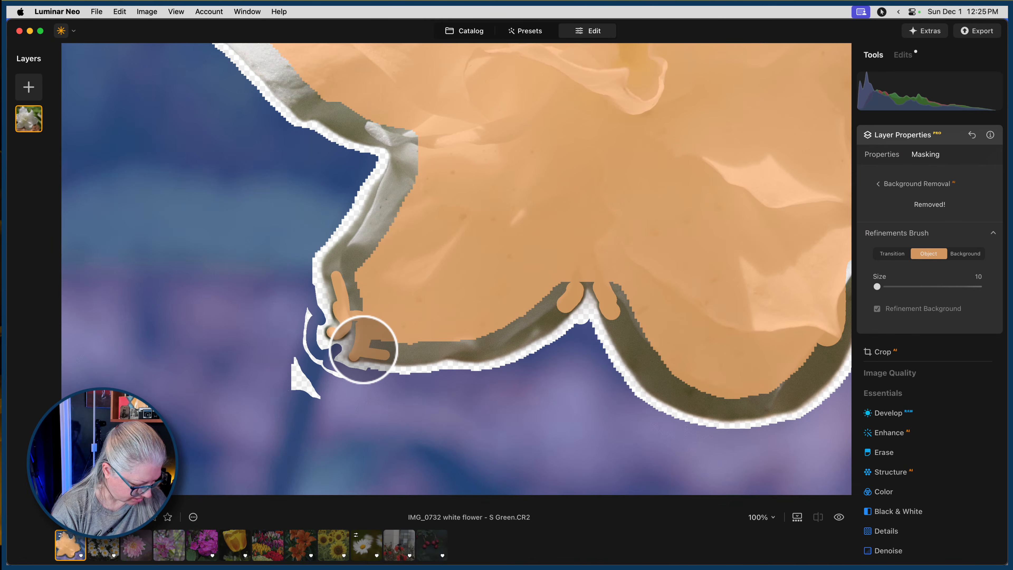
key(backslash)
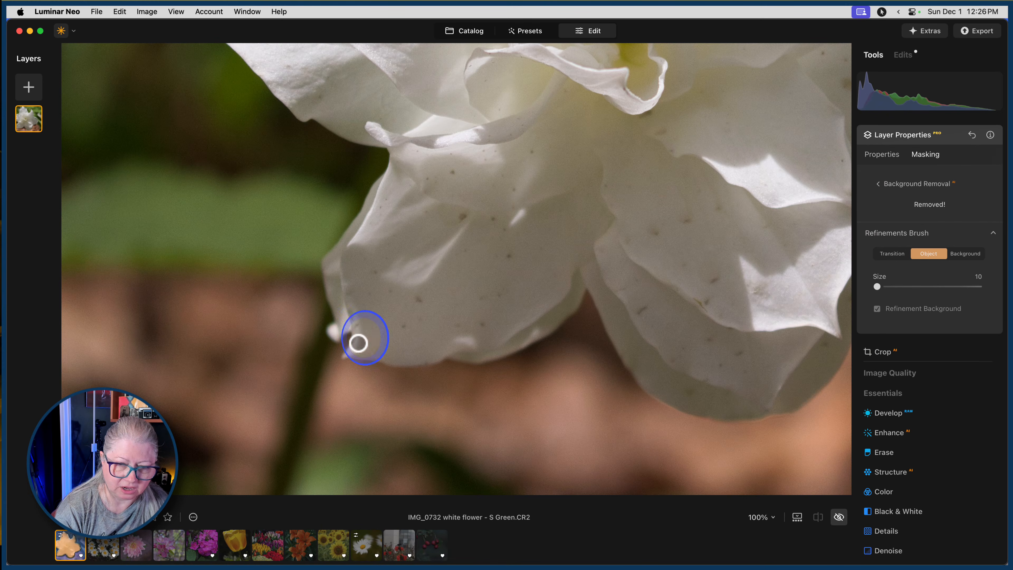
key(backslash)
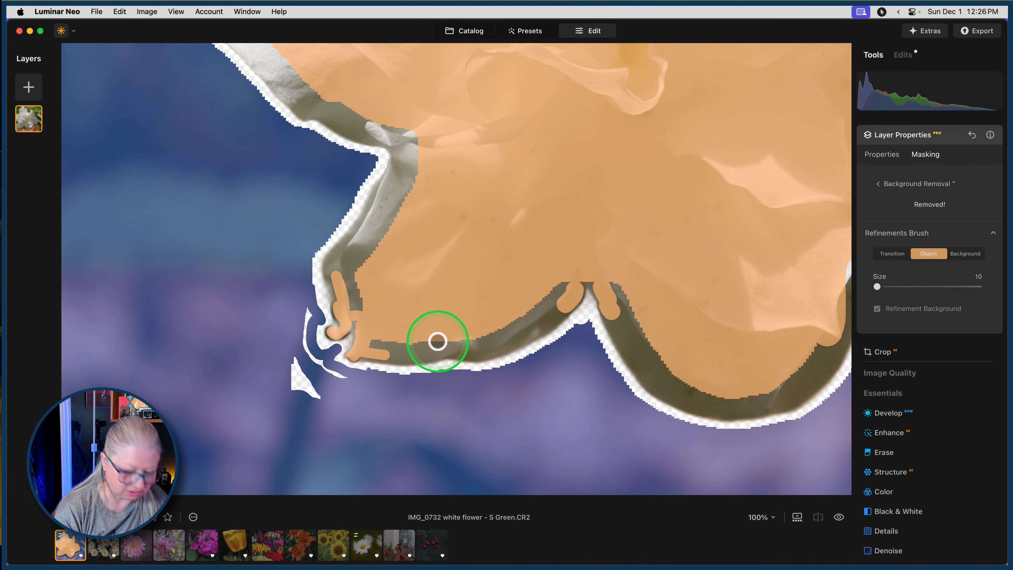
key(backslash)
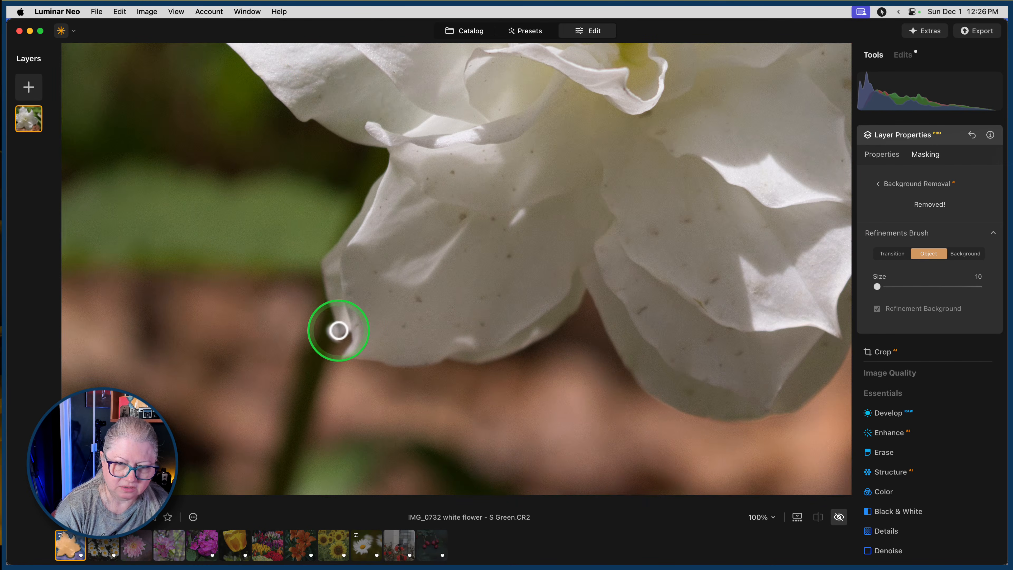
click(336, 329)
drag(332, 329, 333, 335)
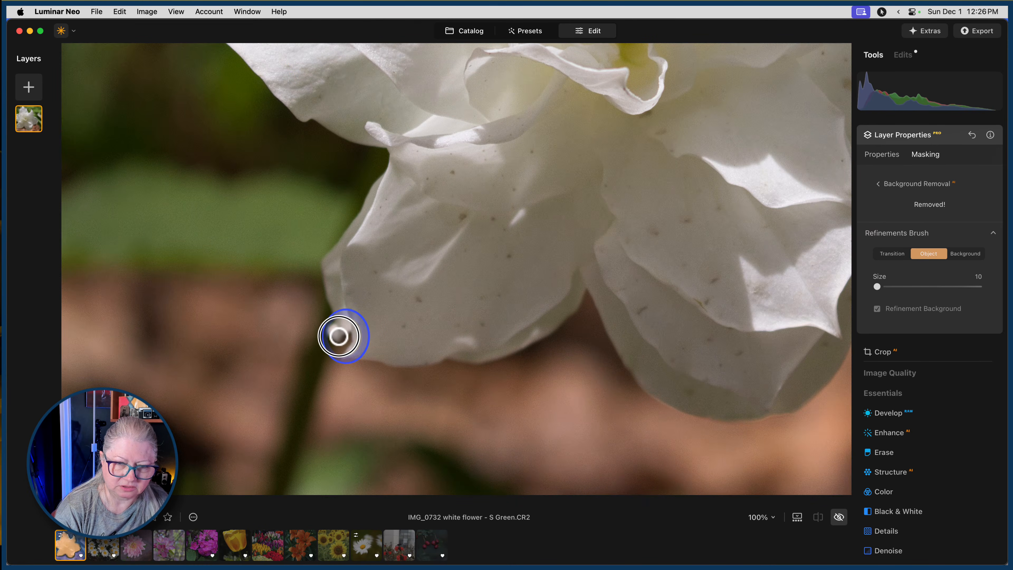
key(backslash)
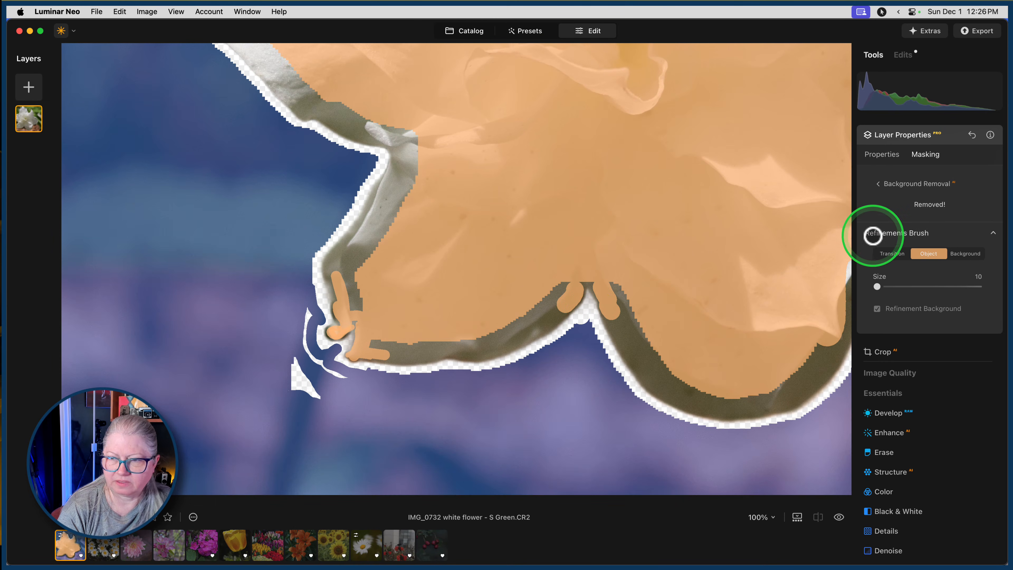
click(875, 234)
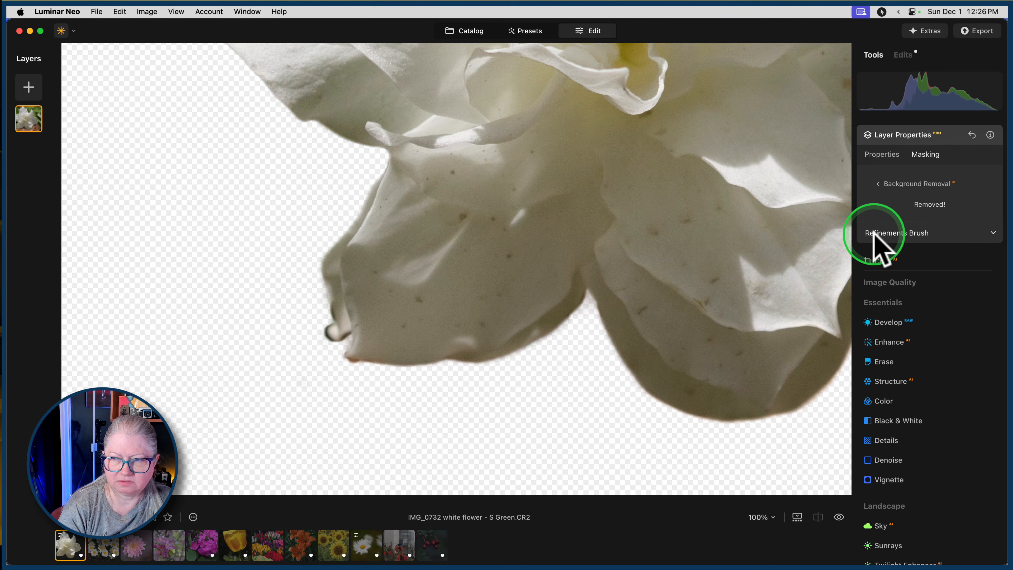
Reopen the Refinements Brush and paint around the curled lower-left petal end as Transition with brush size 10.
click(875, 234)
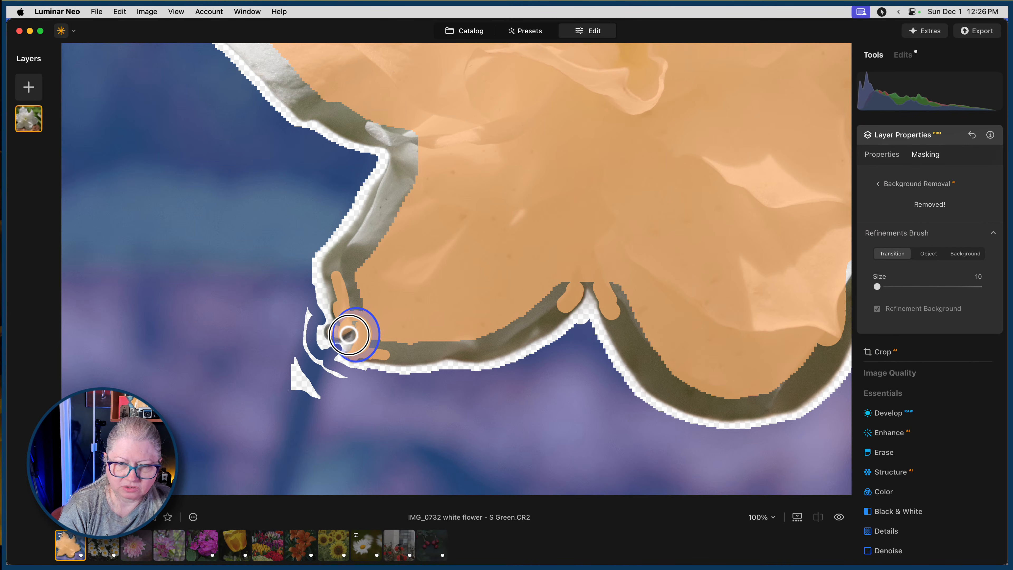
drag(348, 335, 337, 332)
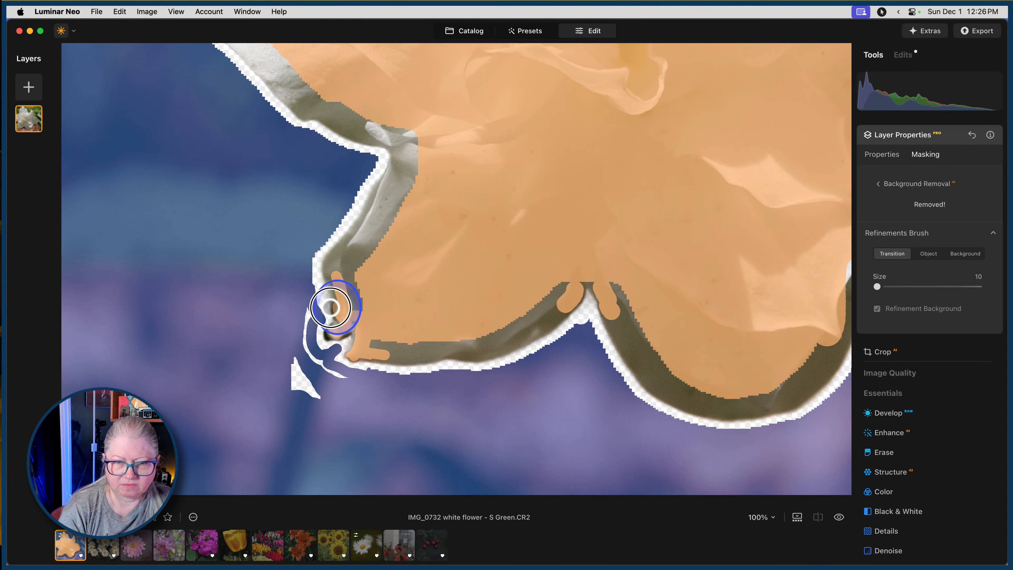
drag(333, 318, 310, 331)
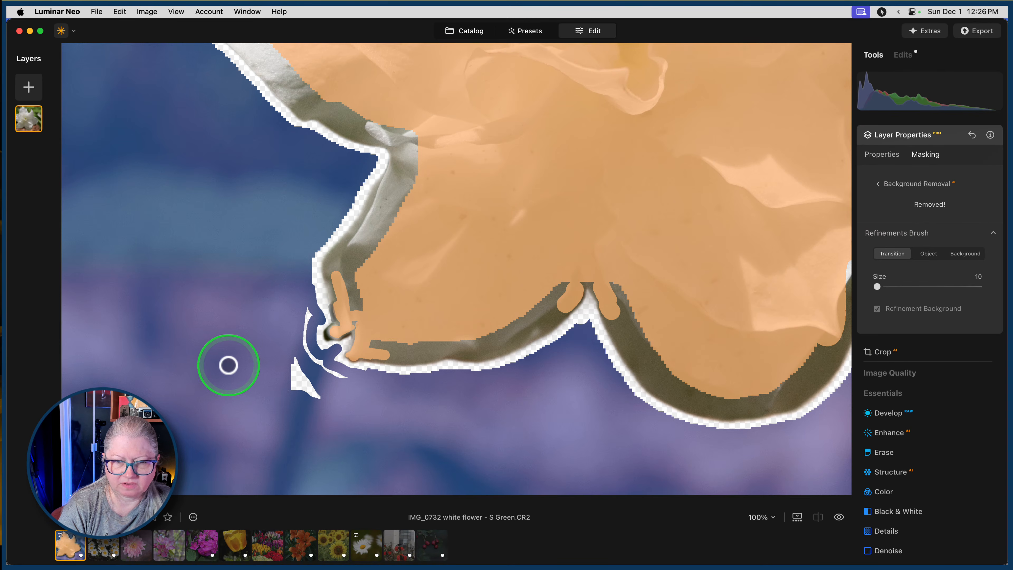
Paint the gap beside the curled lower-left petal tip as Background with brush size 10, apply the refinements and close Layer Properties.
click(963, 254)
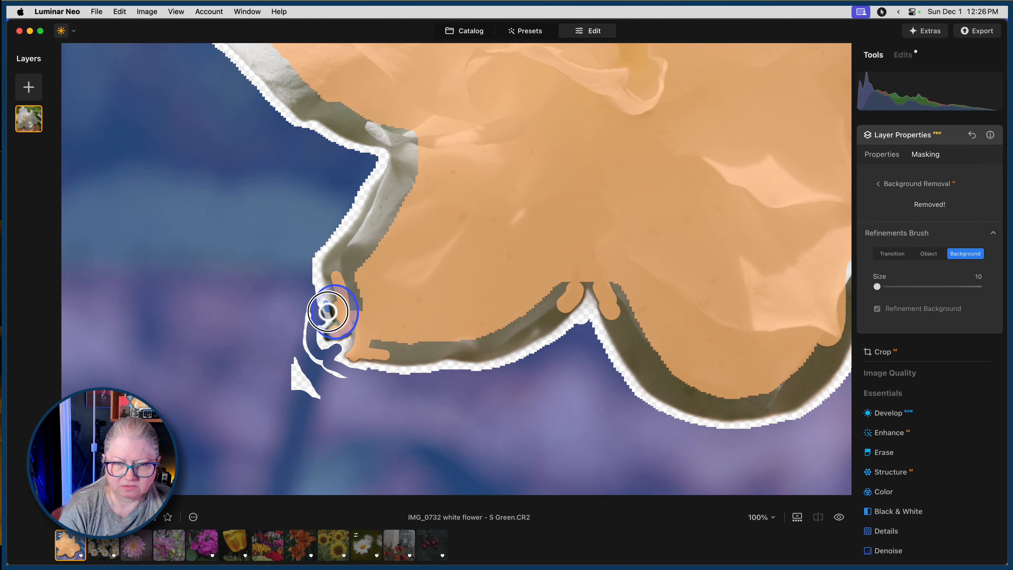
drag(327, 311, 335, 342)
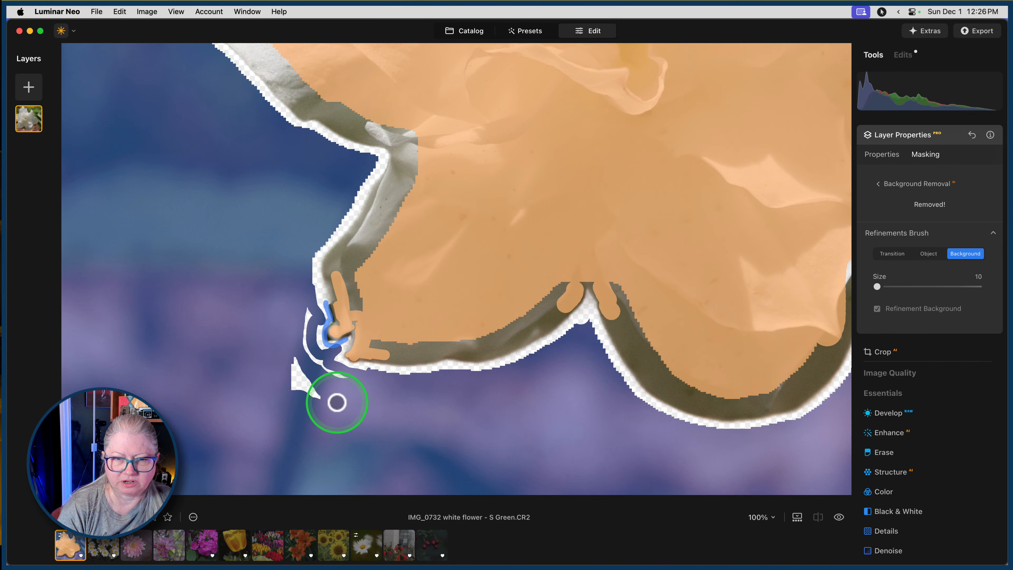
click(878, 234)
click(653, 302)
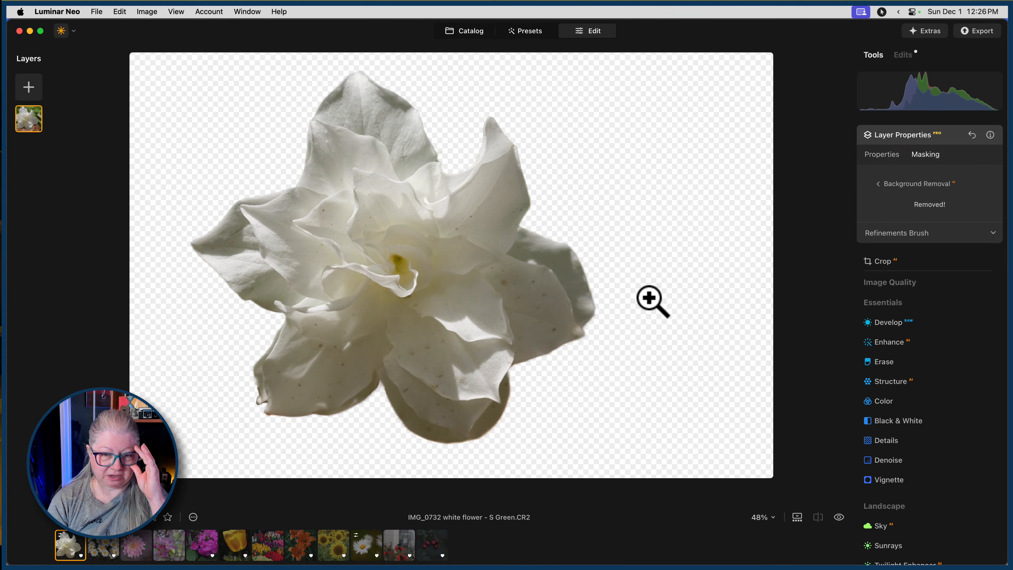
click(947, 136)
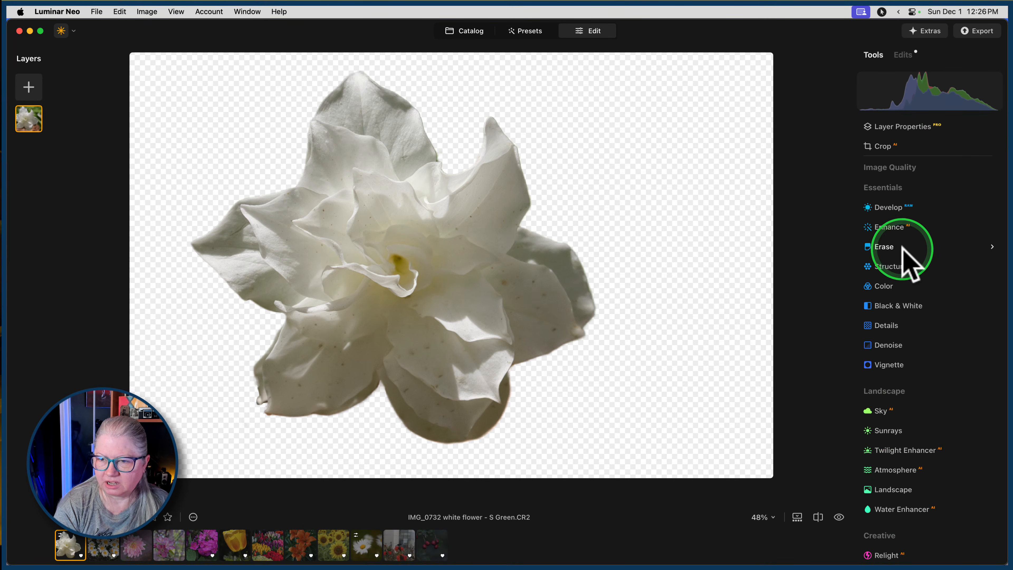
Apply the Structure adjustment to the cut-out flower with Amount set to 30.
click(899, 265)
scroll(899, 265, down, 3)
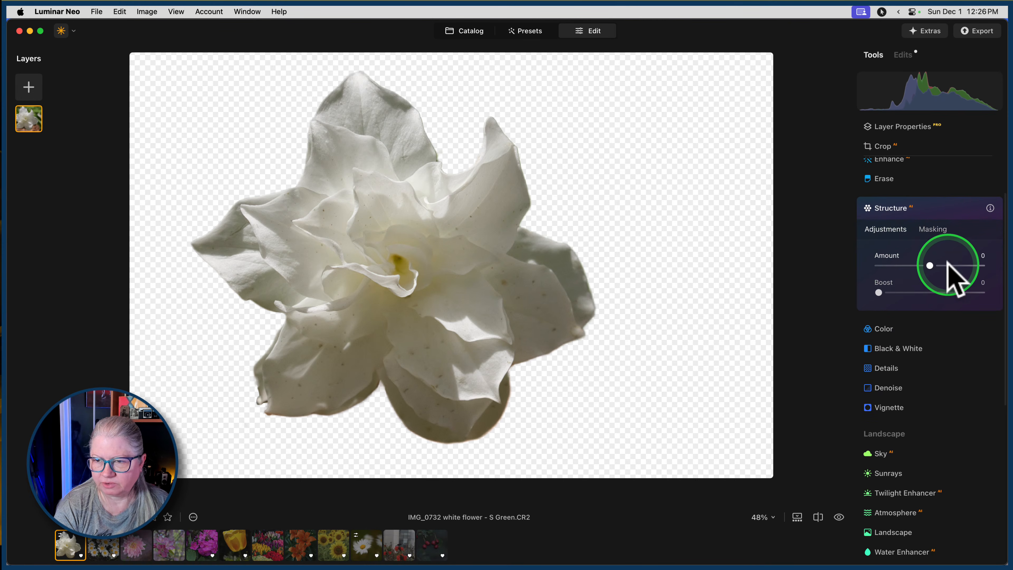
mouse_move(930, 265)
mouse_down()
mouse_move(975, 267)
mouse_move(950, 266)
mouse_up()
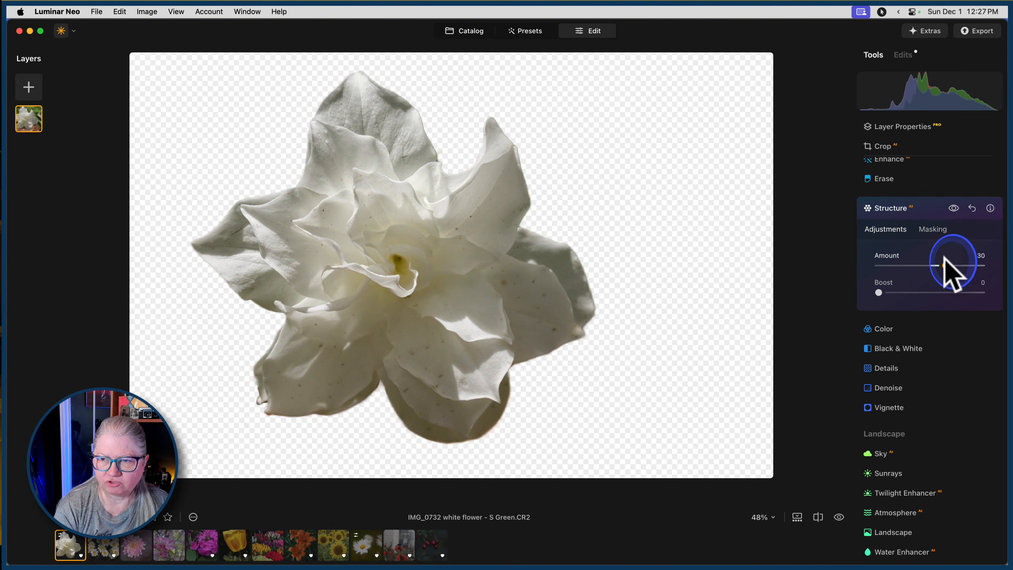
click(930, 209)
Apply the Enhance adjustment to the cut-out flower with Accent set to 34.
click(889, 161)
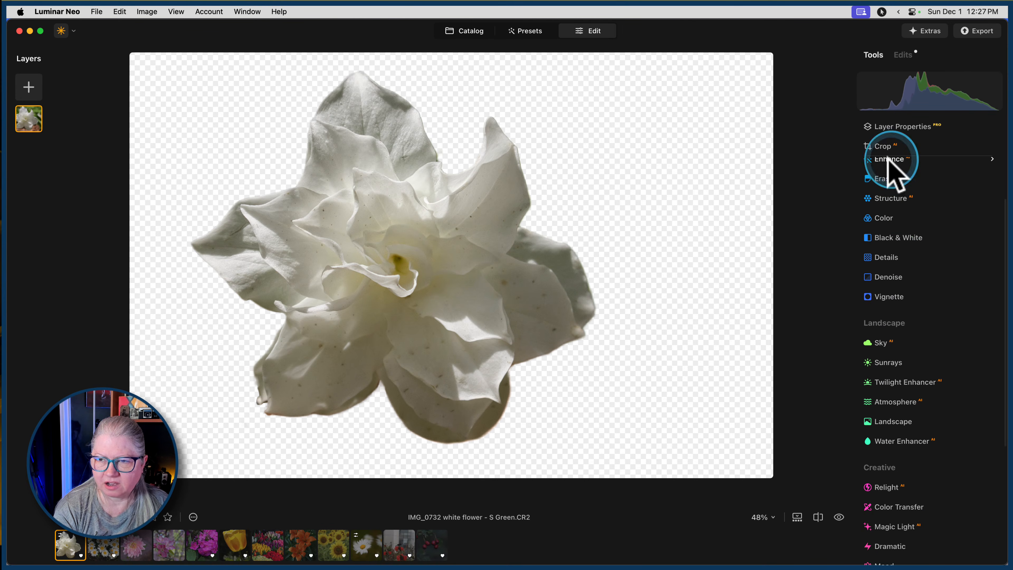
drag(879, 227, 914, 225)
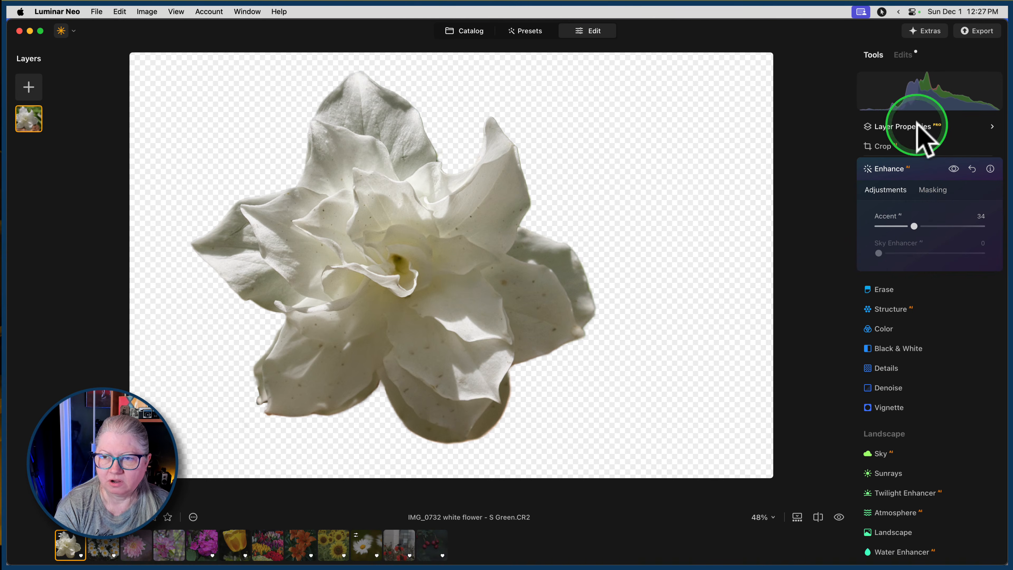
click(919, 170)
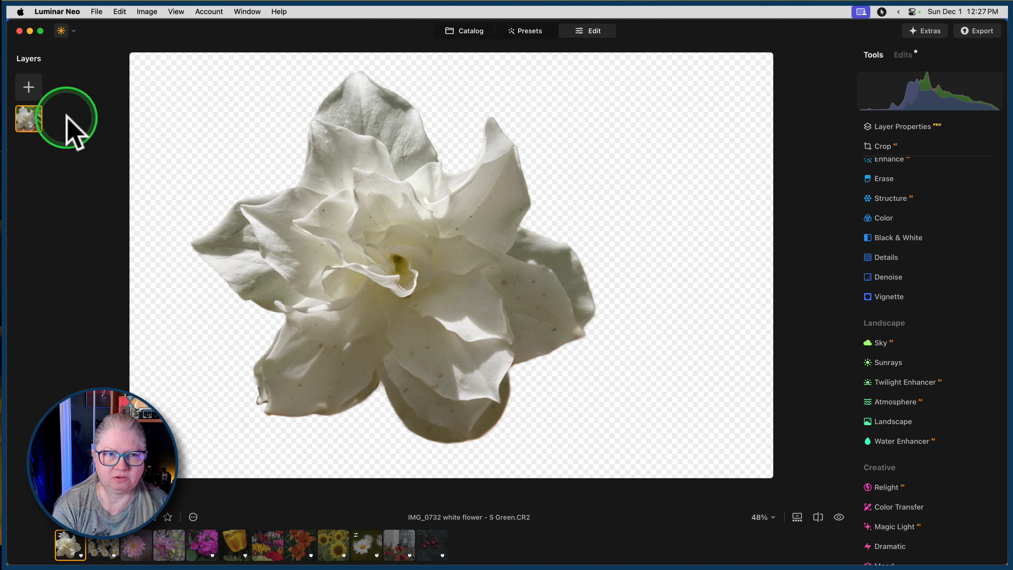
Start adding a new image layer and browse the full My Images collection for a background behind the flower.
click(32, 88)
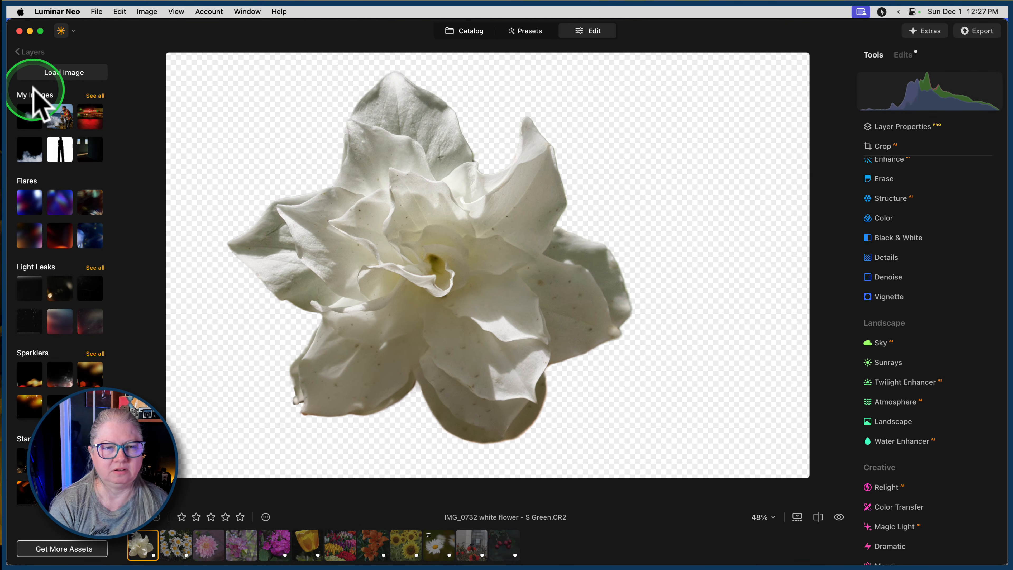
click(24, 52)
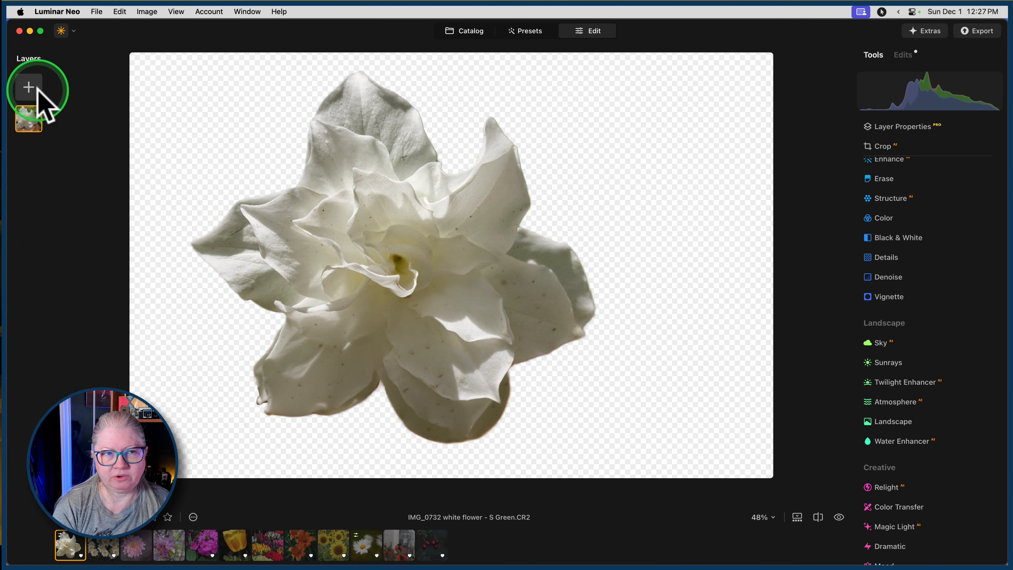
click(31, 86)
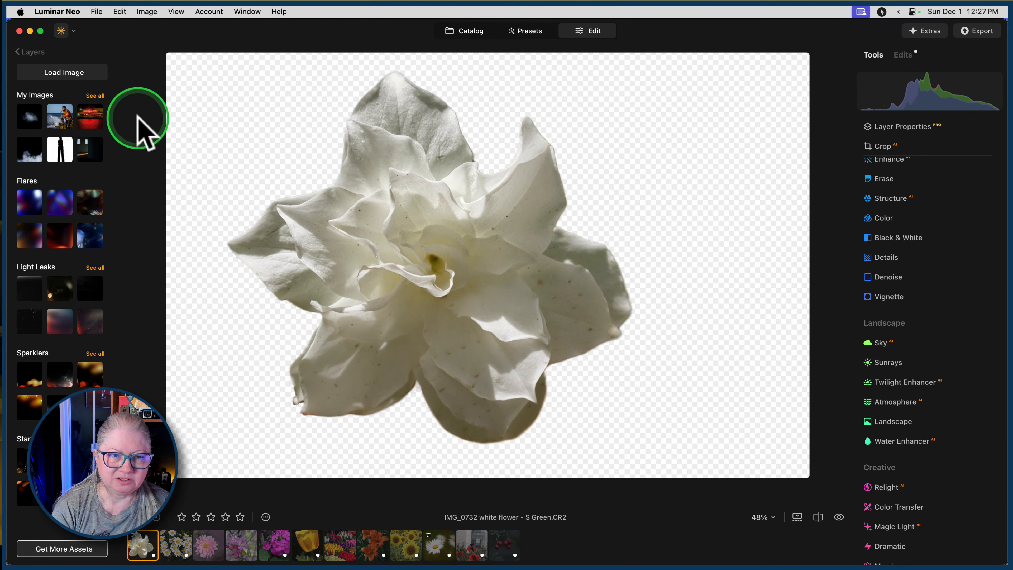
click(96, 96)
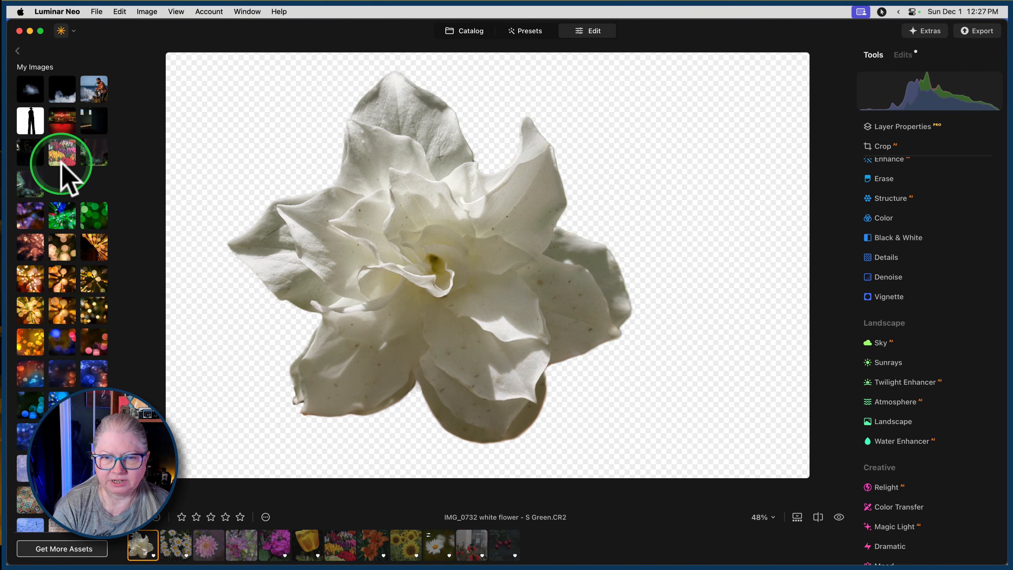
scroll(62, 165, down, 5)
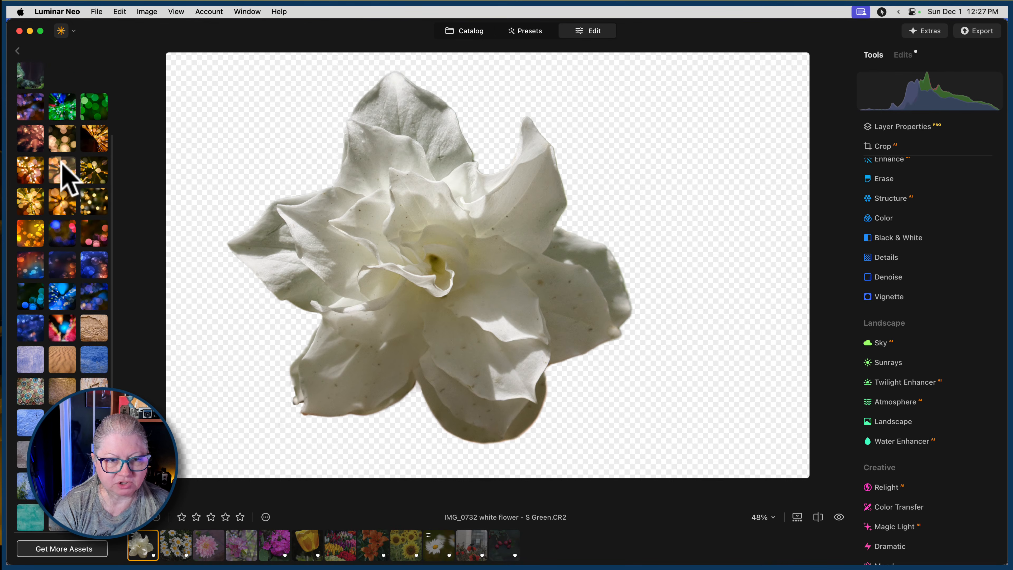
scroll(66, 180, down, 2)
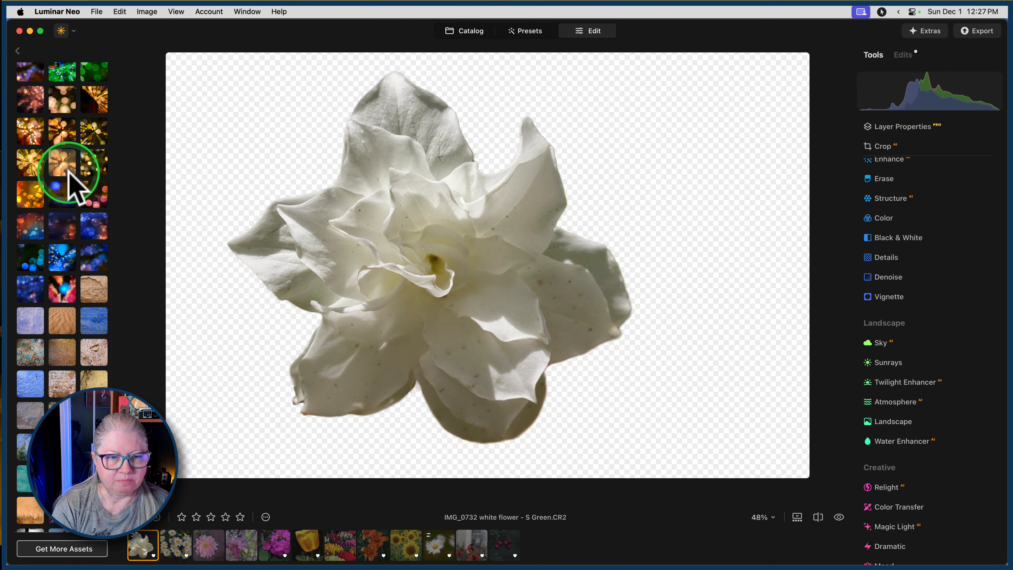
scroll(69, 172, down, 5)
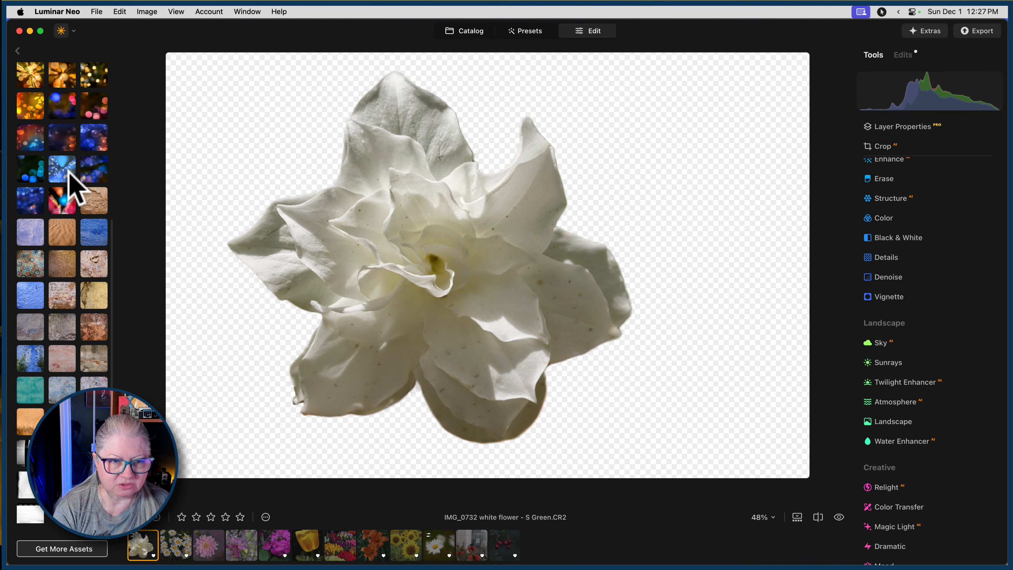
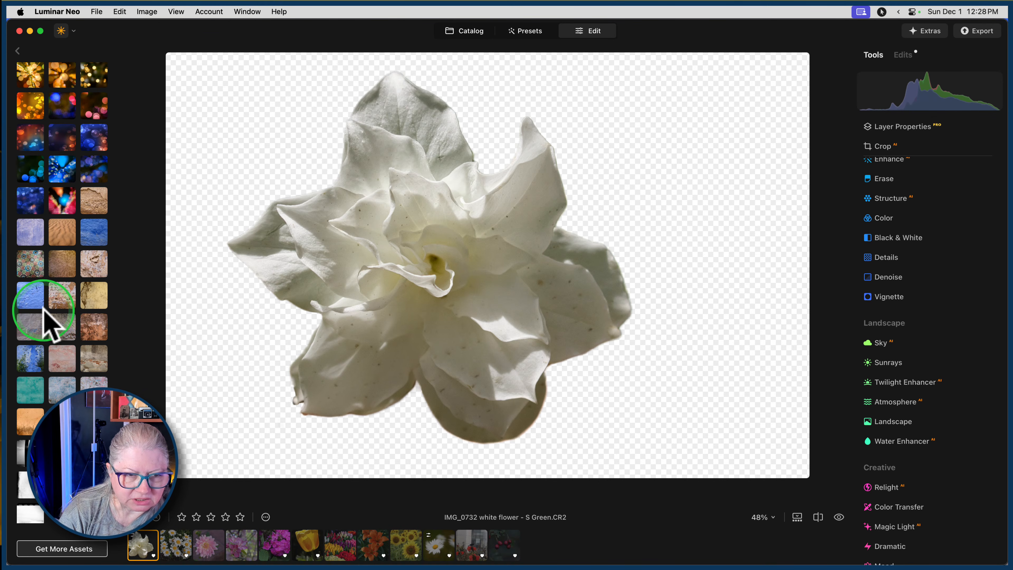
Add the green bokeh image with blue and red streaks from My Images as a new layer.
scroll(45, 309, up, 5)
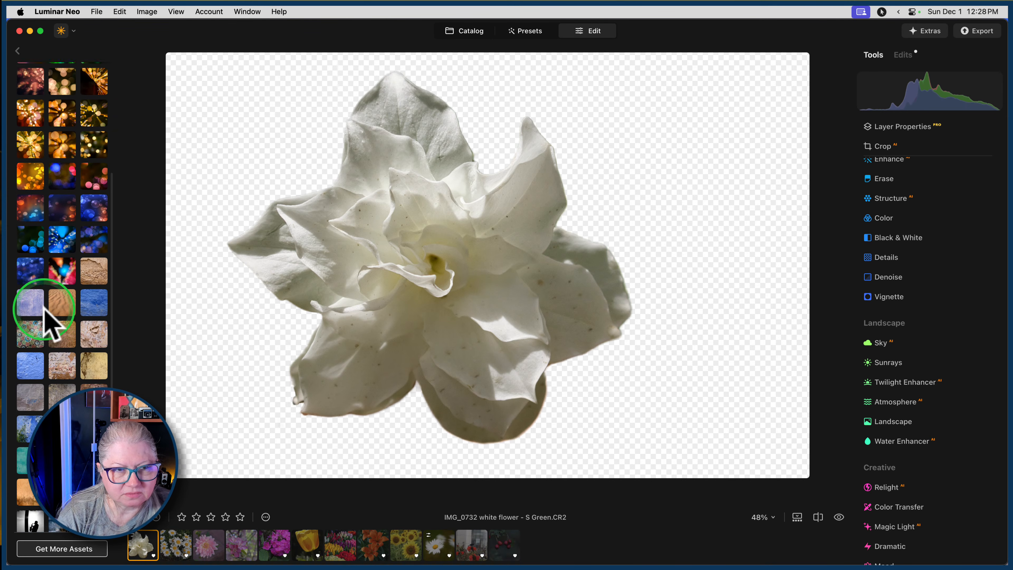
scroll(45, 309, up, 4)
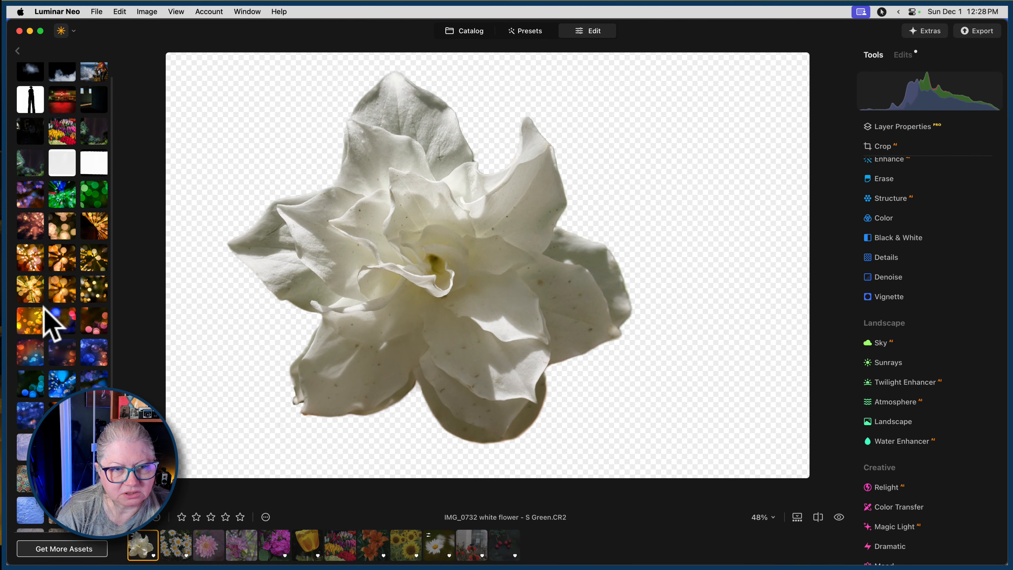
scroll(45, 309, up, 1)
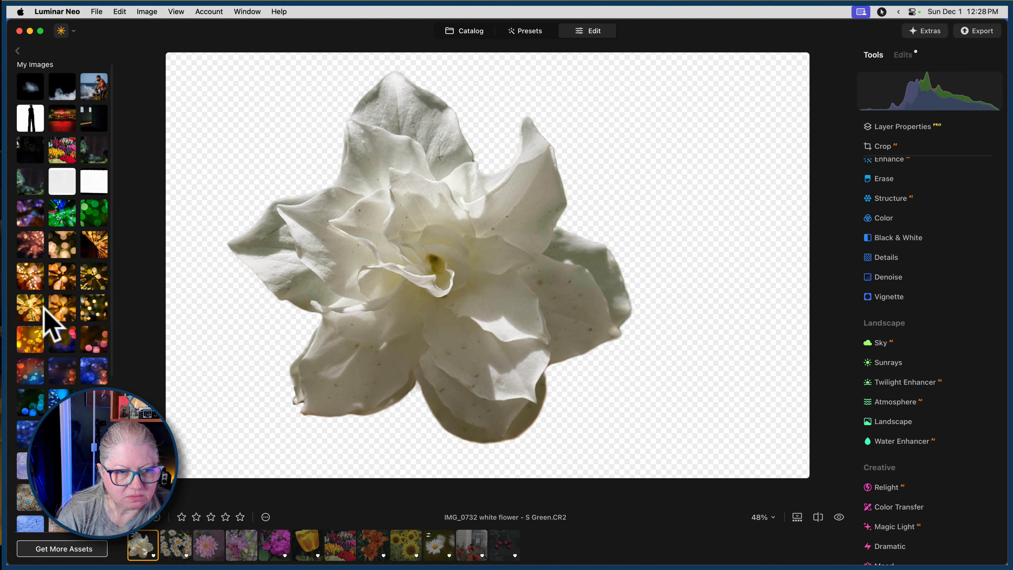
scroll(44, 310, down, 5)
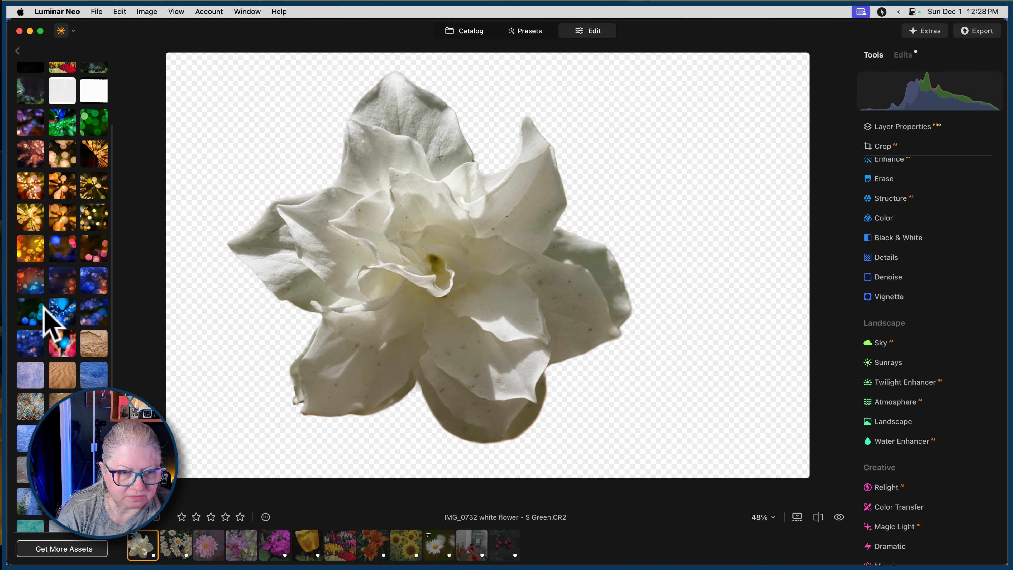
click(56, 126)
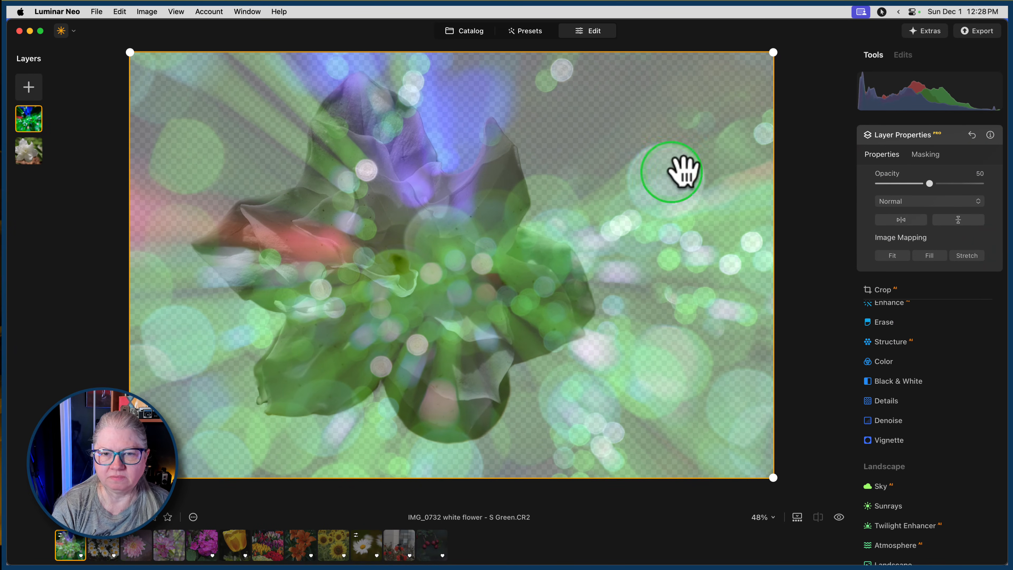
Set the bokeh layer's opacity to 100, move it below the white flower layer and close Layer Properties.
drag(930, 184, 1002, 182)
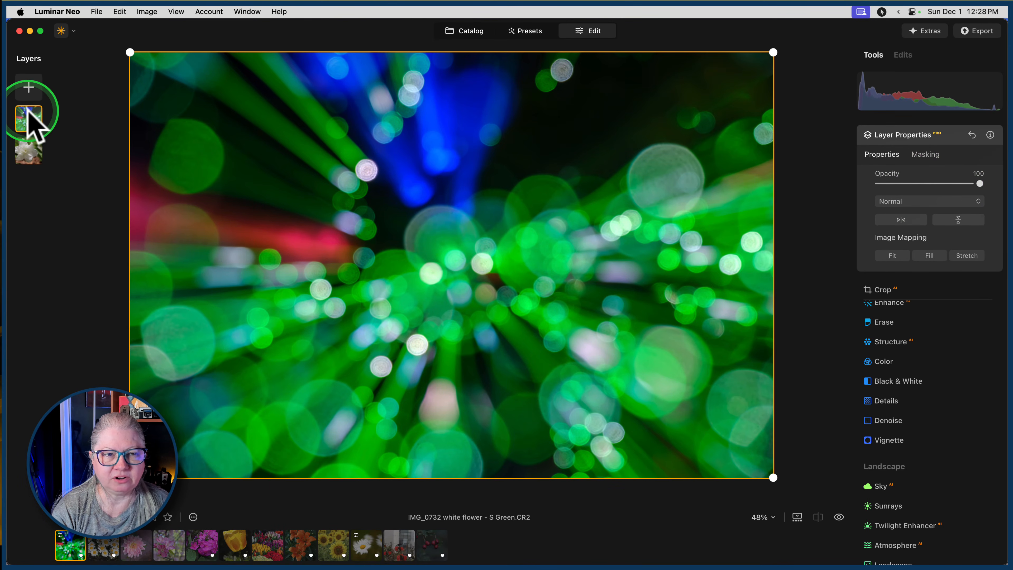
drag(25, 115, 27, 157)
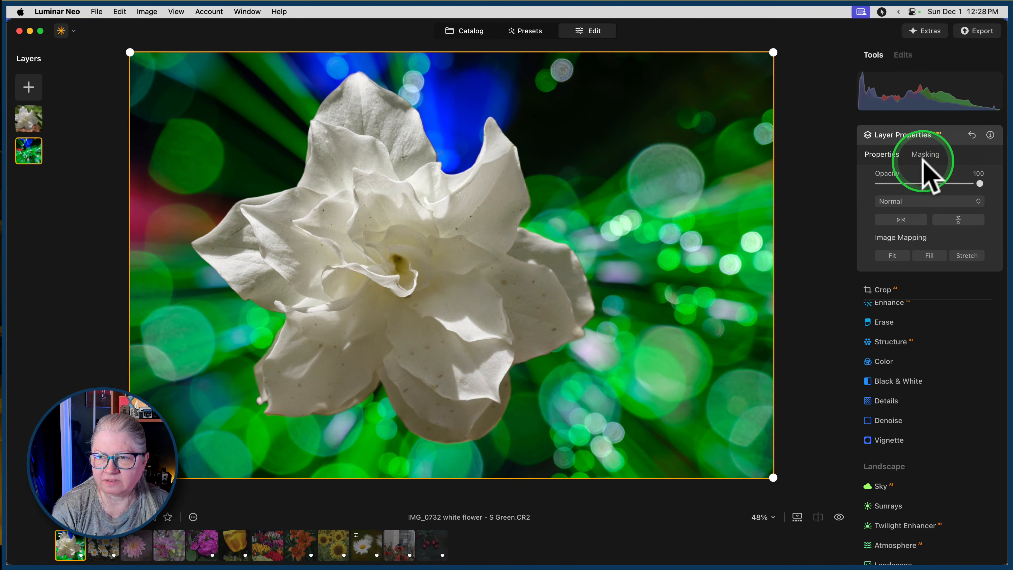
click(948, 135)
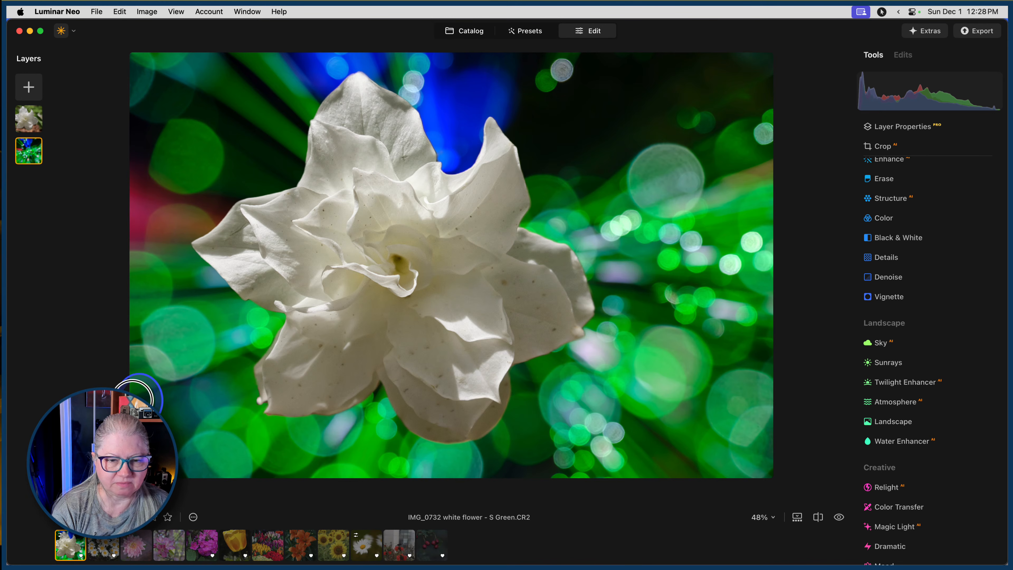
Apply a Twisted Blur with Amount 100 to the bokeh background layer and compare it with the unblurred version.
scroll(930, 389, down, 5)
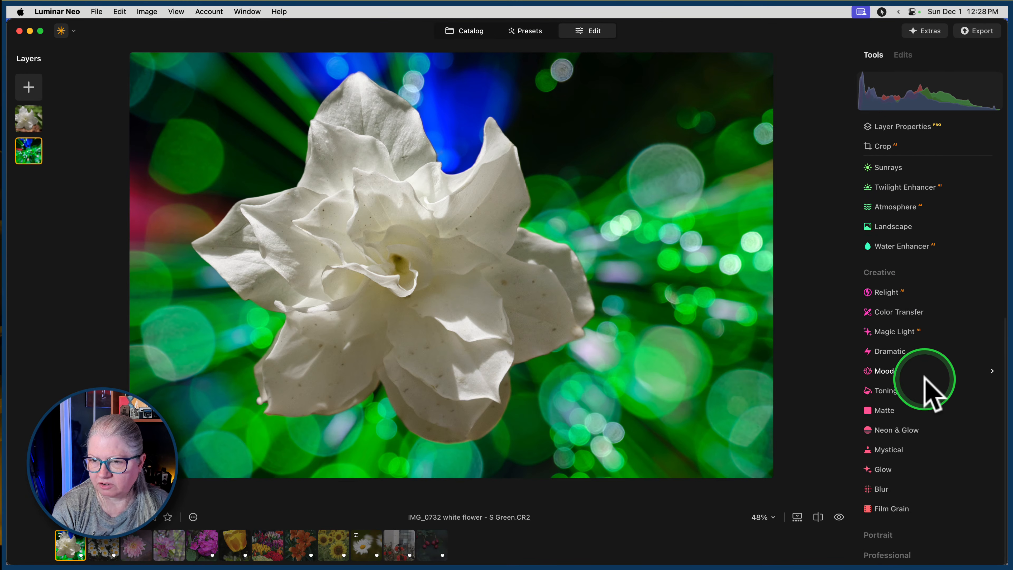
click(882, 489)
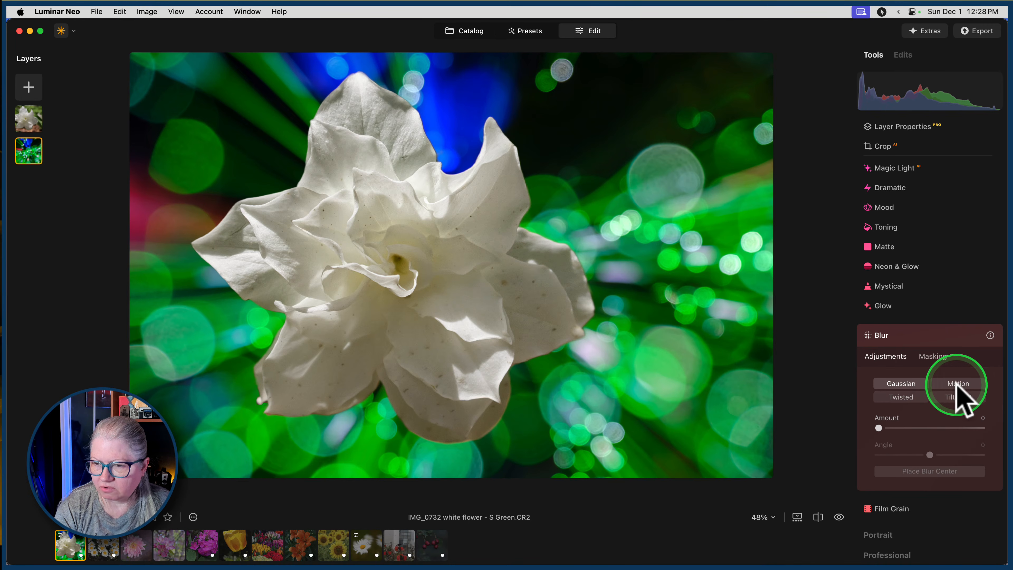
click(903, 398)
drag(880, 429, 998, 415)
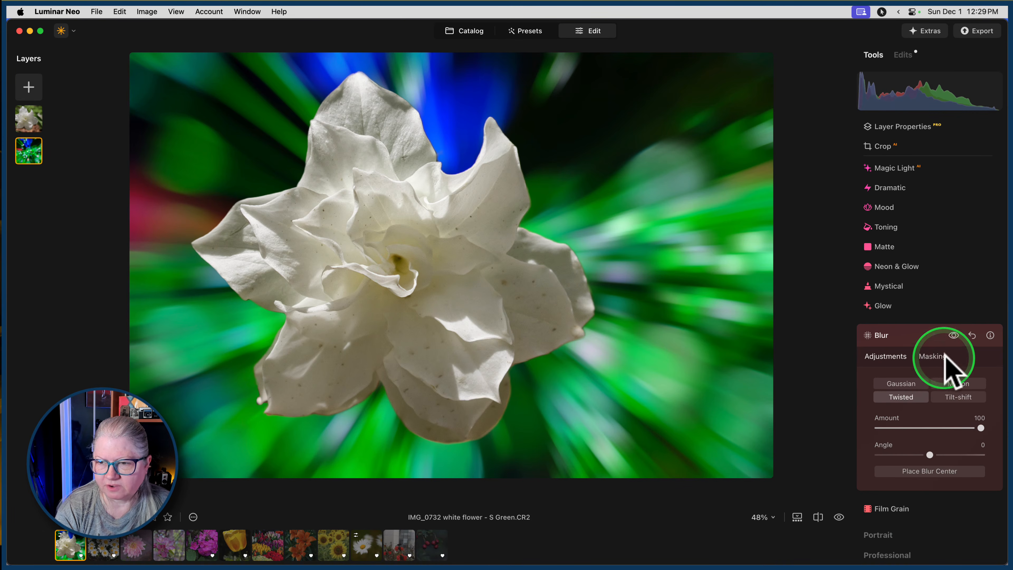
click(954, 335)
click(954, 335)
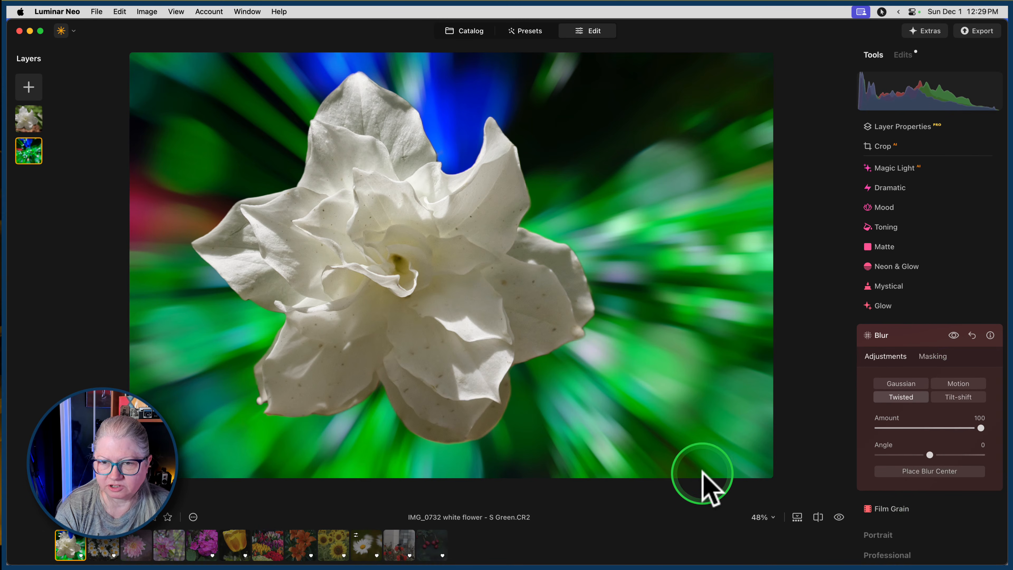
click(914, 336)
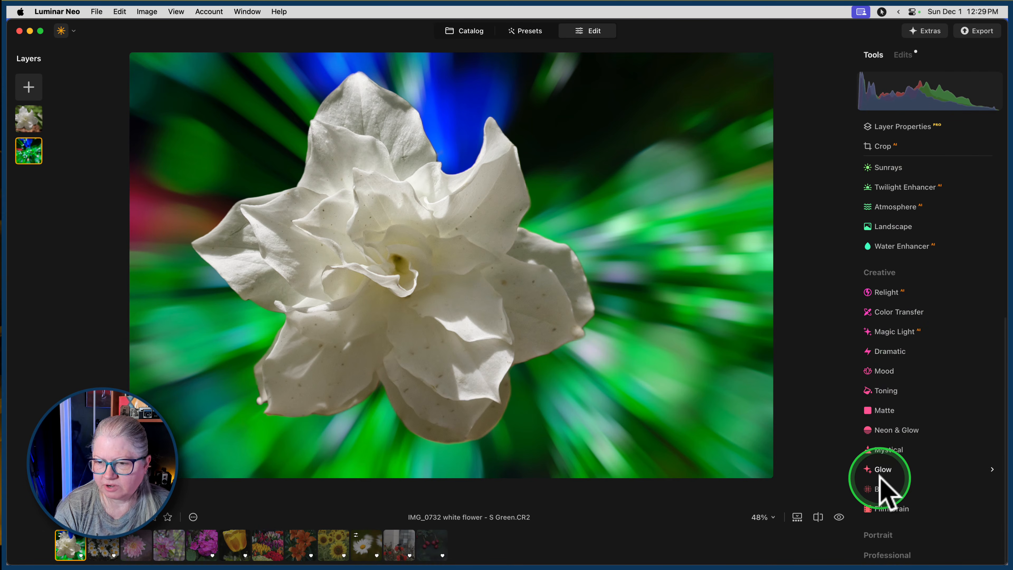
Apply a second Twisted Blur to the bokeh background with Amount set to 100.
click(884, 489)
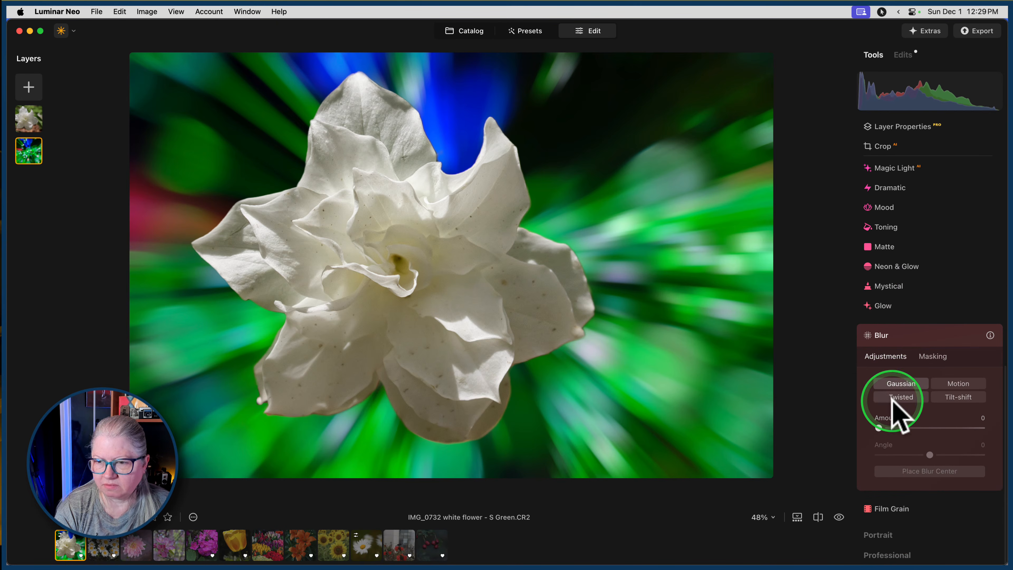
click(893, 397)
drag(879, 429, 1002, 412)
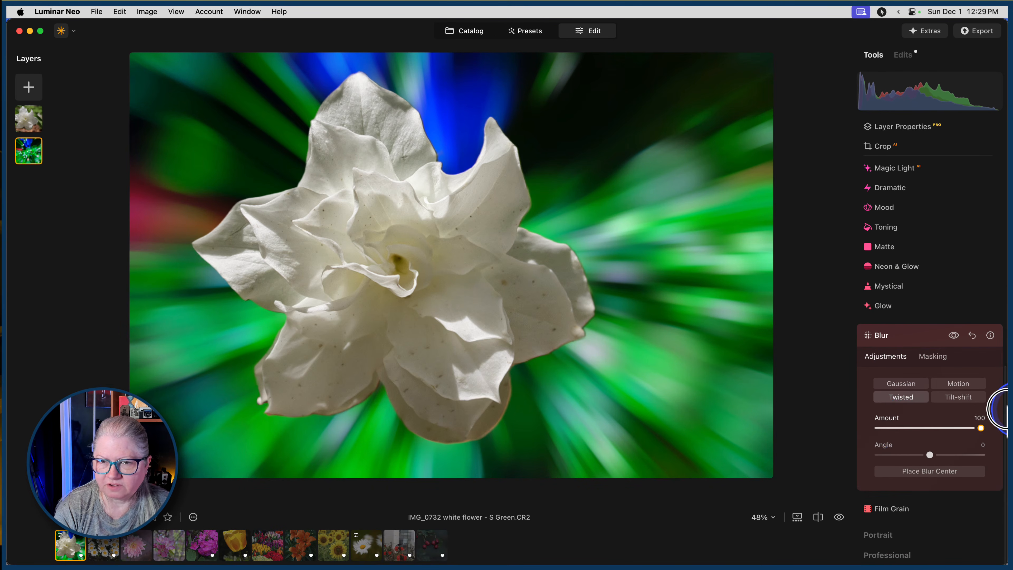
click(902, 338)
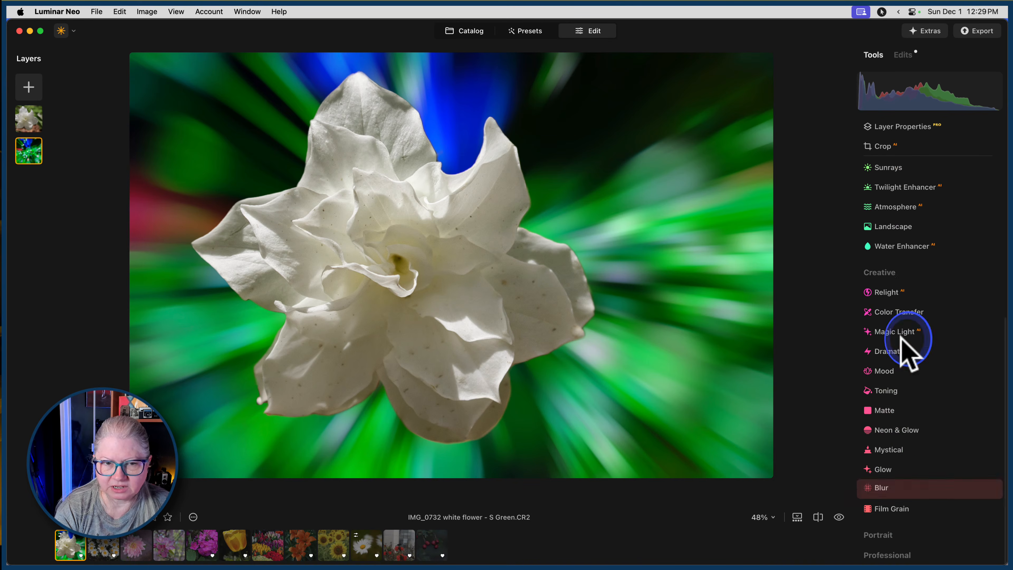
Add a third Twisted Blur with Amount 100 to the bokeh background for a smoother streak effect.
click(879, 490)
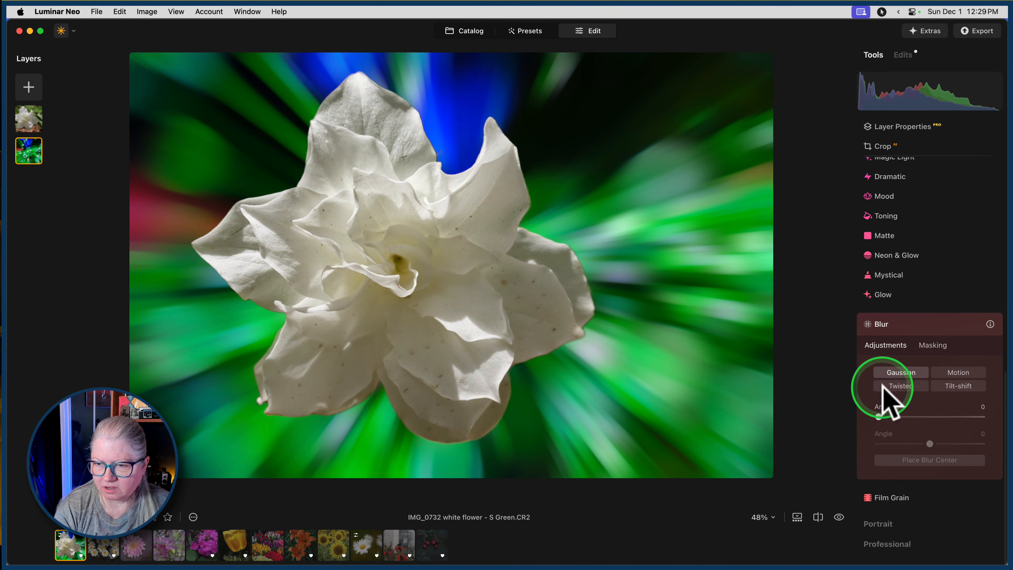
click(902, 396)
drag(879, 428, 993, 427)
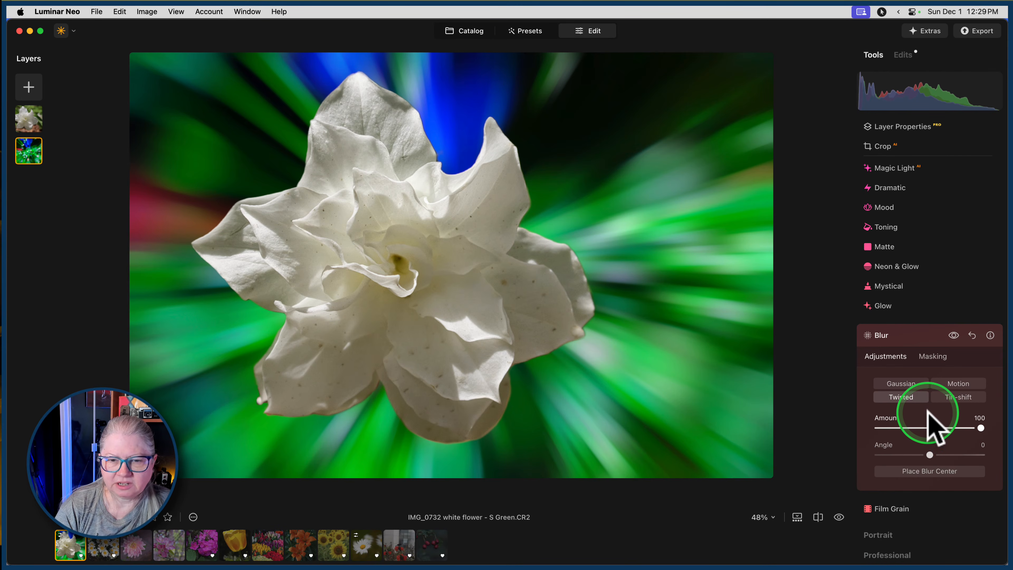
click(915, 342)
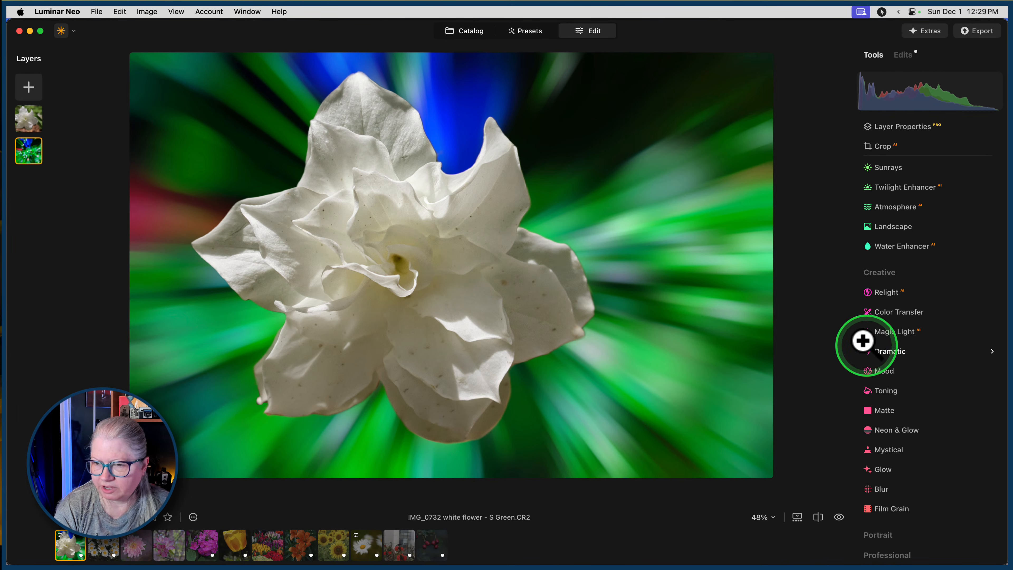
Apply the Dramatic adjustment to the background with Amount 45, Local Contrast 17, Brightness 21 and Saturation 38.
scroll(956, 338, up, 5)
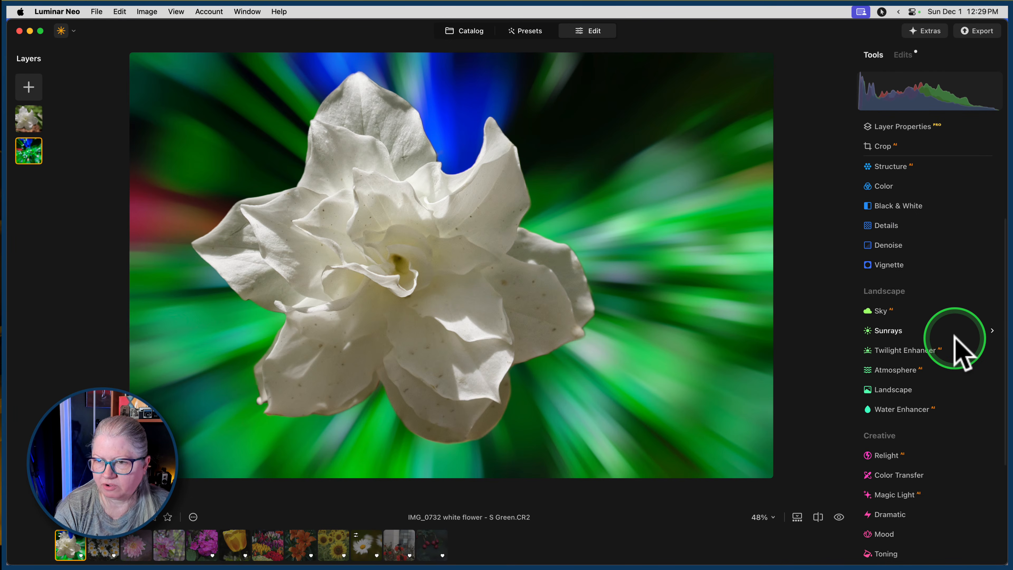
scroll(963, 351, down, 5)
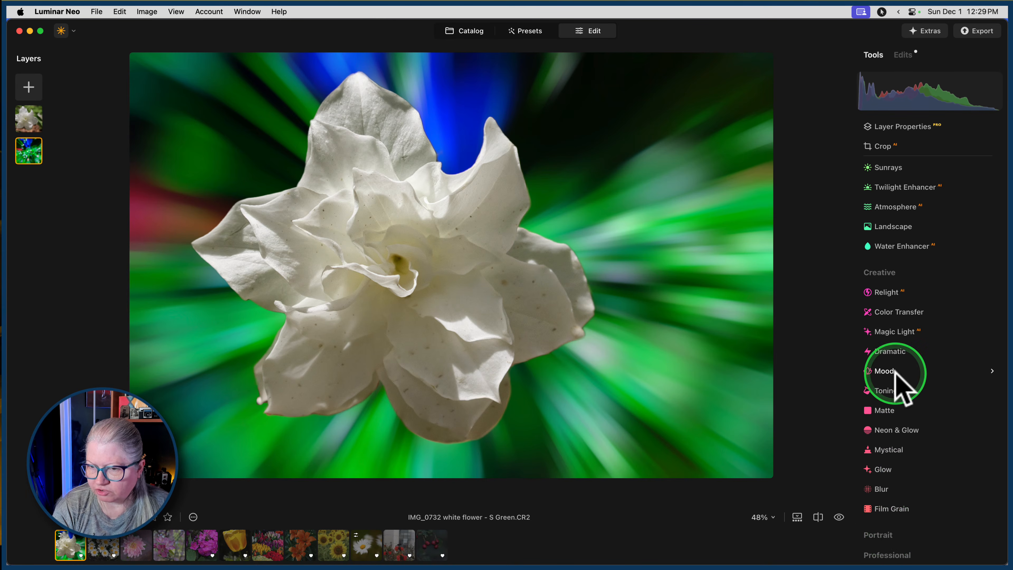
click(892, 352)
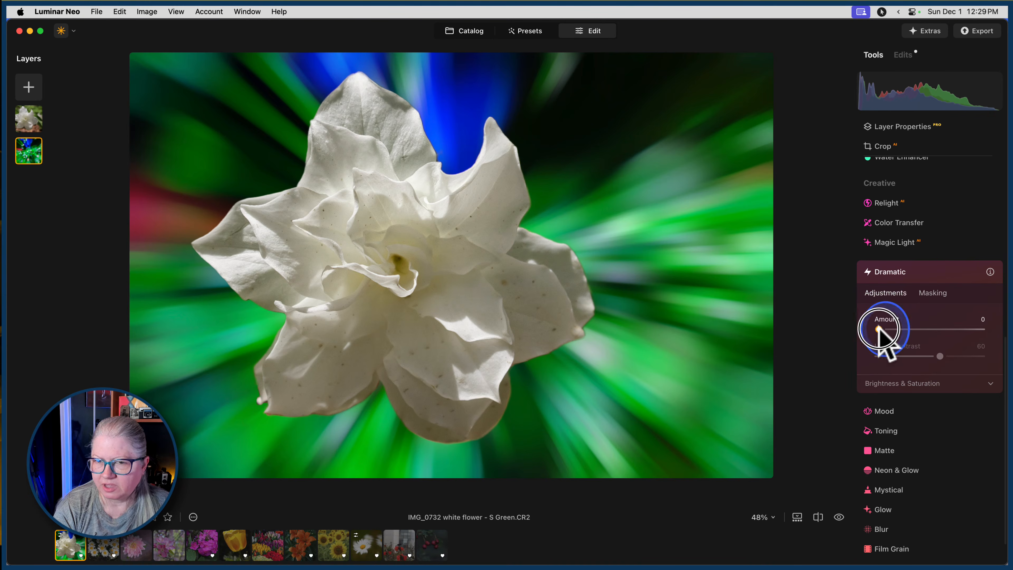
drag(879, 329, 926, 329)
click(907, 386)
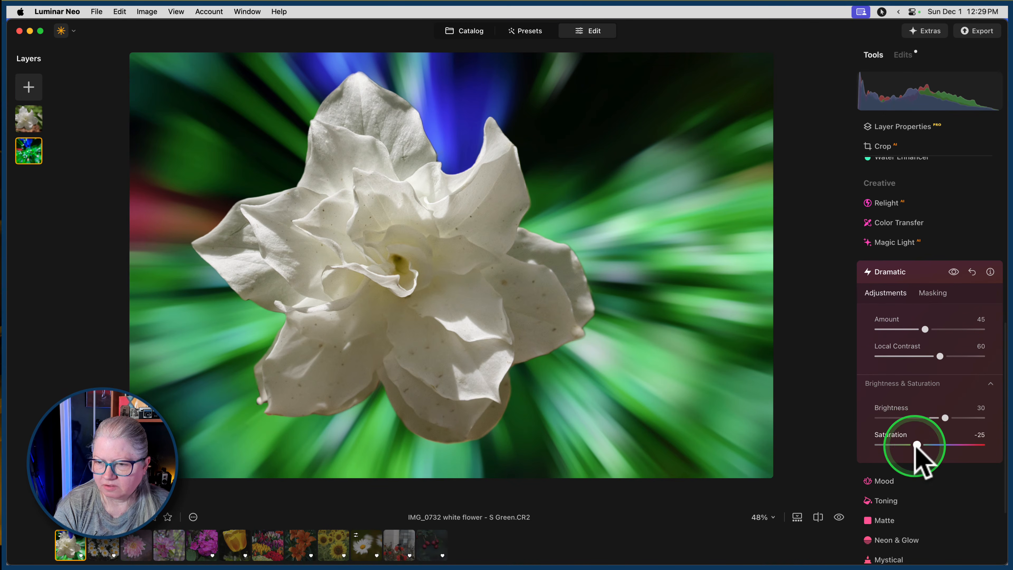
drag(916, 443, 941, 419)
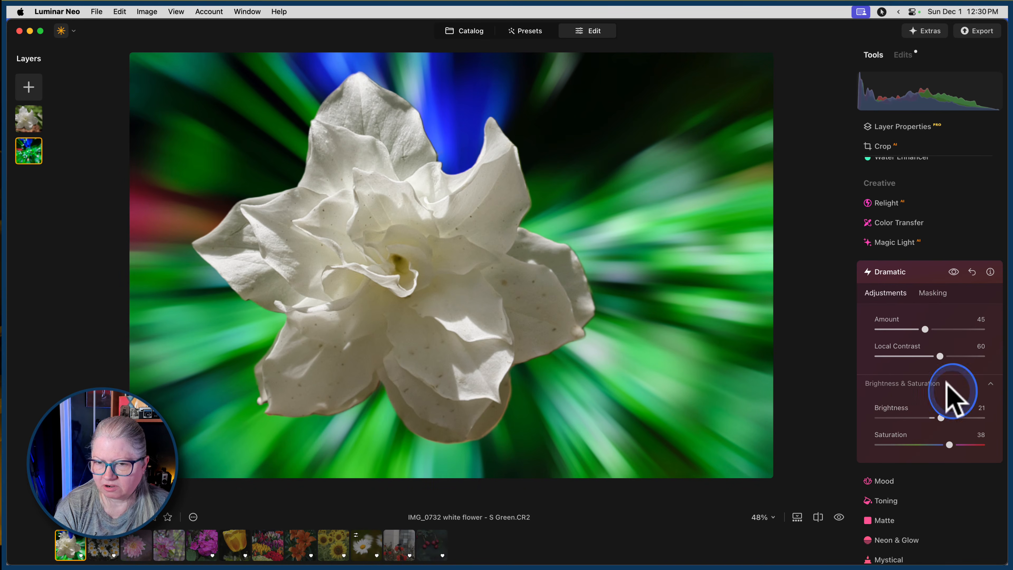
drag(946, 358, 896, 355)
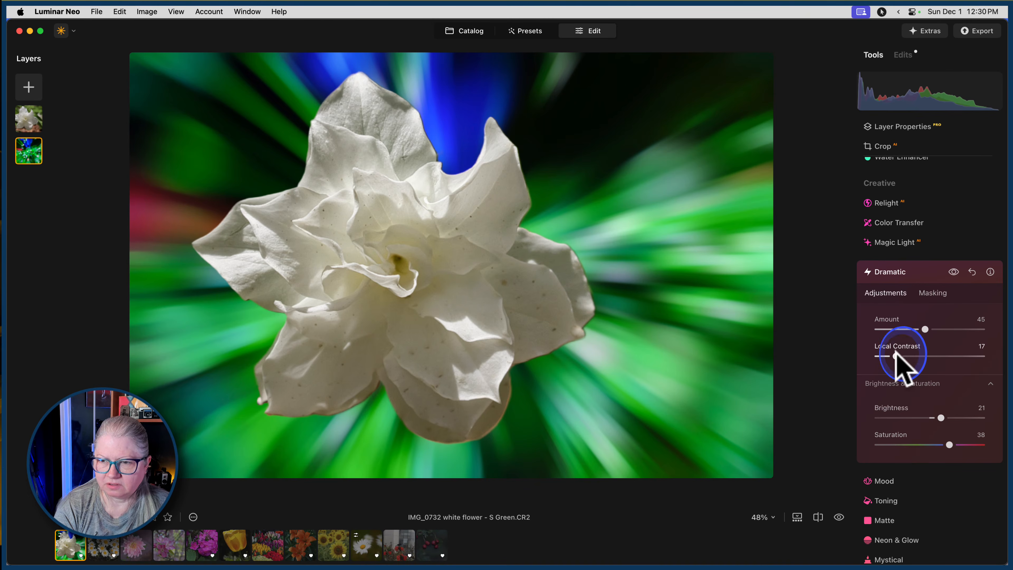
Compare the background with and without the Dramatic effect, set its Saturation to 21 and close the adjustment.
click(952, 269)
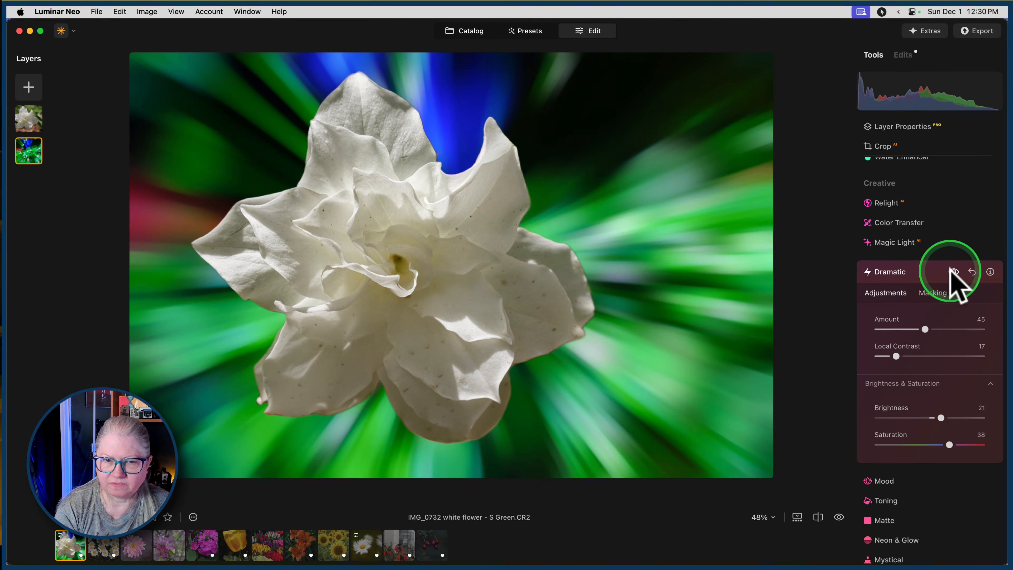
click(952, 270)
click(952, 269)
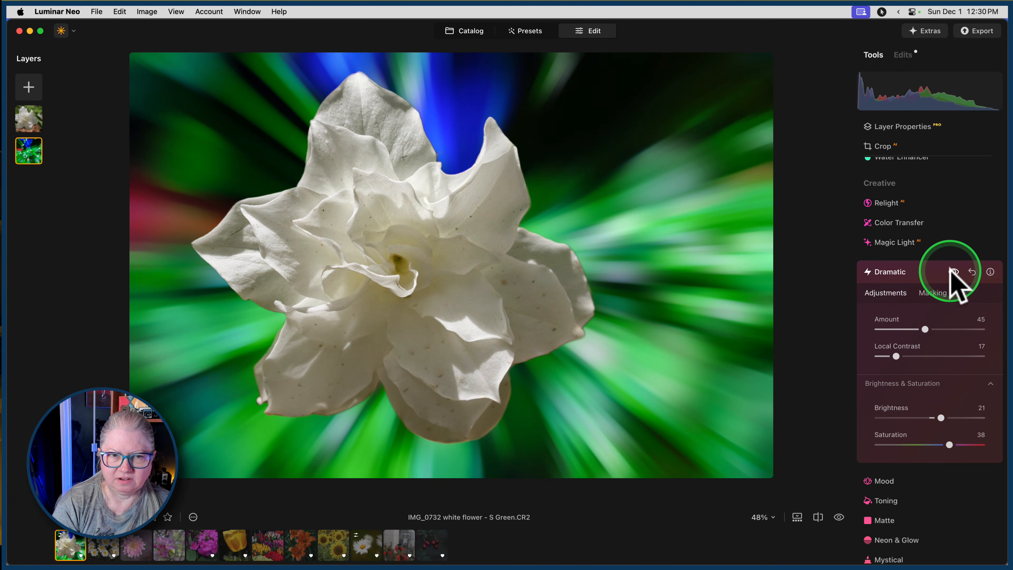
click(952, 270)
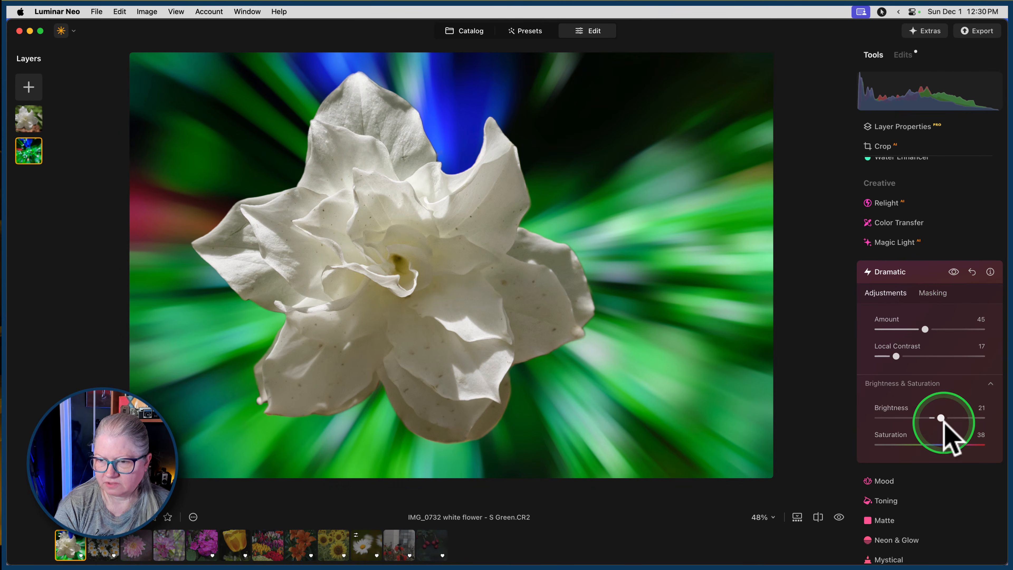
drag(950, 444, 944, 445)
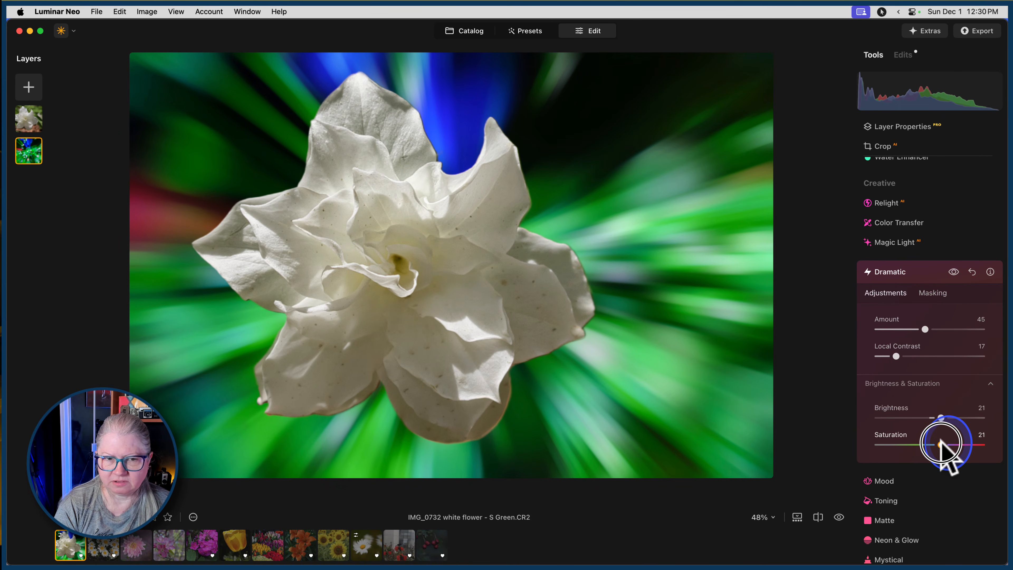
click(920, 274)
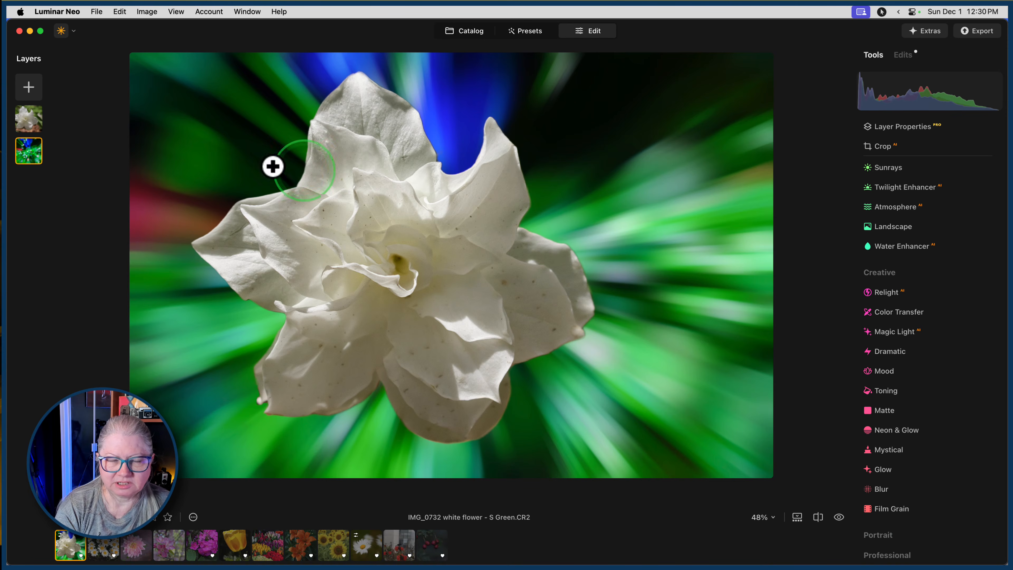
Duplicate the blurred background layer and flip the copy vertically.
right_click(29, 148)
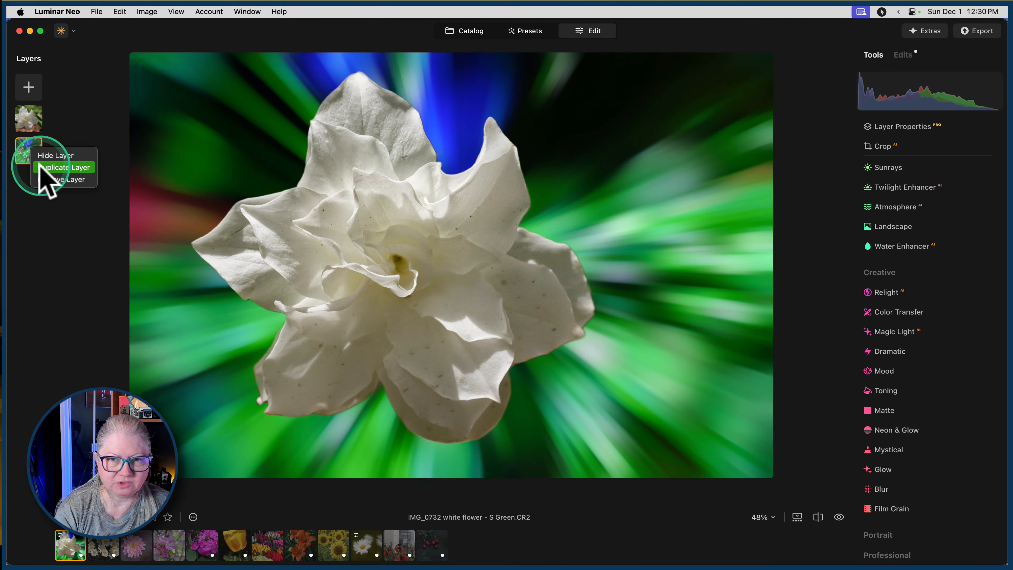
click(40, 167)
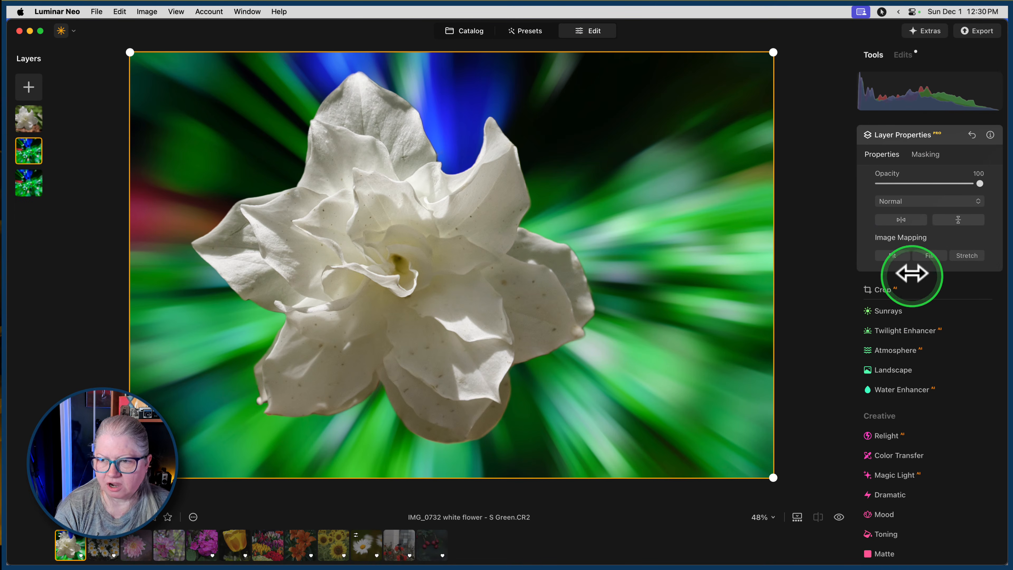
click(958, 219)
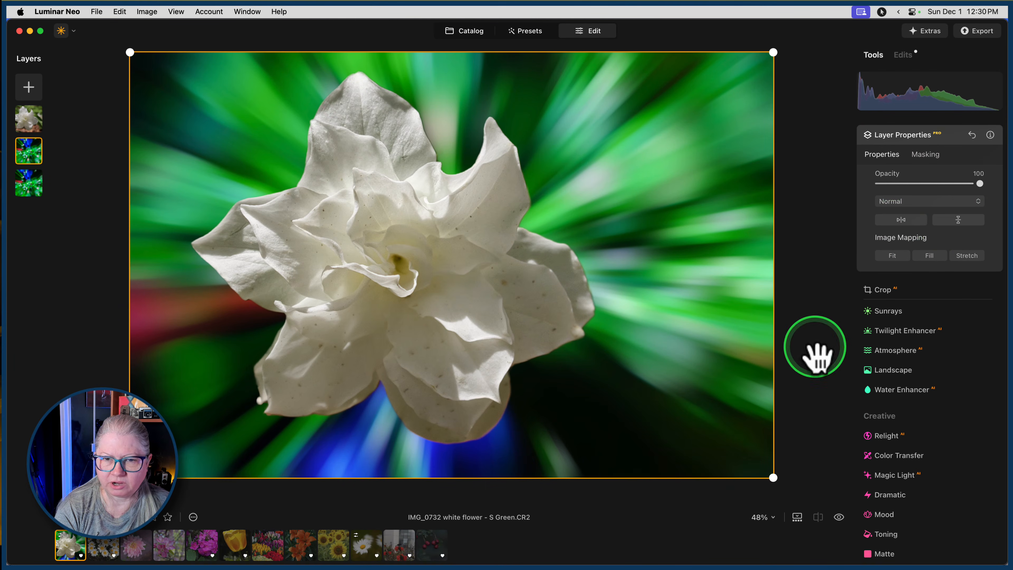
Set the flipped background copy's blend mode to Lighten.
click(912, 201)
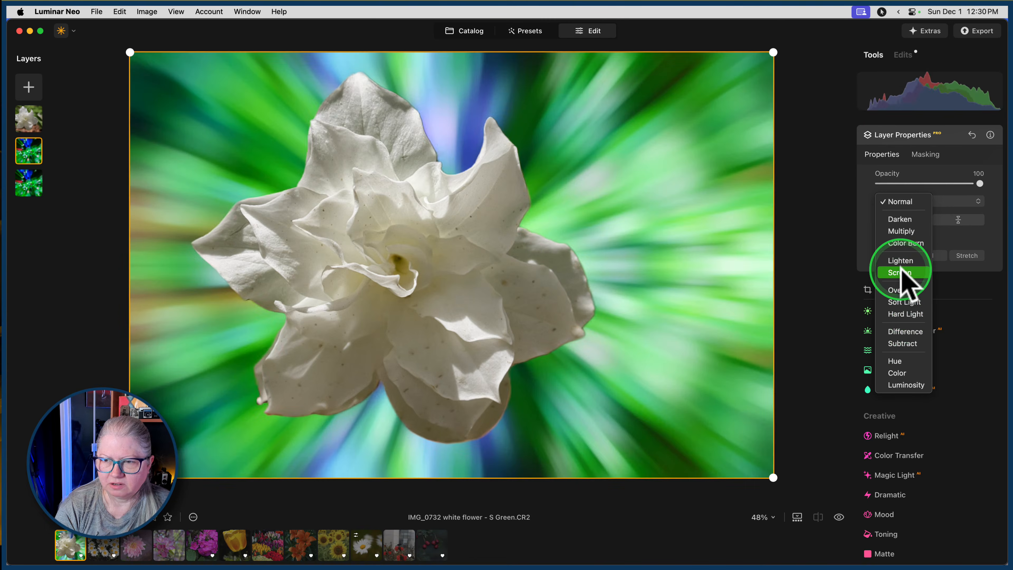
click(901, 260)
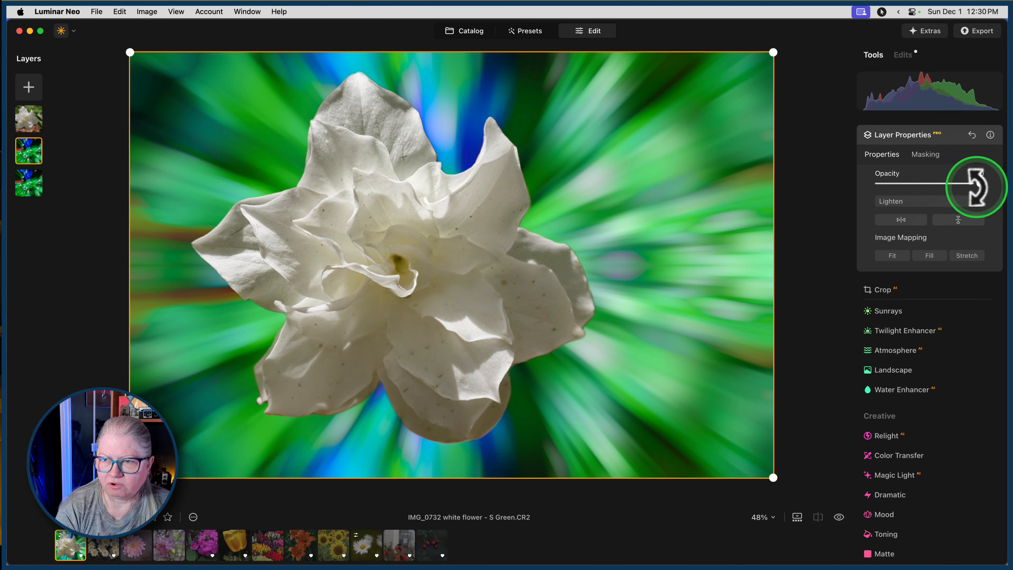
Reset the flipped background copy to the Normal blend mode at 100 opacity.
mouse_move(980, 183)
mouse_down()
mouse_move(855, 184)
mouse_move(962, 185)
mouse_up()
click(918, 202)
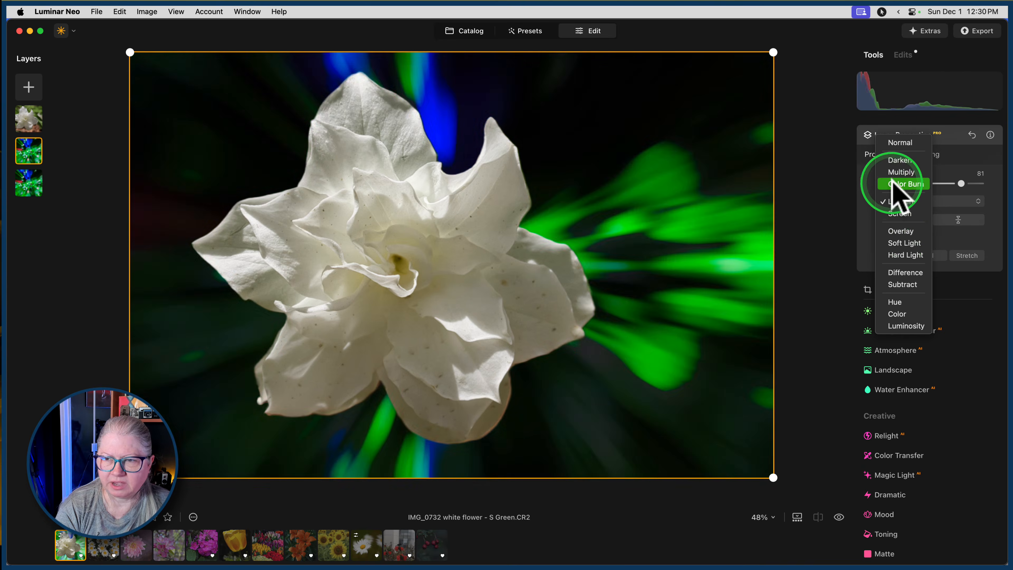
click(898, 143)
mouse_move(962, 184)
mouse_down()
mouse_move(1000, 182)
mouse_move(880, 183)
mouse_move(970, 181)
mouse_up()
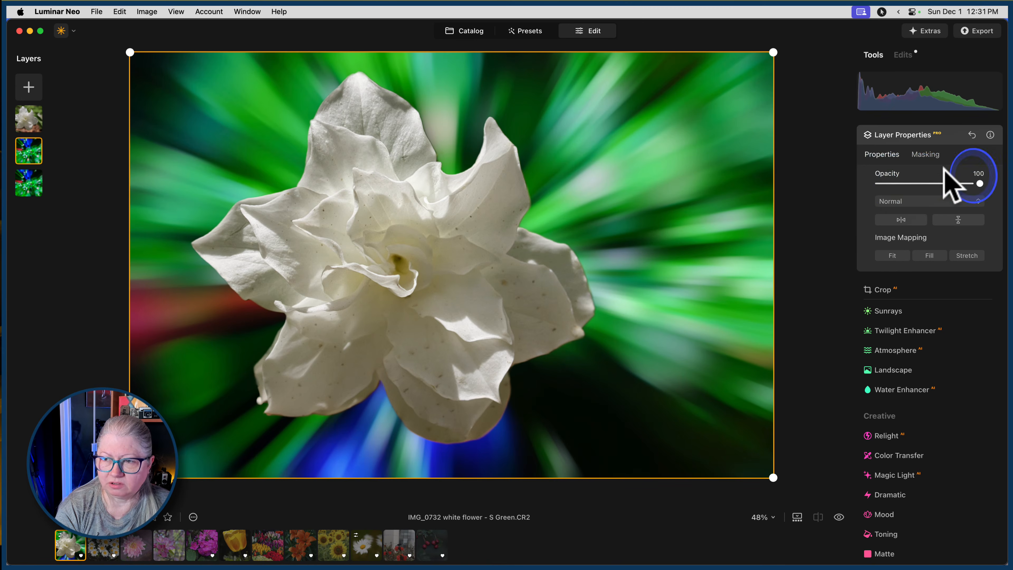
Mask the flipped background copy with a top-to-bottom linear gradient centred on the flower and tilted down to the right.
click(928, 154)
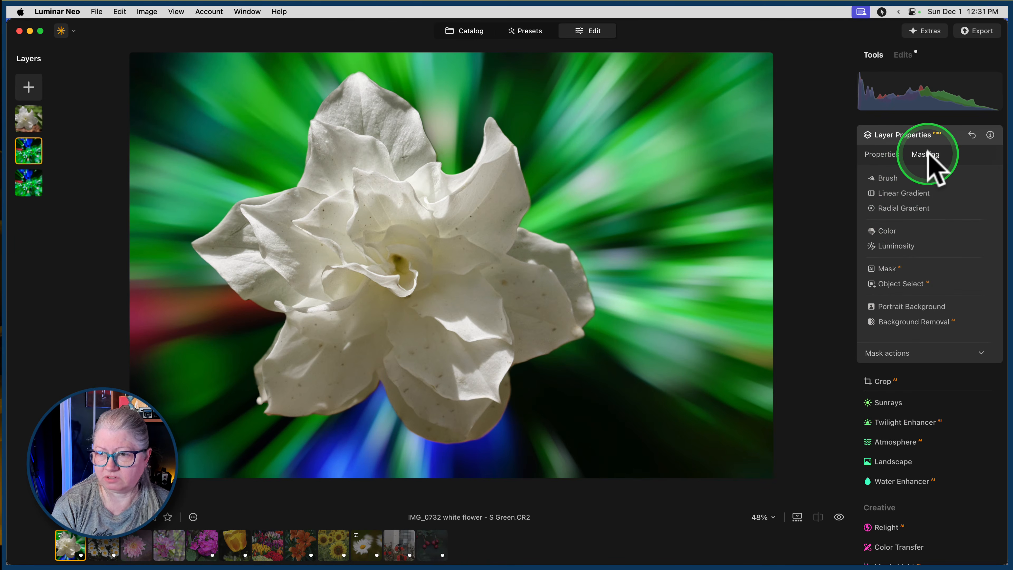
click(900, 193)
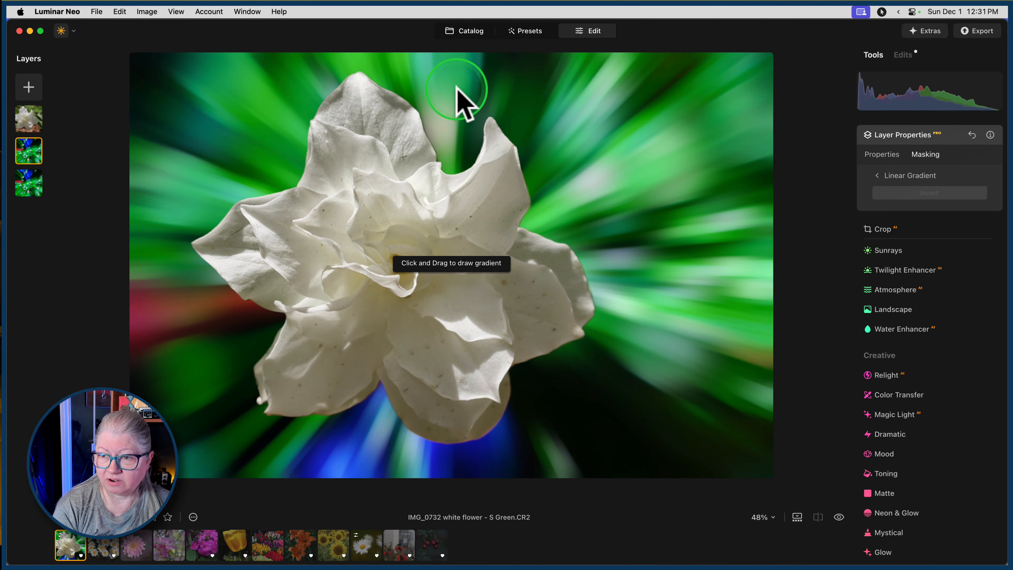
drag(475, 92, 478, 337)
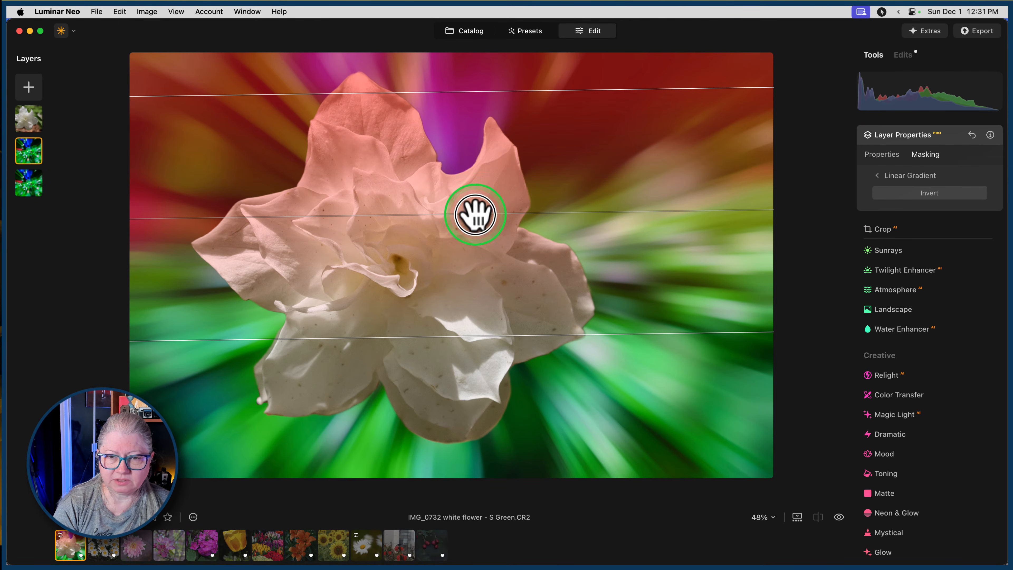
drag(476, 214, 458, 255)
drag(675, 250, 655, 273)
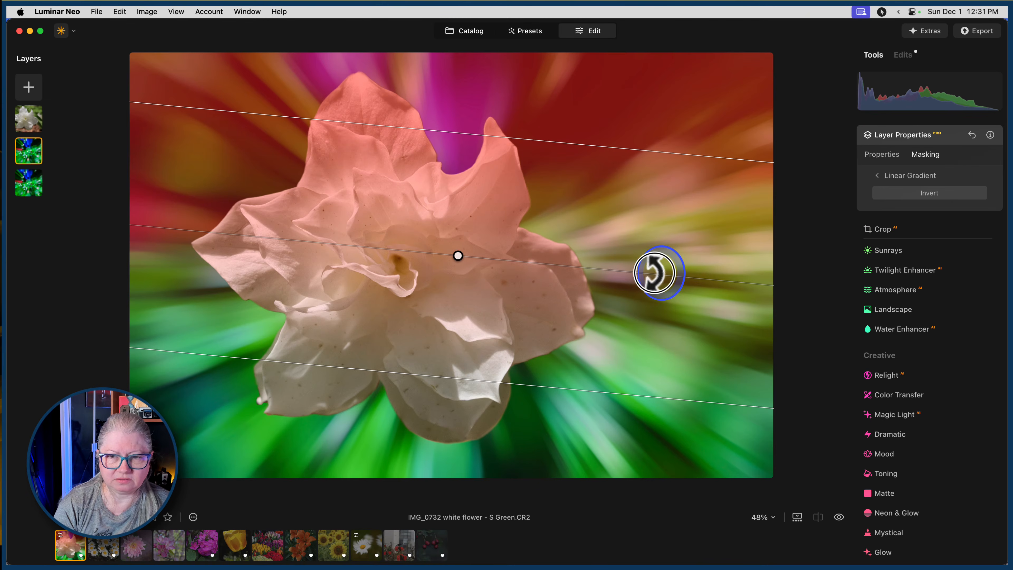
click(902, 175)
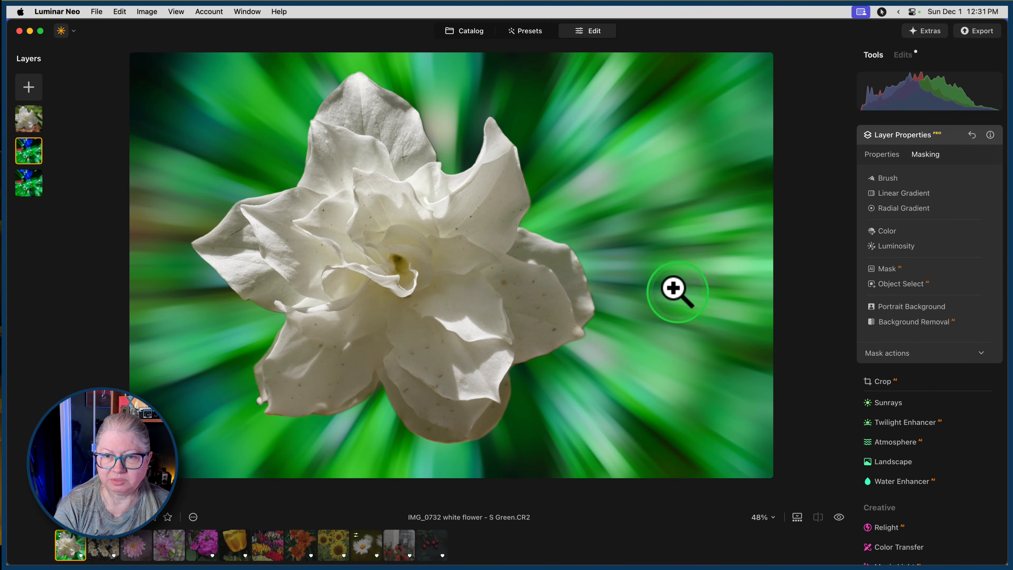
Check the background copy's opacity, then clear its linear gradient mask.
click(888, 158)
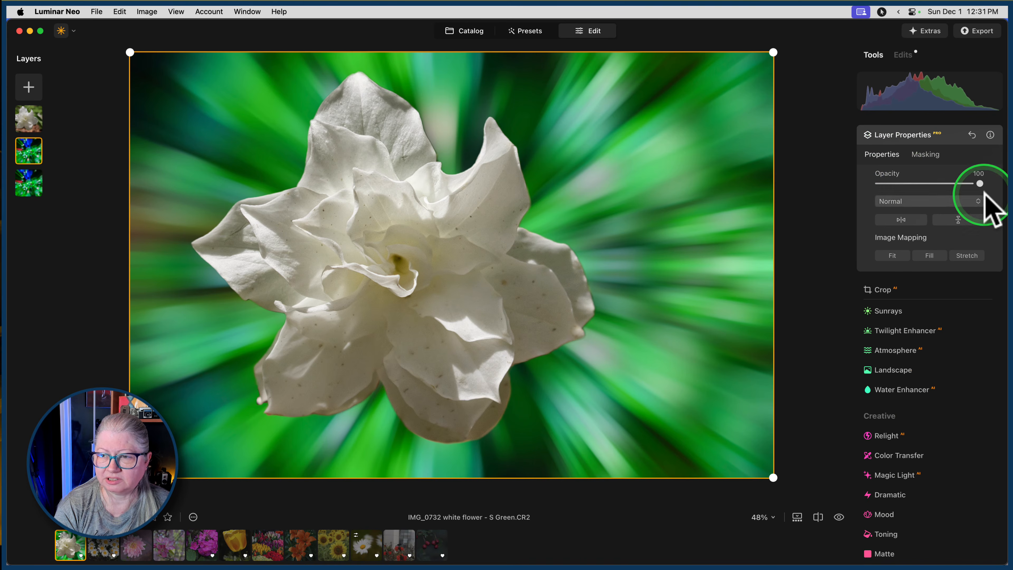
drag(981, 183, 1002, 196)
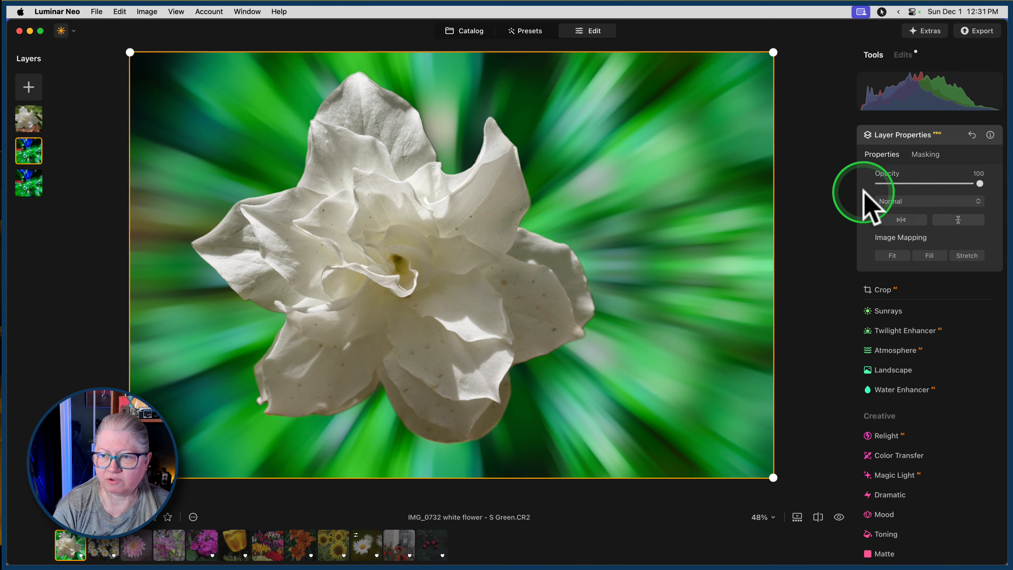
click(924, 154)
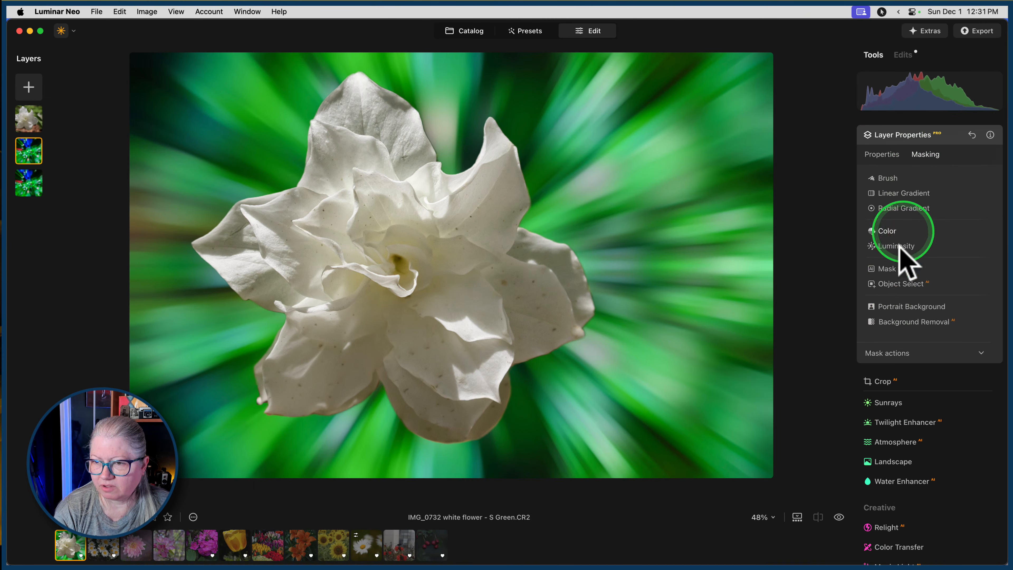
click(889, 352)
click(922, 373)
Mask the background copy with a new top-to-bottom linear gradient through the flower's middle, tilted up to the right, and close the layer properties.
click(896, 195)
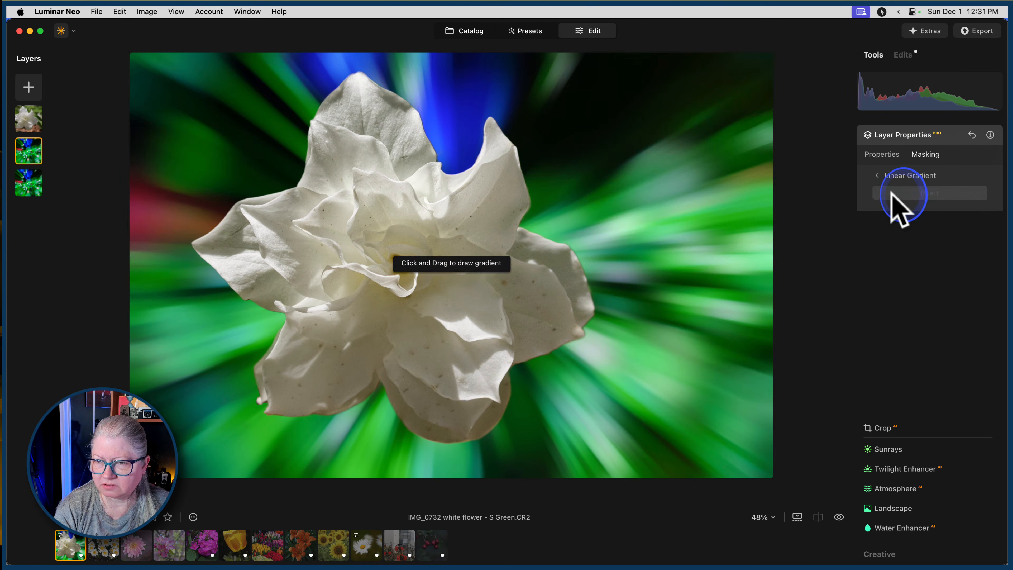
drag(486, 97, 502, 301)
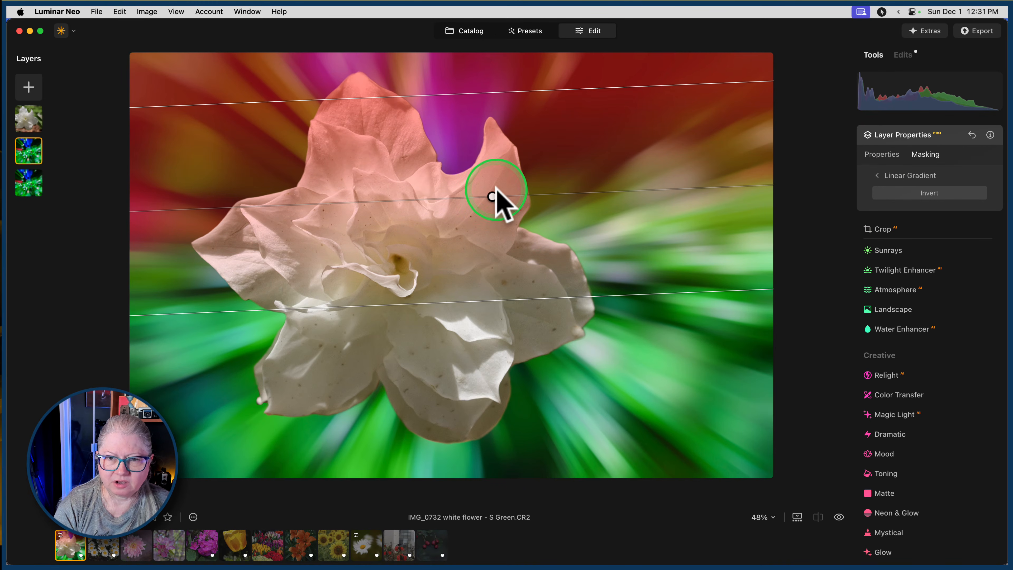
drag(495, 196, 481, 247)
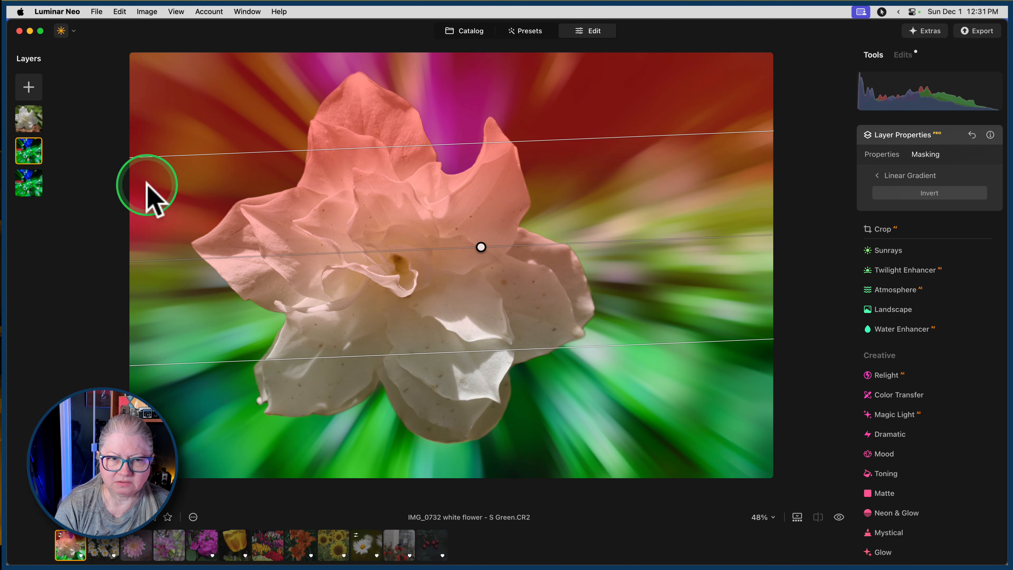
drag(721, 237, 758, 205)
click(886, 175)
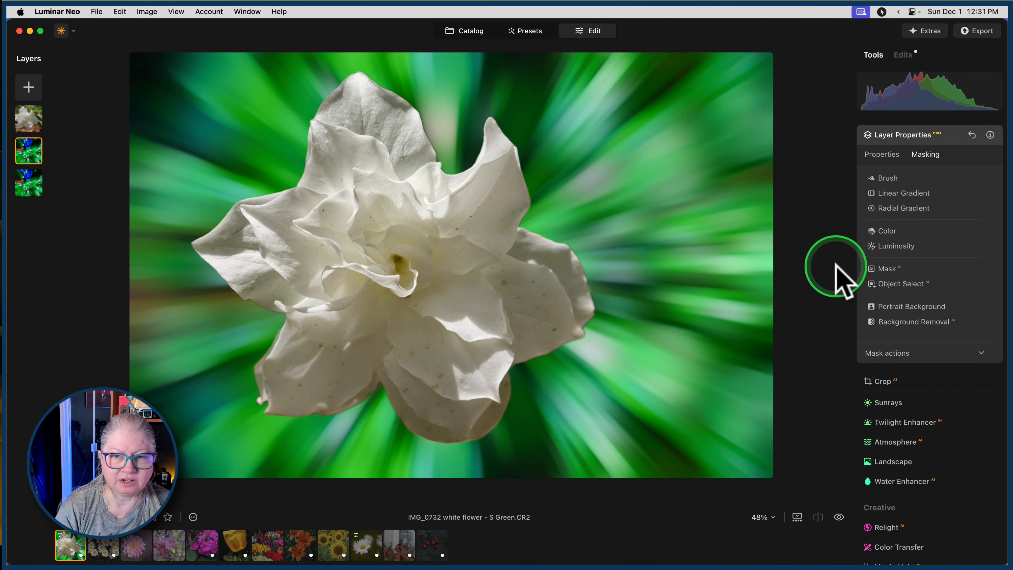
click(946, 137)
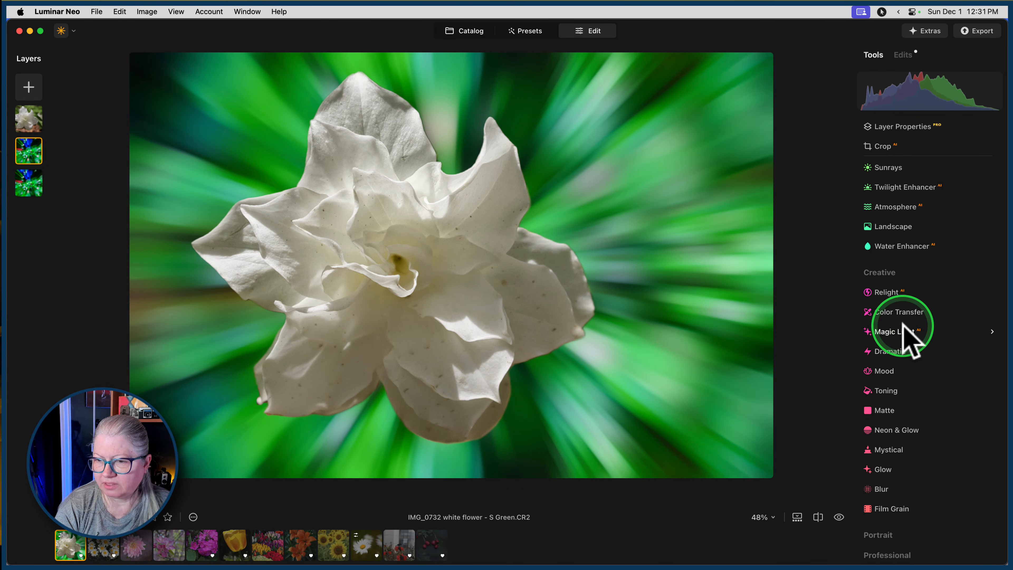
scroll(905, 336, up, 8)
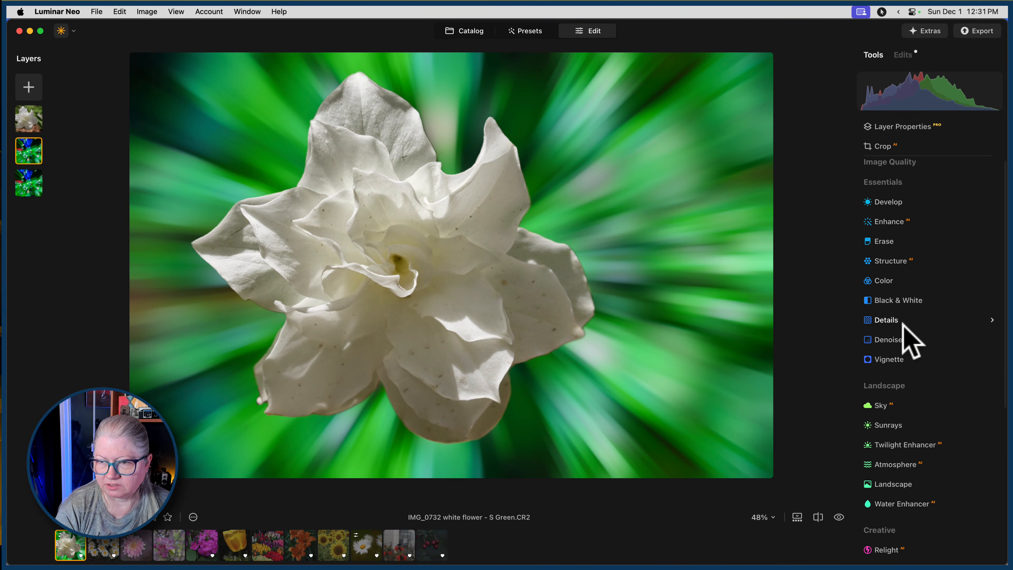
scroll(903, 323, up, 1)
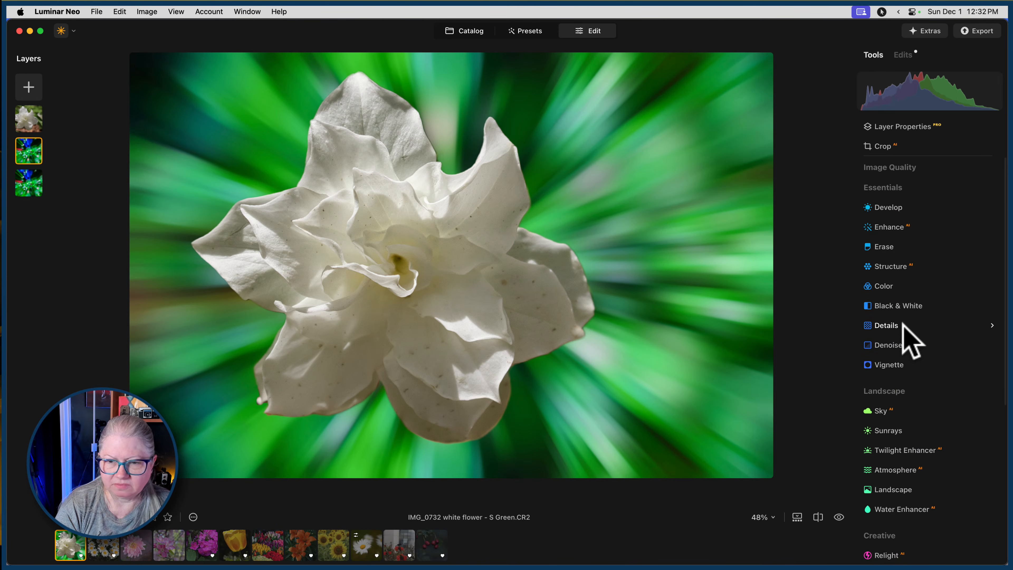
scroll(905, 335, down, 3)
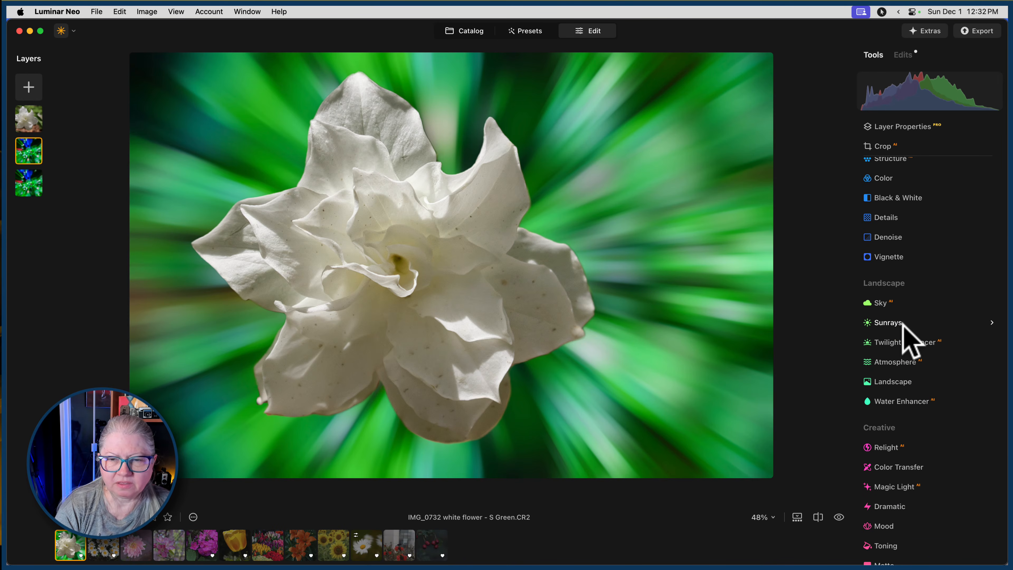
Apply a Twisted blur with Amount 100 to the cut-out flower layer.
click(29, 120)
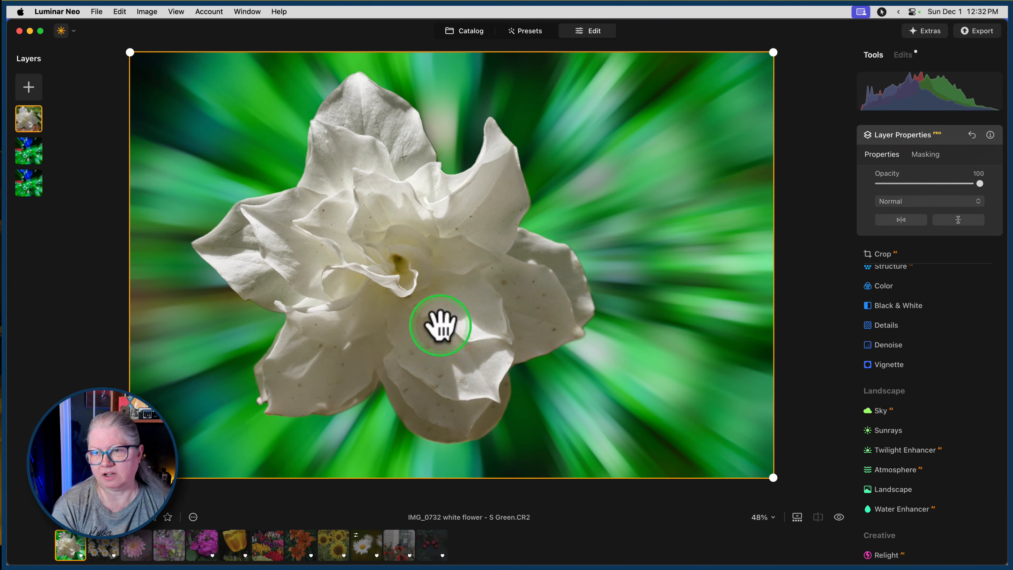
click(941, 136)
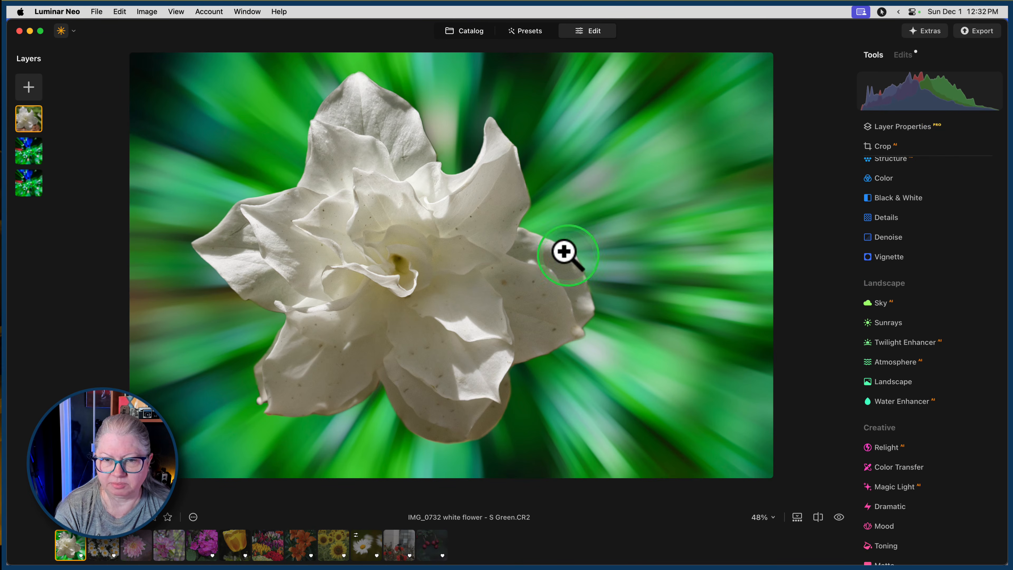
scroll(896, 361, down, 5)
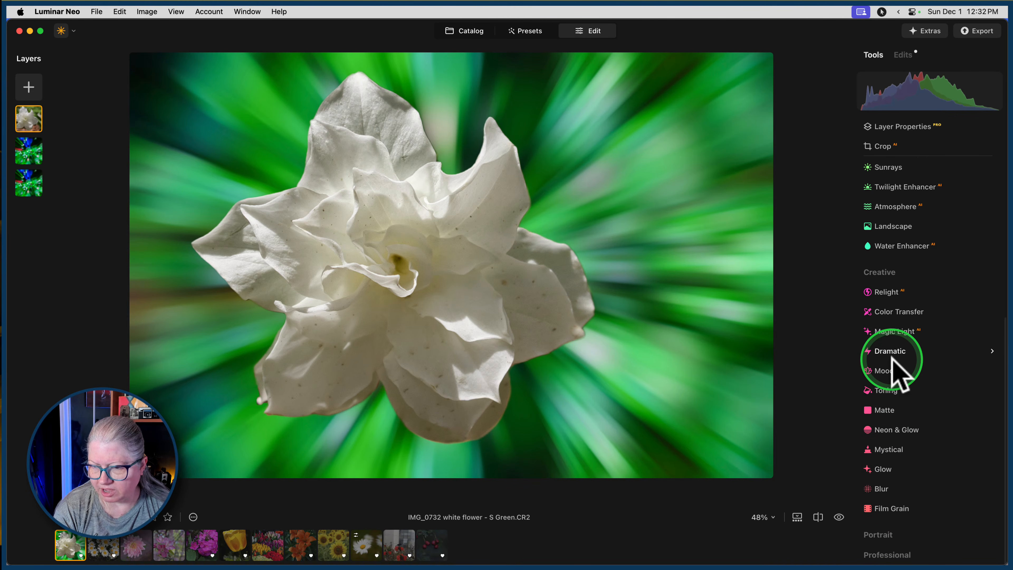
click(881, 487)
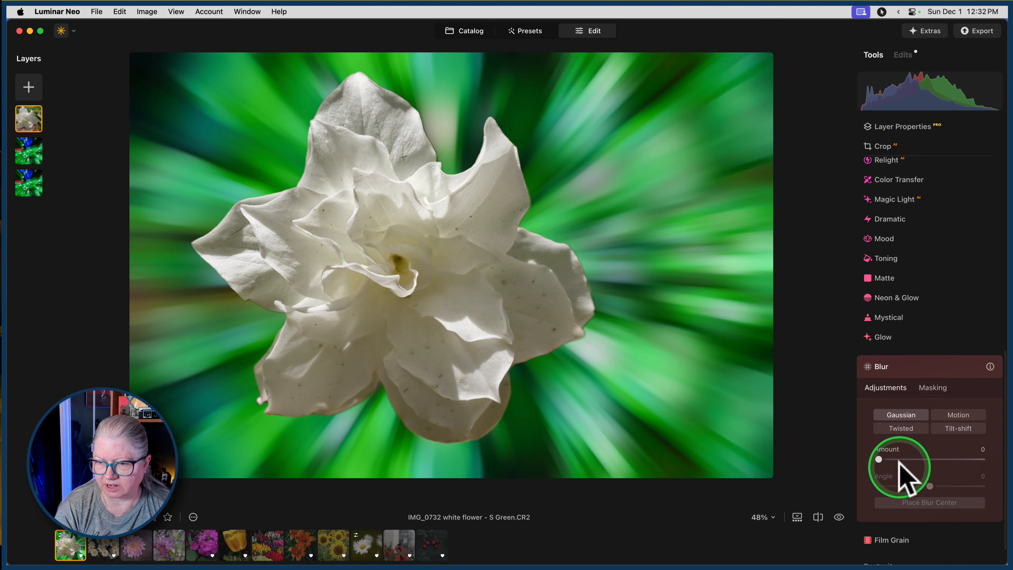
click(901, 428)
drag(877, 459, 997, 458)
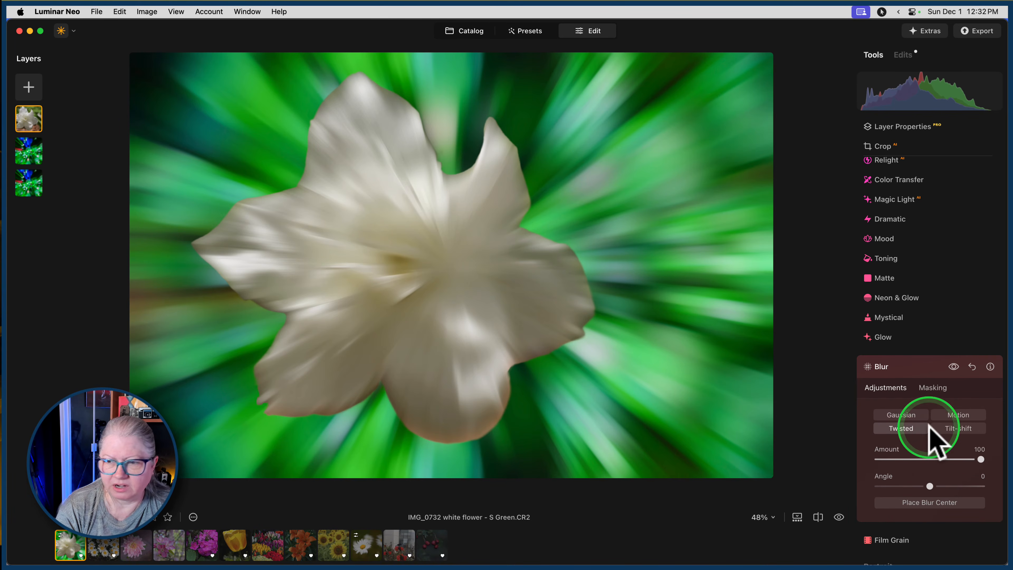
Draw a radial gradient mask for the flower's blur, centred on the blossom and enlarged to cover most of the petals.
click(929, 387)
click(890, 442)
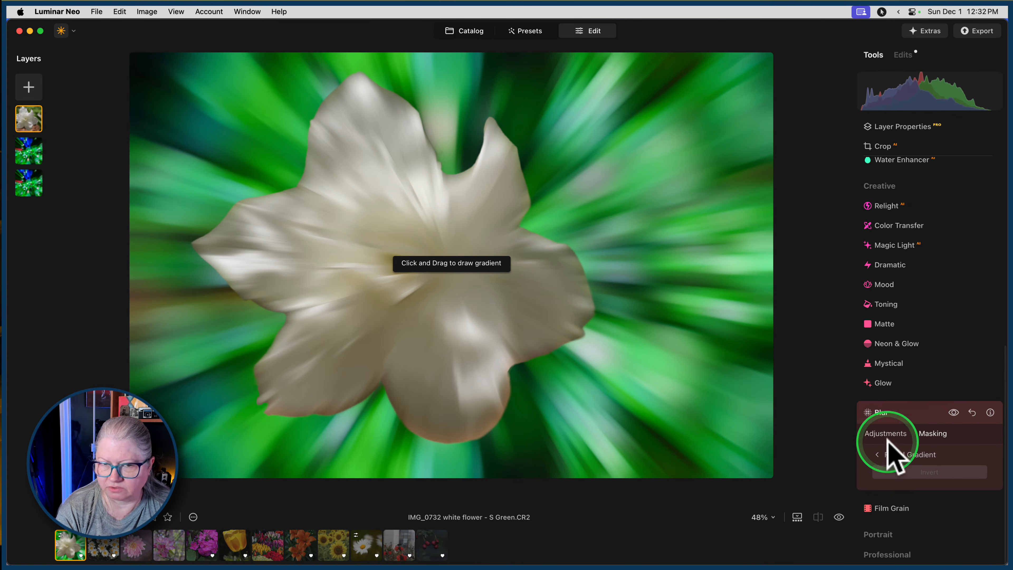
drag(390, 255, 443, 300)
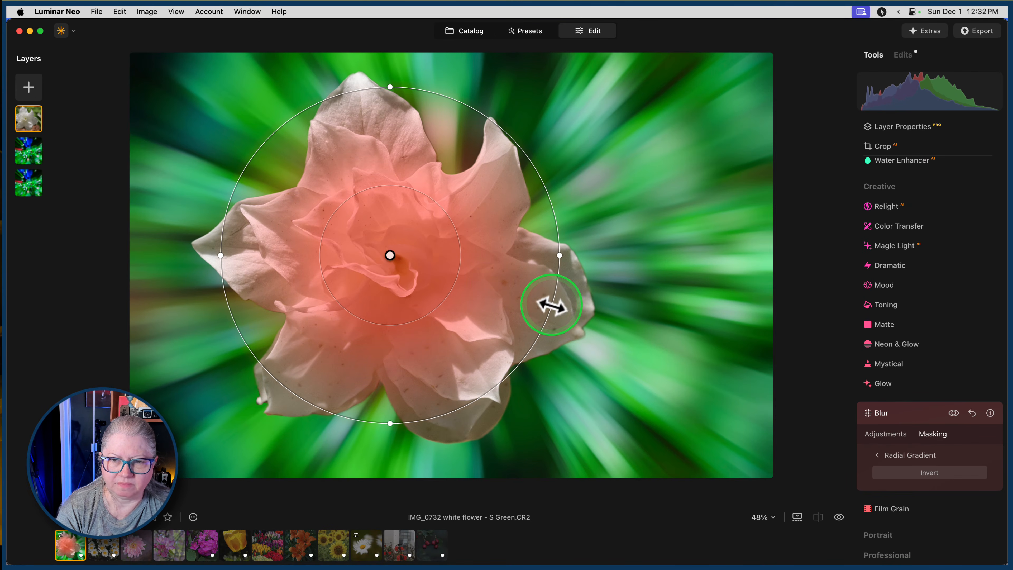
drag(550, 303, 502, 299)
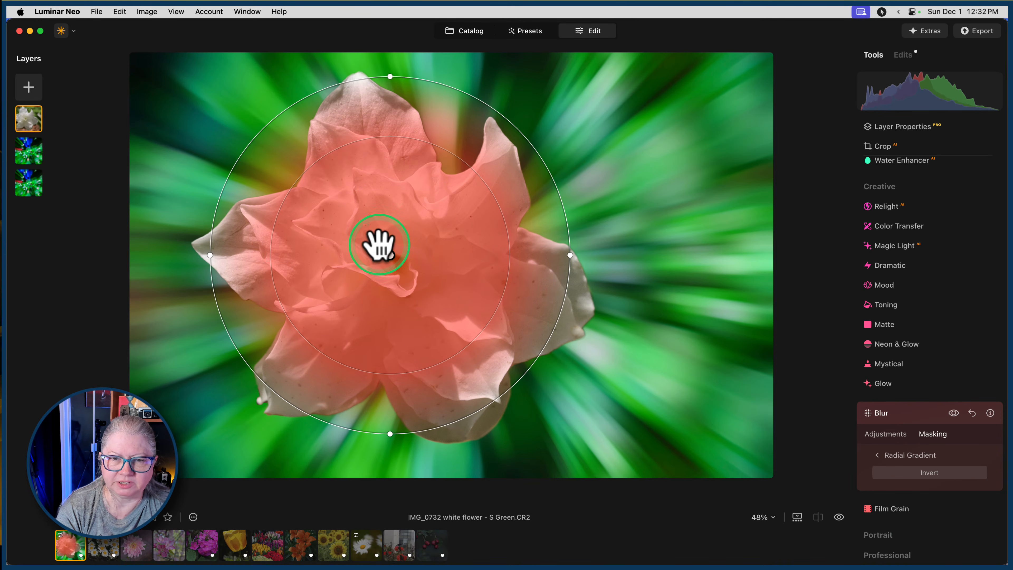
drag(391, 256, 396, 270)
drag(392, 278, 385, 273)
drag(502, 299, 516, 302)
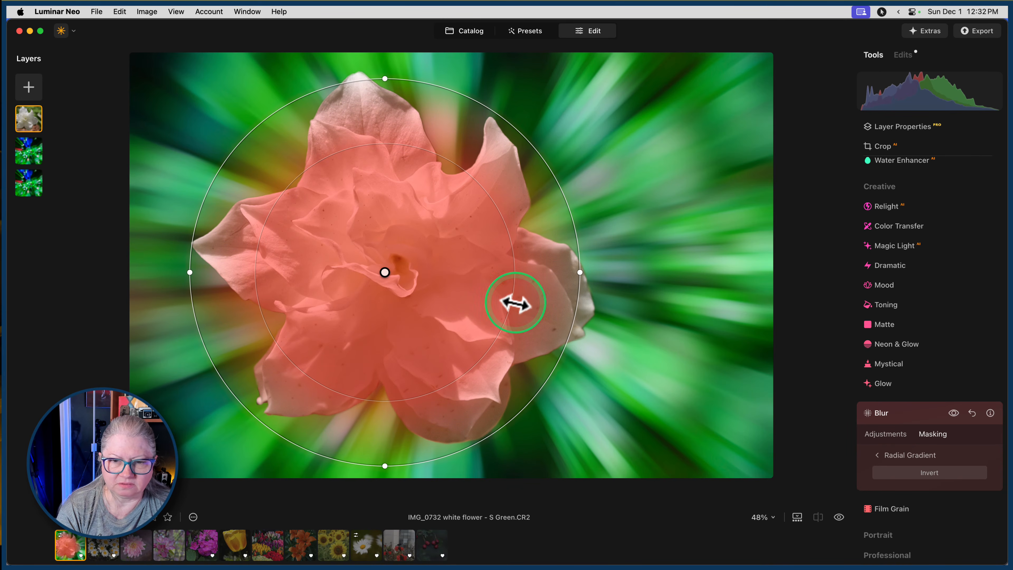
Invert the radial blur mask and fine-tune its size so only the outer petal tips are blurred.
click(902, 472)
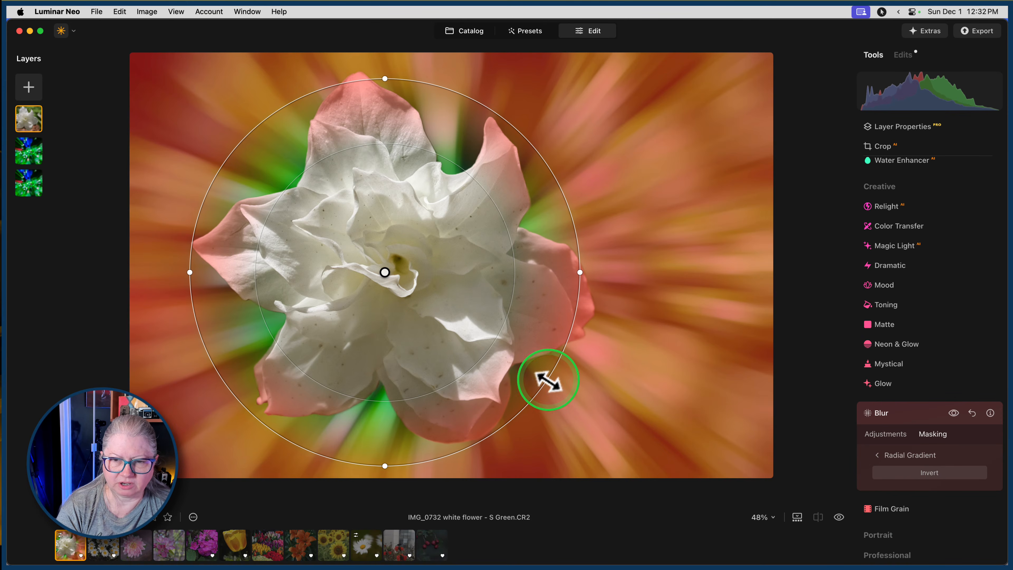
drag(493, 337, 495, 342)
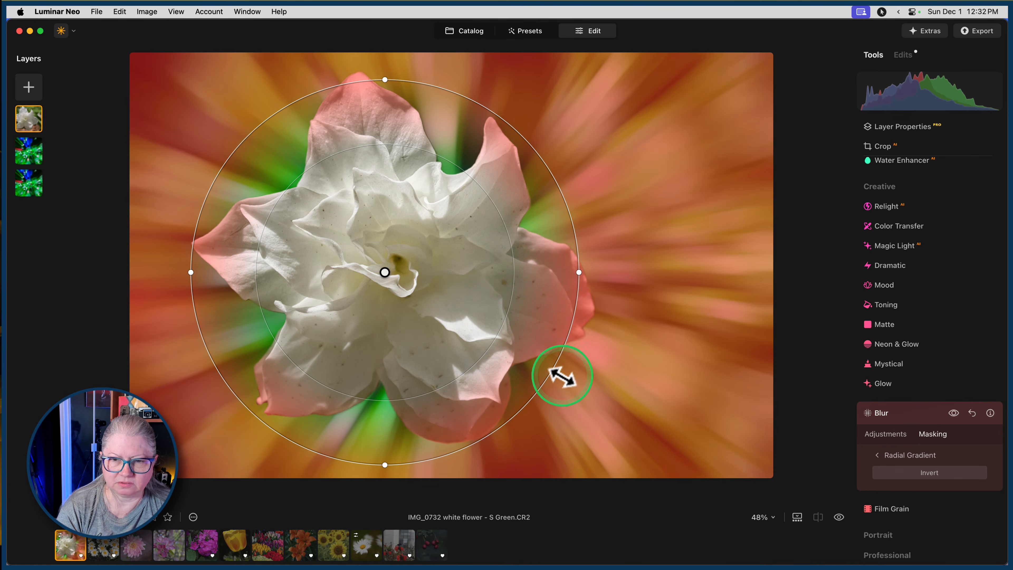
drag(554, 371, 501, 344)
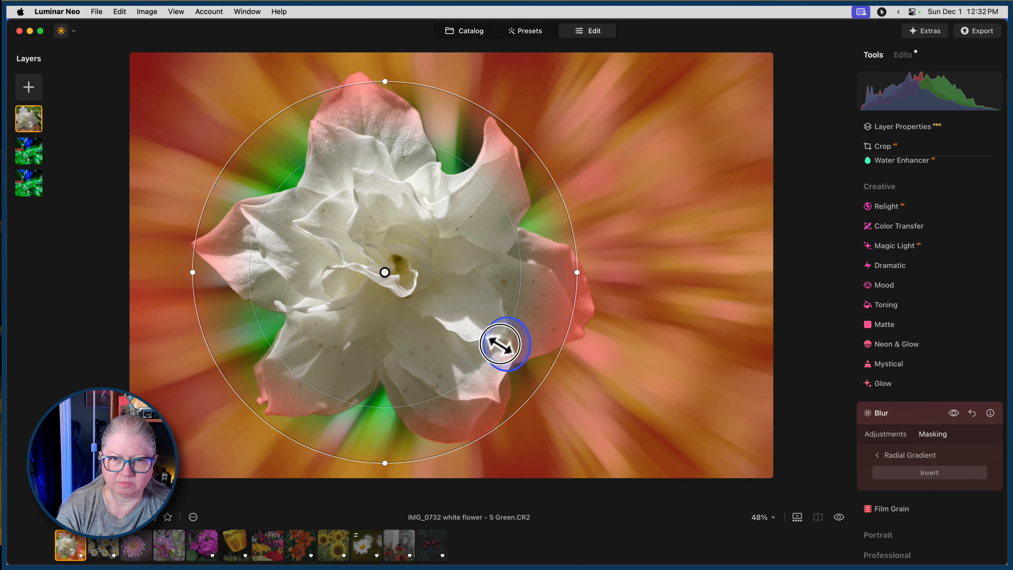
click(882, 455)
click(886, 394)
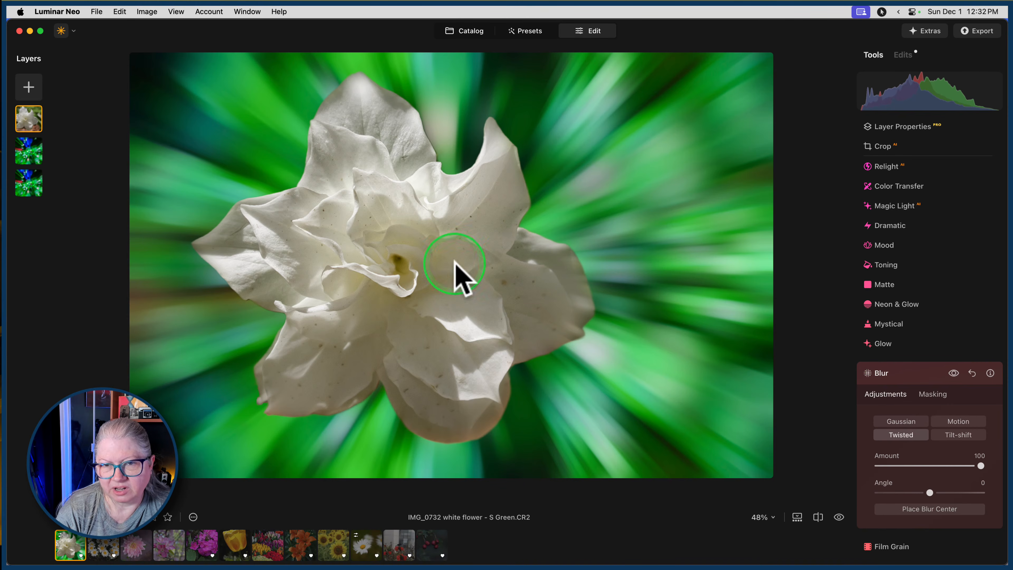
Clear the radial gradient mask from the flower's blur.
click(932, 394)
click(892, 481)
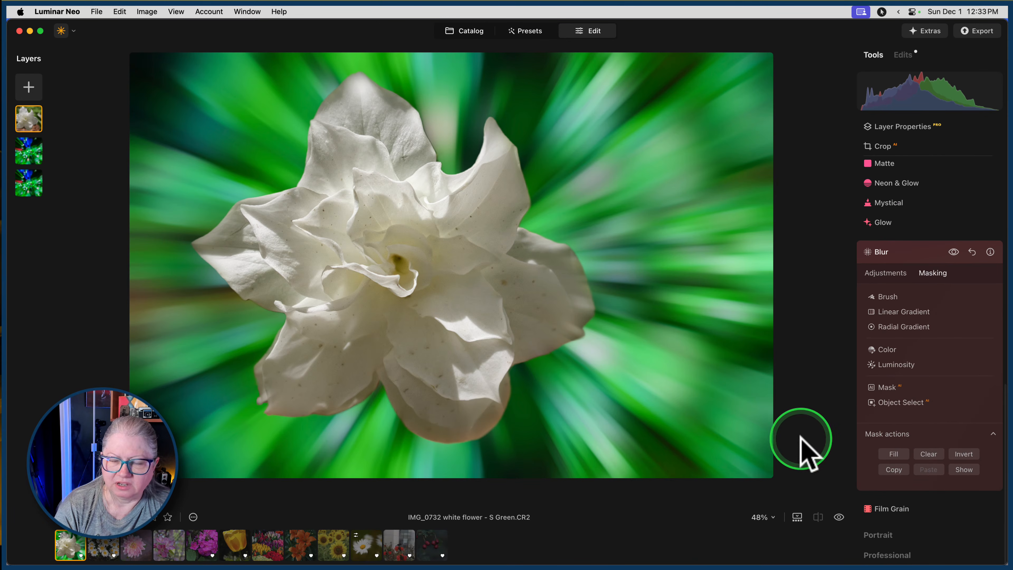
click(929, 454)
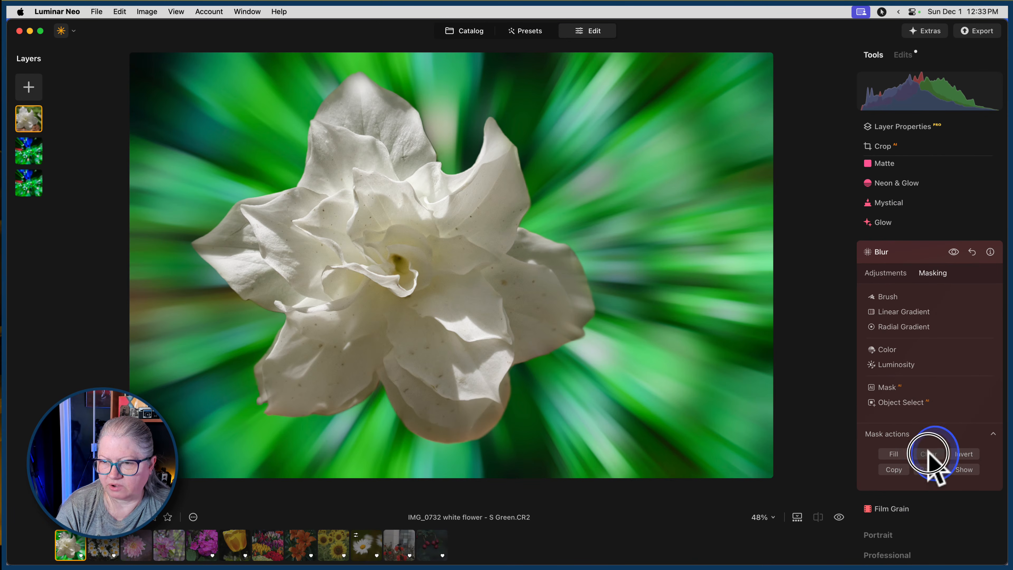
Draw a smaller radial gradient blur mask on the flower's heart, invert it and shift its centre slightly down.
click(902, 327)
drag(402, 255, 452, 287)
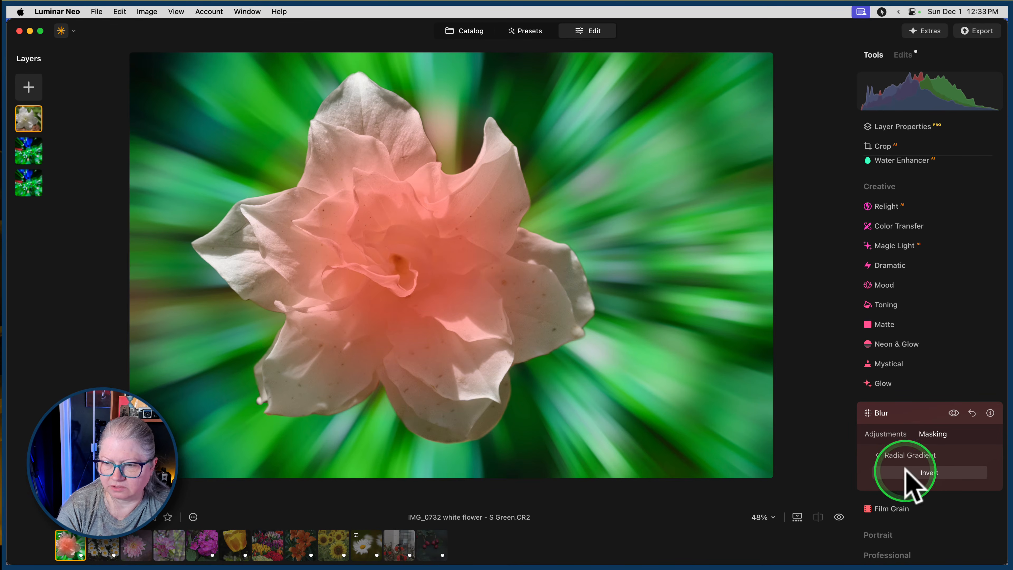
click(913, 474)
drag(399, 256, 394, 273)
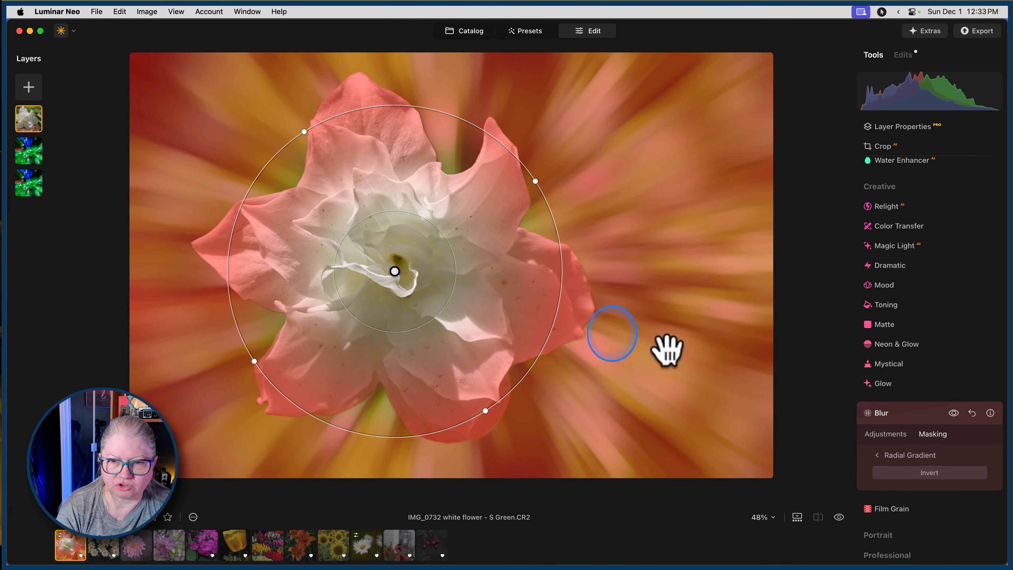
Return from masking to the flower blur's adjustments and close the Blur tool.
click(890, 434)
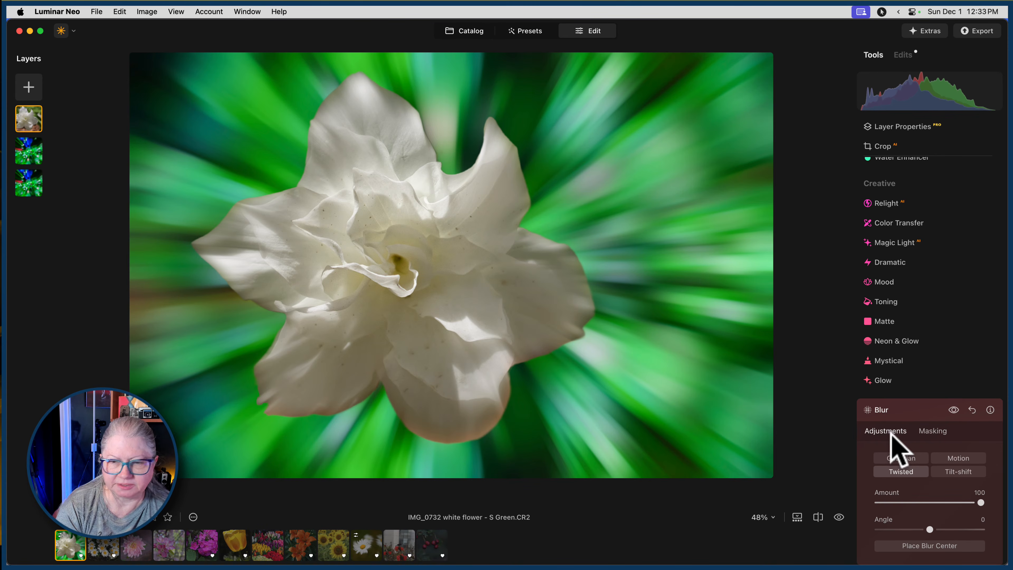
click(905, 413)
scroll(886, 269, up, 4)
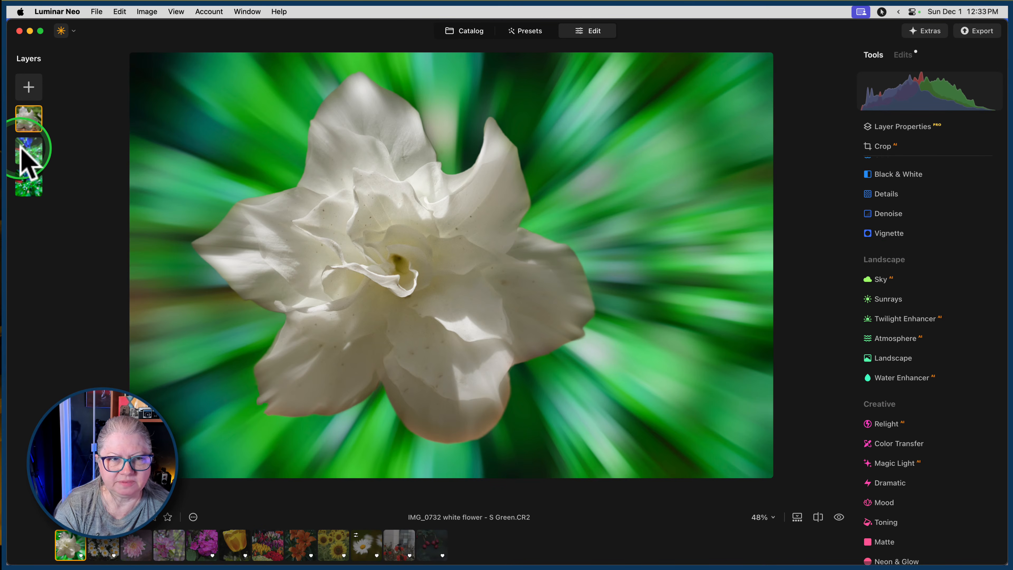
Apply the Sepia LUT from the Creative group to the middle background layer with the Mood tool.
click(28, 151)
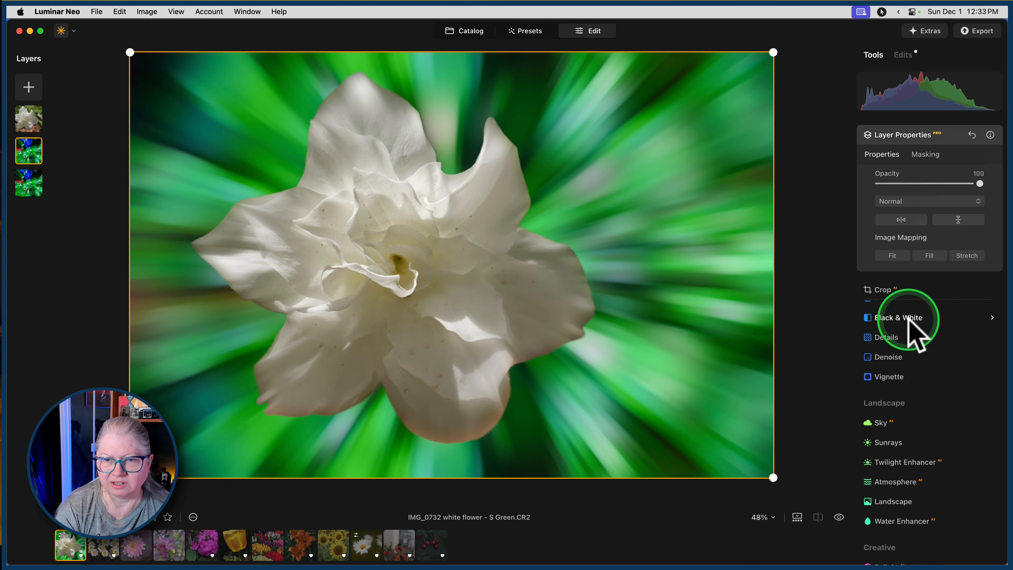
scroll(911, 314, down, 10)
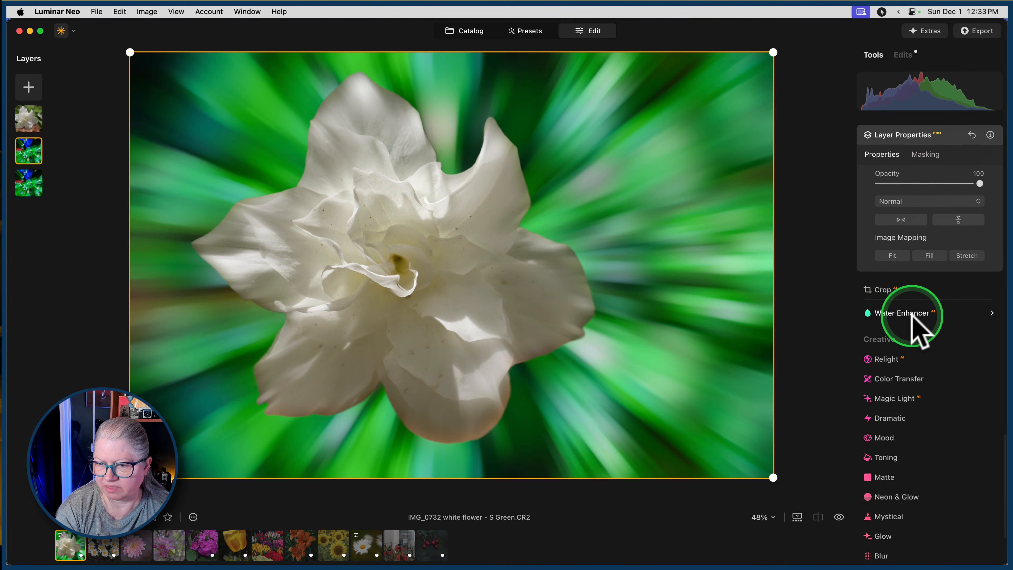
click(875, 373)
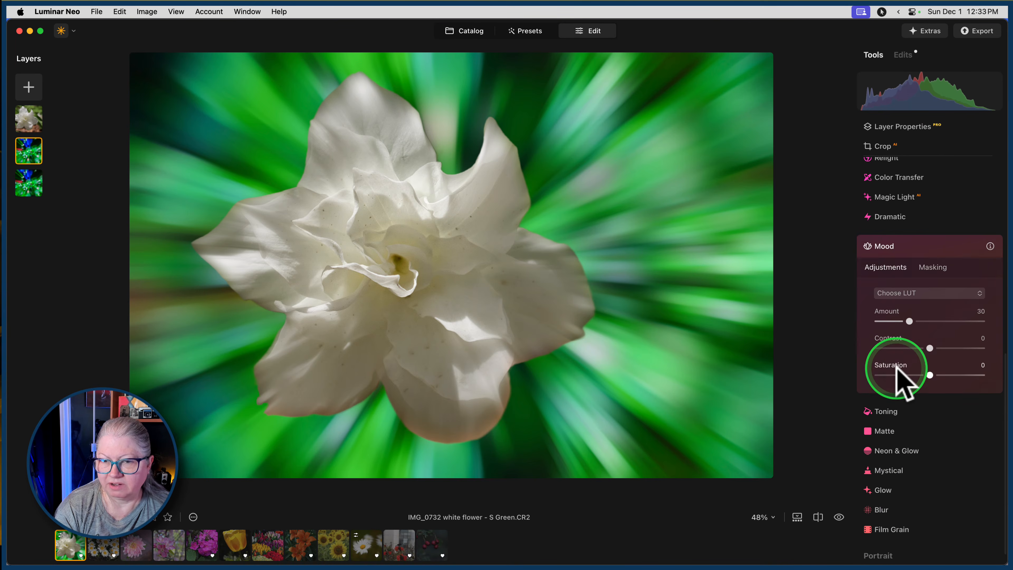
click(917, 293)
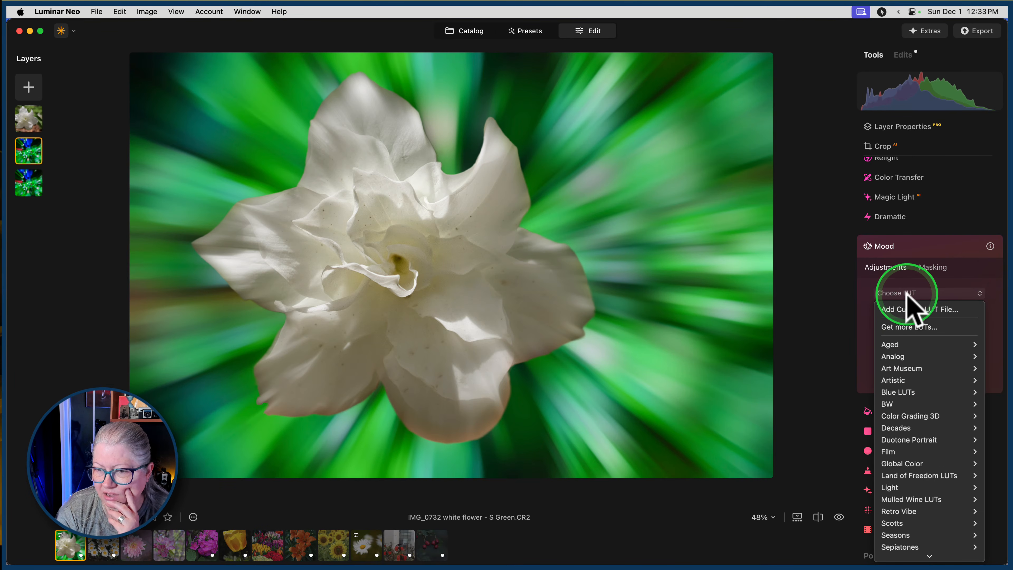
mouse_move(903, 430)
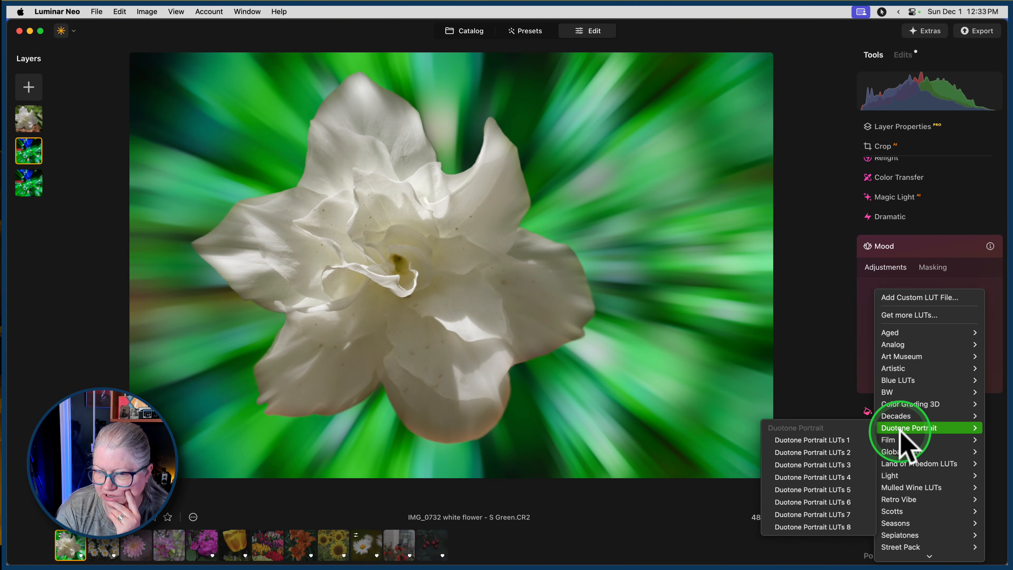
mouse_move(903, 370)
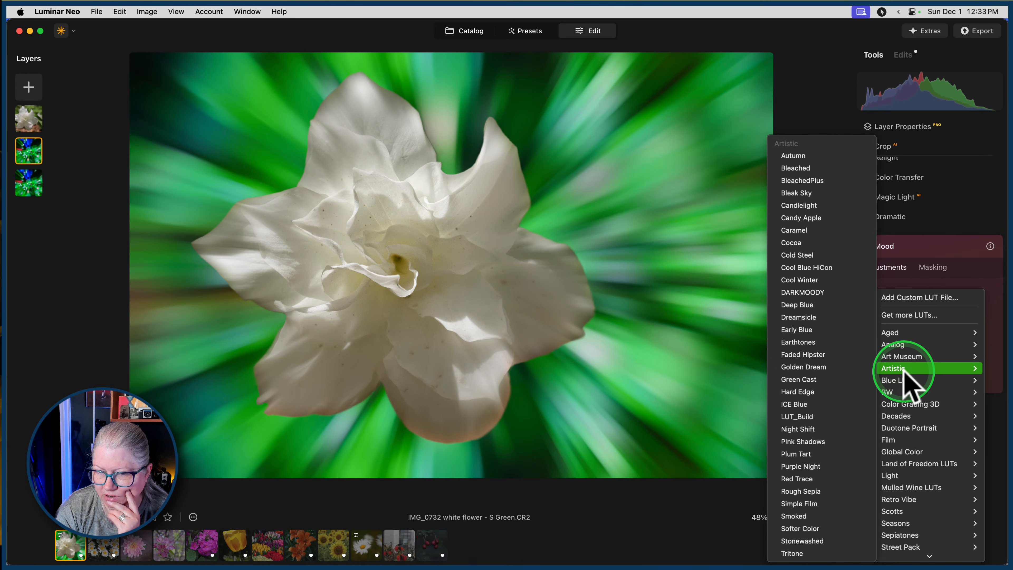
scroll(905, 377, down, 3)
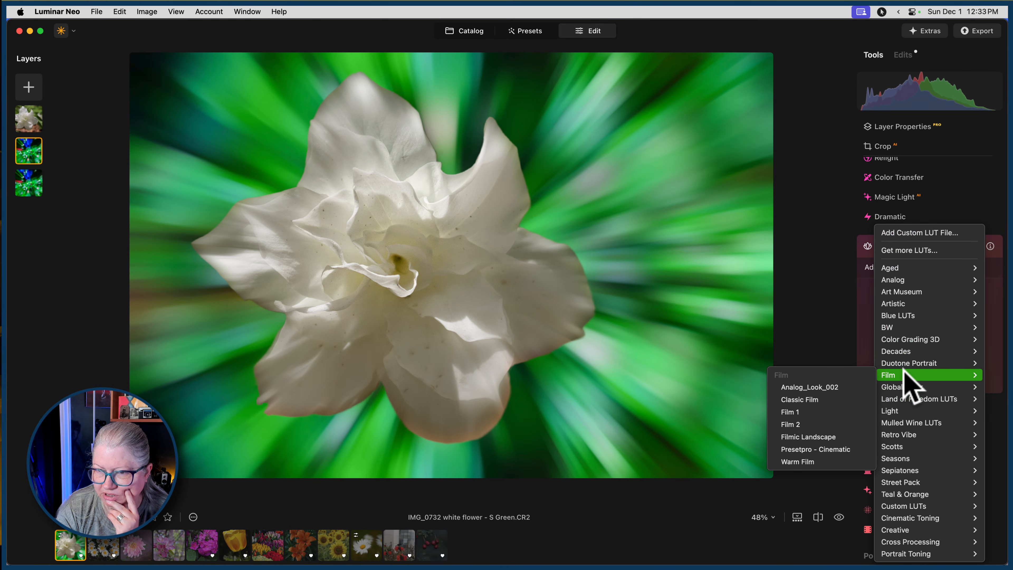
click(899, 531)
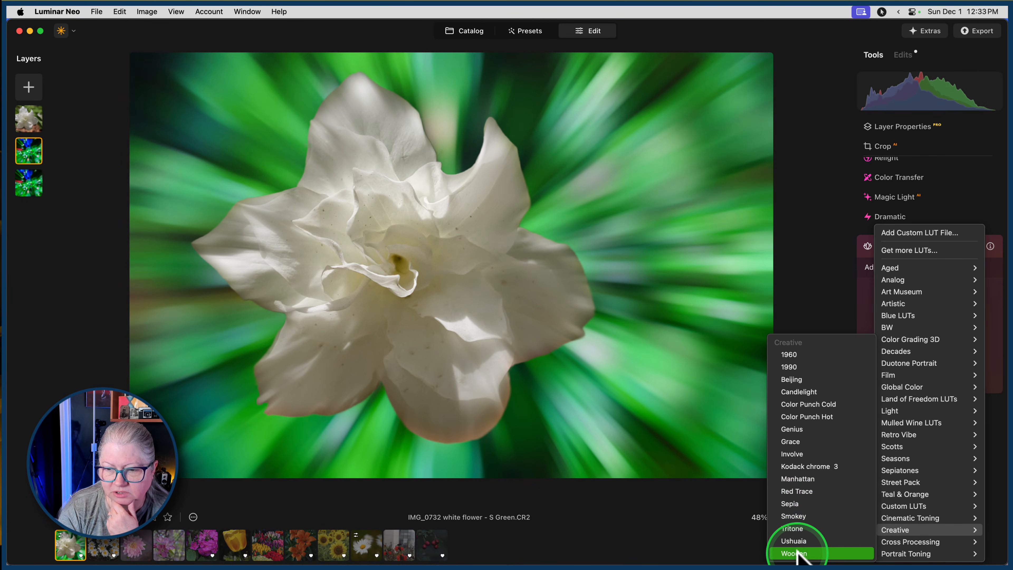
click(791, 504)
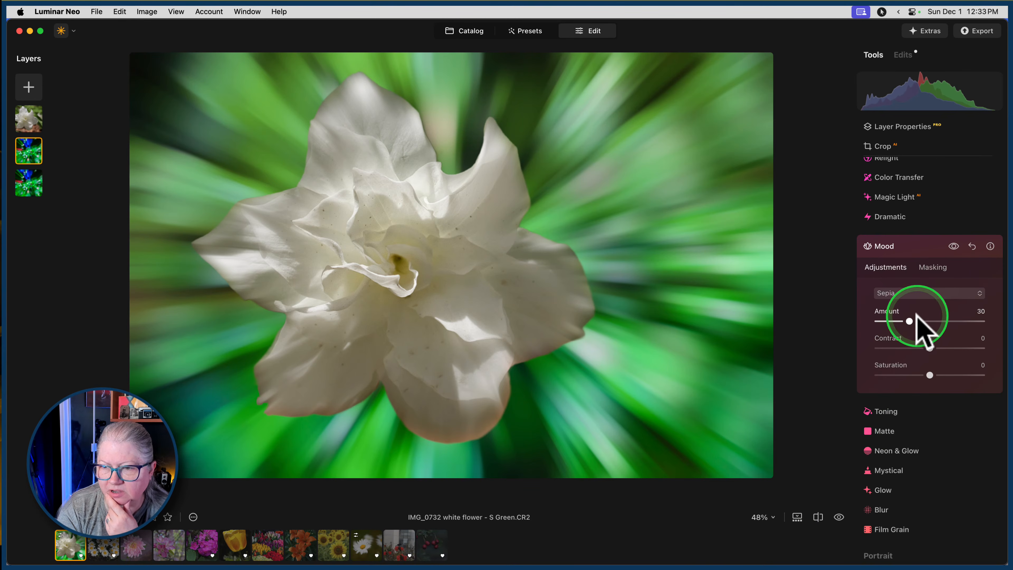
Set the middle layer's Mood amount to 40 and saturation to -20, and close the tool.
mouse_move(910, 322)
mouse_down()
mouse_move(945, 328)
mouse_move(871, 318)
mouse_move(910, 317)
mouse_up()
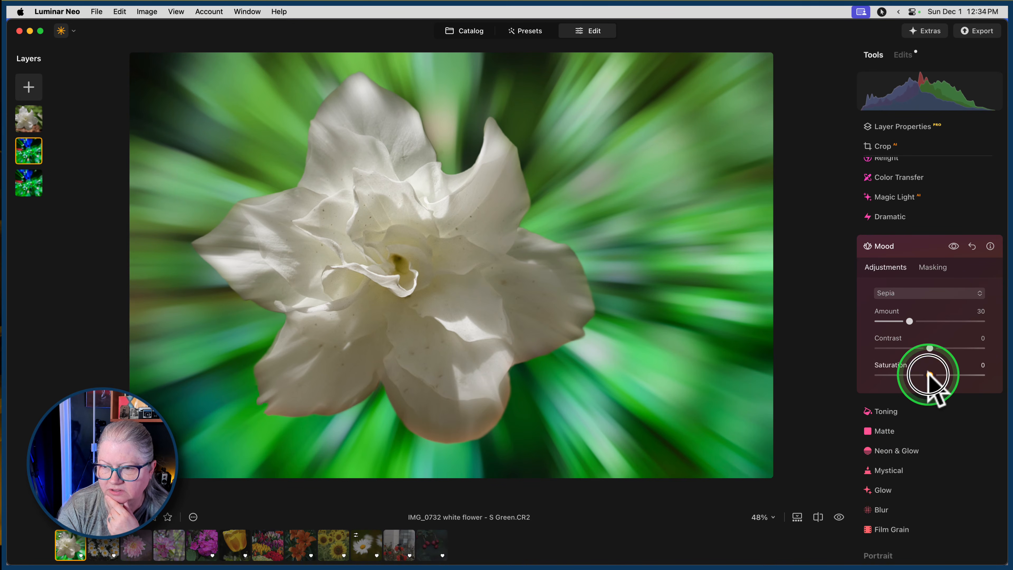
drag(930, 376, 920, 375)
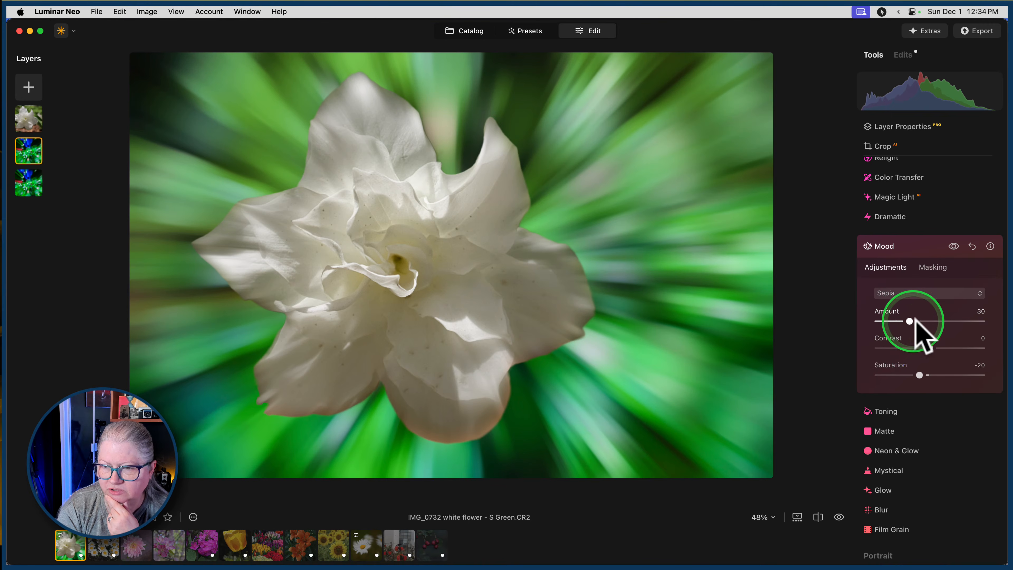
drag(911, 322, 920, 321)
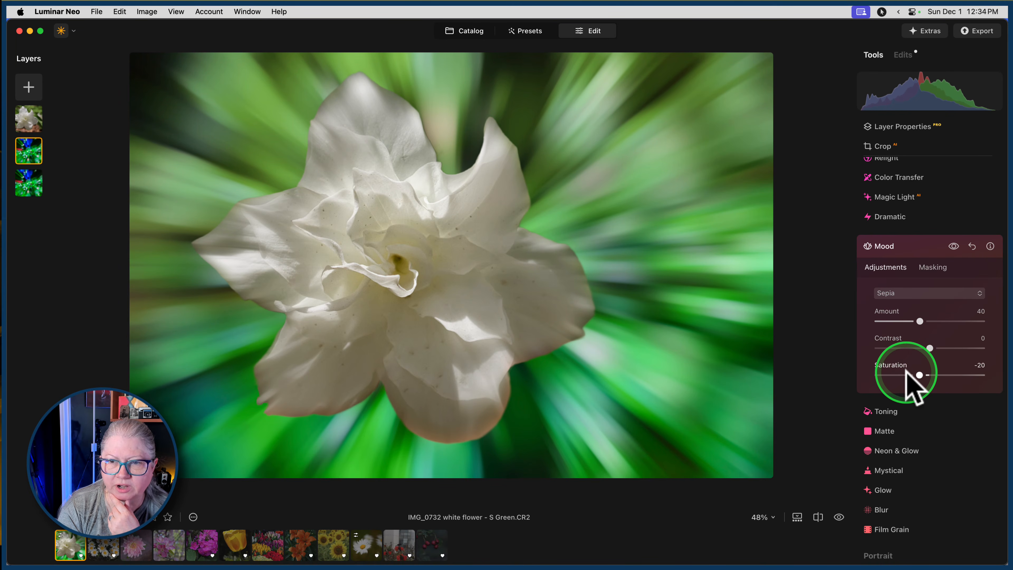
click(918, 247)
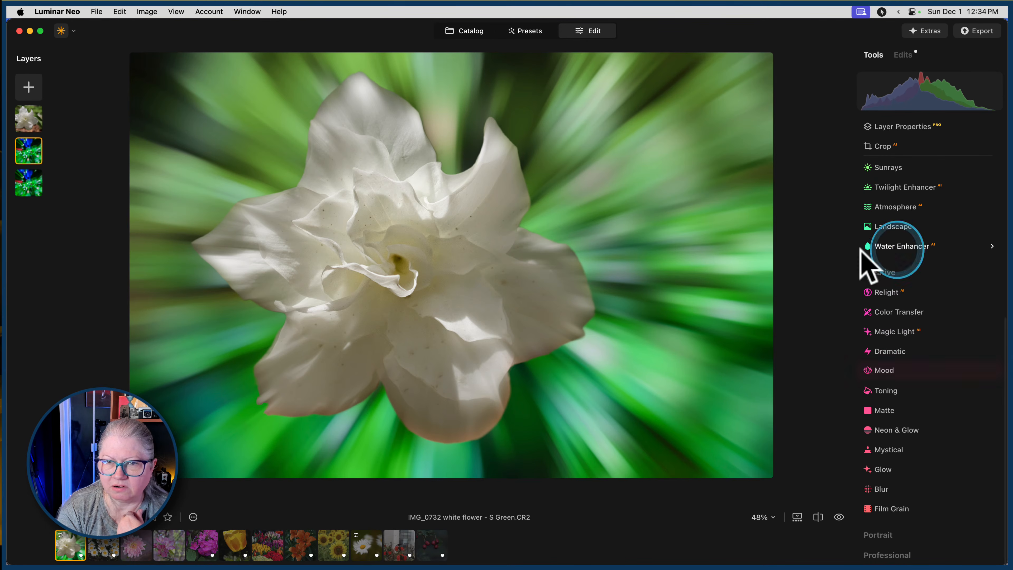
Apply the Creative group's Sepia LUT to the bottom background layer with the Mood tool.
click(26, 182)
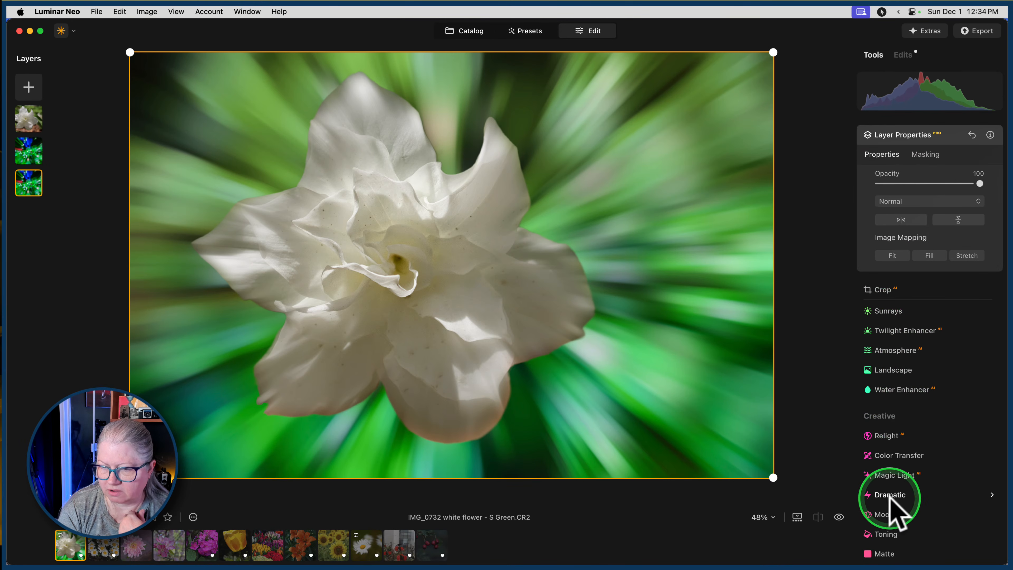
click(890, 512)
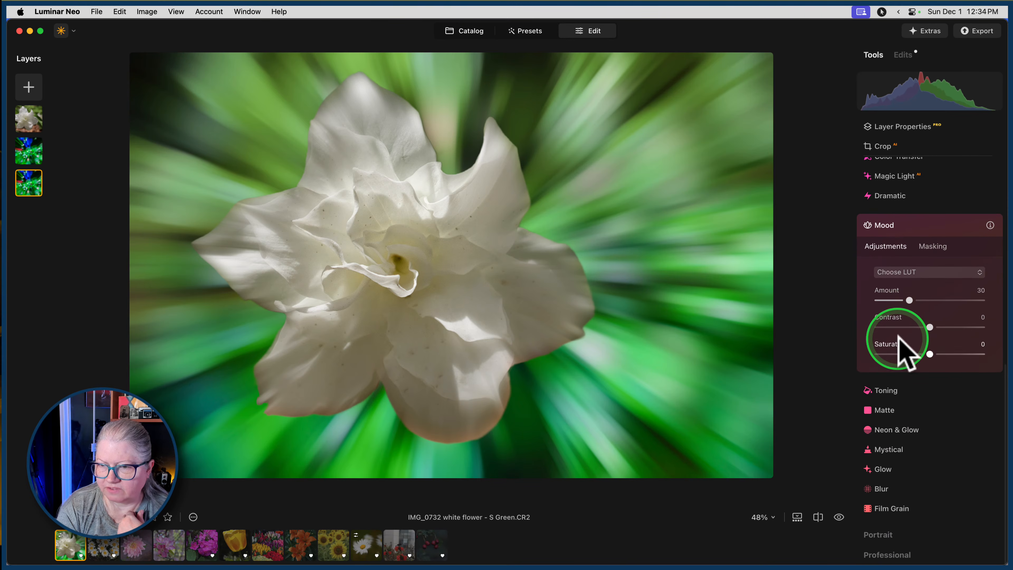
click(927, 273)
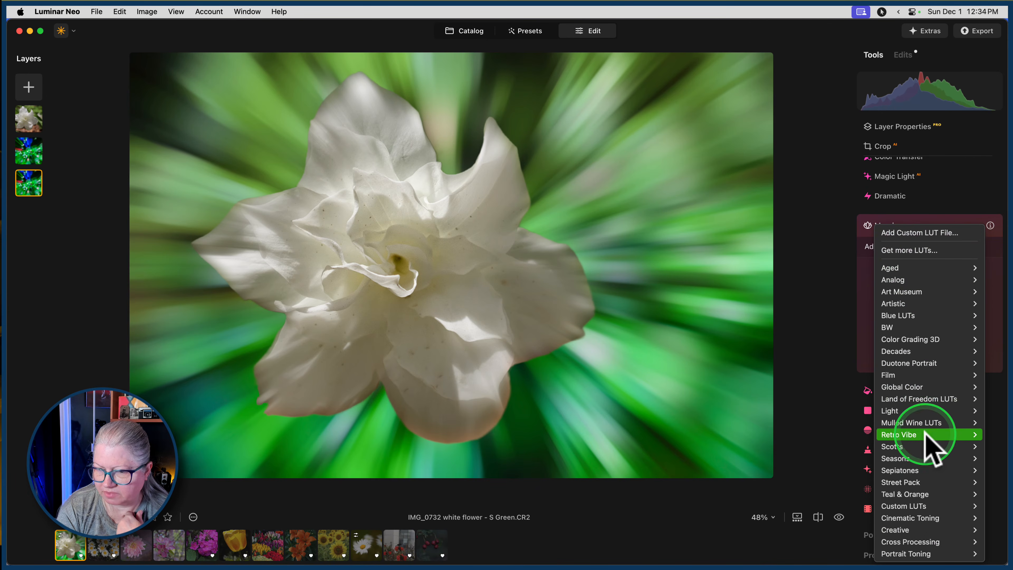
mouse_move(900, 531)
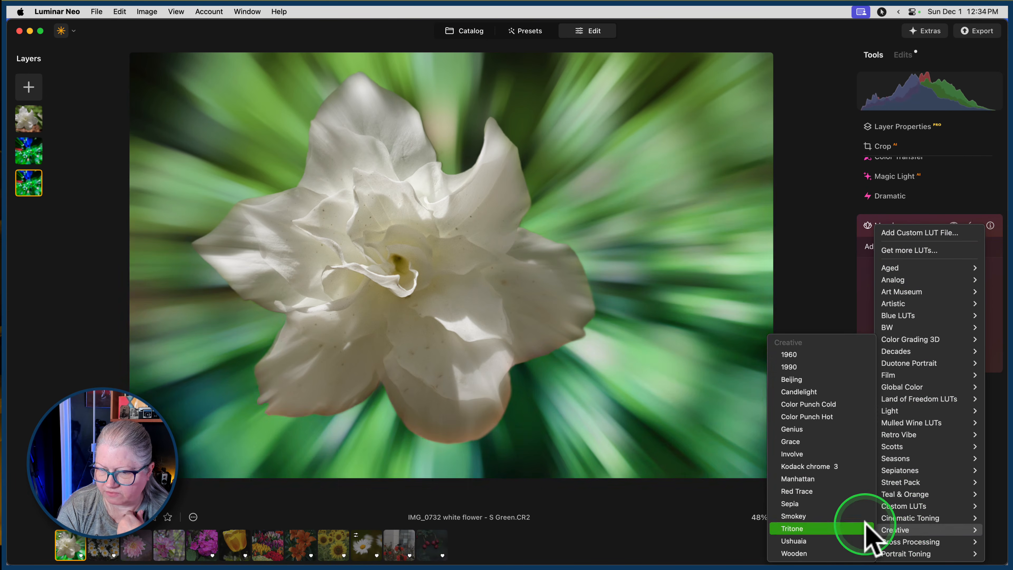
click(818, 504)
Set the bottom layer's Mood amount to 40 and saturation to -20, and close the tool.
drag(930, 300, 914, 298)
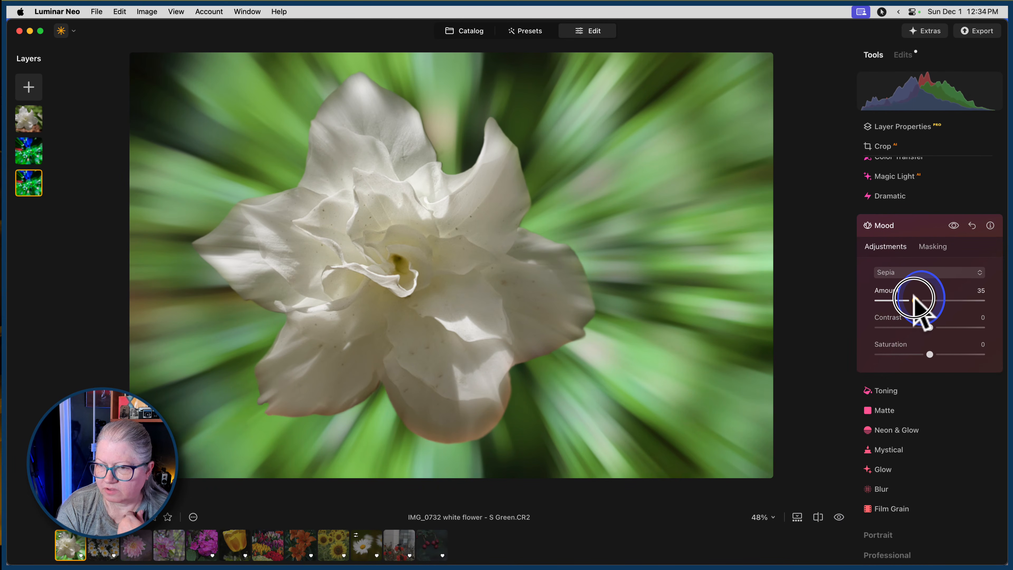
drag(930, 354, 919, 354)
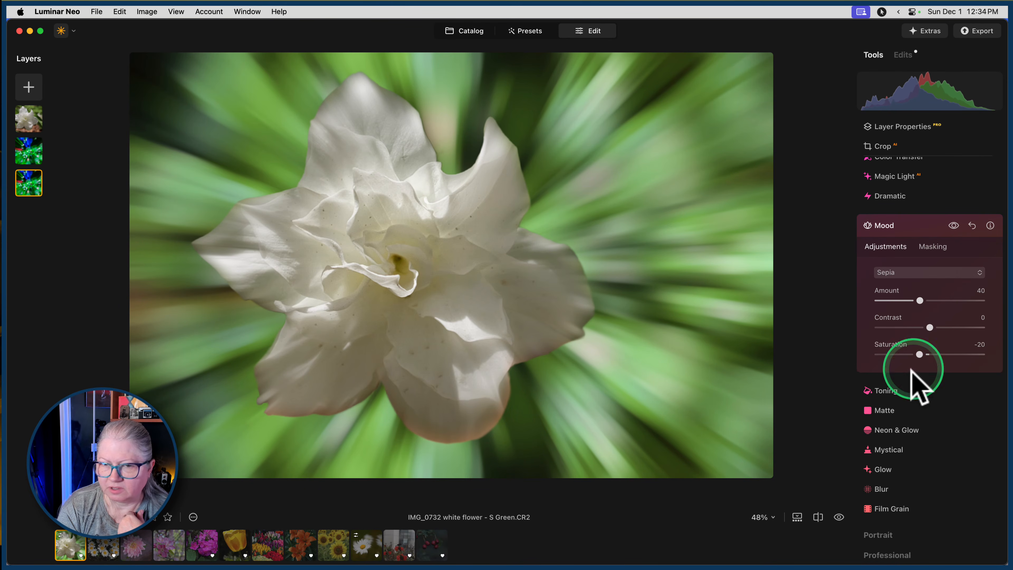
click(913, 231)
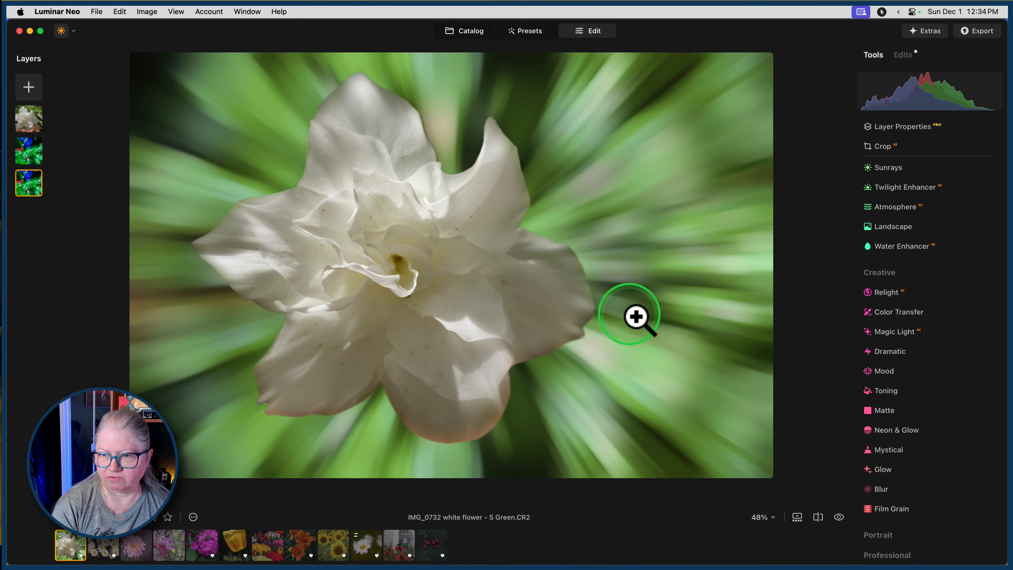
Adjust the bottom layer's red HSL saturation with the Color tool and lower its orange saturation.
scroll(912, 319, up, 6)
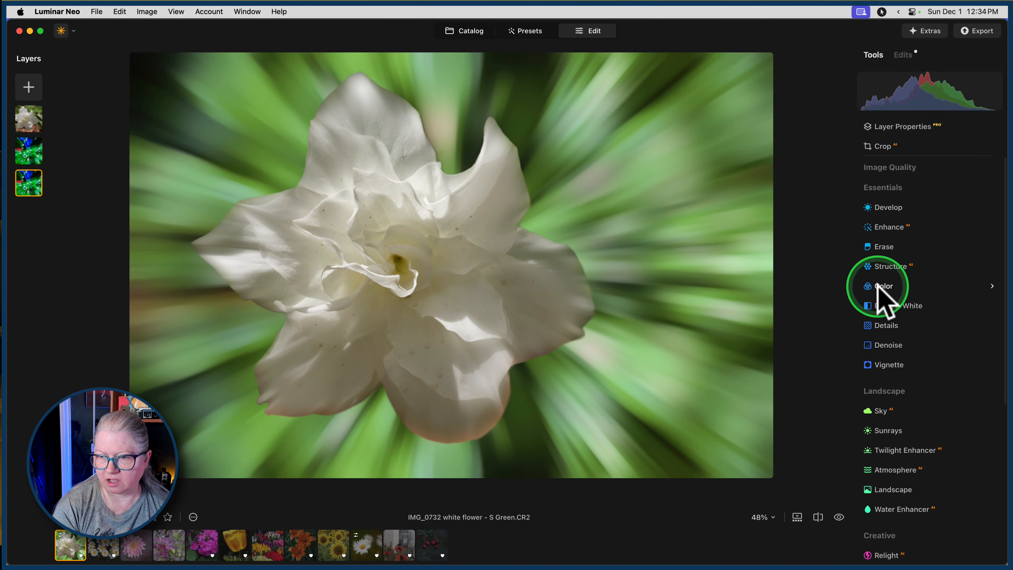
click(881, 286)
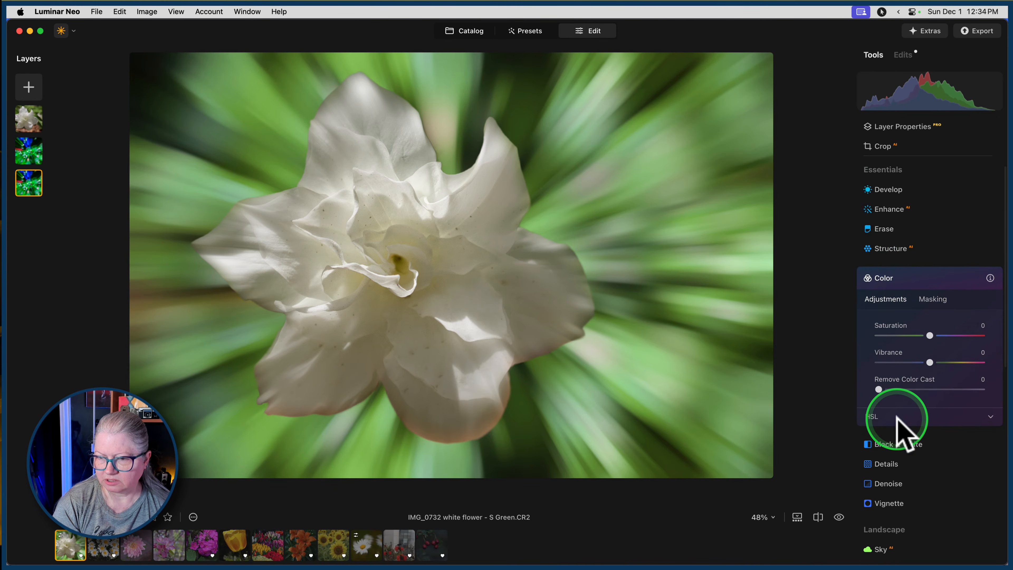
click(900, 427)
scroll(900, 399, down, 5)
click(904, 280)
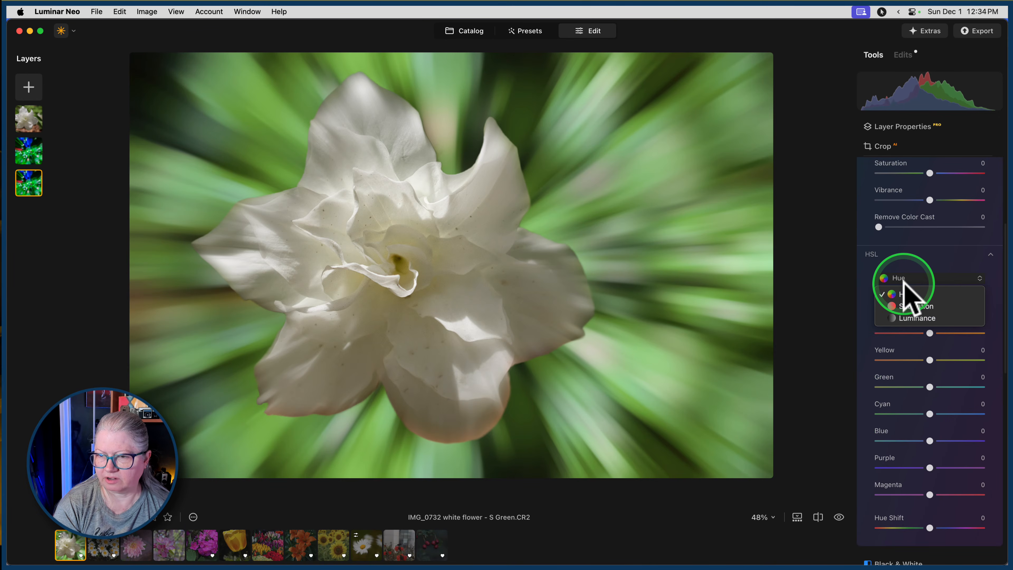
click(906, 306)
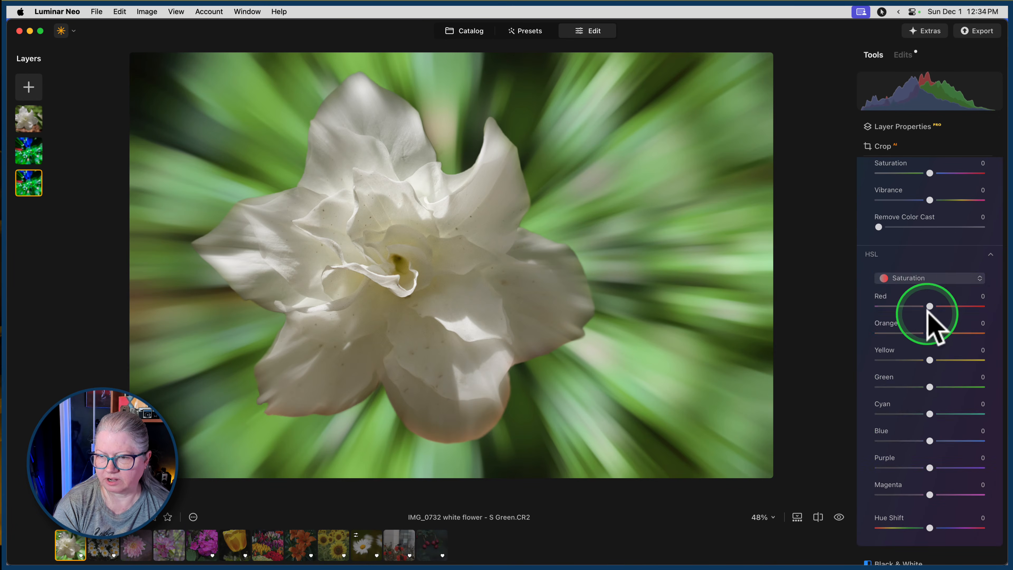
drag(931, 307, 818, 312)
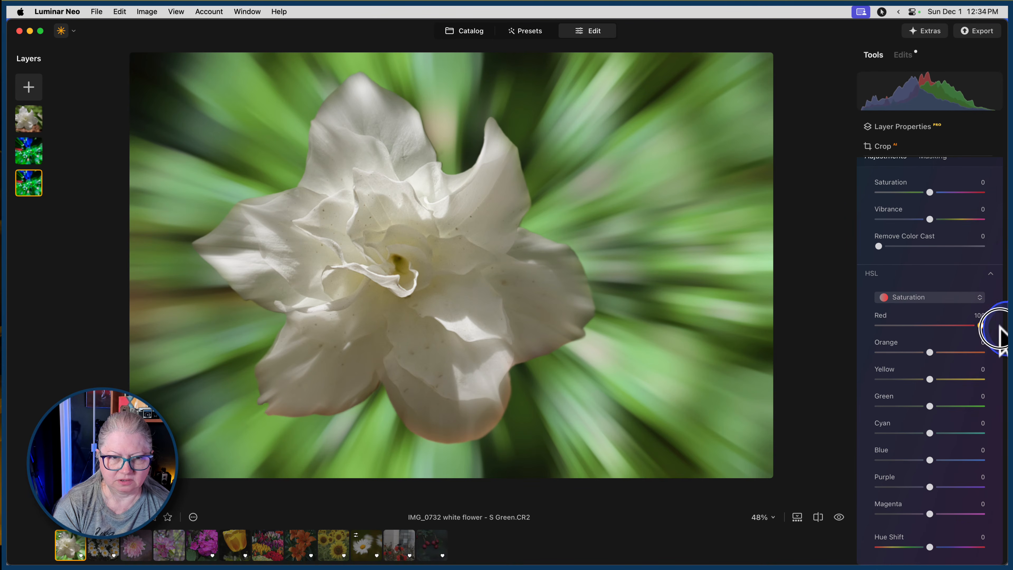
drag(930, 352, 918, 325)
Try shifting the red hue in the bottom layer's HSL settings, and close the Color tool.
click(910, 297)
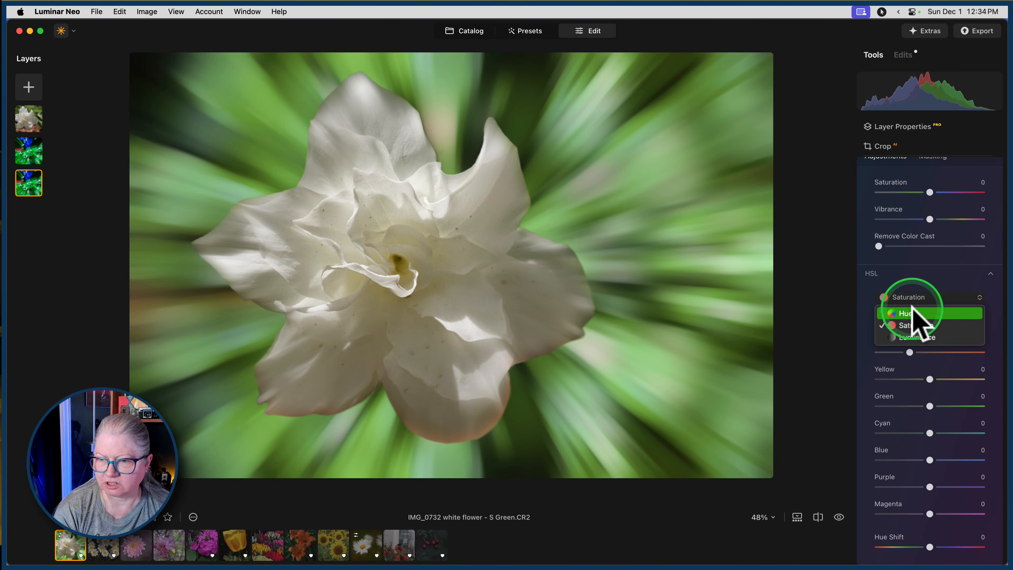
click(910, 313)
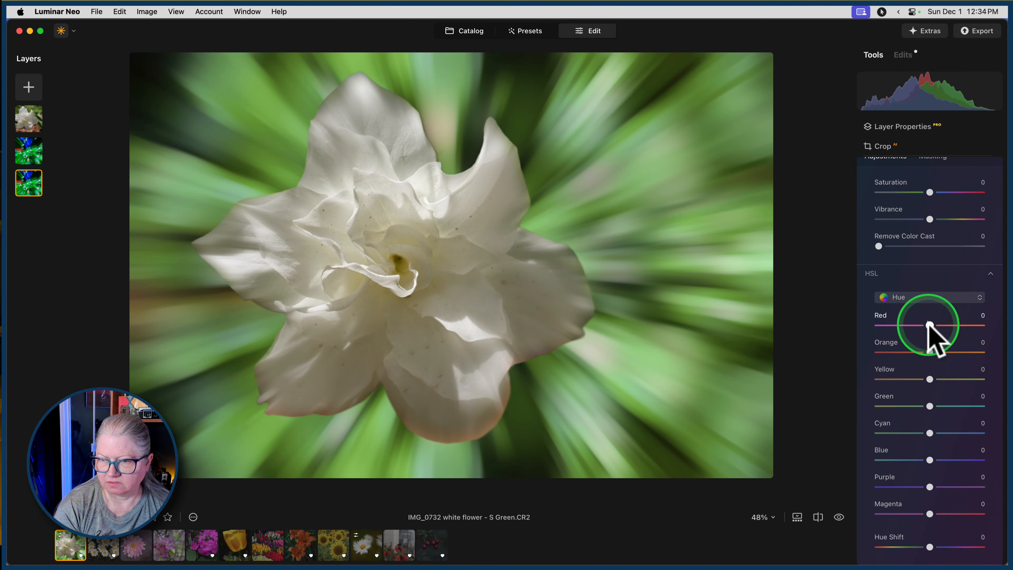
mouse_move(930, 325)
mouse_down()
mouse_move(842, 328)
mouse_move(1003, 328)
mouse_move(878, 335)
mouse_move(916, 344)
mouse_move(915, 335)
mouse_up()
scroll(916, 304, up, 5)
click(926, 298)
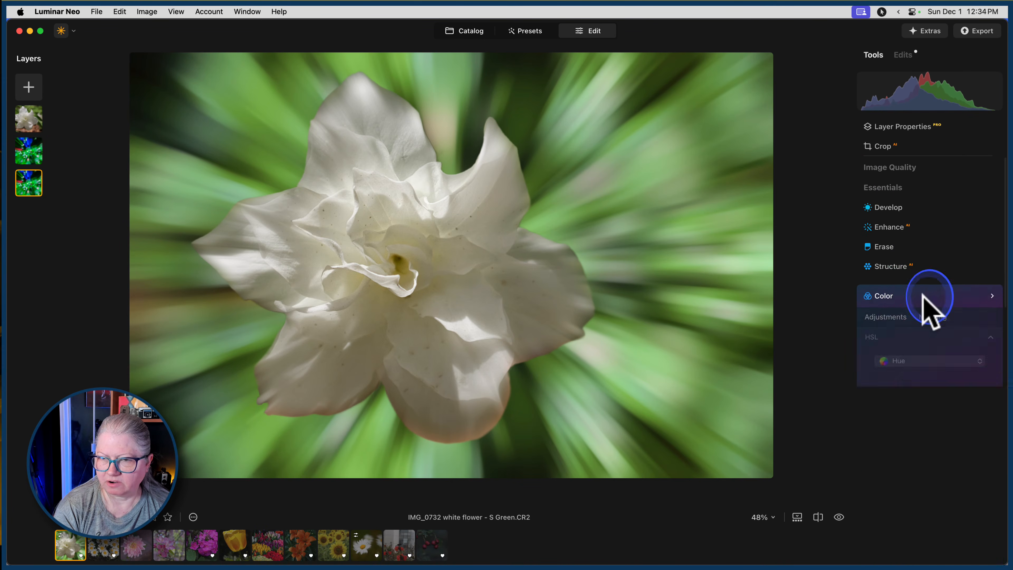
Compare the finished flower composite with the original unedited photo.
key(backslash)
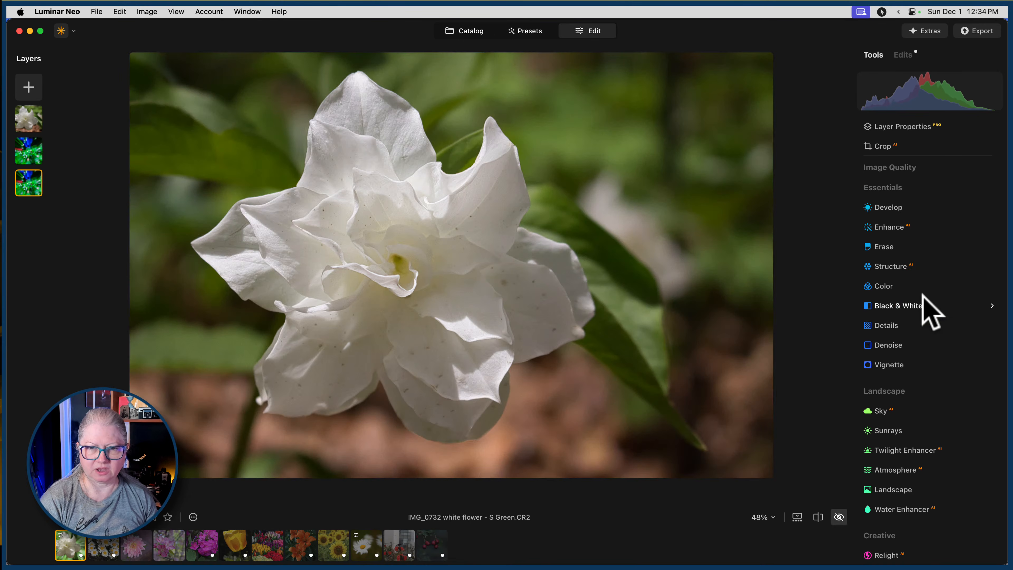
key(backslash)
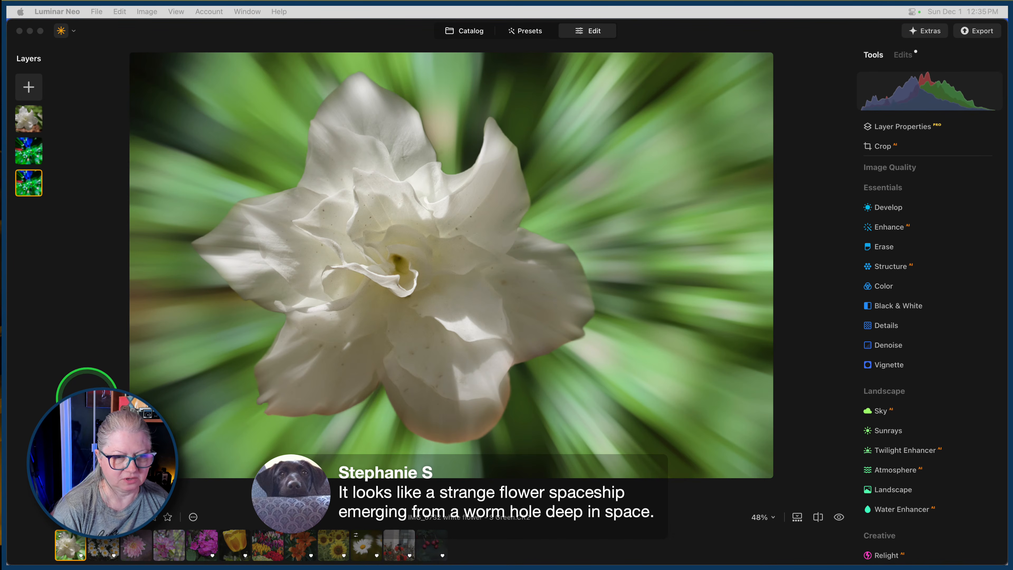
Return to the photo catalog and select the picture of multicoloured tulips.
click(136, 245)
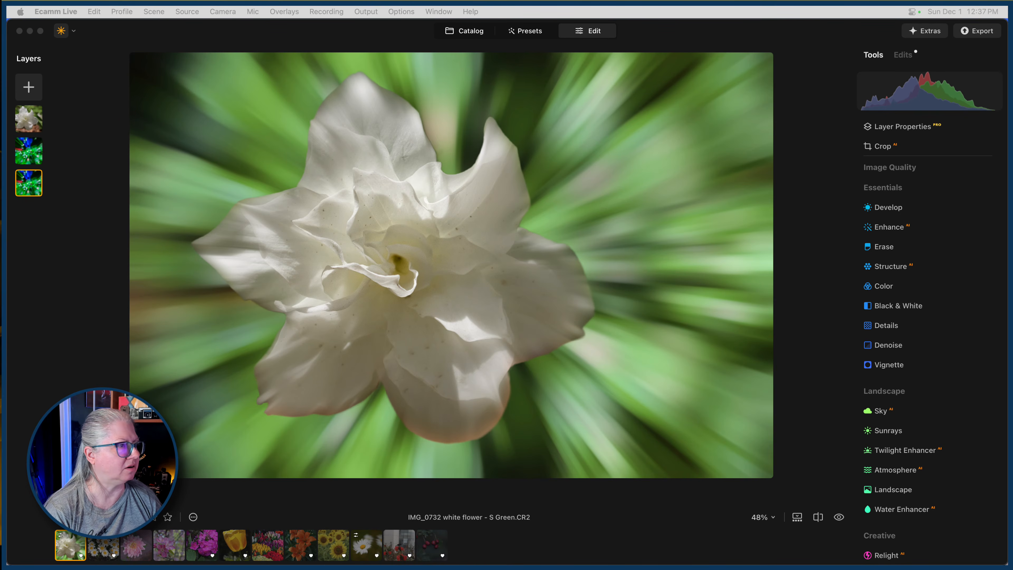
click(664, 40)
click(466, 31)
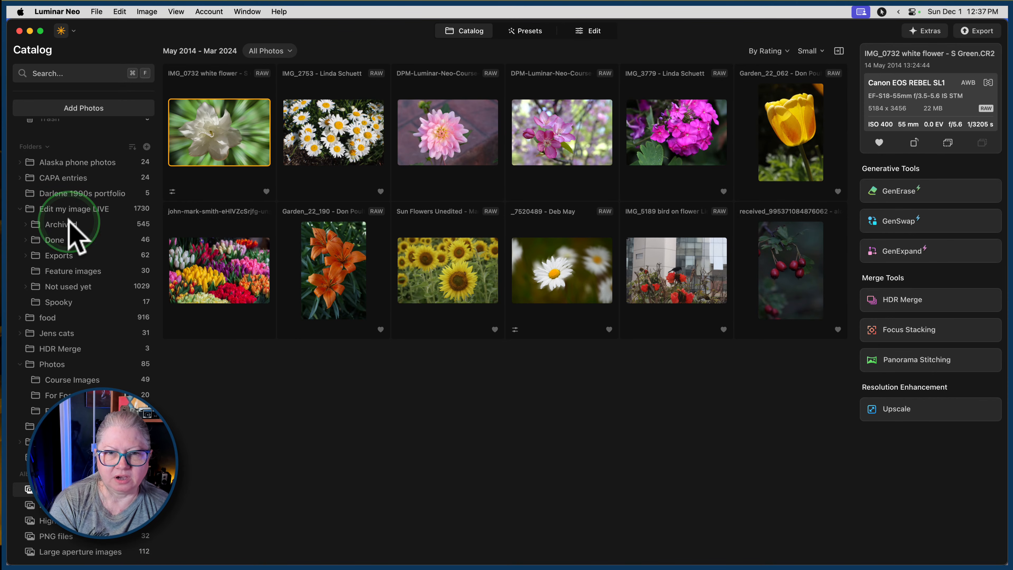
click(206, 269)
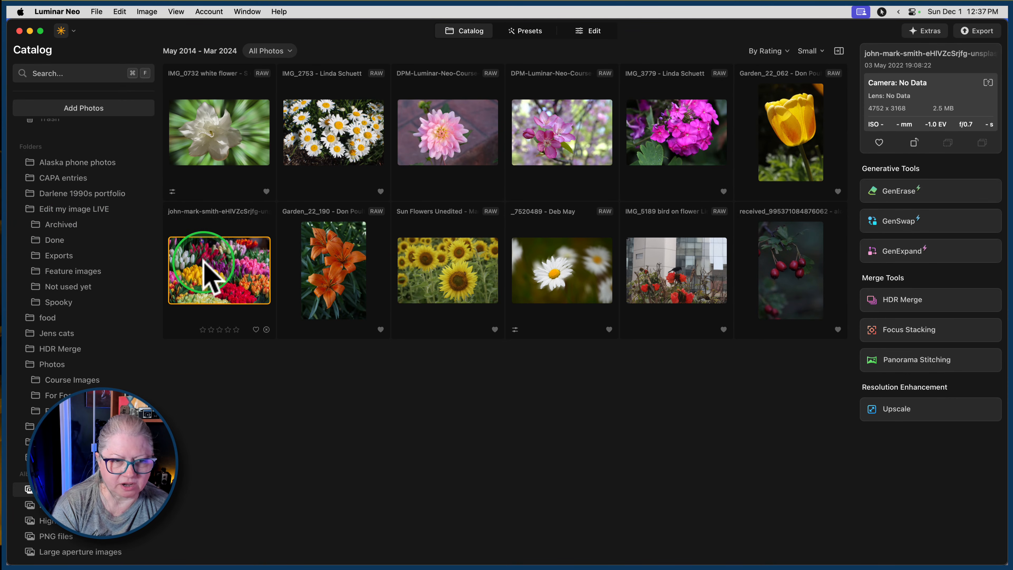
Add the white magnolia photo from the Flowers folder under Stock images to the Flowers album.
right_click(216, 275)
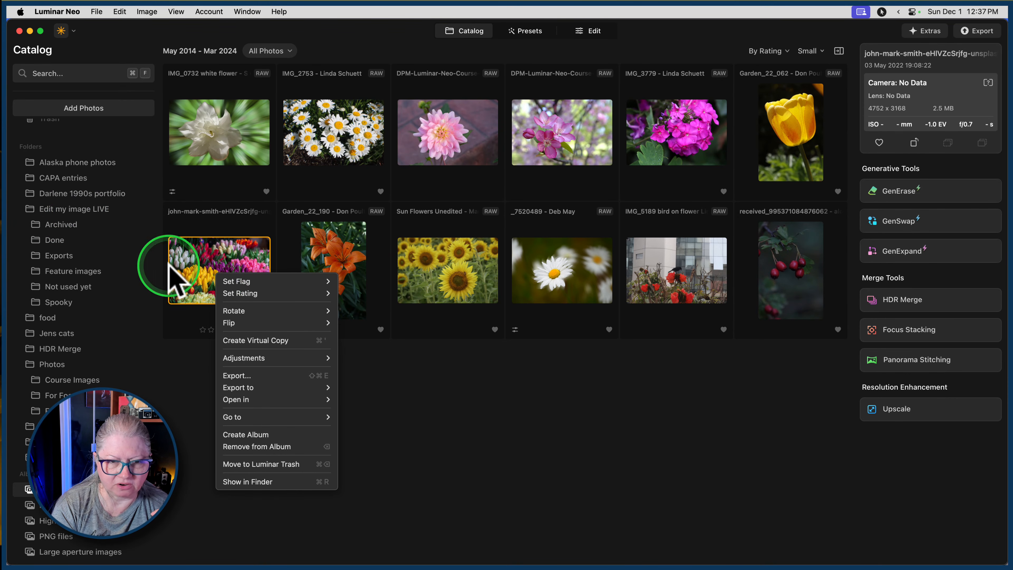
click(185, 268)
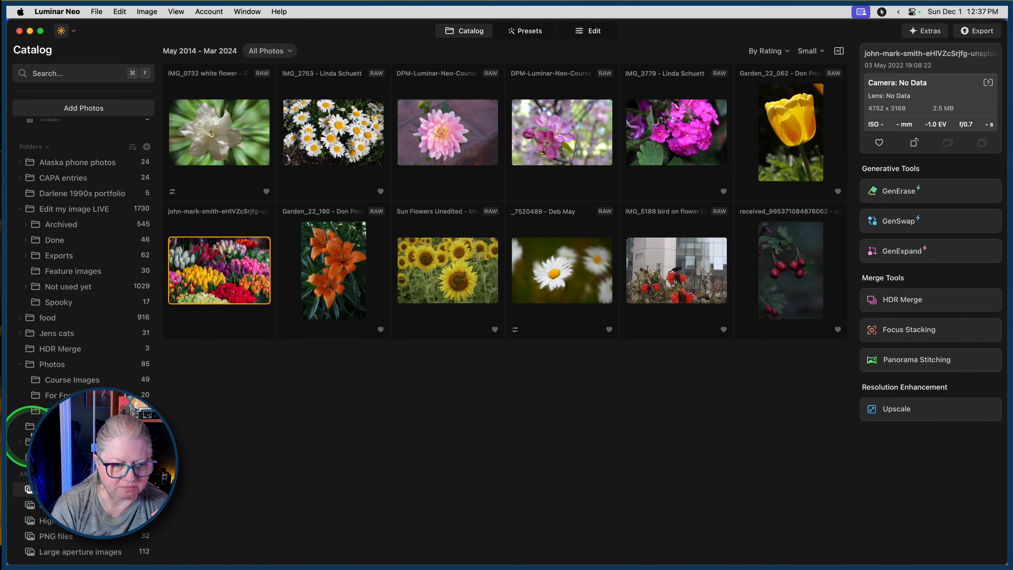
scroll(21, 443, down, 5)
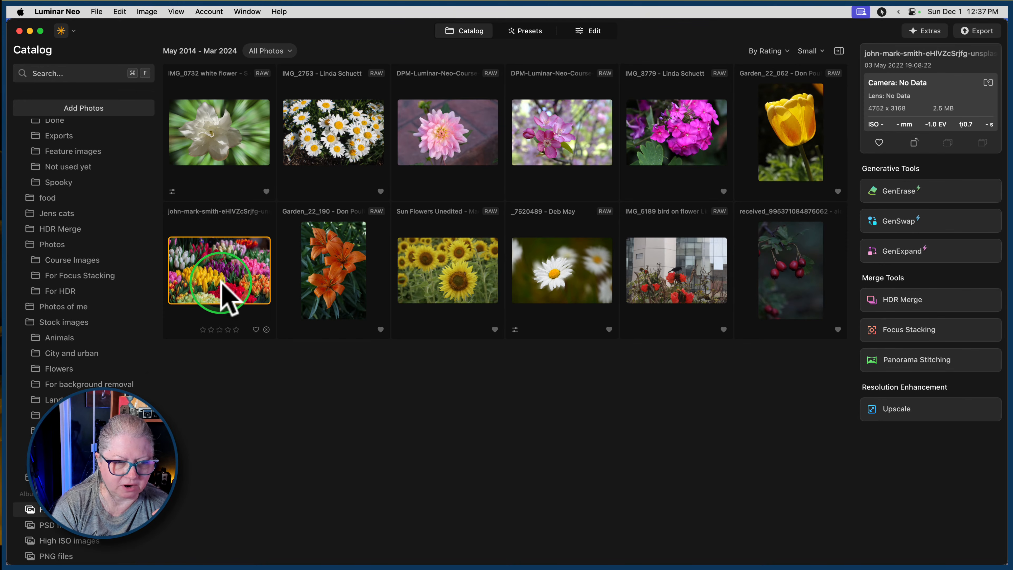
click(80, 369)
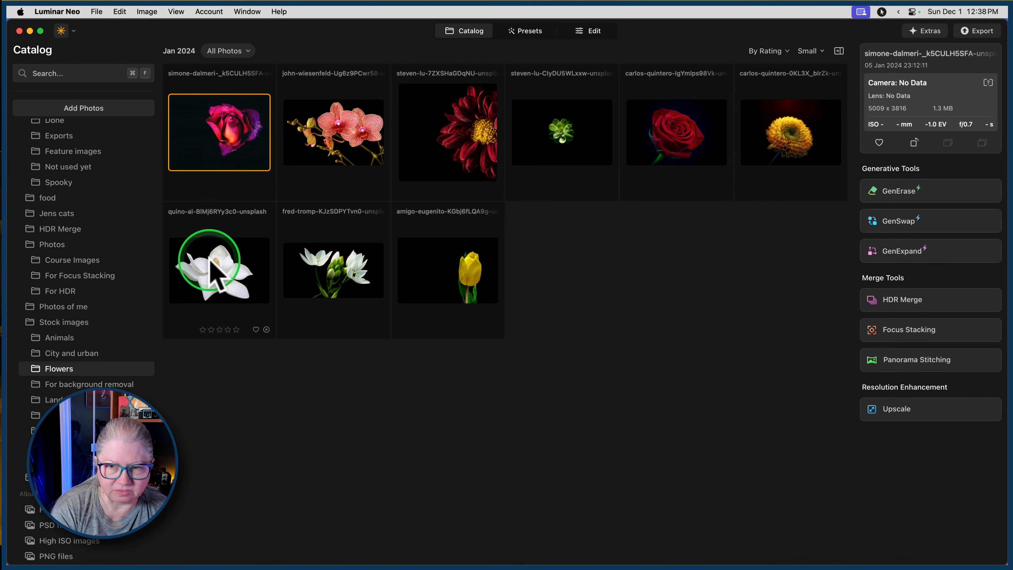
drag(236, 267, 54, 519)
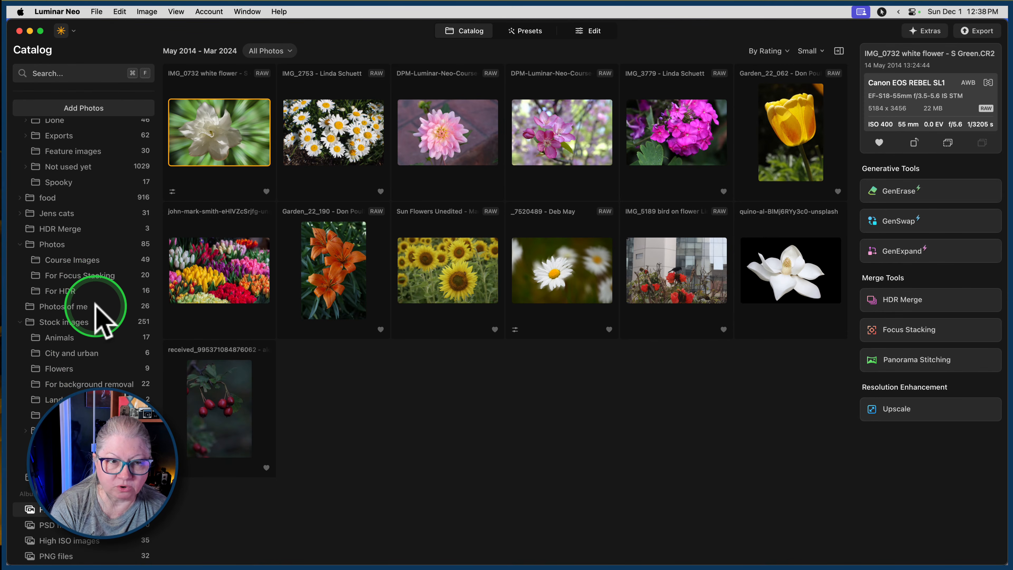
Move the purple-red rose photo from the Flowers folder to the Other folder under Stock images, and open Other.
click(64, 367)
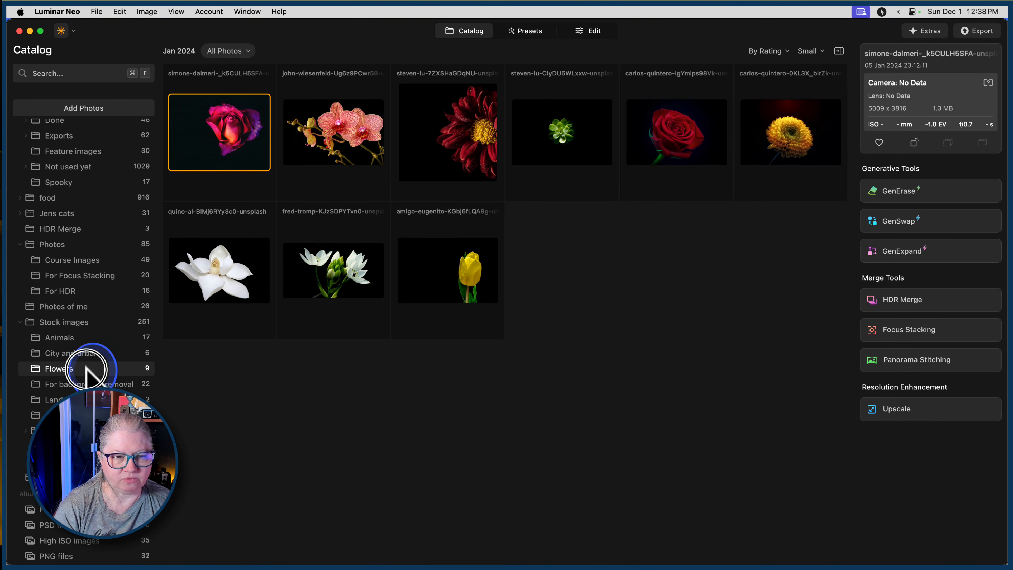
drag(85, 367, 49, 366)
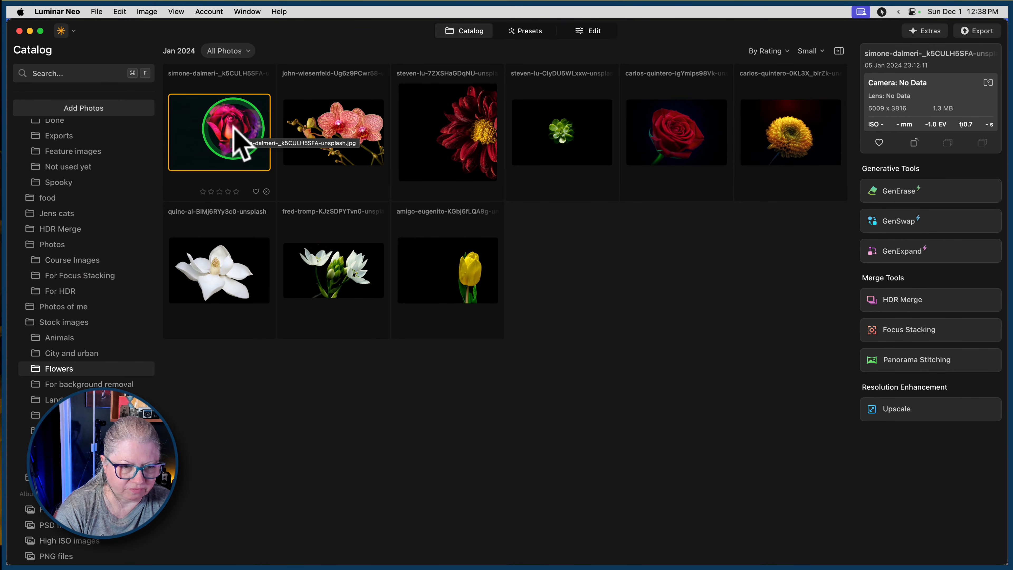
drag(234, 127, 57, 421)
click(57, 420)
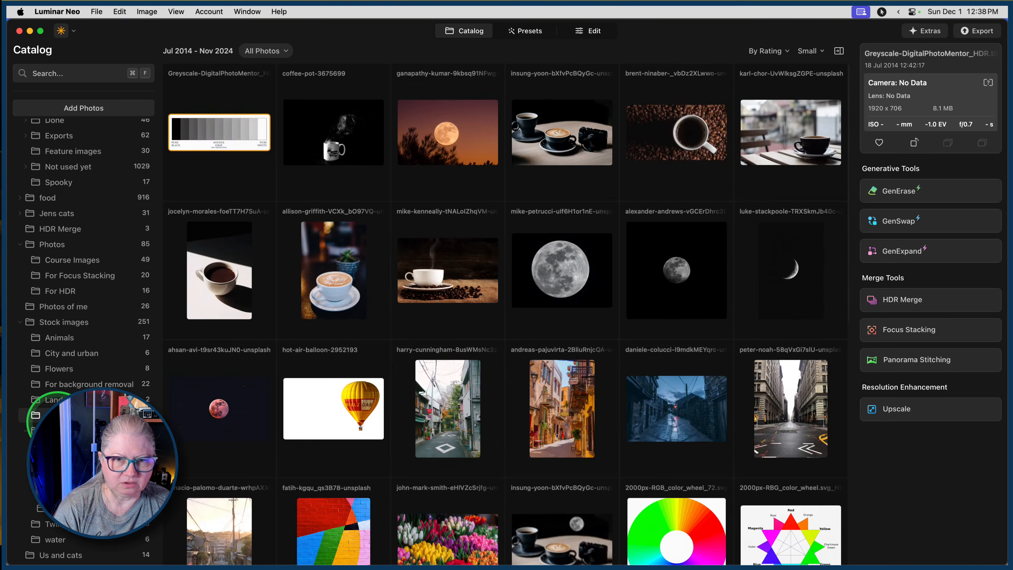
Look through the Other folder's thumbnails for the moved rose photo, rechecking the stock Flowers folder too.
scroll(310, 218, down, 10)
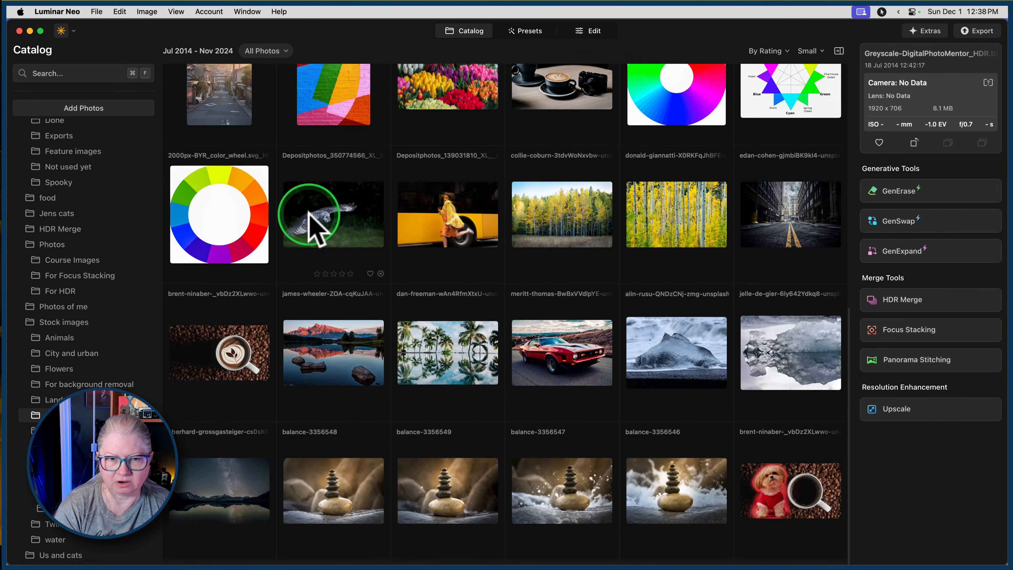
scroll(310, 218, up, 15)
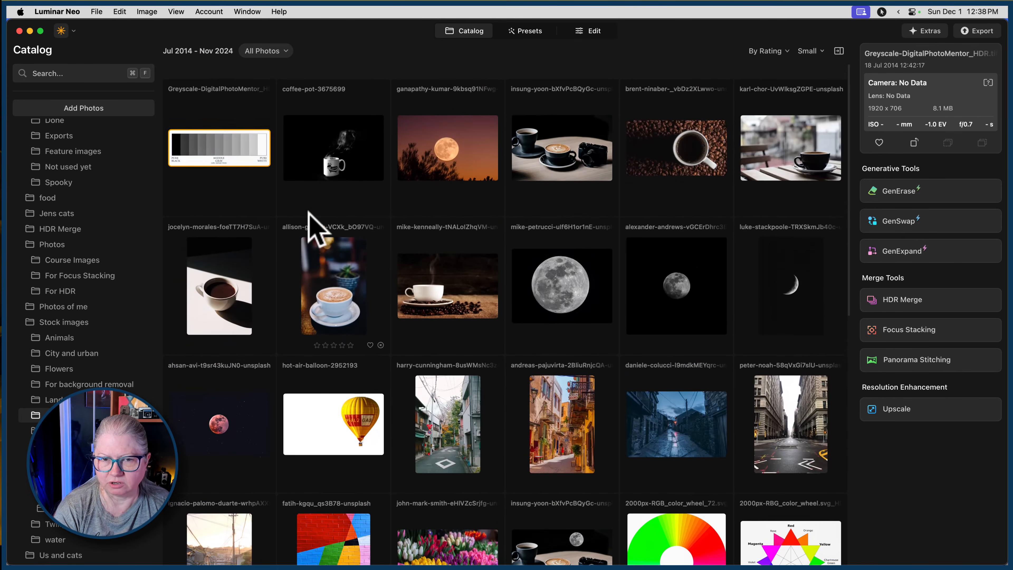
scroll(310, 212, down, 10)
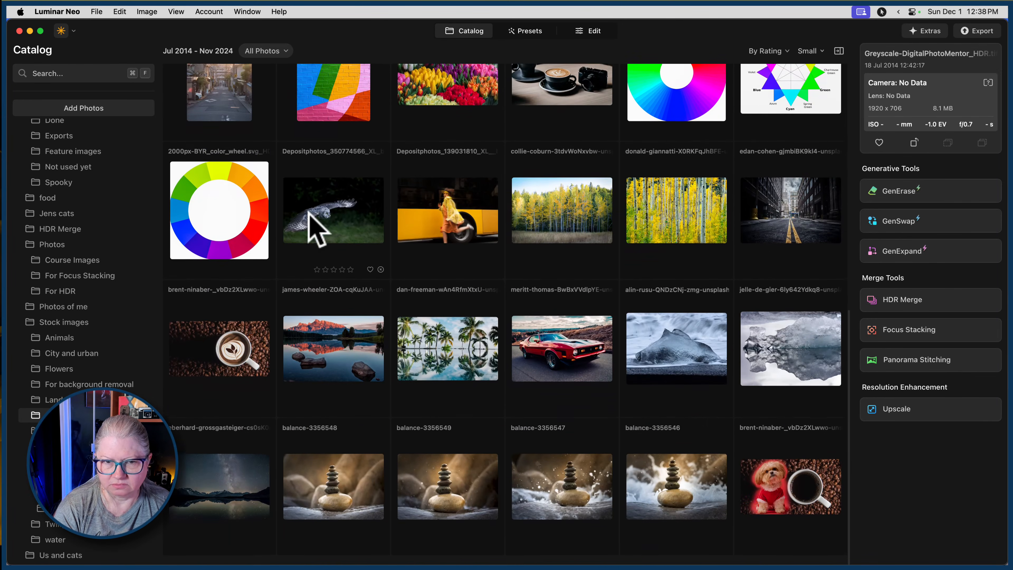
scroll(315, 230, up, 3)
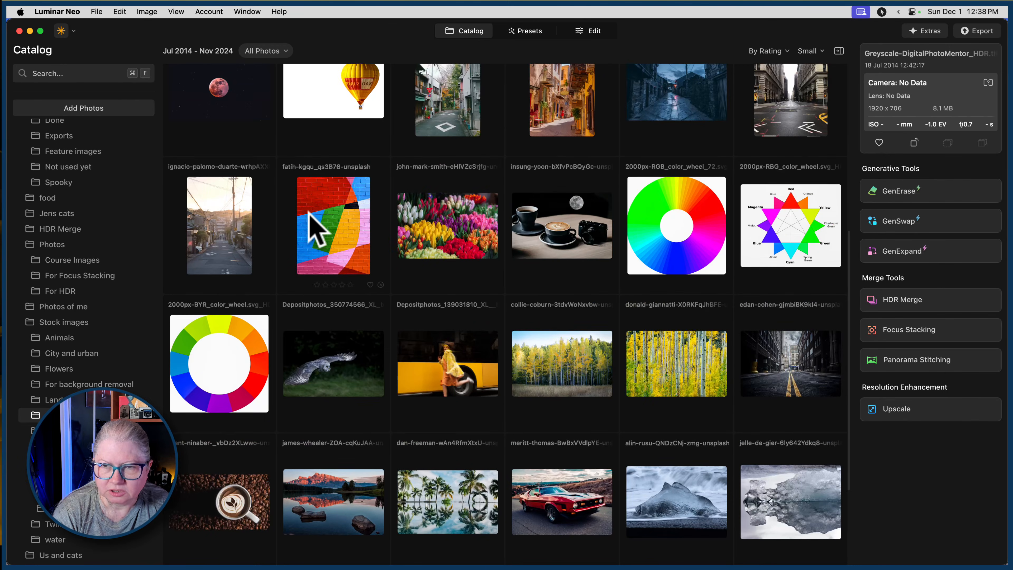
scroll(317, 231, up, 8)
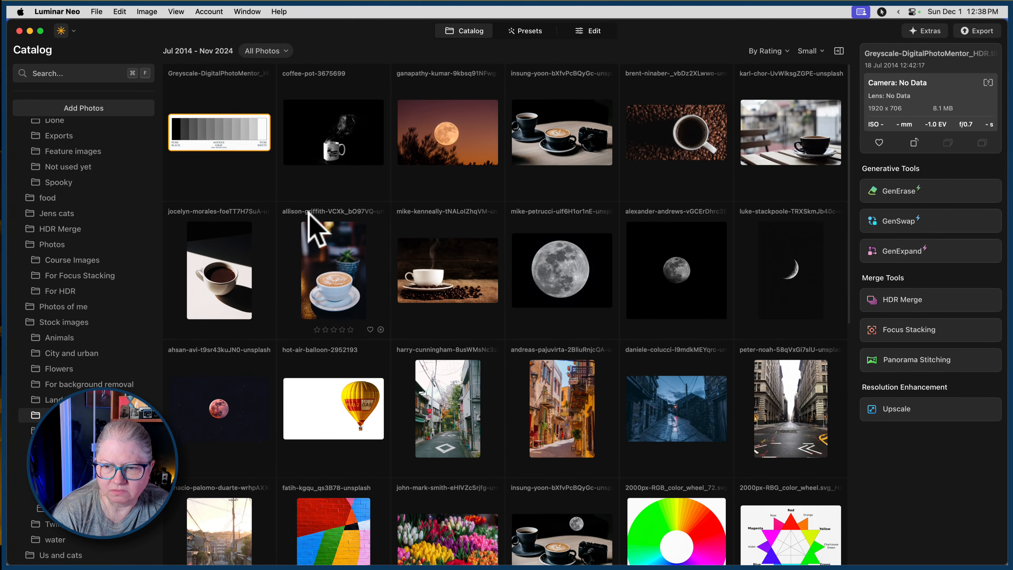
scroll(310, 218, down, 9)
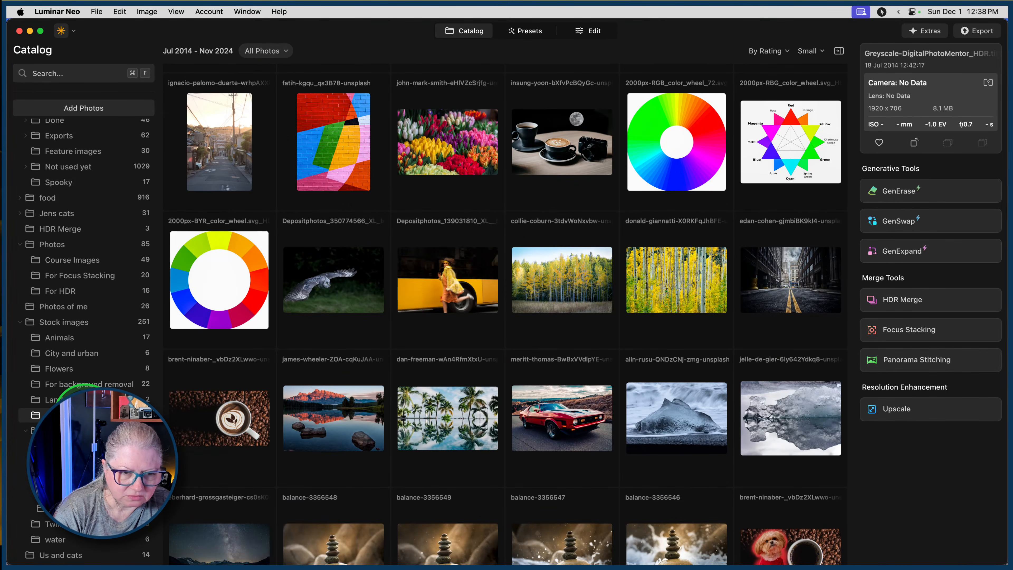
click(79, 370)
click(60, 415)
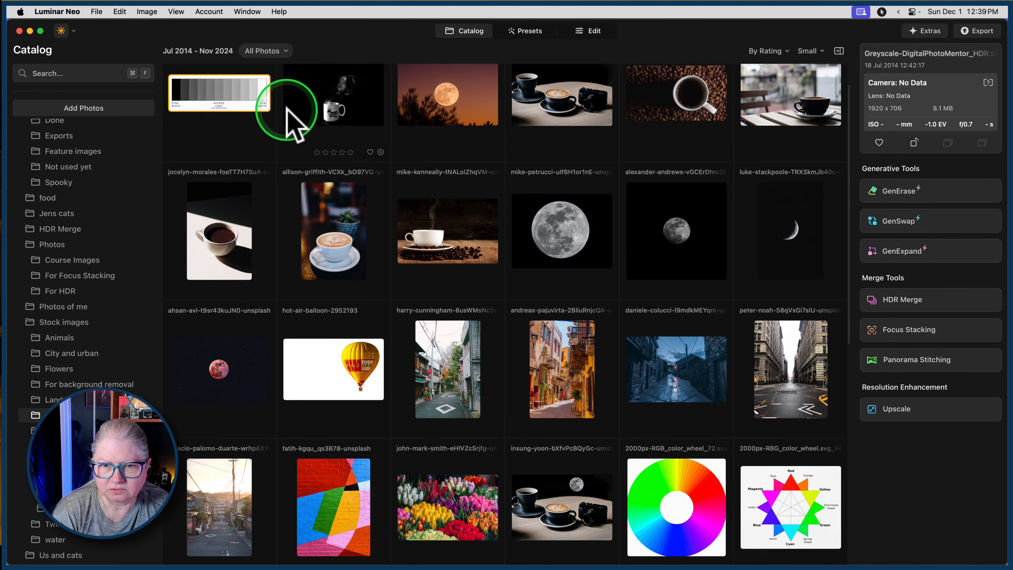
scroll(287, 109, down, 7)
scroll(288, 110, down, 3)
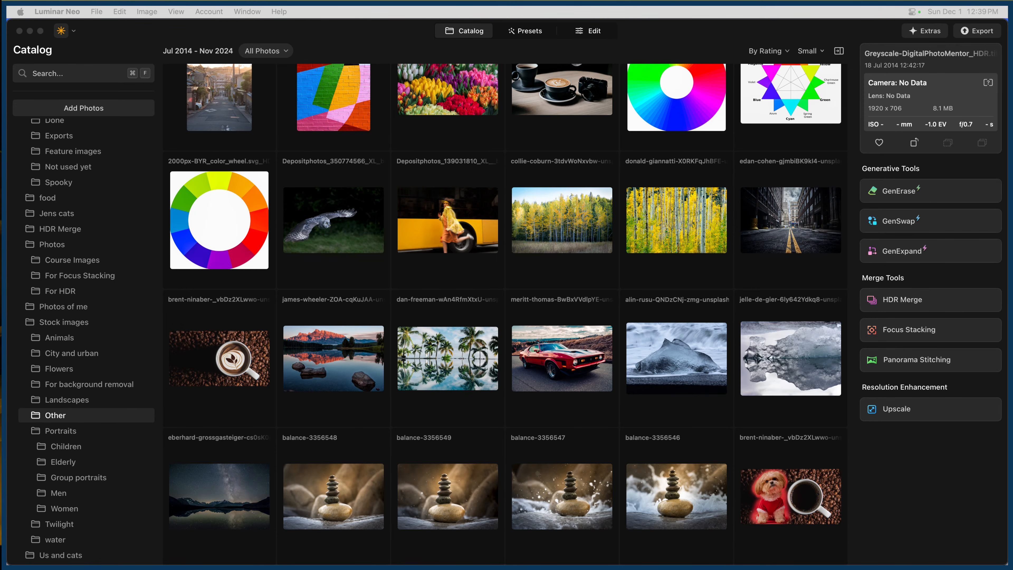
Show the Other folder under Stock images in Finder to look for the rose photo's file.
scroll(82, 424, down, 5)
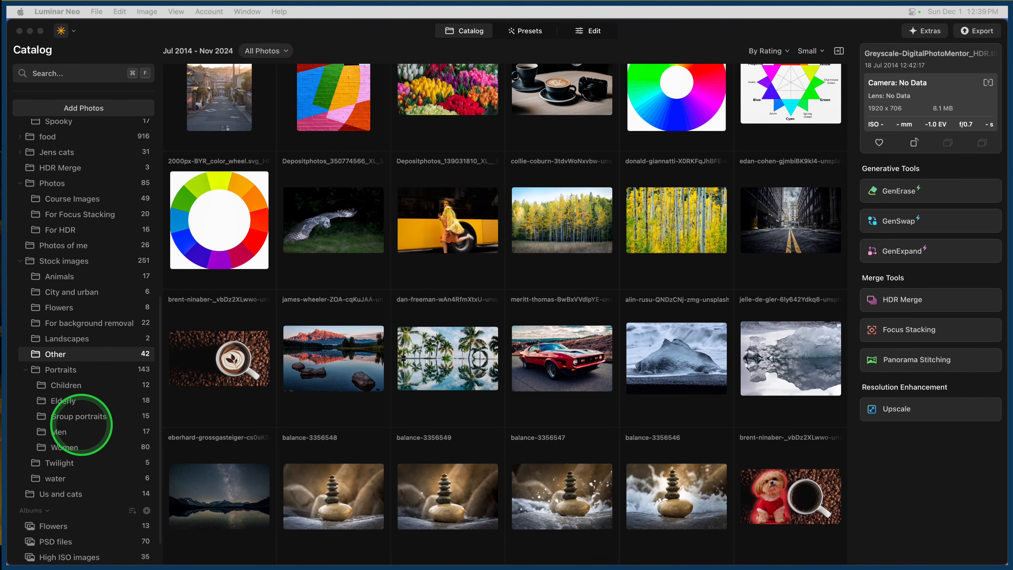
scroll(81, 424, up, 1)
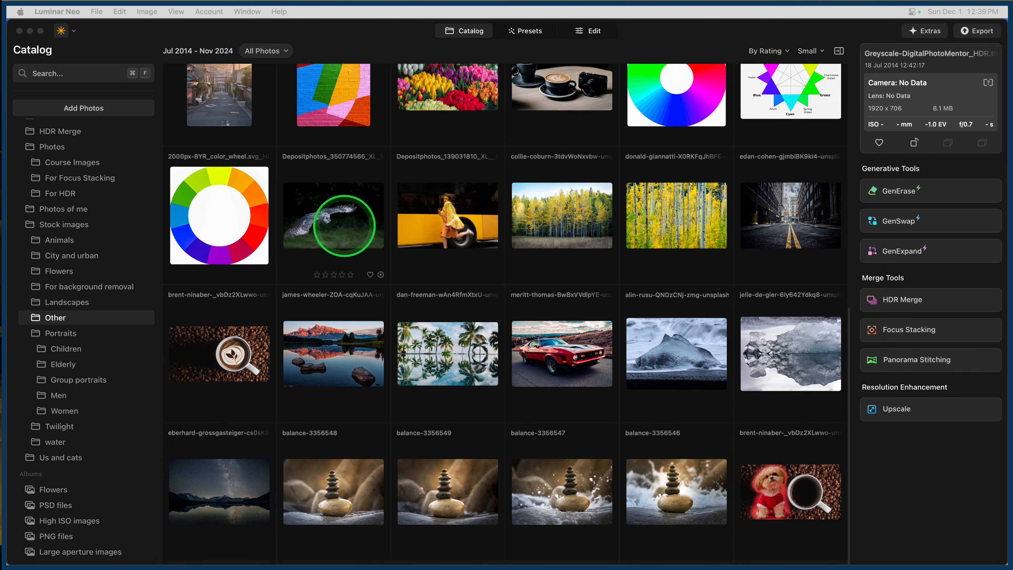
right_click(76, 317)
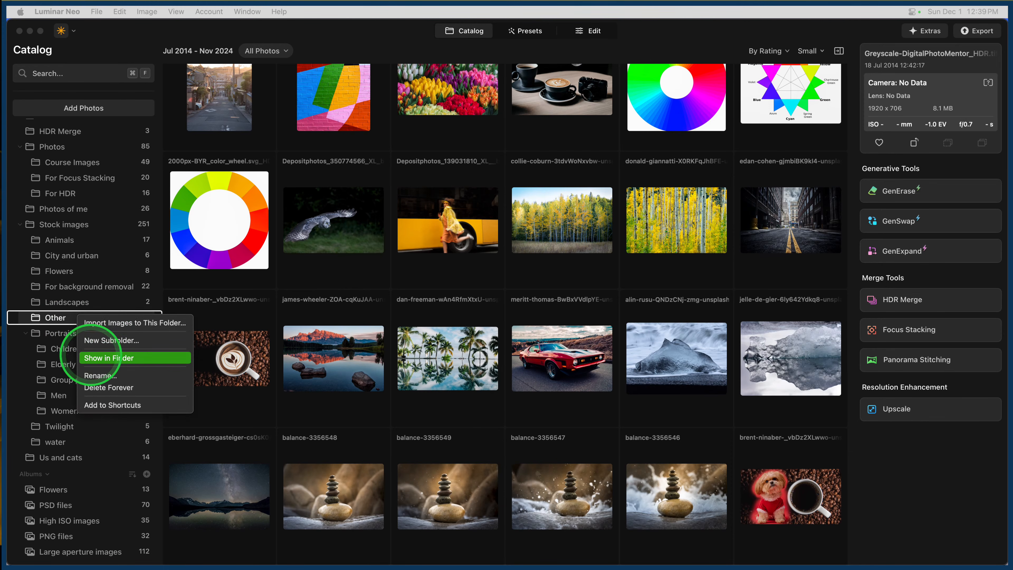
click(107, 358)
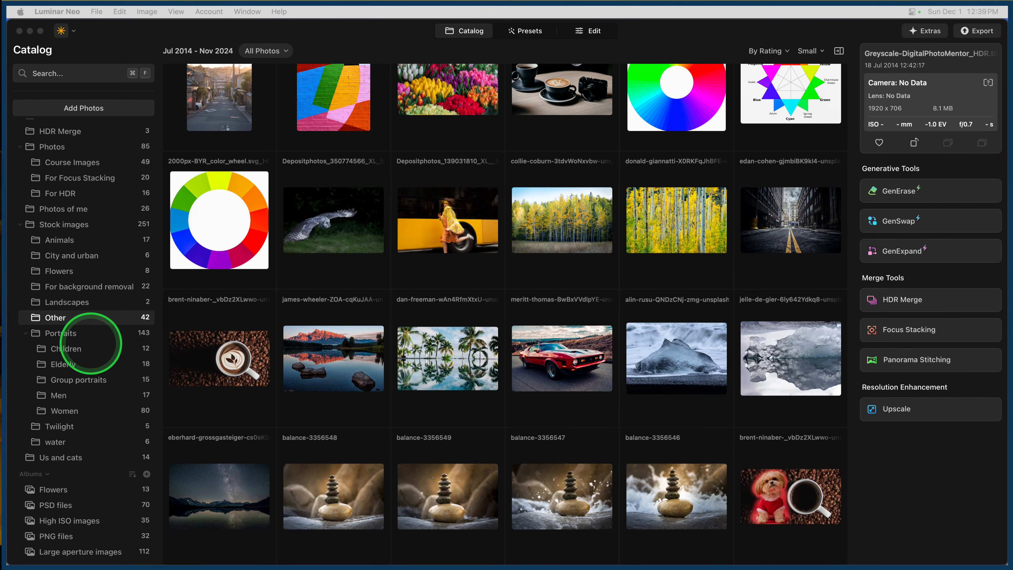
right_click(89, 317)
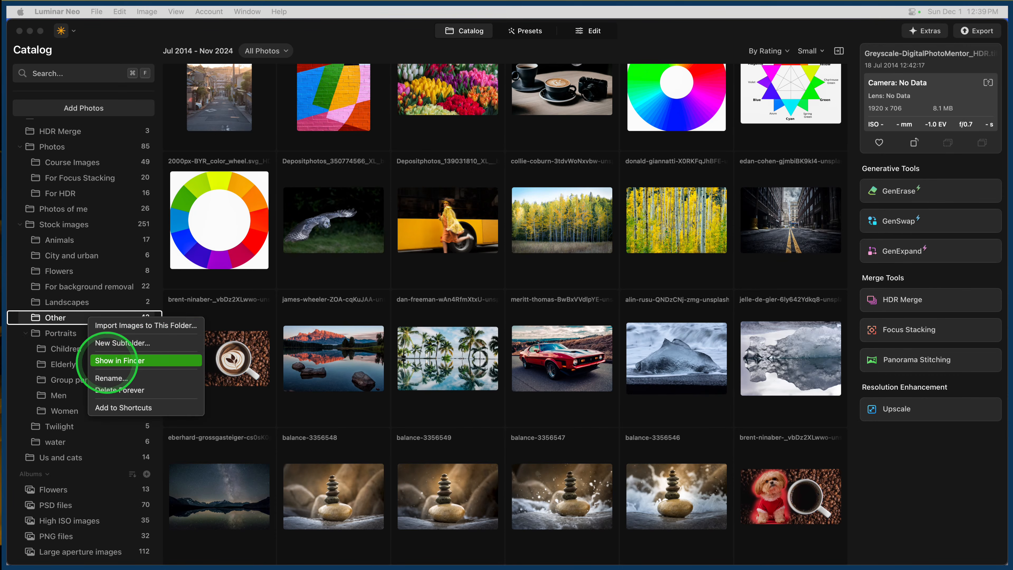
click(107, 359)
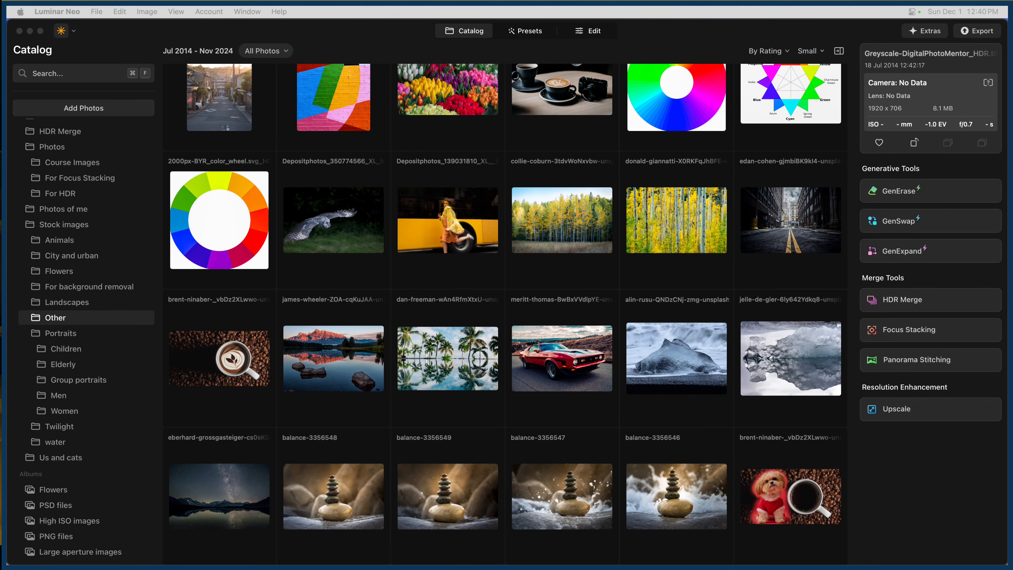
Undo the last catalog change and check the Flowers folder under Stock images for the rose photo.
click(120, 11)
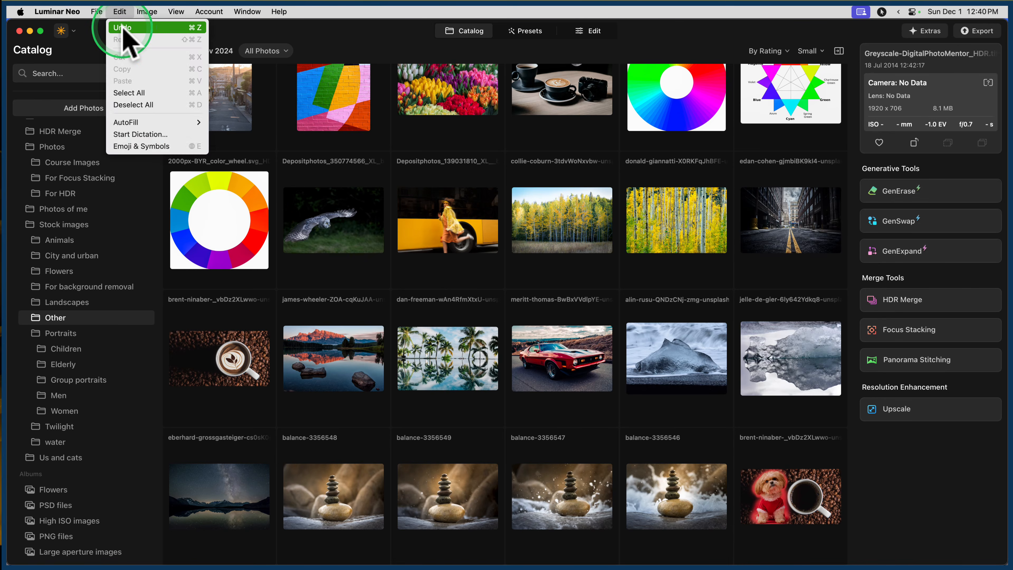
click(122, 28)
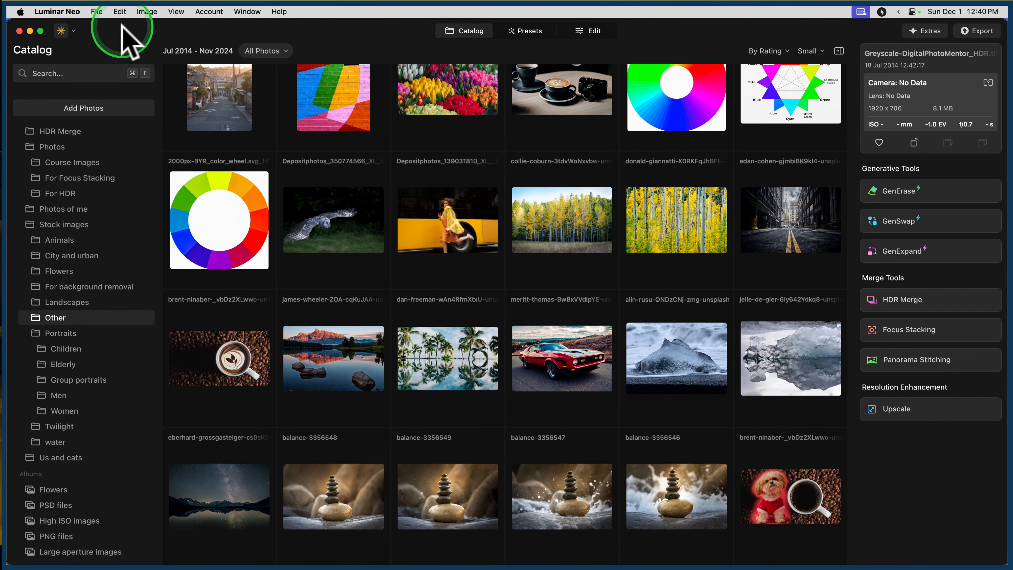
click(65, 274)
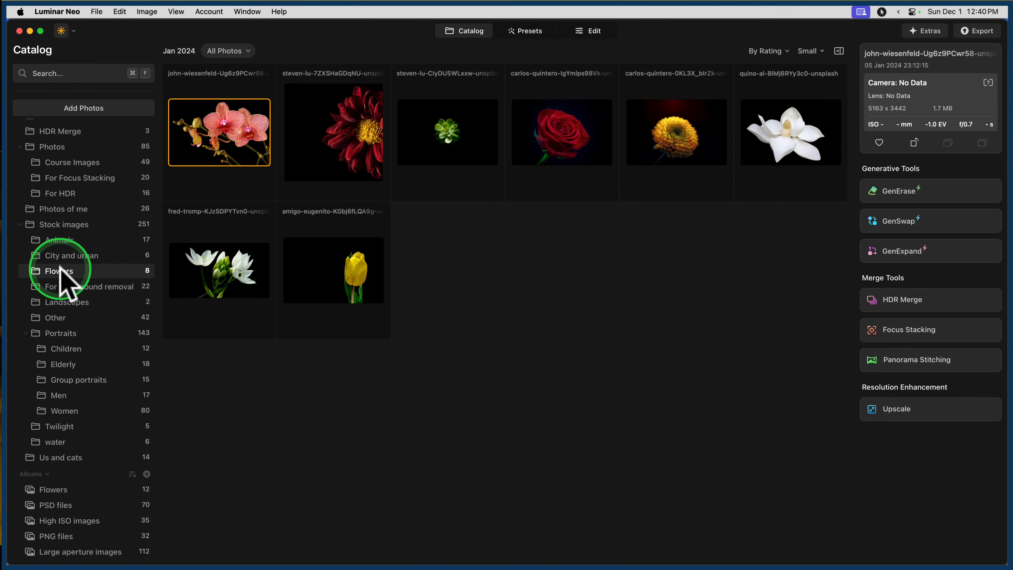
click(141, 11)
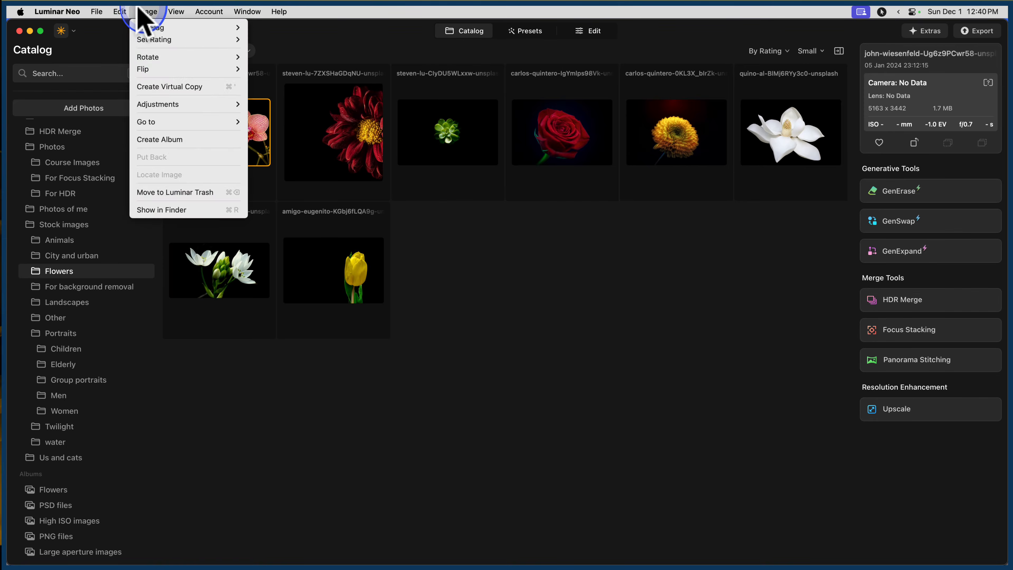
mouse_move(120, 11)
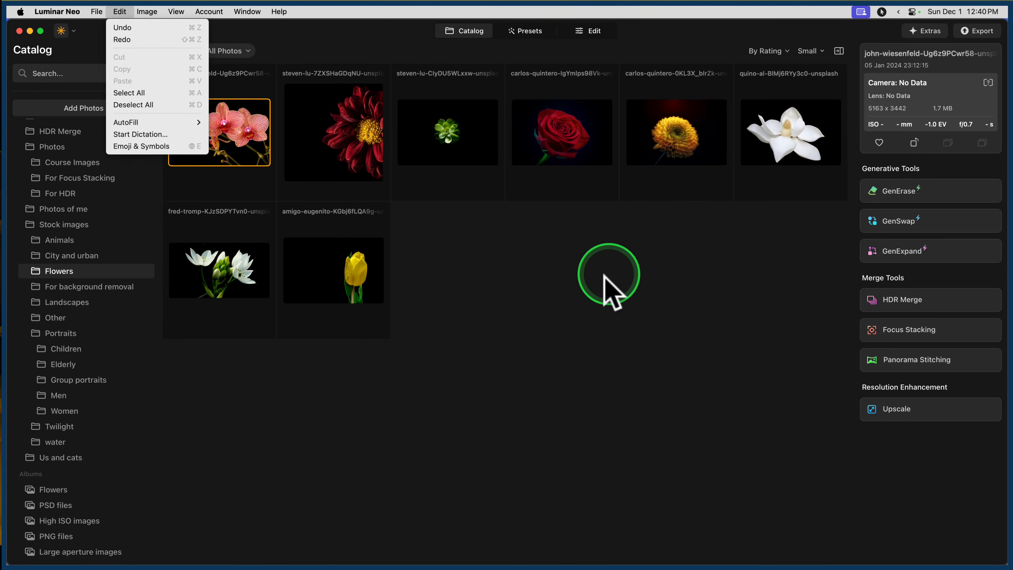
click(586, 296)
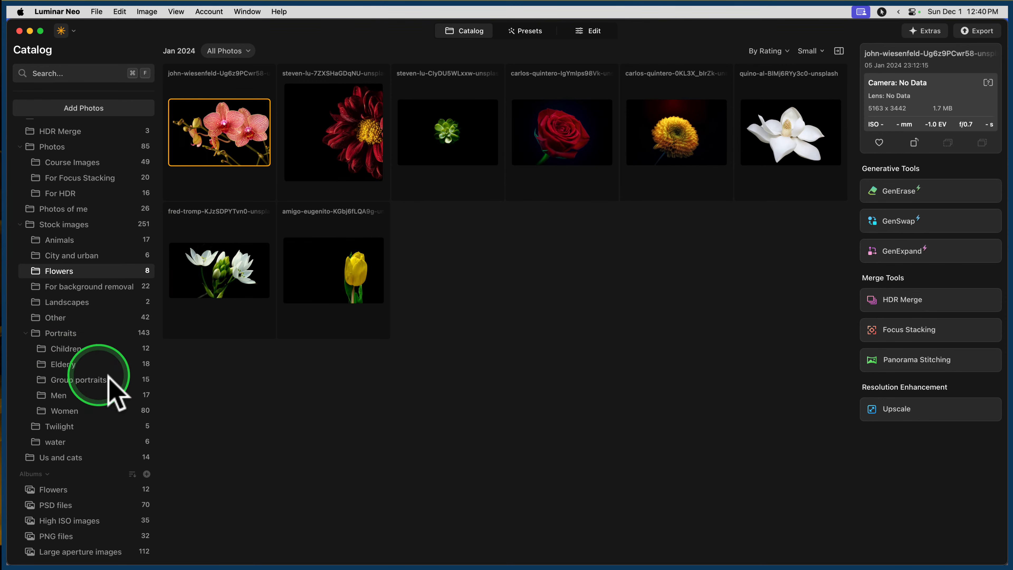
Check the catalog's Trash for the missing rose photo.
scroll(94, 381, up, 3)
scroll(96, 381, up, 10)
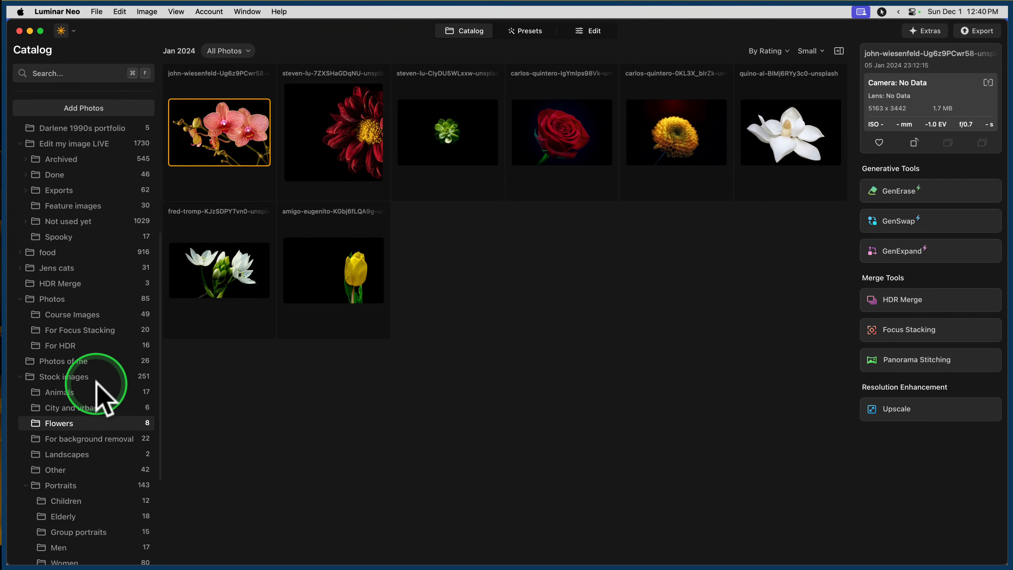
scroll(99, 395, up, 4)
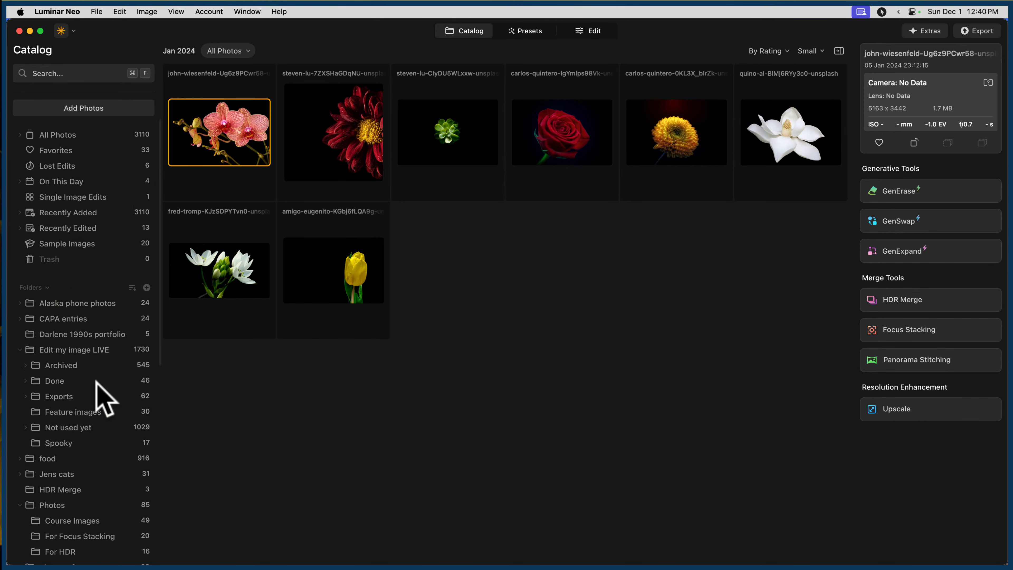
click(60, 257)
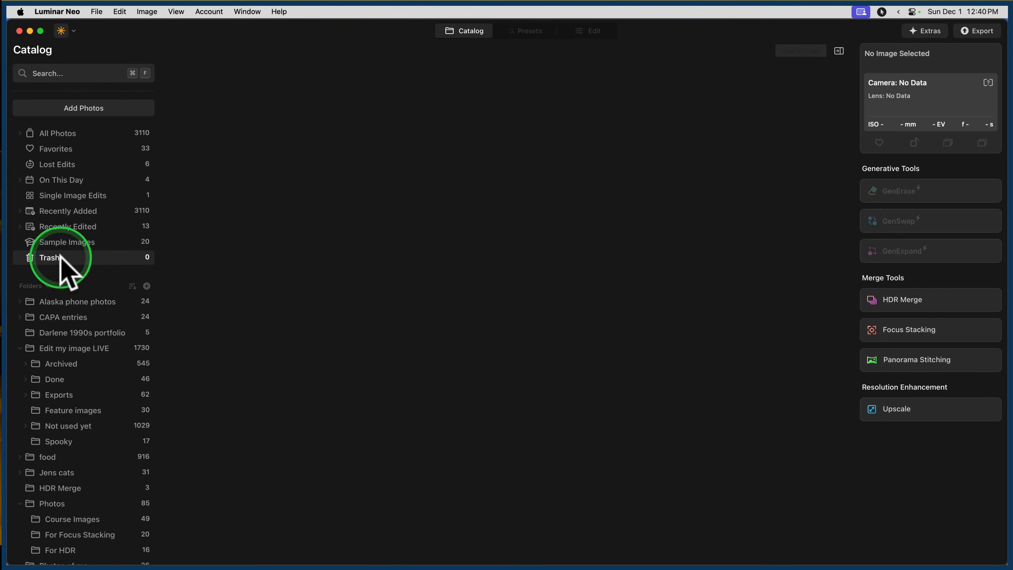
Return to the Flowers folder under Stock images and view its photos again.
scroll(60, 258, down, 8)
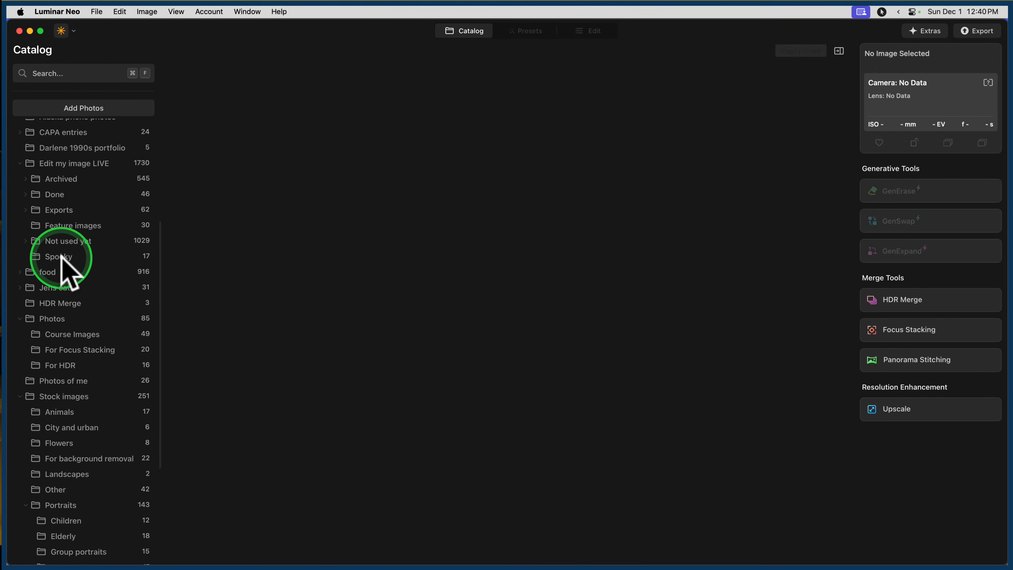
scroll(124, 282, down, 3)
scroll(121, 275, down, 1)
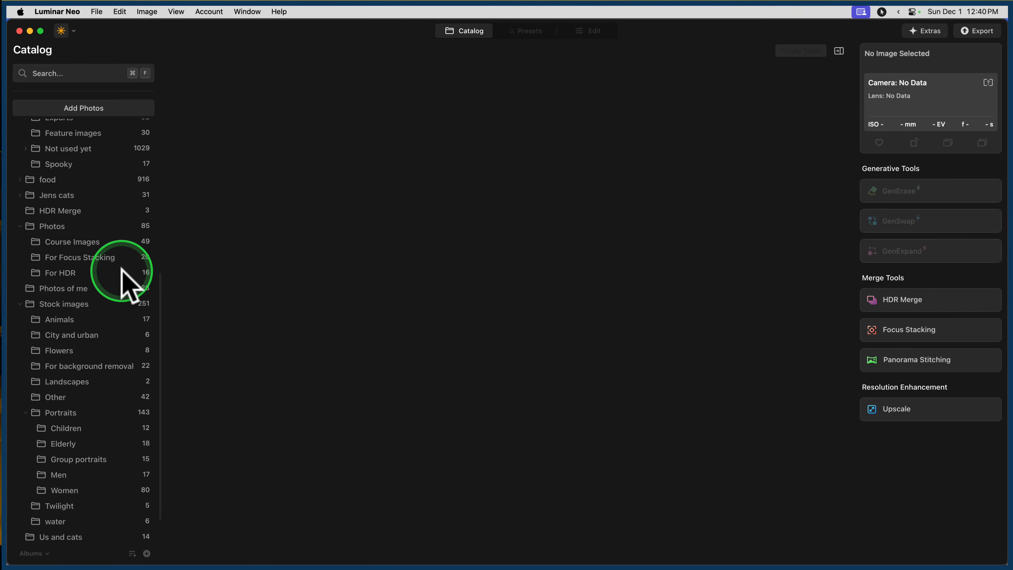
click(83, 351)
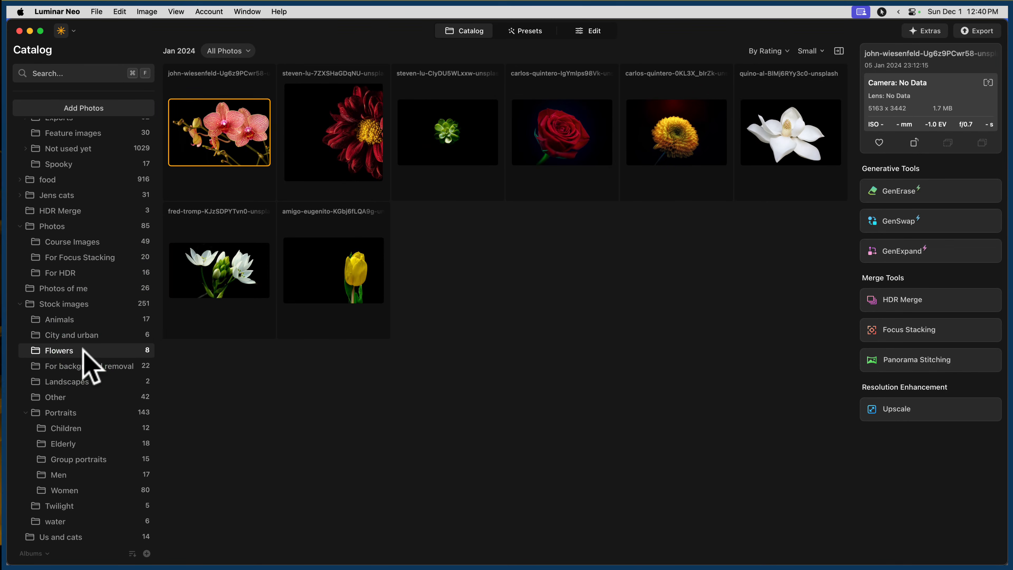
click(84, 351)
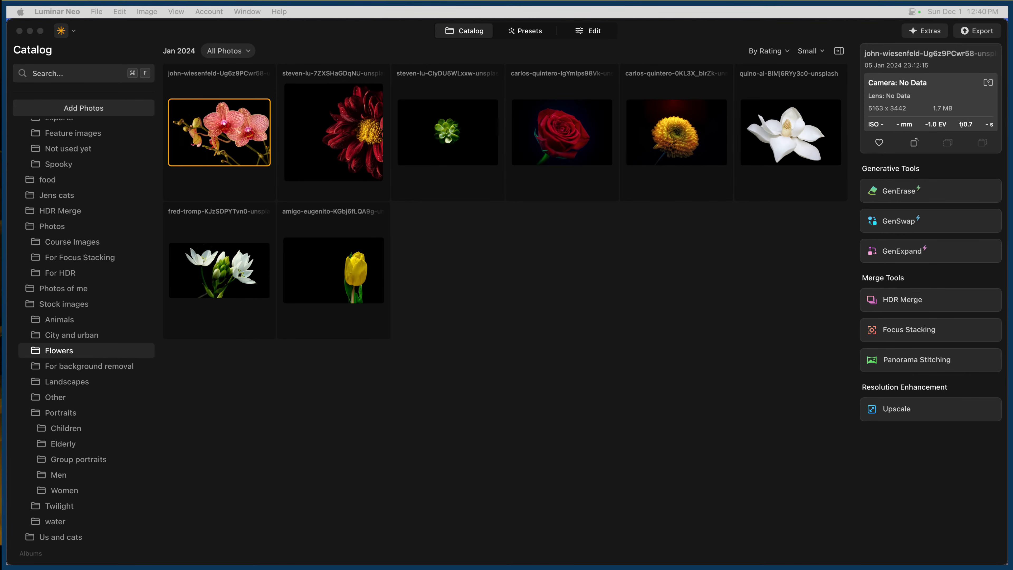
Browse through the image files of the Other folder under Stock images in Finder to look for the rose photo.
drag(0, 359, 229, 58)
key(Down)
key(Down)
key(Down)
key(Down)
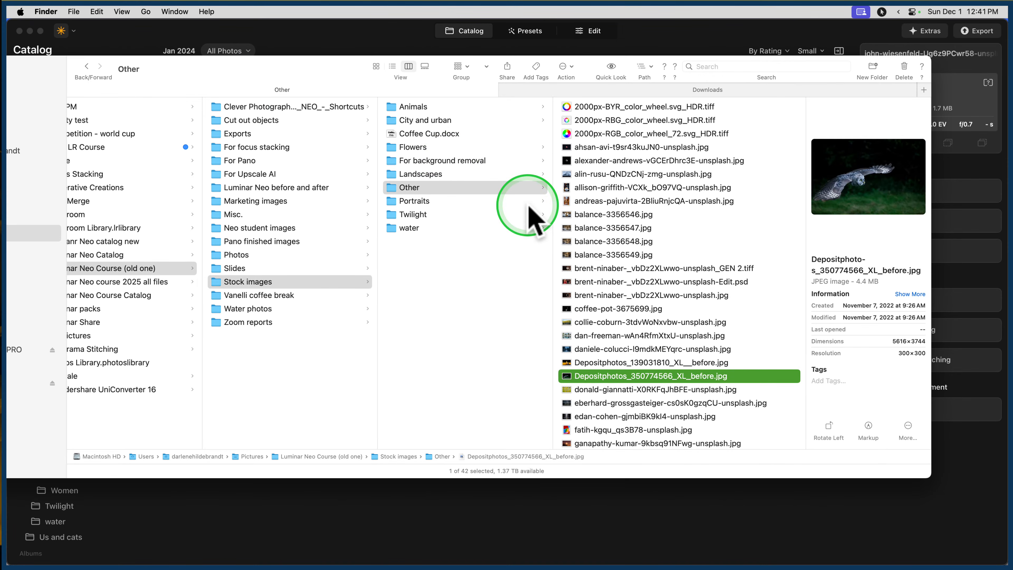
key(Down)
key(Down)
key(Down)
key(Down)
key(Down)
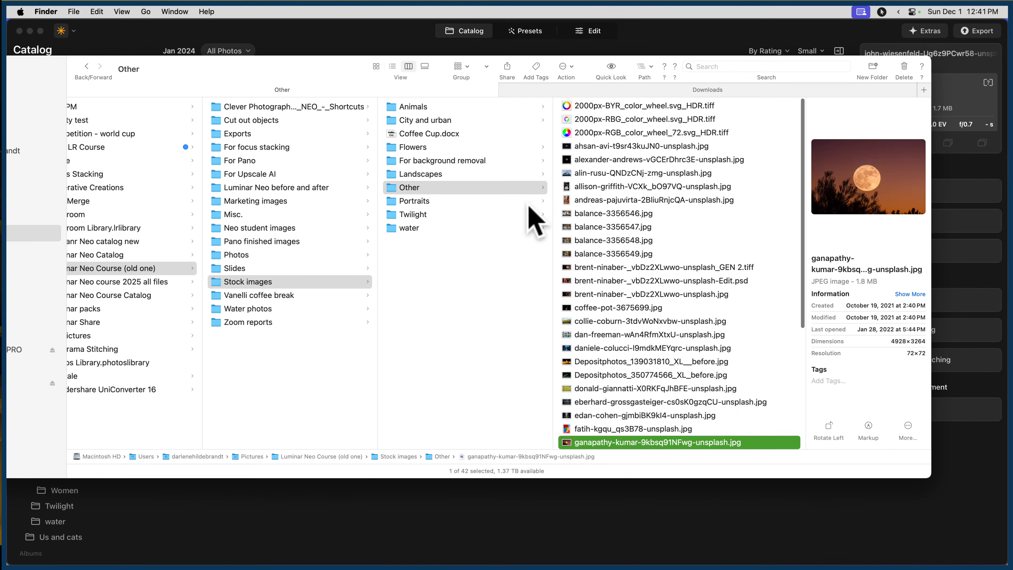
key(Down)
key(Down)
key(Down)
key(Down)
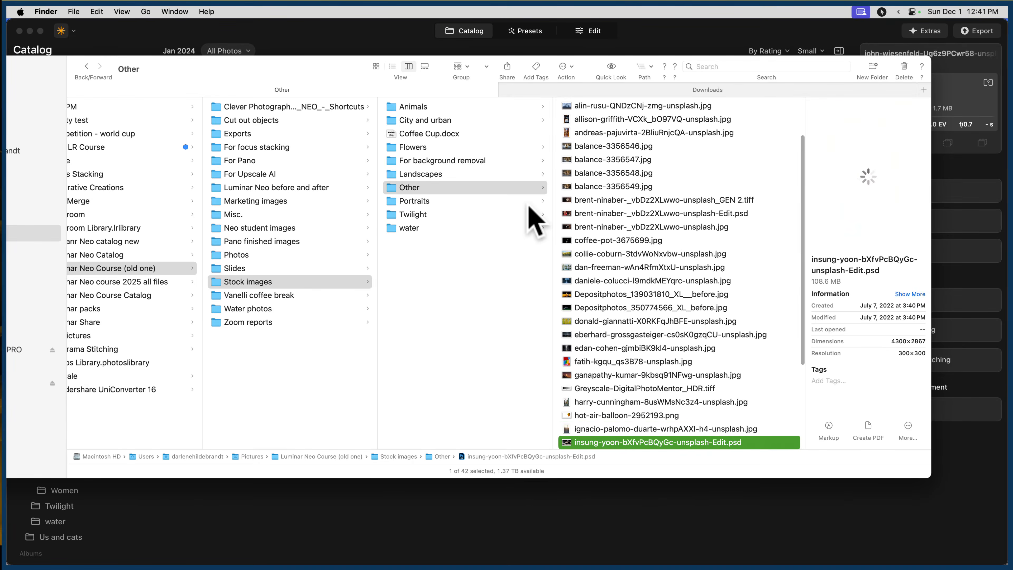
key(Down)
key(Down)
key(Down)
key(Down)
key(Down)
key(Down)
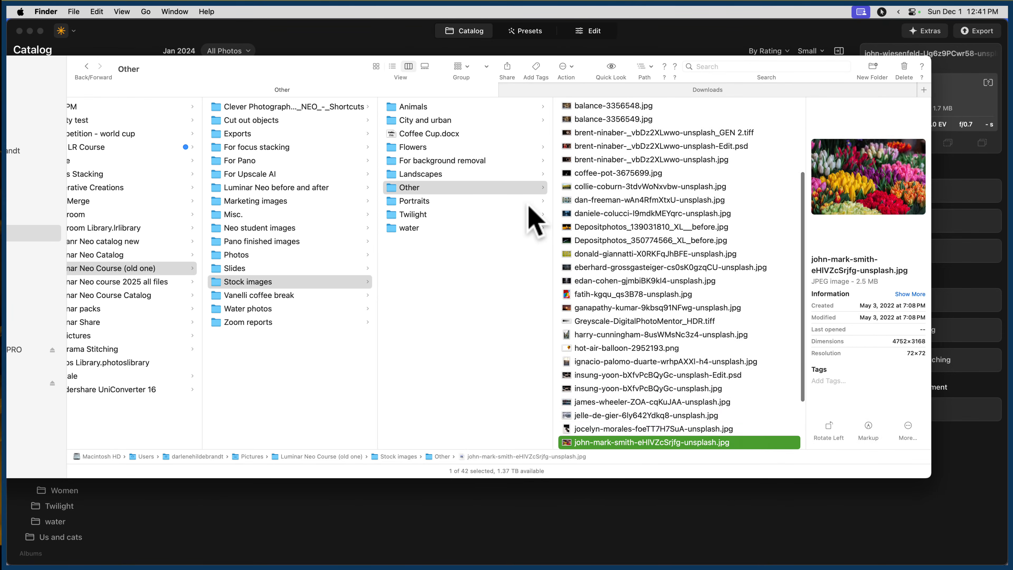
key(Down)
key(Down)
key(Down)
key(Down)
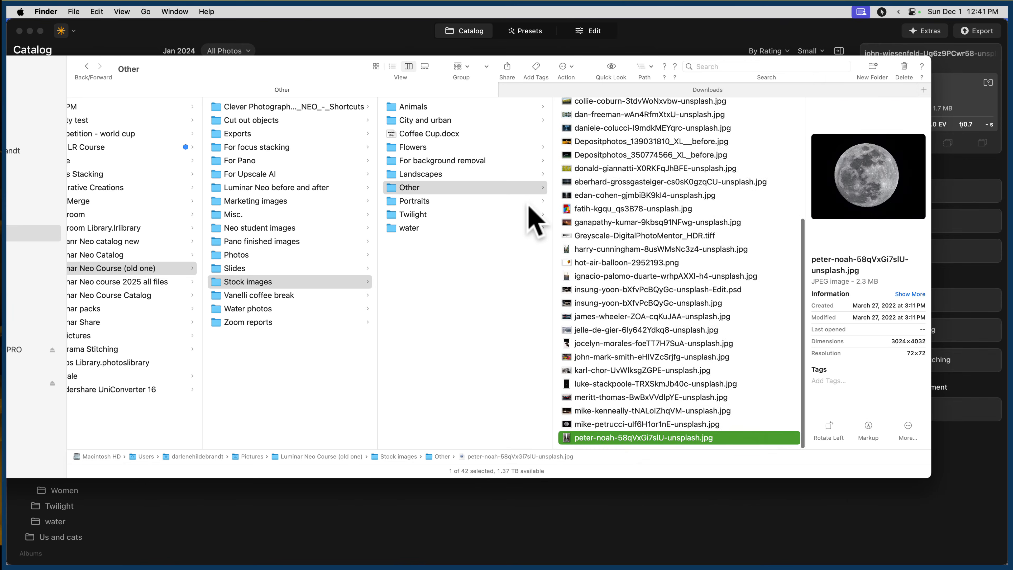
key(Up)
key(Up)
key(Up)
key(Up)
key(Up)
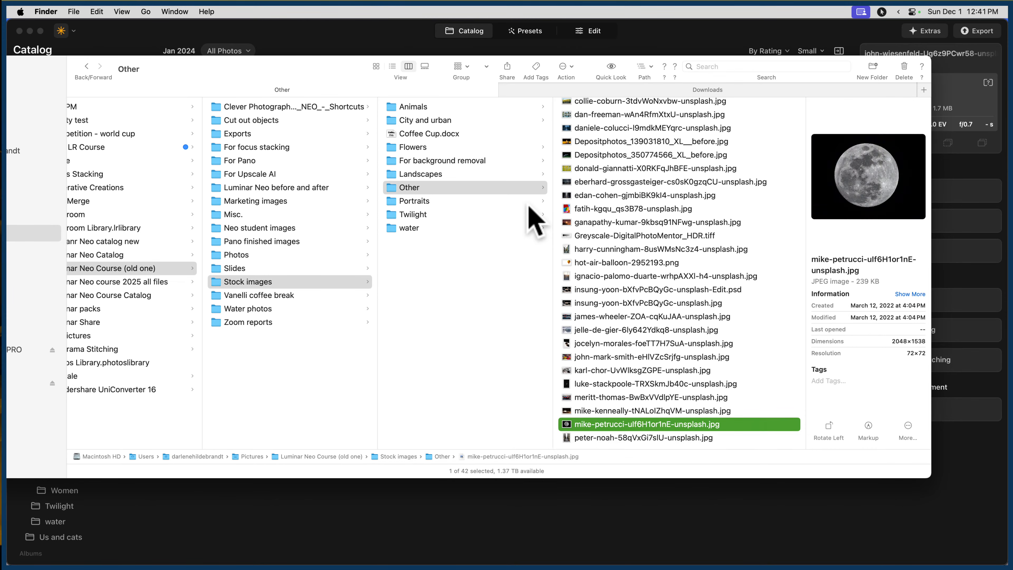
scroll(708, 114, up, 3)
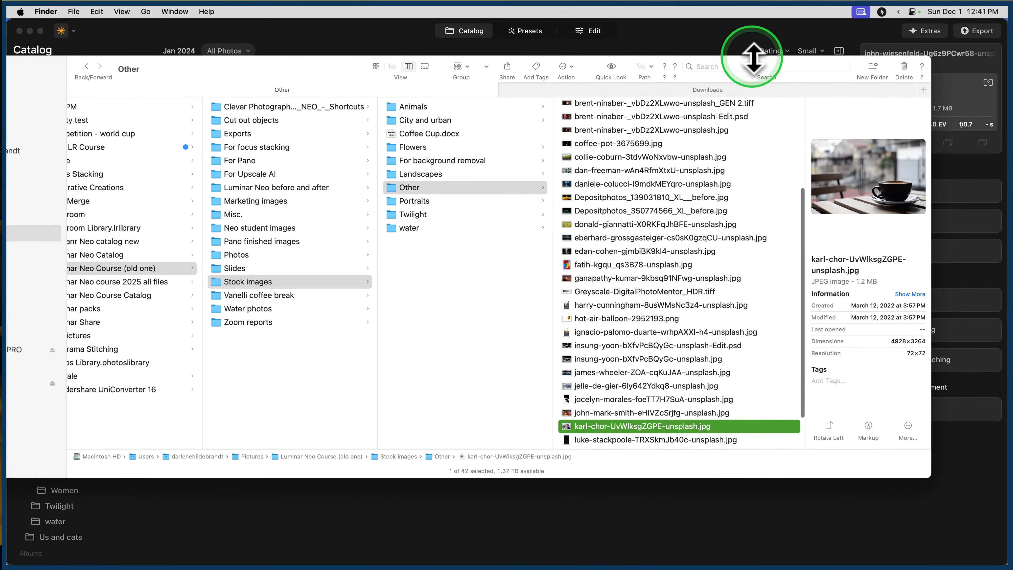
drag(206, 66, 1, 86)
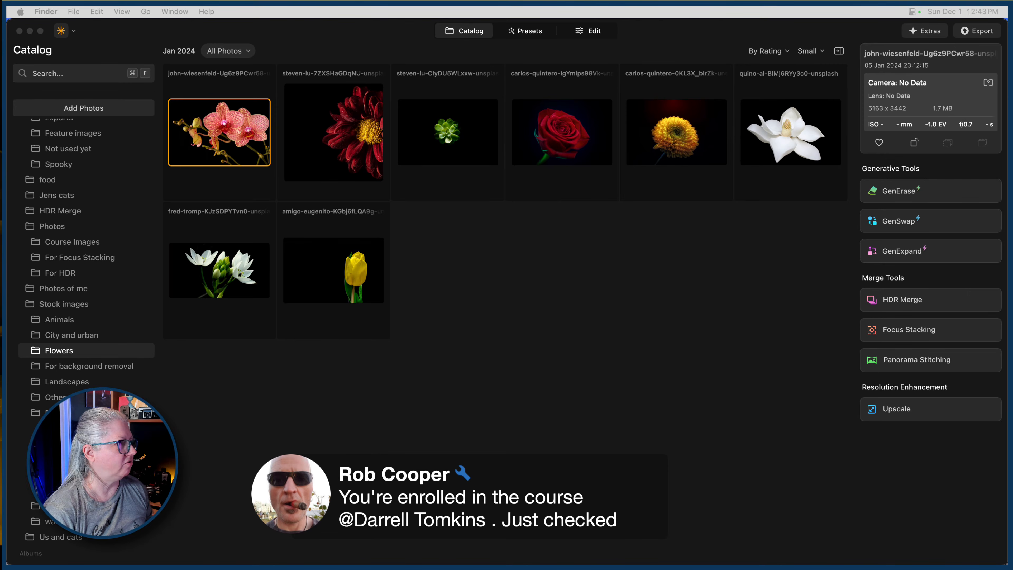
Switch to Chrome and open the logged-in profile page on the Digital Photo Mentor website.
key(super+Tab)
key(super+Tab)
key(super+Tab)
key(super+Tab)
key(super+Tab)
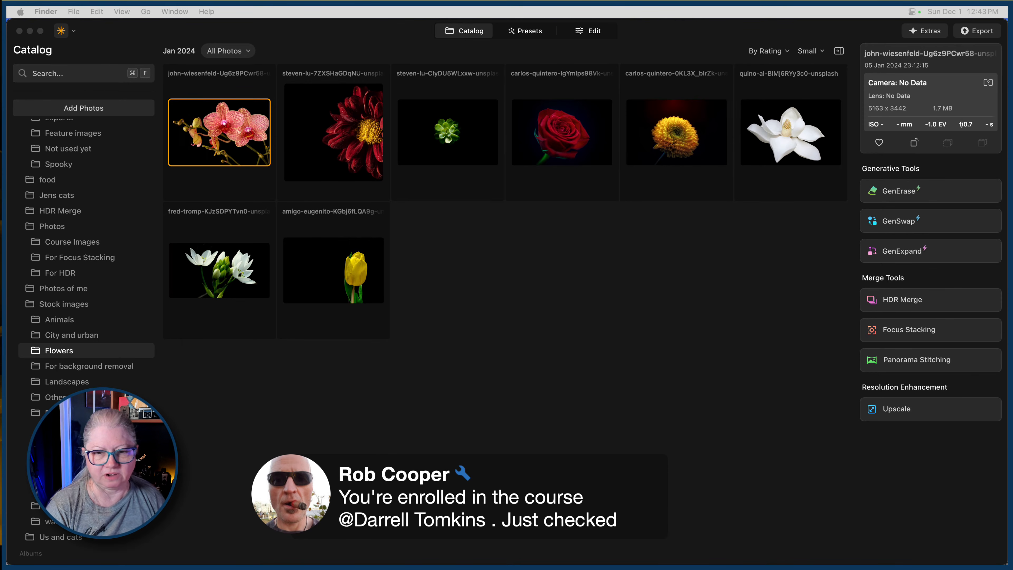
key(super+Tab)
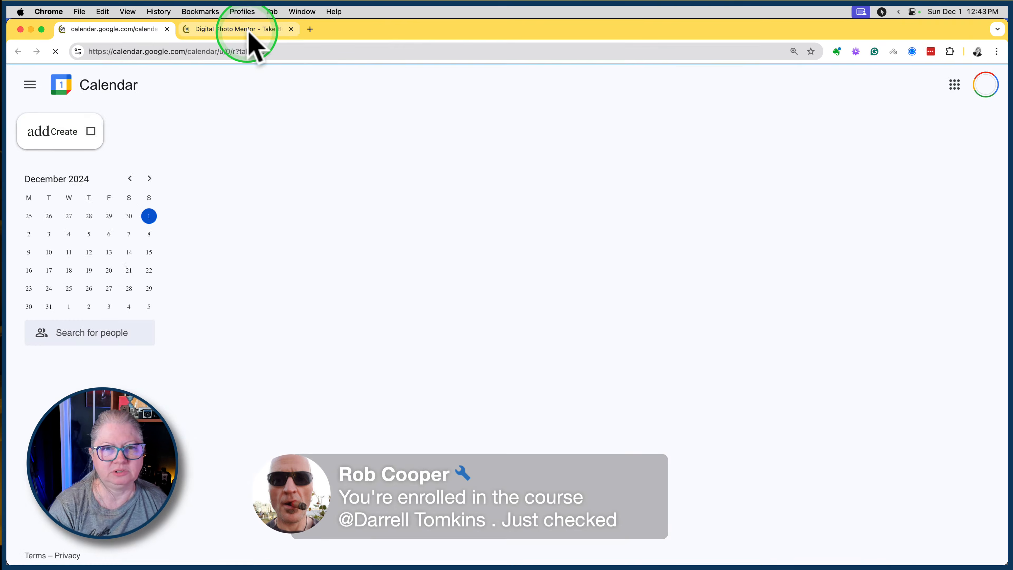
click(250, 33)
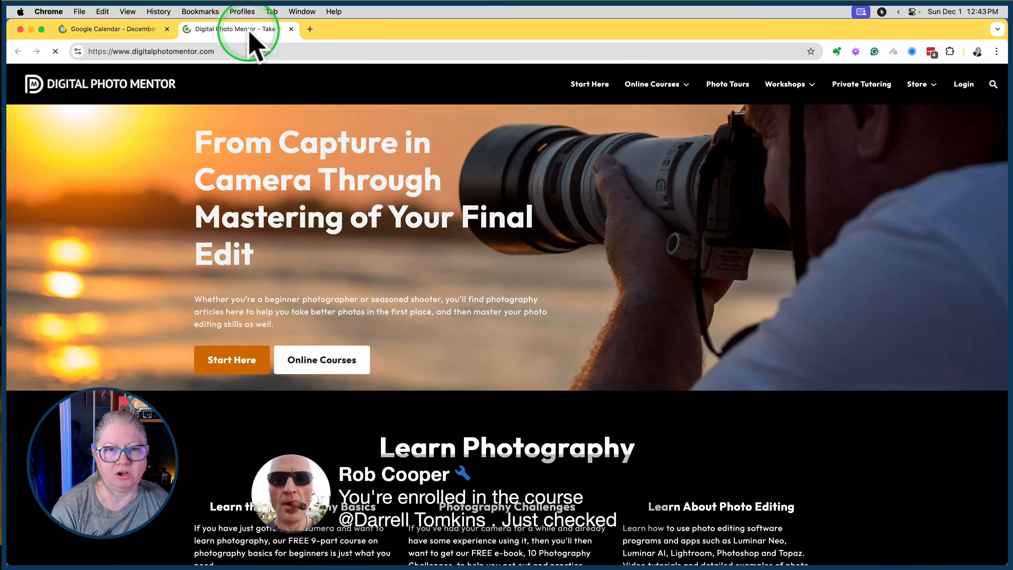
click(964, 86)
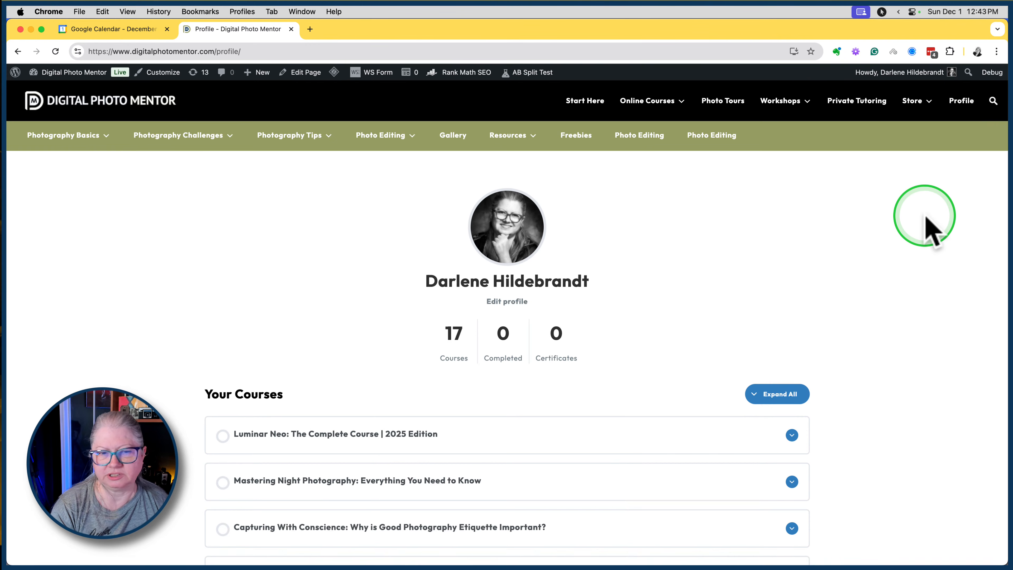
Look through the Your Courses list and open Luminar Neo: The Complete Course | 2025 Edition.
scroll(925, 227, down, 4)
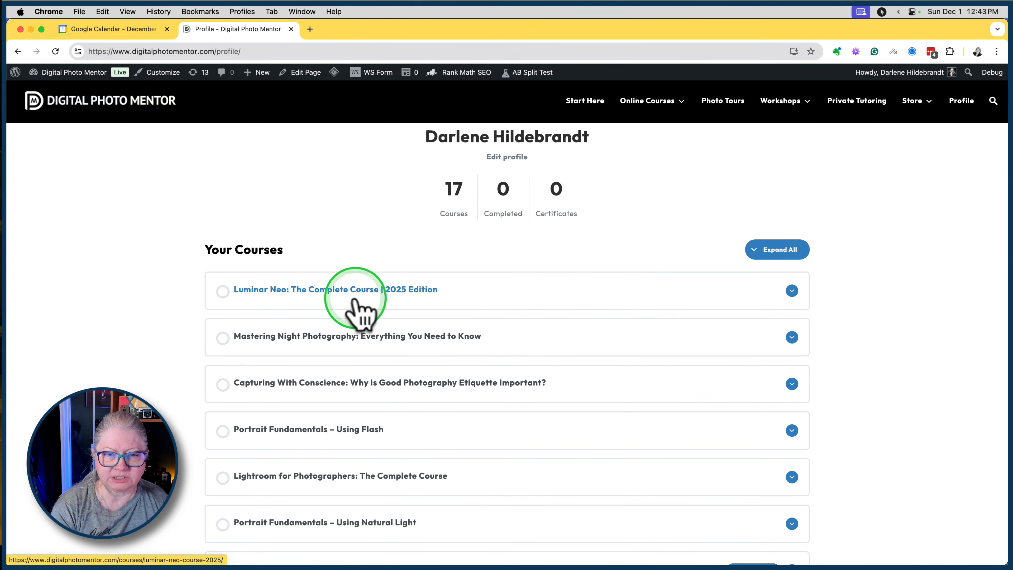
scroll(148, 279, down, 3)
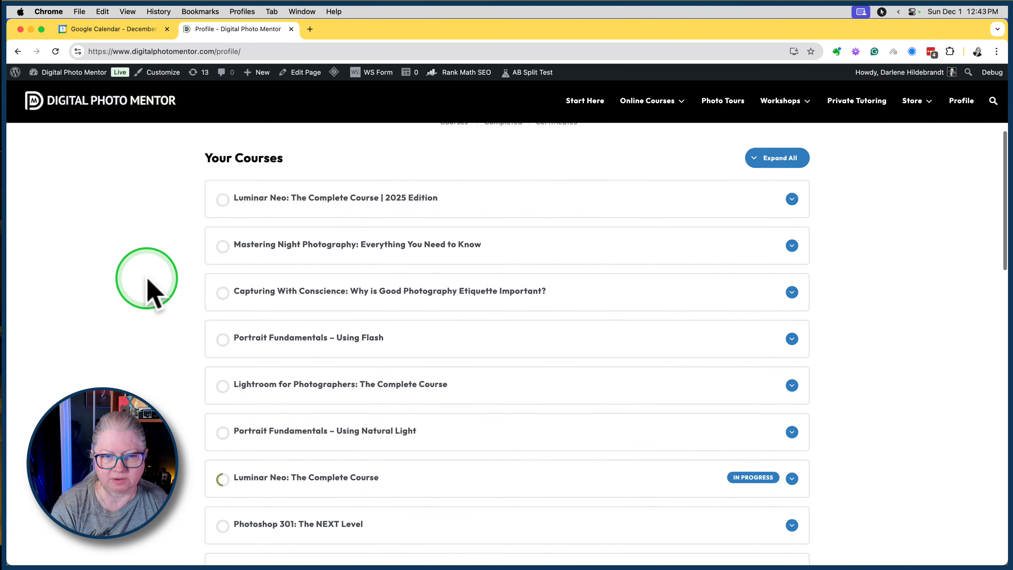
scroll(147, 279, down, 5)
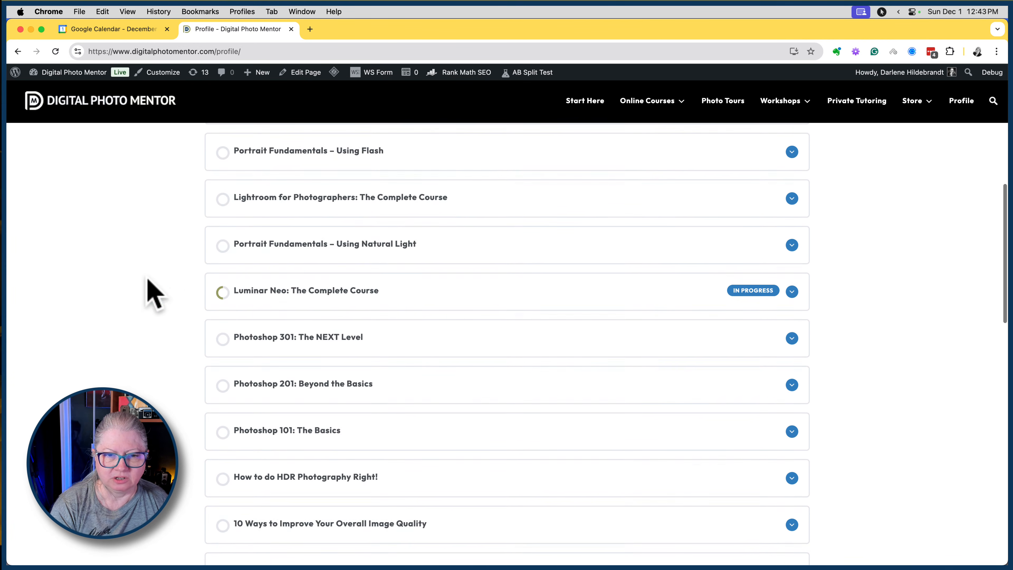
scroll(339, 303, up, 7)
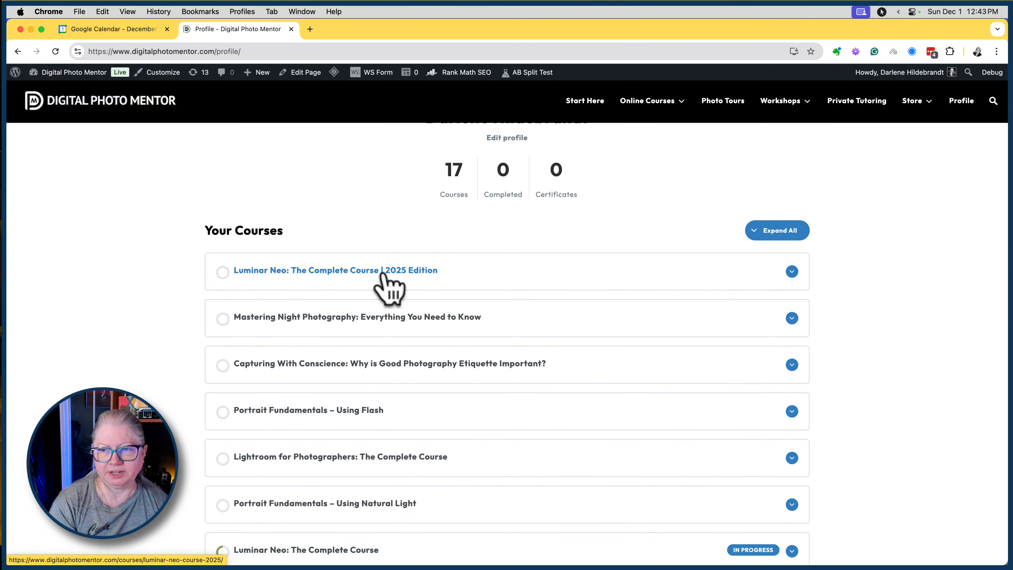
click(383, 273)
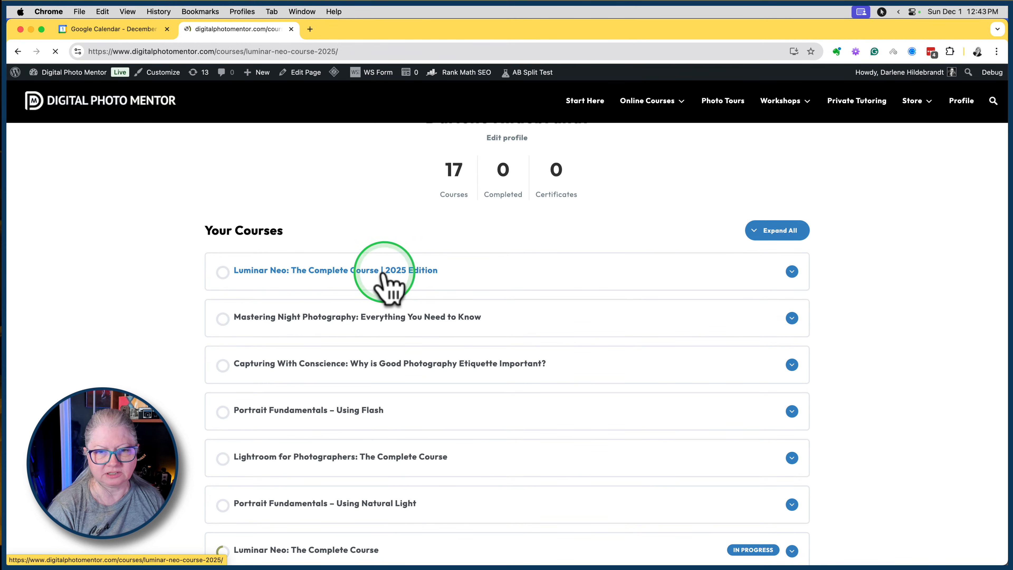
Examine the Essential Tools and Landscape Tools lessons on the 2025 Edition course page.
click(848, 249)
scroll(849, 251, down, 4)
scroll(848, 244, down, 1)
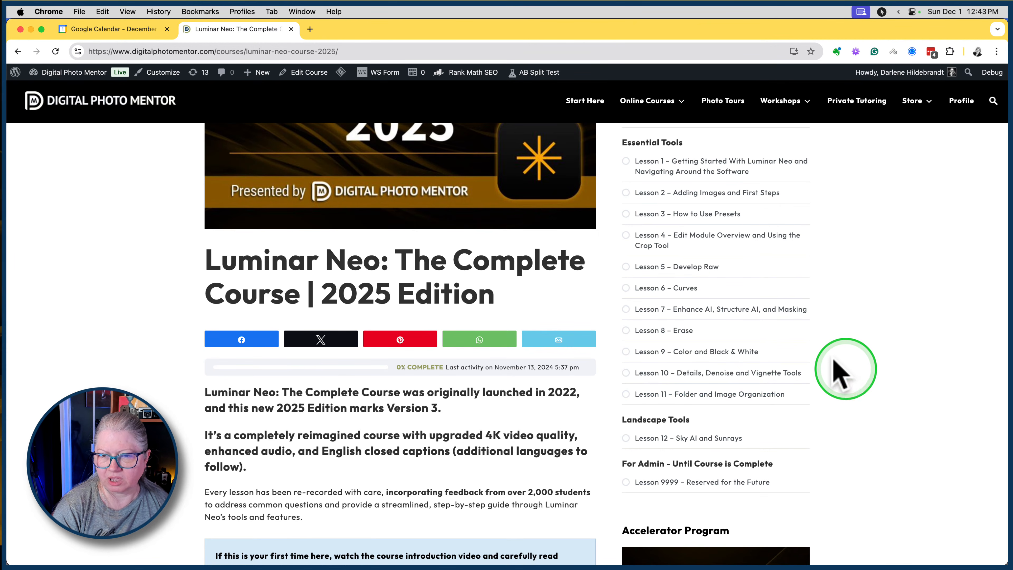
click(661, 270)
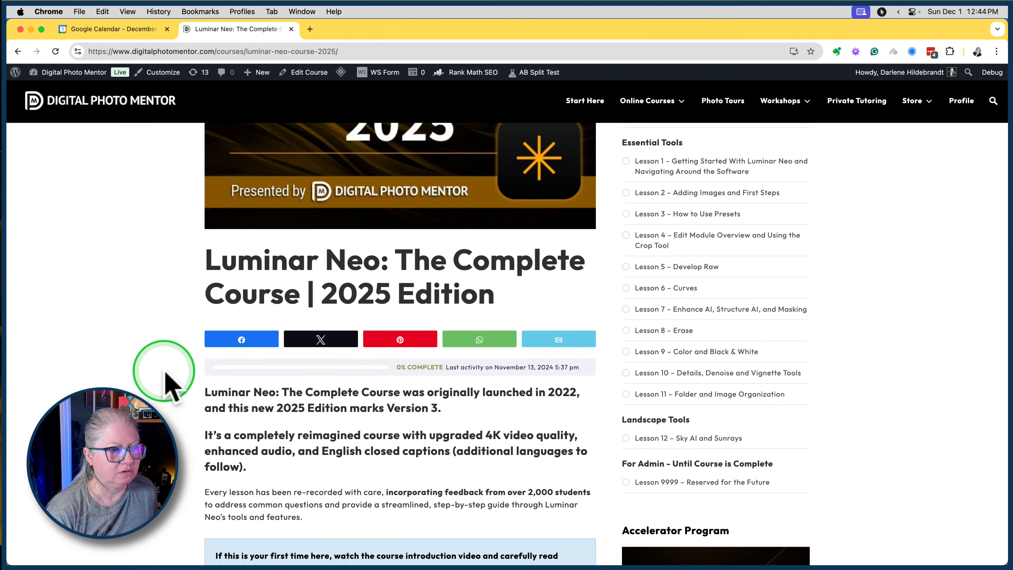
Switch to Luminar Neo and view the first album's flower photos, then those in the Flowers folder under Stock images.
key(super+Tab)
key(super+Tab)
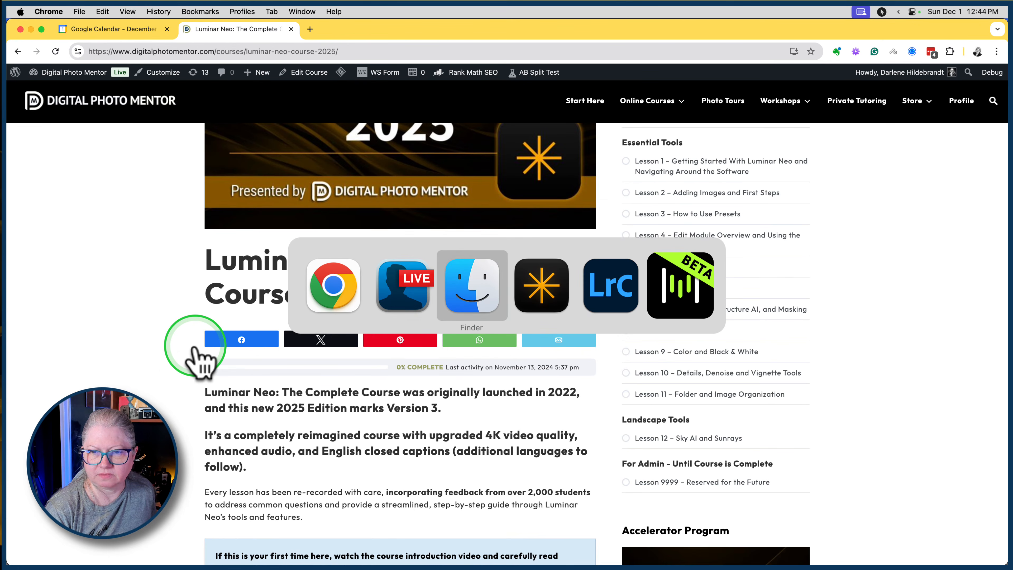
key(super+Tab)
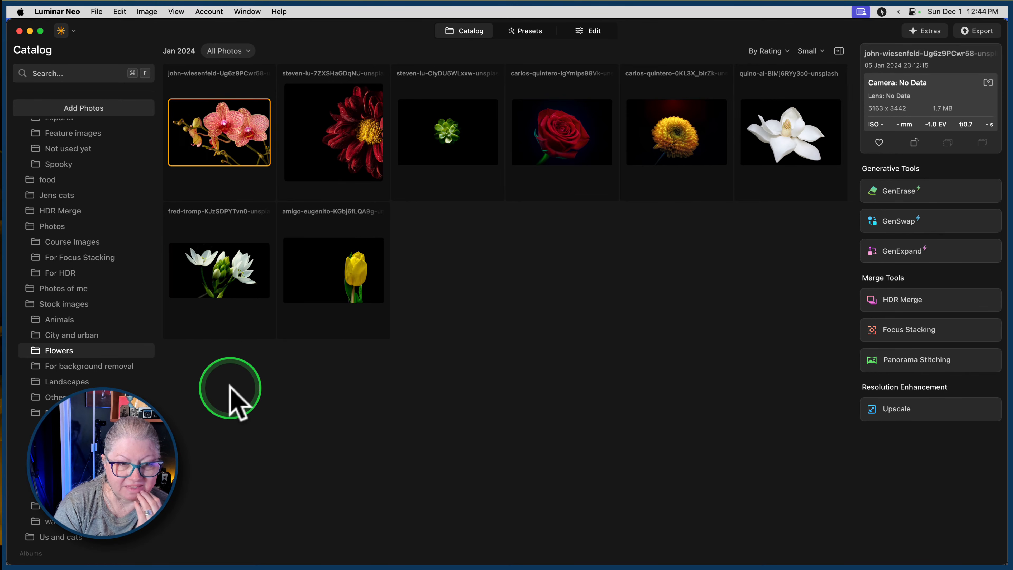
scroll(67, 361, down, 5)
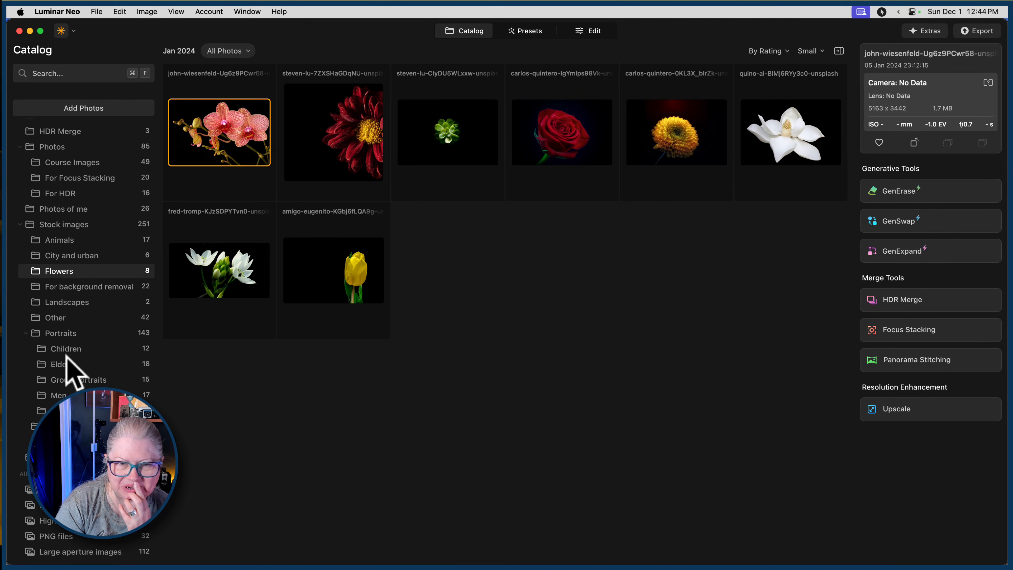
click(39, 490)
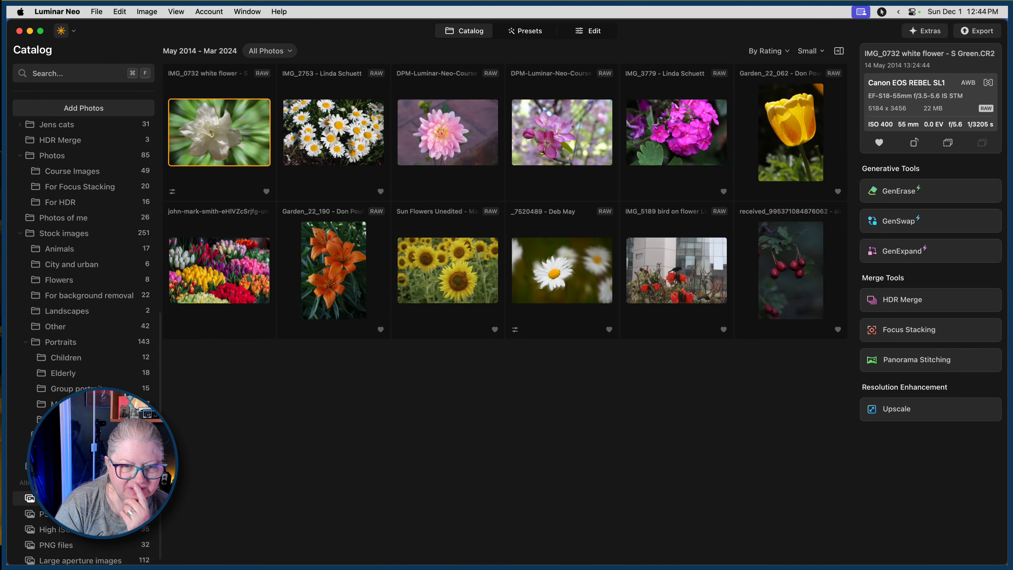
click(536, 387)
click(66, 283)
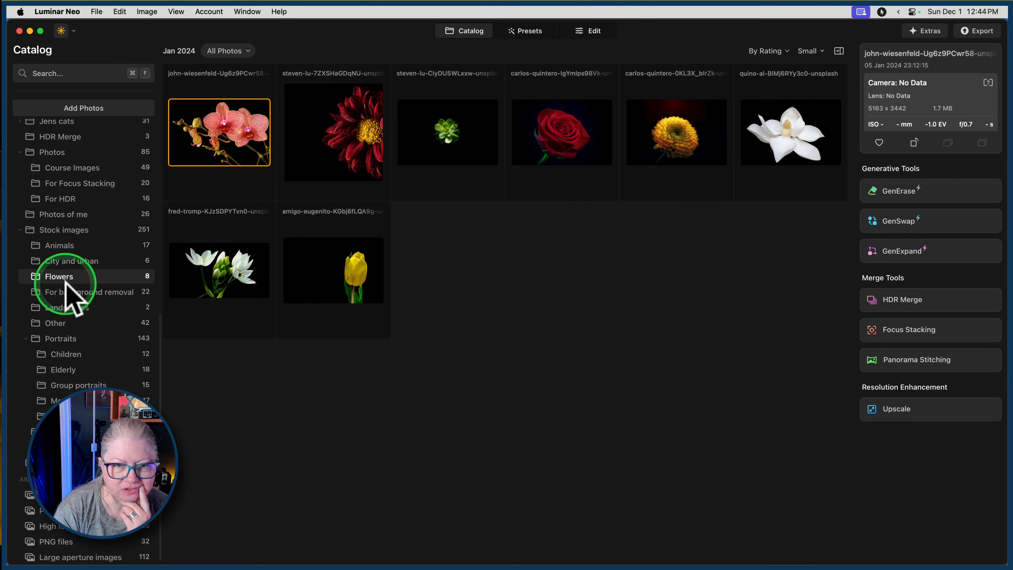
Add the white flower photo on black from the Flowers folder to the first album and show that album's photos.
drag(842, 148, 63, 495)
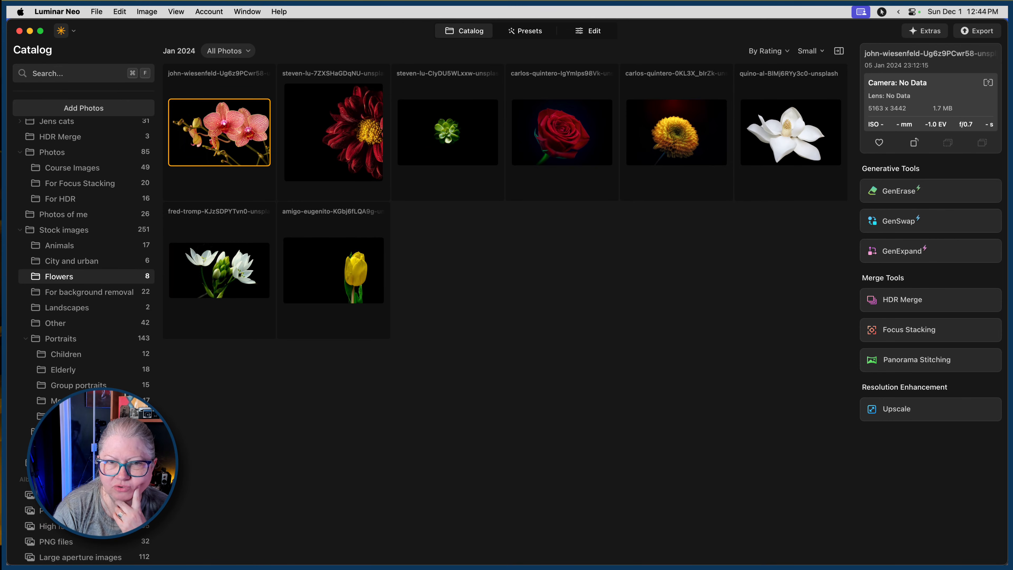
click(63, 495)
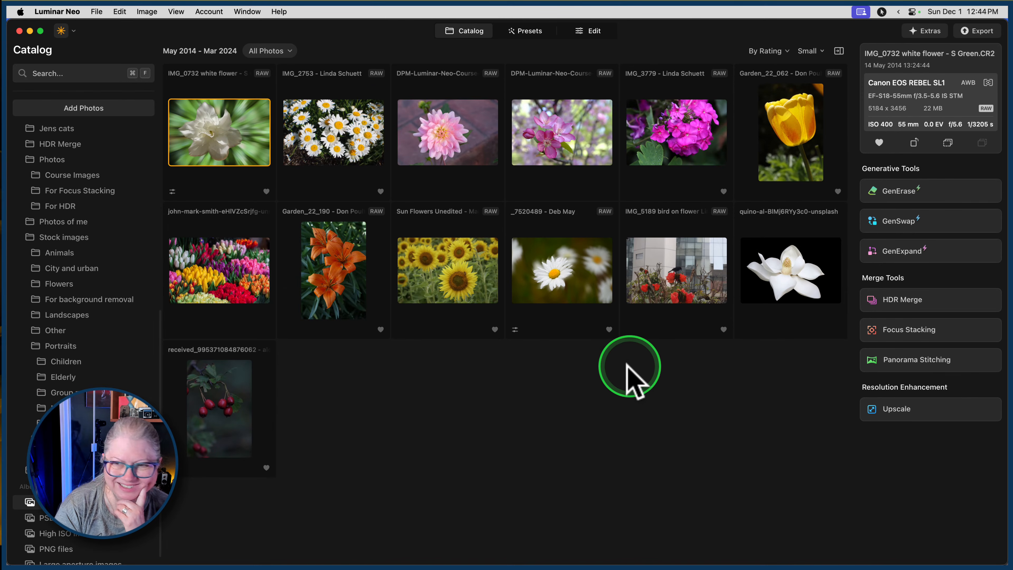
click(737, 377)
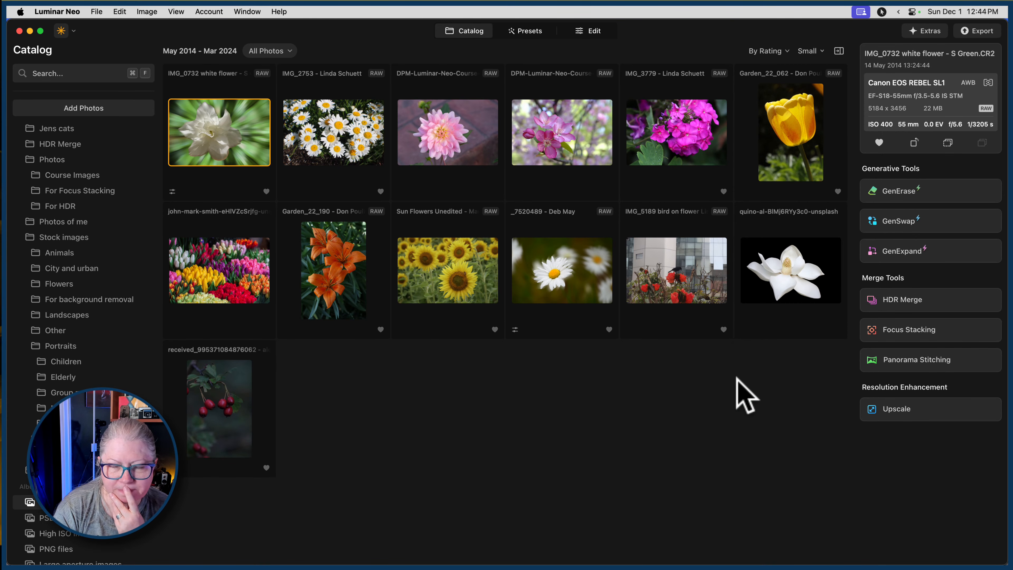
Open the IMG_5189 bird on flower photo for editing and straighten it with a slight counterclockwise rotation in Crop.
double_click(664, 285)
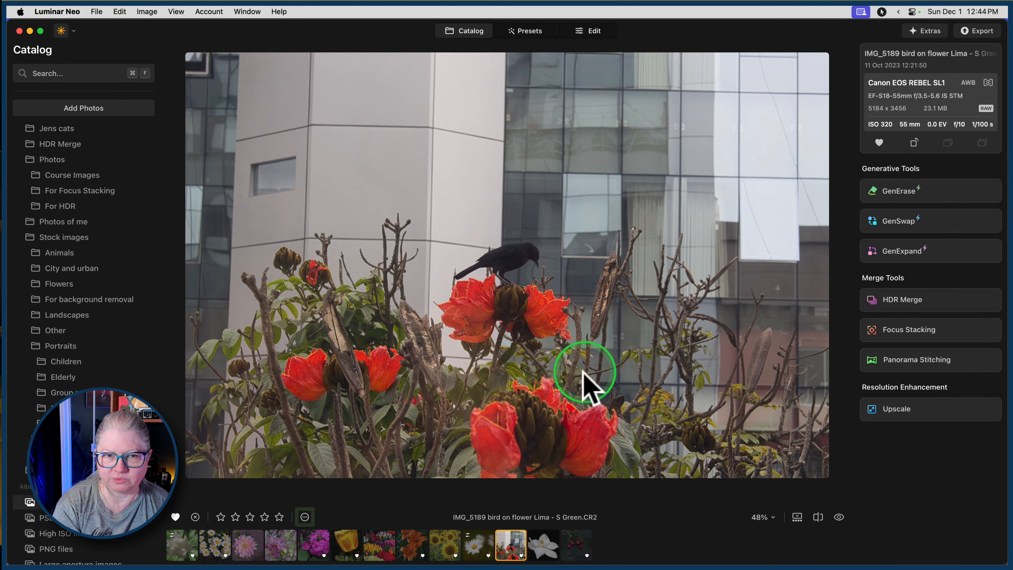
click(596, 31)
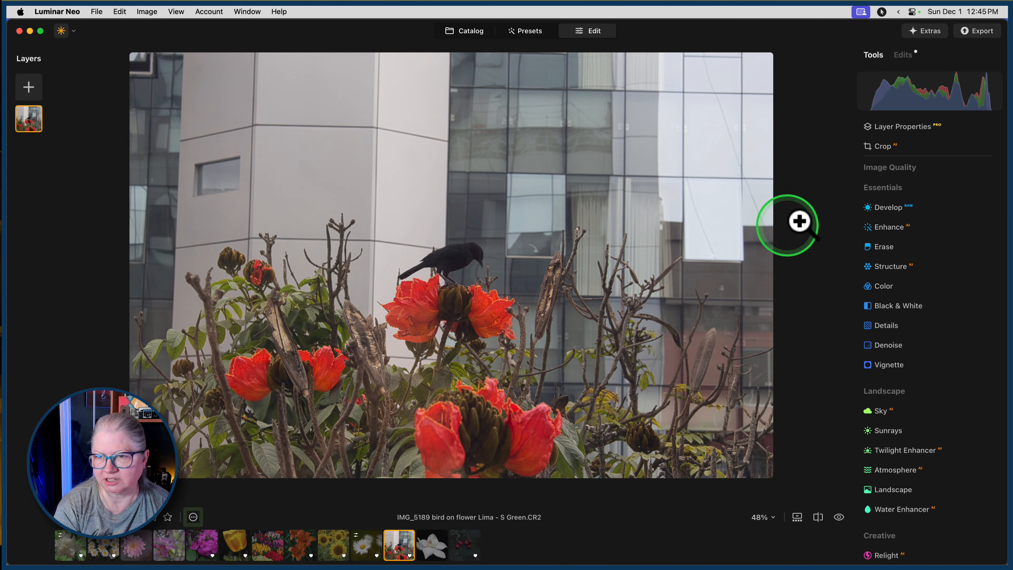
click(893, 146)
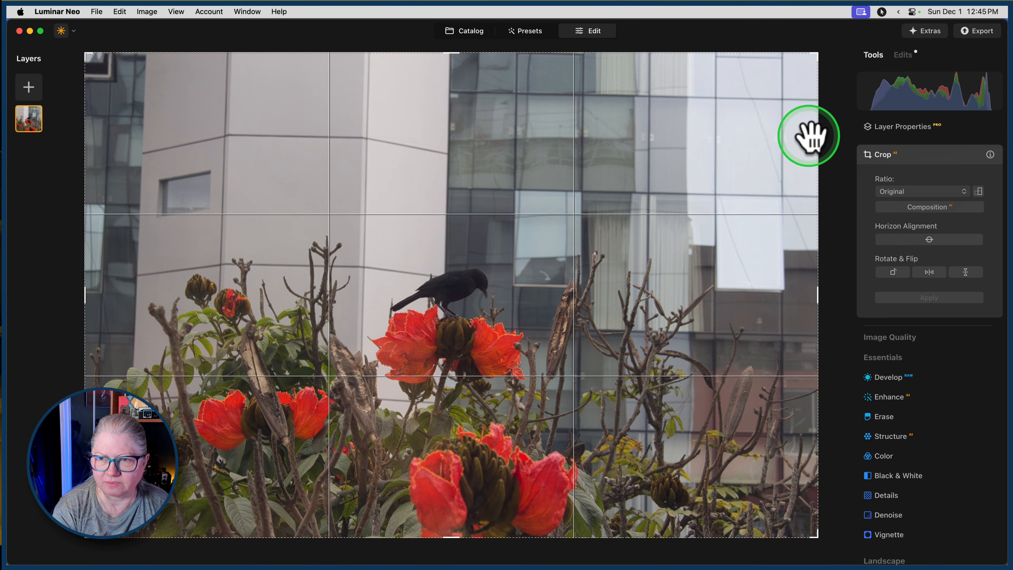
mouse_move(833, 147)
mouse_down()
mouse_move(837, 131)
mouse_move(839, 152)
mouse_up()
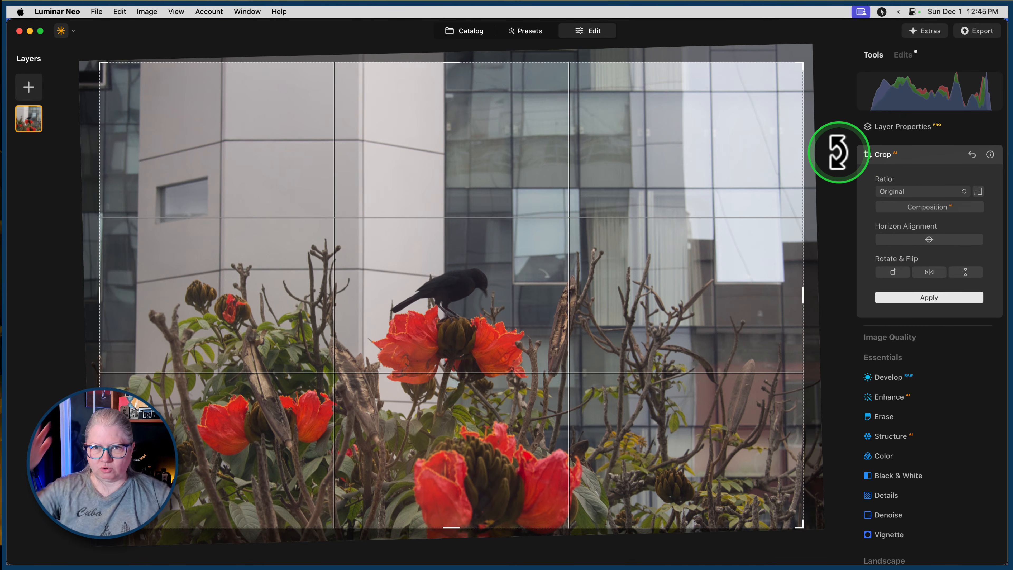
click(902, 156)
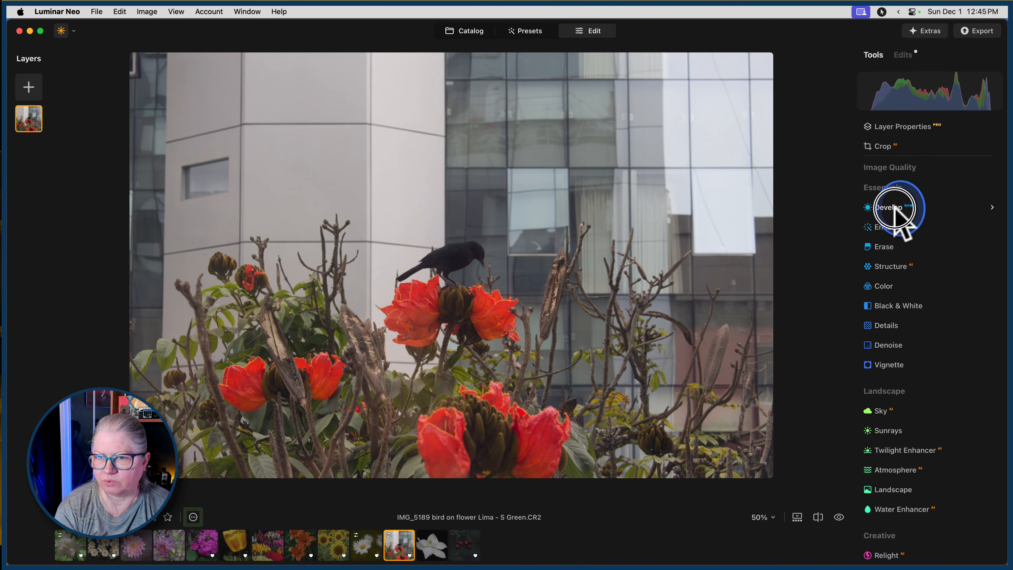
Correct the bird photo's building perspective with the automatic Transform correction in Develop.
click(894, 207)
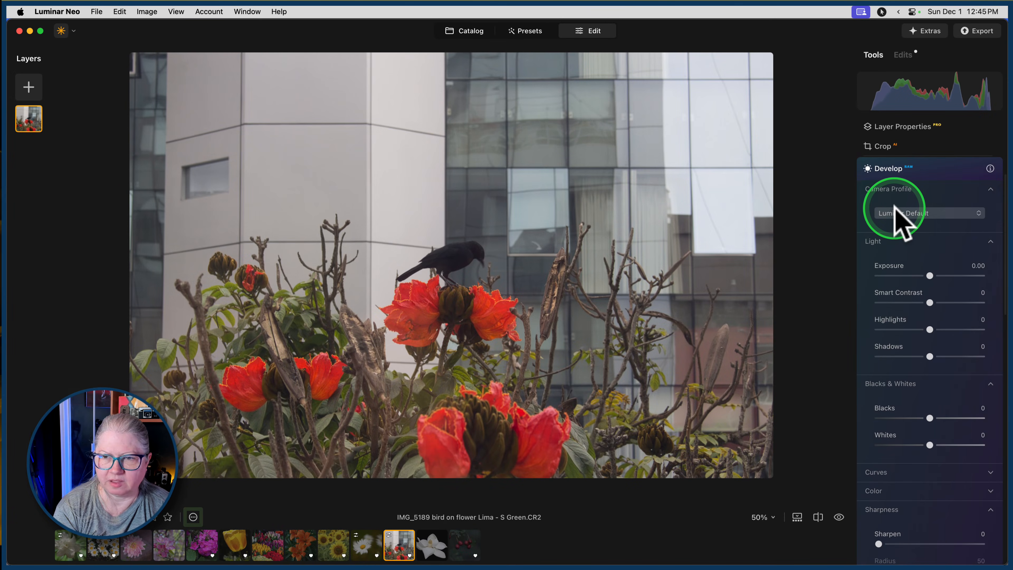
scroll(898, 224, down, 10)
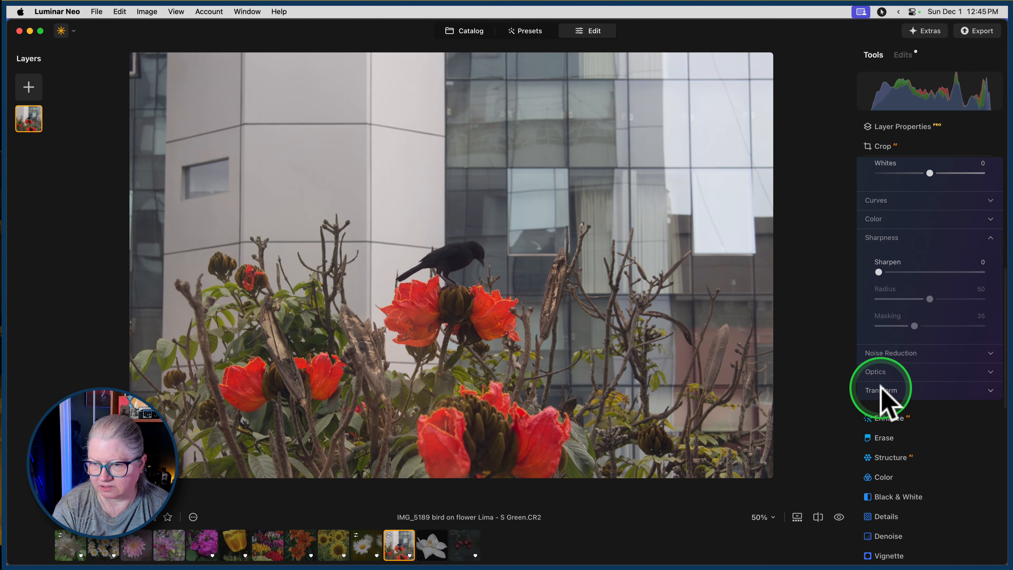
click(882, 388)
scroll(882, 393, down, 3)
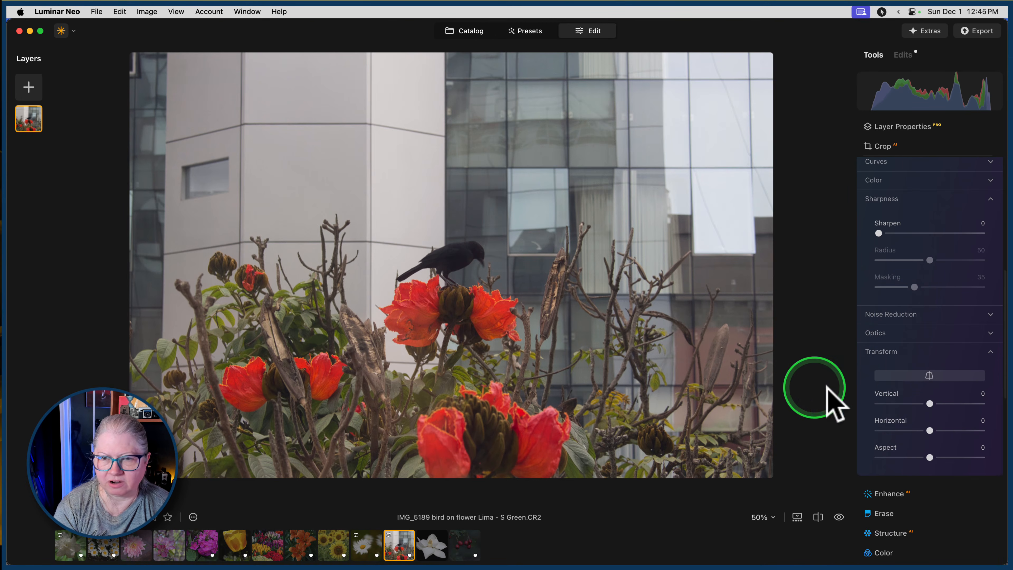
click(930, 375)
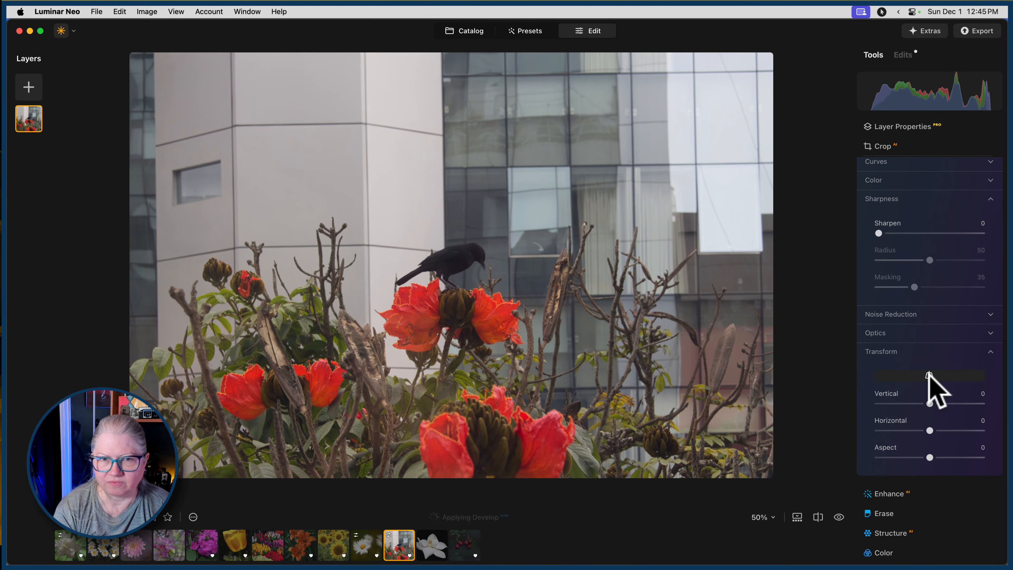
Fine-tune the photo's straightening with another slight rotation in Crop and apply it.
click(916, 147)
drag(828, 132, 831, 138)
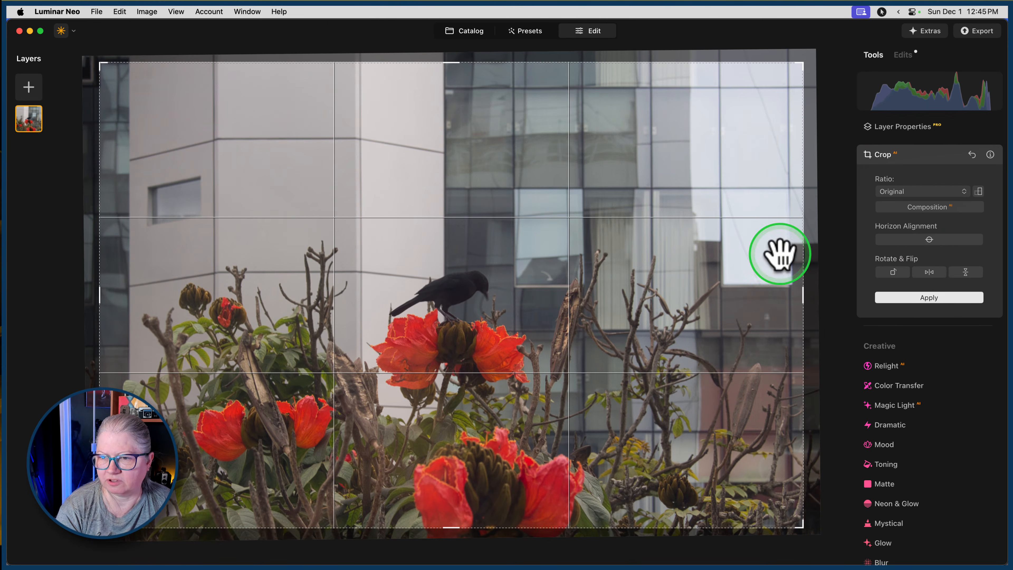
click(925, 157)
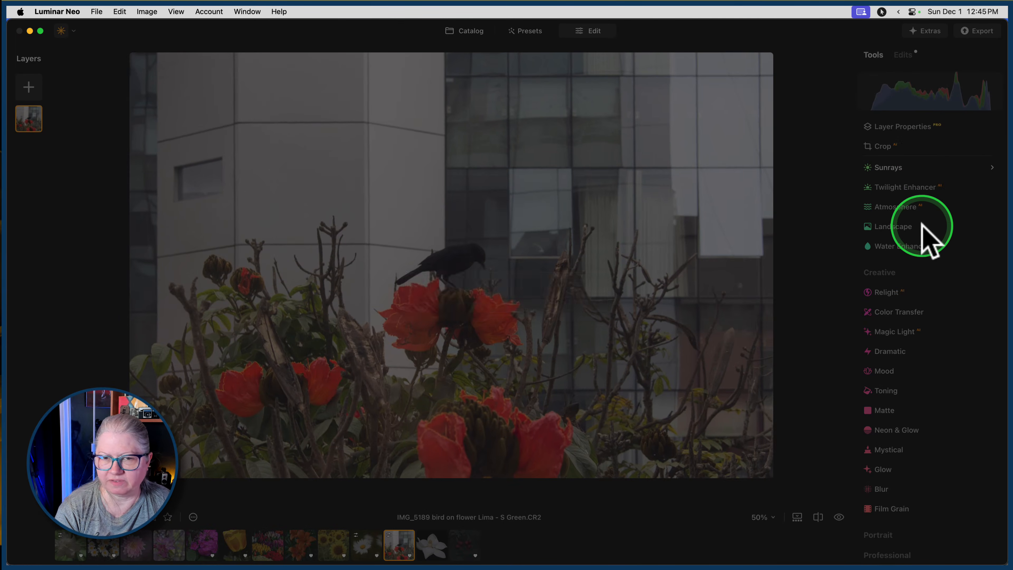
Set the Develop camera profile to Camera Landscape.
scroll(894, 276, up, 10)
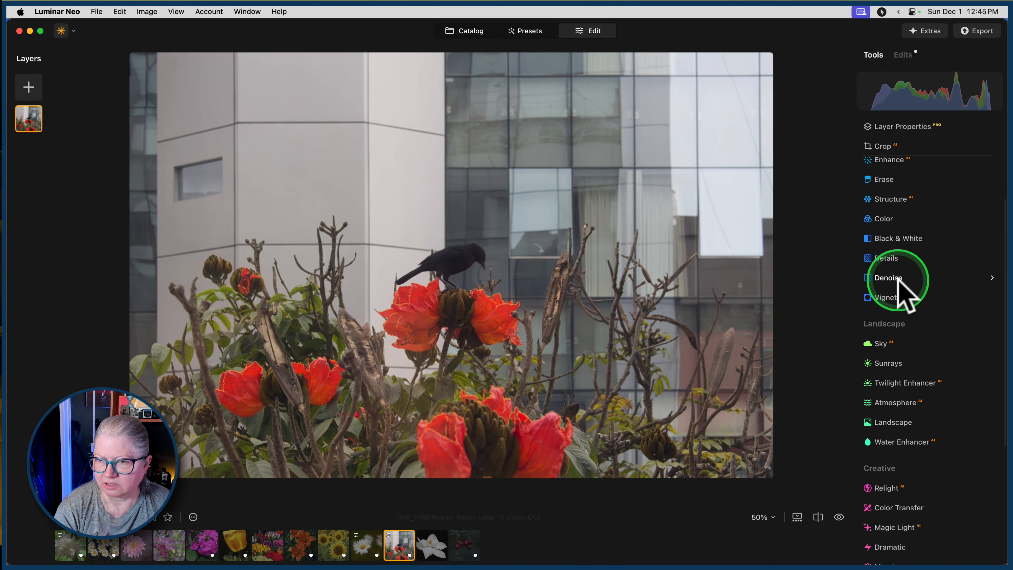
click(888, 207)
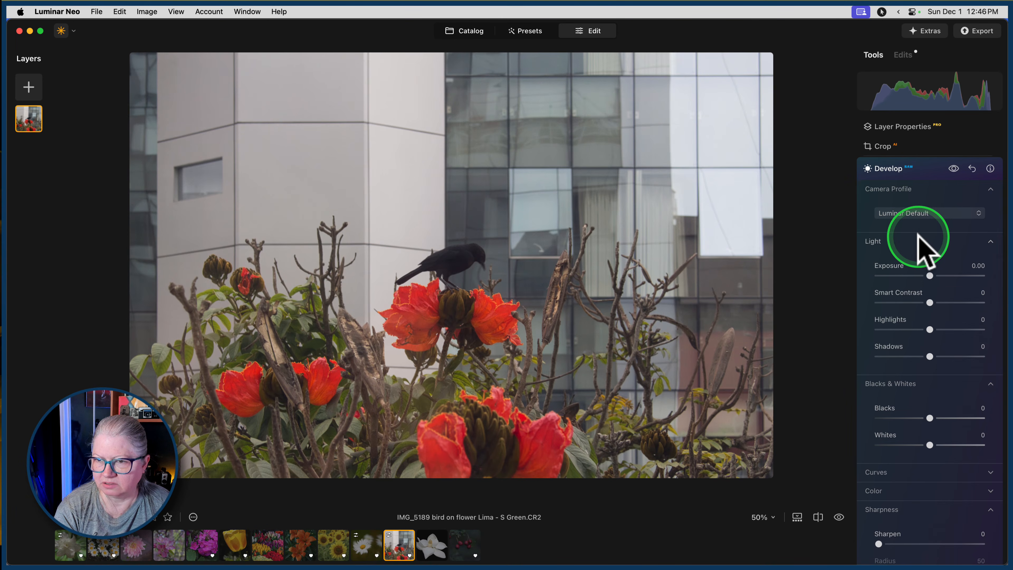
click(910, 213)
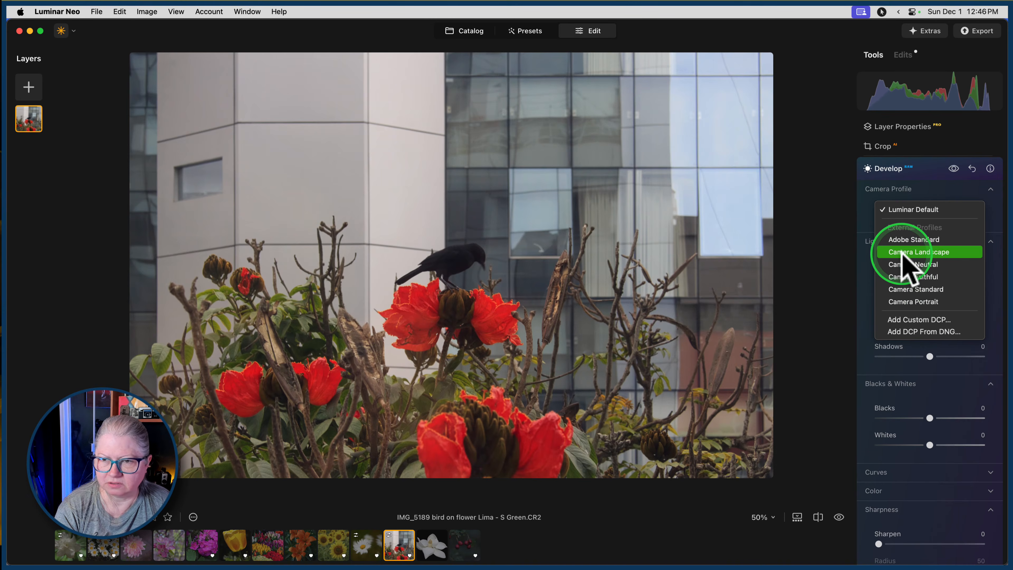
click(904, 252)
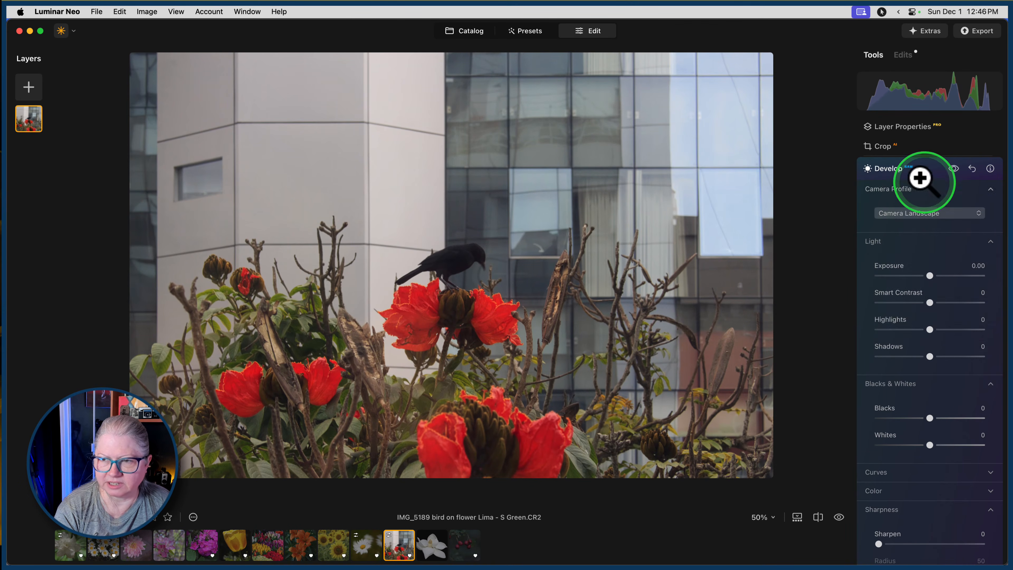
Set Develop's Shadows to 33, Whites to 65 and Blacks to -10.
scroll(926, 240, down, 3)
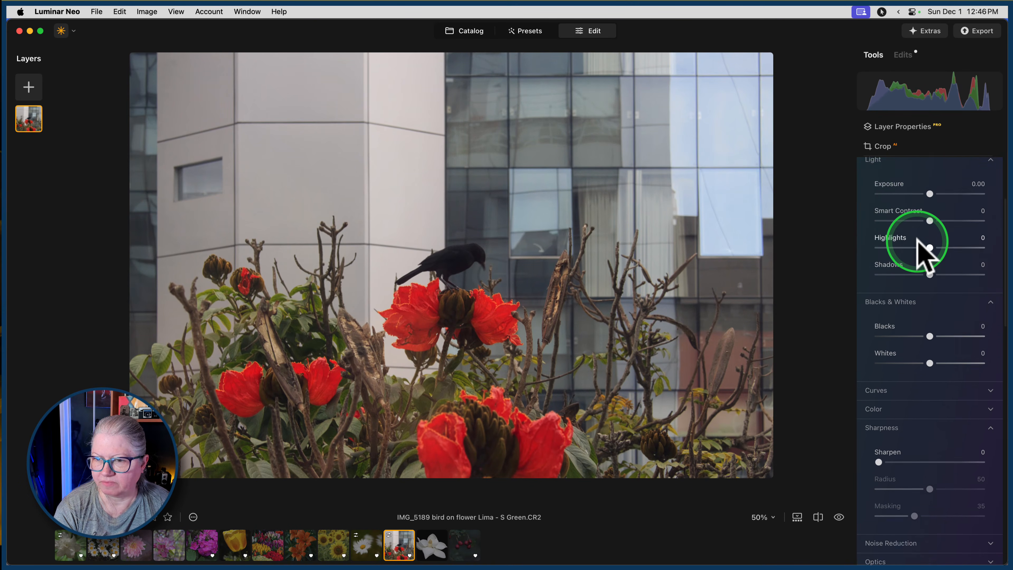
scroll(917, 239, down, 1)
drag(930, 260, 945, 260)
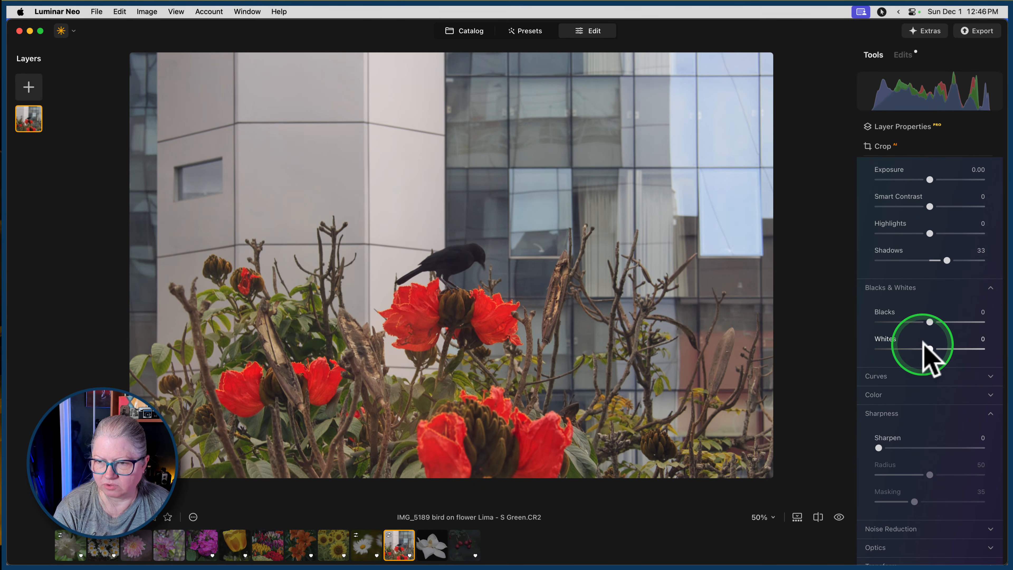
drag(930, 349, 963, 349)
click(938, 346)
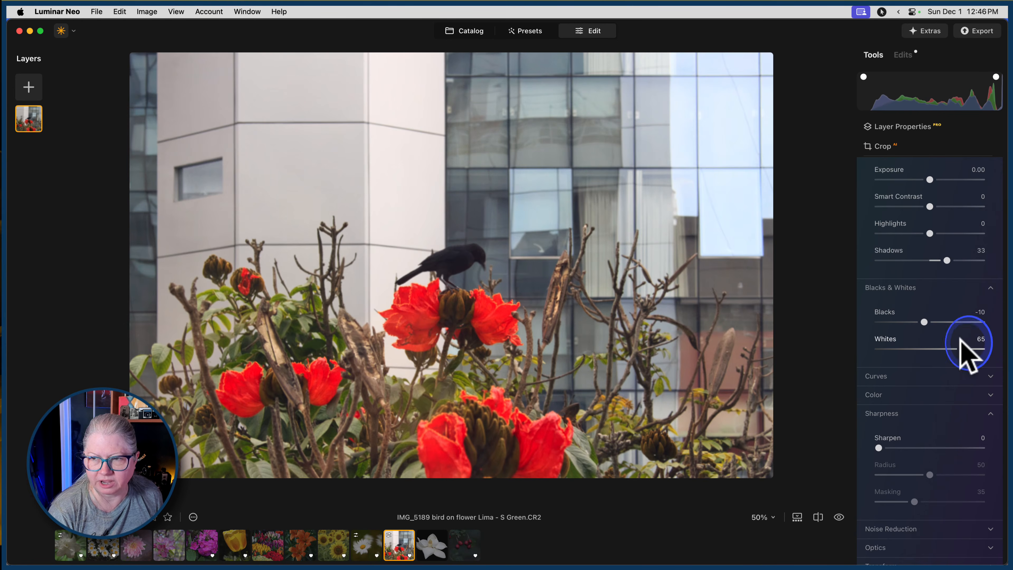
Raise the Exposure to 0.20 and deepen the Blacks to -22.
click(930, 179)
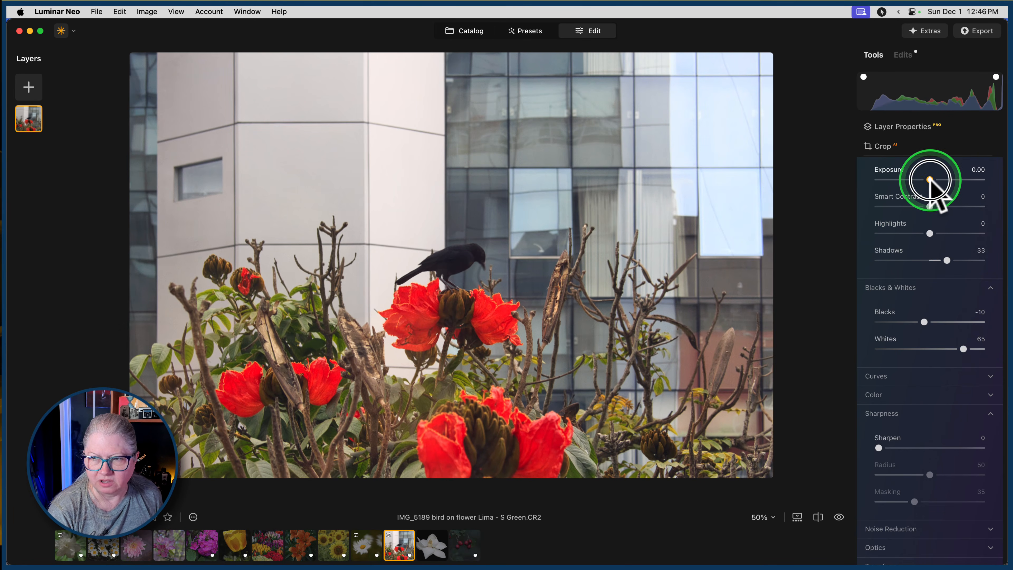
drag(930, 180, 932, 180)
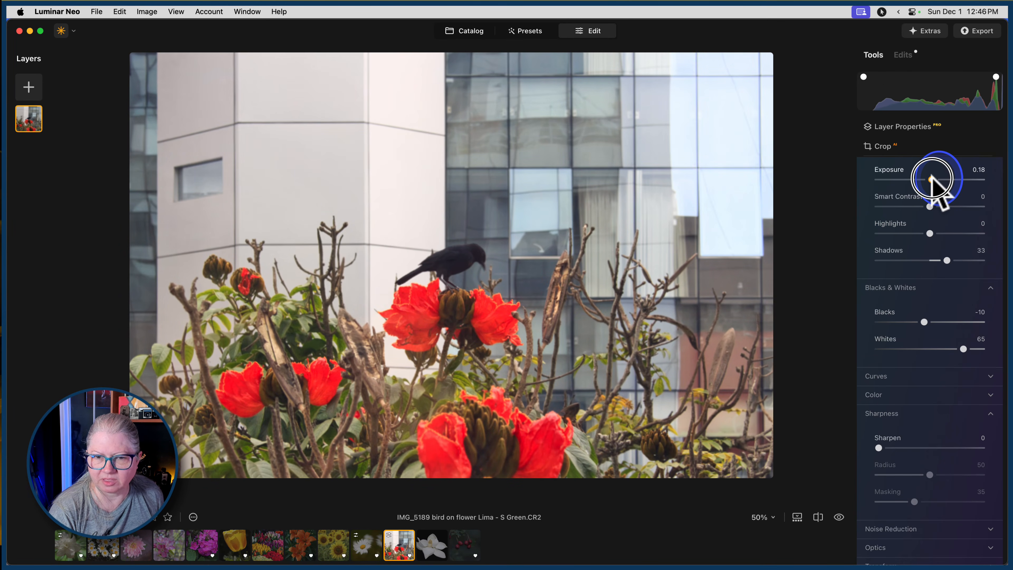
drag(925, 322, 917, 321)
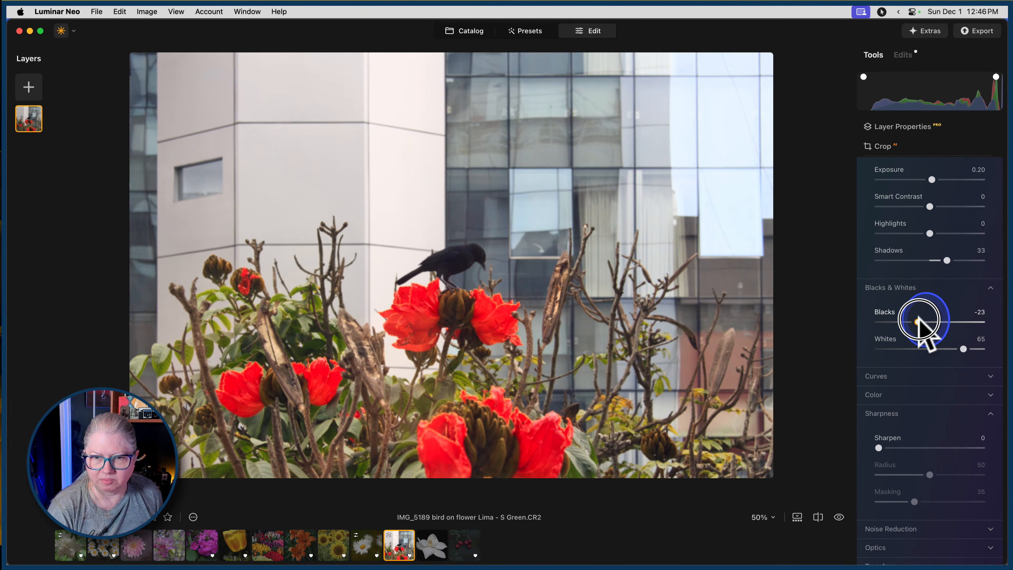
Sample a neutral white balance from the bird, hide the clipping warnings, and resample from the pale building wall.
scroll(916, 328, down, 4)
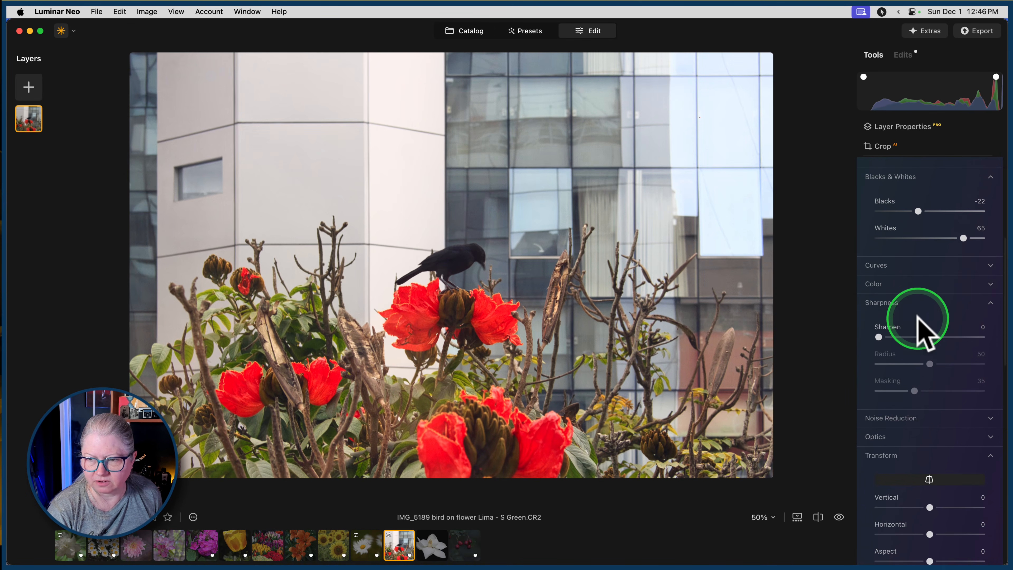
click(882, 303)
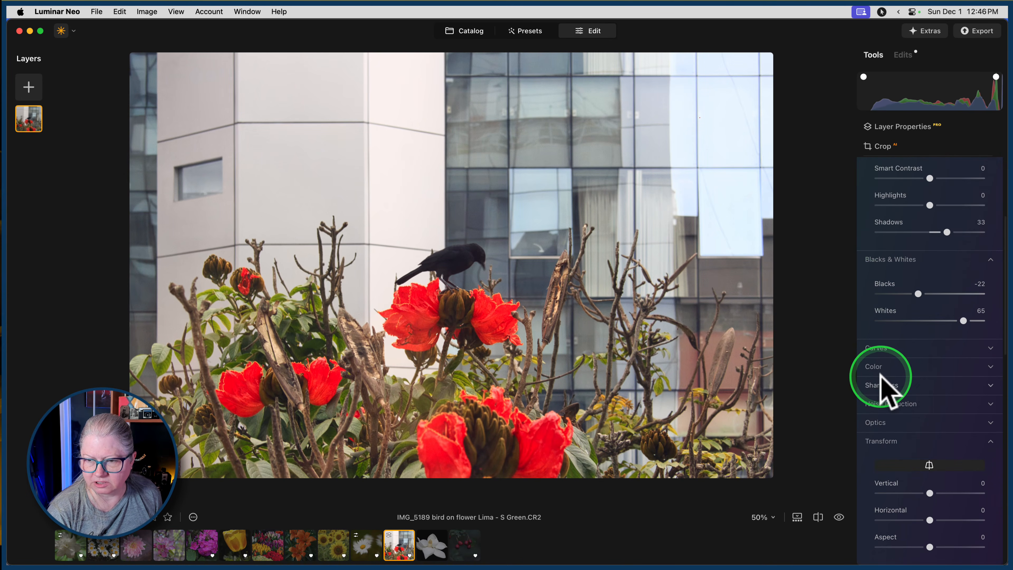
click(876, 366)
scroll(880, 373, down, 2)
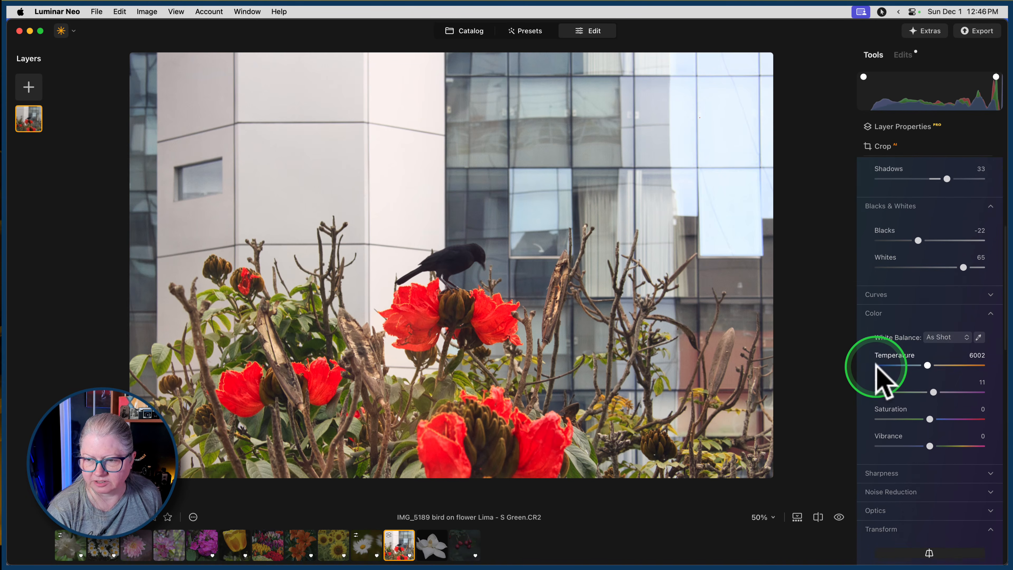
click(977, 335)
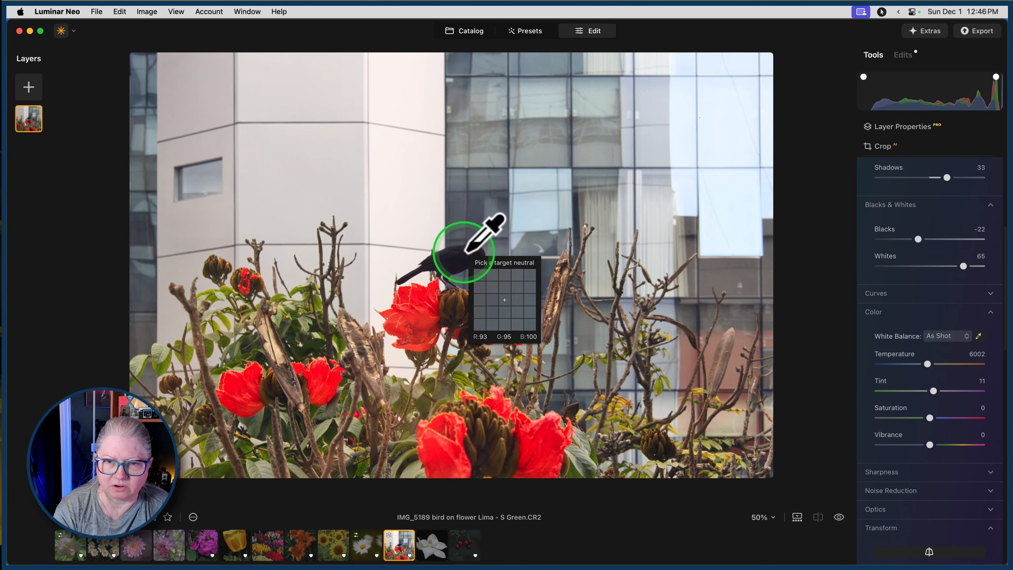
click(466, 252)
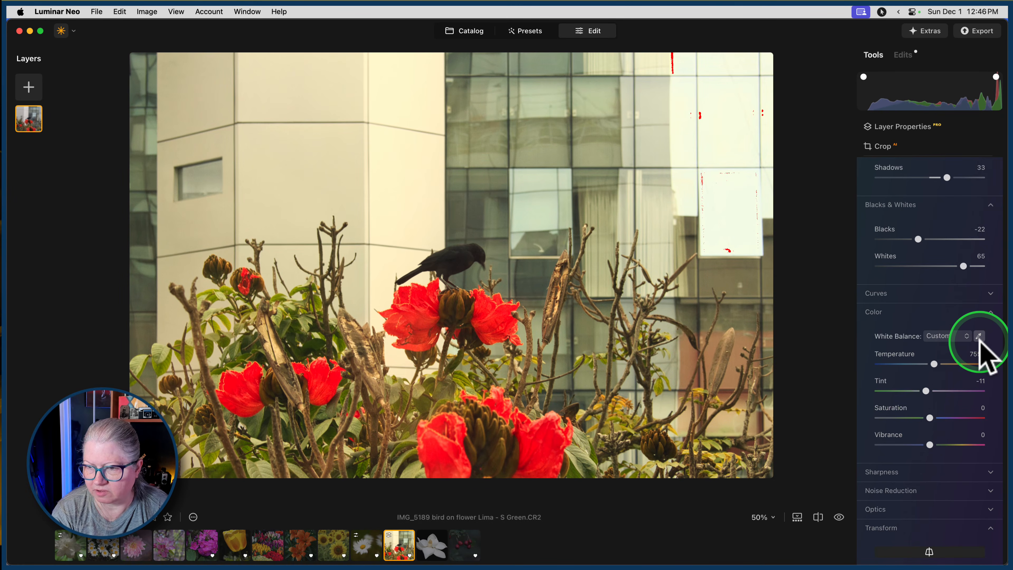
key(j)
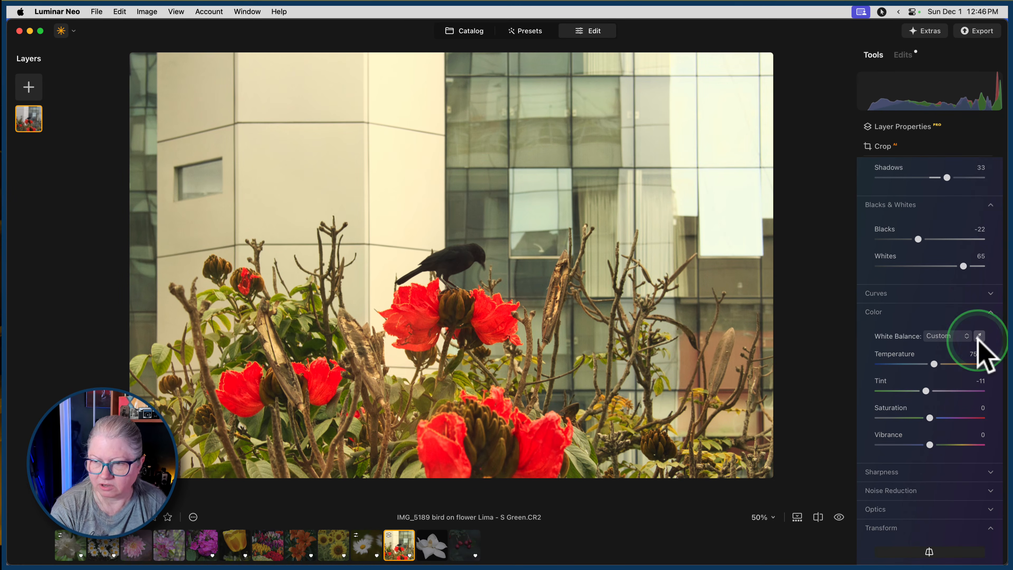
click(402, 181)
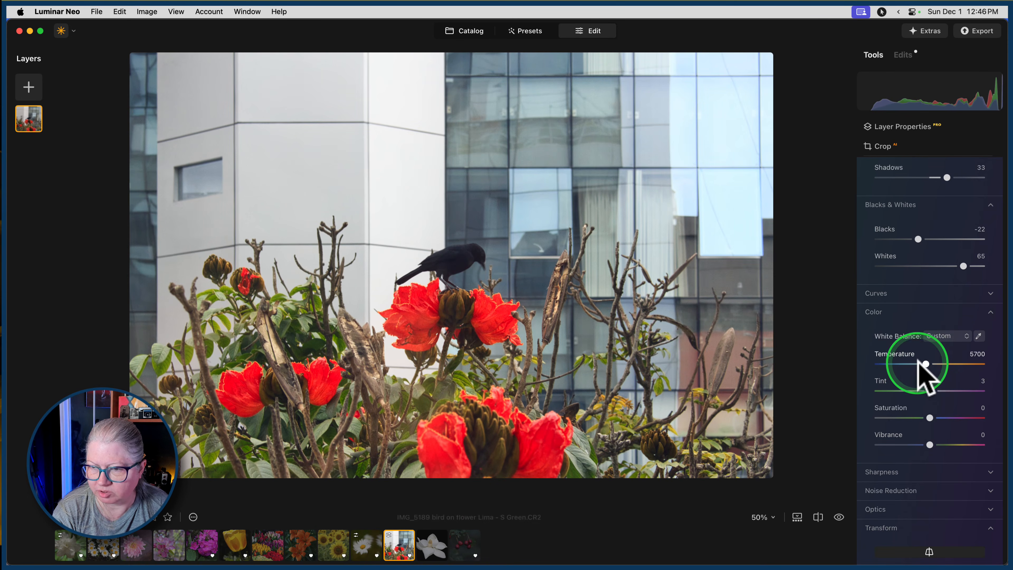
Warm the photo with Temperature 7015 and Tint 0, and compare the result with the original.
drag(926, 363, 929, 364)
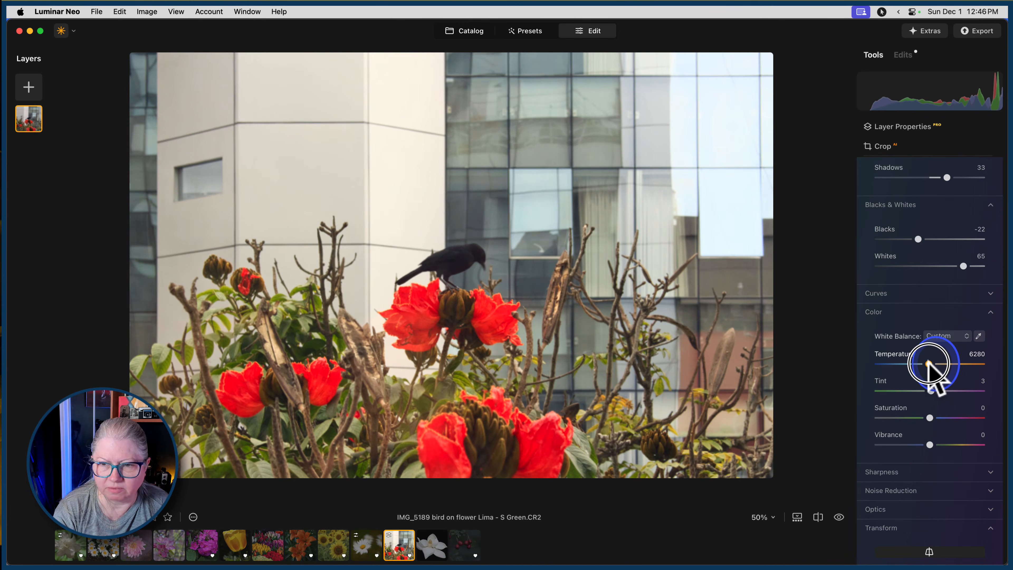
click(933, 391)
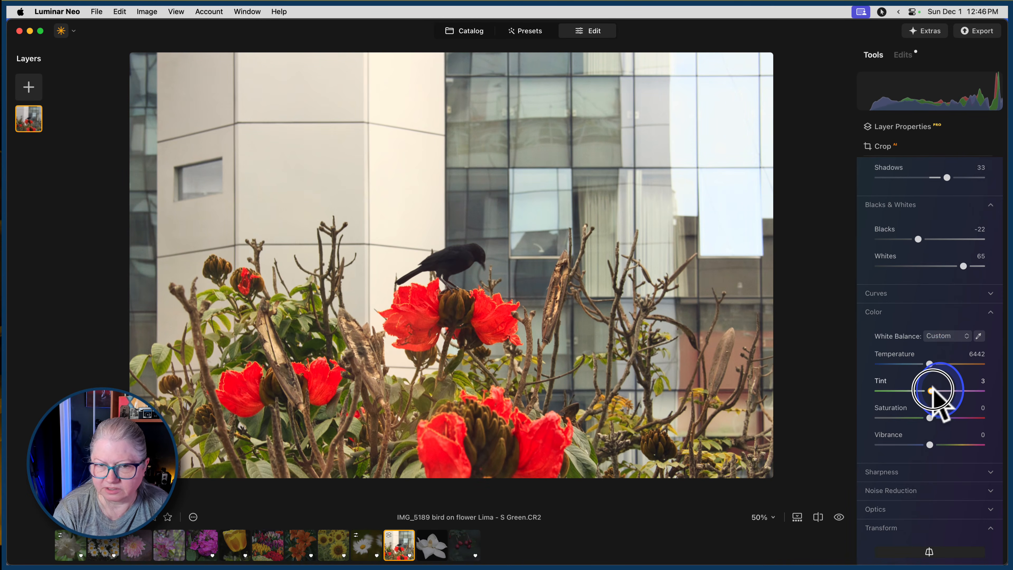
drag(932, 391, 931, 363)
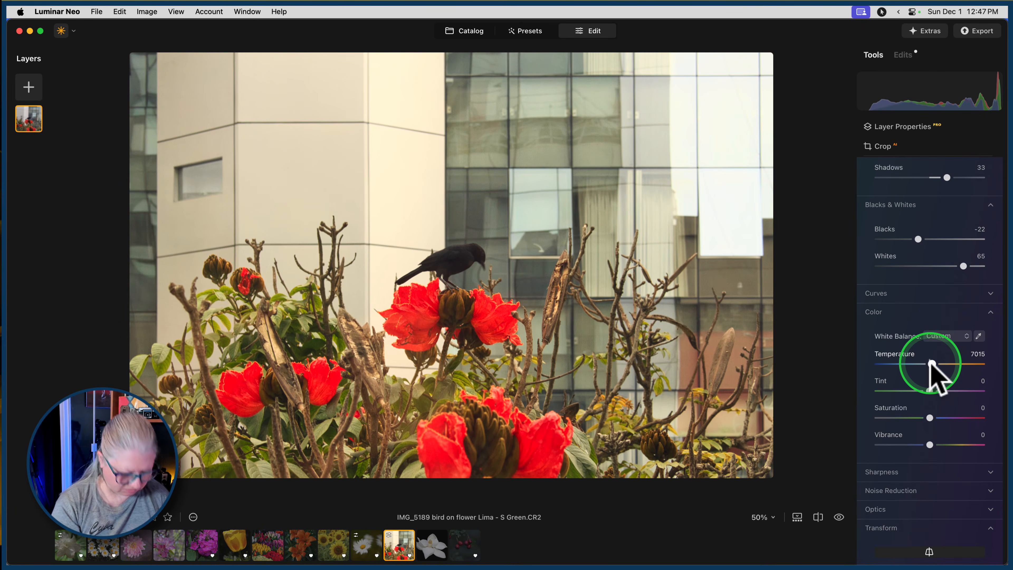
key(backslash)
key(backslash)
key(backslash)
key(backslash)
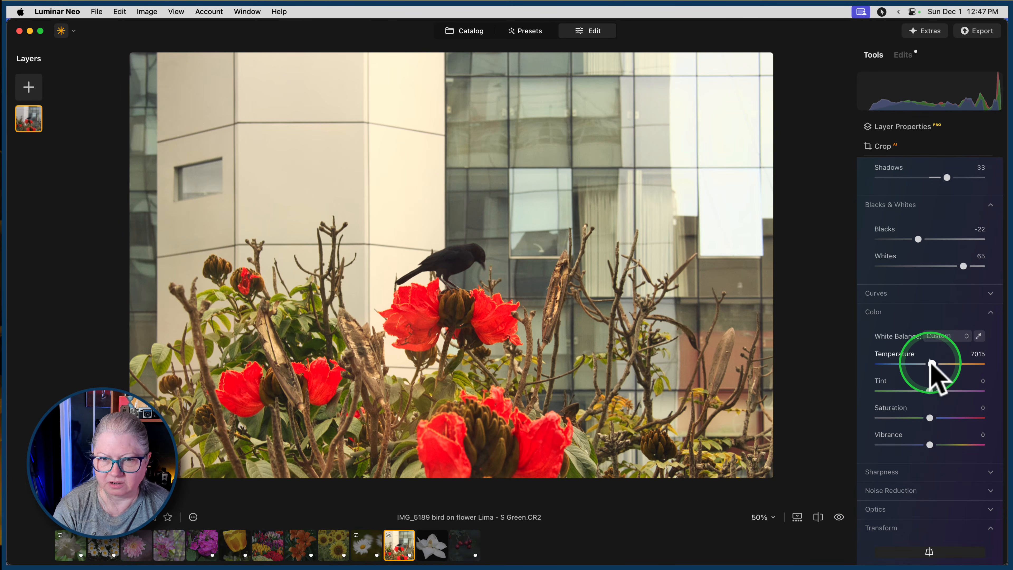
Close the Develop tool and collapse the Landscape tools group.
scroll(932, 361, down, 5)
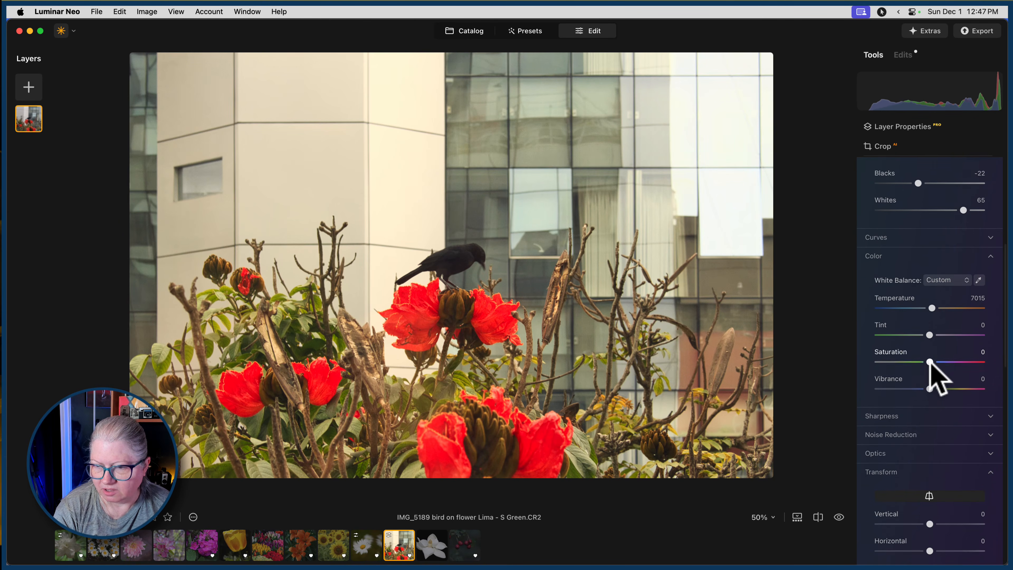
scroll(931, 359, up, 10)
click(913, 190)
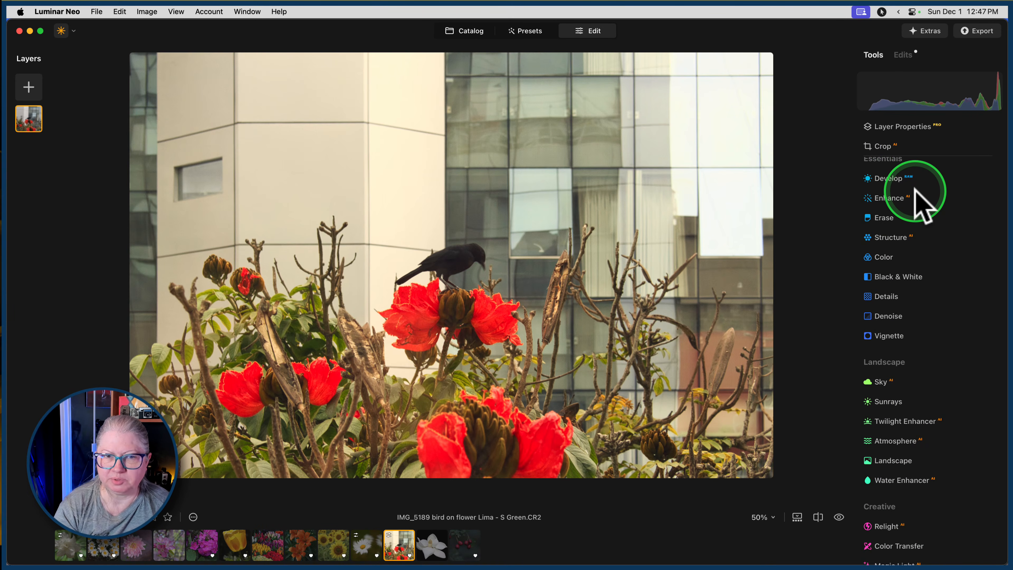
scroll(915, 192, down, 5)
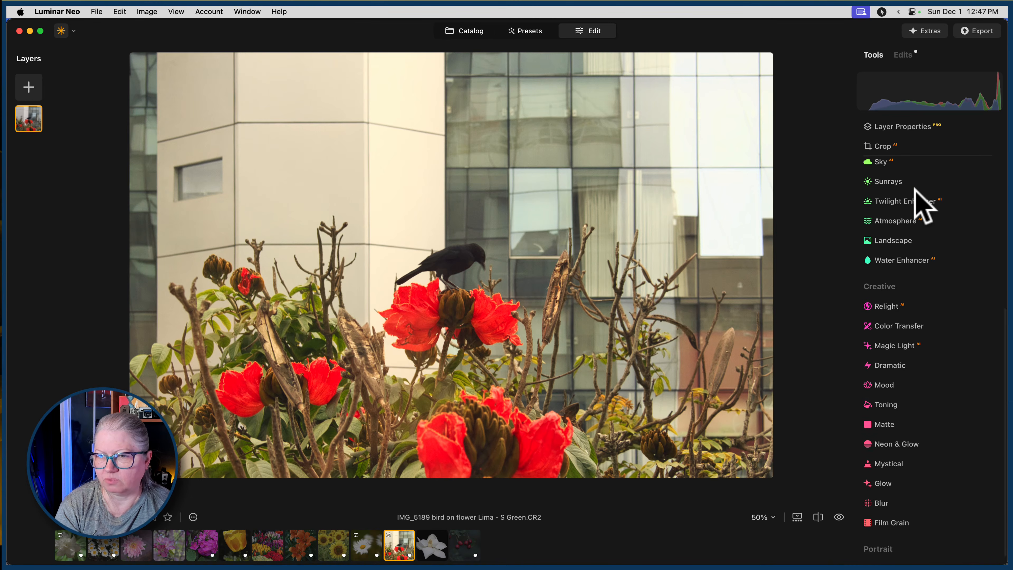
click(892, 181)
click(891, 201)
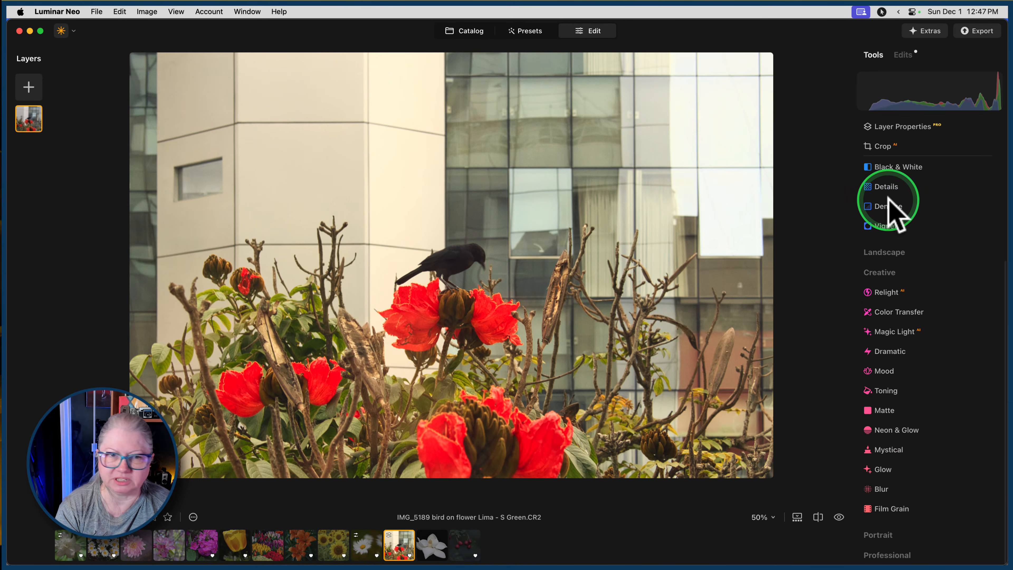
Switch to Chrome and search the web for "adamski effect".
key(super+Tab)
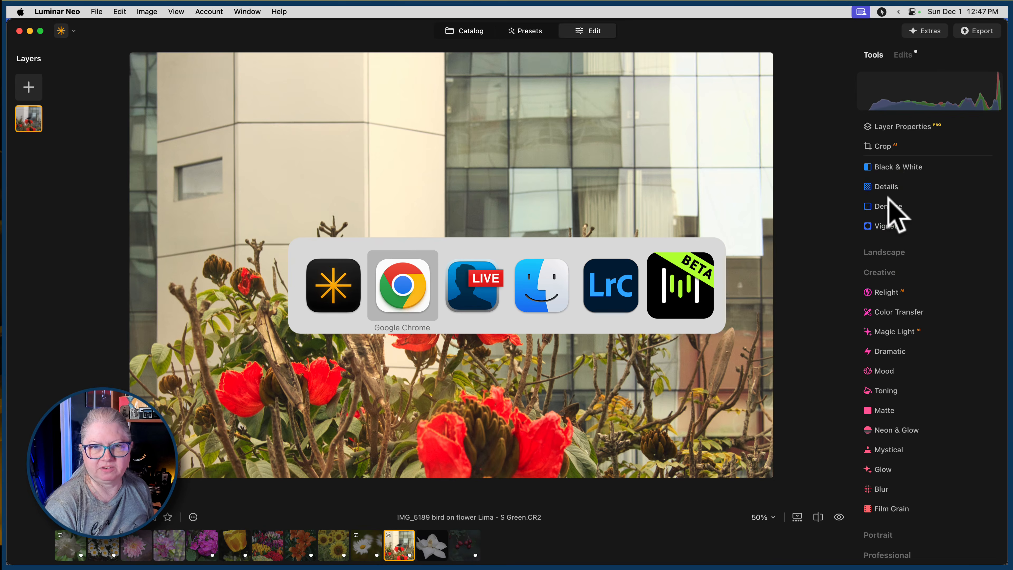
click(311, 29)
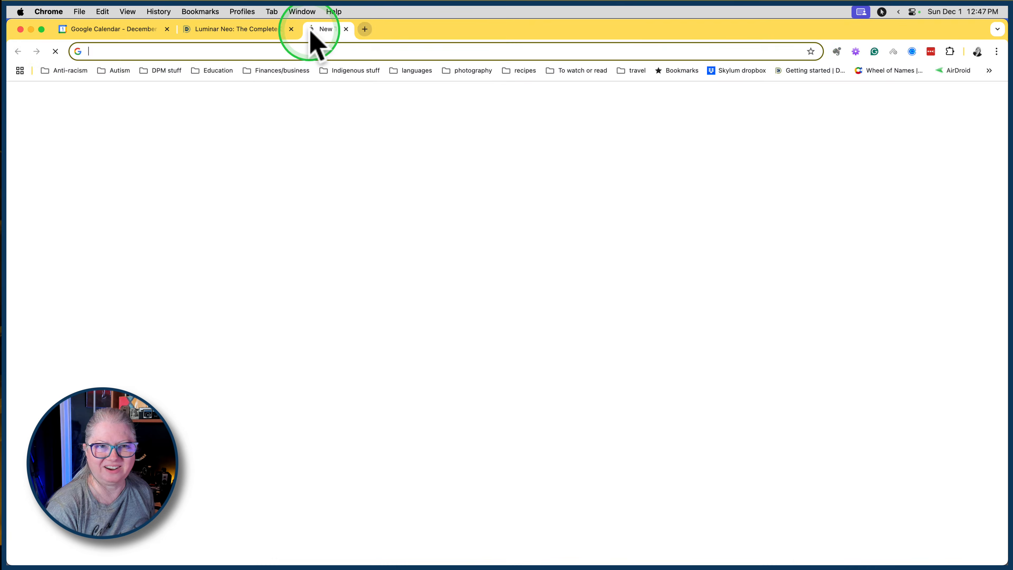
text(adamsk)
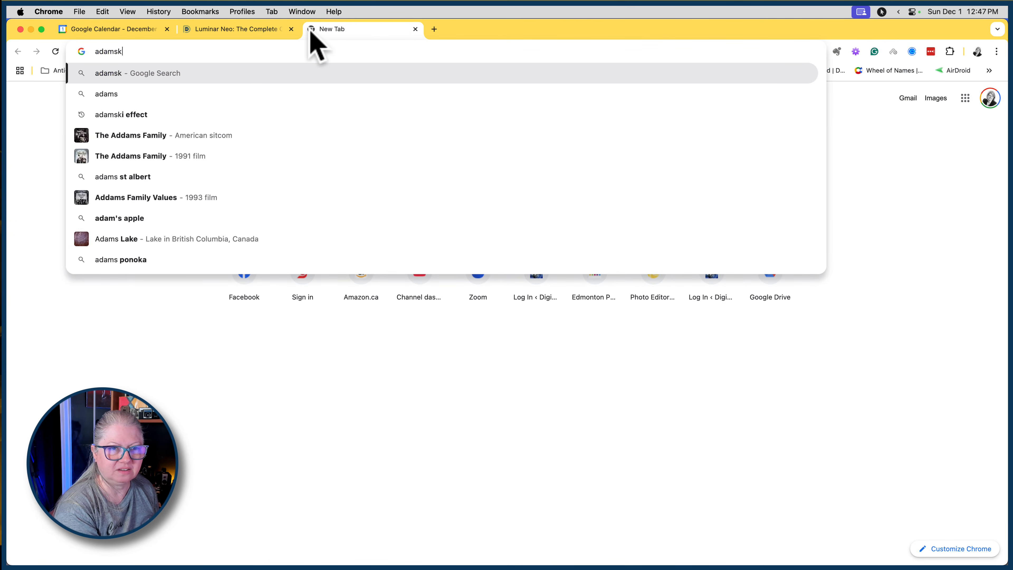
text(i effect)
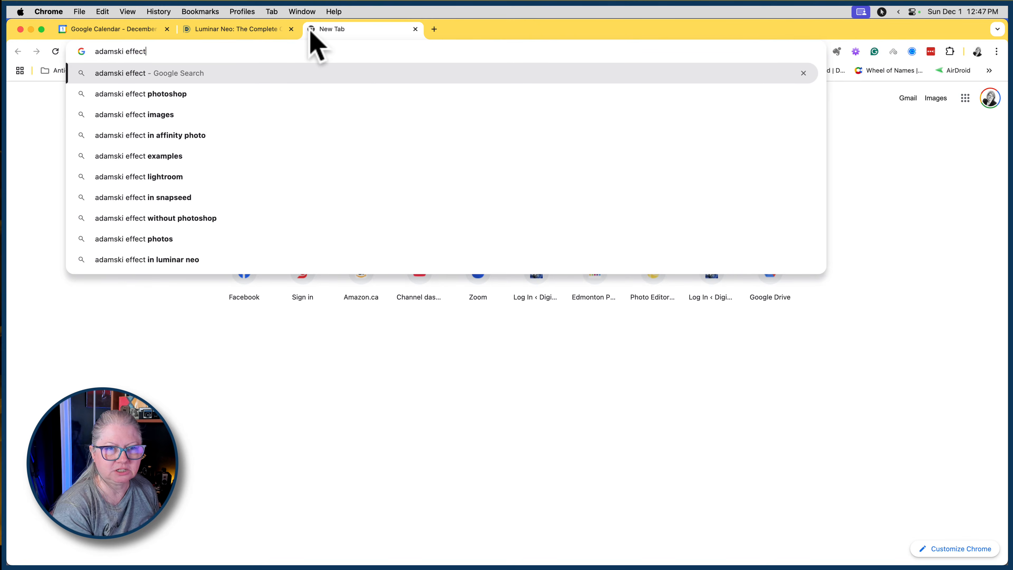
key(Return)
click(325, 159)
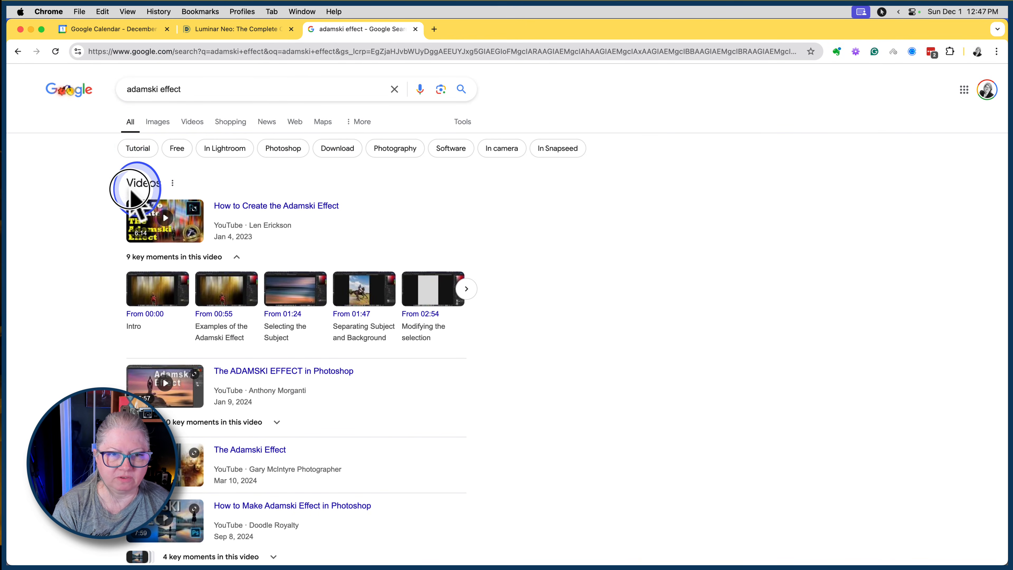
Browse the Adamski effect image results and enlarge the autumn forest example with the red umbrella.
click(158, 121)
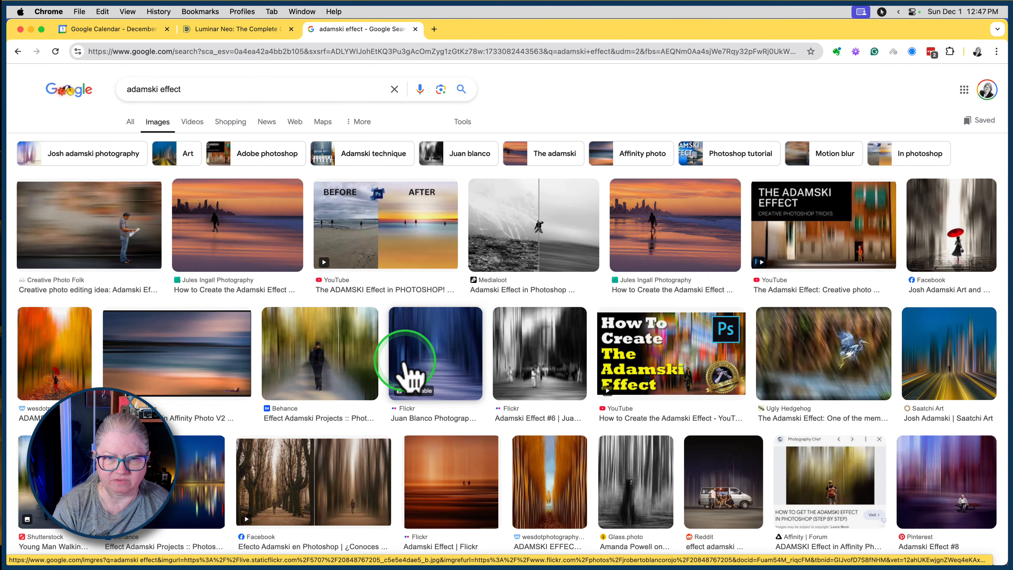
scroll(433, 313, down, 1)
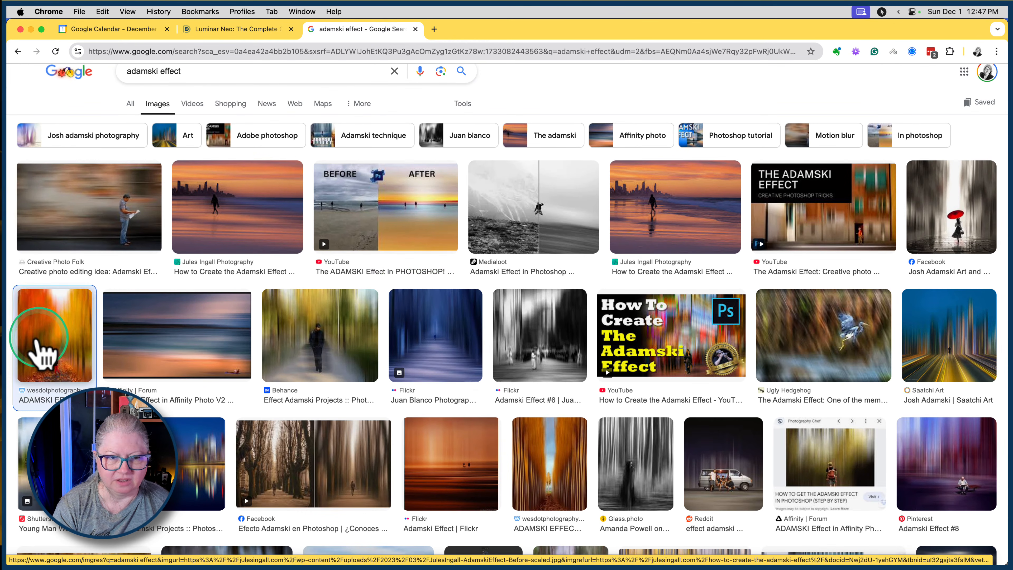
click(39, 348)
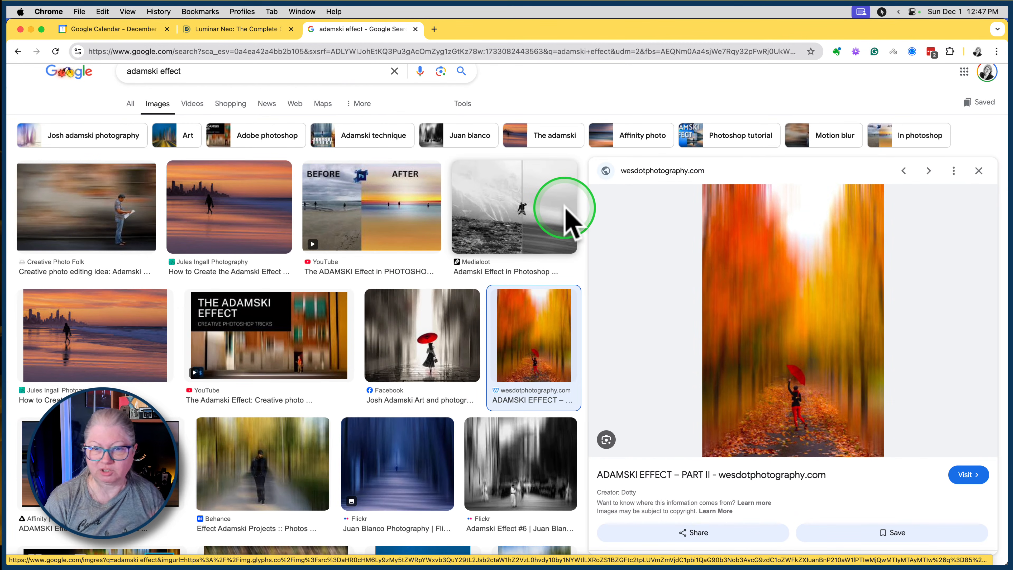
Switch back to Luminar Neo and apply a Motion blur to the bird photo with Amount 100 and Angle -90.
key(super+Tab)
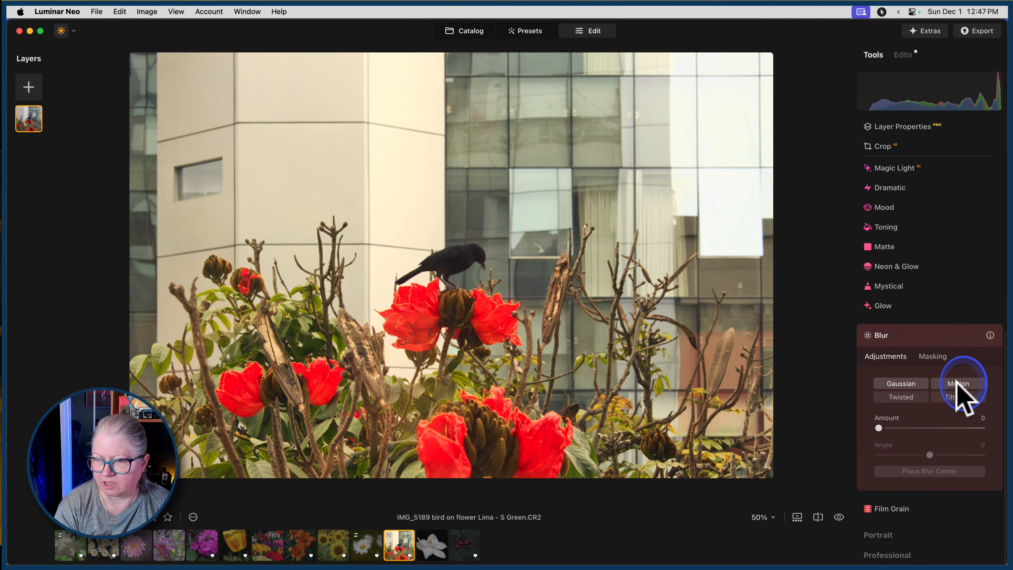
click(957, 383)
drag(879, 428, 1004, 419)
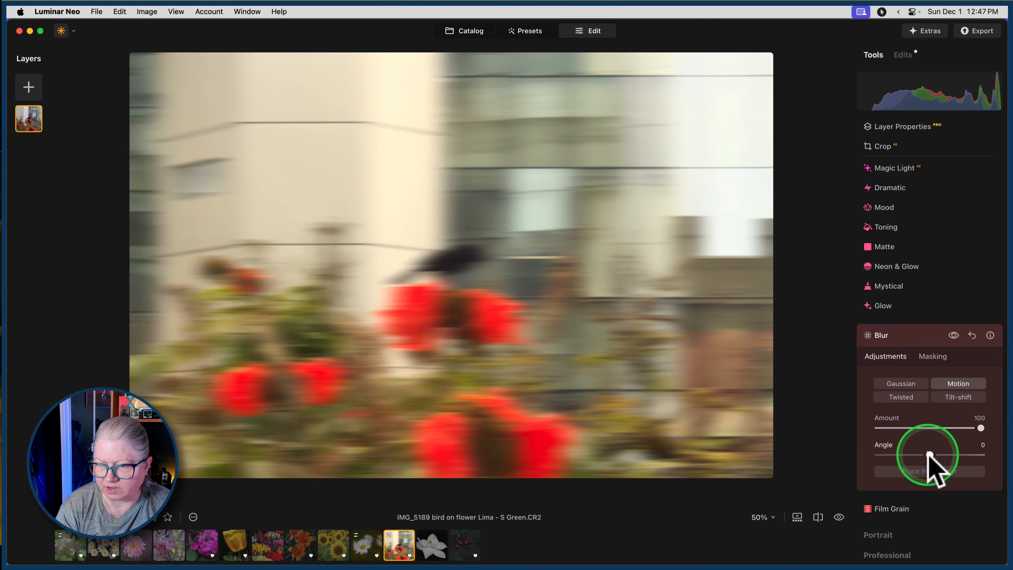
drag(930, 455, 864, 452)
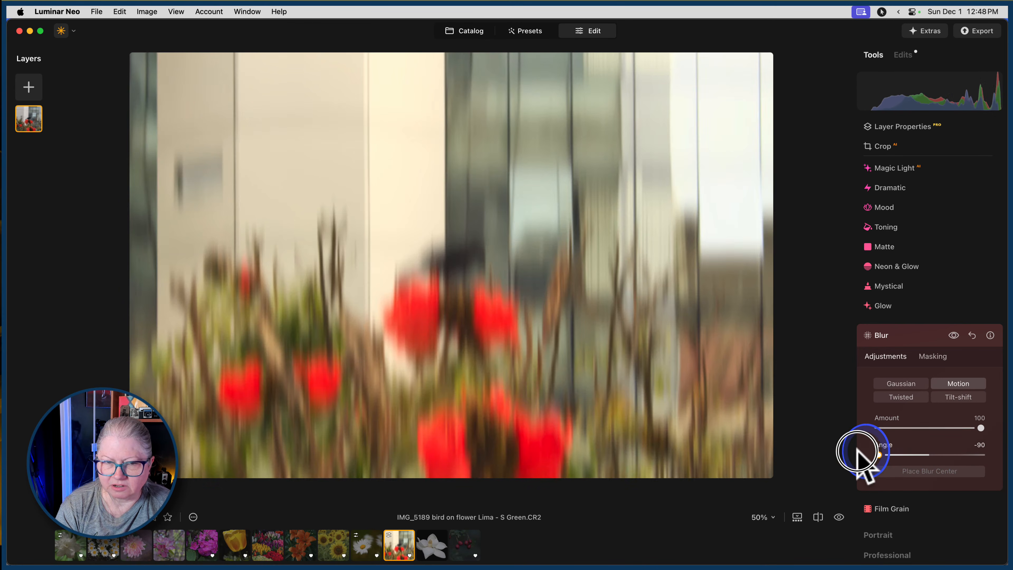
Compare the photo with and without the blur, and reduce the blur Amount to 77.
click(953, 335)
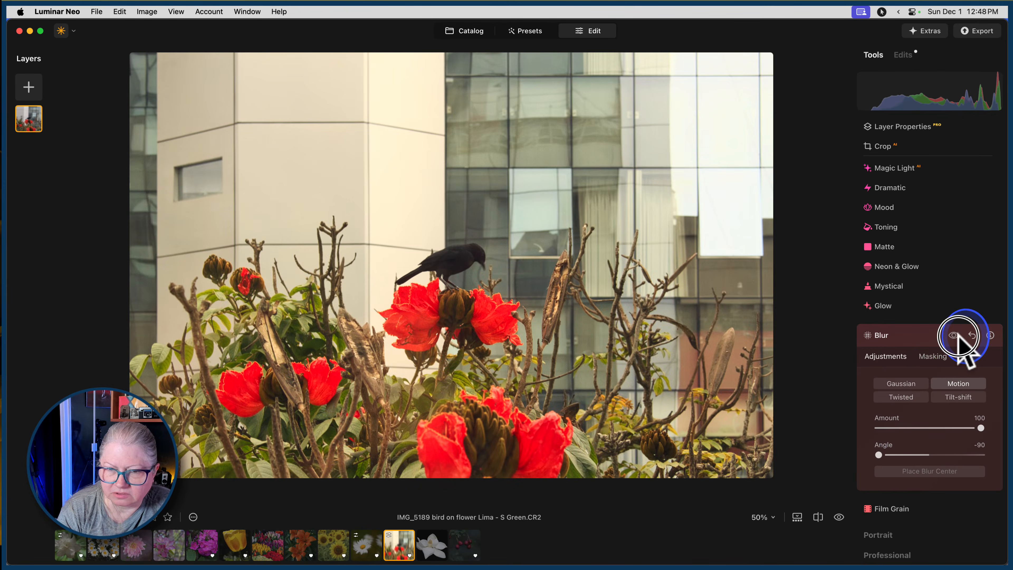
click(954, 336)
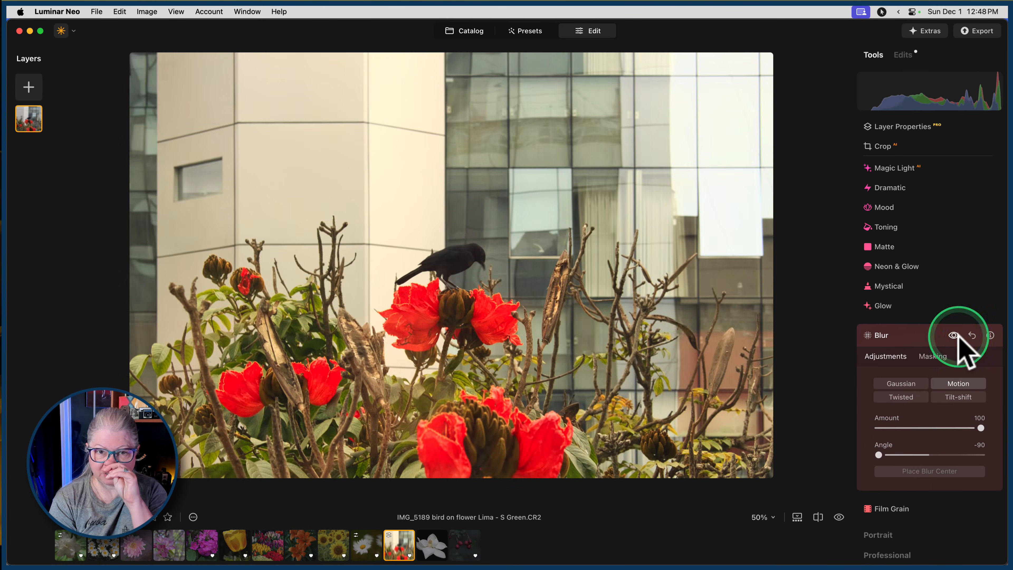
click(954, 335)
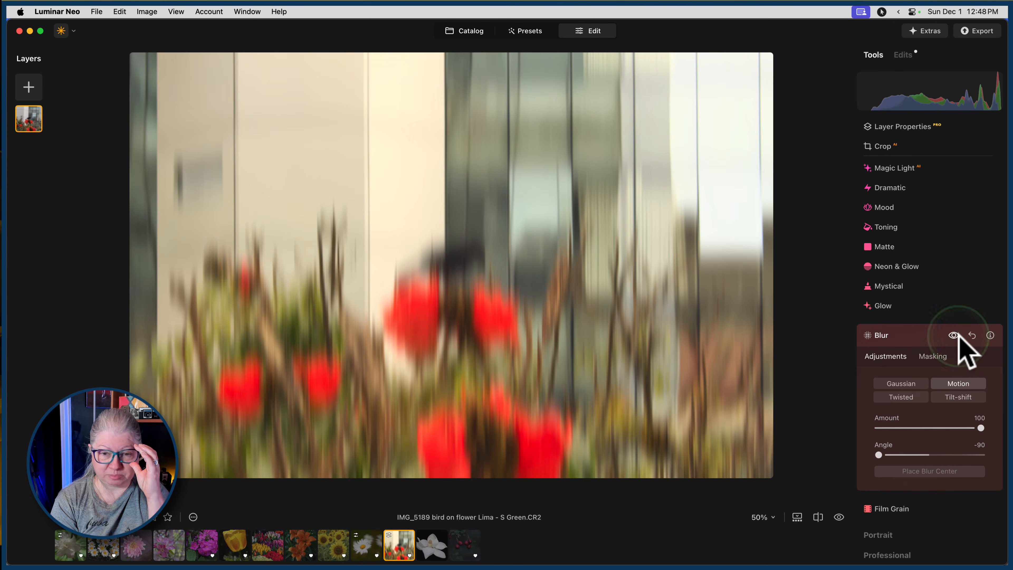
drag(981, 428, 959, 428)
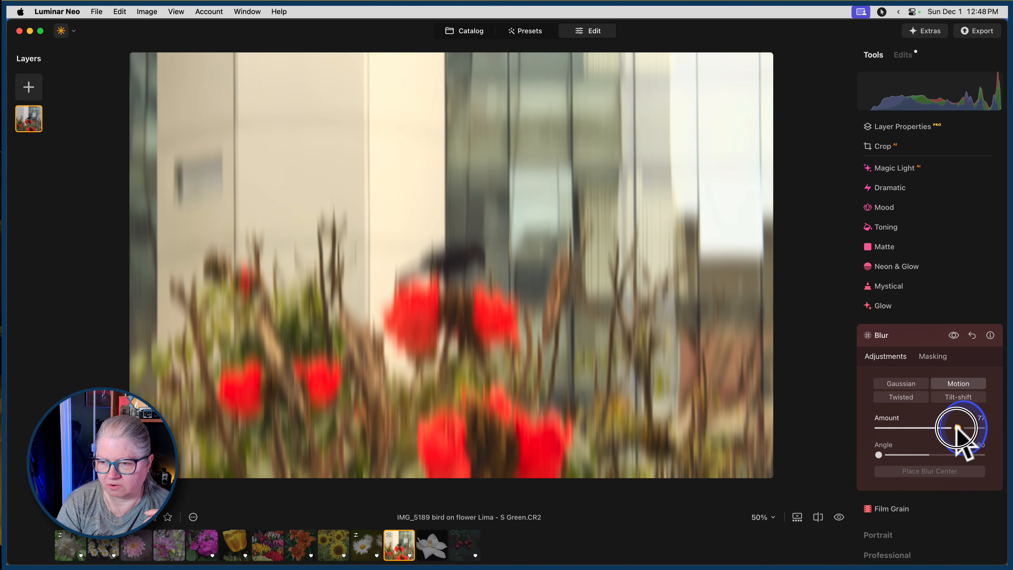
Limit the blur to the building with an AI mask of the Architecture.
click(935, 359)
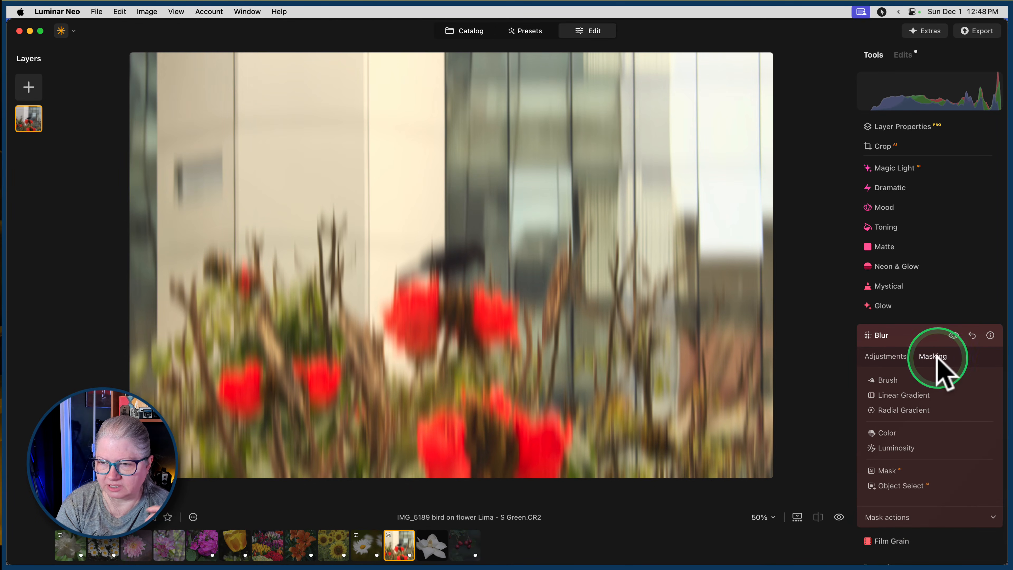
click(887, 472)
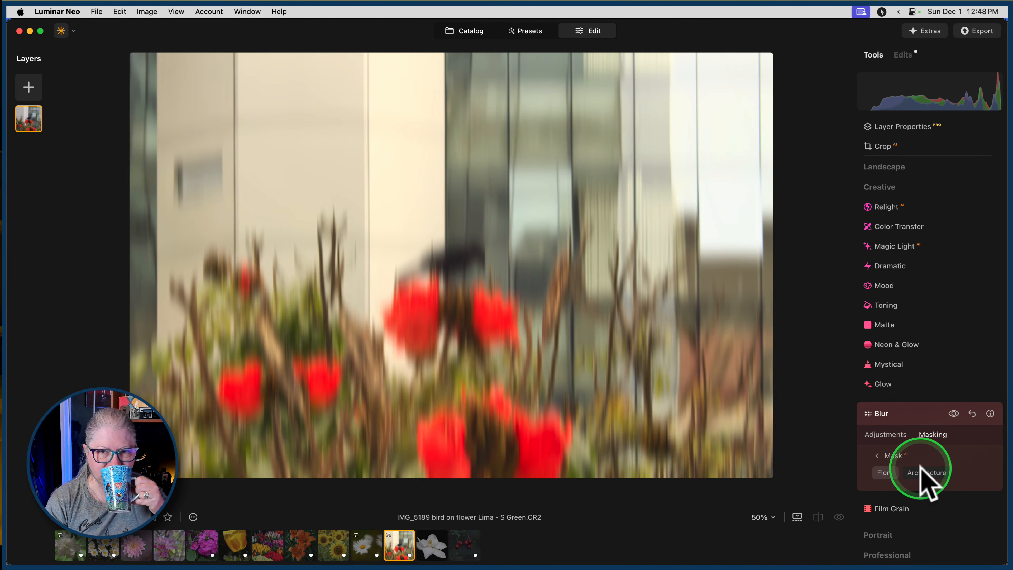
click(922, 472)
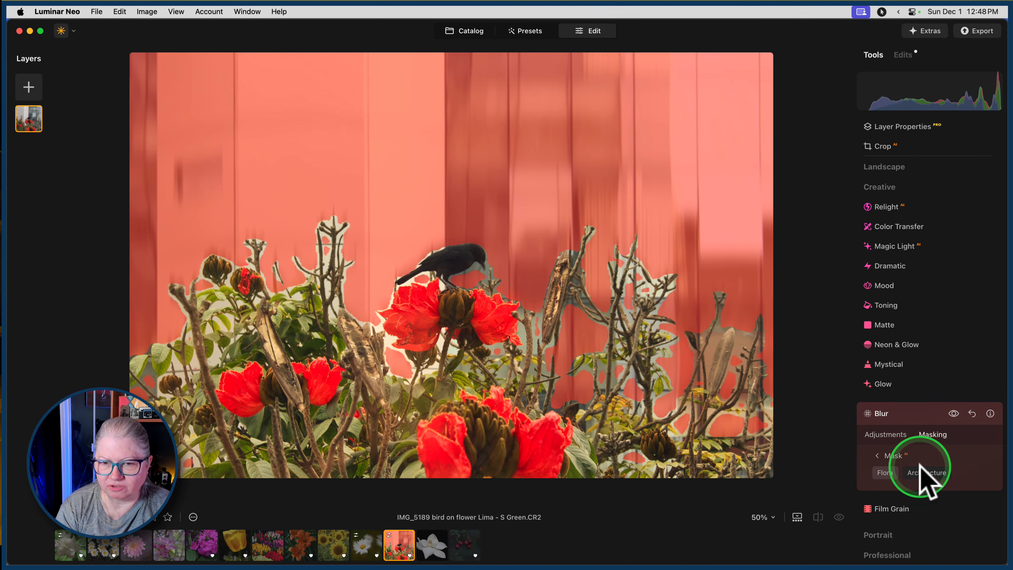
click(884, 455)
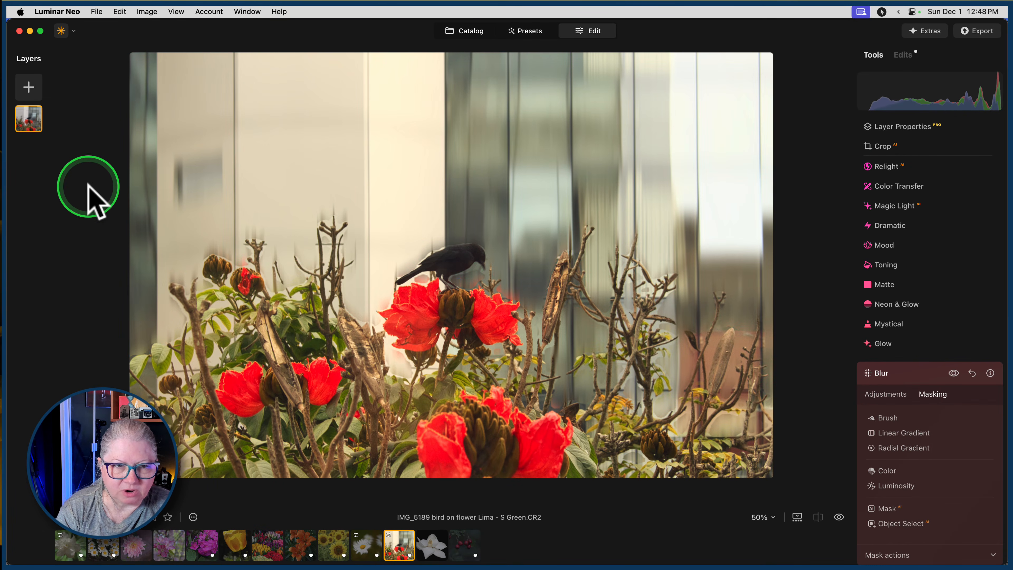
click(87, 148)
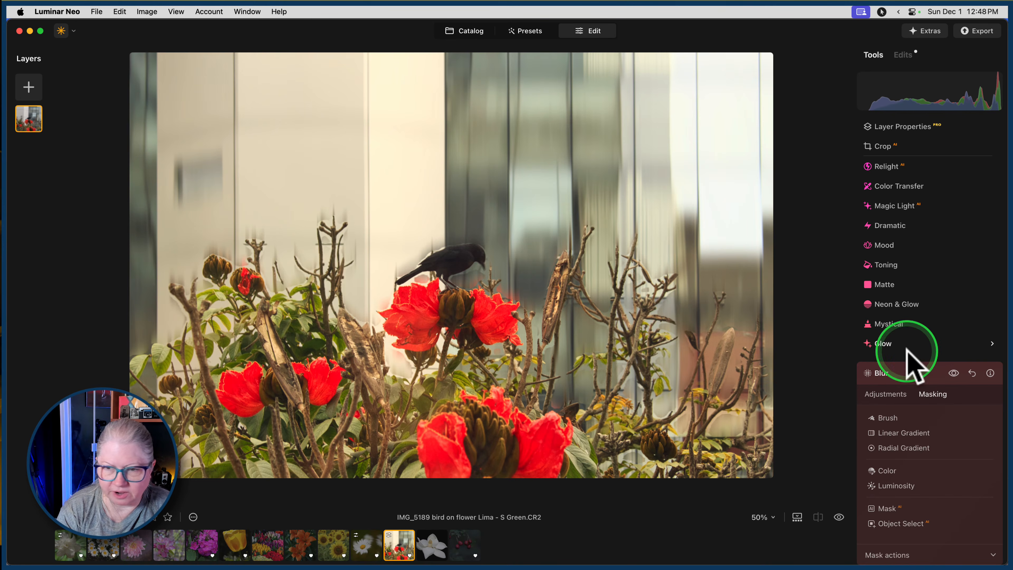
Set the mask brush Strength to 59 and paint blur over the edges of the plants, flowers and branches beneath the building.
click(888, 417)
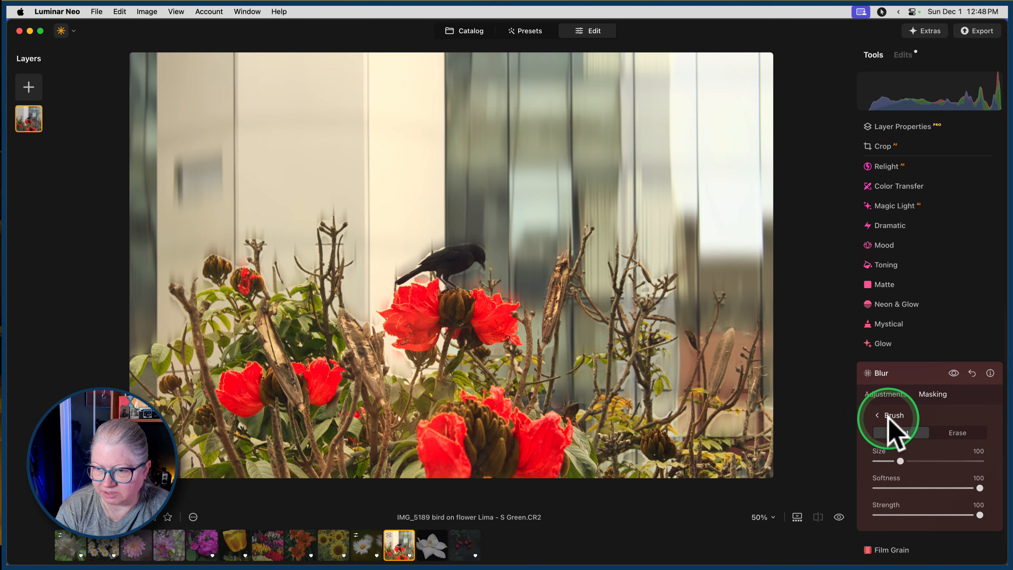
click(939, 515)
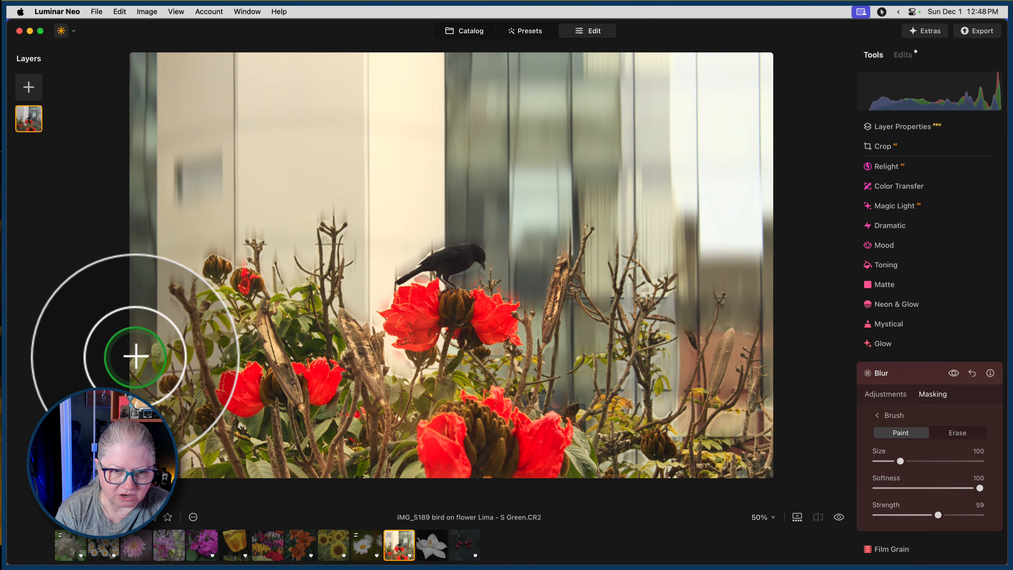
mouse_move(135, 357)
mouse_down()
mouse_move(181, 336)
mouse_move(128, 365)
mouse_move(191, 368)
mouse_move(170, 279)
mouse_move(209, 285)
mouse_move(197, 276)
mouse_move(205, 257)
mouse_move(245, 263)
mouse_move(244, 238)
mouse_move(260, 237)
mouse_move(261, 286)
mouse_move(295, 287)
mouse_move(288, 265)
mouse_move(311, 273)
mouse_move(316, 244)
mouse_move(304, 232)
mouse_move(320, 249)
mouse_move(323, 212)
mouse_move(338, 215)
mouse_move(360, 315)
mouse_move(409, 365)
mouse_move(395, 375)
mouse_move(375, 323)
mouse_move(383, 300)
mouse_move(359, 276)
mouse_up()
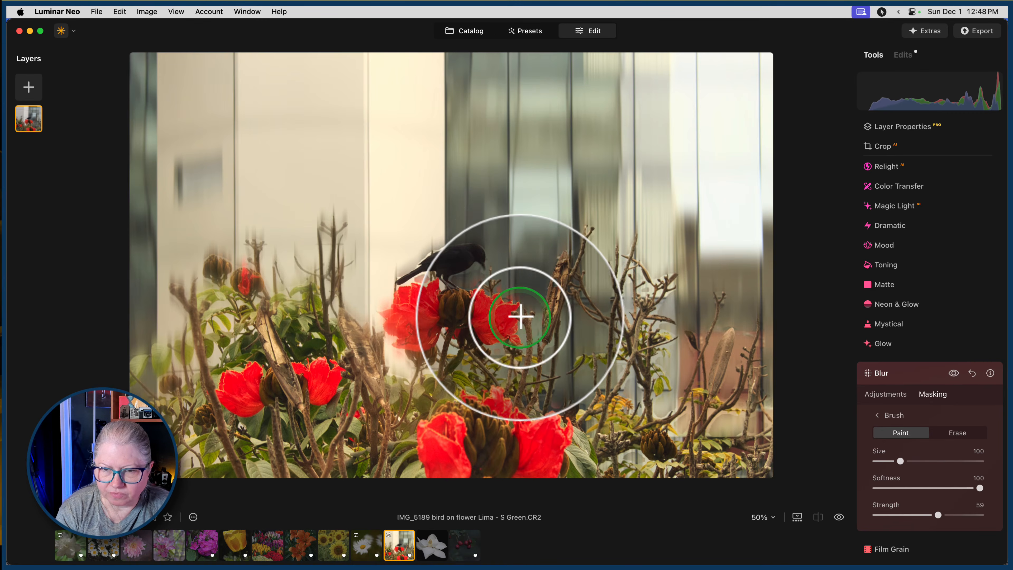
mouse_move(520, 317)
mouse_down()
mouse_move(528, 348)
mouse_move(532, 303)
mouse_move(591, 233)
mouse_move(581, 355)
mouse_move(550, 353)
mouse_move(547, 343)
mouse_move(530, 351)
mouse_up()
mouse_move(538, 342)
mouse_down()
mouse_move(532, 336)
mouse_move(597, 302)
mouse_up()
click(620, 278)
drag(628, 252, 638, 260)
click(694, 343)
click(615, 359)
click(680, 329)
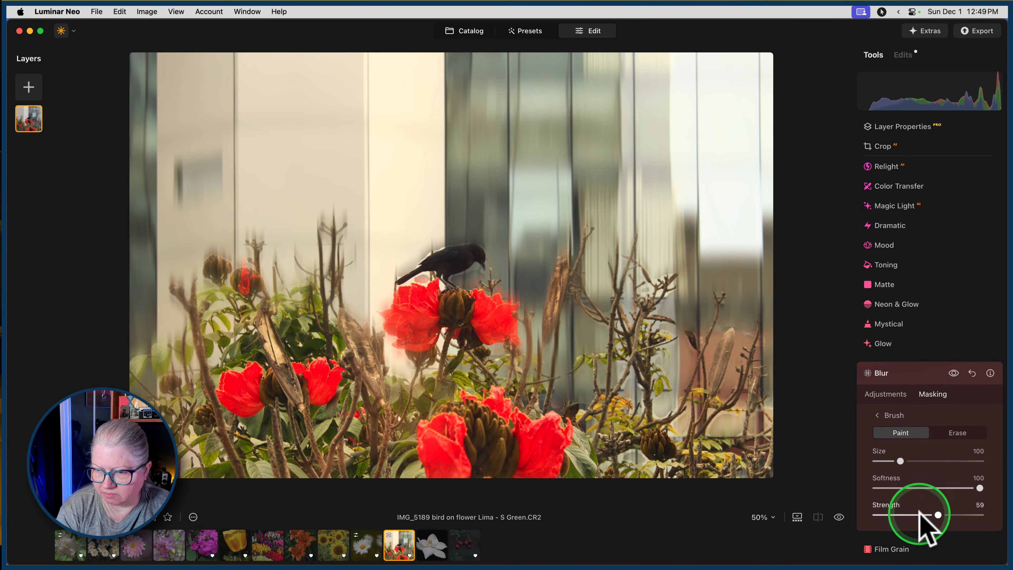
Lower the brush Strength to 52 and paint more blur into the branches and foliage to the right of the flowers.
drag(939, 515, 931, 515)
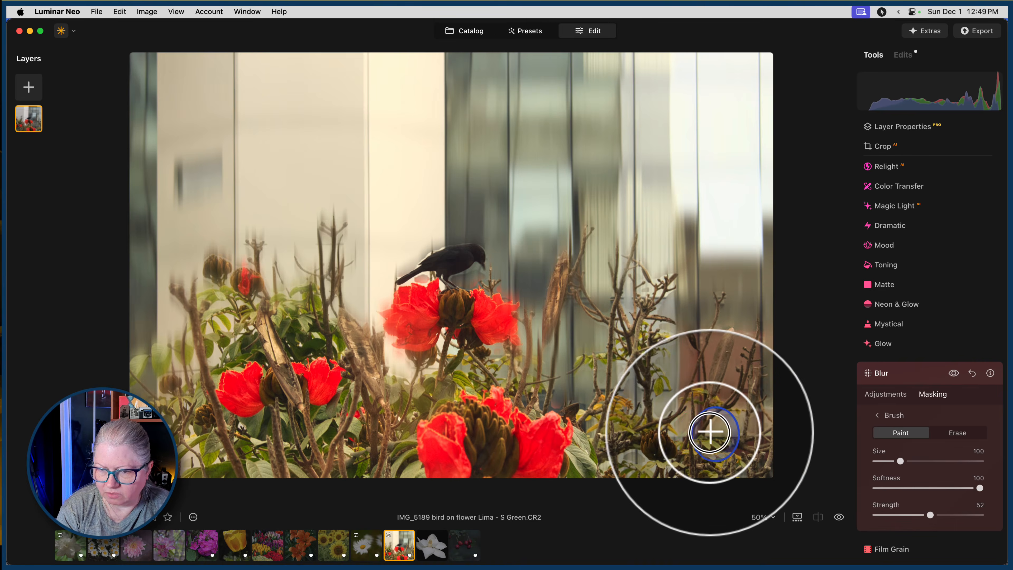
mouse_move(708, 429)
mouse_down()
mouse_move(752, 414)
mouse_move(686, 430)
mouse_move(690, 410)
mouse_move(670, 418)
mouse_move(678, 403)
mouse_up()
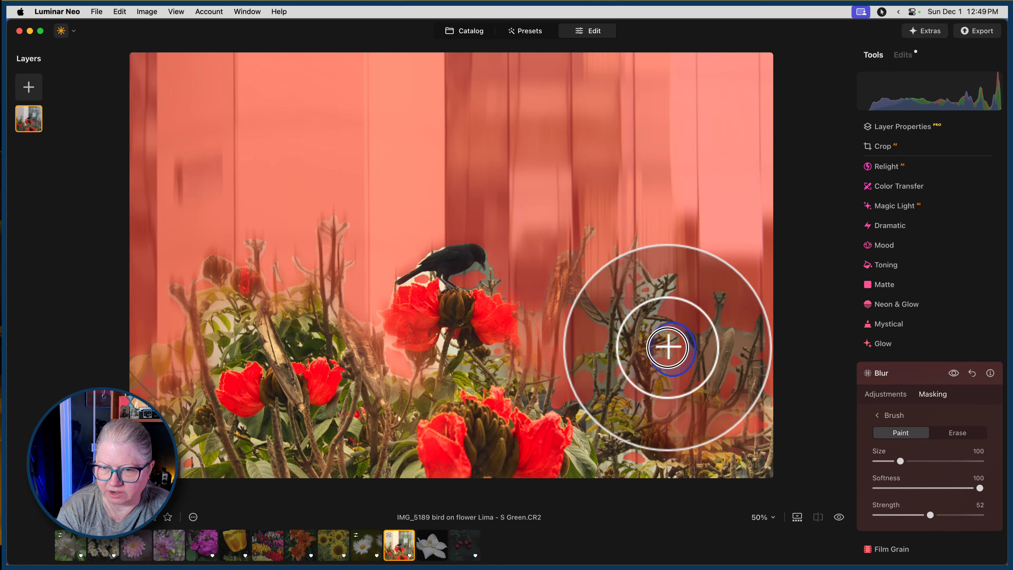
mouse_move(660, 329)
mouse_down()
mouse_move(675, 288)
mouse_move(664, 273)
mouse_move(649, 303)
mouse_move(632, 262)
mouse_move(615, 330)
mouse_up()
drag(621, 387, 682, 399)
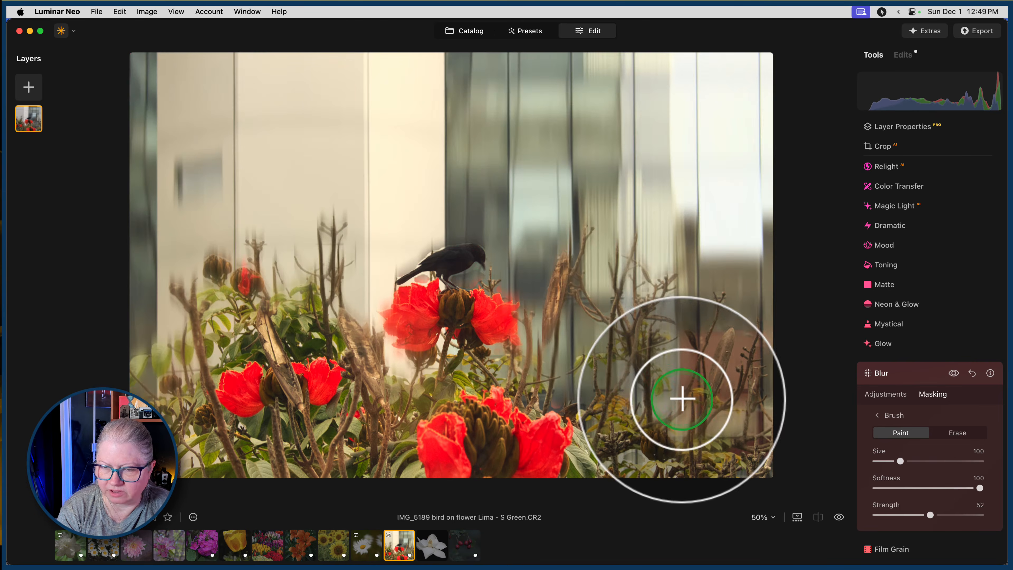
mouse_move(749, 327)
mouse_down()
mouse_move(772, 417)
mouse_move(649, 454)
mouse_move(617, 453)
mouse_move(653, 461)
mouse_move(587, 455)
mouse_move(736, 473)
mouse_up()
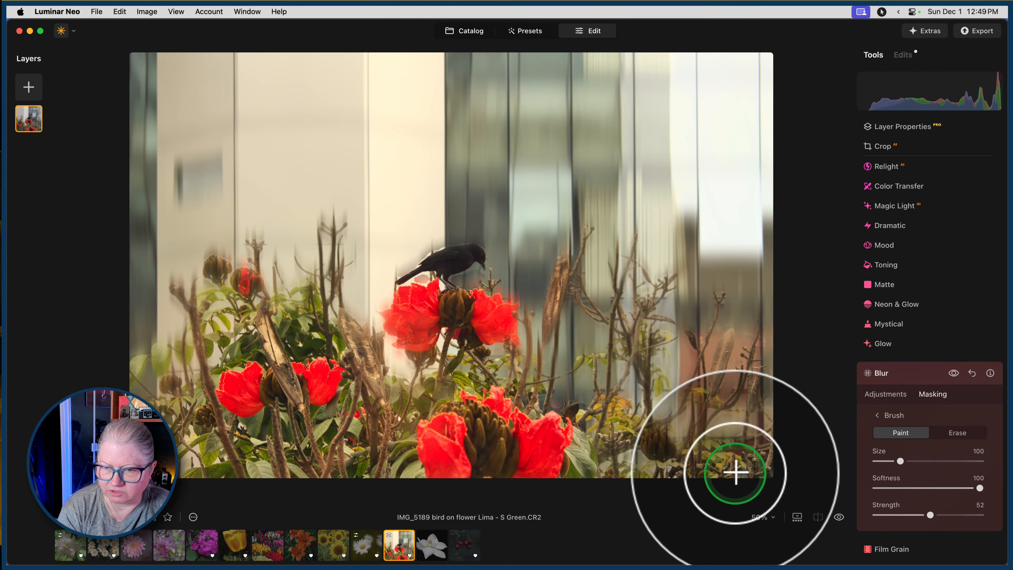
mouse_move(627, 463)
mouse_down()
mouse_move(622, 453)
mouse_move(603, 452)
mouse_up()
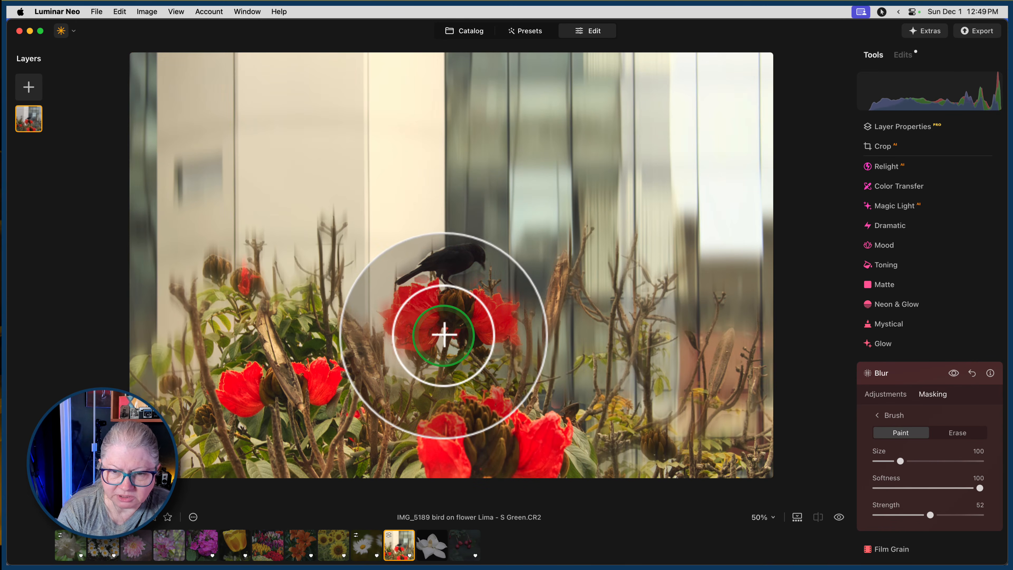
Paint blur over the bird and its flower, and refine the bird's tail at 100% zoom with brush Size 28.
click(449, 343)
mouse_move(410, 285)
mouse_down()
mouse_move(444, 289)
mouse_move(490, 268)
mouse_move(494, 290)
mouse_move(497, 257)
mouse_move(429, 242)
mouse_move(416, 255)
mouse_move(449, 240)
mouse_move(389, 295)
mouse_up()
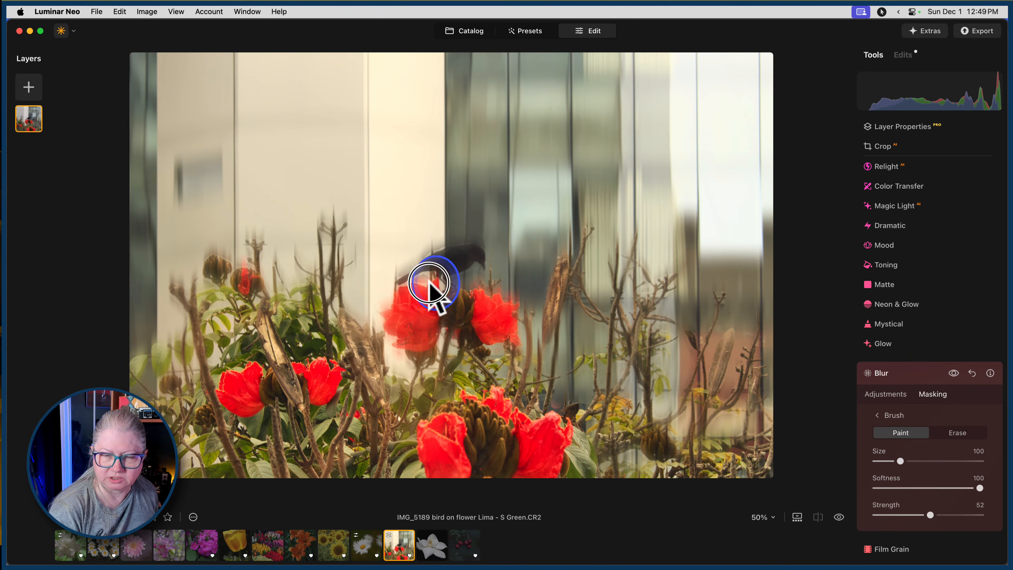
click(429, 283)
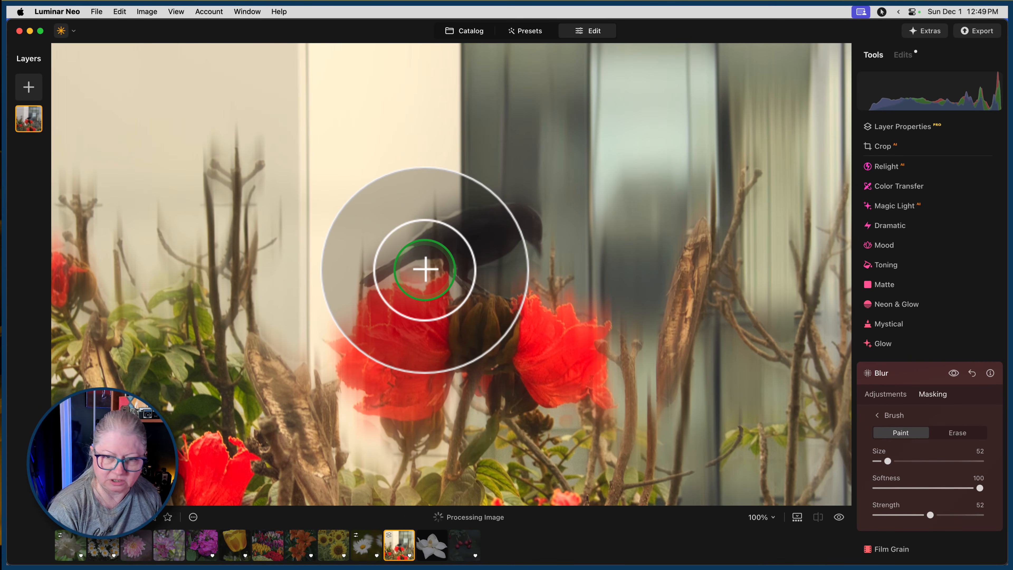
key(bracketleft)
key(bracketleft)
key(bracketleft)
key(bracketleft)
mouse_move(426, 262)
mouse_down()
mouse_move(388, 282)
mouse_move(362, 275)
mouse_up()
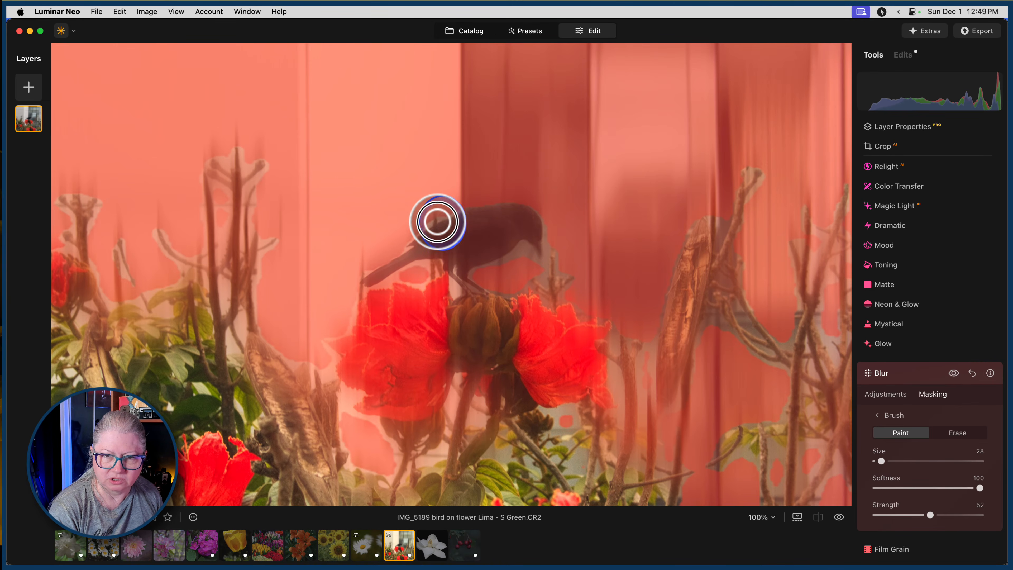
Paint more blur over the bird's body and tail and over the area around its flower and the nearby branches.
mouse_move(437, 222)
mouse_down()
mouse_move(298, 249)
mouse_move(348, 252)
mouse_move(457, 214)
mouse_move(401, 249)
mouse_move(325, 350)
mouse_move(336, 361)
mouse_move(319, 377)
mouse_move(351, 392)
mouse_move(354, 417)
mouse_move(379, 431)
mouse_move(387, 448)
mouse_move(379, 433)
mouse_move(358, 435)
mouse_move(365, 468)
mouse_move(399, 465)
mouse_up()
mouse_move(257, 301)
mouse_down()
mouse_move(260, 247)
mouse_move(256, 275)
mouse_up()
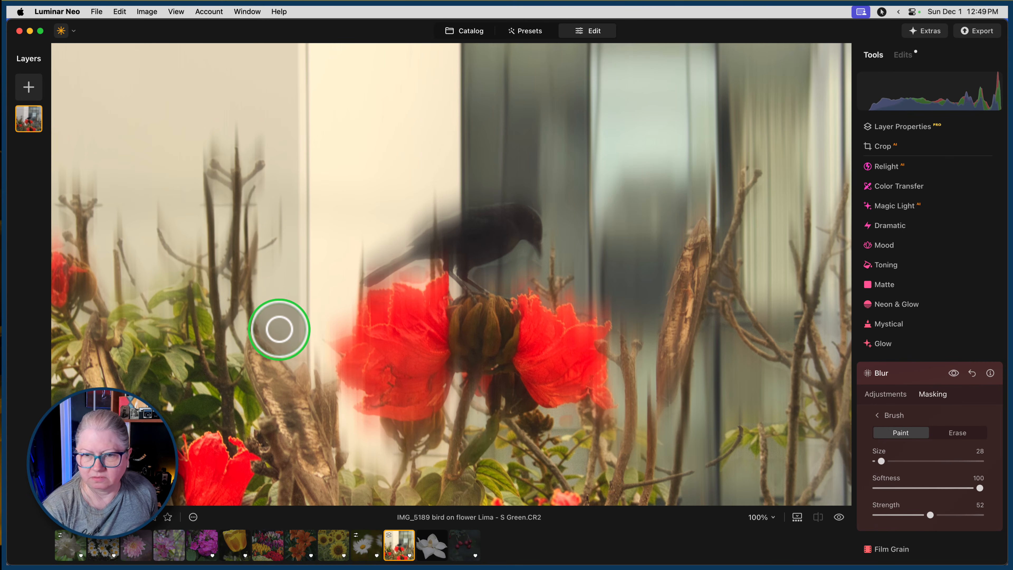
mouse_move(518, 256)
mouse_down()
mouse_move(466, 274)
mouse_move(475, 282)
mouse_move(524, 249)
mouse_move(542, 257)
mouse_move(397, 281)
mouse_move(437, 261)
mouse_move(357, 291)
mouse_move(377, 268)
mouse_move(345, 284)
mouse_move(417, 279)
mouse_move(430, 265)
mouse_move(400, 271)
mouse_up()
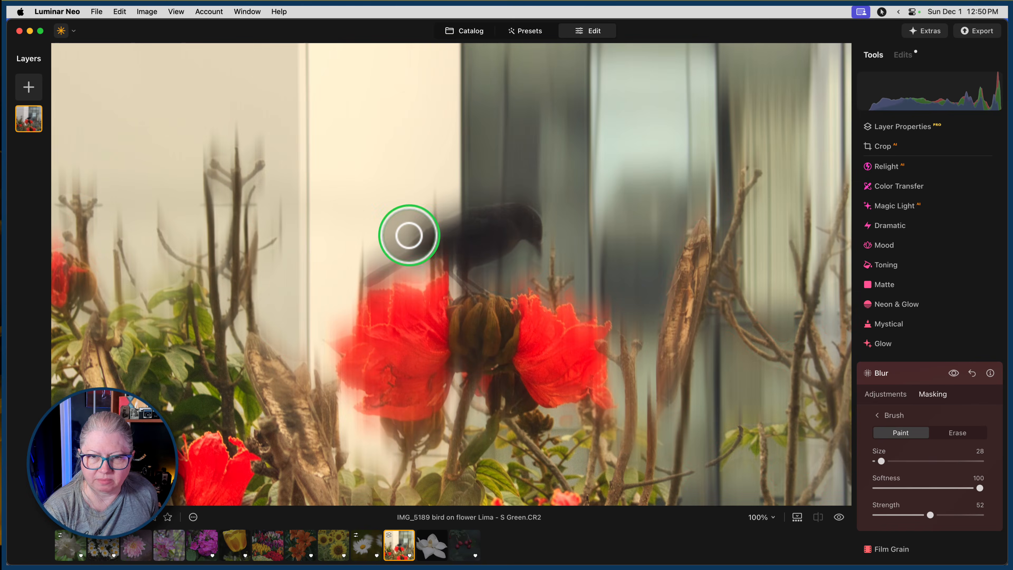
mouse_move(409, 236)
mouse_down()
mouse_move(446, 217)
mouse_move(393, 242)
mouse_up()
Paint blur over the buds, branches and leaves on the left side of the photo.
mouse_move(330, 339)
mouse_down()
mouse_move(326, 364)
mouse_move(373, 425)
mouse_move(587, 403)
mouse_up()
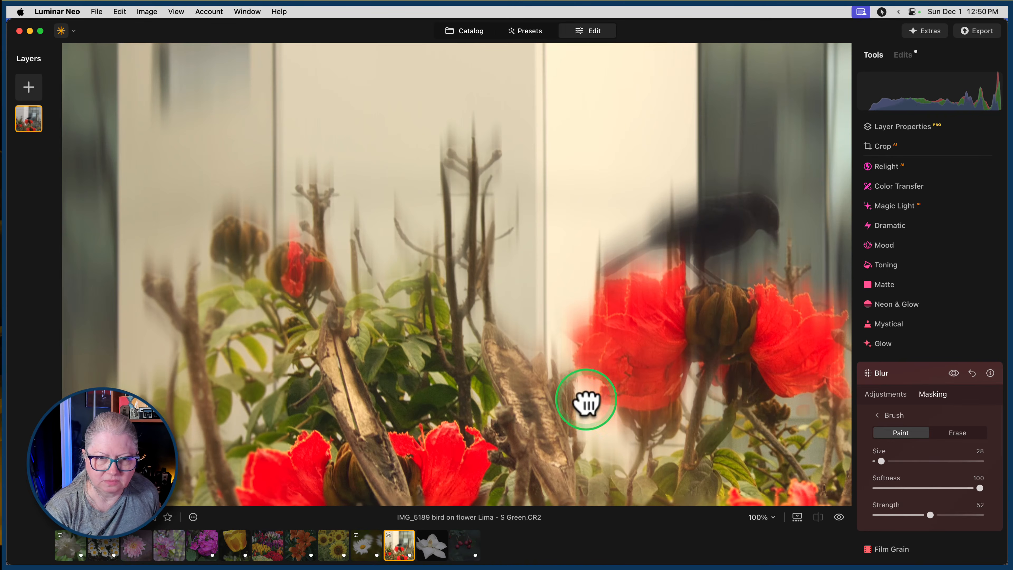
mouse_move(301, 219)
mouse_down()
mouse_move(301, 233)
mouse_move(265, 237)
mouse_move(233, 220)
mouse_move(203, 237)
mouse_move(239, 288)
mouse_up()
mouse_move(307, 184)
mouse_down()
mouse_move(307, 206)
mouse_move(303, 197)
mouse_move(320, 186)
mouse_move(308, 189)
mouse_move(310, 175)
mouse_move(328, 202)
mouse_move(341, 181)
mouse_move(319, 240)
mouse_up()
mouse_move(176, 335)
mouse_down()
mouse_move(139, 292)
mouse_move(180, 294)
mouse_move(195, 269)
mouse_move(202, 280)
mouse_up()
mouse_move(105, 393)
mouse_down()
mouse_move(157, 369)
mouse_move(173, 373)
mouse_move(176, 351)
mouse_move(174, 377)
mouse_up()
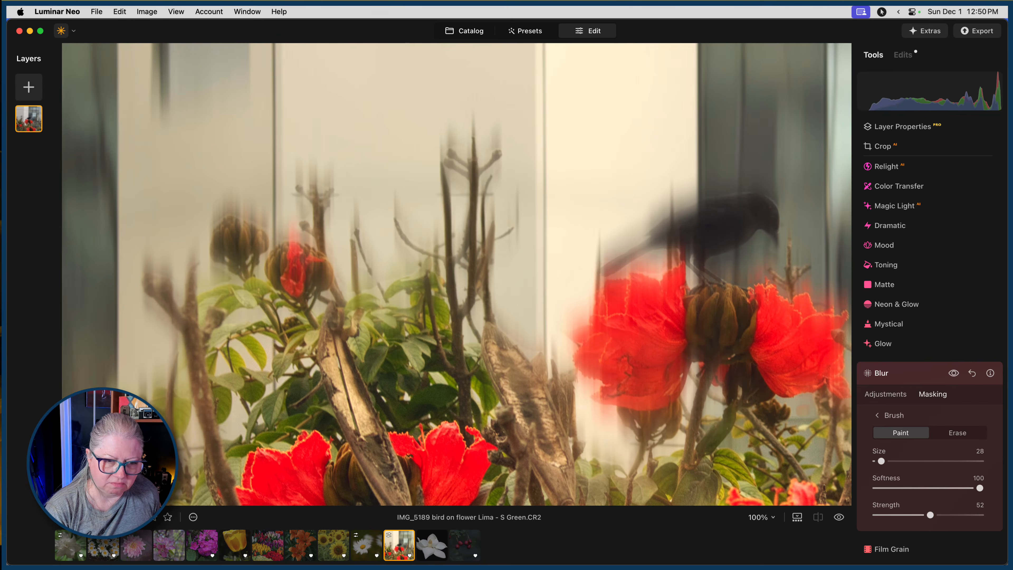
mouse_move(144, 423)
mouse_down()
mouse_move(135, 433)
mouse_move(153, 459)
mouse_up()
mouse_move(156, 459)
mouse_down()
mouse_move(160, 467)
mouse_move(157, 455)
mouse_up()
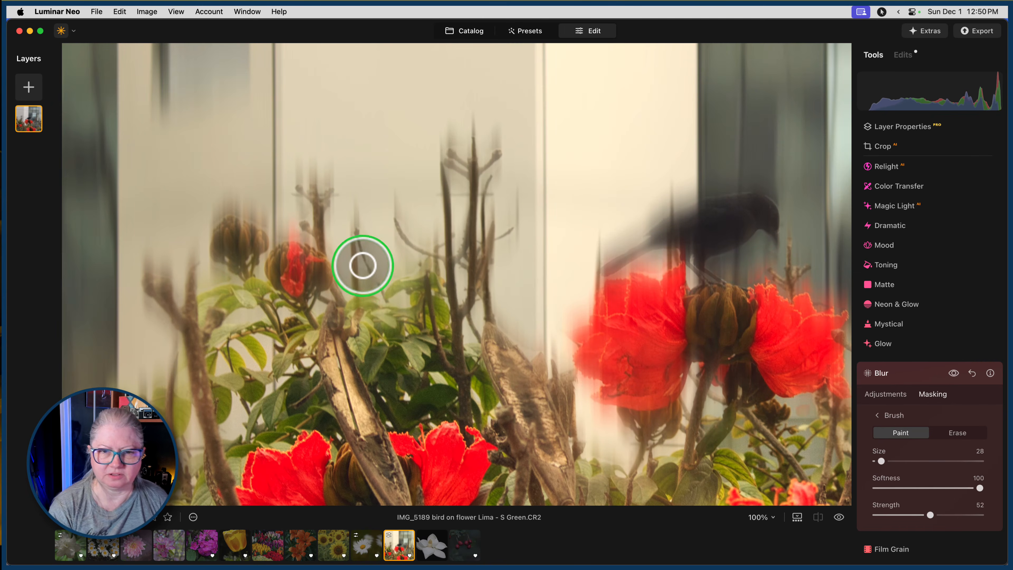
drag(370, 290, 381, 282)
mouse_move(385, 281)
mouse_down()
mouse_move(415, 275)
mouse_move(359, 265)
mouse_move(415, 258)
mouse_move(389, 230)
mouse_move(418, 239)
mouse_move(389, 211)
mouse_up()
drag(395, 215, 386, 213)
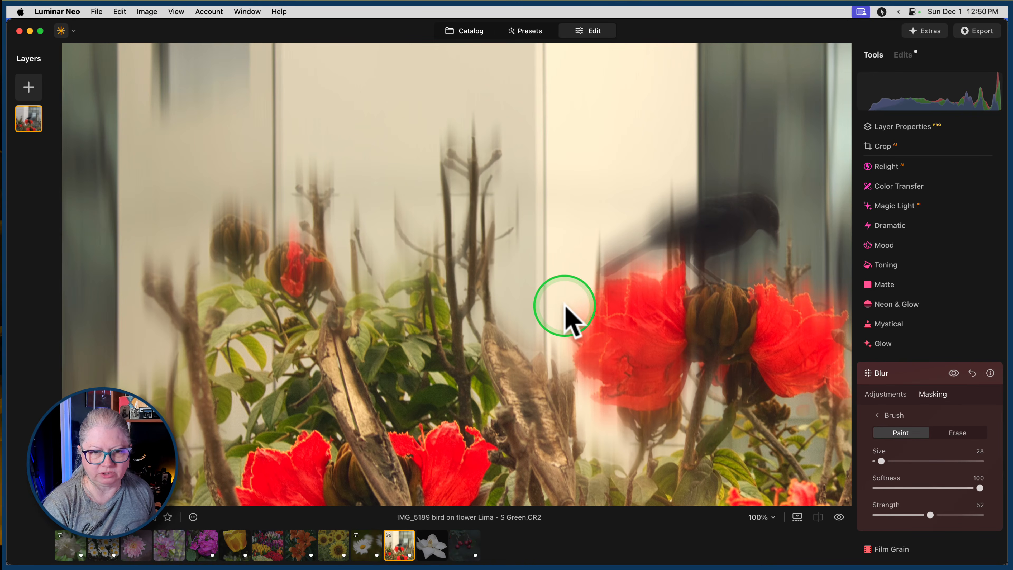
Paint blur over the branches and lower foliage on the right side of the photo.
drag(564, 306, 299, 315)
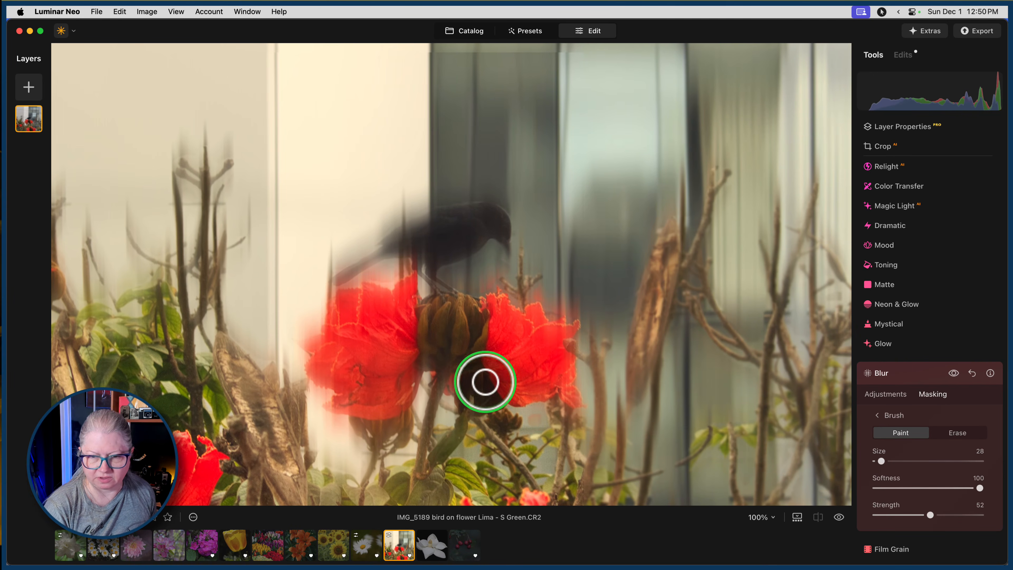
drag(485, 382, 346, 351)
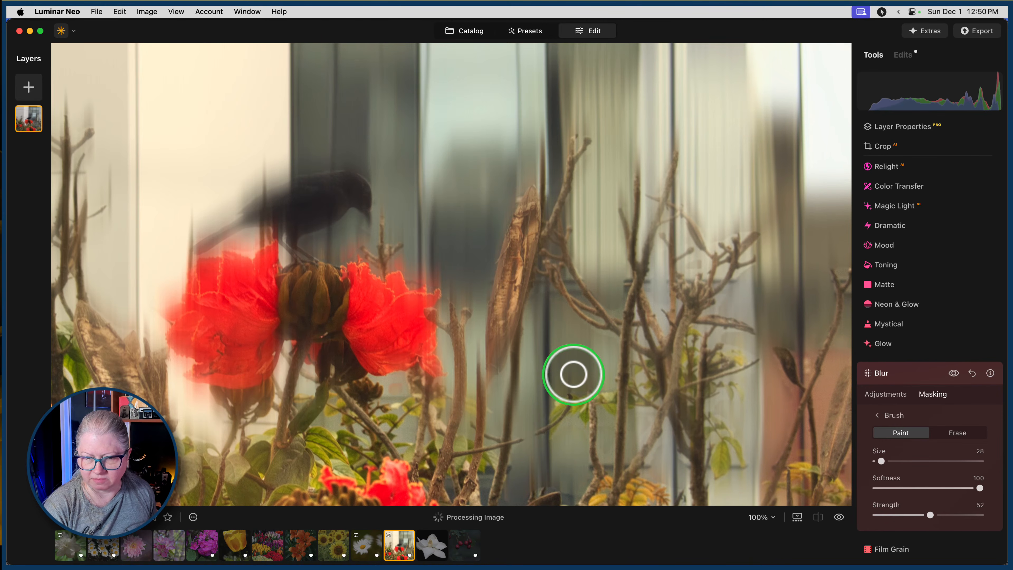
drag(580, 376, 499, 363)
mouse_move(602, 475)
mouse_down()
mouse_move(598, 442)
mouse_move(611, 479)
mouse_move(596, 506)
mouse_move(627, 463)
mouse_up()
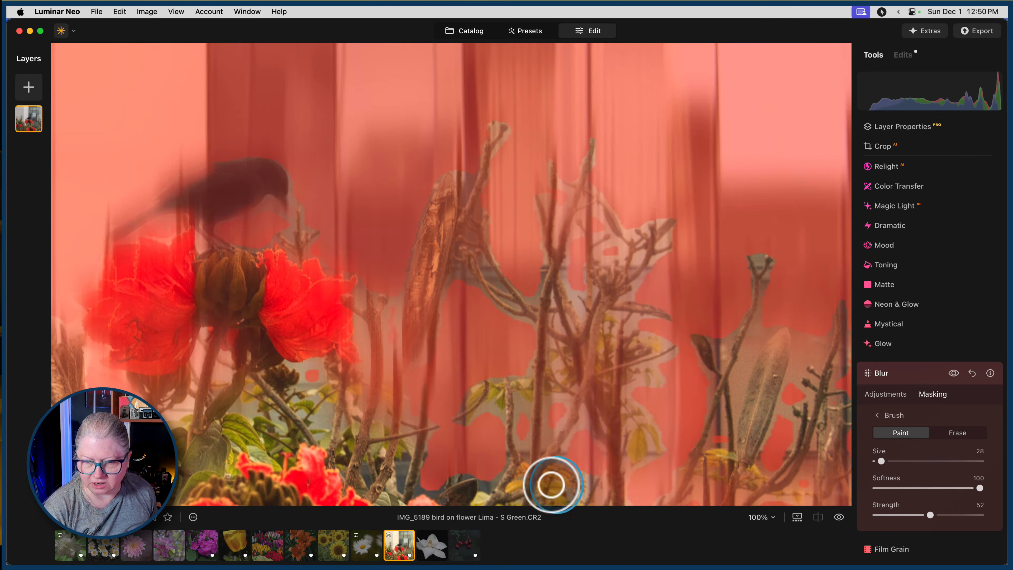
drag(545, 474, 493, 344)
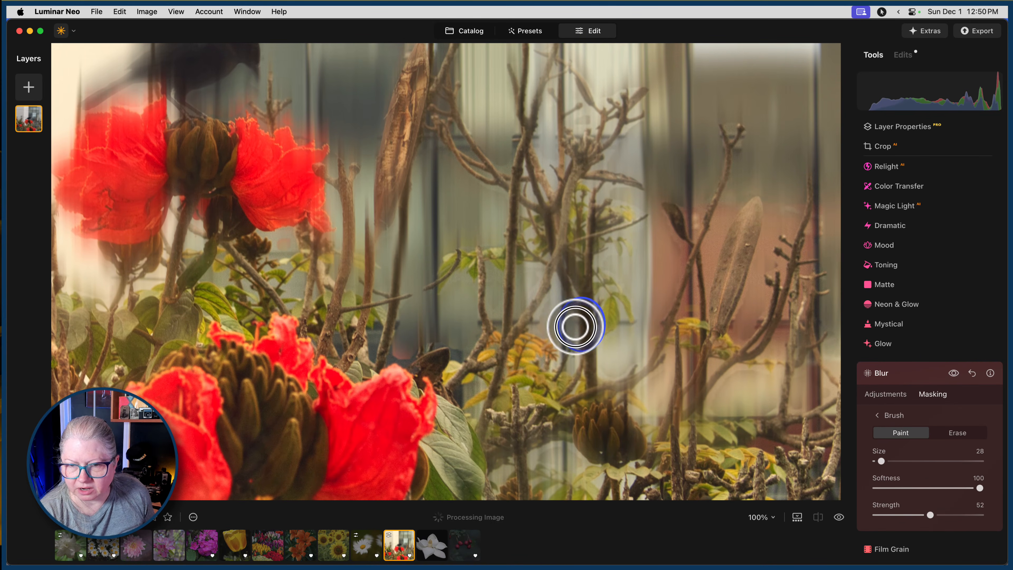
mouse_move(577, 324)
mouse_down()
mouse_move(577, 369)
mouse_move(555, 284)
mouse_move(527, 325)
mouse_move(627, 353)
mouse_move(608, 366)
mouse_move(607, 383)
mouse_move(655, 350)
mouse_move(654, 378)
mouse_move(629, 403)
mouse_move(654, 411)
mouse_move(639, 409)
mouse_move(726, 397)
mouse_move(728, 376)
mouse_move(742, 370)
mouse_move(785, 371)
mouse_move(726, 378)
mouse_move(680, 432)
mouse_up()
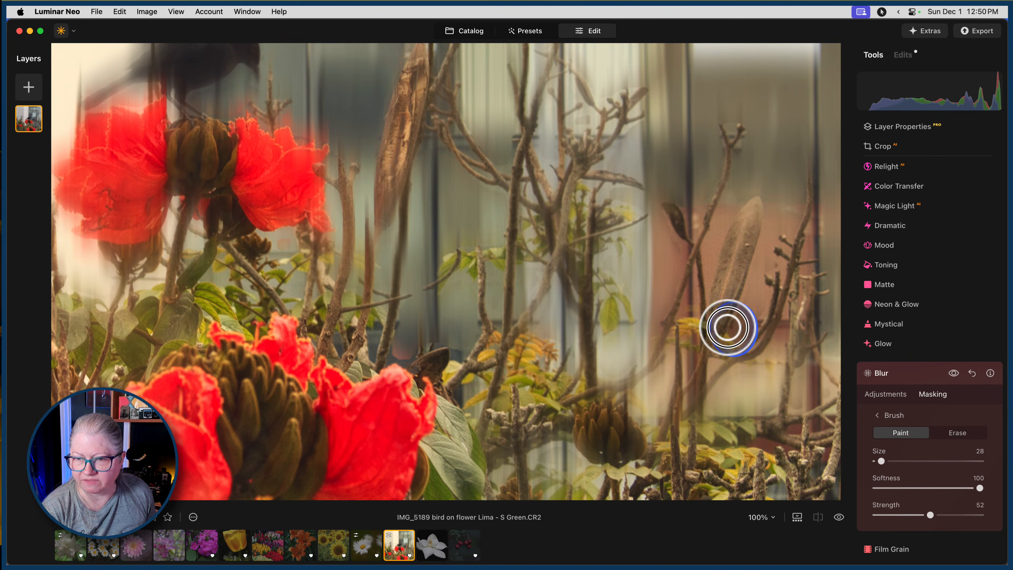
mouse_move(728, 328)
mouse_down()
mouse_move(747, 287)
mouse_move(740, 342)
mouse_move(769, 298)
mouse_move(768, 353)
mouse_move(794, 367)
mouse_move(820, 358)
mouse_move(833, 338)
mouse_move(837, 369)
mouse_move(794, 423)
mouse_up()
mouse_move(580, 467)
mouse_down()
mouse_move(568, 448)
mouse_move(520, 461)
mouse_move(585, 468)
mouse_move(555, 463)
mouse_move(588, 445)
mouse_move(586, 455)
mouse_up()
mouse_move(466, 284)
mouse_down()
mouse_move(397, 336)
mouse_move(391, 365)
mouse_move(395, 346)
mouse_move(398, 362)
mouse_move(425, 347)
mouse_move(471, 351)
mouse_move(470, 319)
mouse_move(399, 332)
mouse_move(509, 313)
mouse_up()
drag(351, 335, 642, 356)
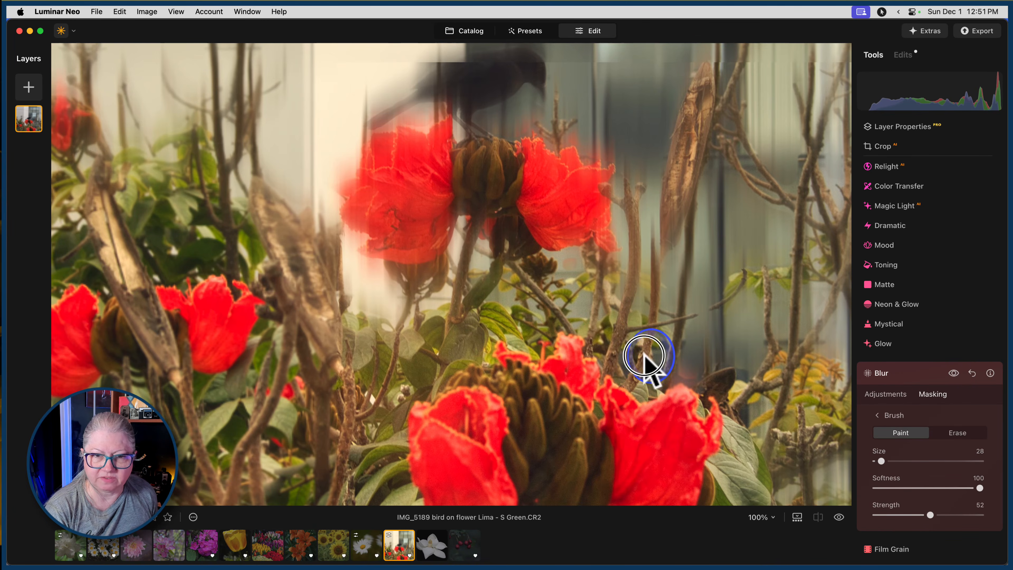
Erase blur from the bird's body, tail and legs with brush Size 35.
drag(573, 180, 600, 319)
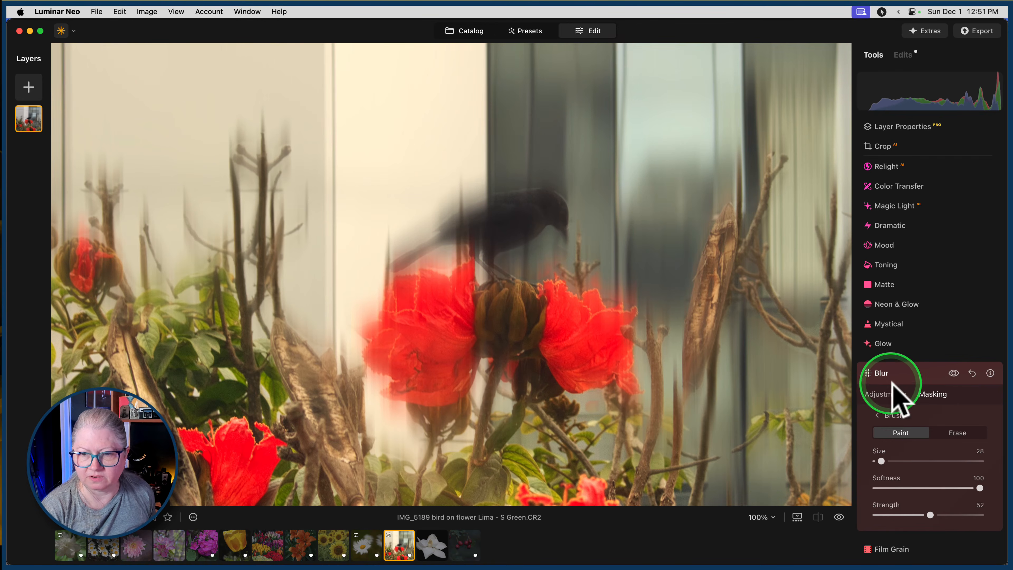
click(957, 433)
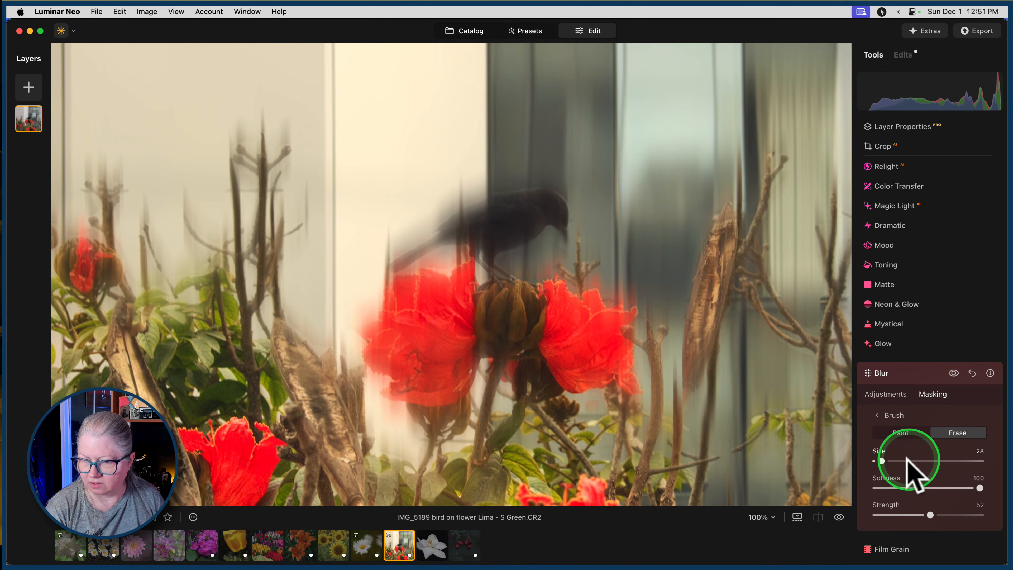
drag(881, 462, 884, 462)
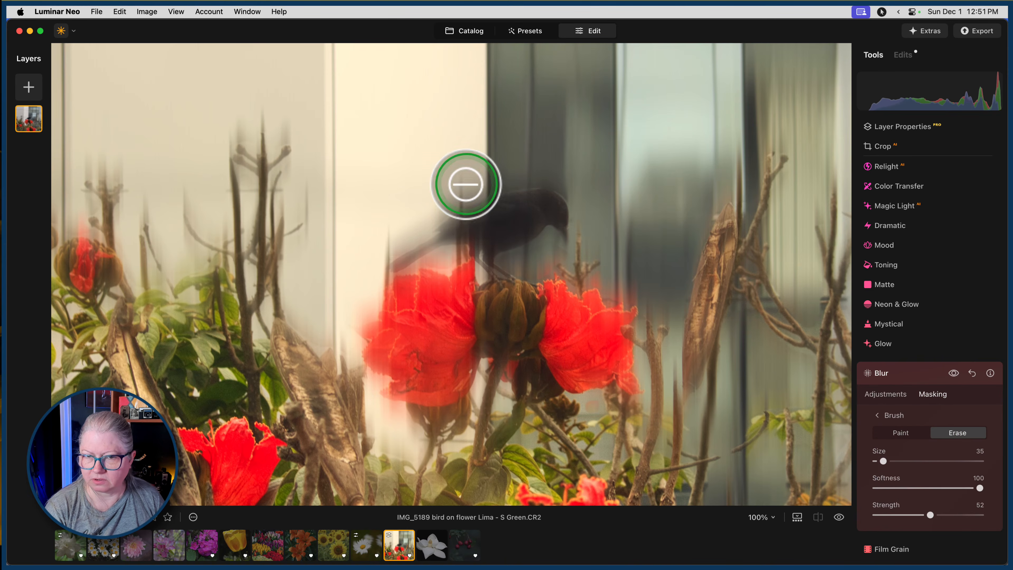
mouse_move(495, 212)
mouse_down()
mouse_move(527, 203)
mouse_move(557, 212)
mouse_move(509, 239)
mouse_move(505, 219)
mouse_move(443, 232)
mouse_up()
mouse_move(525, 217)
mouse_down()
mouse_move(473, 227)
mouse_move(393, 264)
mouse_up()
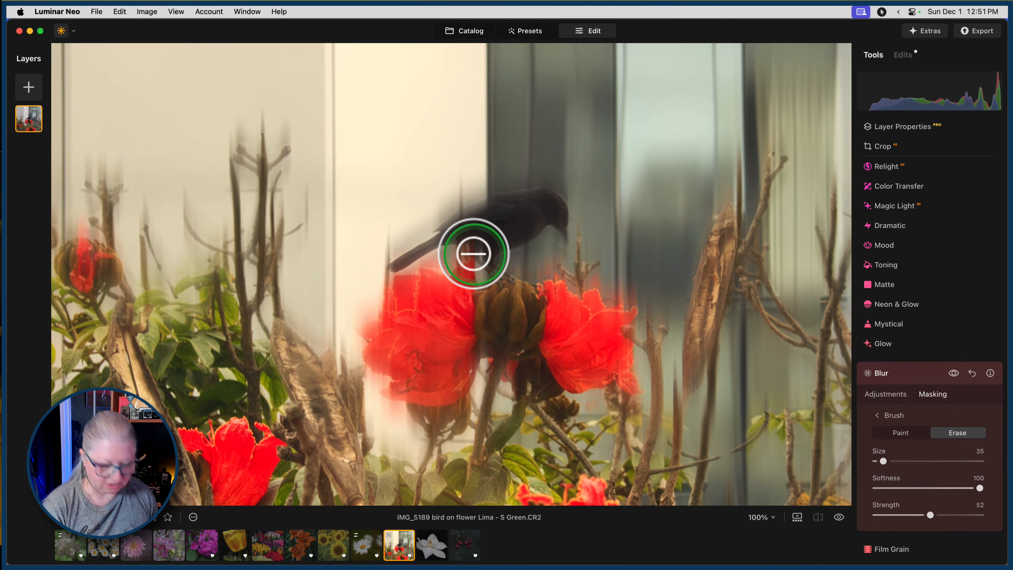
mouse_move(475, 247)
mouse_down()
mouse_move(478, 261)
mouse_move(513, 270)
mouse_up()
drag(559, 228, 563, 228)
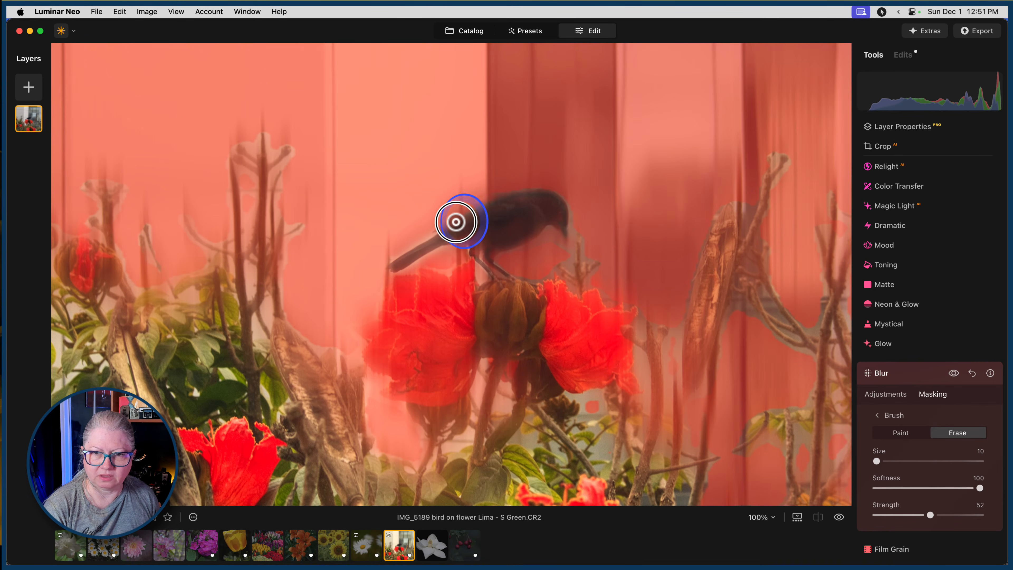
Reduce the eraser Size to 10 and clear the remaining blur from the bird's body, head and tail base.
drag(456, 222, 563, 228)
drag(462, 222, 440, 229)
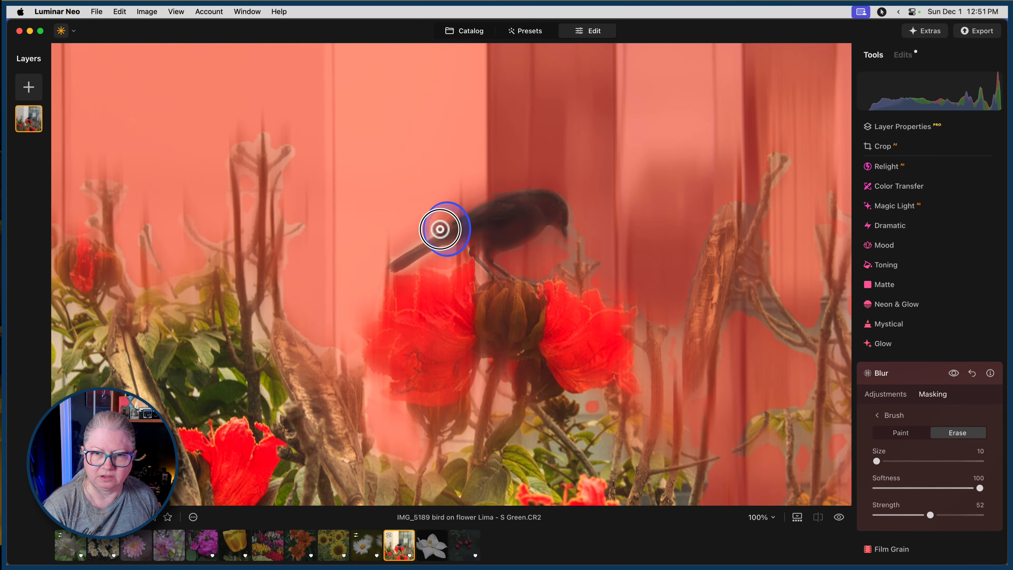
drag(510, 227, 527, 220)
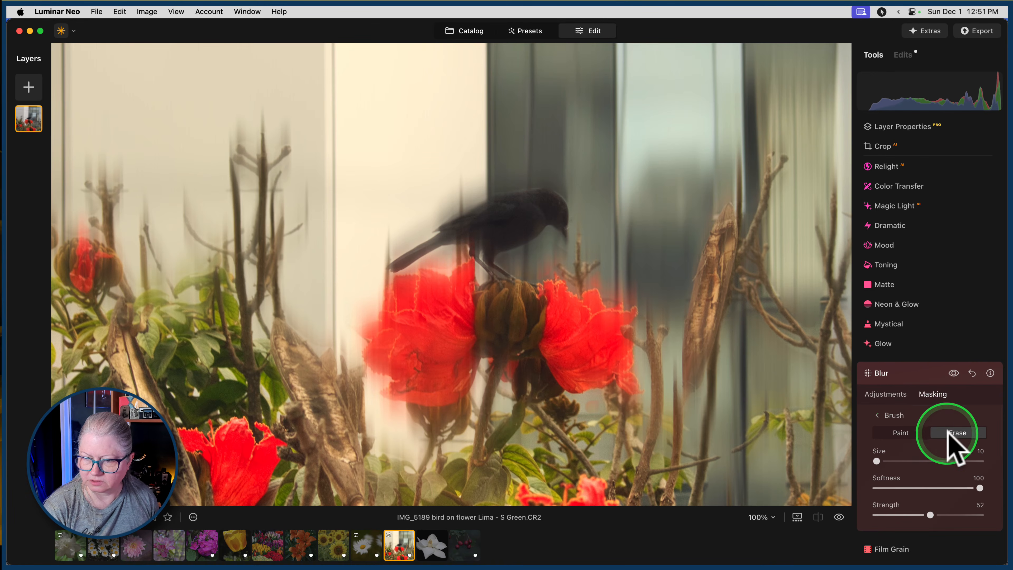
mouse_move(451, 249)
mouse_down()
mouse_move(439, 251)
mouse_move(485, 256)
mouse_up()
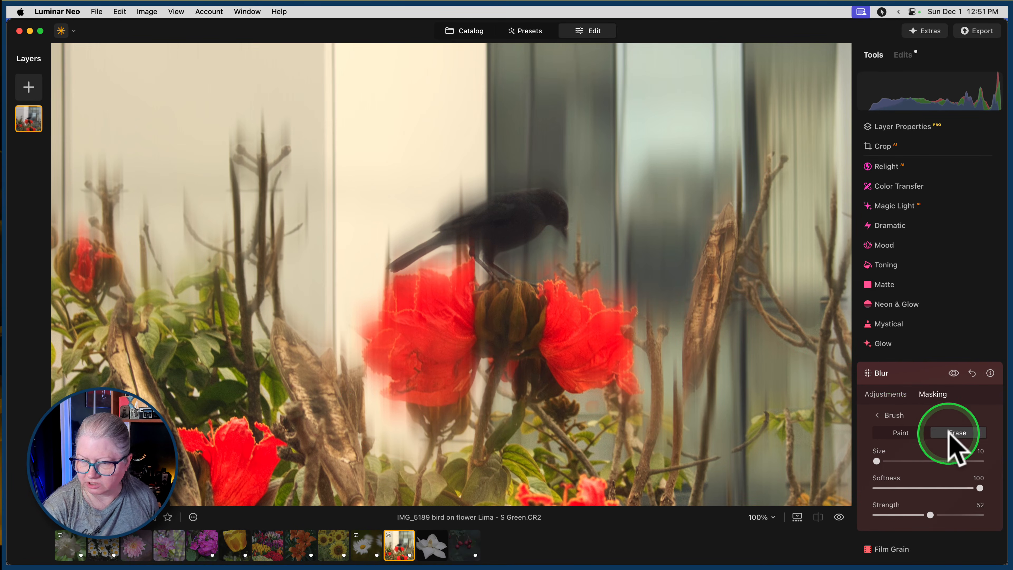
Paint blur back in around the edges of the bird's tail with the Size 10 brush.
click(913, 435)
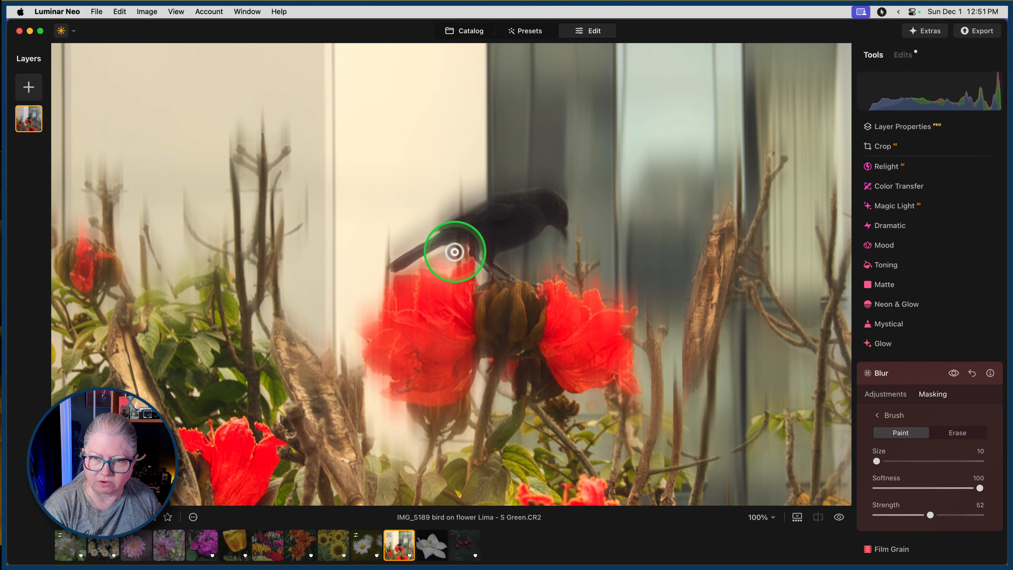
mouse_move(447, 250)
mouse_down()
mouse_move(429, 256)
mouse_move(450, 252)
mouse_move(426, 238)
mouse_up()
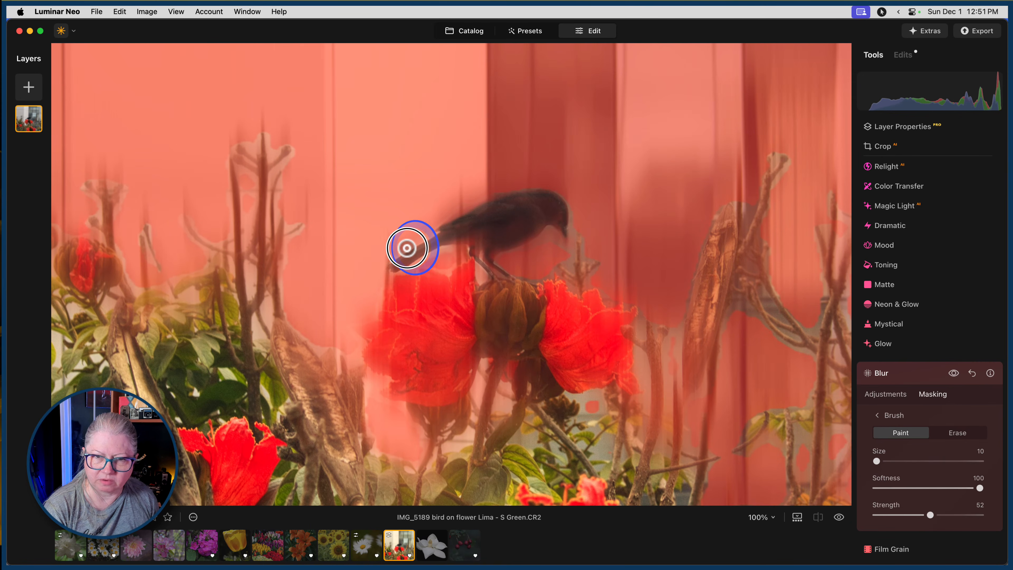
drag(372, 273, 375, 276)
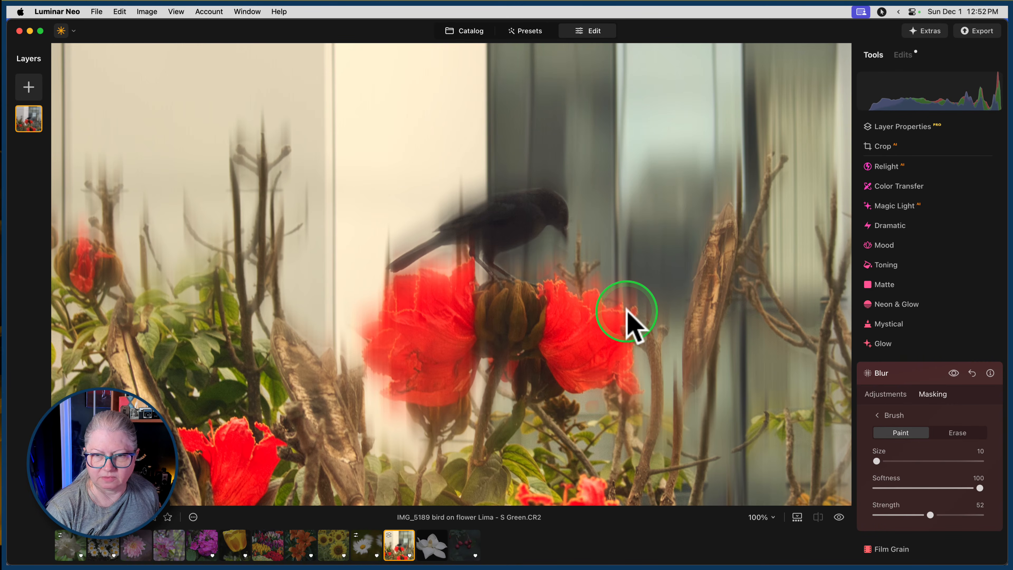
Set the brush Size to 40 and paint blur over the plants along the photo's lower left and lower right edges.
key(super+minus)
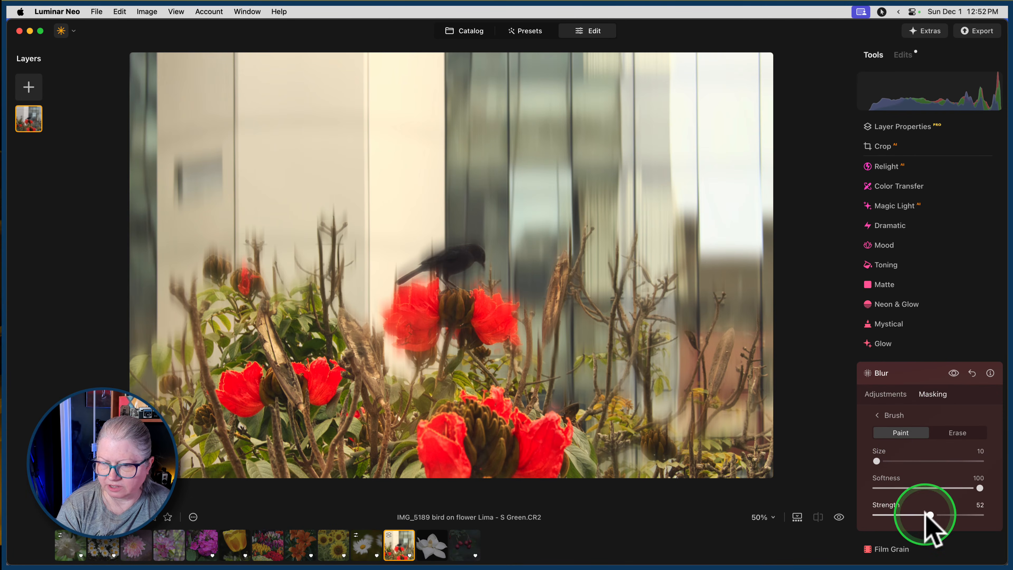
drag(882, 461, 885, 461)
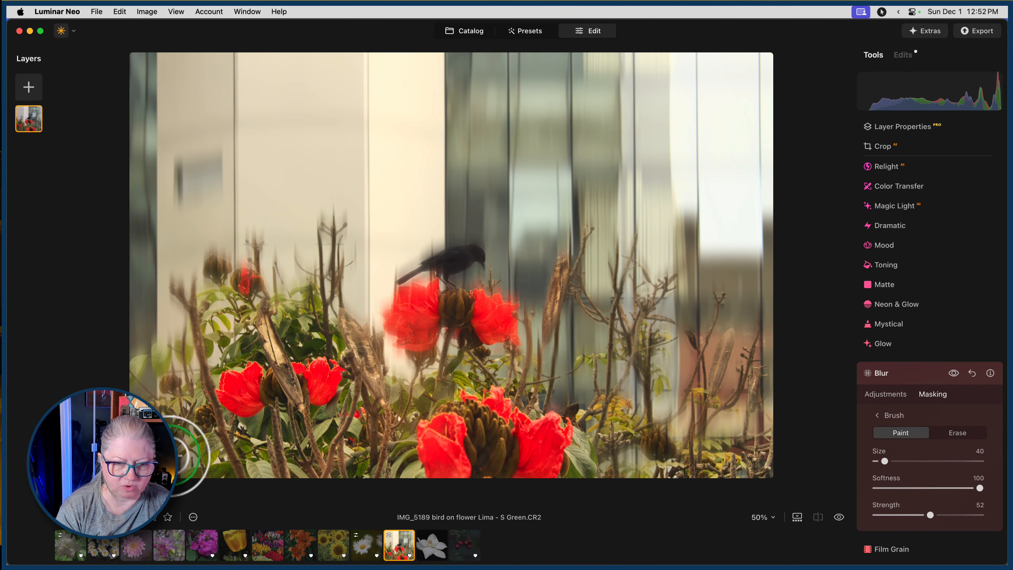
mouse_move(157, 429)
mouse_down()
mouse_move(188, 464)
mouse_move(195, 455)
mouse_move(177, 416)
mouse_move(184, 393)
mouse_up()
drag(211, 355, 217, 340)
mouse_move(219, 331)
mouse_down()
mouse_move(228, 319)
mouse_move(213, 307)
mouse_move(236, 313)
mouse_up()
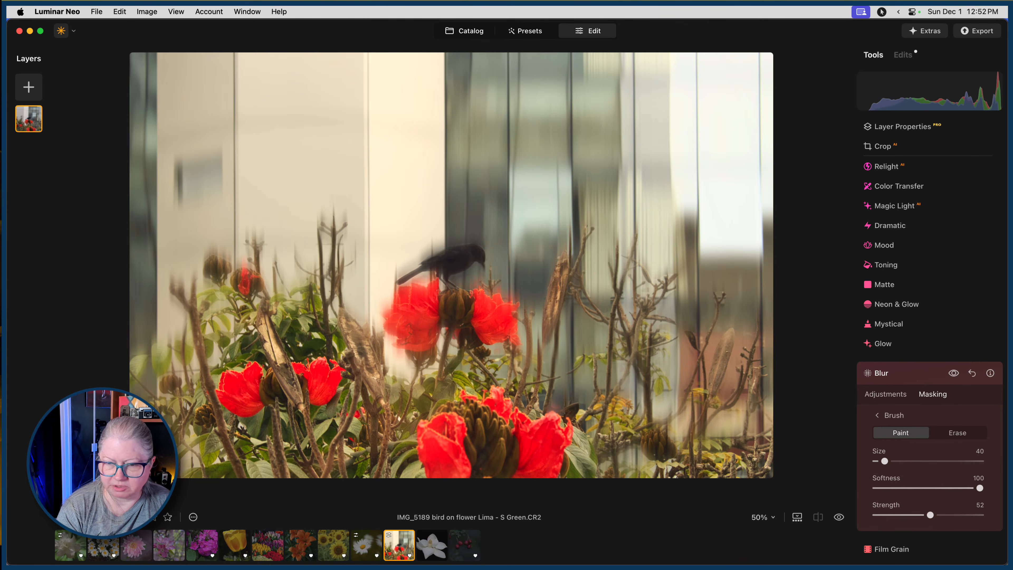
drag(735, 473, 770, 433)
drag(540, 417, 525, 391)
mouse_move(536, 380)
mouse_down()
mouse_move(515, 385)
mouse_move(484, 355)
mouse_move(369, 402)
mouse_up()
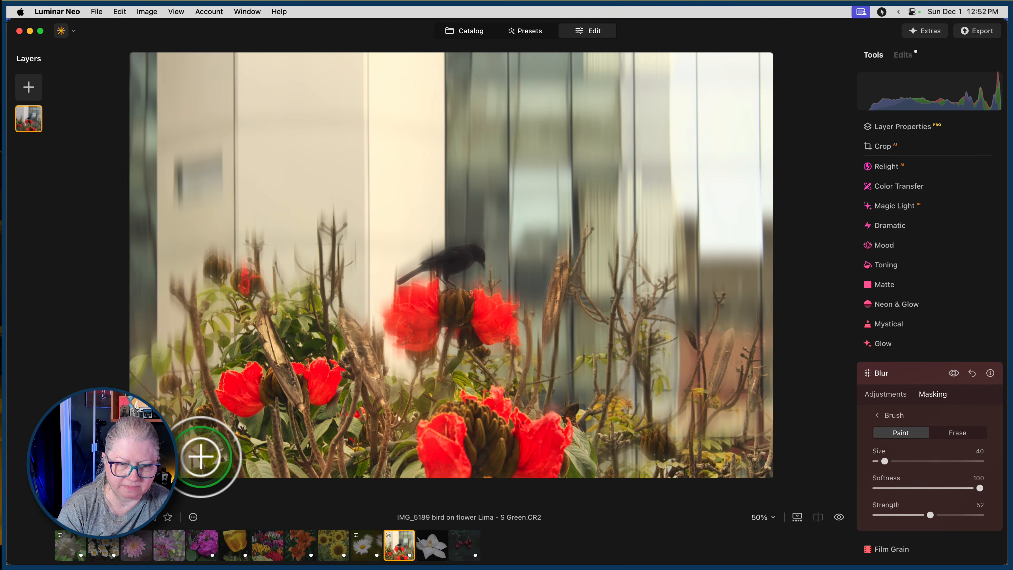
mouse_move(200, 456)
mouse_down()
mouse_move(192, 430)
mouse_move(188, 473)
mouse_up()
drag(167, 437, 155, 477)
mouse_move(143, 415)
mouse_down()
mouse_move(152, 387)
mouse_move(181, 362)
mouse_up()
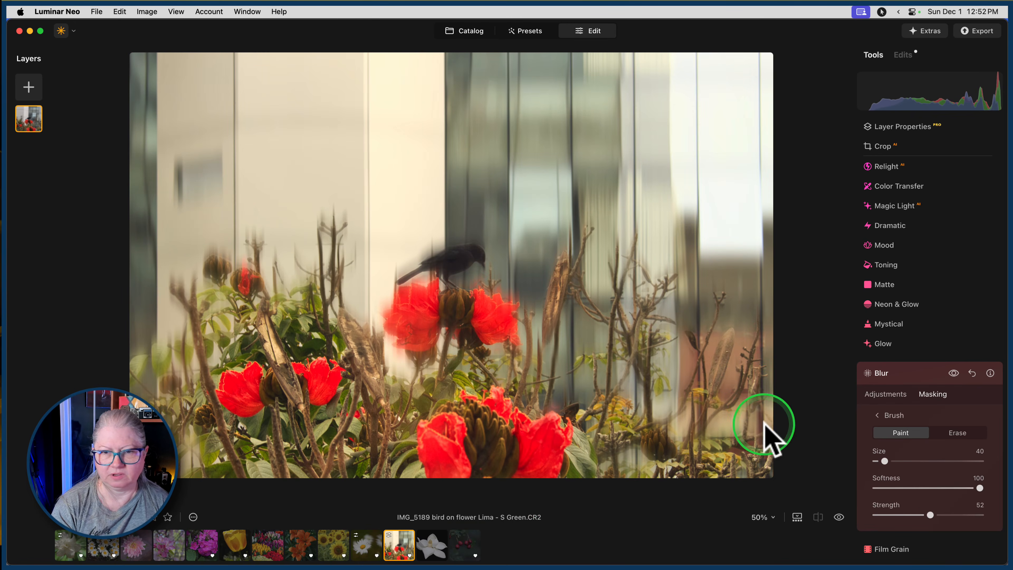
Compare the photo with and without the Blur effect.
click(954, 373)
click(954, 373)
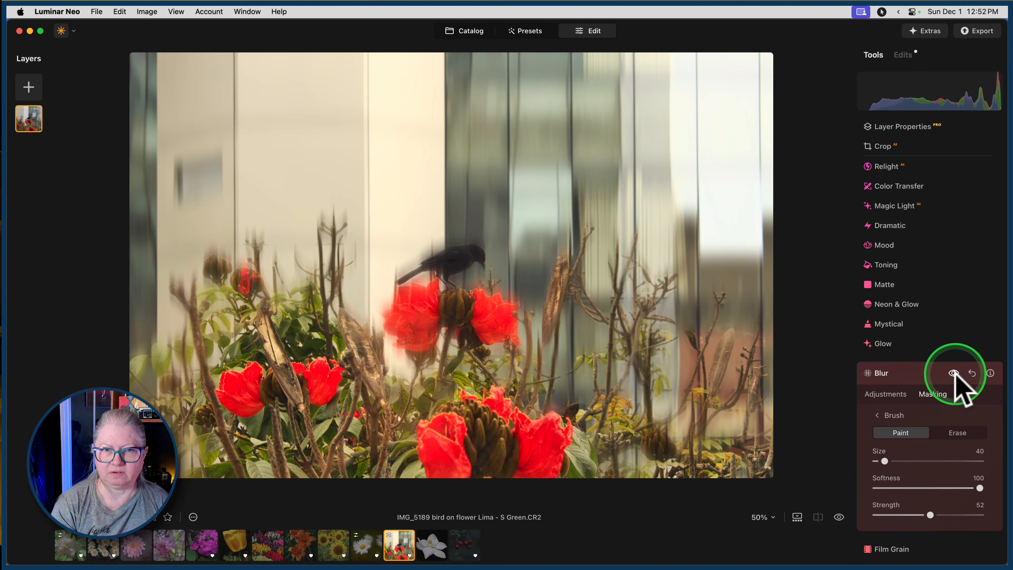
click(955, 374)
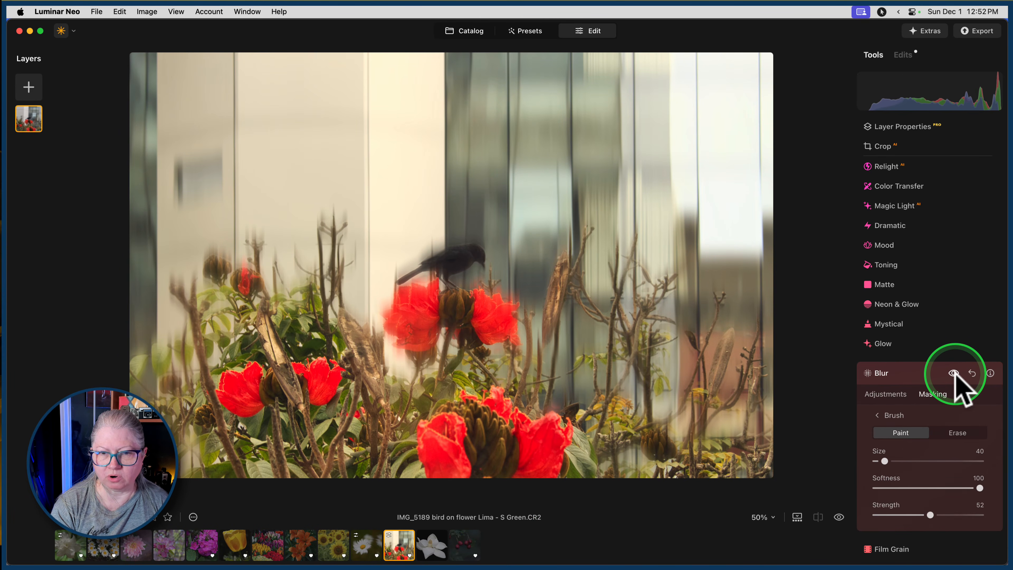
Erase blur from the bird and its flower with brush Size 104 and Strength 35.
click(959, 434)
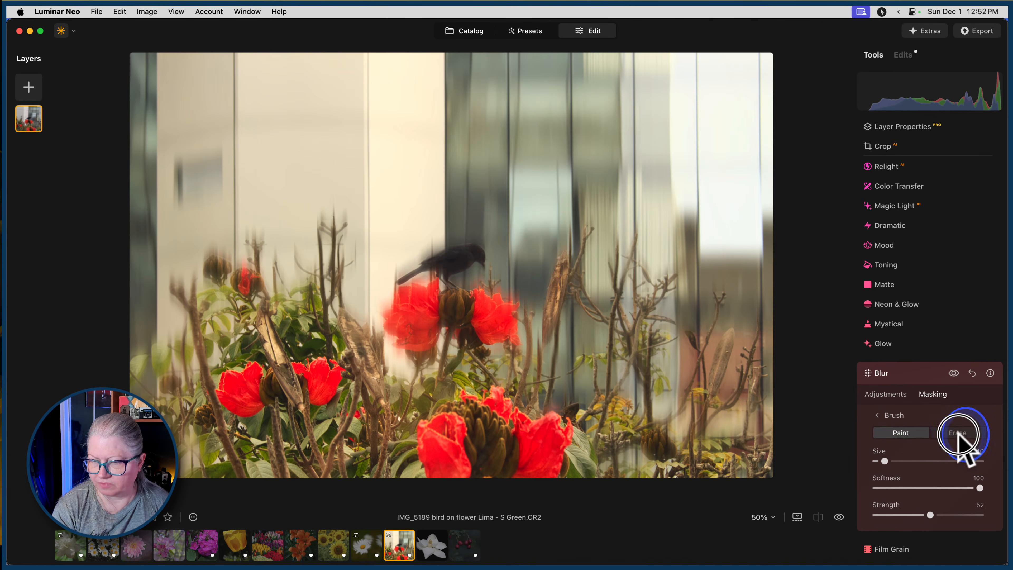
drag(929, 515, 910, 515)
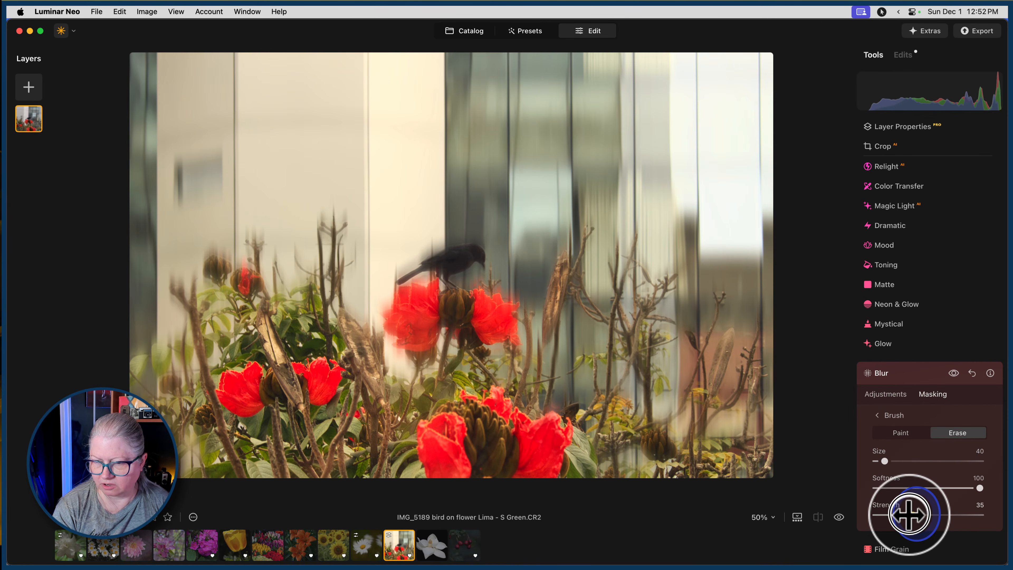
drag(885, 461, 902, 461)
click(421, 290)
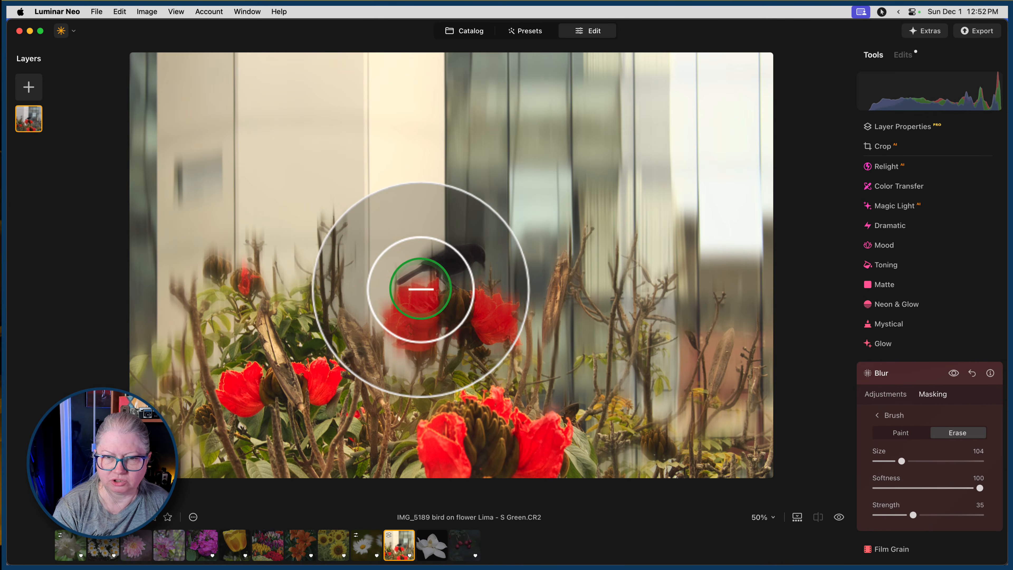
mouse_move(420, 280)
mouse_down()
mouse_move(468, 267)
mouse_move(469, 254)
mouse_move(399, 297)
mouse_move(428, 353)
mouse_up()
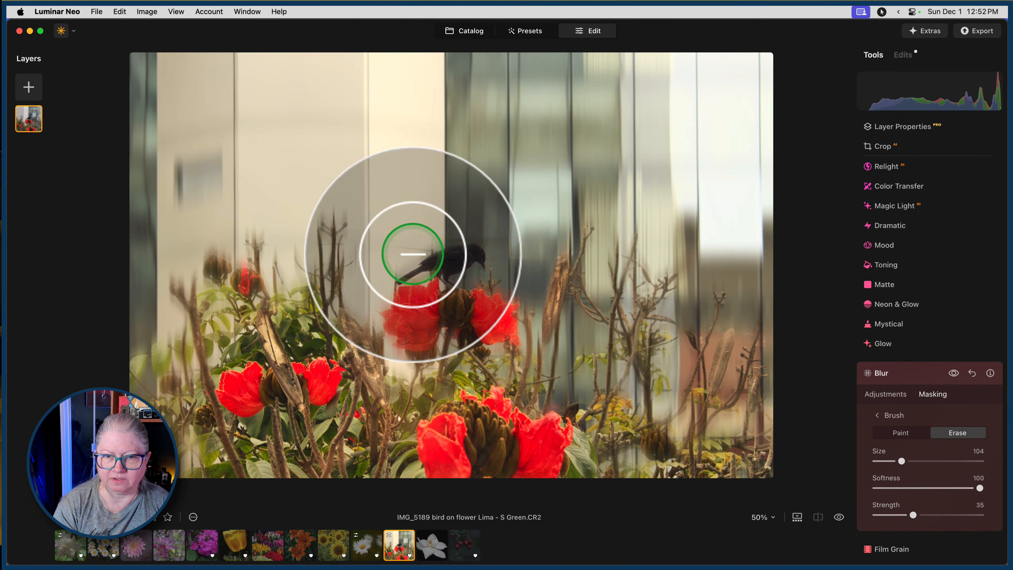
mouse_move(448, 265)
mouse_down()
mouse_move(472, 261)
mouse_move(411, 280)
mouse_up()
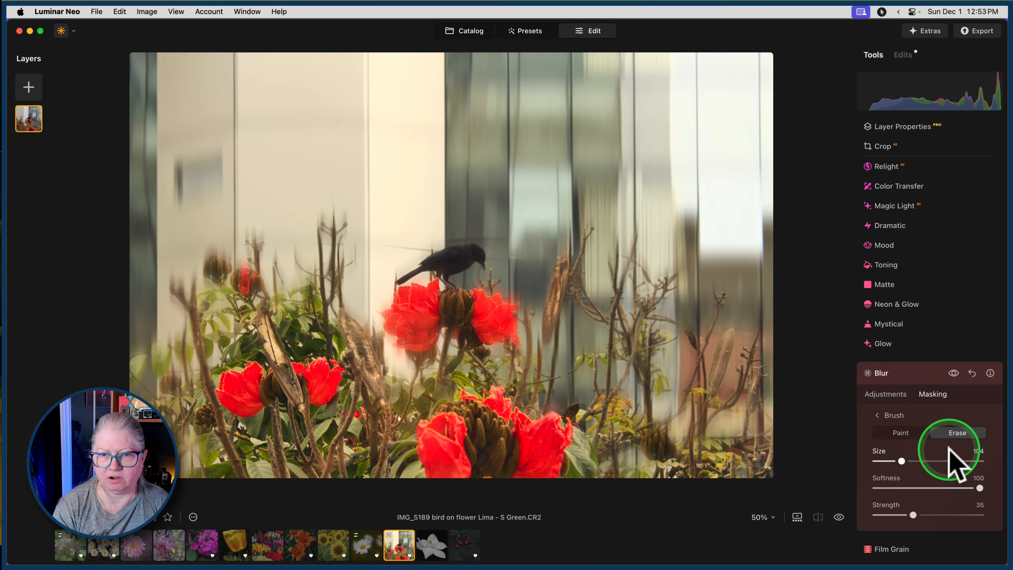
Copy the brushed mask from the current Blur adjustment and close the Blur tool.
click(881, 416)
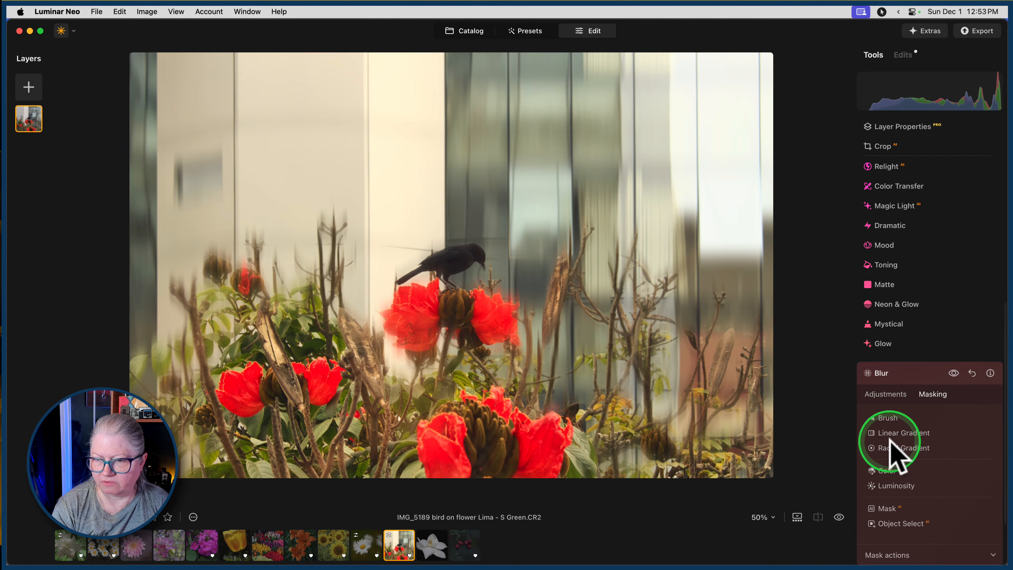
scroll(892, 453, down, 3)
click(889, 482)
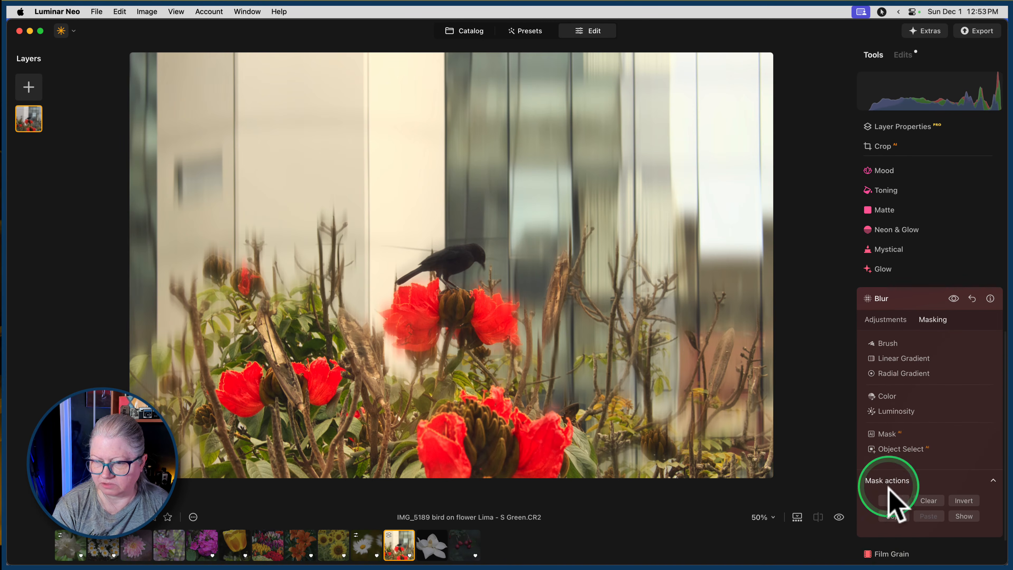
click(893, 516)
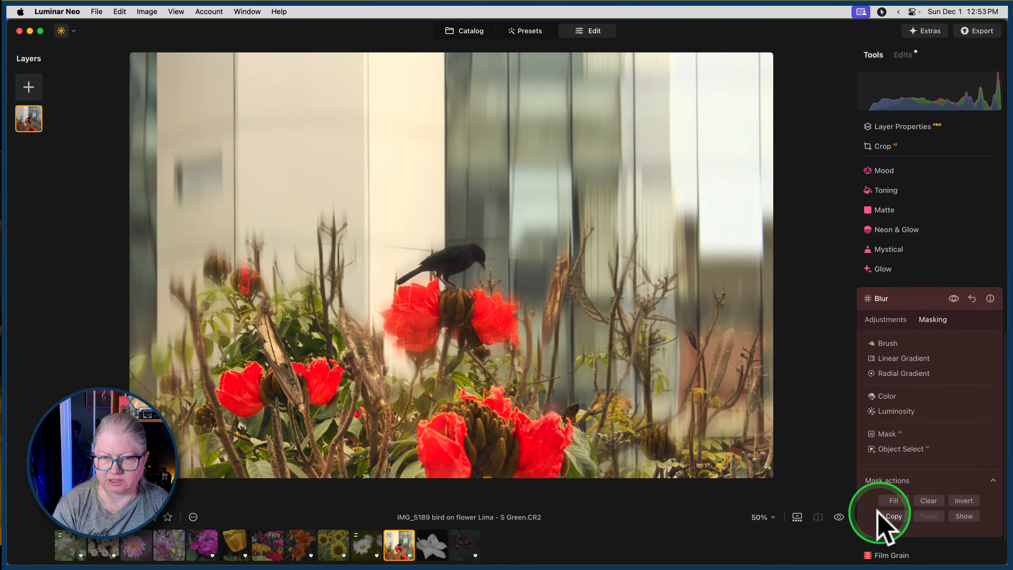
click(908, 304)
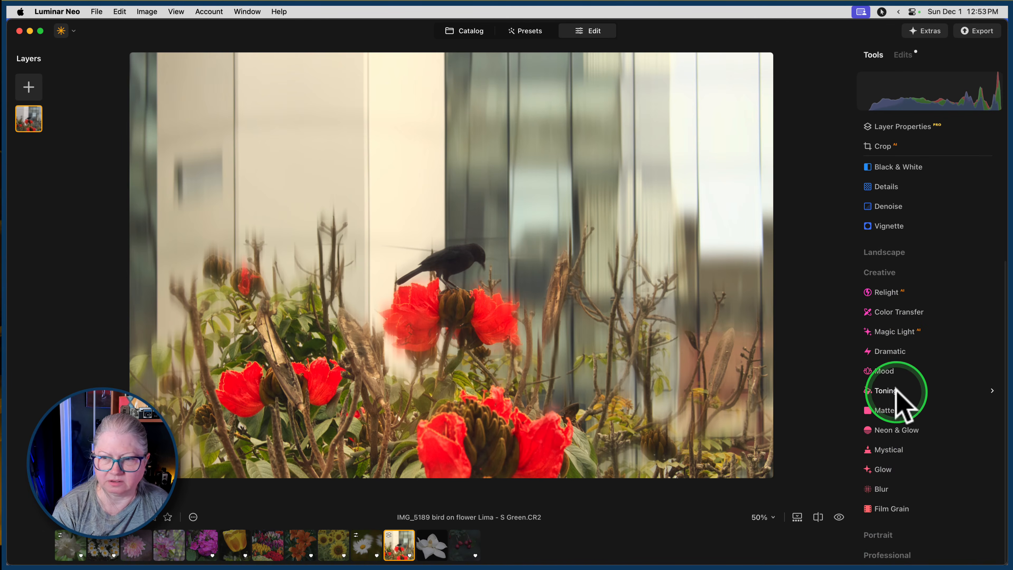
Add a second Blur adjustment using Motion blur with Amount 100 and Angle -90.
click(883, 489)
click(957, 384)
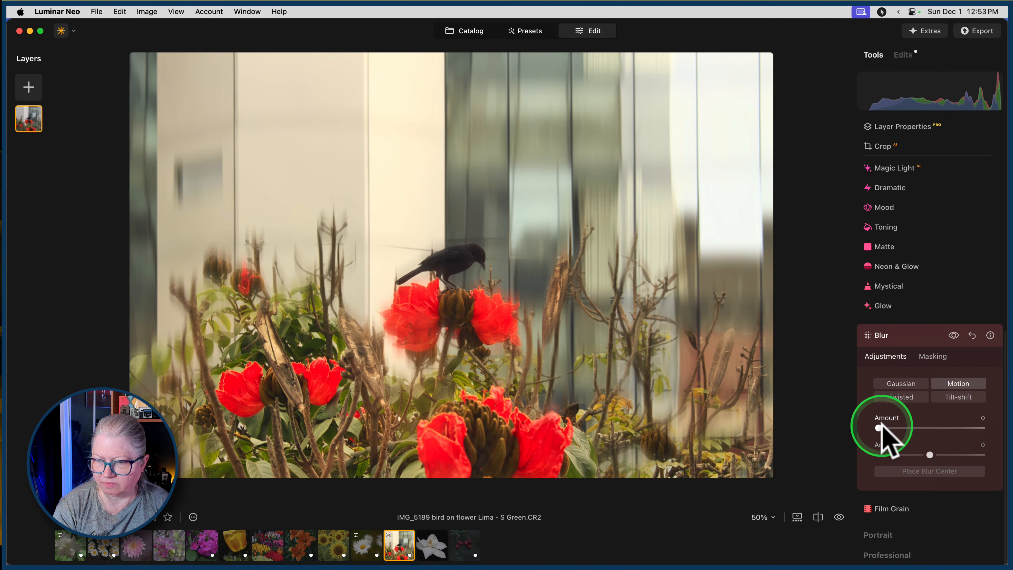
drag(879, 428, 995, 423)
drag(930, 455, 829, 447)
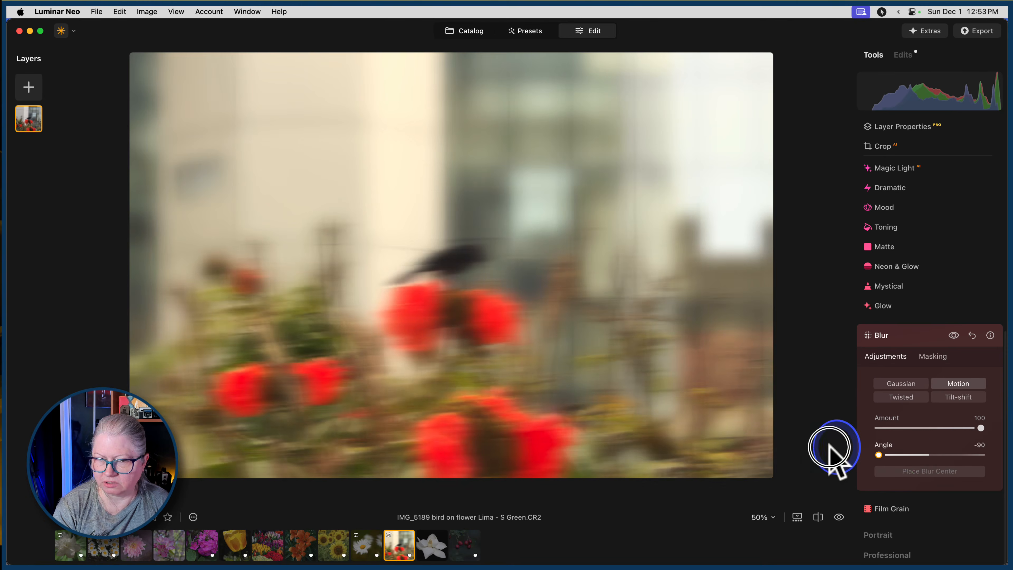
Paste the copied mask onto the second Blur adjustment.
click(933, 356)
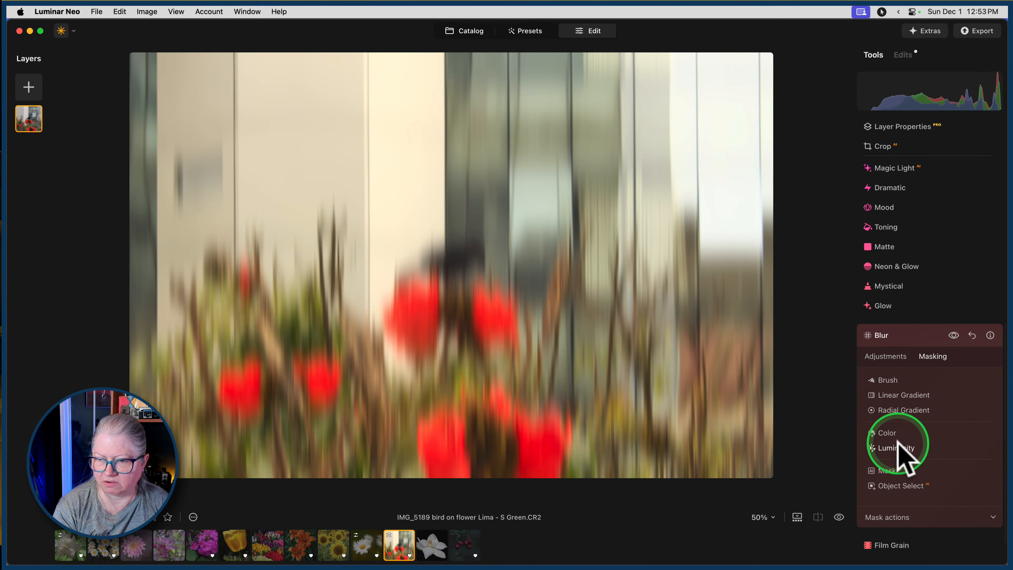
click(900, 518)
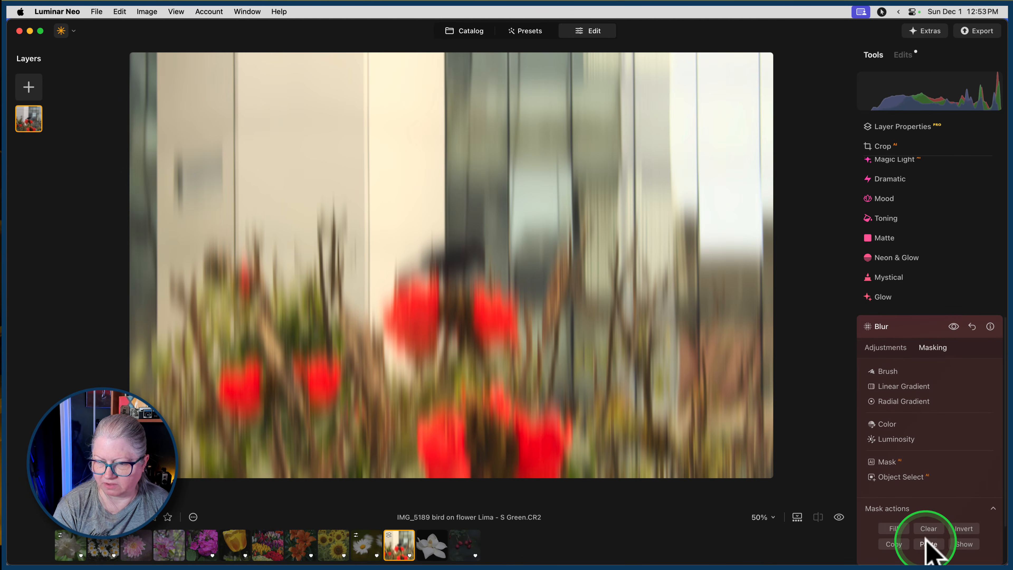
click(927, 543)
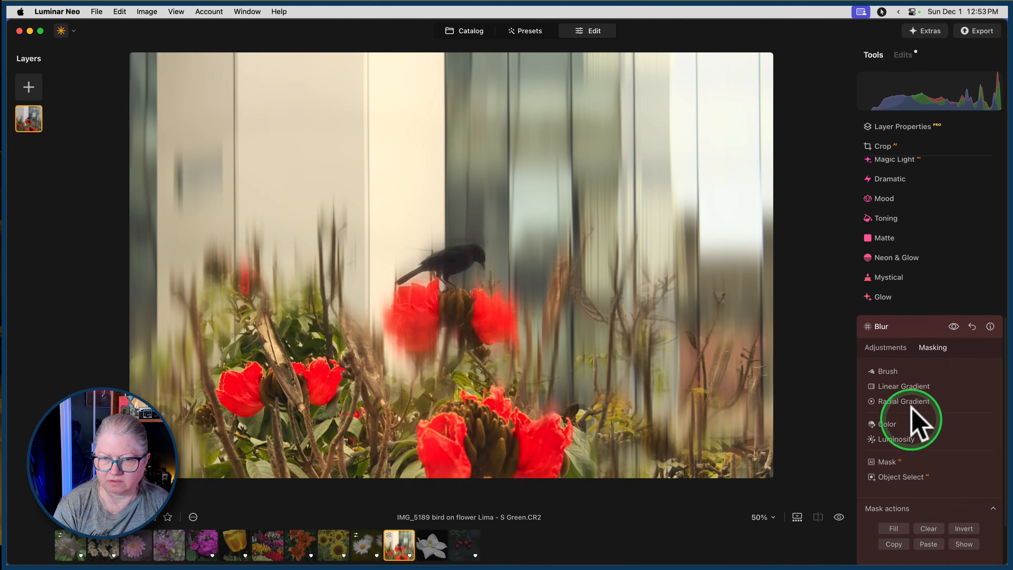
Compare the photo with and without the second Blur effect, then close the Blur tool and view the original photo for comparison.
click(952, 326)
click(954, 327)
click(954, 326)
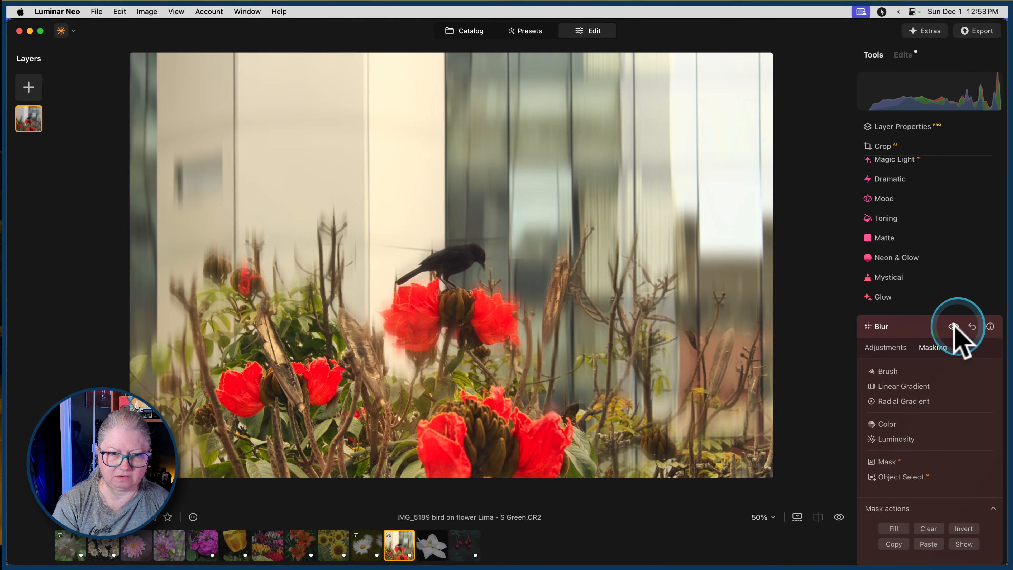
click(954, 326)
click(920, 330)
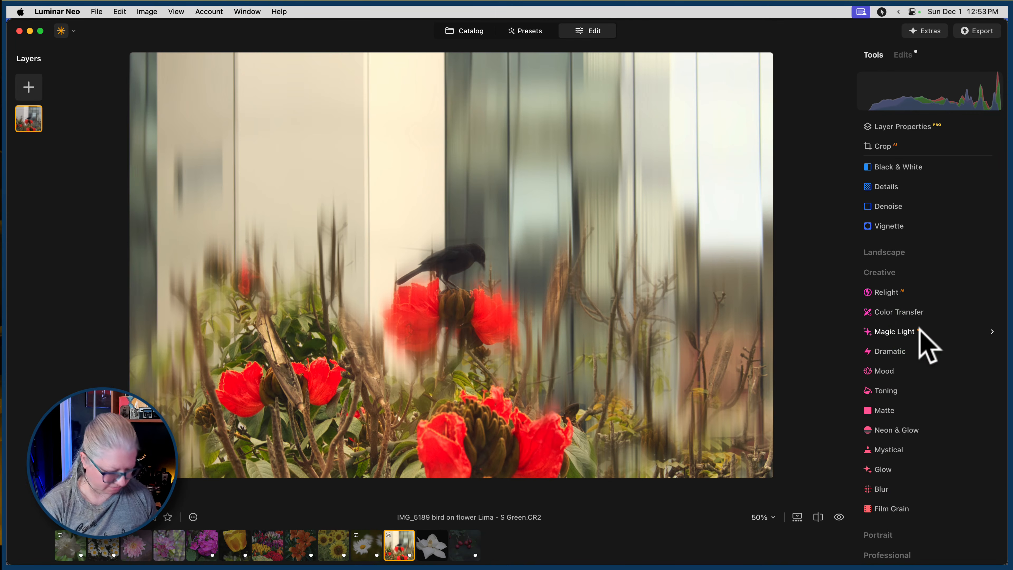
key(backslash)
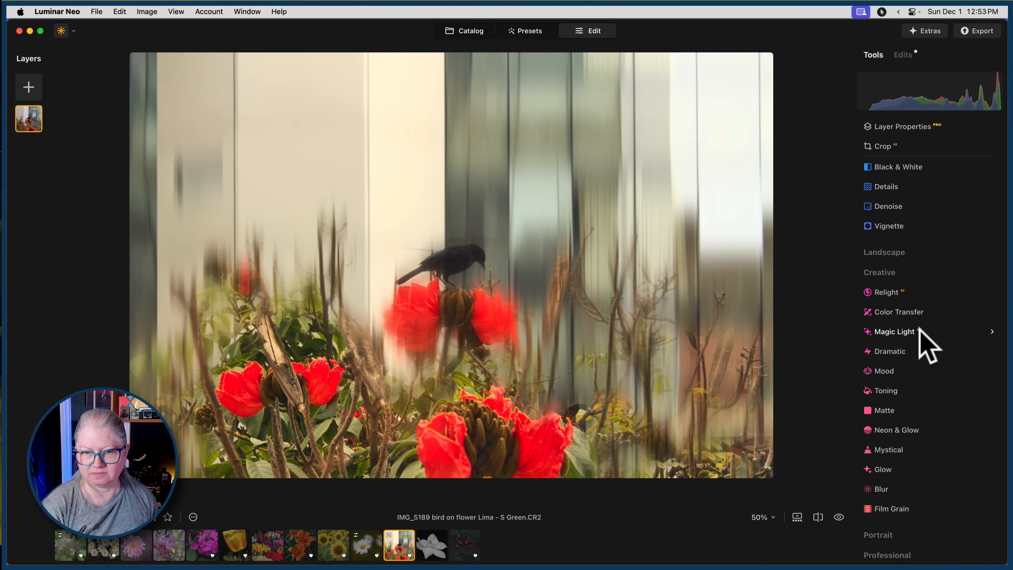
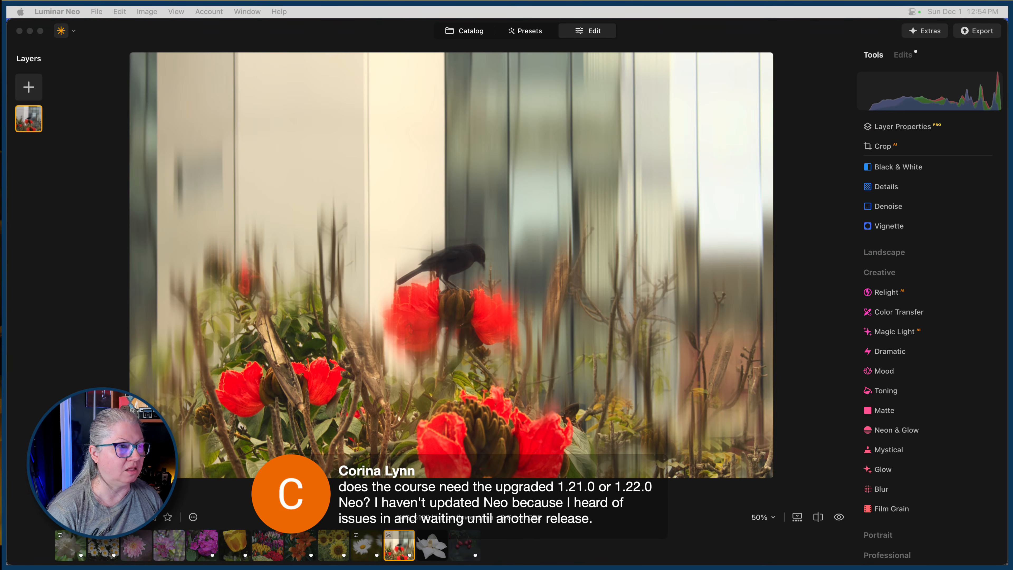
View the installed version of Luminar Neo in its About window and close the window.
click(243, 40)
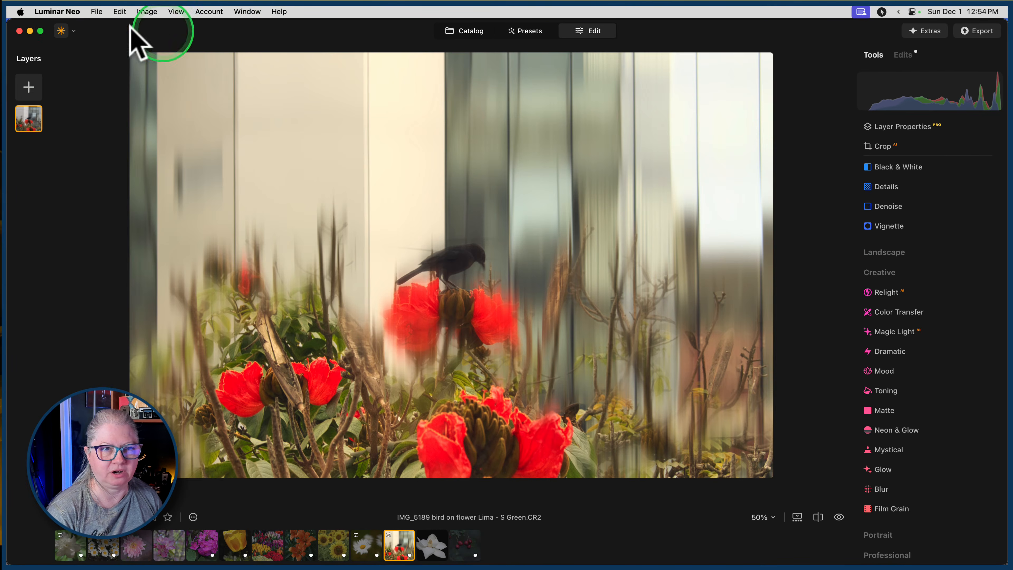
click(57, 11)
click(59, 26)
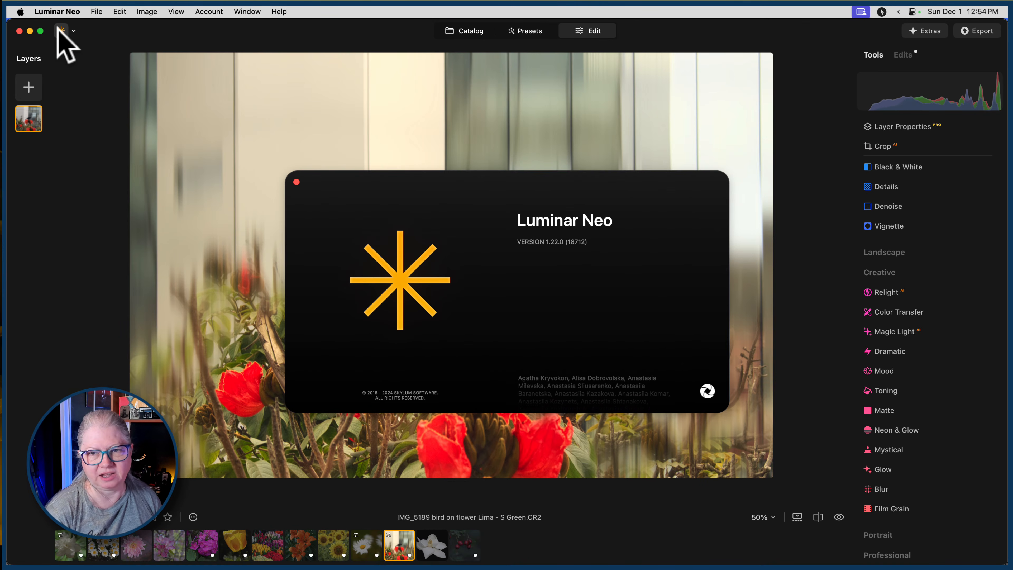
click(338, 120)
click(297, 182)
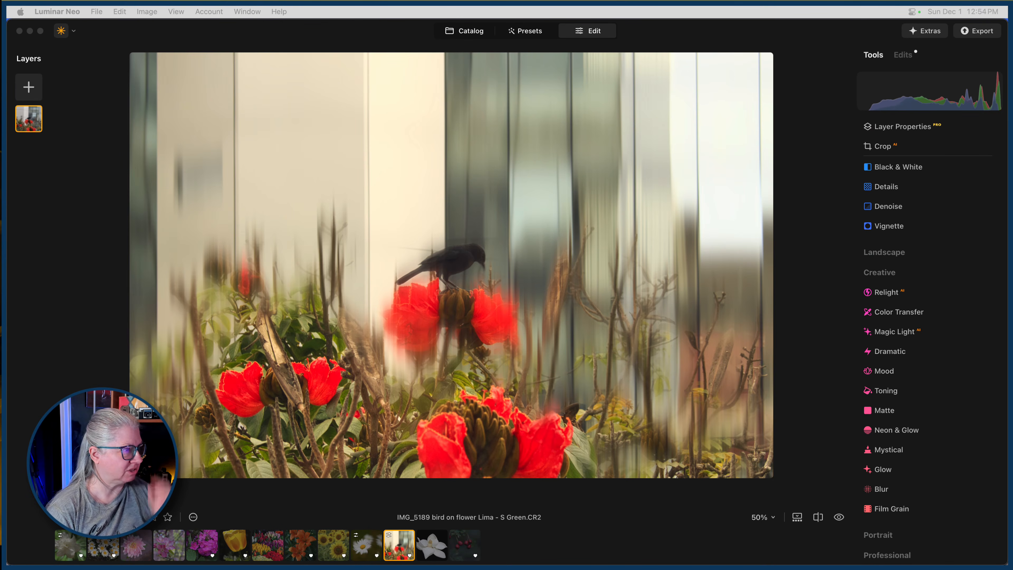
Open the white magnolia photo on the black background from the catalog for editing.
click(798, 108)
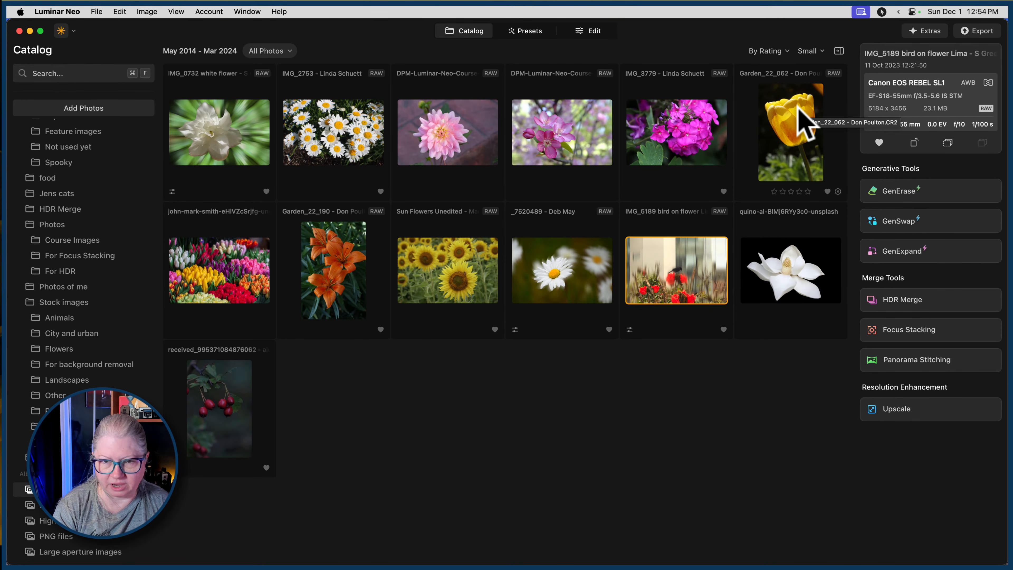
click(802, 240)
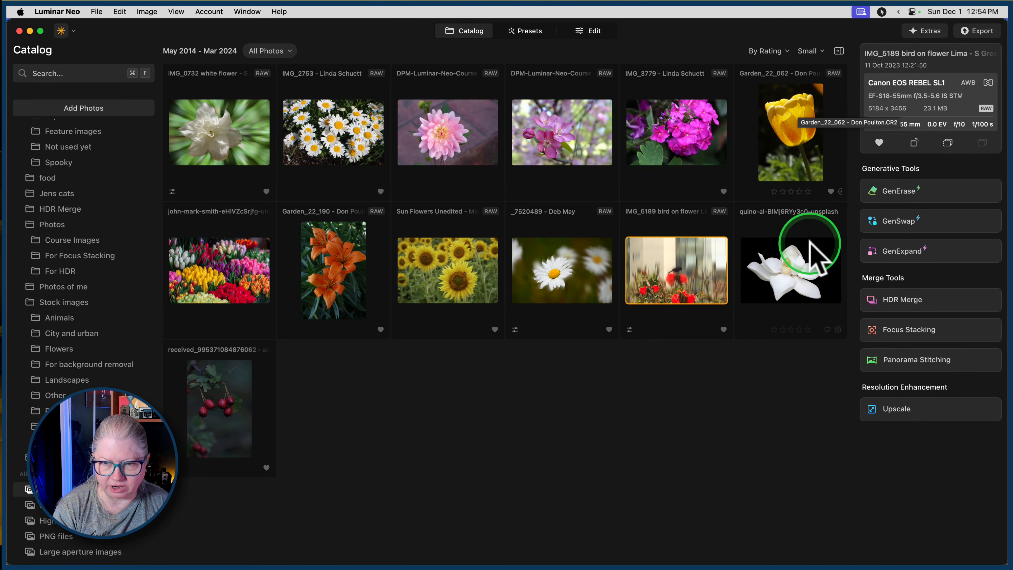
click(595, 29)
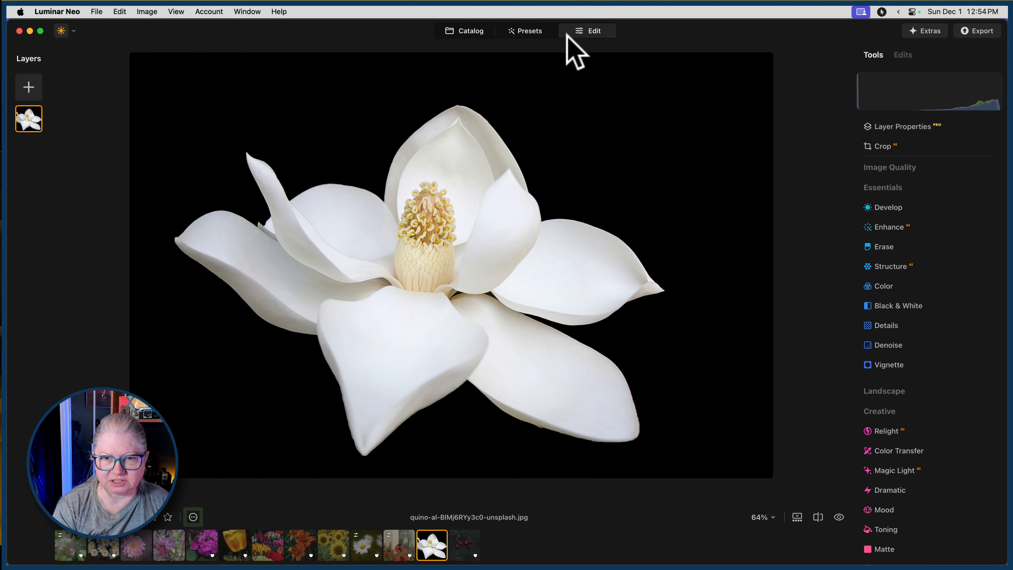
click(91, 274)
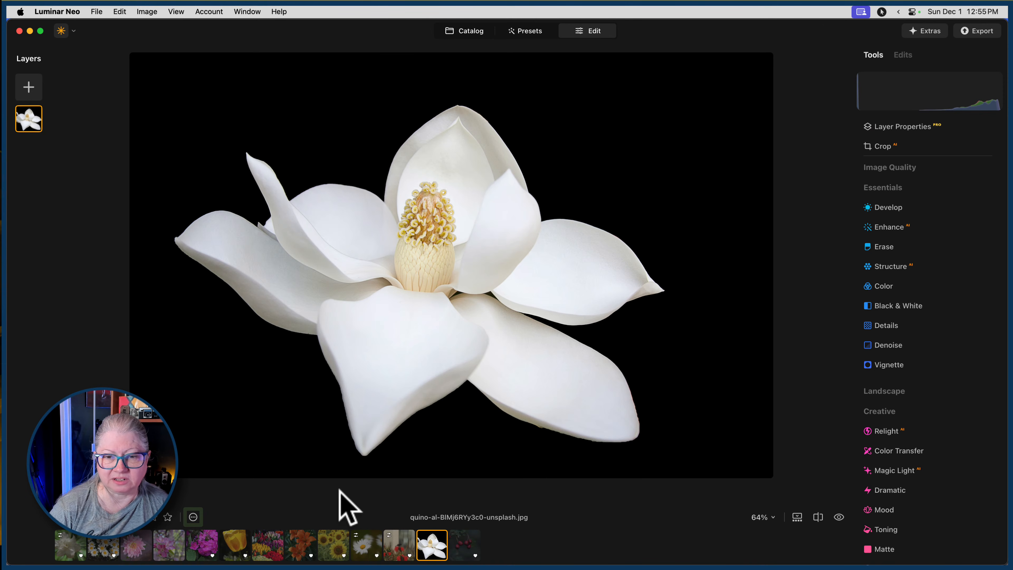
Add the peeling wall texture with Arabic lettering from My Images as a new layer over the magnolia.
click(28, 86)
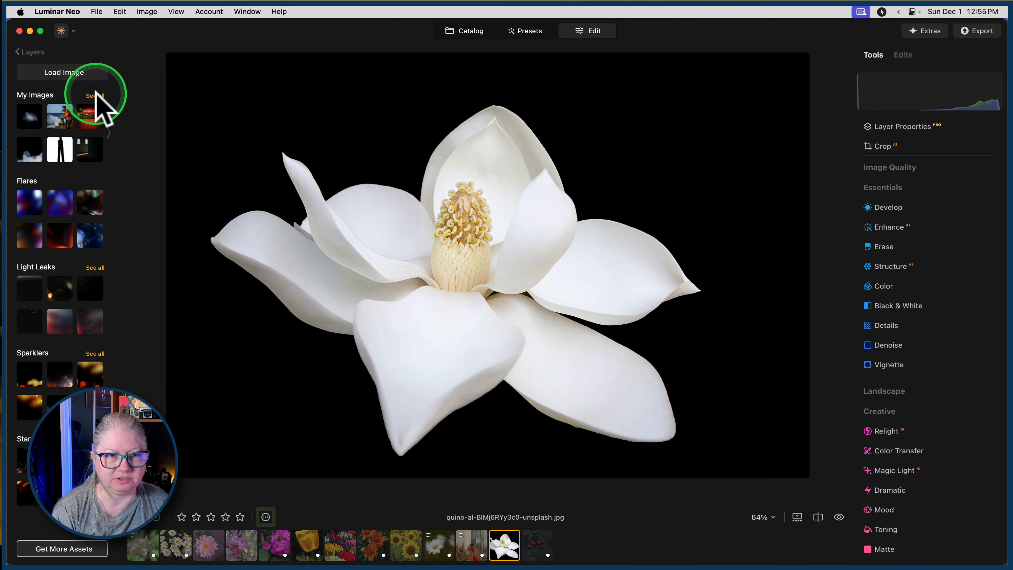
click(96, 96)
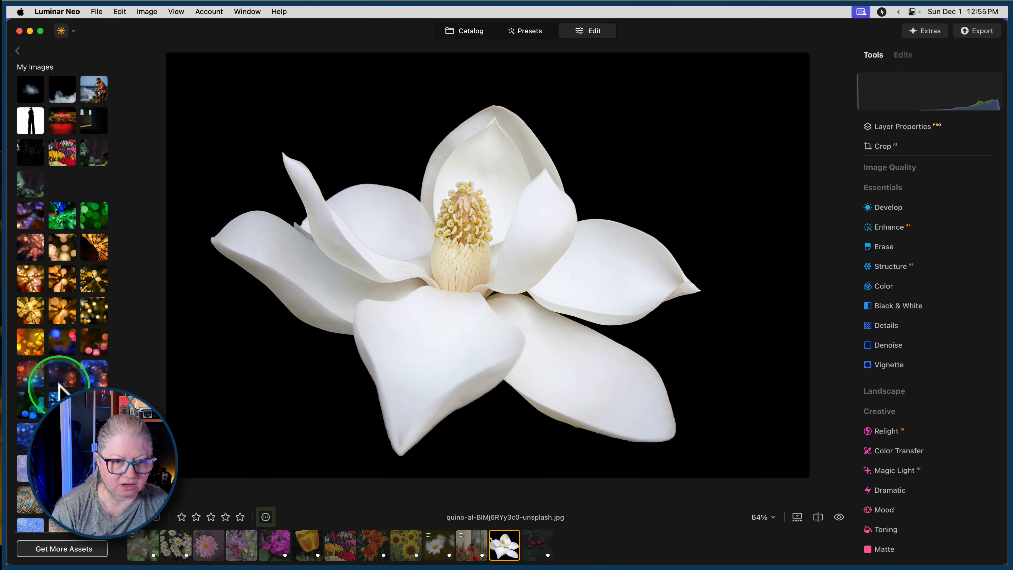
scroll(86, 291, down, 5)
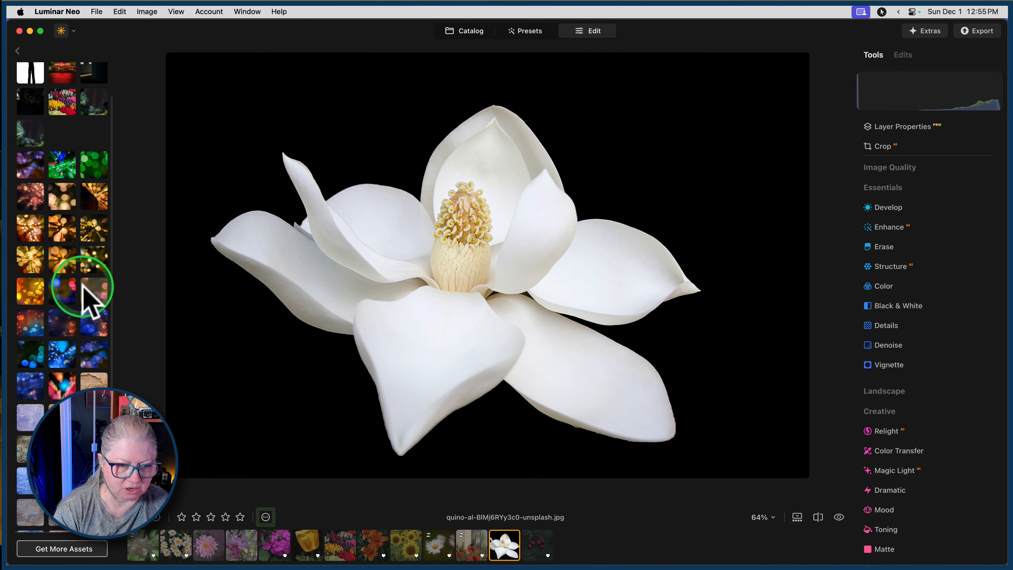
scroll(83, 286, down, 1)
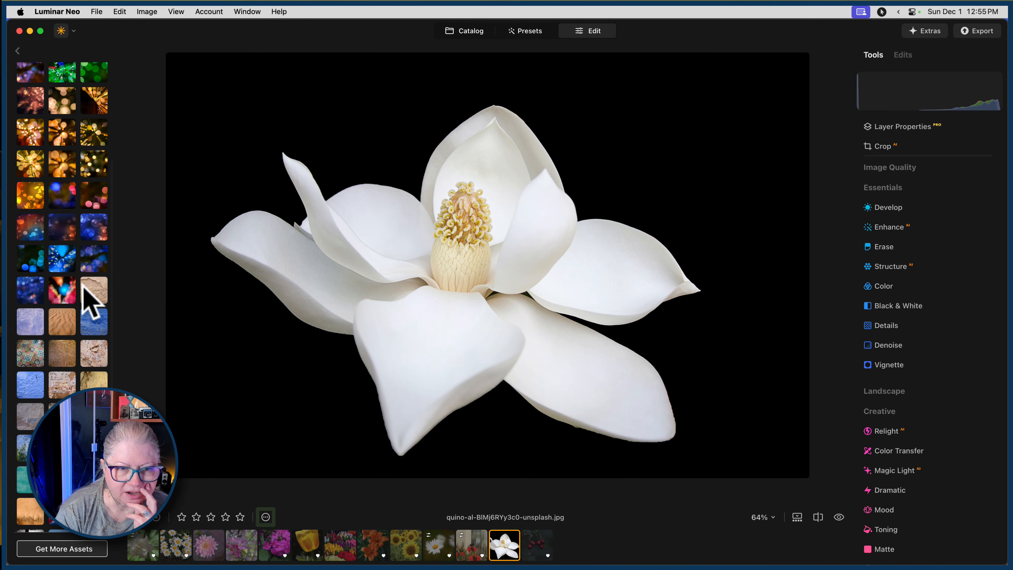
scroll(90, 304, down, 3)
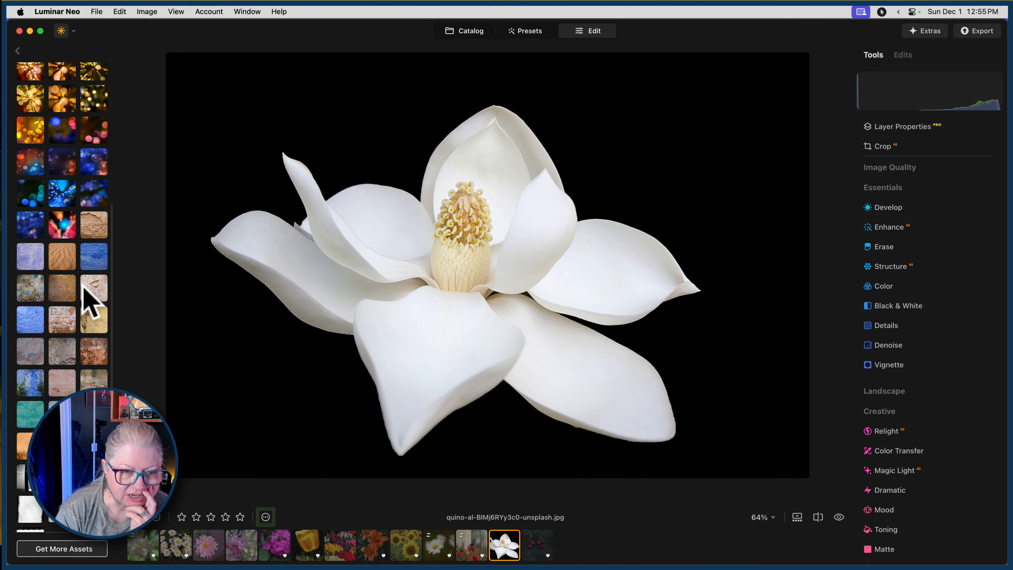
scroll(83, 288, down, 1)
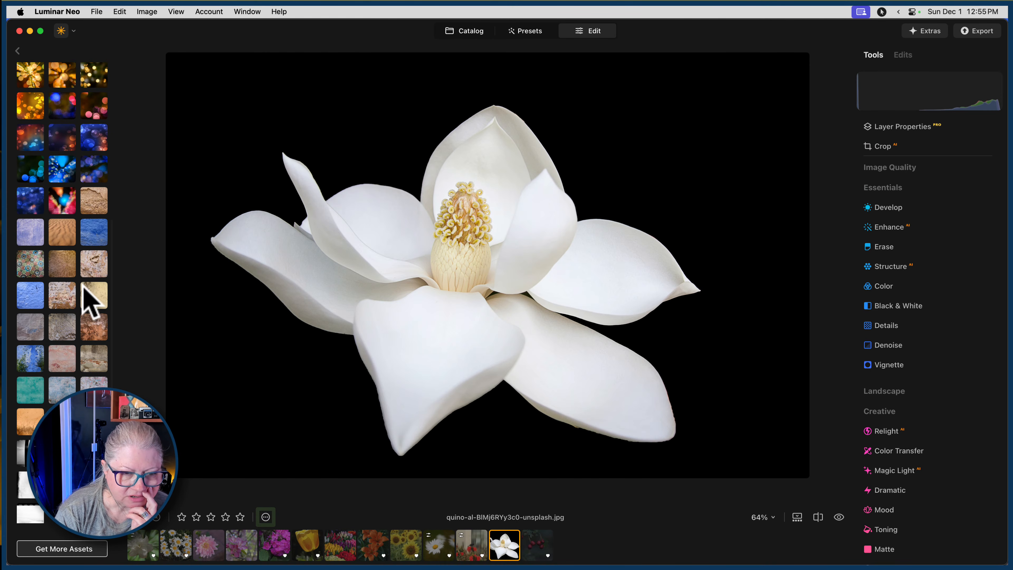
click(28, 278)
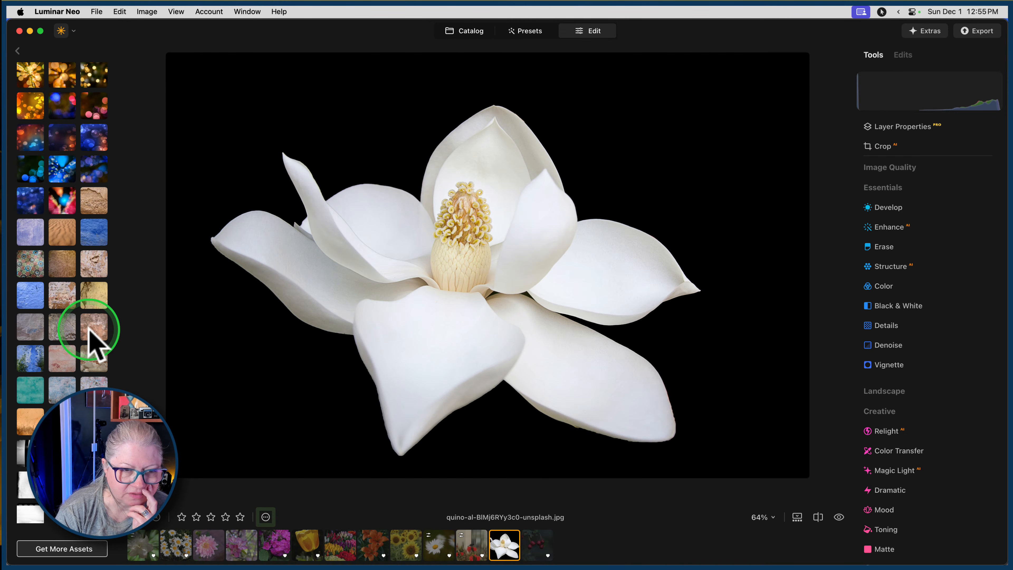
click(59, 295)
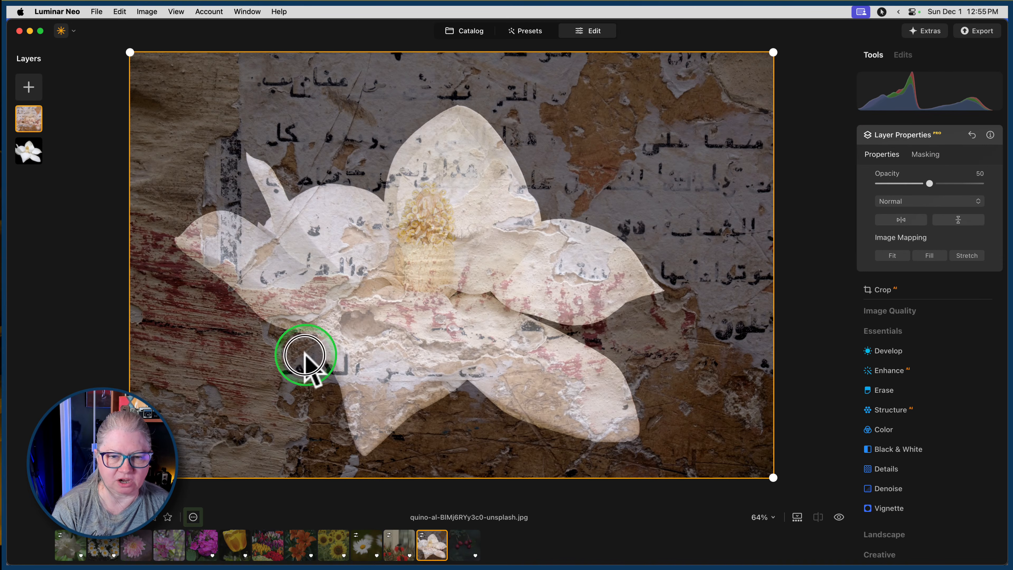
Set the texture layer's blend mode to Lighten and keep its opacity at 50.
click(901, 200)
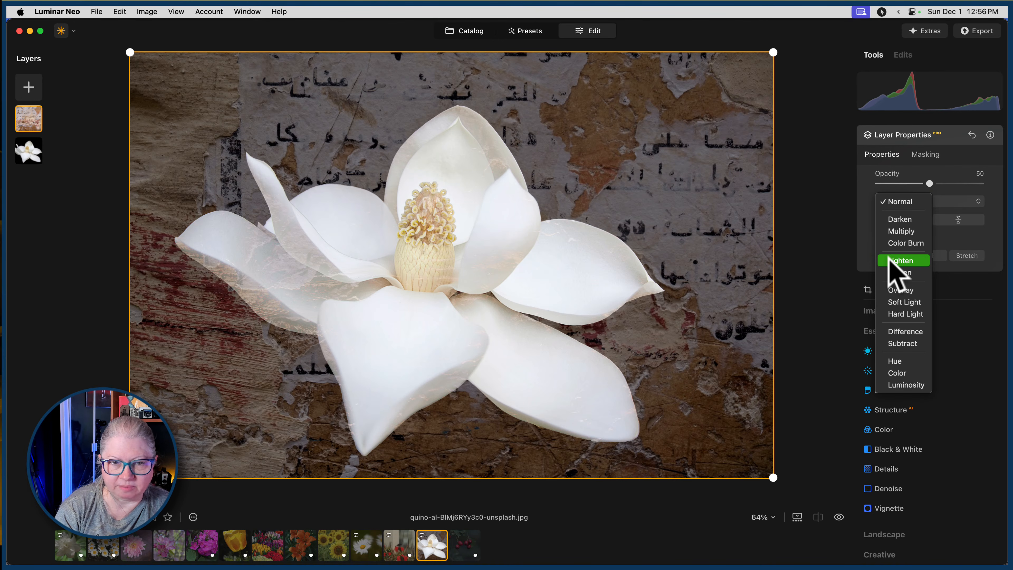
click(204, 274)
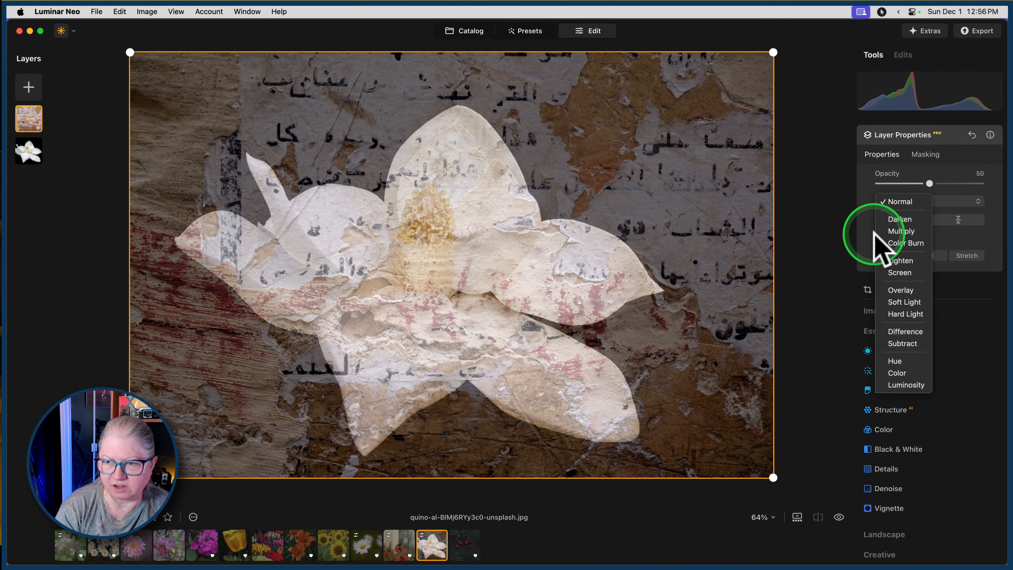
click(894, 261)
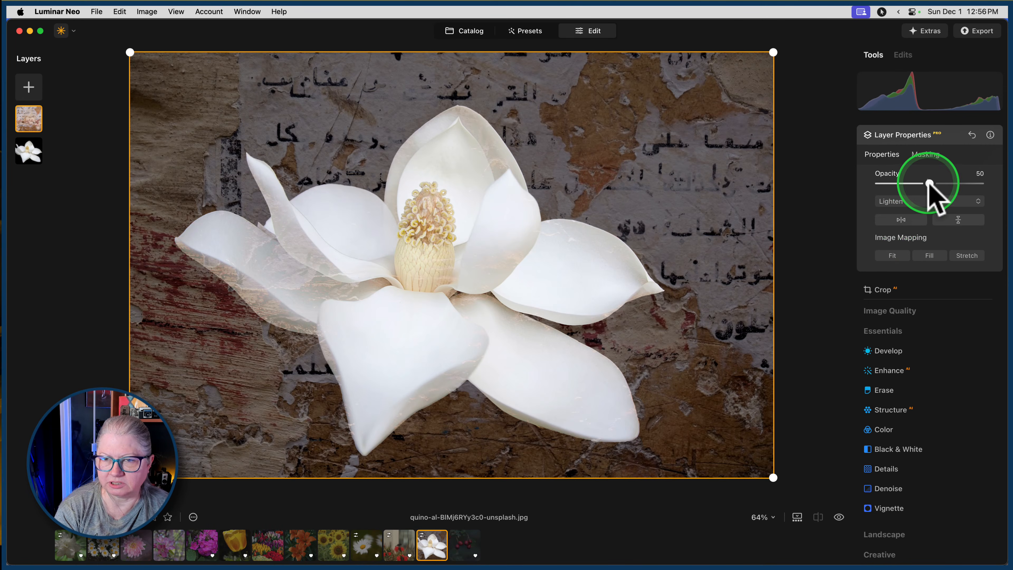
mouse_move(932, 185)
mouse_down()
mouse_move(1001, 175)
mouse_move(905, 185)
mouse_move(941, 188)
mouse_move(929, 183)
mouse_up()
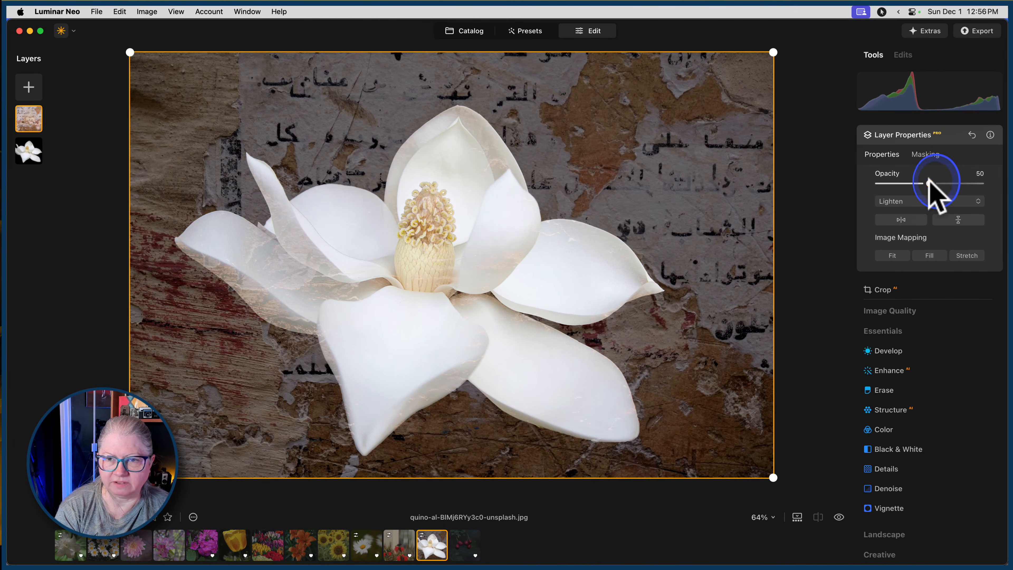
Try to isolate the flower in the texture layer's mask with Object Select.
click(926, 152)
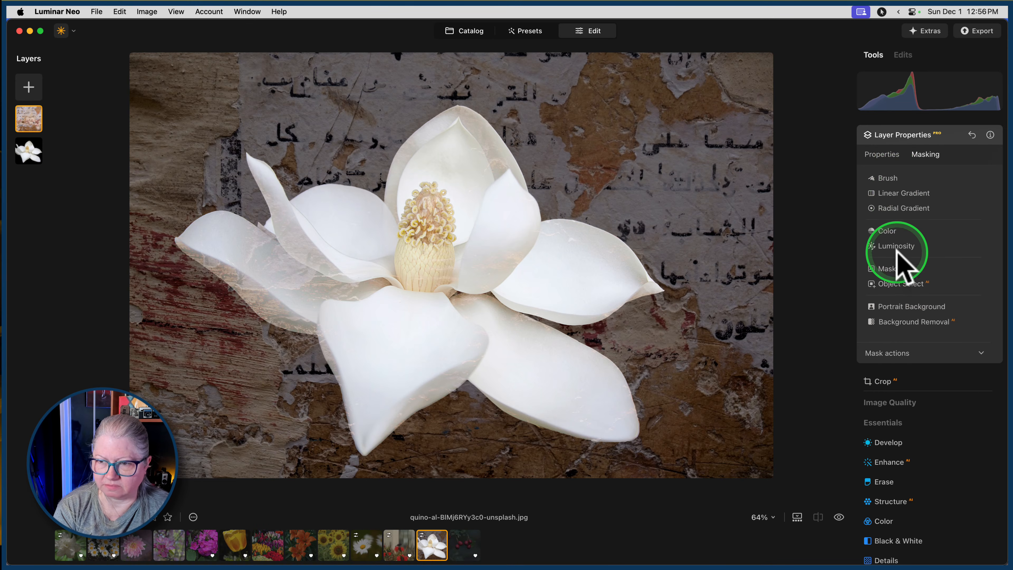
click(899, 284)
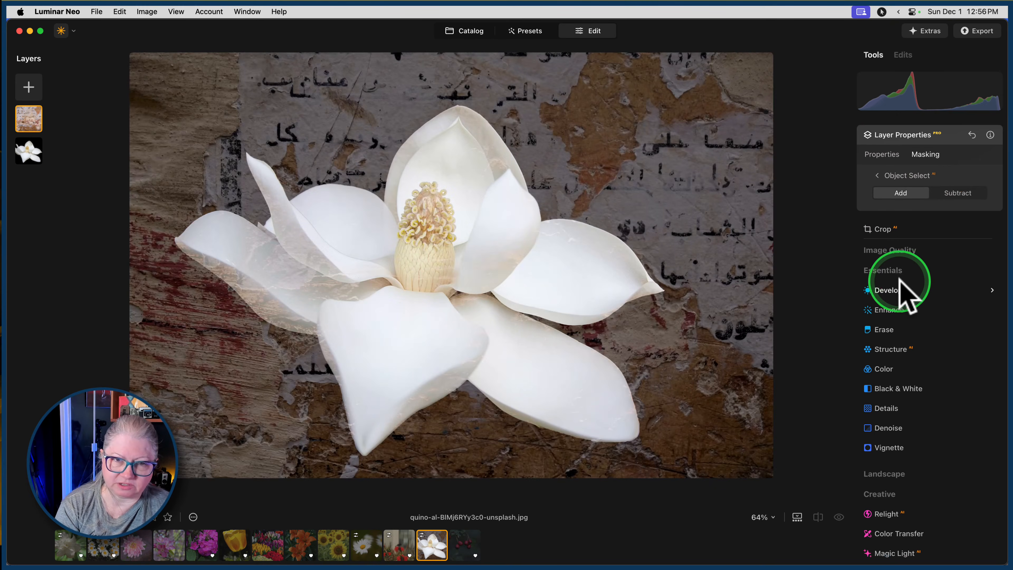
click(470, 290)
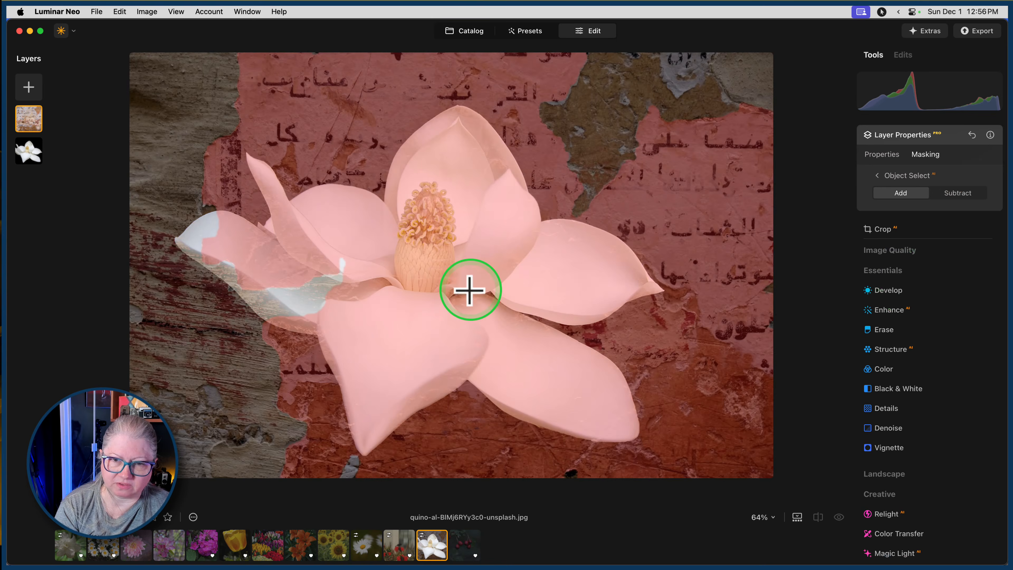
click(179, 132)
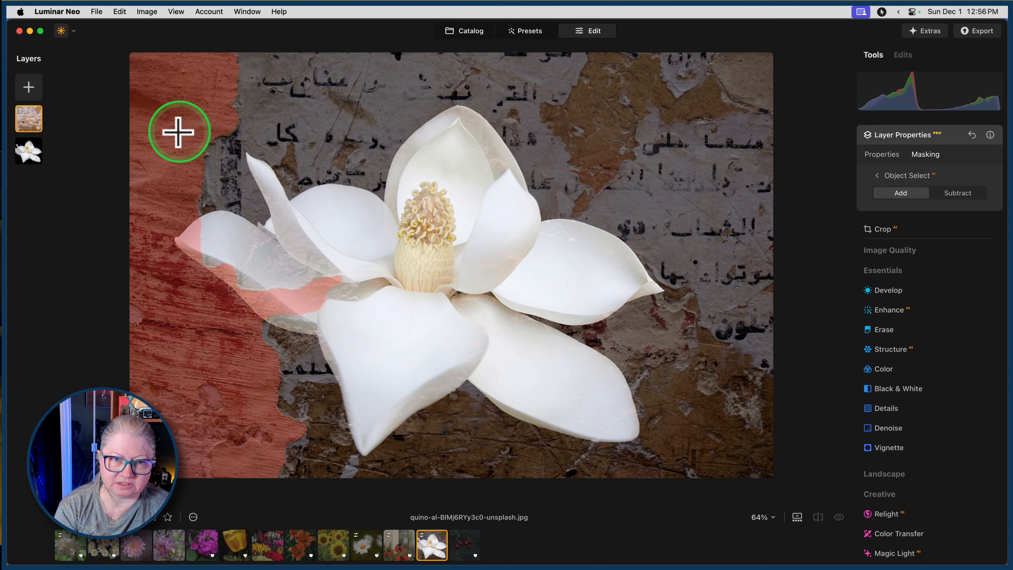
click(262, 115)
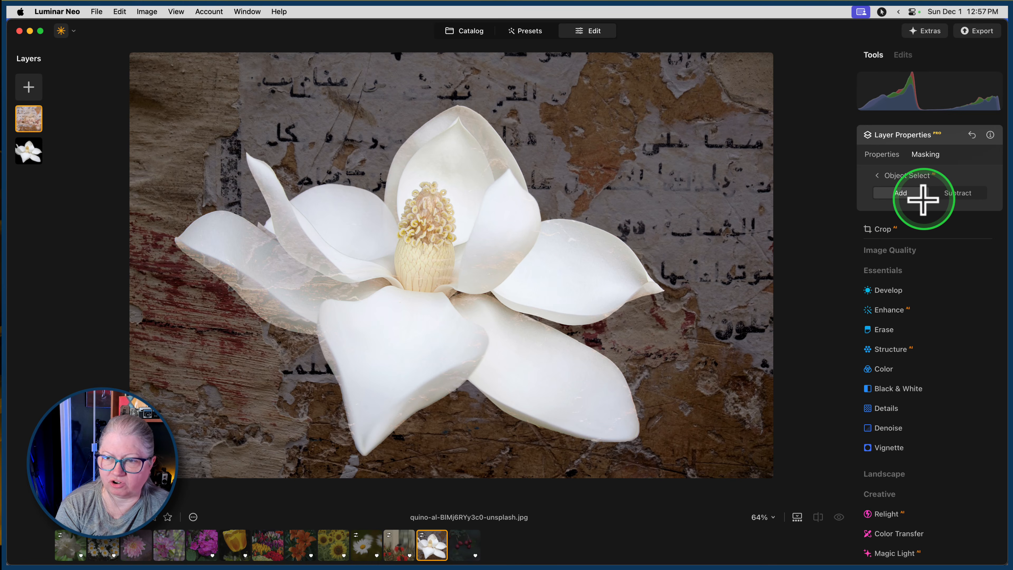
click(880, 176)
Erase the texture from the magnolia's petals with a mask brush at Size 100, Softness 73 and Strength 48.
click(880, 185)
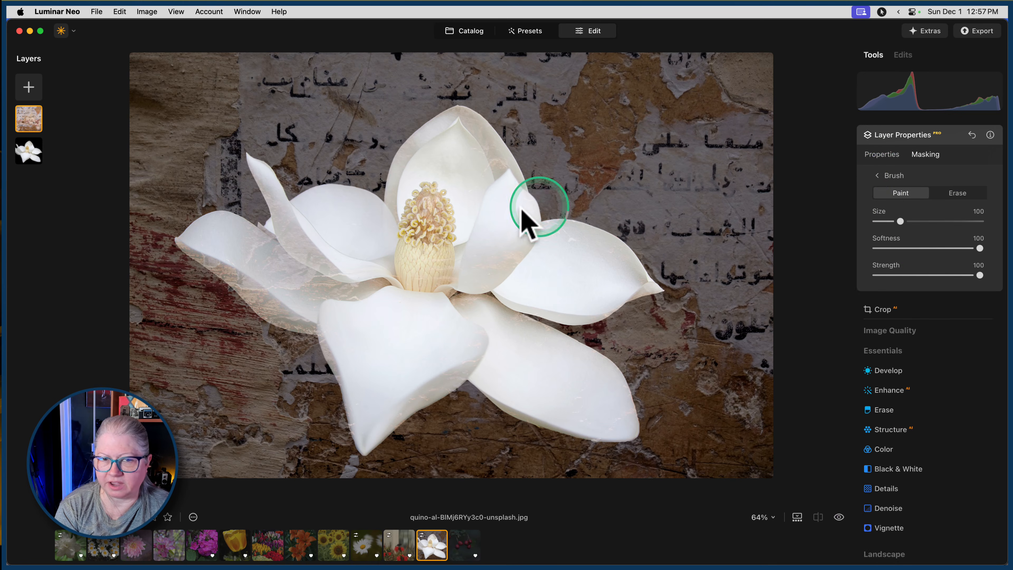
click(960, 193)
mouse_move(932, 248)
mouse_down()
mouse_move(901, 246)
mouse_move(913, 248)
mouse_up()
drag(961, 271, 927, 275)
mouse_move(234, 247)
mouse_down()
mouse_move(338, 290)
mouse_move(350, 282)
mouse_move(300, 228)
mouse_move(366, 270)
mouse_move(338, 295)
mouse_move(302, 303)
mouse_move(239, 255)
mouse_up()
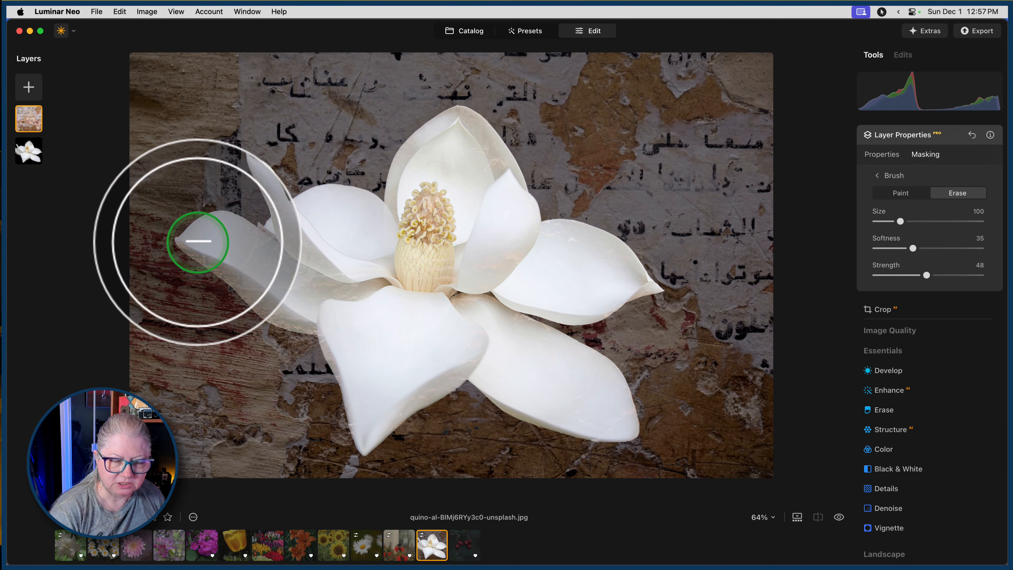
click(953, 248)
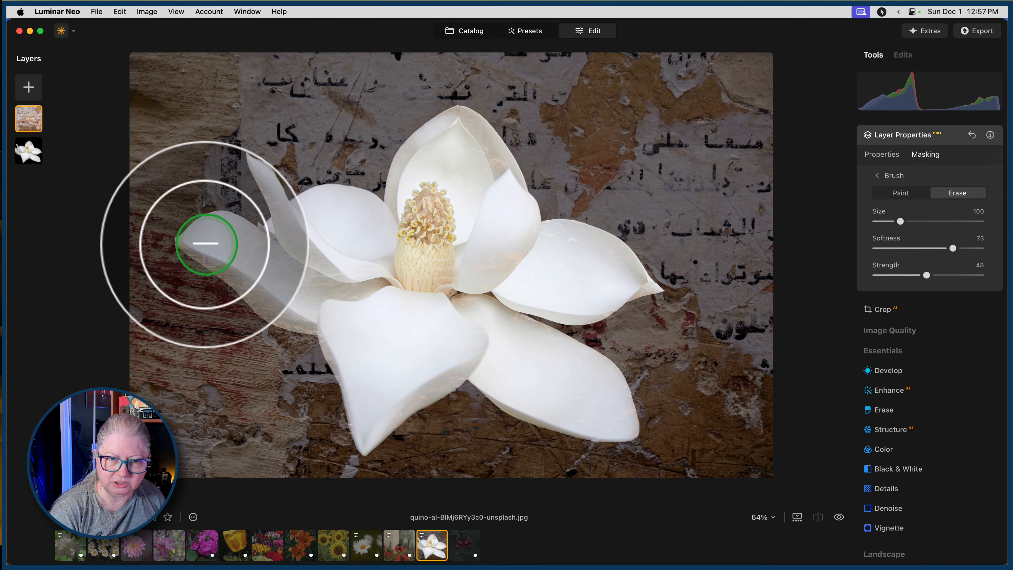
mouse_move(195, 243)
mouse_down()
mouse_move(272, 311)
mouse_move(304, 325)
mouse_move(218, 256)
mouse_move(210, 232)
mouse_move(296, 243)
mouse_move(277, 222)
mouse_move(307, 276)
mouse_move(369, 293)
mouse_move(267, 269)
mouse_move(321, 298)
mouse_up()
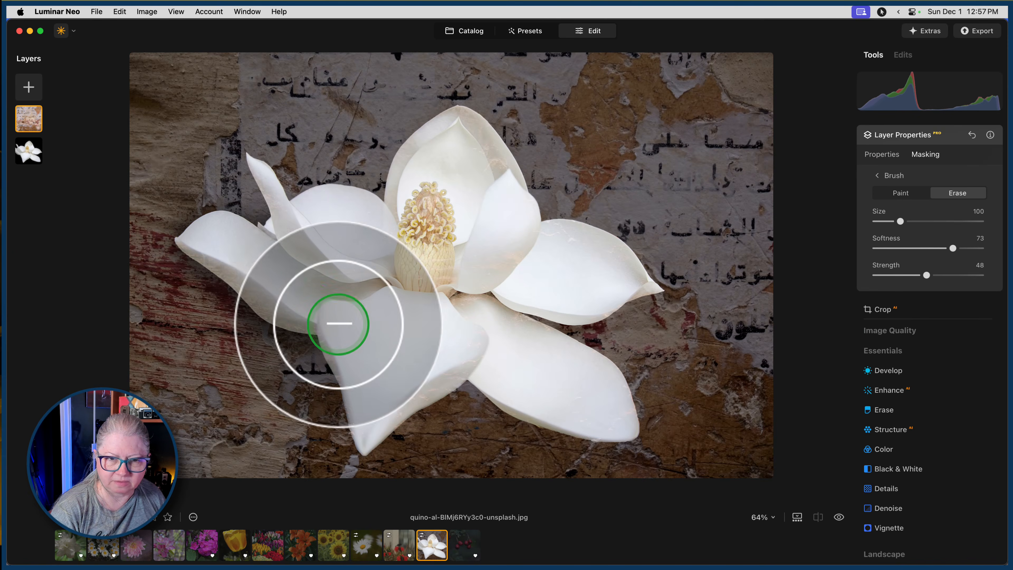
mouse_move(467, 372)
mouse_down()
mouse_move(394, 397)
mouse_move(455, 363)
mouse_move(334, 412)
mouse_move(329, 342)
mouse_move(358, 422)
mouse_move(370, 345)
mouse_move(519, 372)
mouse_up()
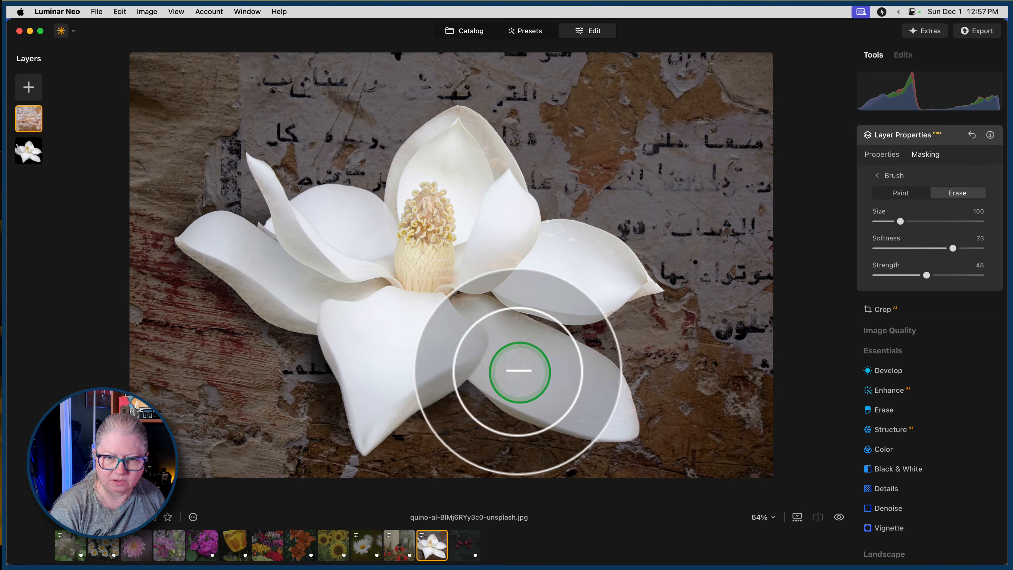
click(451, 364)
mouse_move(589, 254)
mouse_down()
mouse_move(510, 230)
mouse_move(464, 140)
mouse_move(479, 215)
mouse_move(466, 140)
mouse_move(406, 283)
mouse_up()
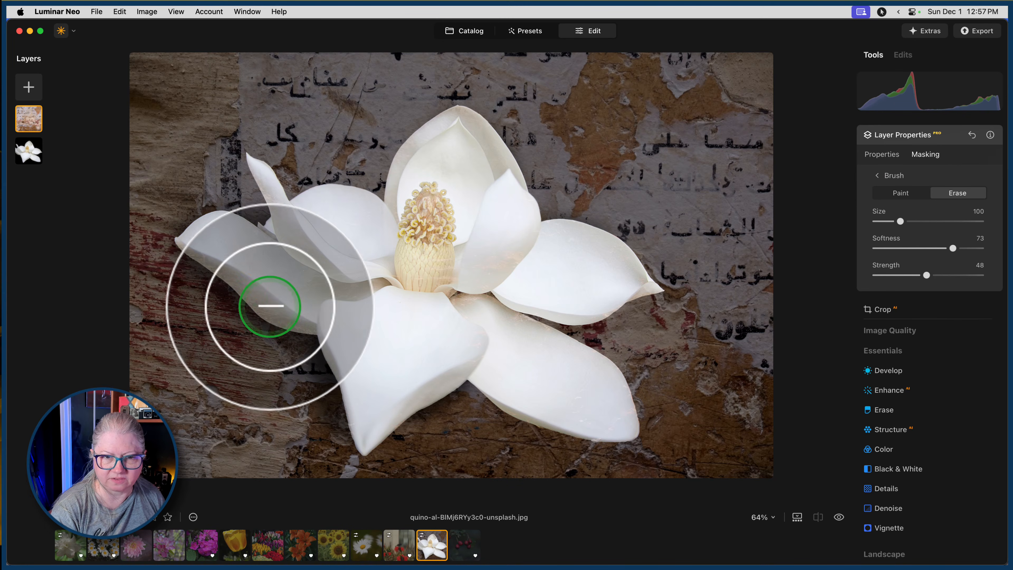
mouse_move(274, 294)
mouse_down()
mouse_move(219, 249)
mouse_move(306, 324)
mouse_move(295, 328)
mouse_up()
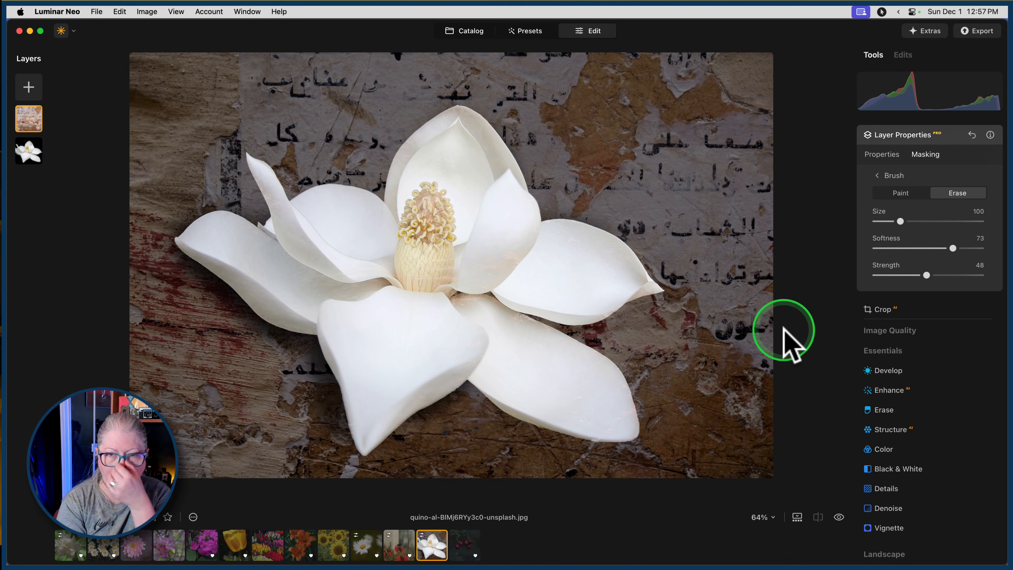
click(880, 176)
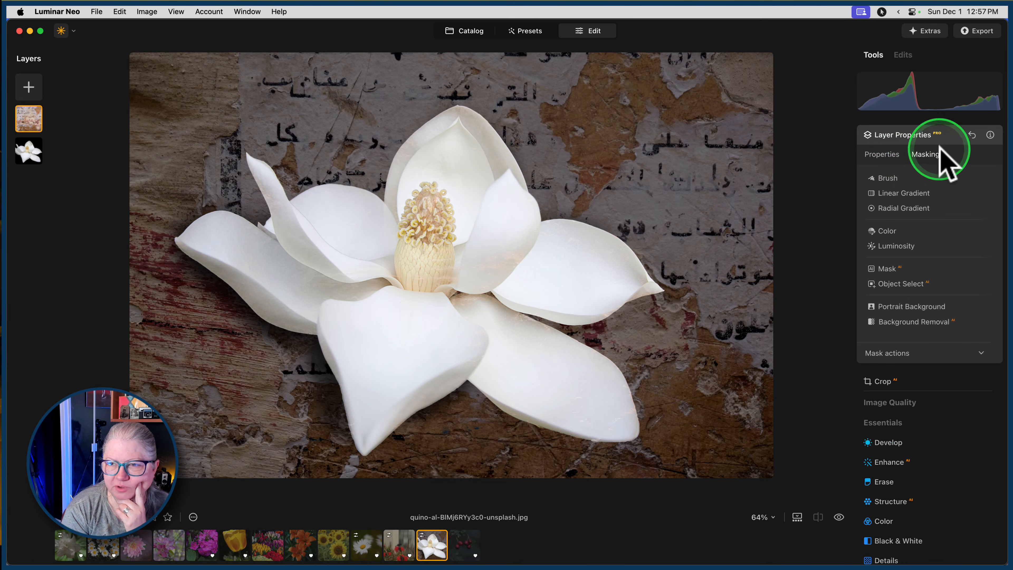
Set the texture layer's opacity to 100.
click(882, 155)
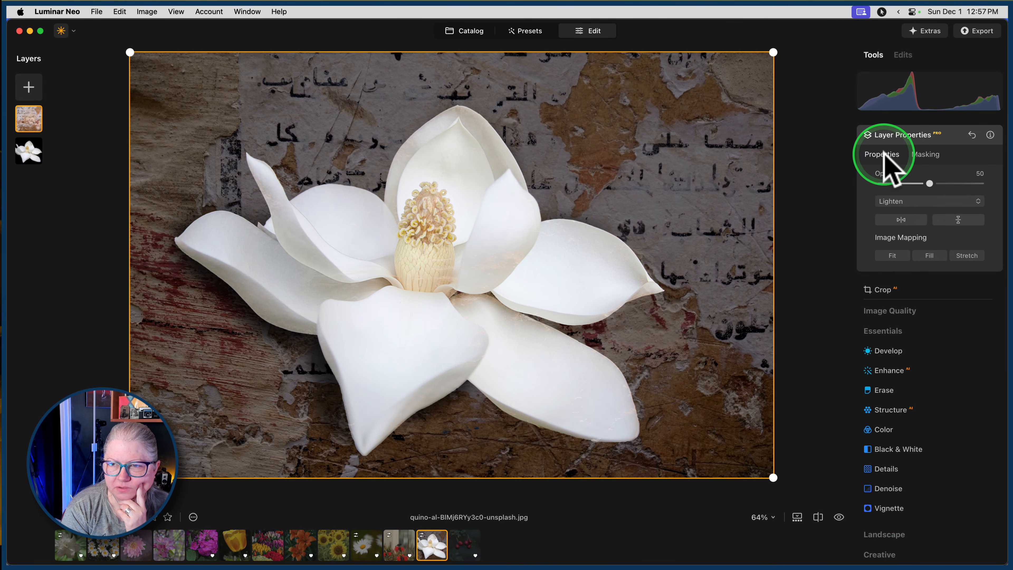
drag(930, 183, 997, 182)
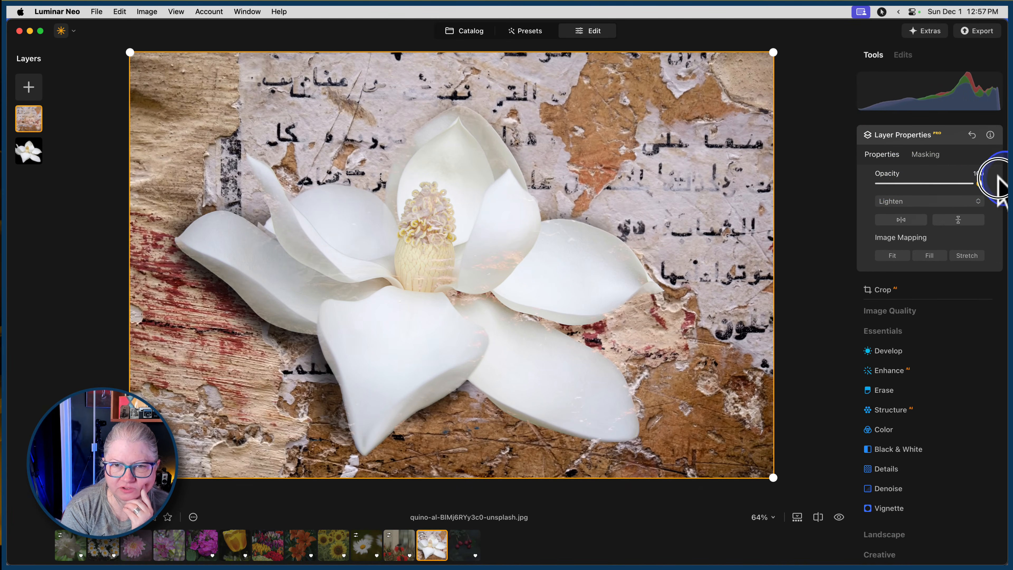
Erase the remaining texture from the magnolia's centre and surrounding petals in the layer mask, reducing the brush size to 52 for the narrow petal.
click(926, 154)
click(895, 179)
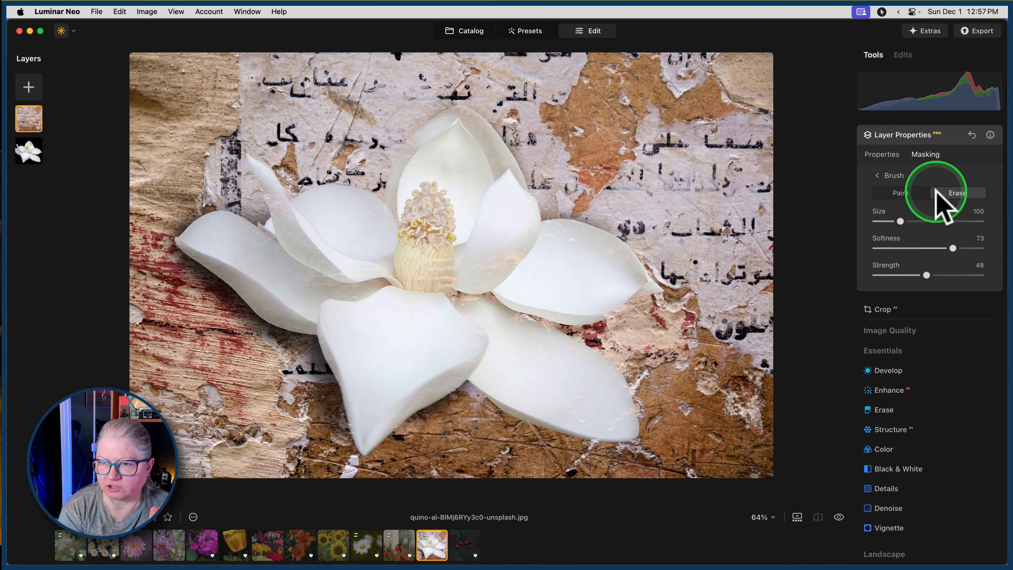
mouse_move(430, 215)
mouse_down()
mouse_move(487, 256)
mouse_move(454, 296)
mouse_move(470, 252)
mouse_move(517, 268)
mouse_move(523, 250)
mouse_move(479, 305)
mouse_move(423, 312)
mouse_move(450, 298)
mouse_move(334, 153)
mouse_move(357, 215)
mouse_move(441, 227)
mouse_move(441, 152)
mouse_move(412, 215)
mouse_move(447, 313)
mouse_move(543, 380)
mouse_move(425, 320)
mouse_move(357, 378)
mouse_move(382, 355)
mouse_move(380, 334)
mouse_move(362, 414)
mouse_move(503, 274)
mouse_move(593, 286)
mouse_move(554, 256)
mouse_move(459, 330)
mouse_move(606, 412)
mouse_move(455, 339)
mouse_up()
mouse_move(479, 222)
mouse_down()
mouse_move(476, 157)
mouse_move(493, 210)
mouse_move(514, 233)
mouse_move(427, 154)
mouse_move(414, 173)
mouse_move(428, 217)
mouse_move(321, 275)
mouse_move(298, 252)
mouse_move(427, 298)
mouse_up()
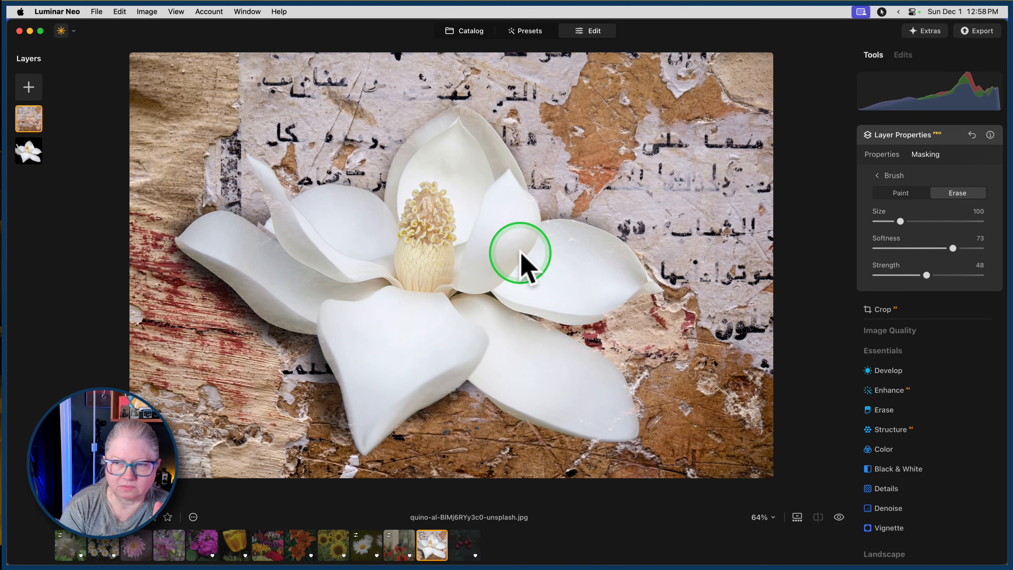
key([)
key([)
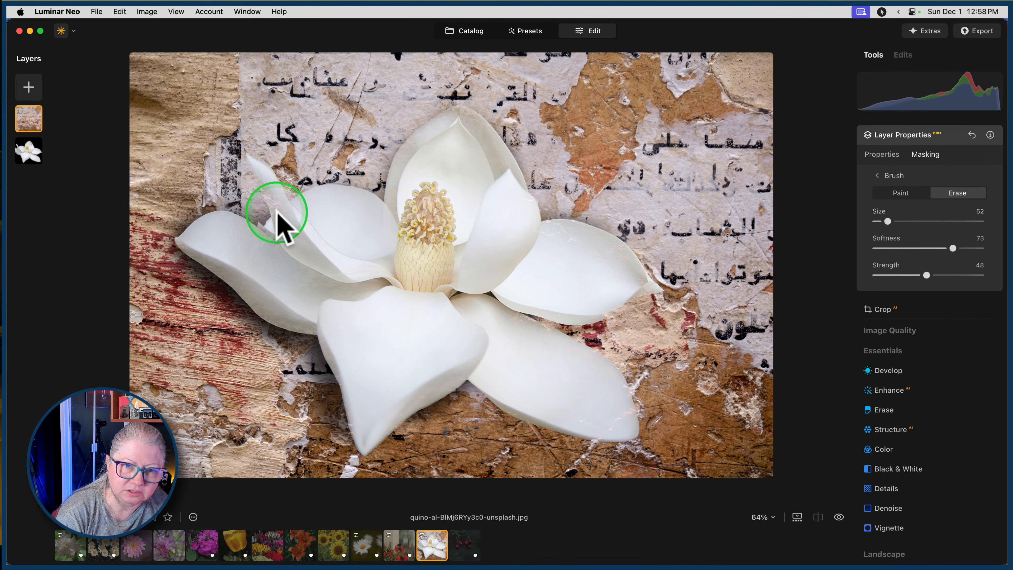
mouse_move(277, 212)
mouse_down()
mouse_move(283, 205)
mouse_move(288, 218)
mouse_move(264, 175)
mouse_move(283, 222)
mouse_move(264, 181)
mouse_move(420, 283)
mouse_move(431, 279)
mouse_up()
key([)
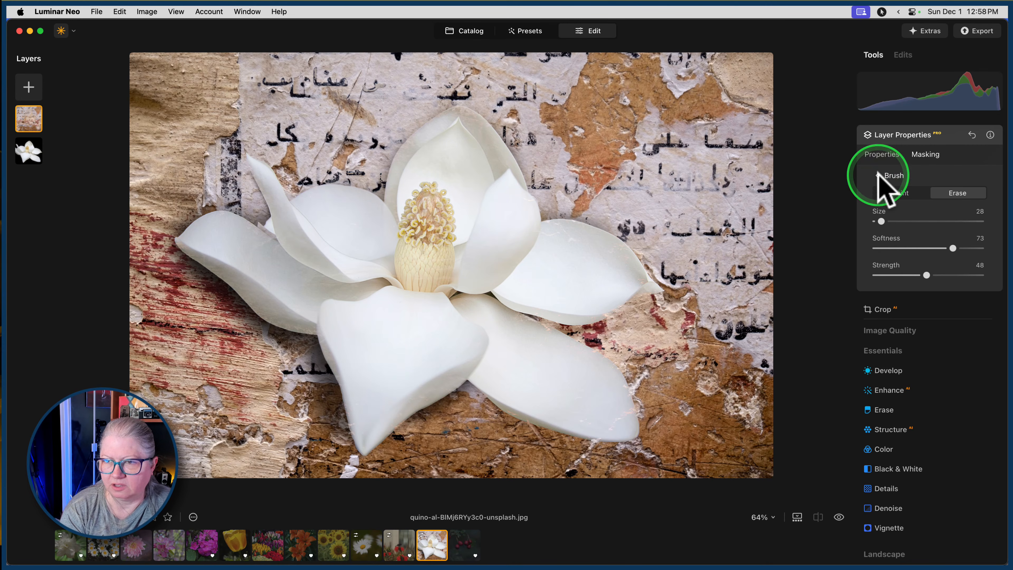
Set the wall texture layer's opacity to 69 and apply a Gaussian blur with an amount of 7 to it.
click(880, 155)
drag(904, 184, 951, 183)
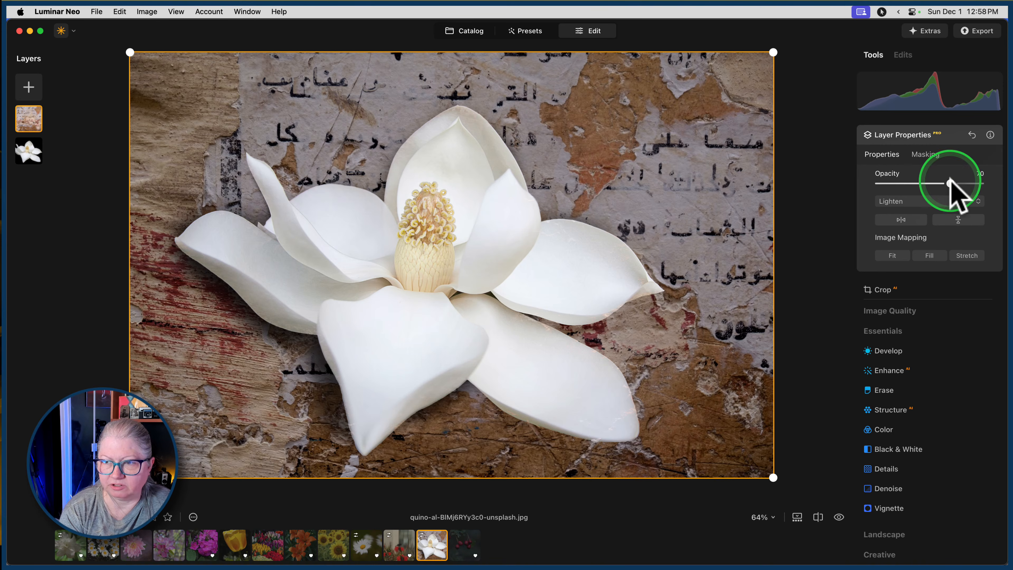
mouse_move(951, 183)
mouse_down()
mouse_move(961, 183)
mouse_move(949, 182)
mouse_up()
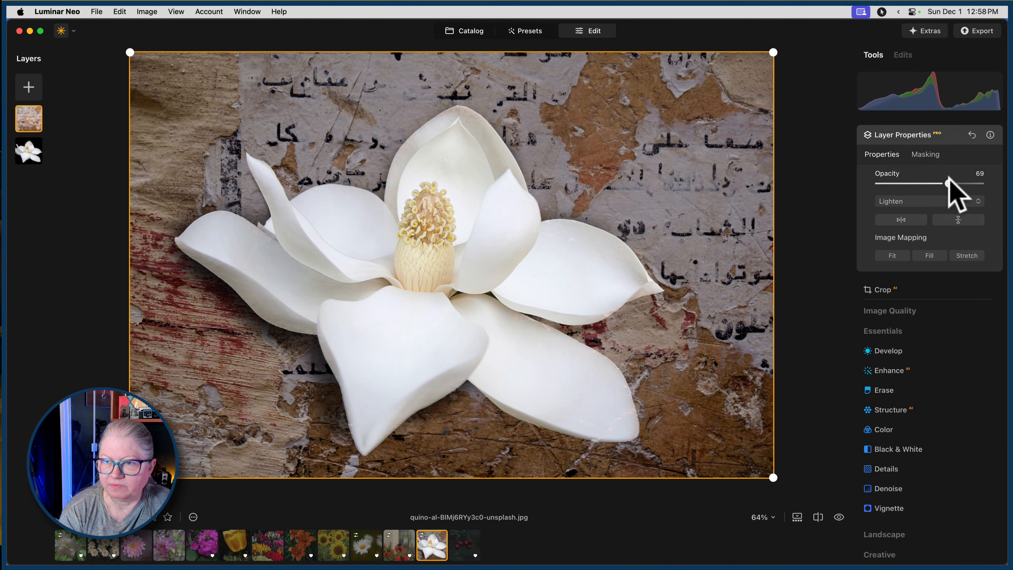
click(956, 136)
scroll(905, 363, down, 8)
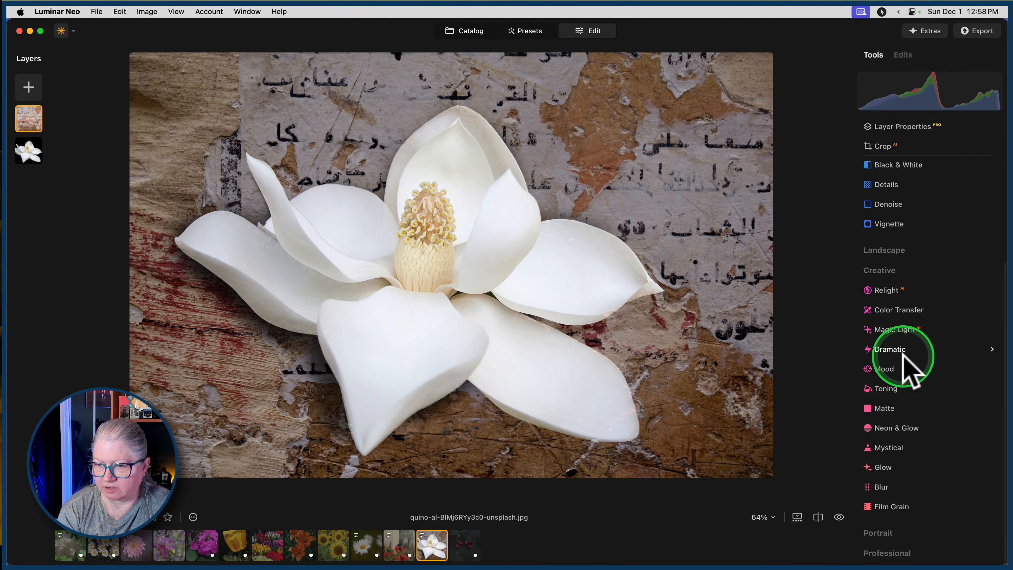
click(879, 489)
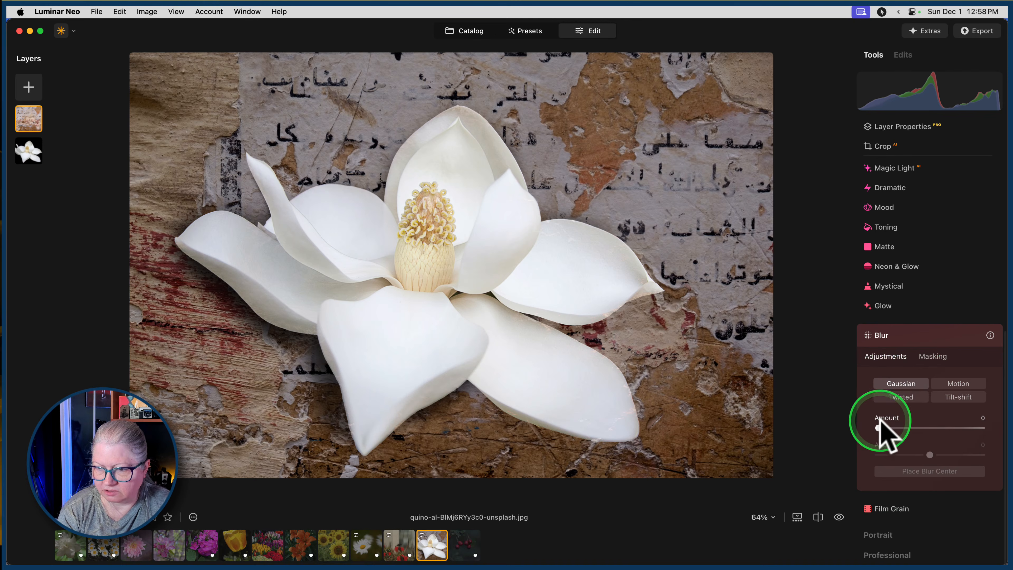
drag(891, 421, 888, 424)
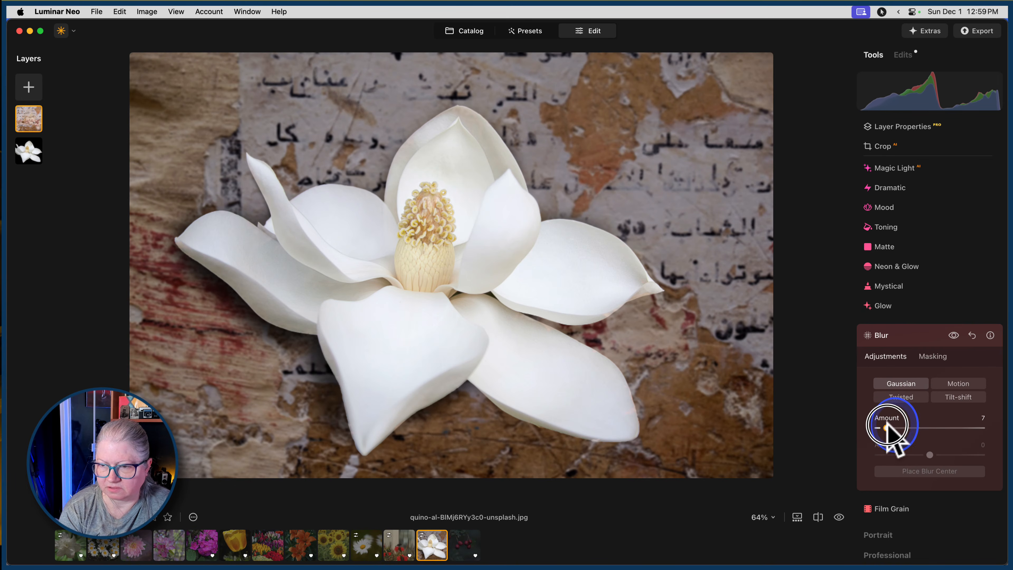
Set the blurred wall texture layer's opacity to 54.
scroll(893, 147, up, 1)
click(893, 146)
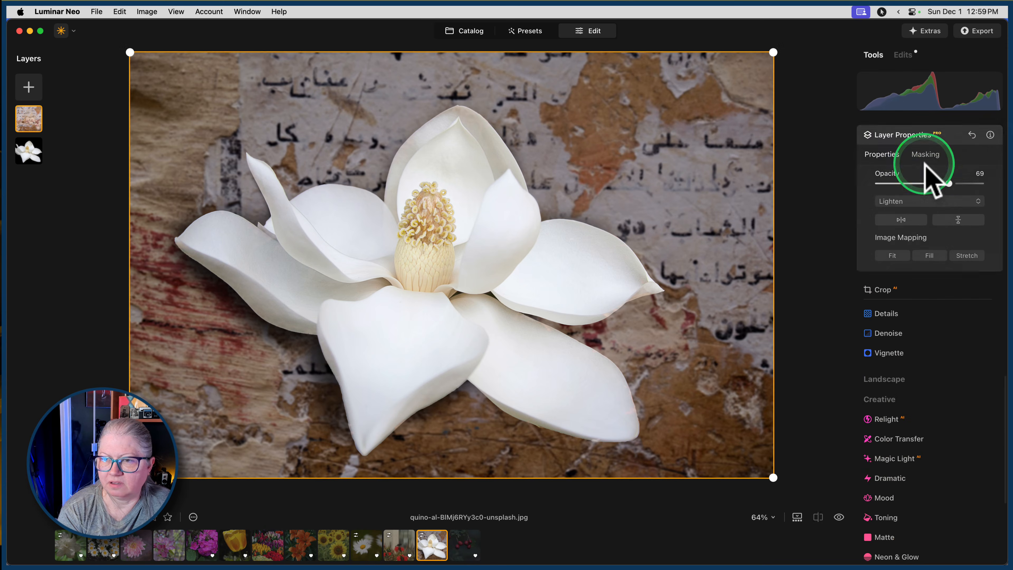
drag(949, 184, 934, 184)
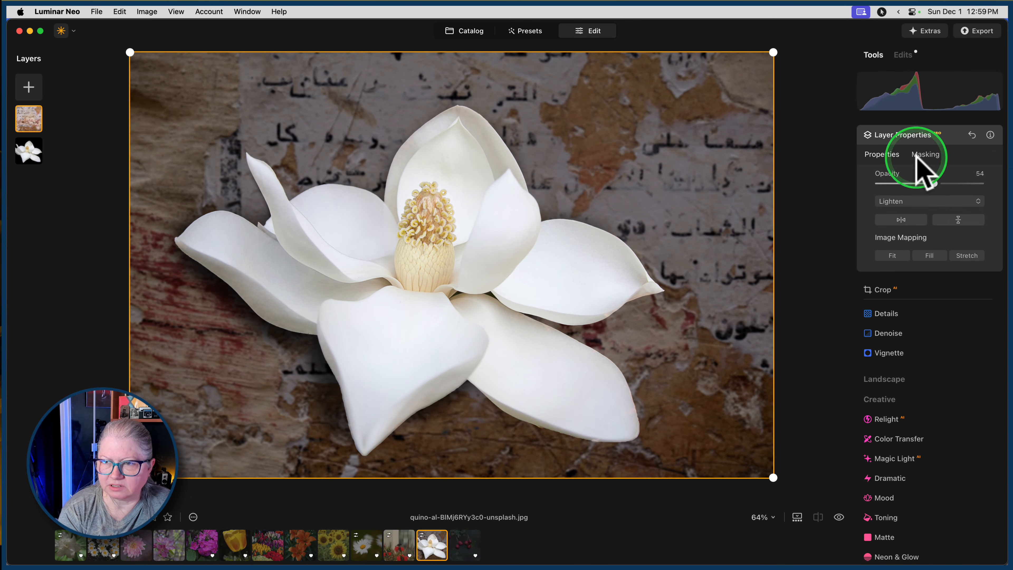
Paint the texture back around the magnolia's outer edges in the layer mask with a brush at Size 100, Softness 52 and Strength 61.
click(925, 156)
click(890, 179)
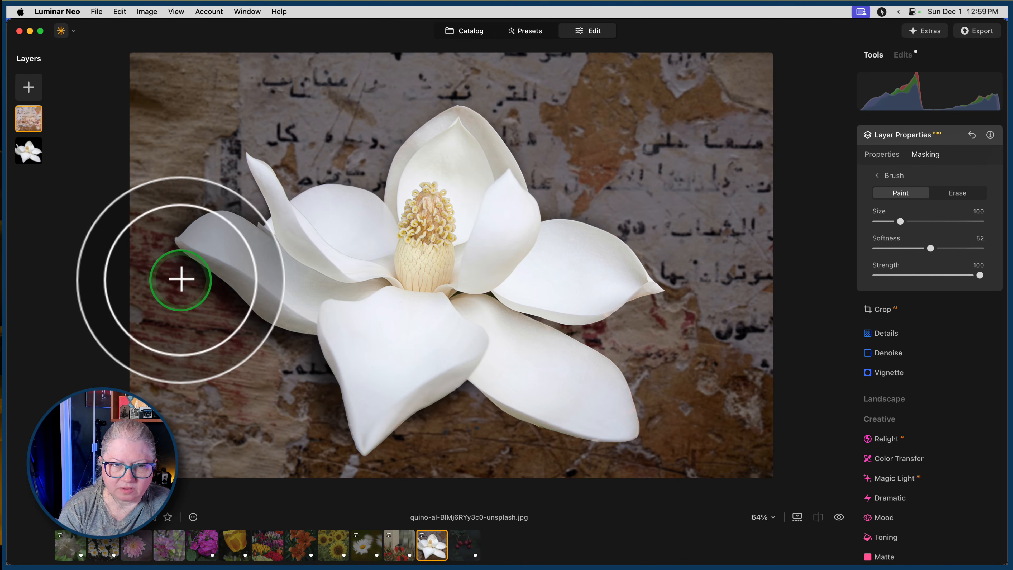
drag(950, 275, 940, 275)
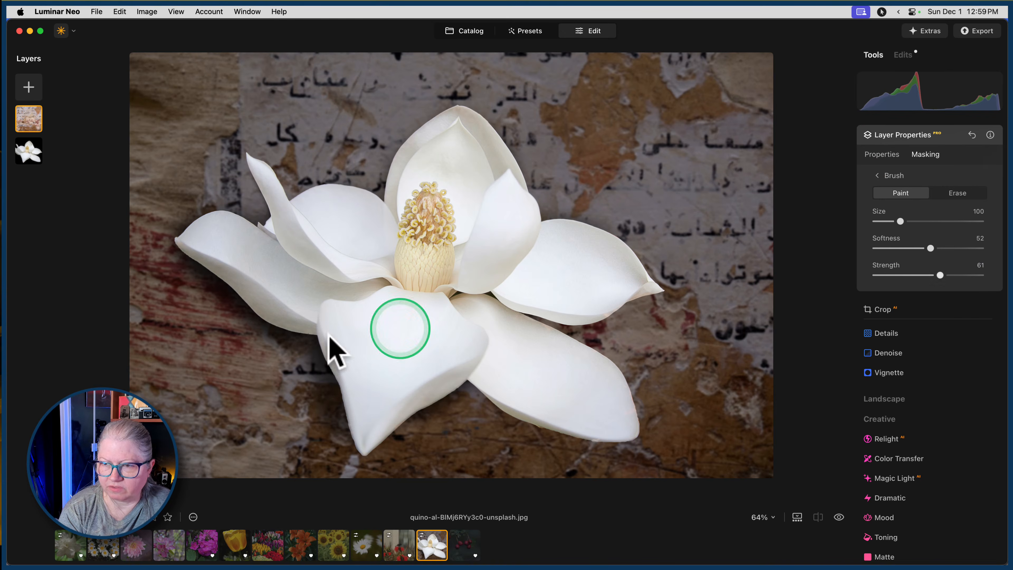
mouse_move(217, 332)
mouse_down()
mouse_move(237, 325)
mouse_move(183, 275)
mouse_move(218, 295)
mouse_move(244, 333)
mouse_move(289, 355)
mouse_move(248, 342)
mouse_move(176, 280)
mouse_up()
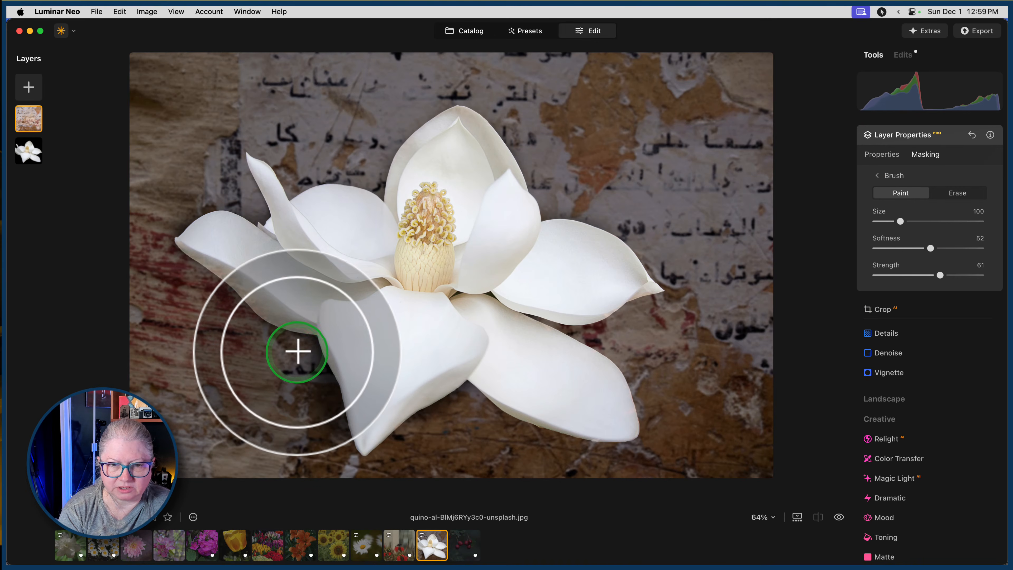
mouse_move(298, 353)
mouse_down()
mouse_move(325, 439)
mouse_move(274, 445)
mouse_up()
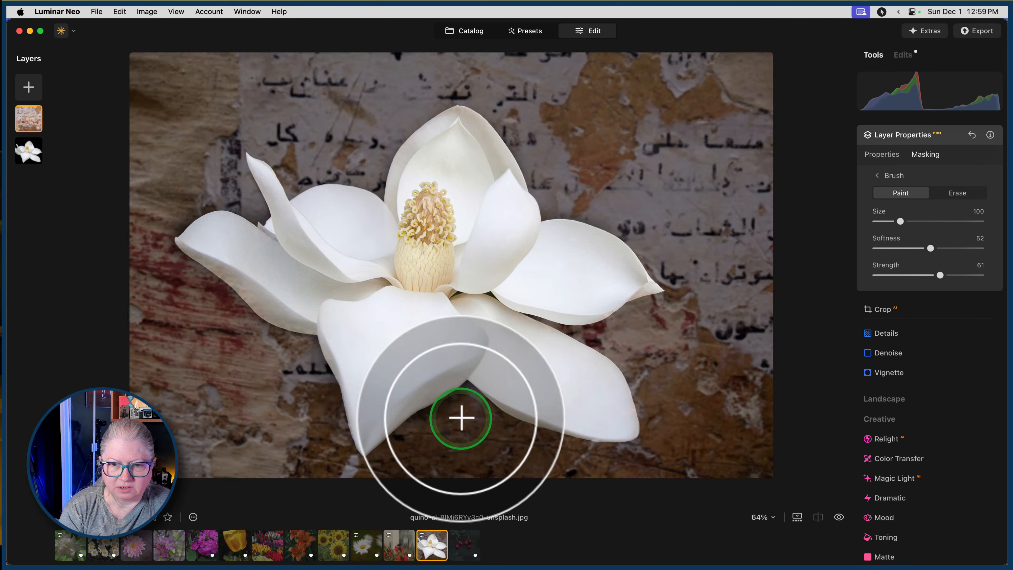
mouse_move(462, 417)
mouse_down()
mouse_move(419, 442)
mouse_move(464, 405)
mouse_move(427, 429)
mouse_move(435, 443)
mouse_up()
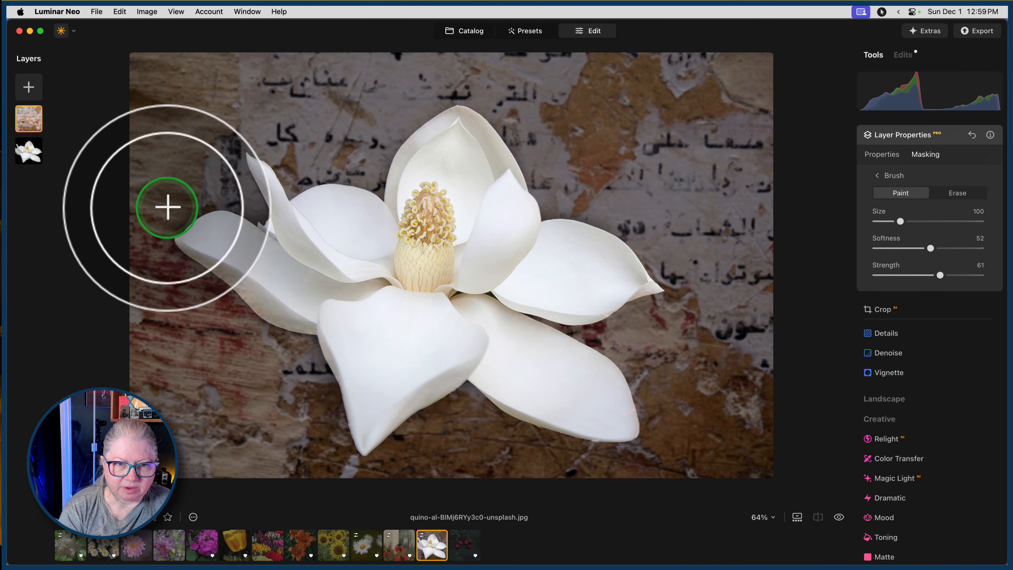
mouse_move(167, 204)
mouse_down()
mouse_move(199, 188)
mouse_move(169, 209)
mouse_move(169, 199)
mouse_move(233, 197)
mouse_move(252, 214)
mouse_move(227, 182)
mouse_move(175, 172)
mouse_up()
Erase texture spill from the magnolia's lower-left petal in the layer mask with a Size 52 brush.
key(bracketleft)
key(bracketleft)
key(bracketleft)
key(bracketleft)
key(bracketleft)
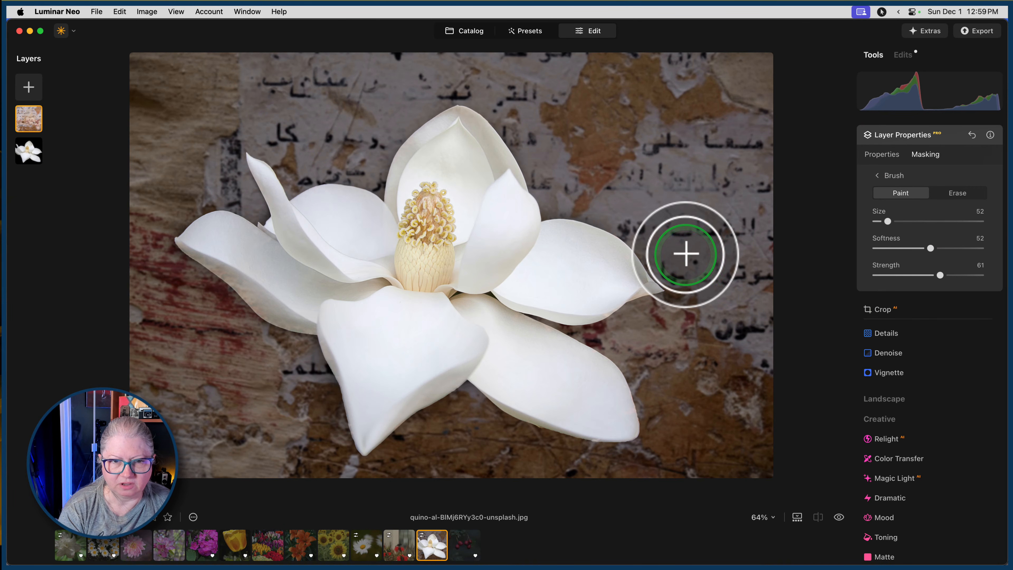
click(958, 193)
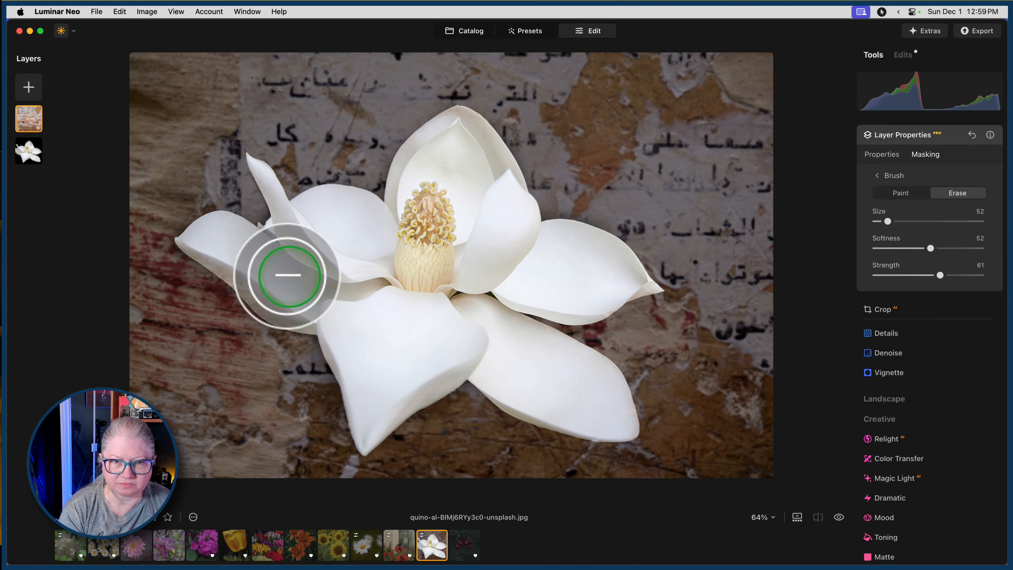
mouse_move(201, 237)
mouse_down()
mouse_move(270, 309)
mouse_move(331, 327)
mouse_up()
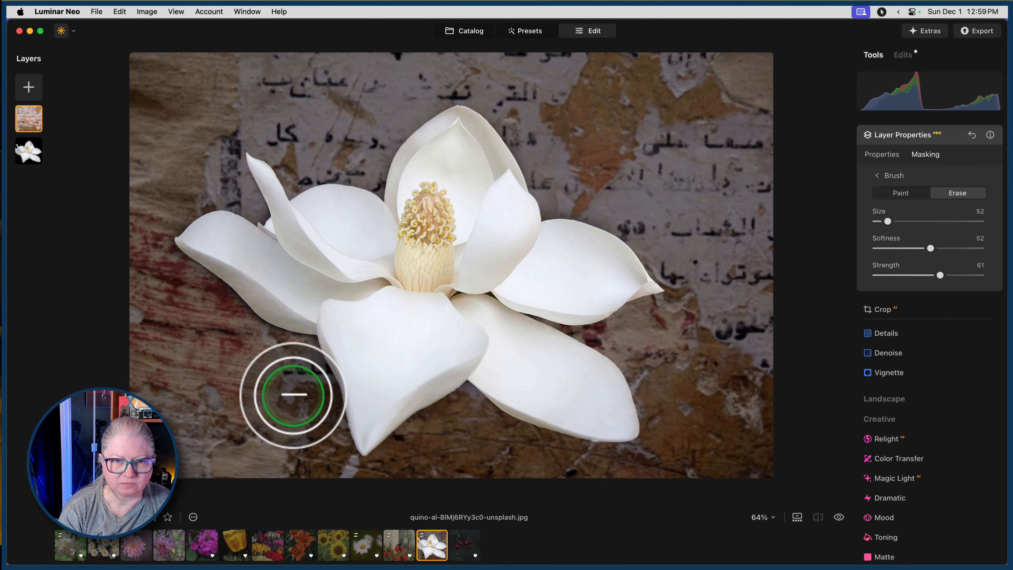
click(883, 154)
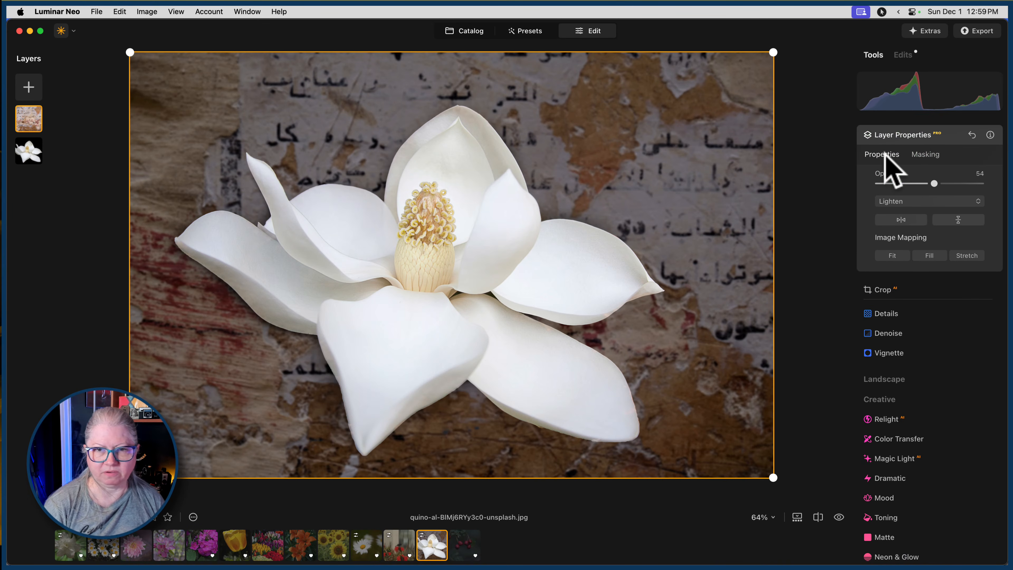
click(917, 135)
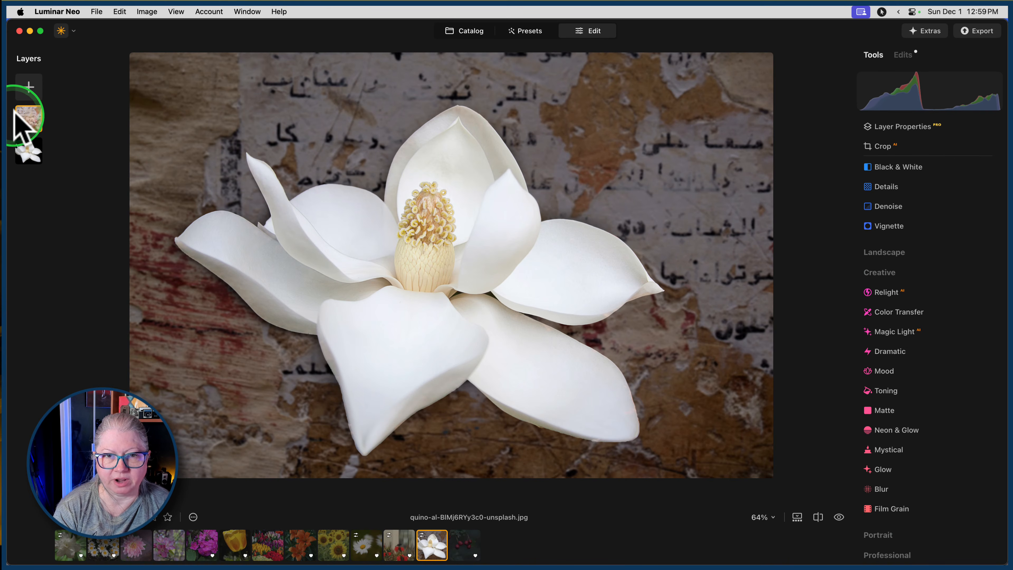
Add the blue and green peeling-wall texture from My Images as a new layer.
click(27, 87)
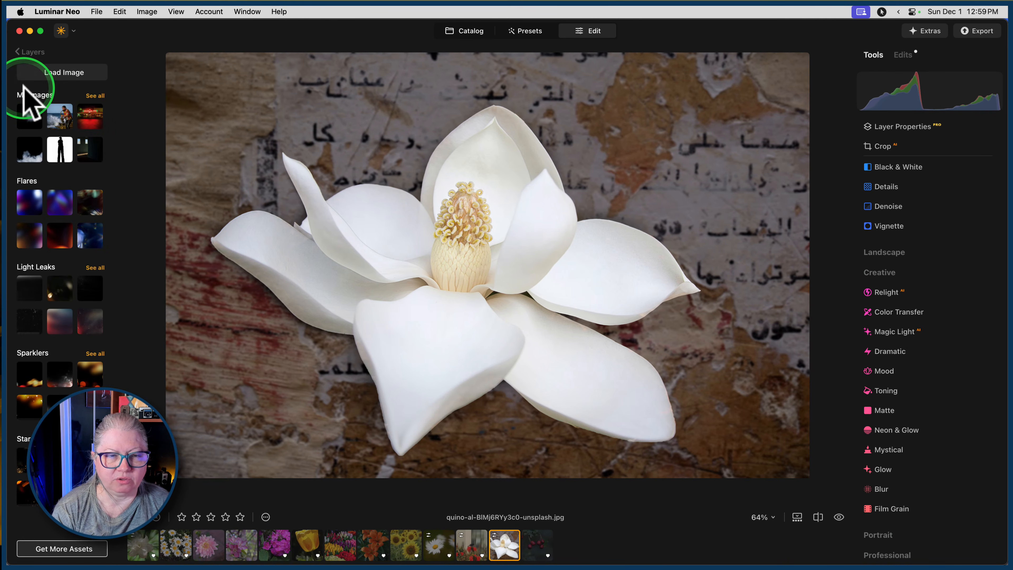
click(89, 95)
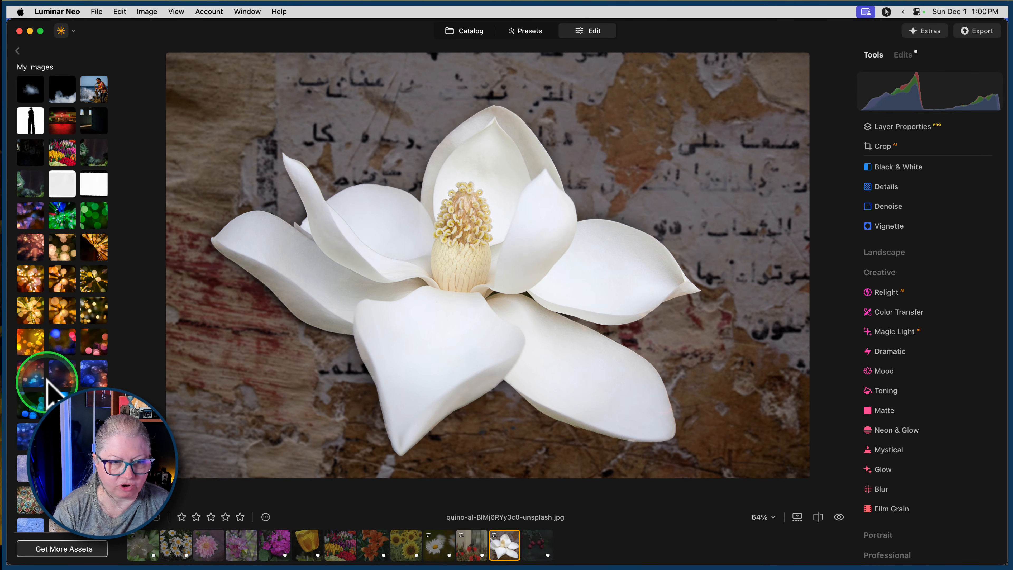
click(57, 374)
scroll(50, 306, down, 10)
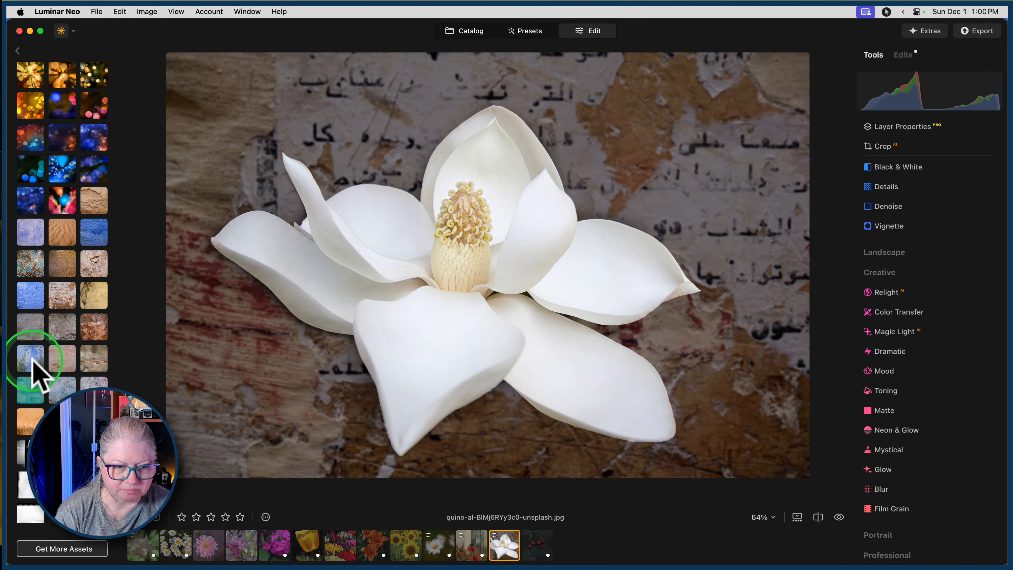
drag(33, 361, 226, 397)
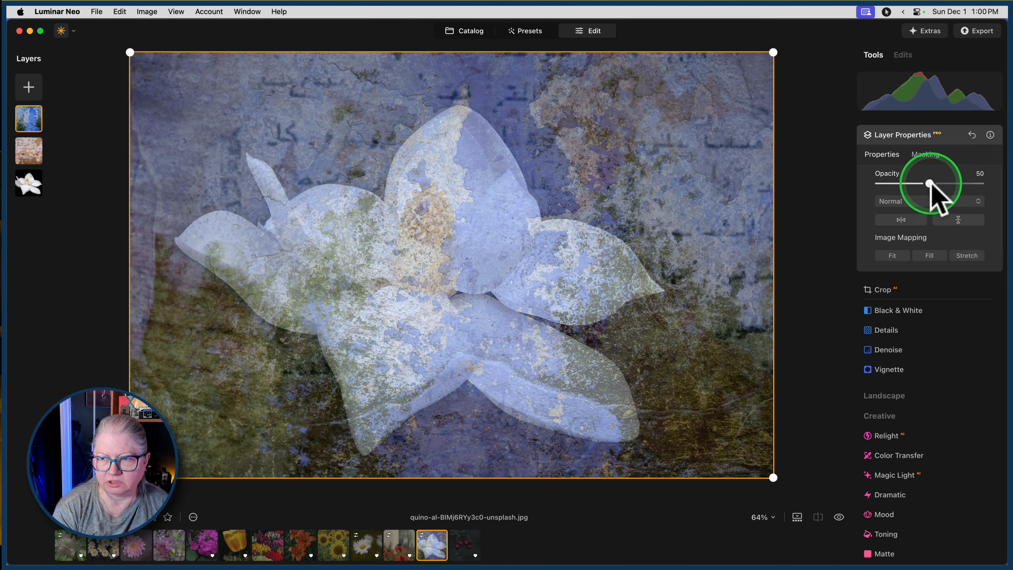
Set the blue texture layer's opacity to 100 and its blend mode to Color Burn.
drag(929, 183, 998, 184)
click(909, 201)
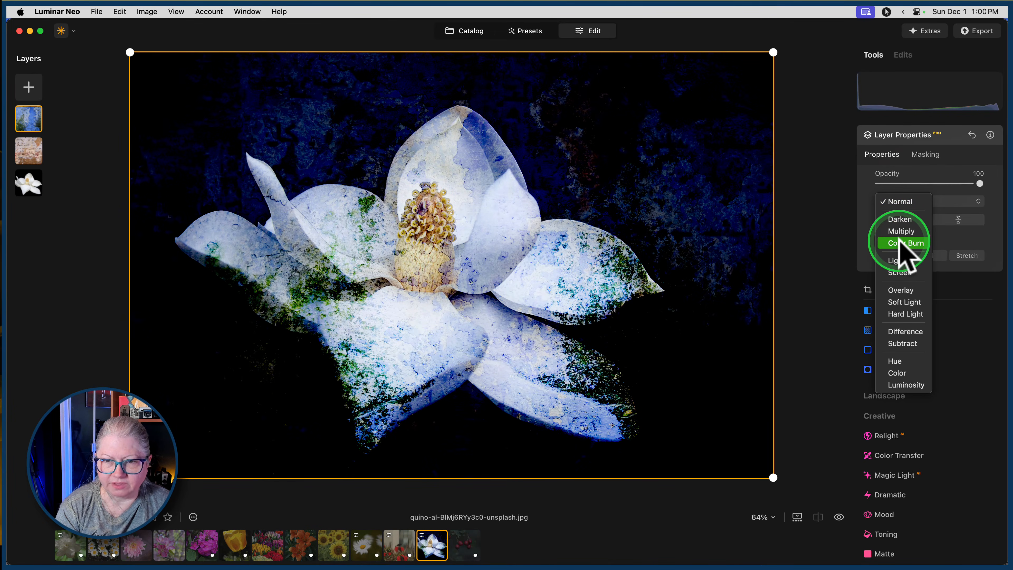
click(874, 241)
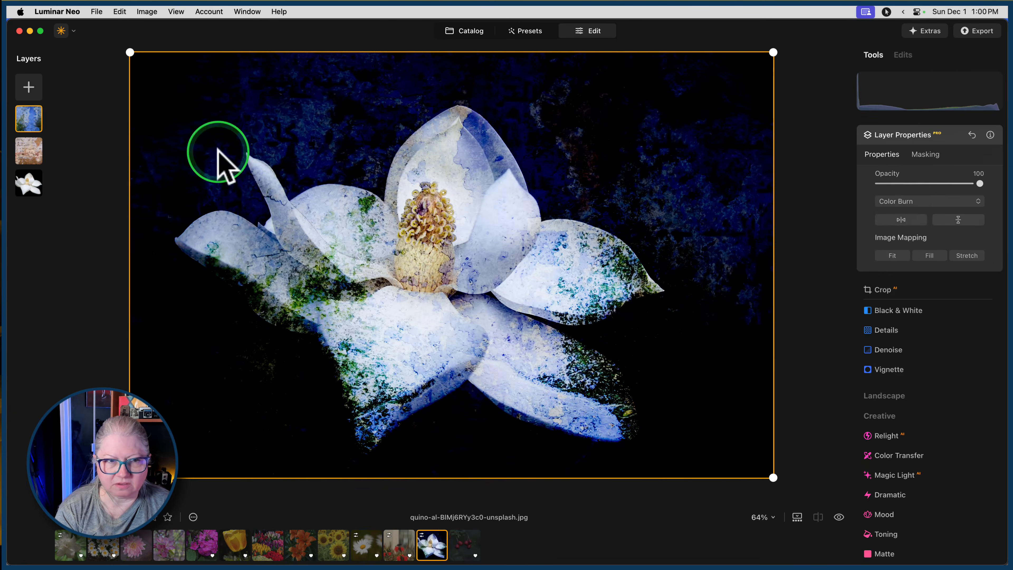
Move the blue texture layer beneath the wall texture layer and set its opacity to 65.
drag(25, 117, 29, 151)
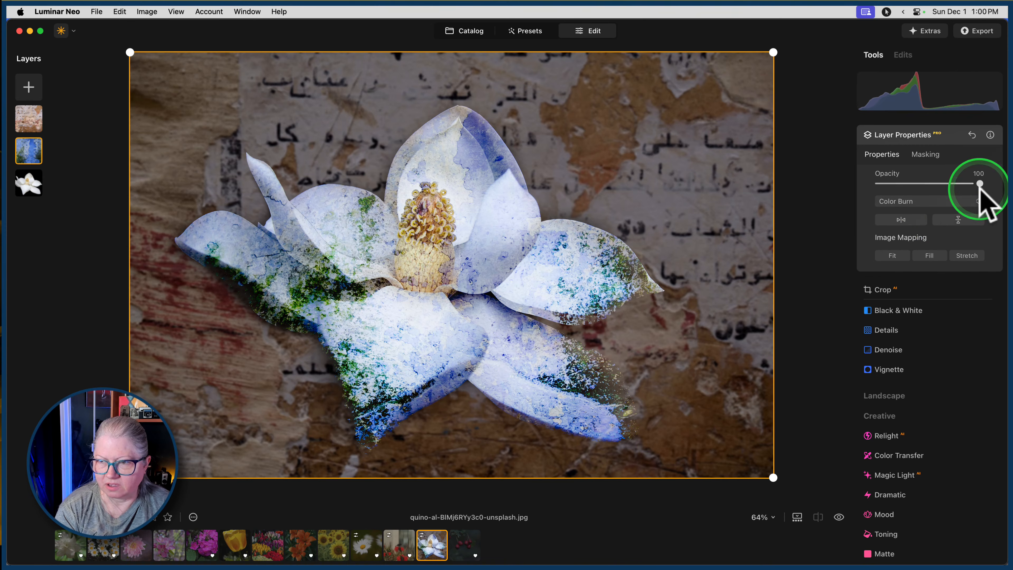
mouse_move(980, 184)
mouse_down()
mouse_move(905, 185)
mouse_move(945, 183)
mouse_up()
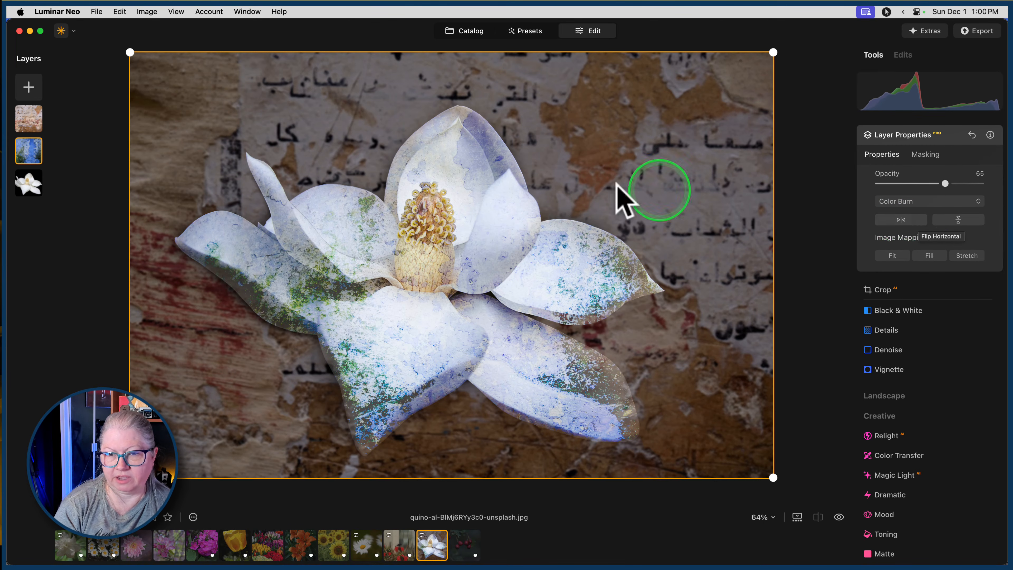
Hide the wall texture layer and set the blue texture layer's opacity to 80.
right_click(34, 122)
click(35, 124)
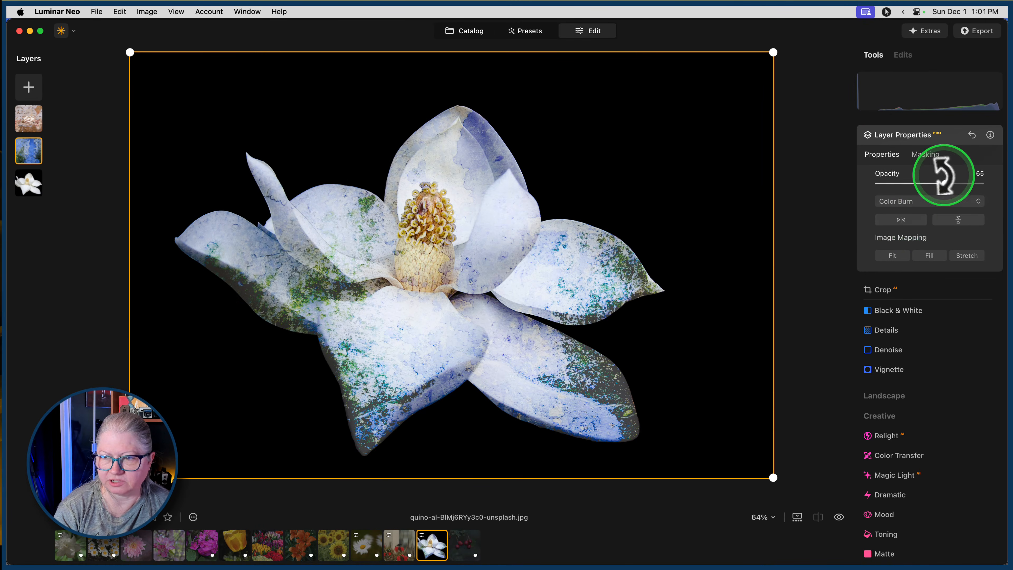
mouse_move(948, 184)
mouse_down()
mouse_move(982, 185)
mouse_move(951, 184)
mouse_move(962, 184)
mouse_up()
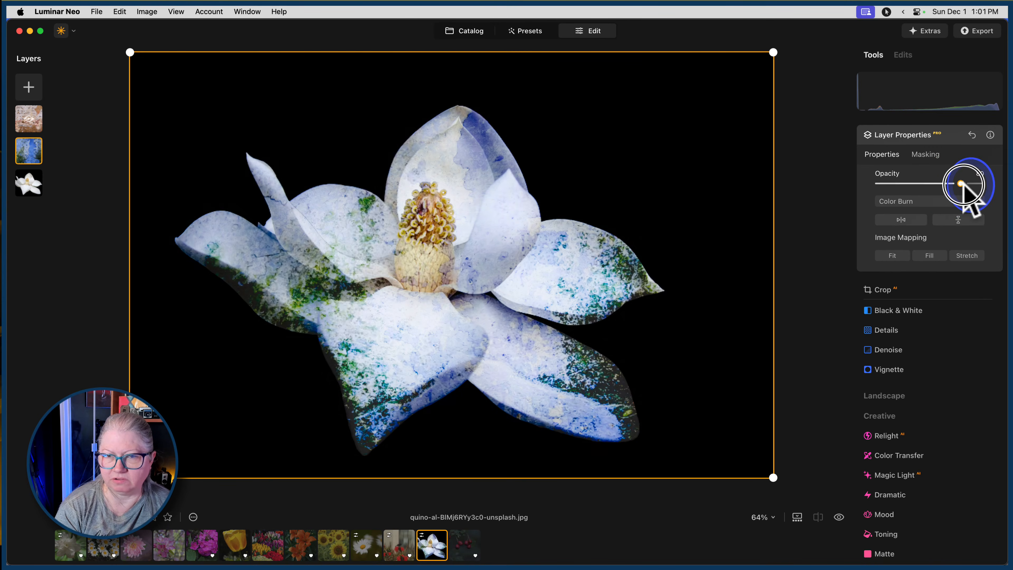
Set the blue texture layer's blend mode to Difference and its opacity to 100.
click(898, 203)
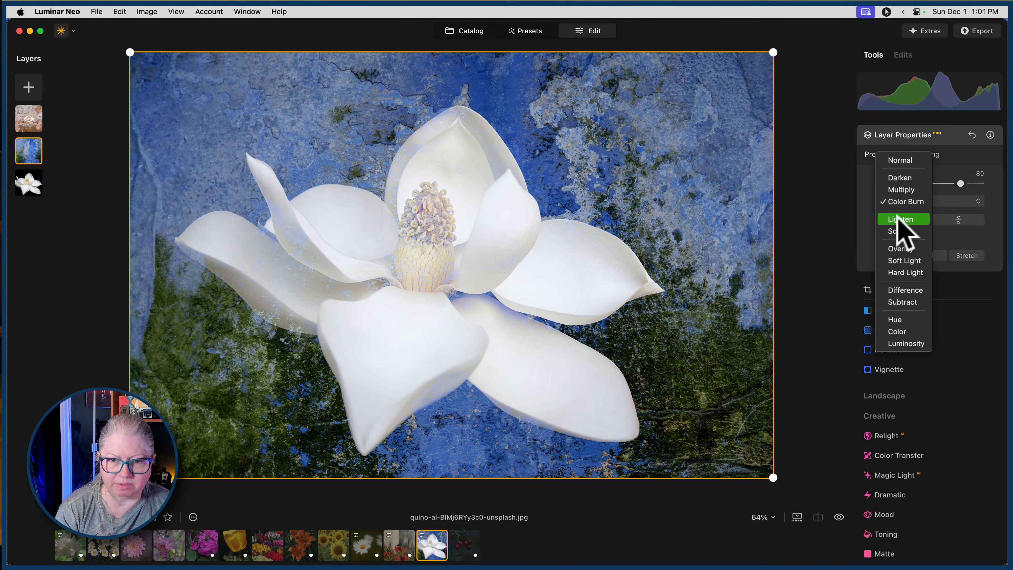
click(899, 231)
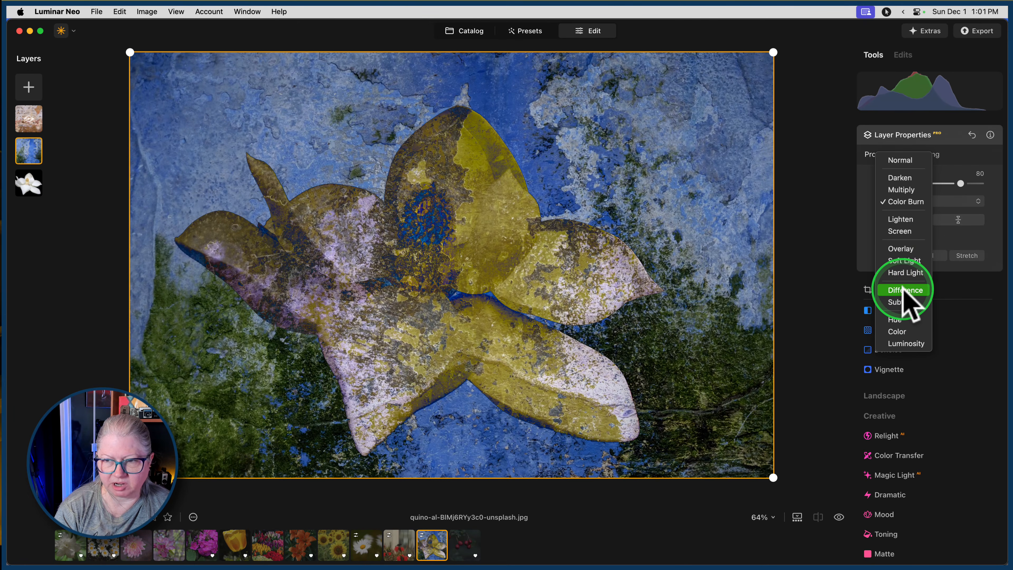
click(905, 294)
drag(961, 183, 999, 183)
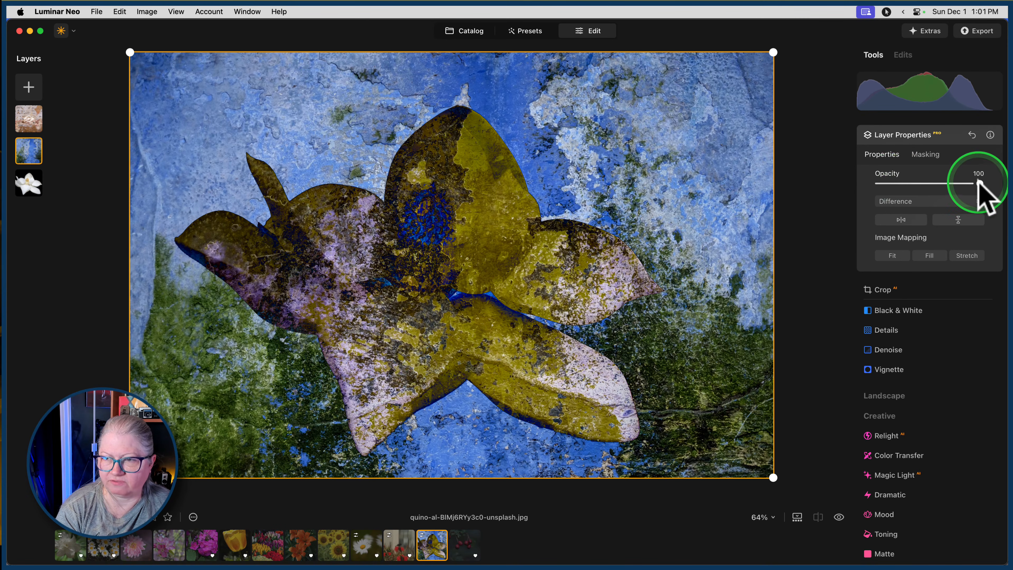
Set the blue texture layer's blend mode to Color Burn and its opacity to 80.
drag(979, 183, 938, 184)
click(912, 202)
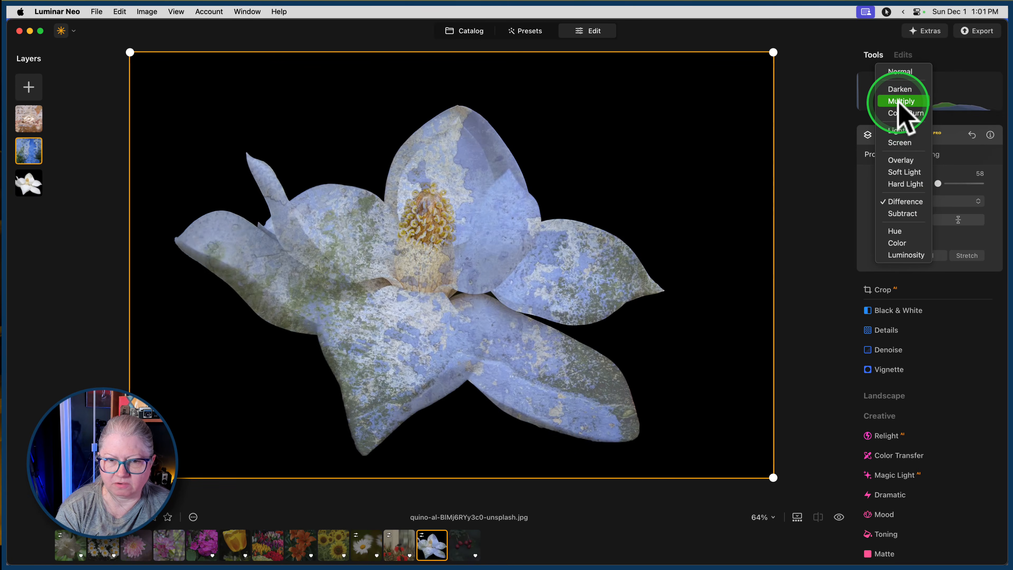
click(898, 114)
drag(938, 184, 961, 183)
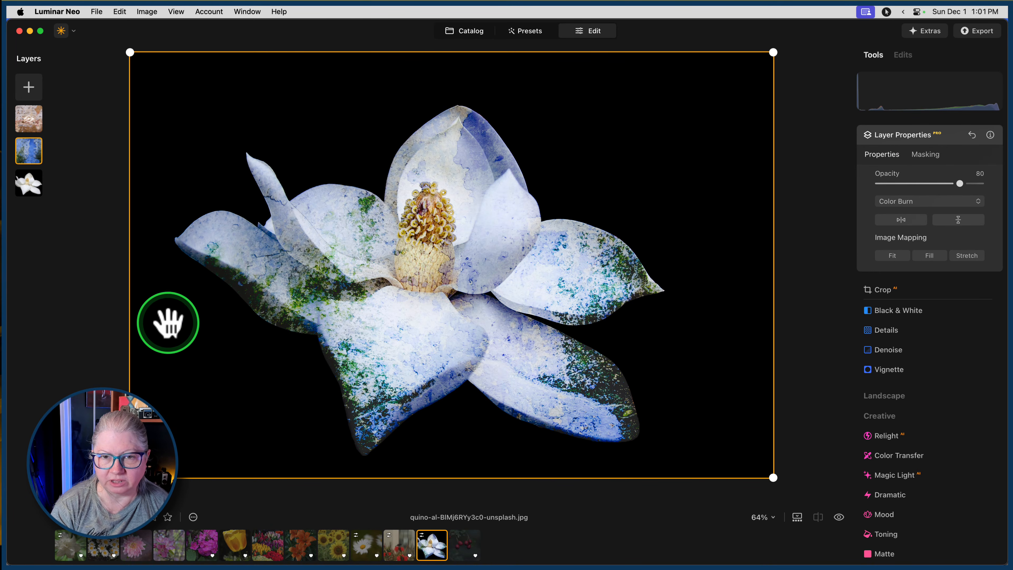
Show the wall texture layer again and hide the blue texture layer.
right_click(29, 115)
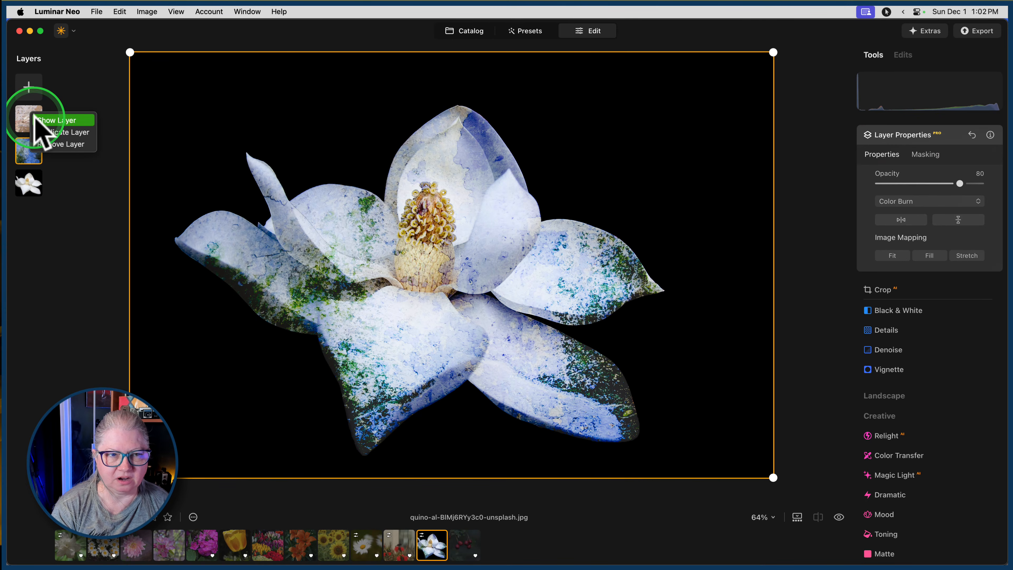
click(34, 118)
right_click(31, 142)
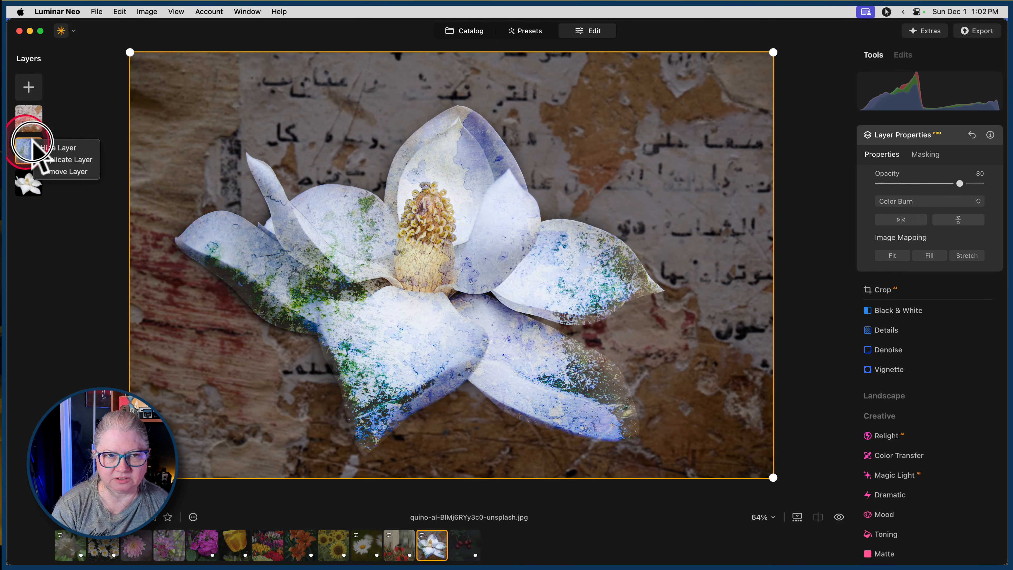
click(38, 146)
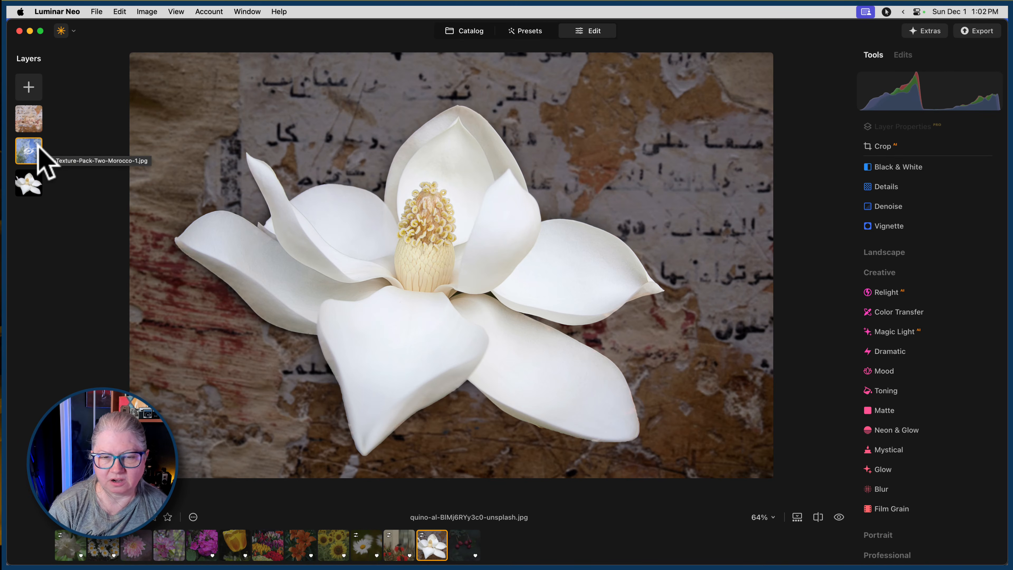
Add the pink texture from My Images as a new layer and move it directly above the magnolia base layer.
click(28, 85)
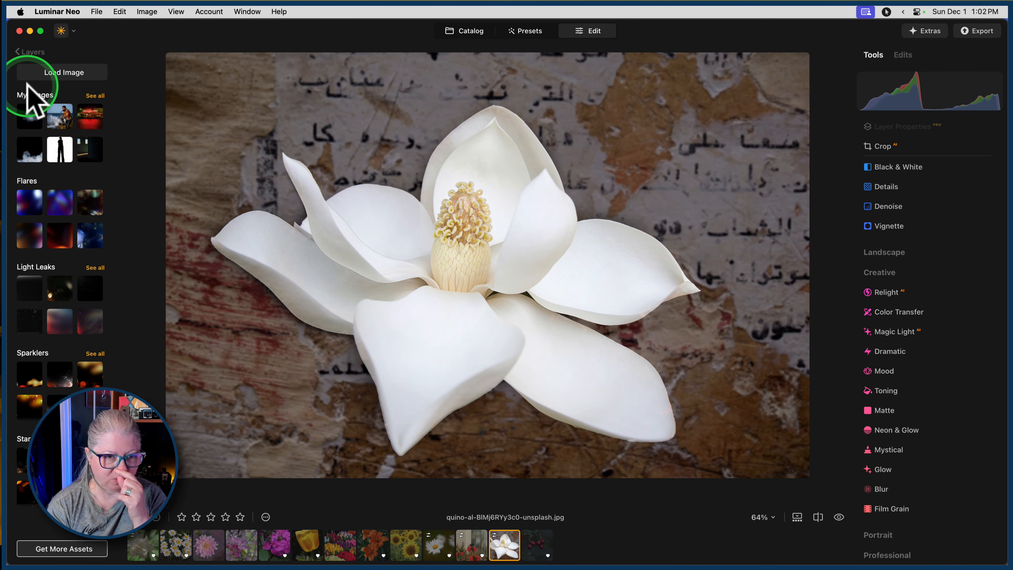
click(95, 96)
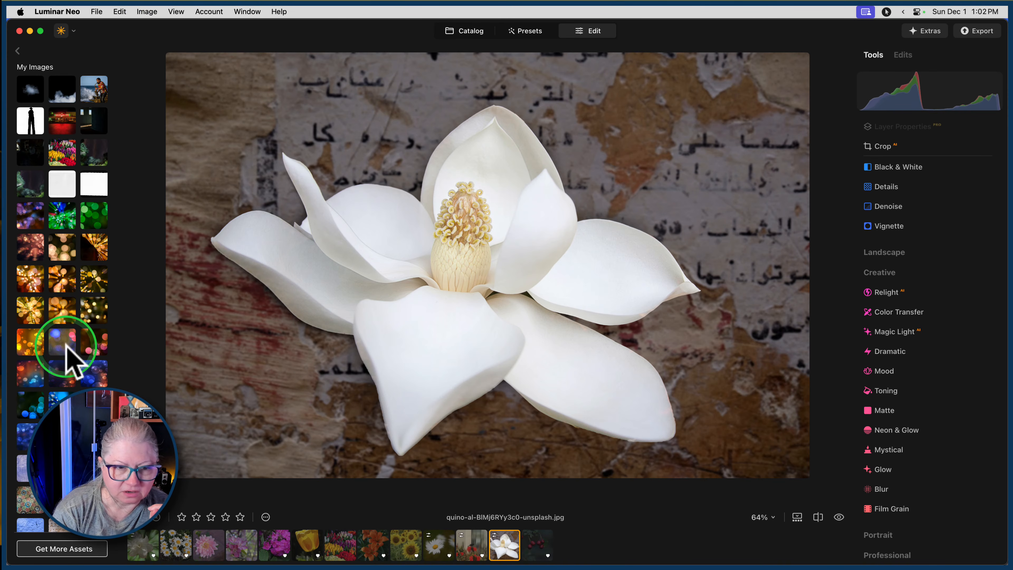
scroll(66, 346, down, 10)
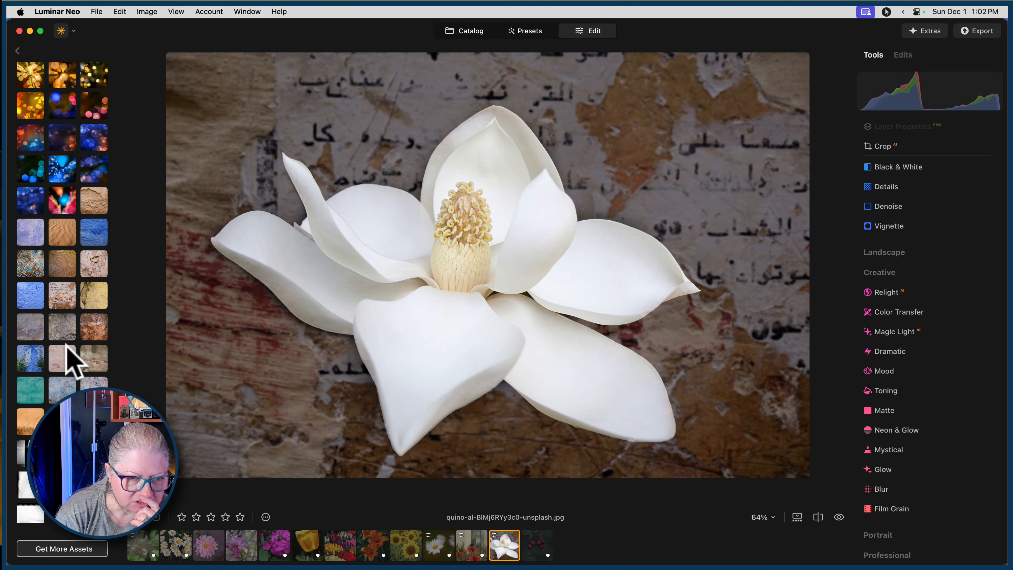
click(63, 359)
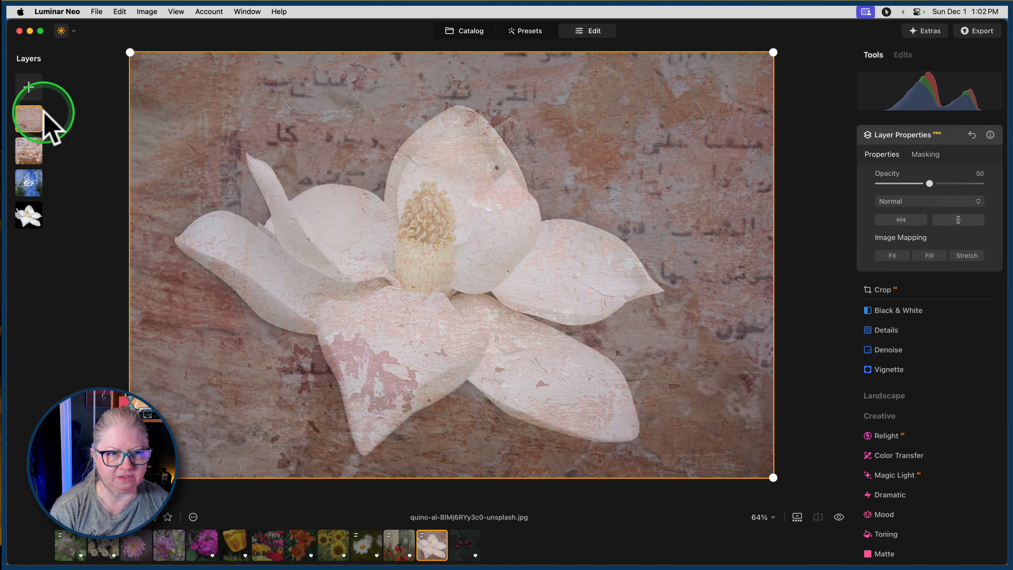
drag(26, 119, 29, 186)
Set the pink texture layer's blend mode to Color Burn and its opacity to 93.
click(899, 202)
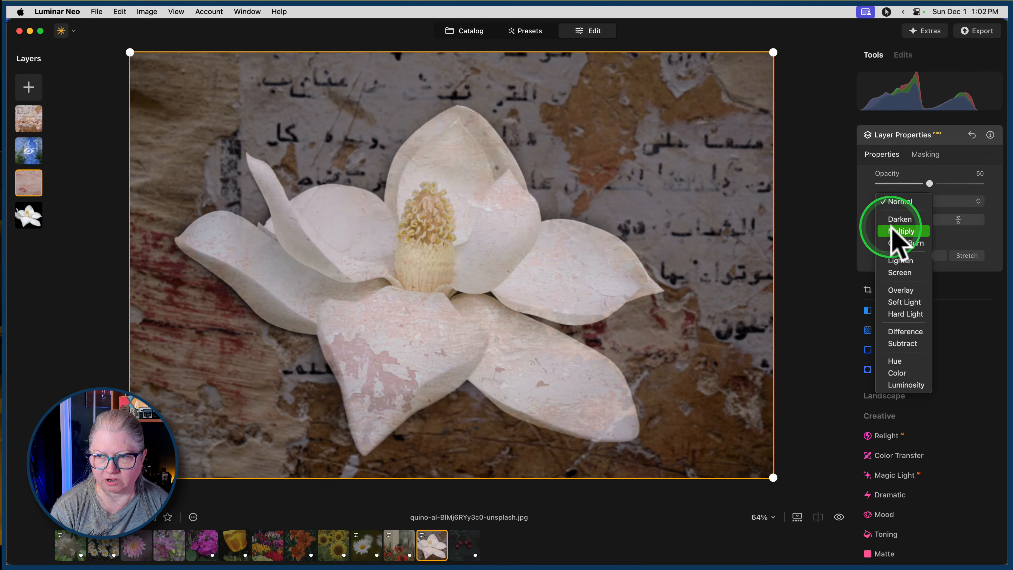
click(900, 242)
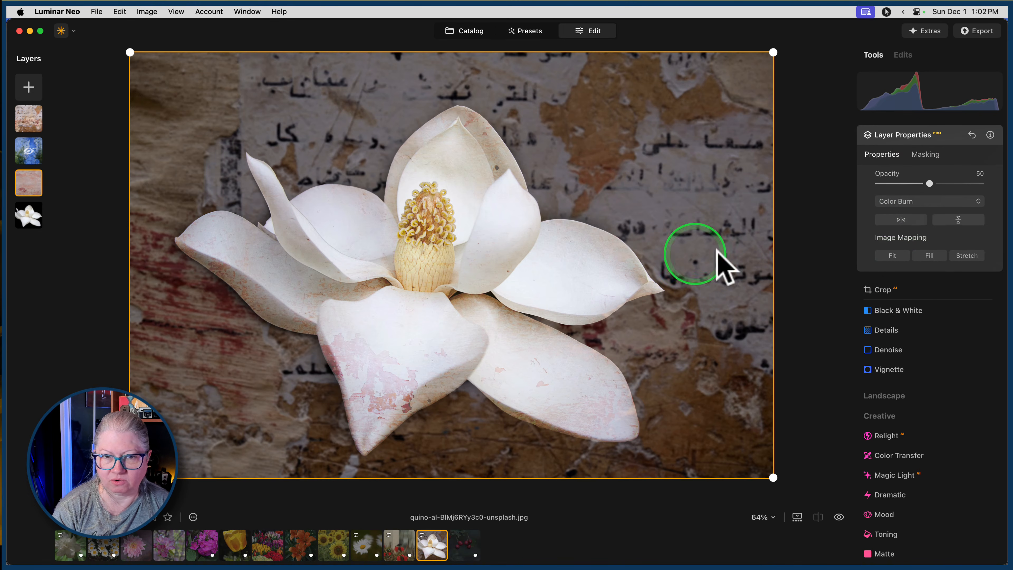
drag(917, 185, 954, 184)
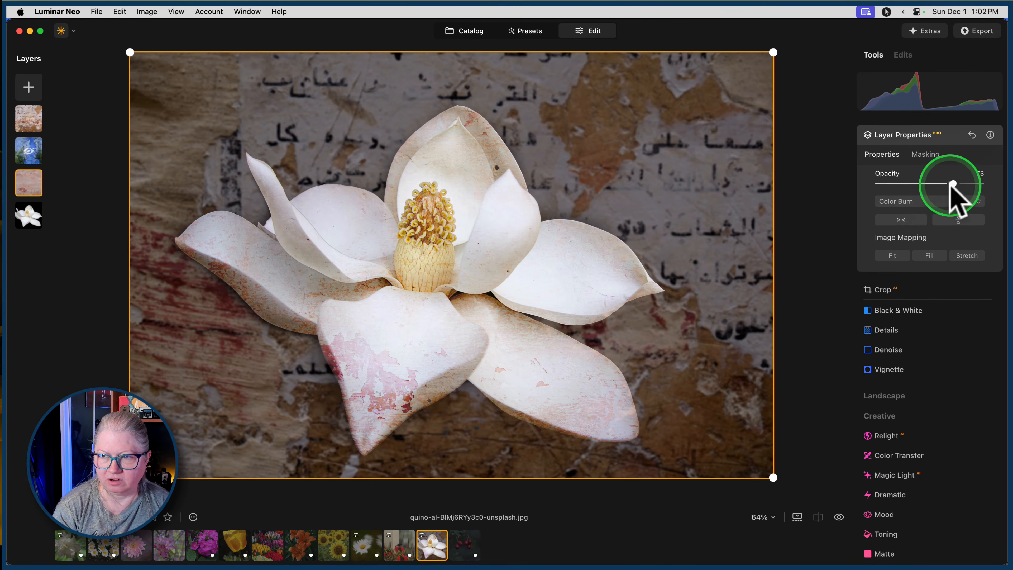
drag(953, 184, 974, 183)
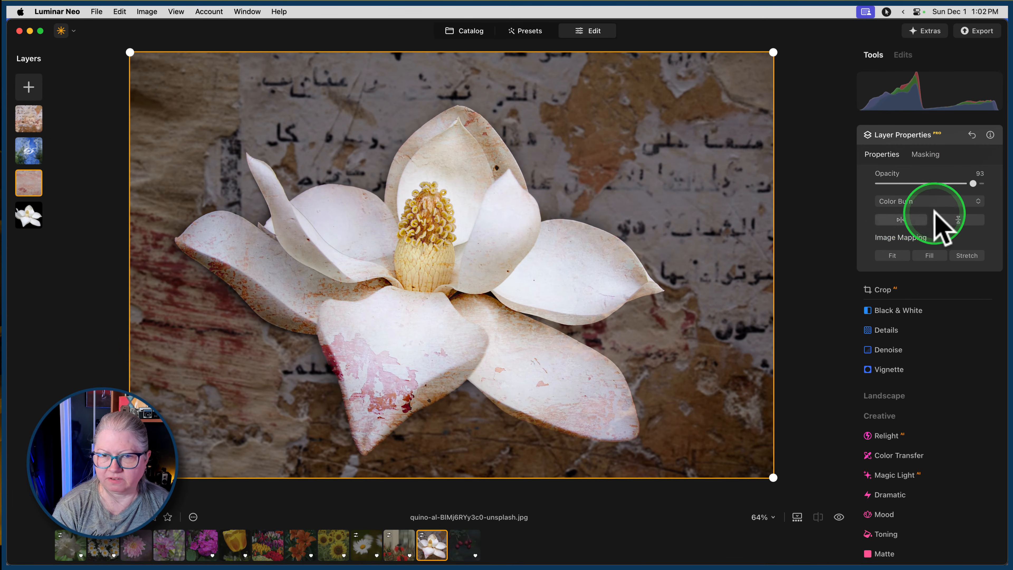
Try horizontal and vertical flips of the pink texture layer, ending in its original orientation.
click(902, 219)
click(906, 217)
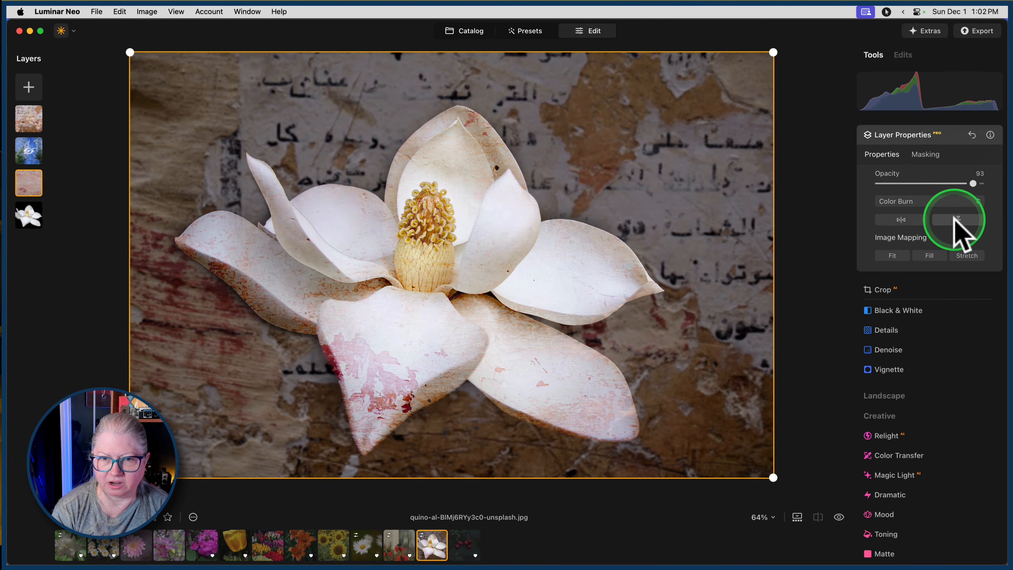
click(956, 219)
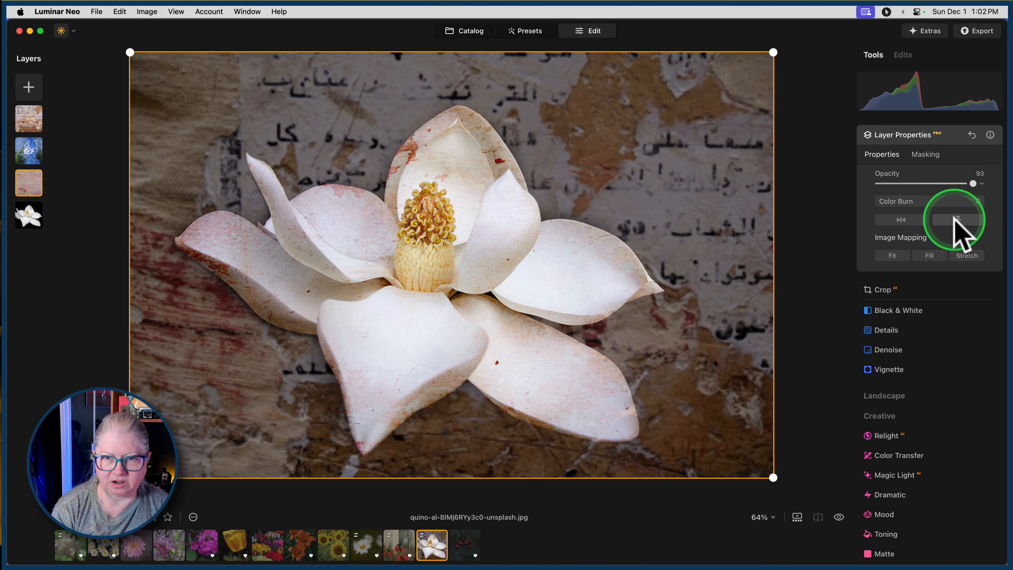
click(906, 219)
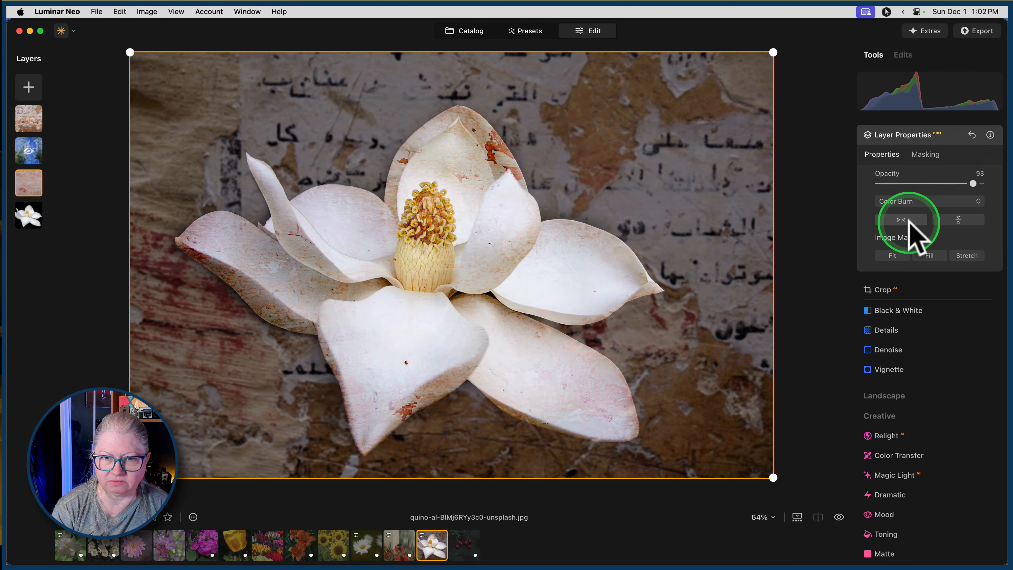
click(960, 220)
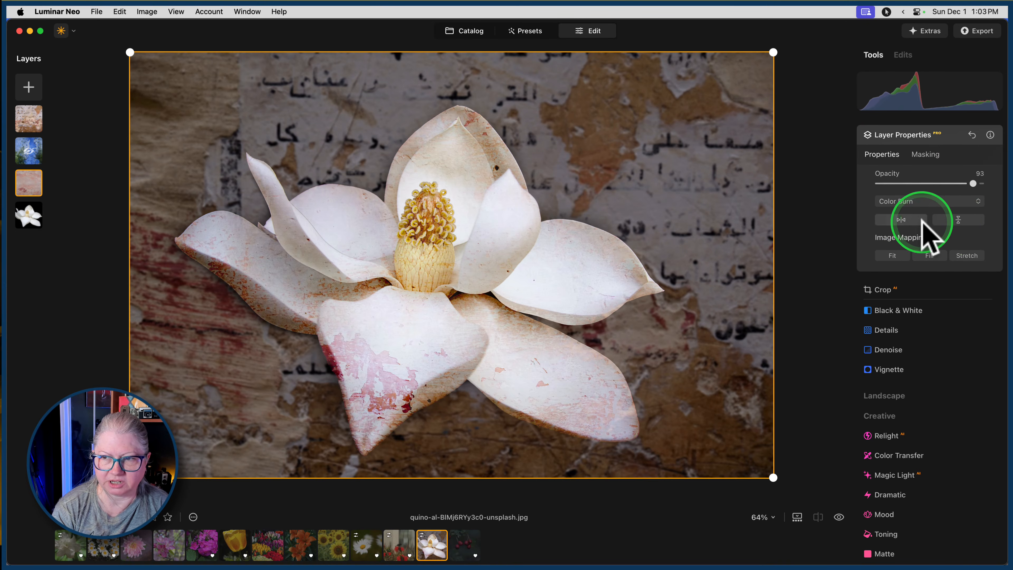
click(905, 222)
click(905, 222)
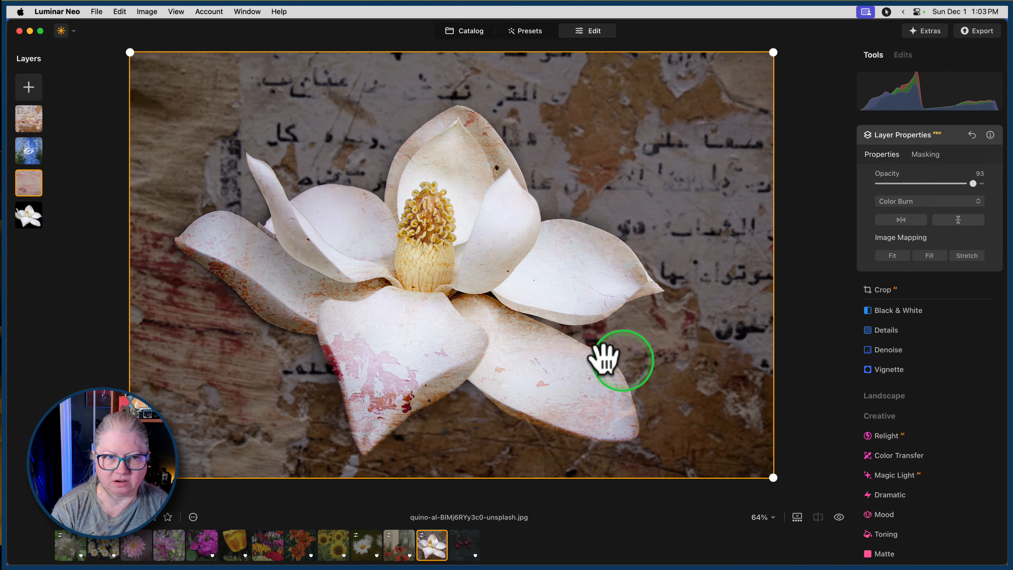
Remove the hidden blue texture layer from the stack and compare the edit with the original photo.
mouse_move(989, 185)
mouse_down()
mouse_move(961, 183)
mouse_move(972, 184)
mouse_up()
click(942, 136)
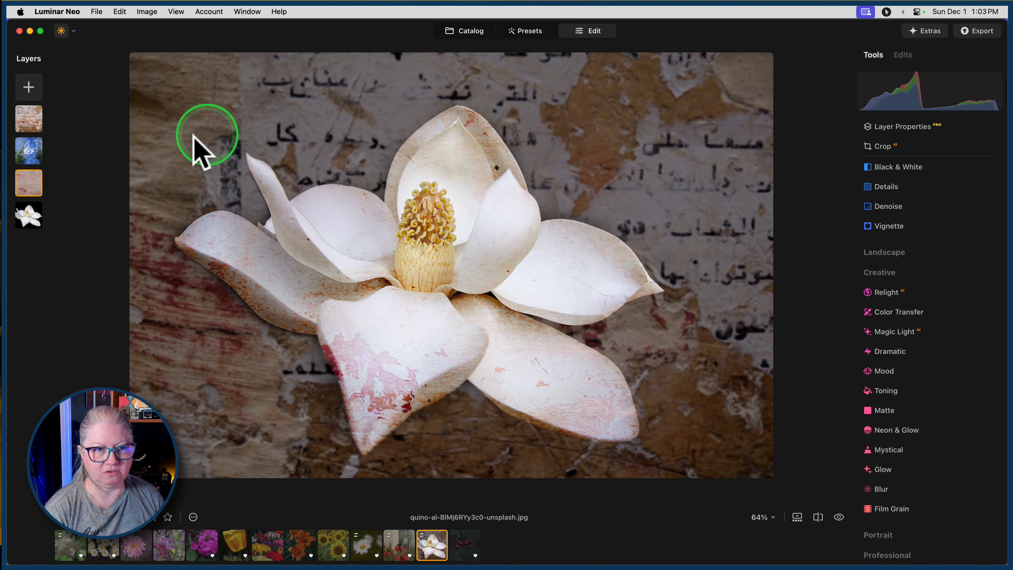
right_click(27, 150)
click(60, 178)
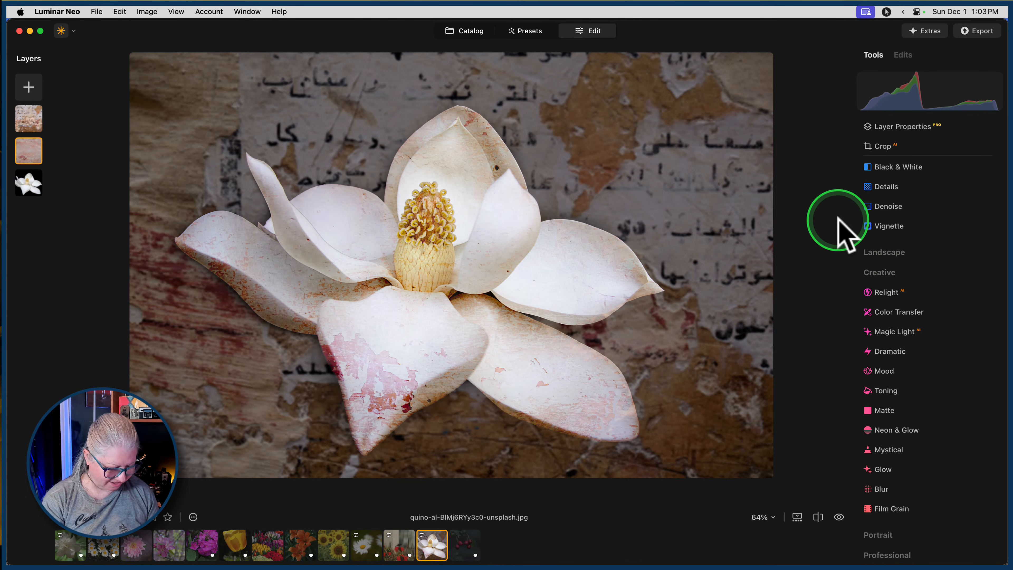
key(backslash)
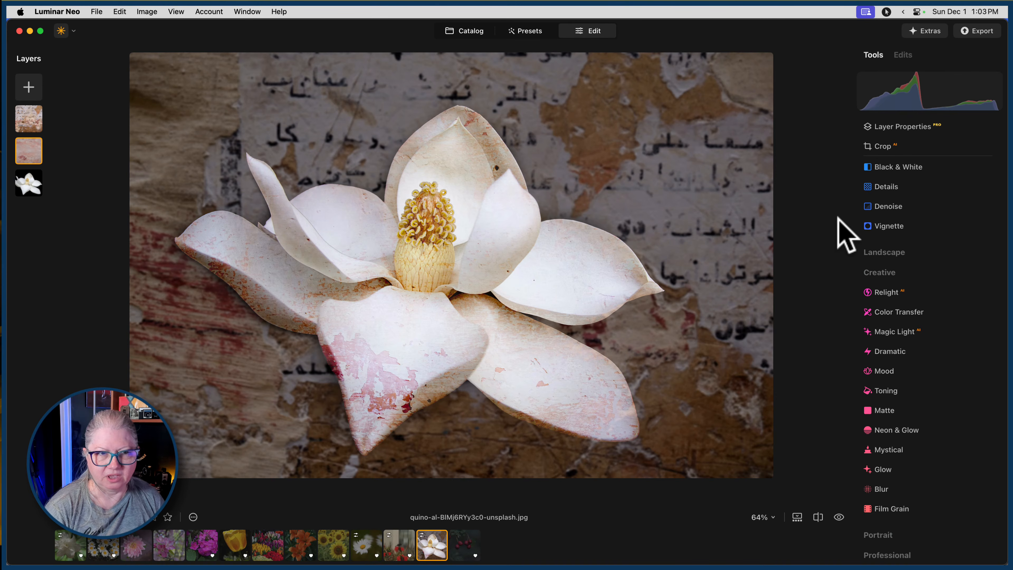
Set the wall texture layer's opacity to 96.
click(32, 122)
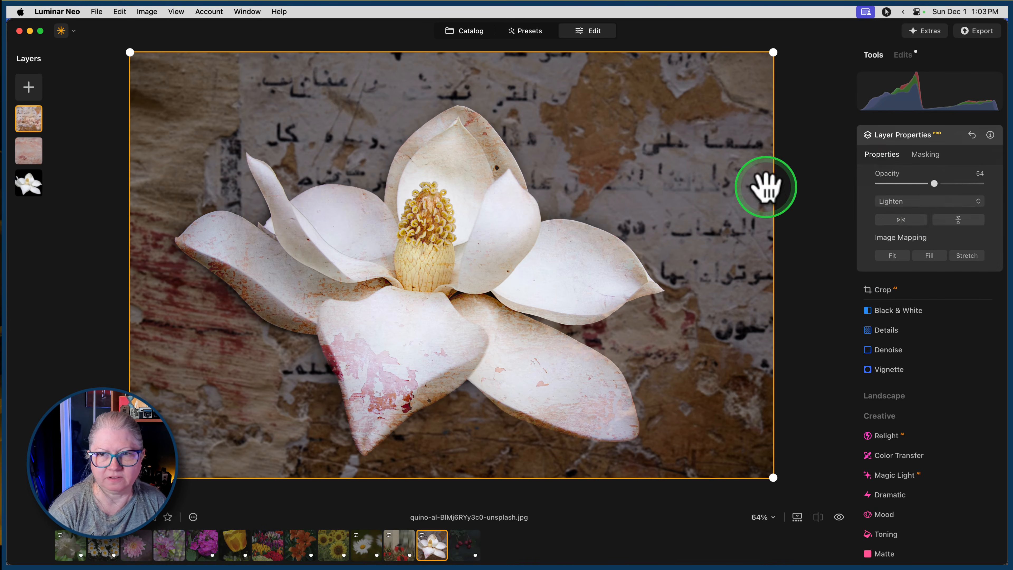
drag(934, 183, 977, 183)
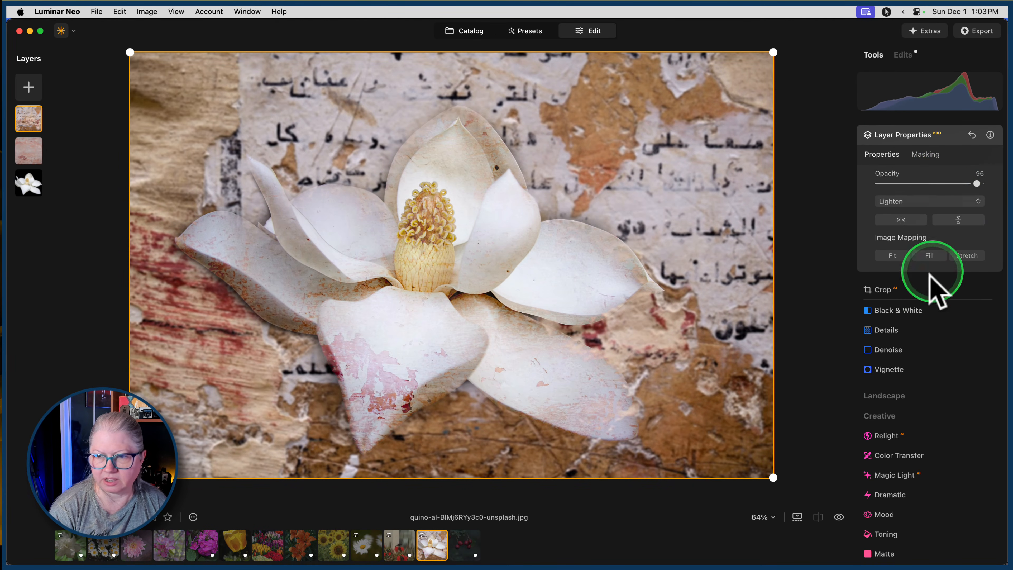
click(925, 138)
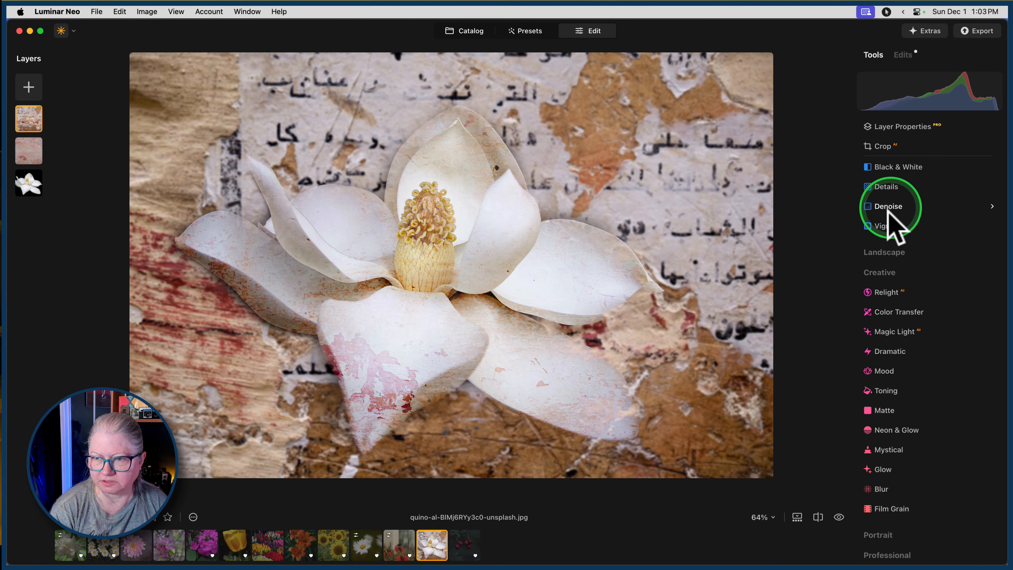
Darken the wall texture layer with the Develop tool, setting Blacks to -49 and Exposure to -1.15.
click(893, 208)
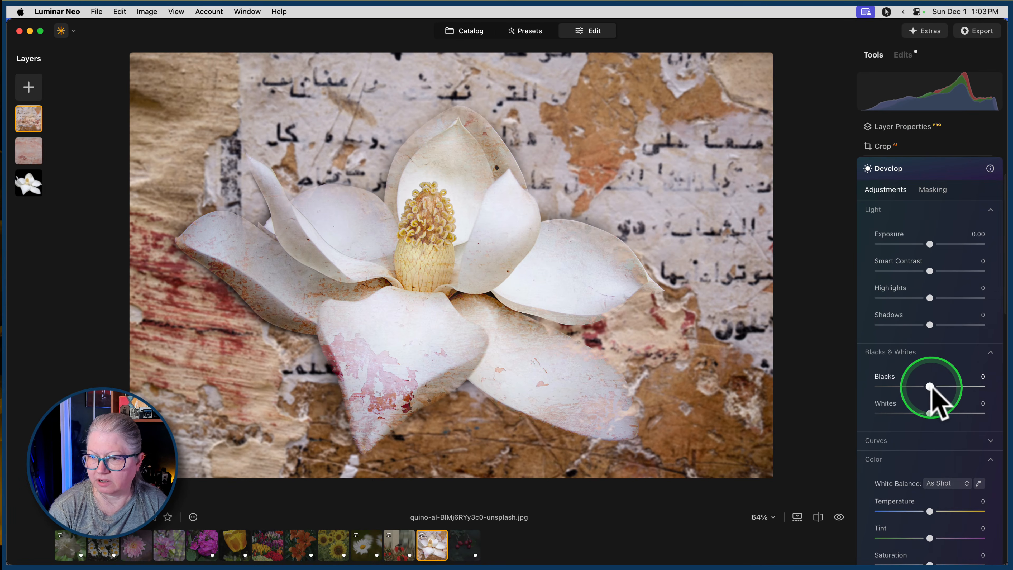
drag(930, 386, 905, 387)
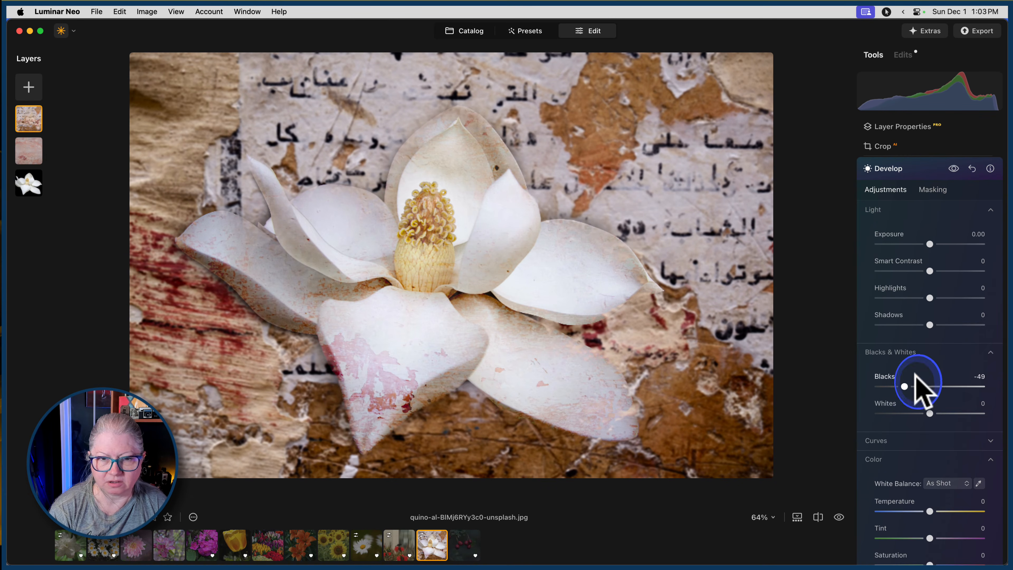
drag(930, 244, 919, 243)
scroll(927, 296, up, 2)
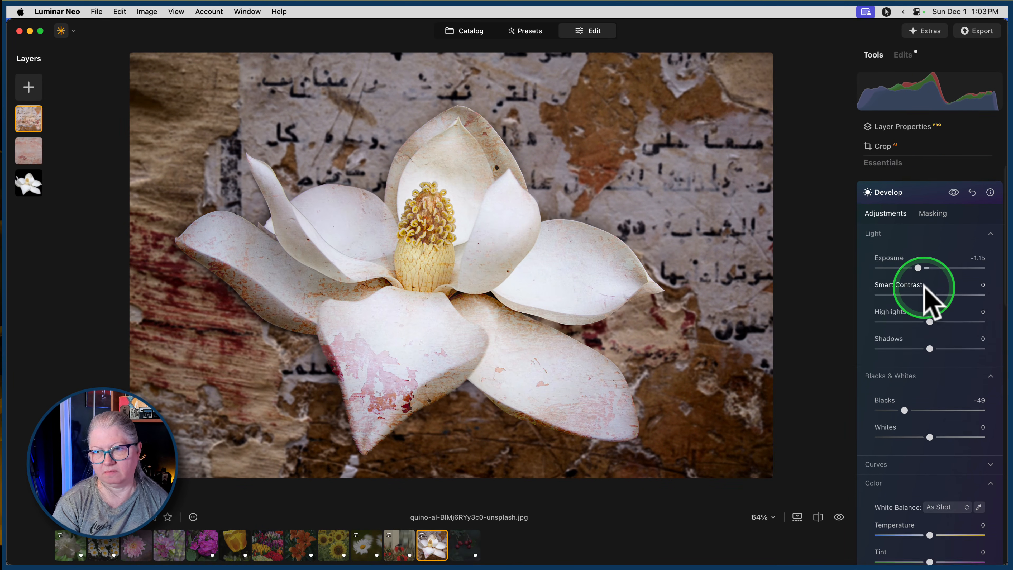
click(914, 212)
Lower the wall texture layer's opacity to about 85.
click(900, 132)
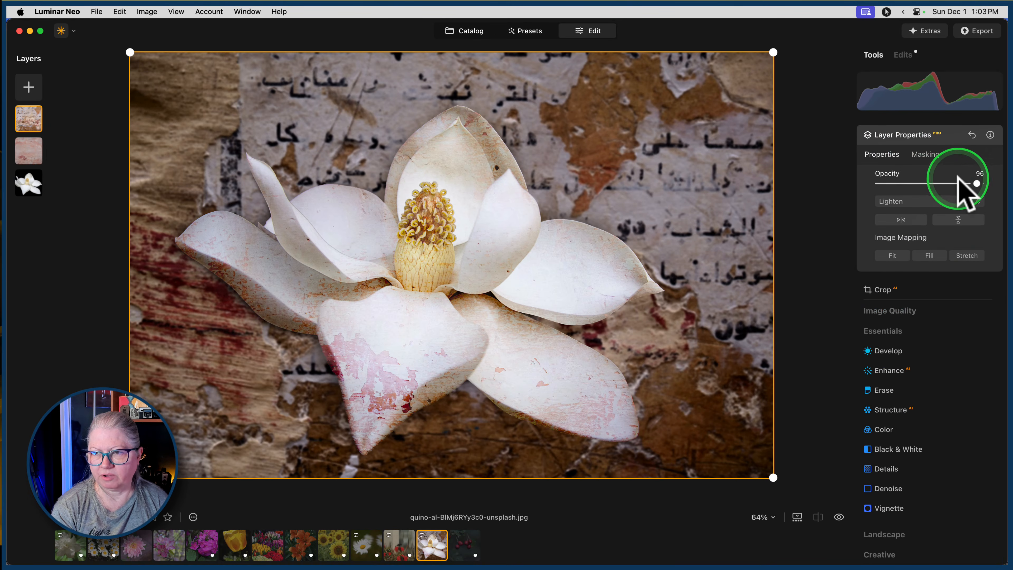
drag(979, 183, 966, 183)
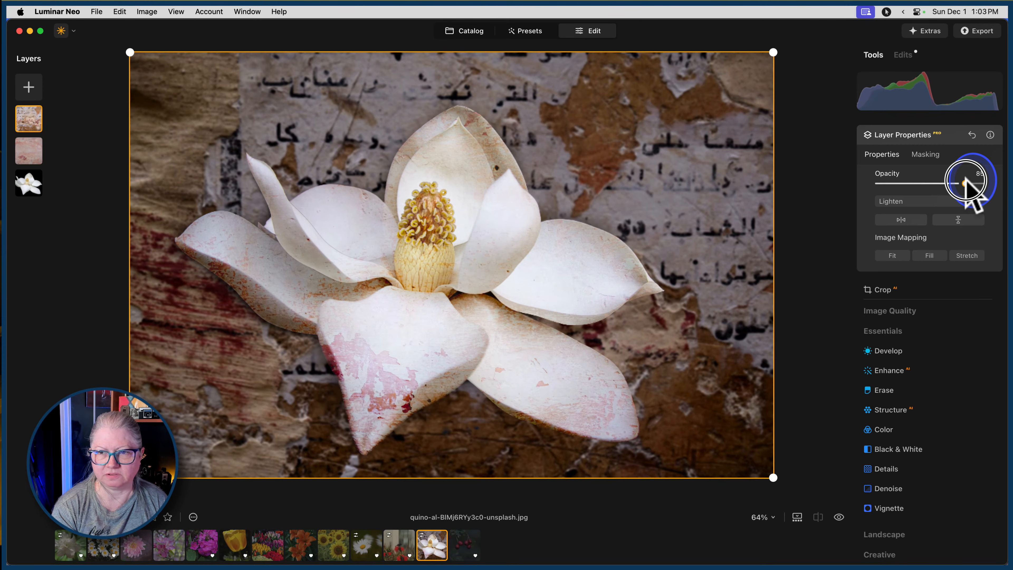
click(929, 135)
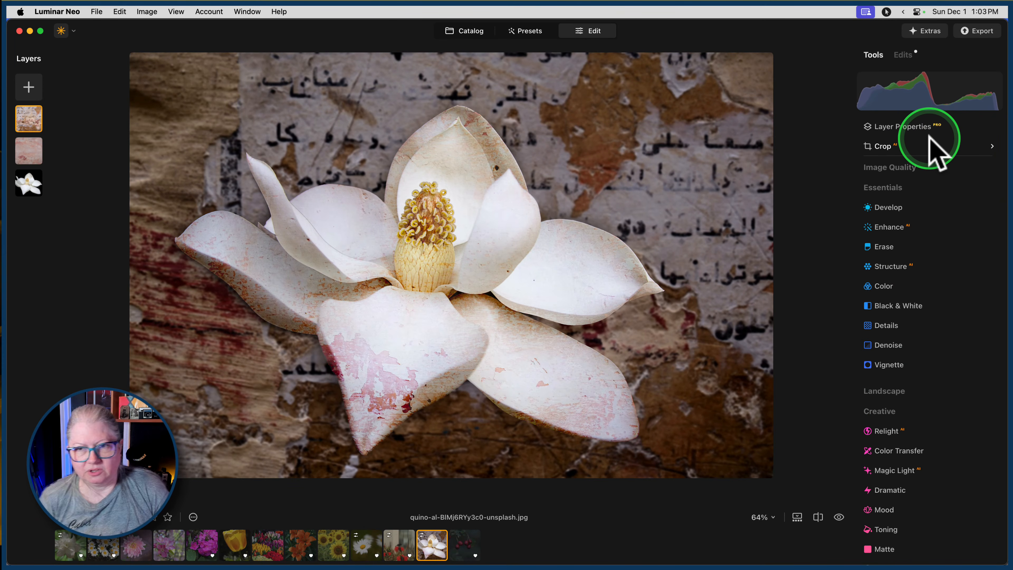
Add a Vignette to the wall texture layer with Amount -62 and increased Feather, and compare before and after.
click(892, 363)
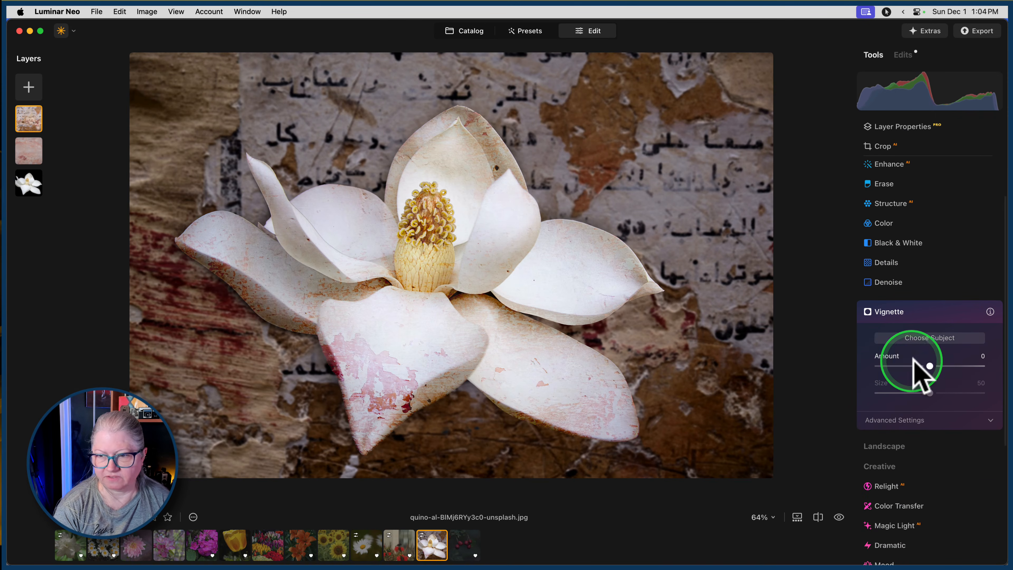
click(905, 435)
drag(930, 365, 898, 365)
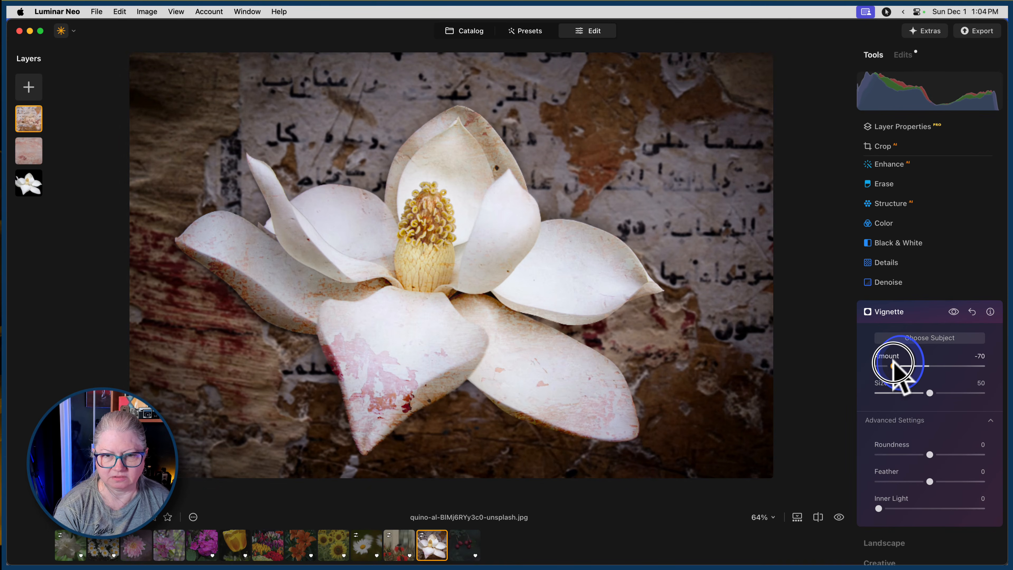
drag(930, 481, 965, 481)
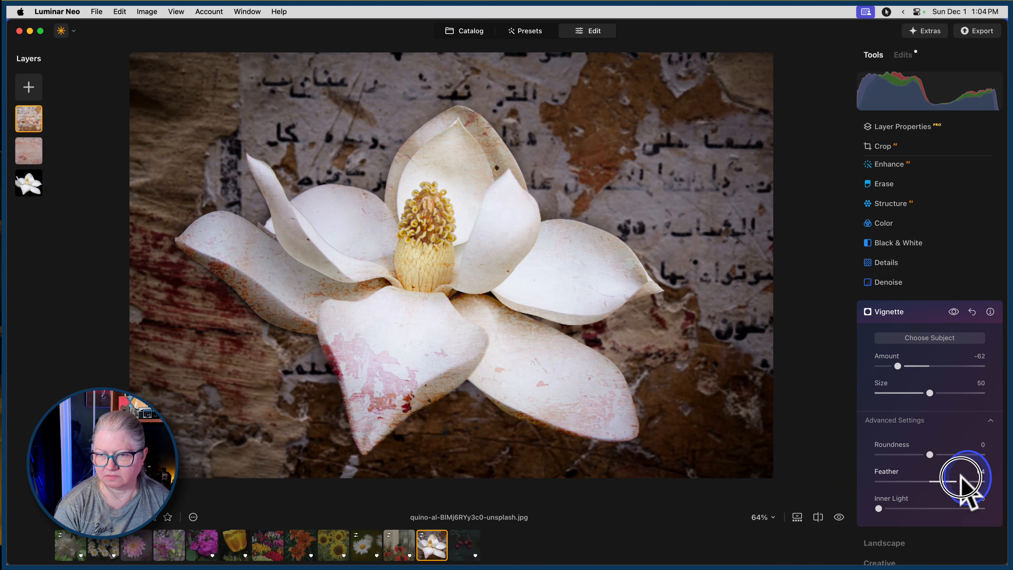
click(917, 313)
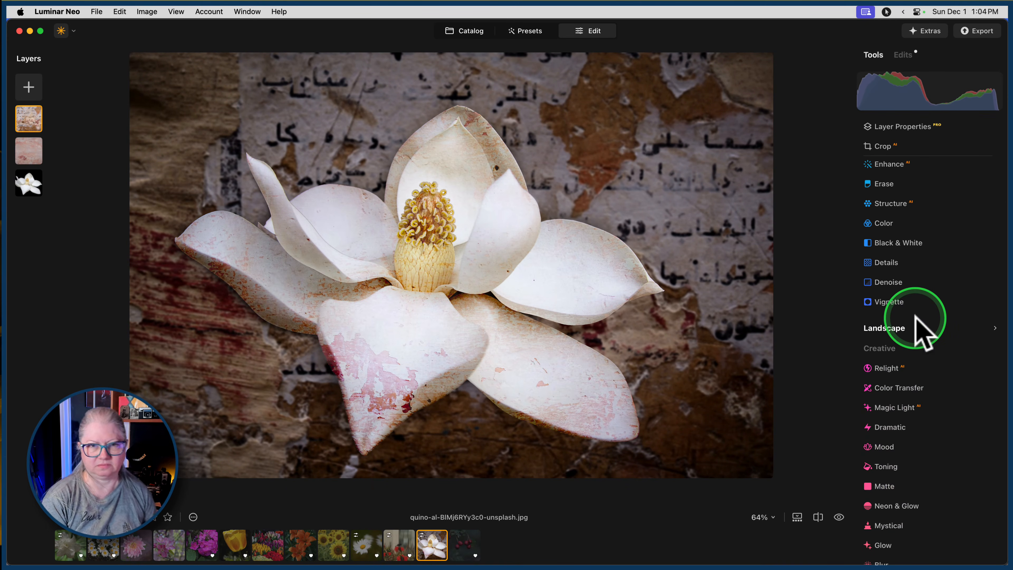
key(backslash)
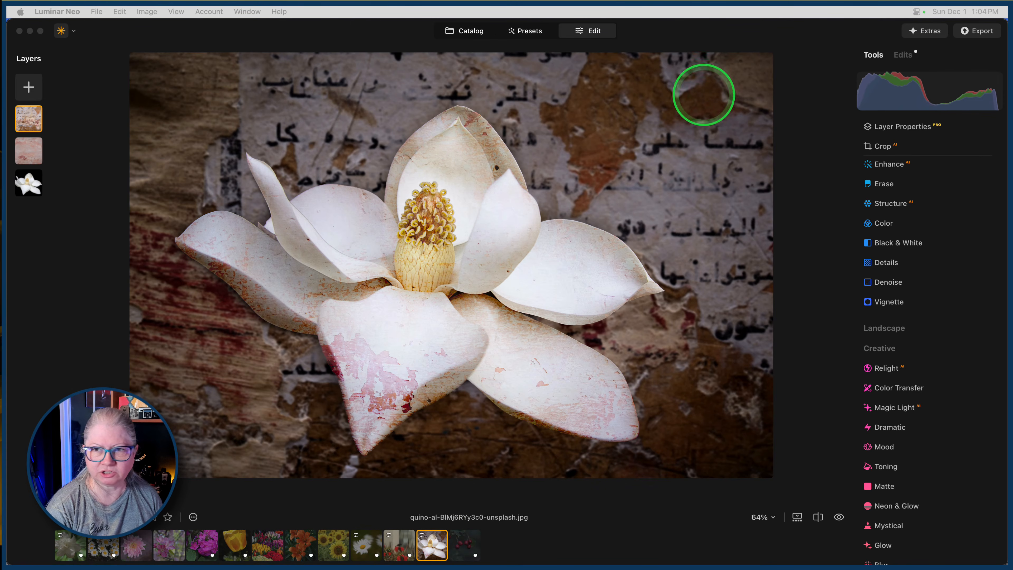
click(796, 85)
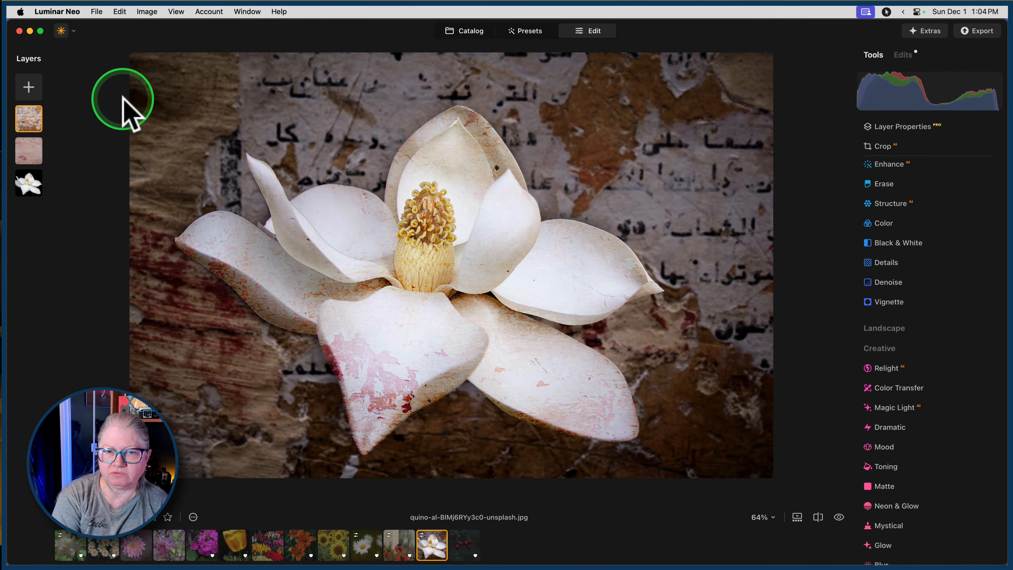
click(976, 30)
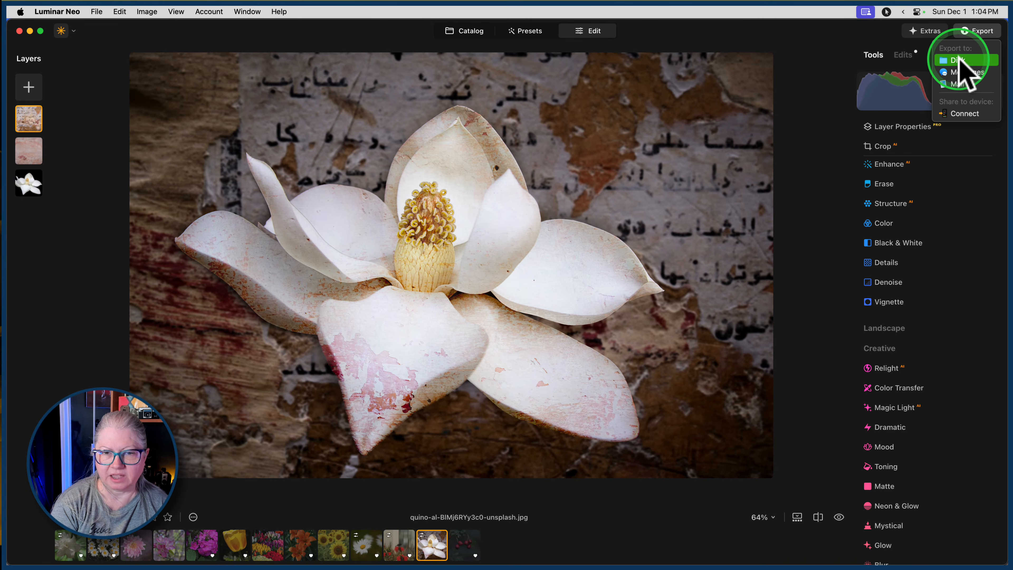
click(821, 80)
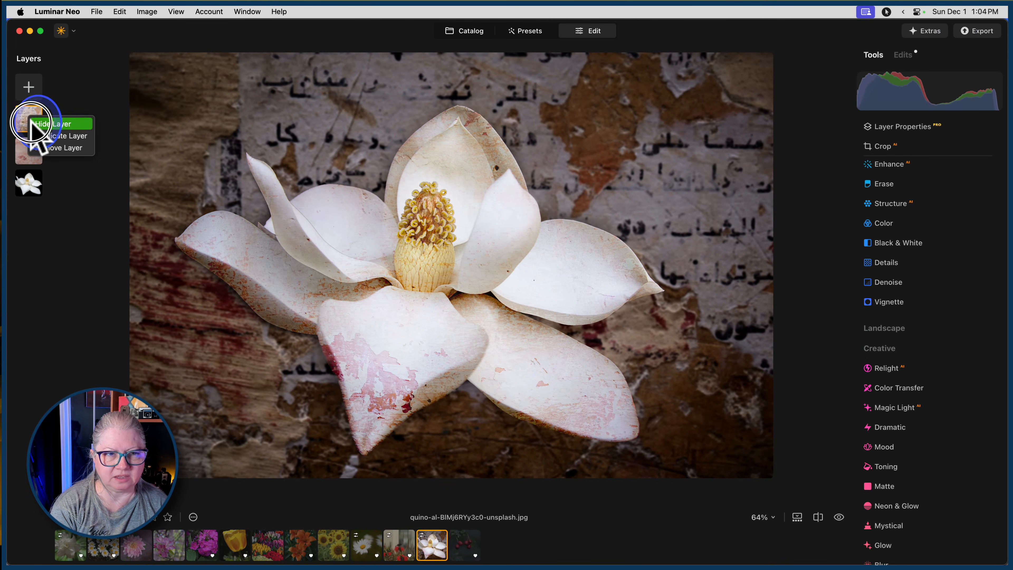
Hide and show the wall texture layer and the pink texture layer in turn to compare the magnolia with and without each.
click(30, 119)
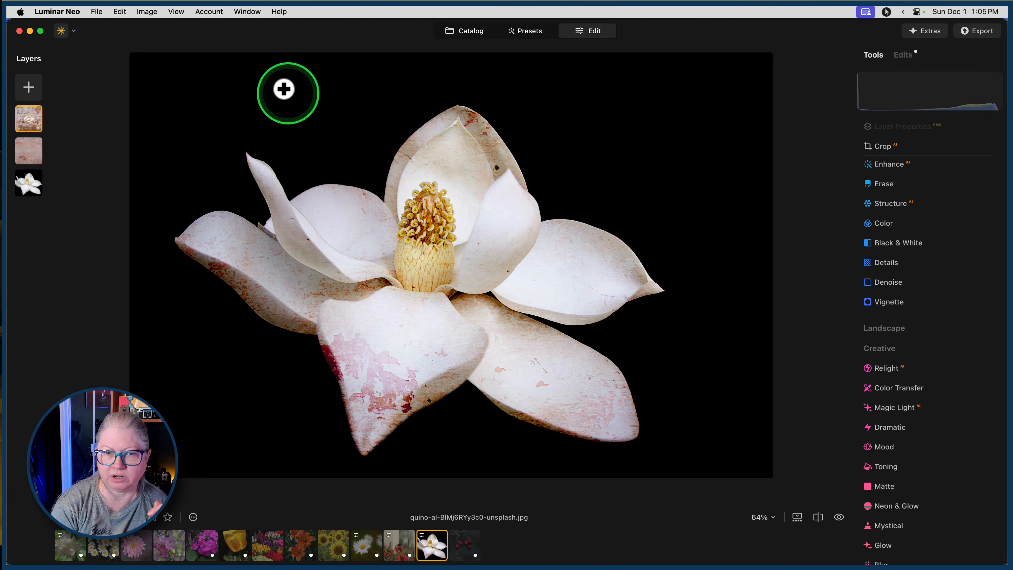
right_click(31, 120)
click(60, 123)
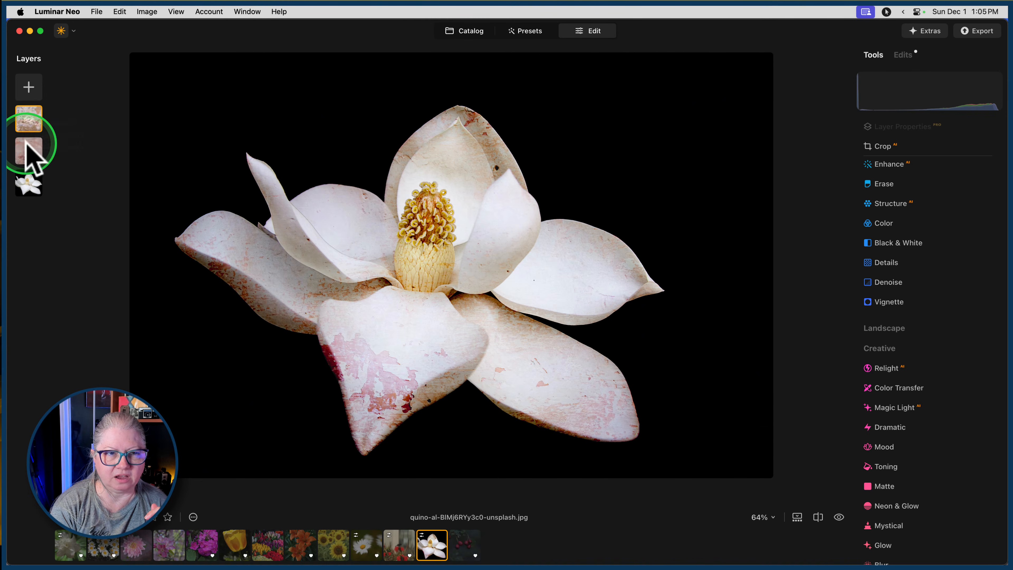
right_click(31, 145)
click(40, 148)
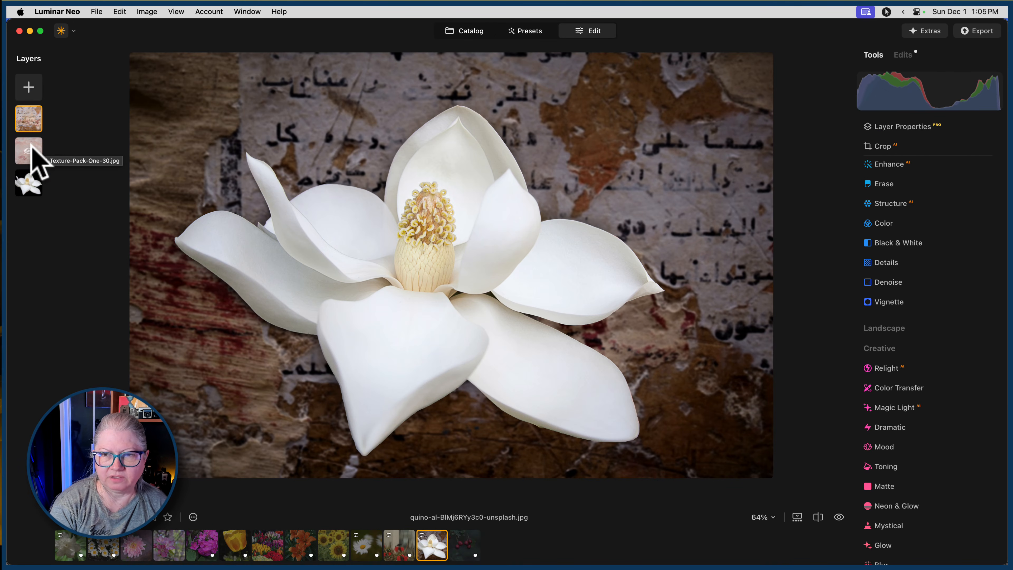
click(30, 147)
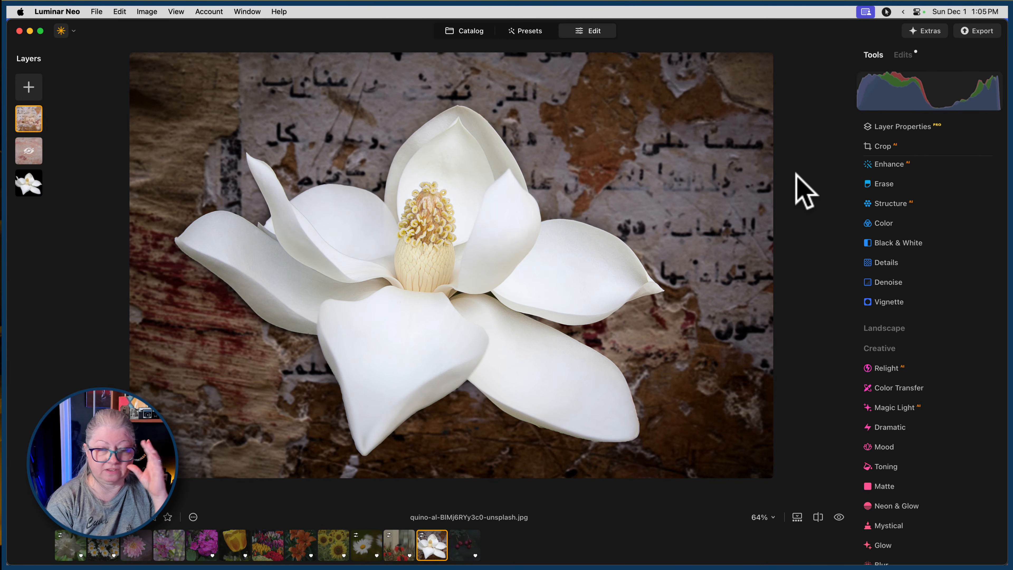
right_click(26, 145)
click(31, 148)
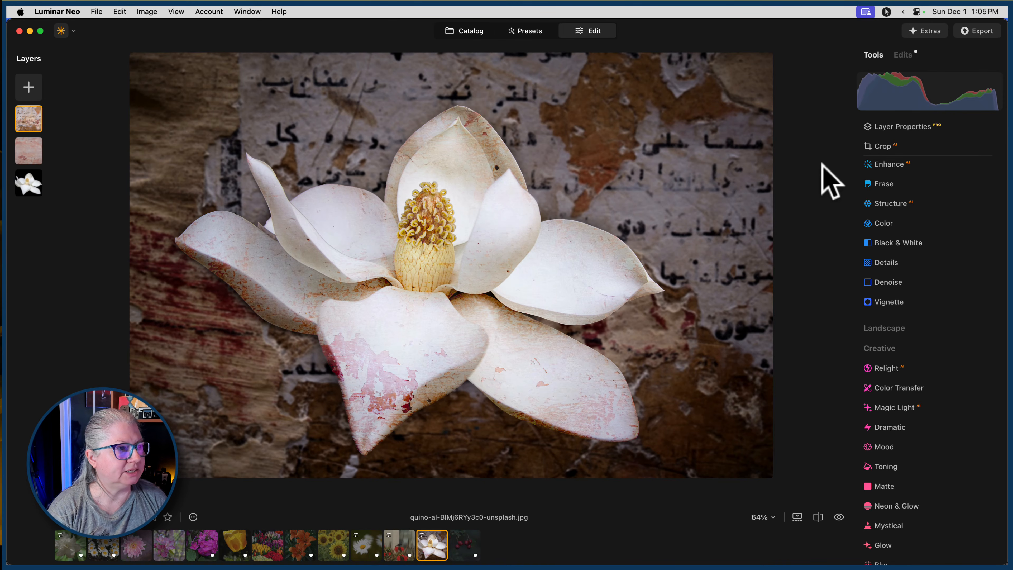
right_click(25, 120)
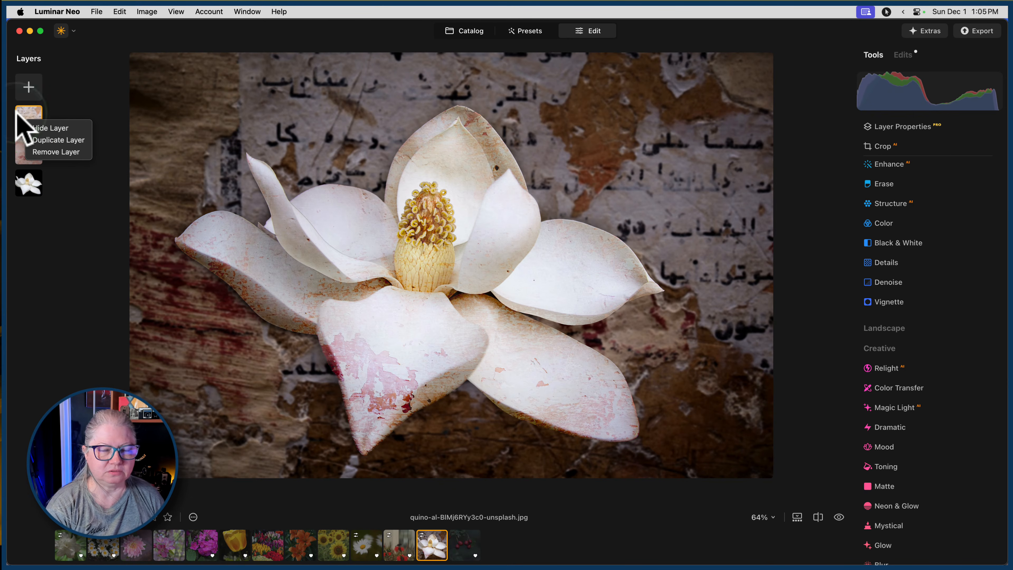
click(24, 113)
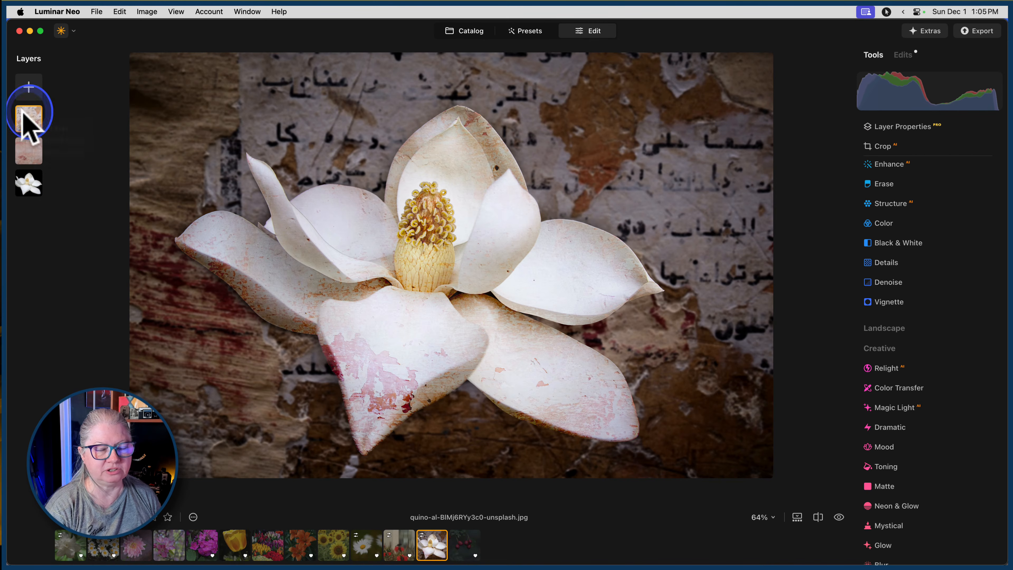
Try the Smoke and Fog Overlays 4 image as a top layer in Lighten mode at 100 opacity, and remove that layer.
click(28, 86)
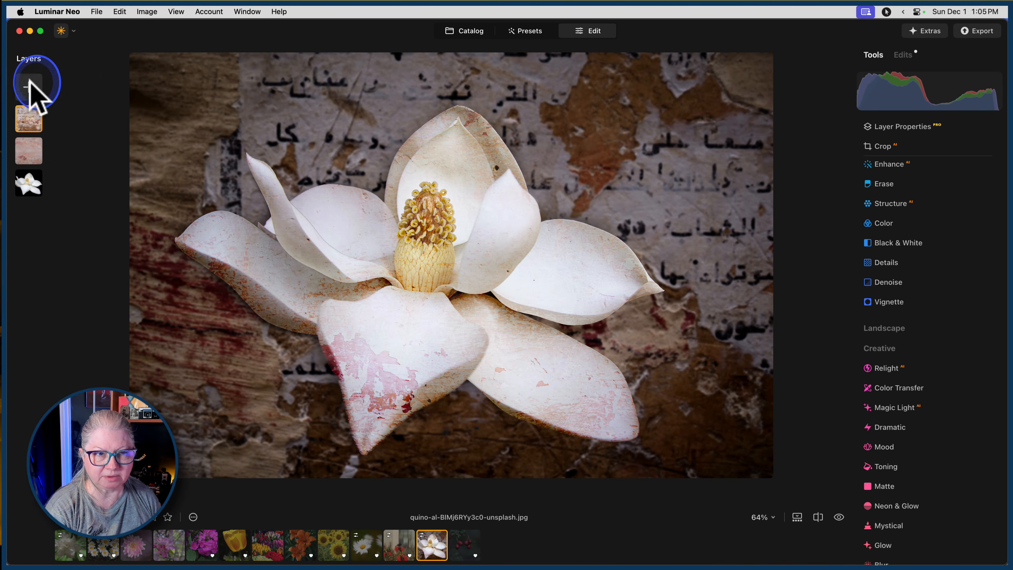
click(24, 118)
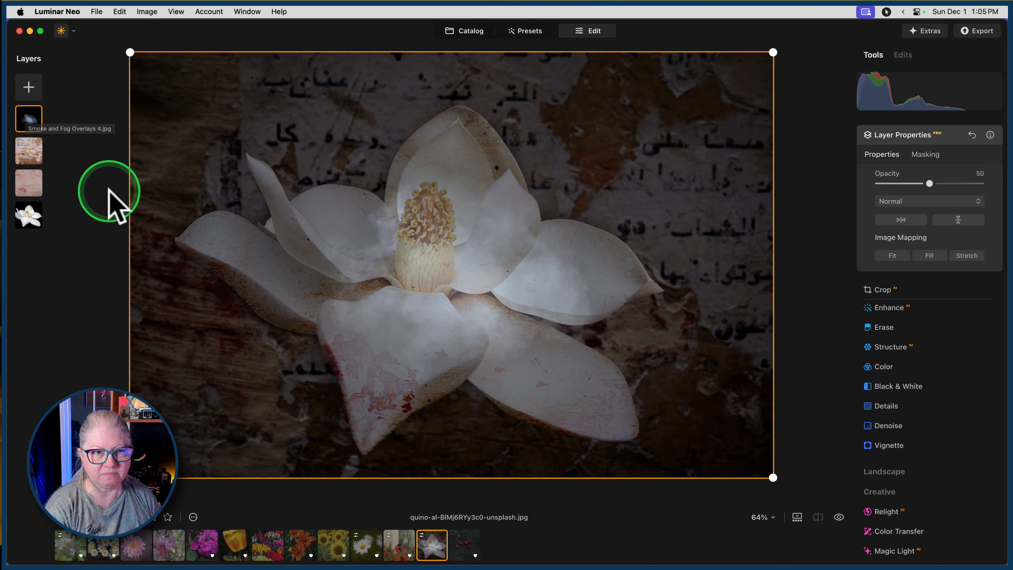
click(911, 200)
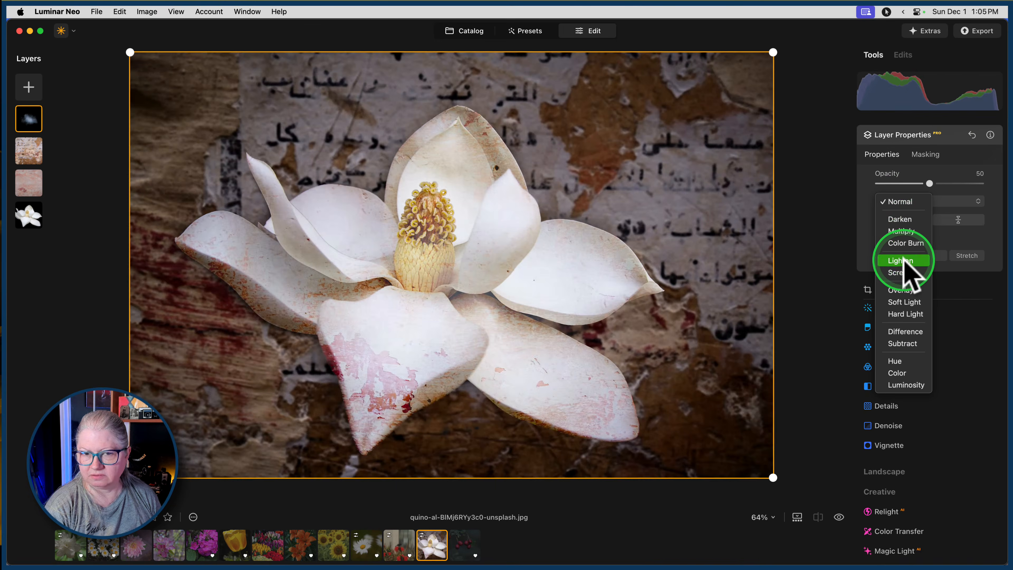
click(904, 244)
drag(920, 183, 1003, 183)
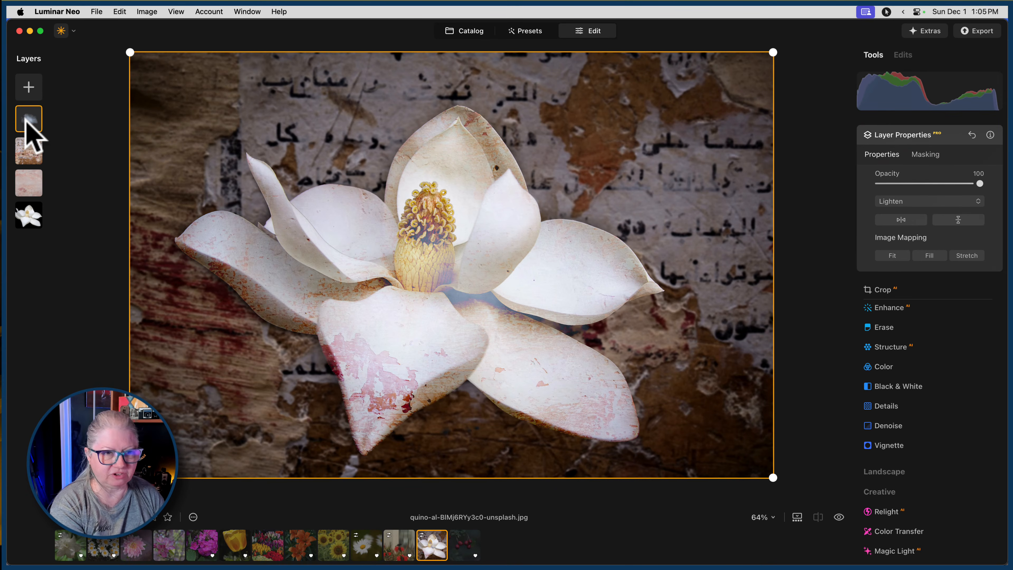
key(Delete)
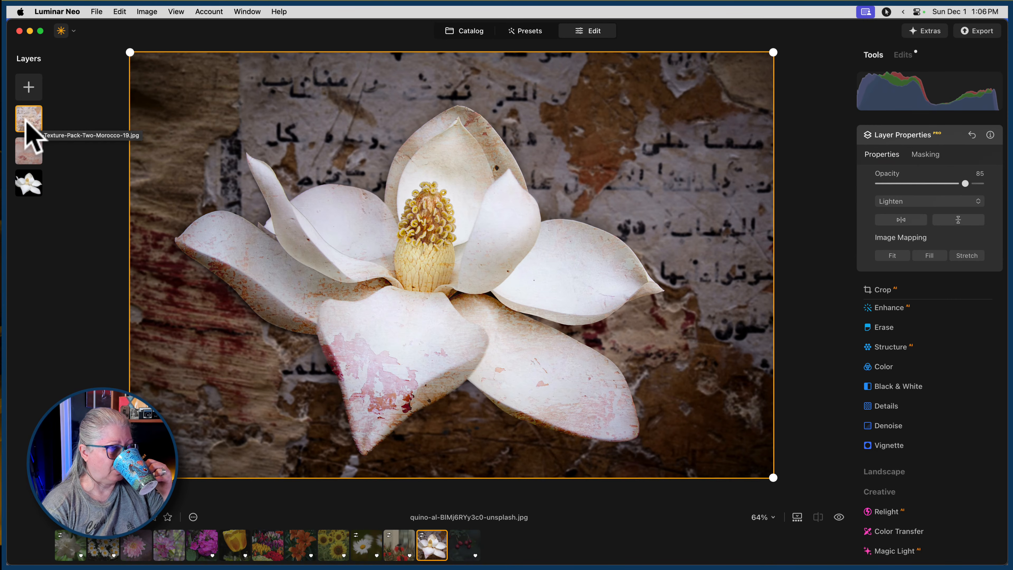
click(35, 123)
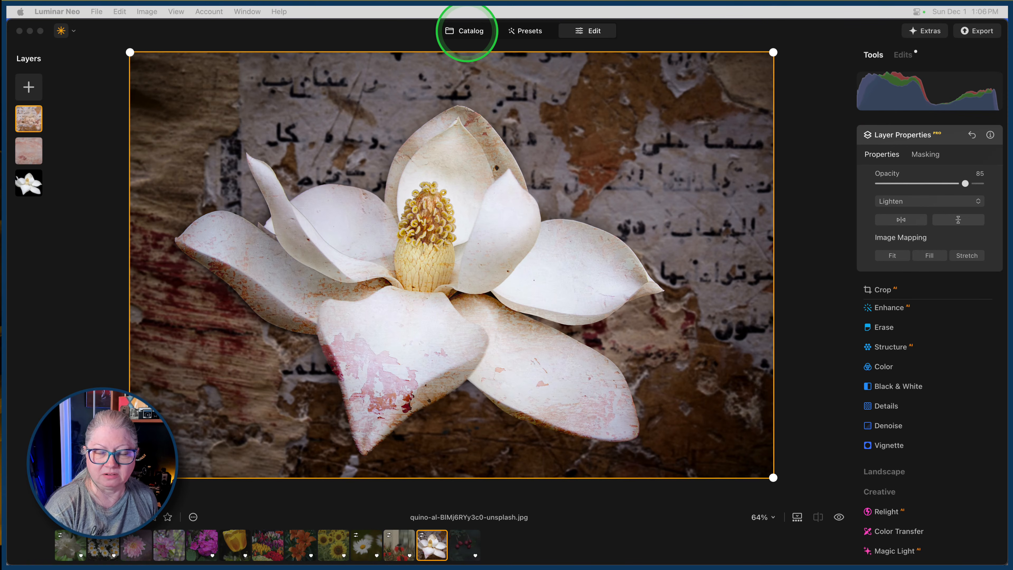
Open the IMG_0732 white flower photo from the catalog for editing.
click(467, 32)
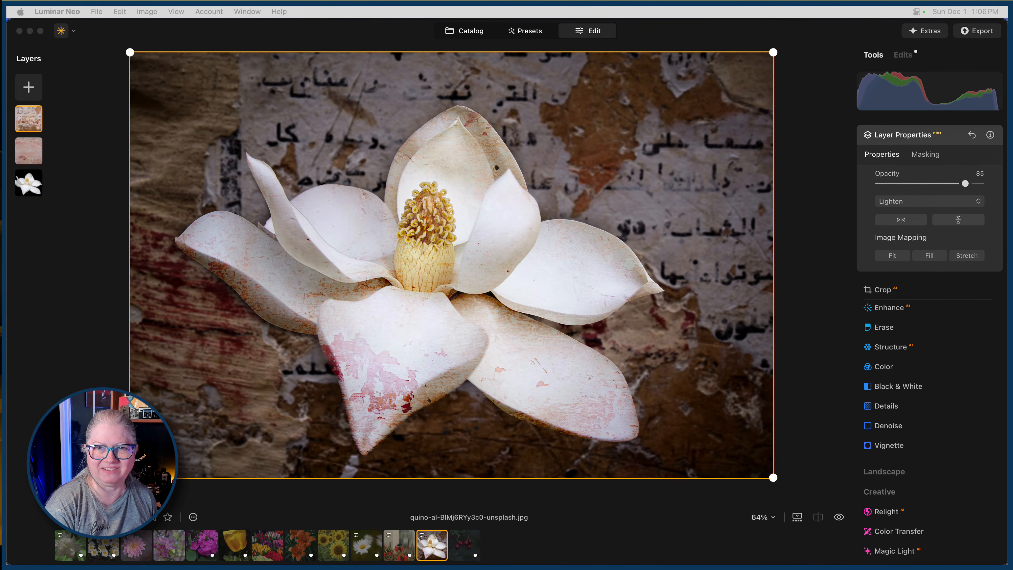
click(466, 32)
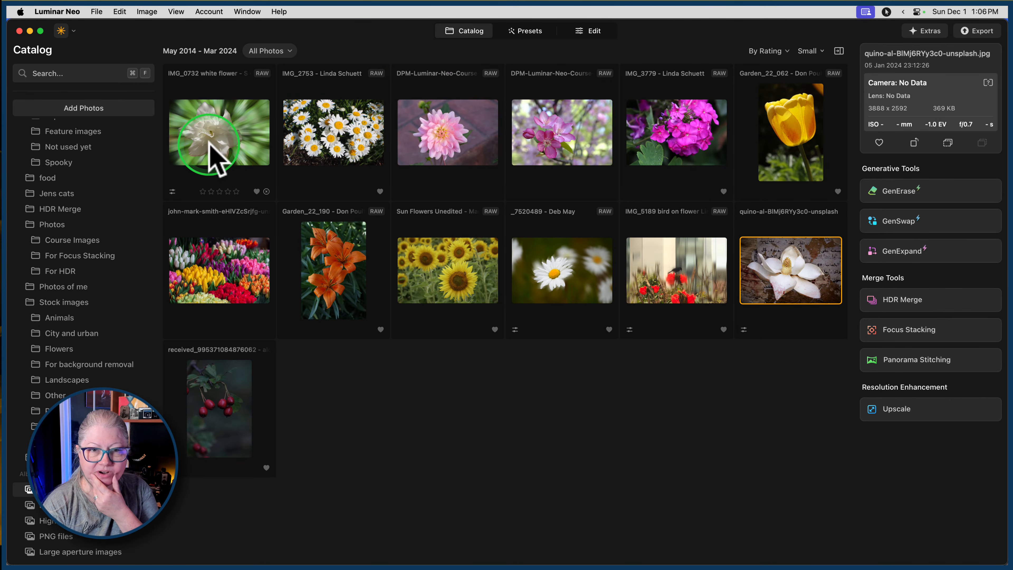
click(219, 143)
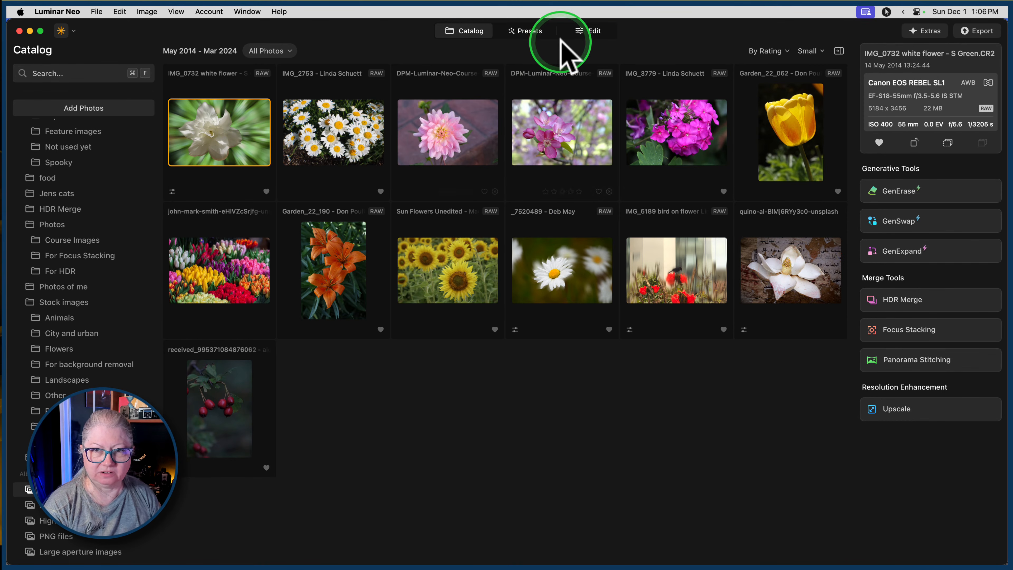
click(588, 33)
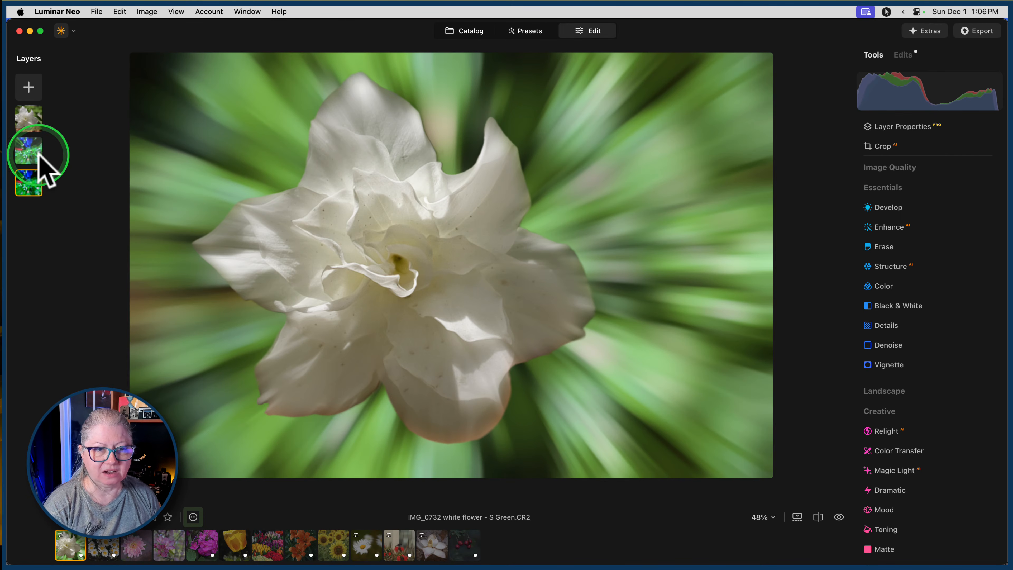
Hide the two green blurred background layers beneath the cut-out white flower.
right_click(39, 186)
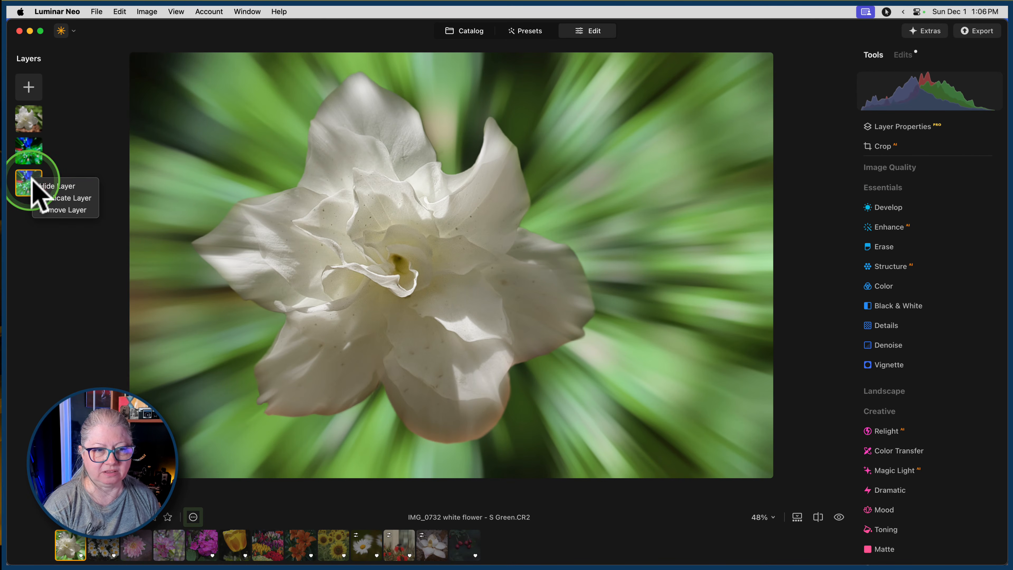
click(44, 185)
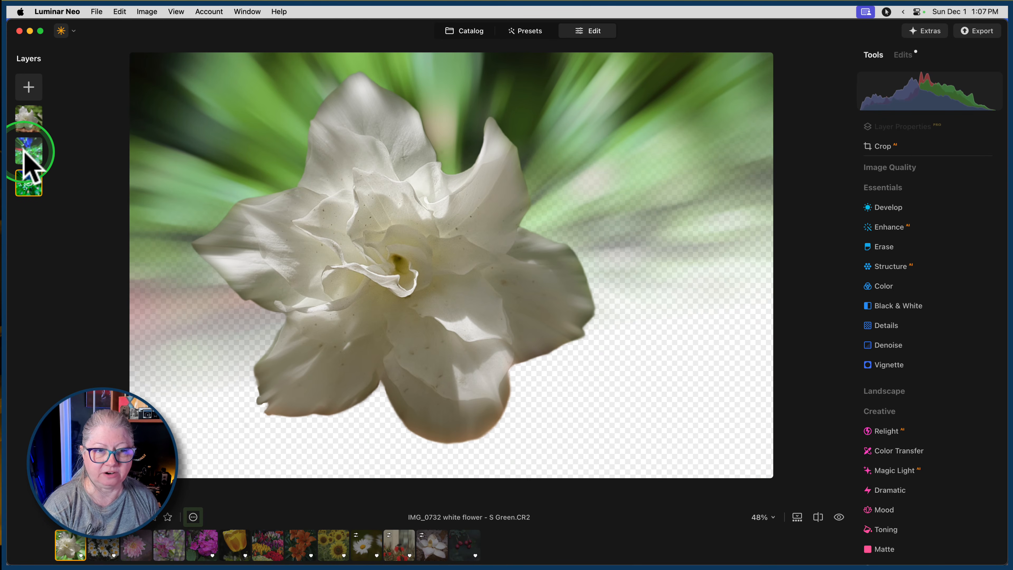
right_click(23, 148)
click(31, 152)
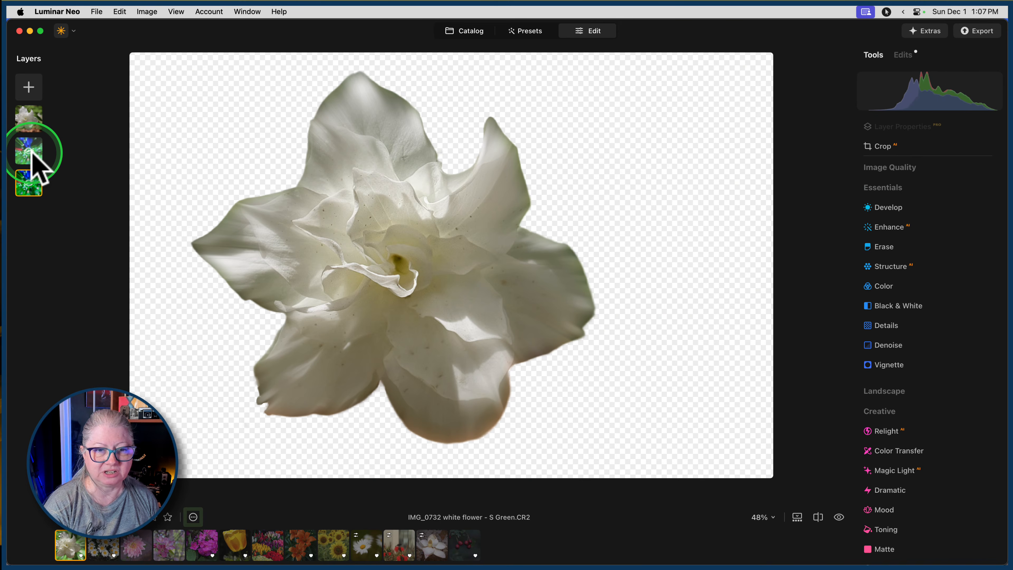
Add the peeling Moroccan wall texture from My Images as a new layer and place it directly beneath the white flower layer.
click(29, 87)
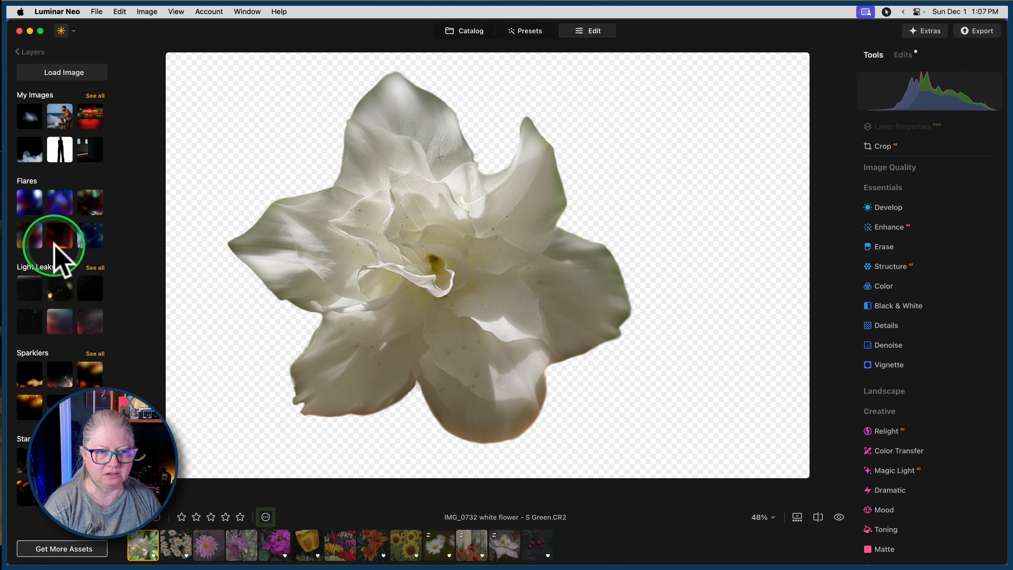
click(95, 95)
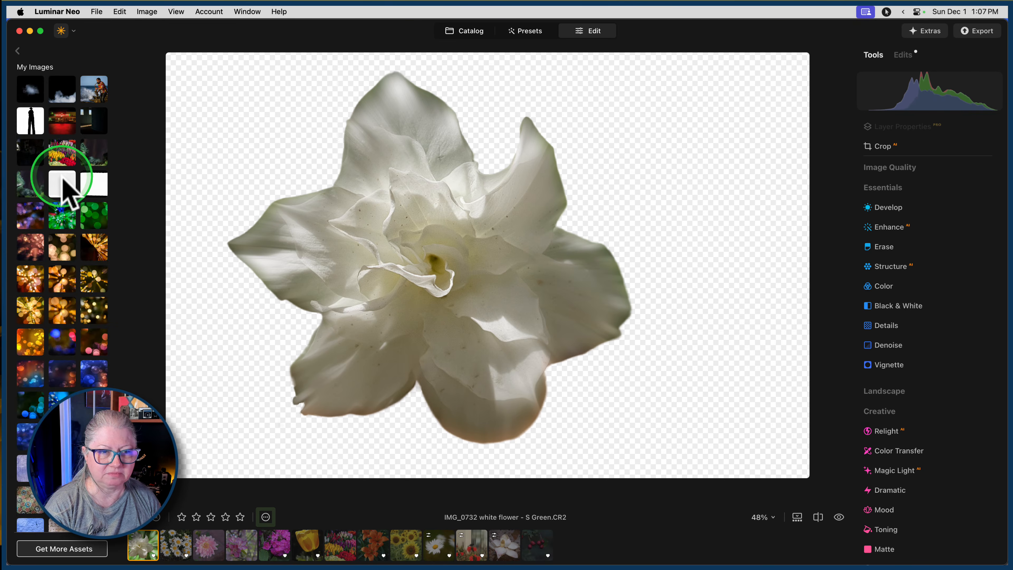
scroll(63, 179, down, 10)
scroll(63, 190, down, 2)
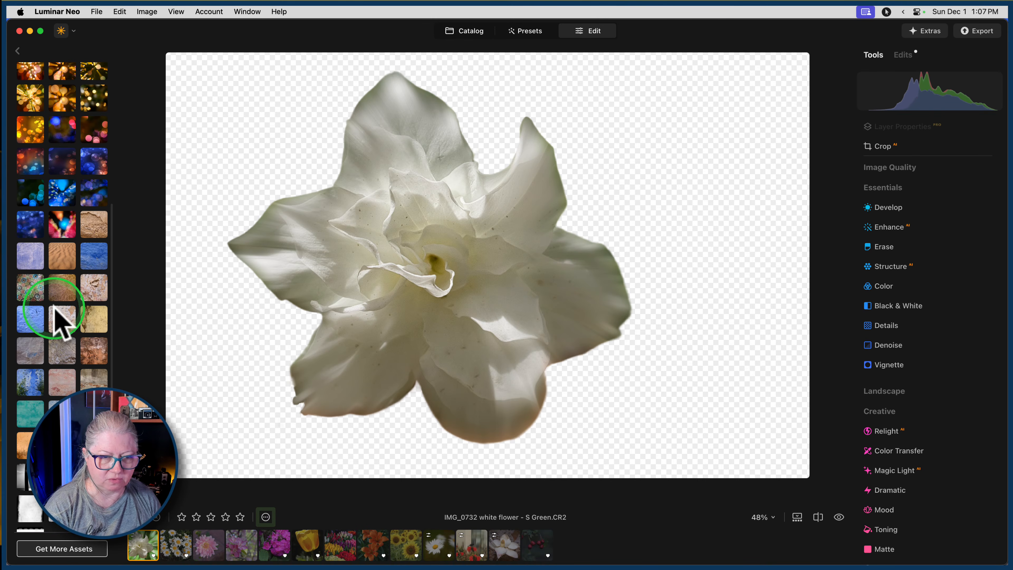
click(63, 328)
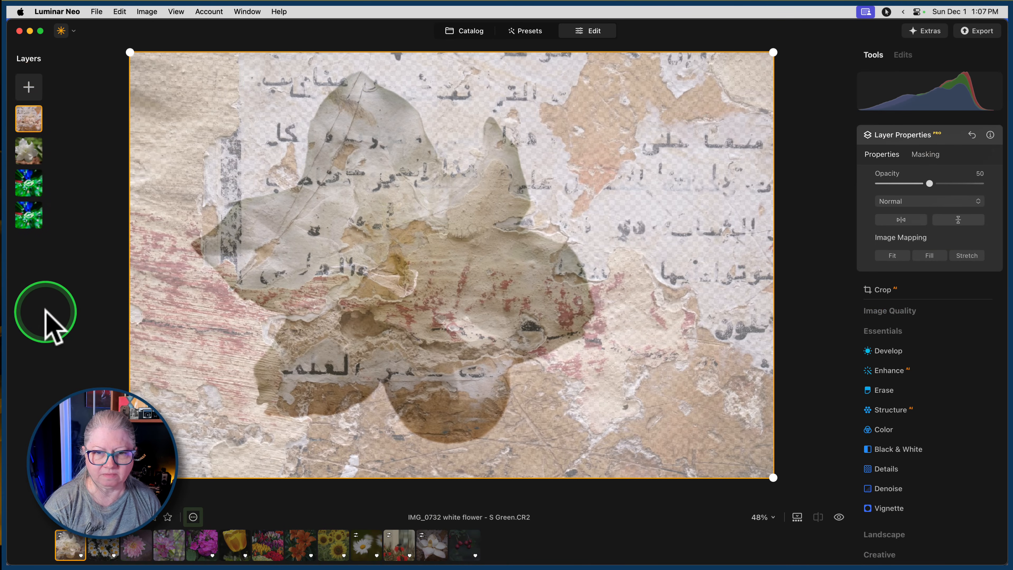
drag(29, 120, 27, 154)
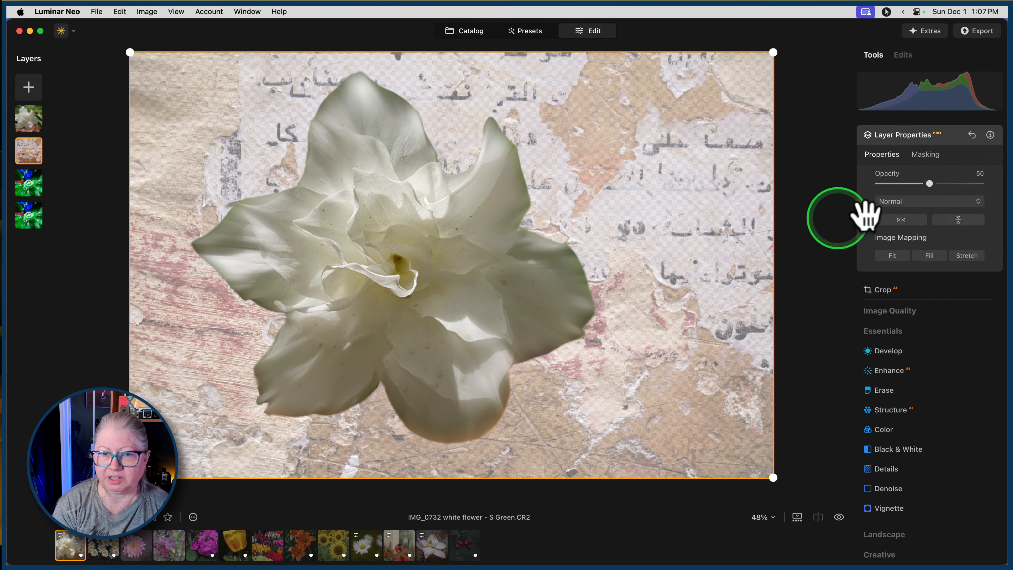
Set the wall texture layer's opacity to 100.
click(930, 183)
drag(930, 183, 989, 188)
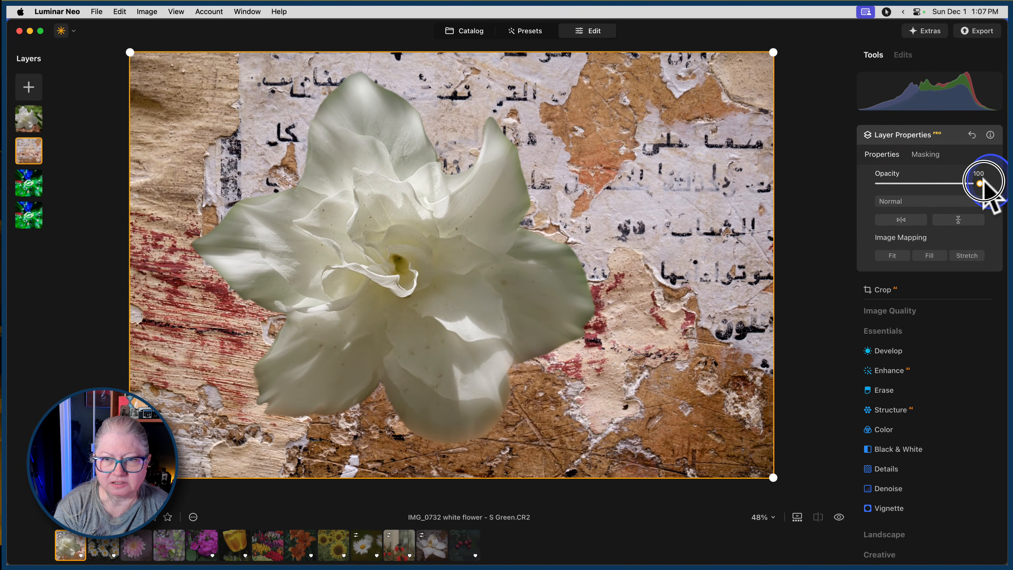
click(942, 140)
Adjust the wall texture layer with Develop: Exposure -0.76, Blacks -45, Temperature 4 and Tint -12.
click(880, 206)
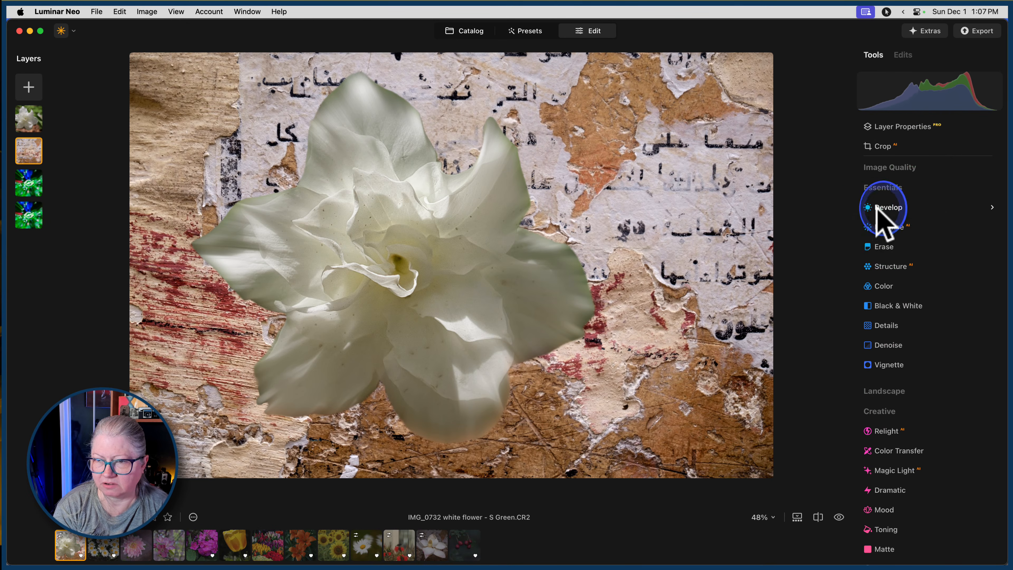
drag(930, 244, 923, 244)
drag(930, 387, 906, 389)
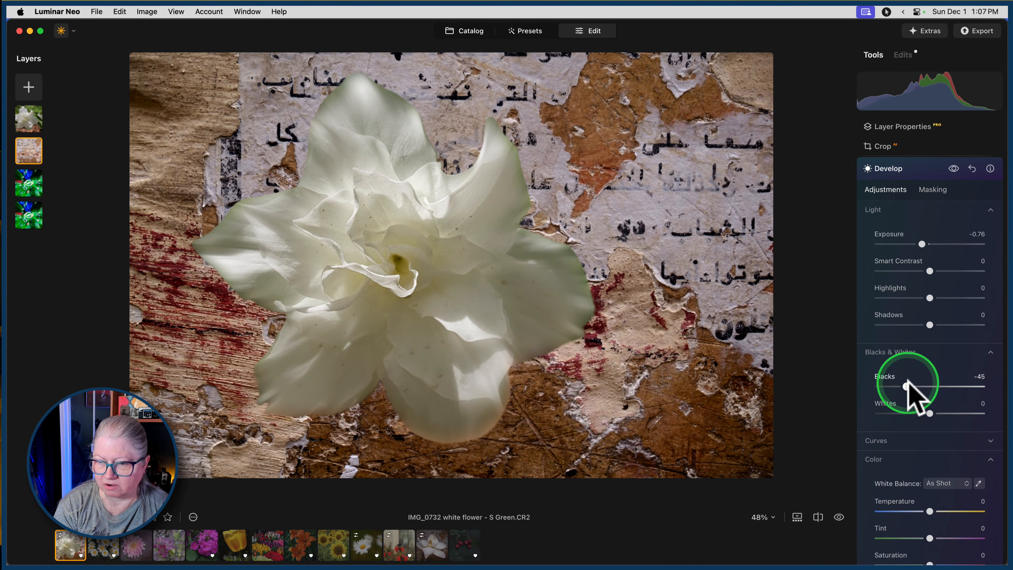
scroll(913, 439, down, 3)
drag(931, 455, 922, 481)
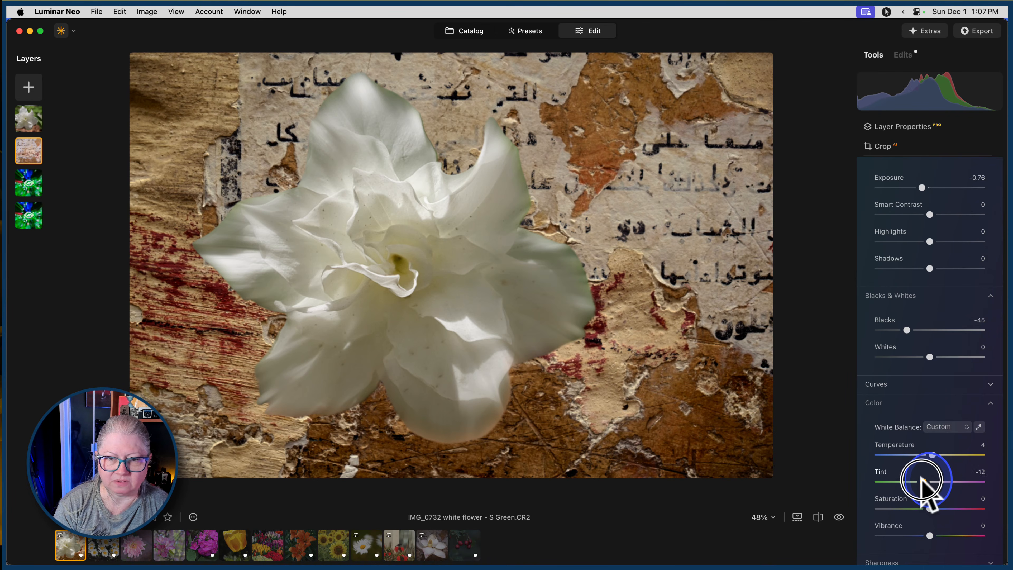
drag(922, 481, 922, 481)
scroll(917, 364, up, 3)
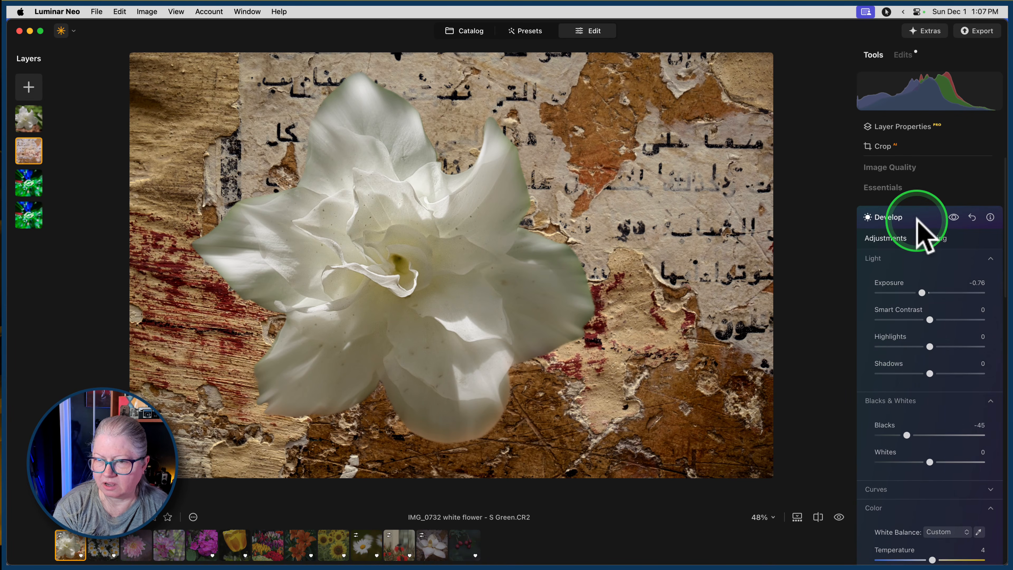
click(916, 225)
Darken the edges of the wall texture layer with a slight negative Vignette.
click(889, 365)
mouse_move(906, 402)
mouse_down()
mouse_move(932, 407)
mouse_move(900, 403)
mouse_up()
click(920, 351)
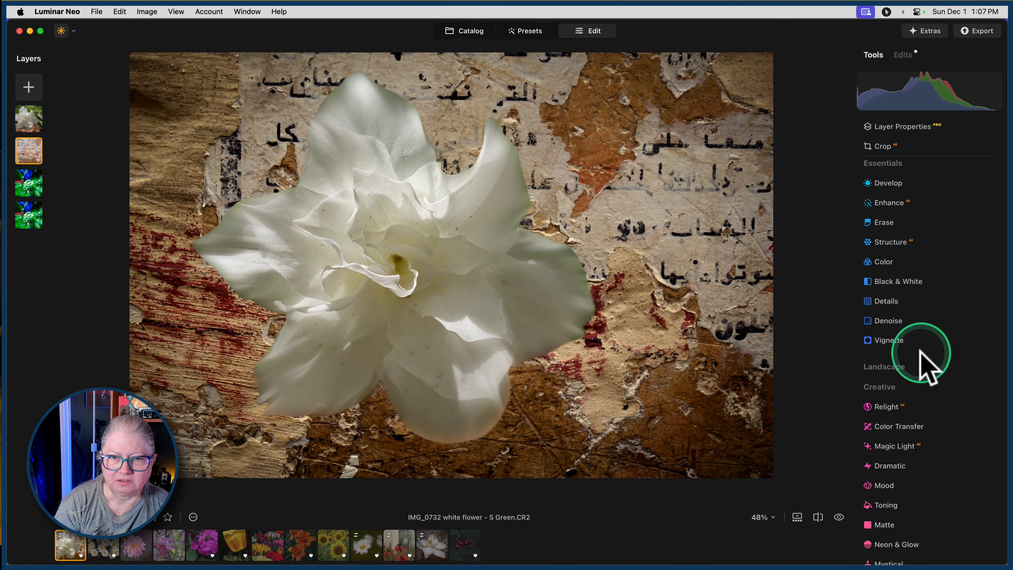
scroll(924, 357, down, 3)
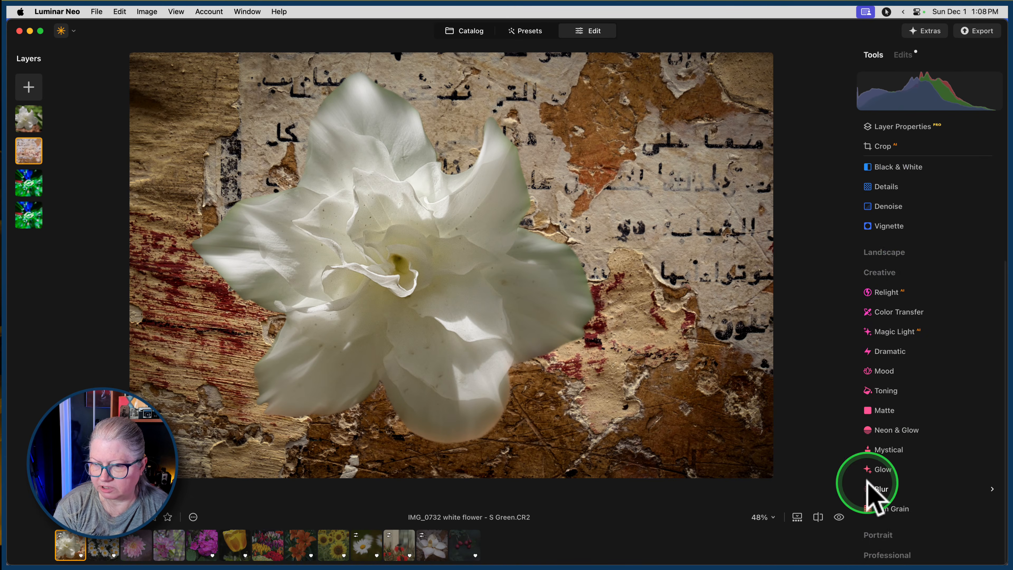
Soften the wall texture layer with a slight Gaussian Blur, Amount 3.
click(878, 485)
drag(879, 427, 885, 427)
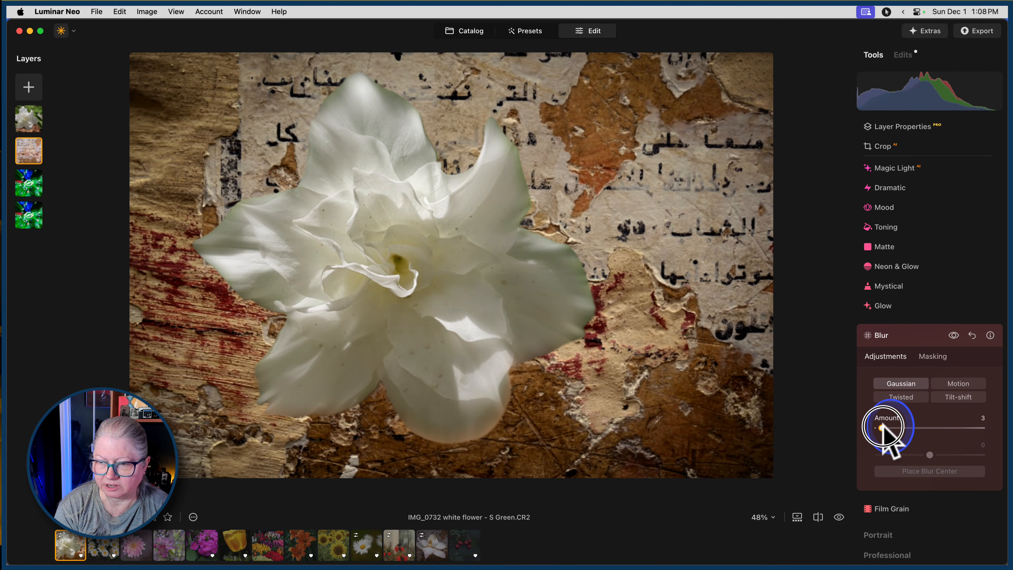
click(914, 338)
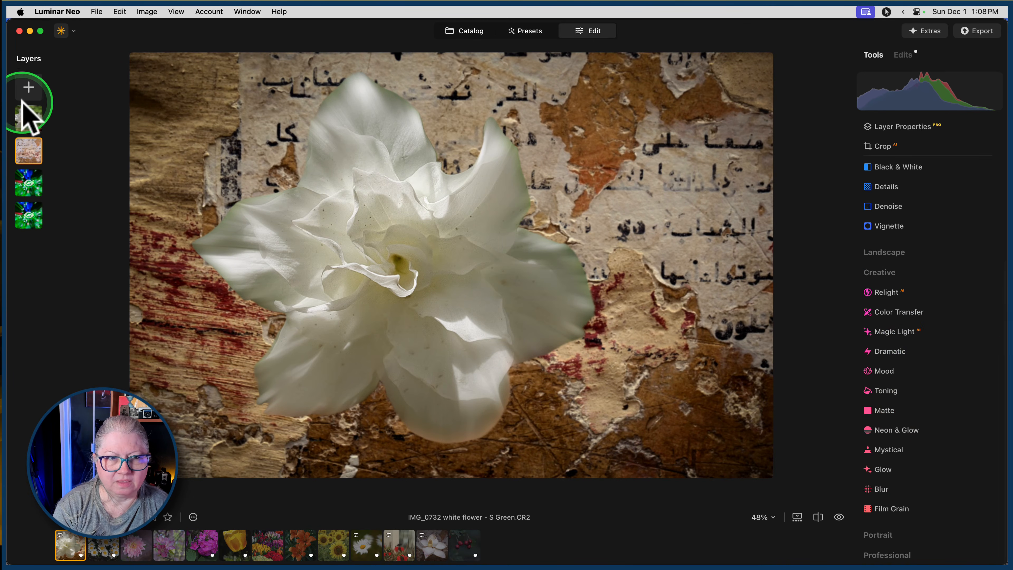
Add the pinkish peeling plaster texture from My Images as a new layer above the white flower.
click(28, 87)
click(94, 96)
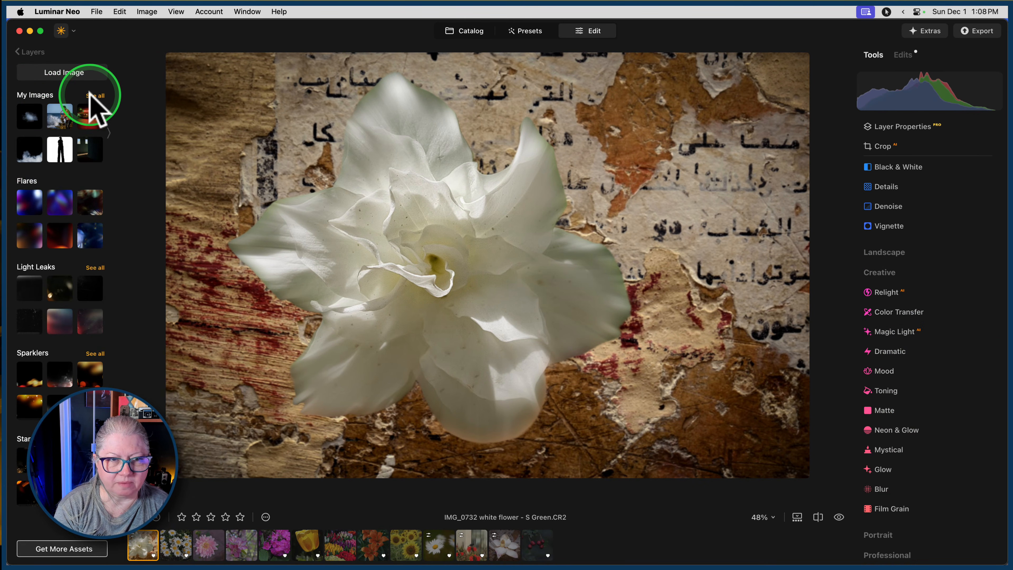
scroll(44, 403, down, 2)
scroll(46, 408, down, 5)
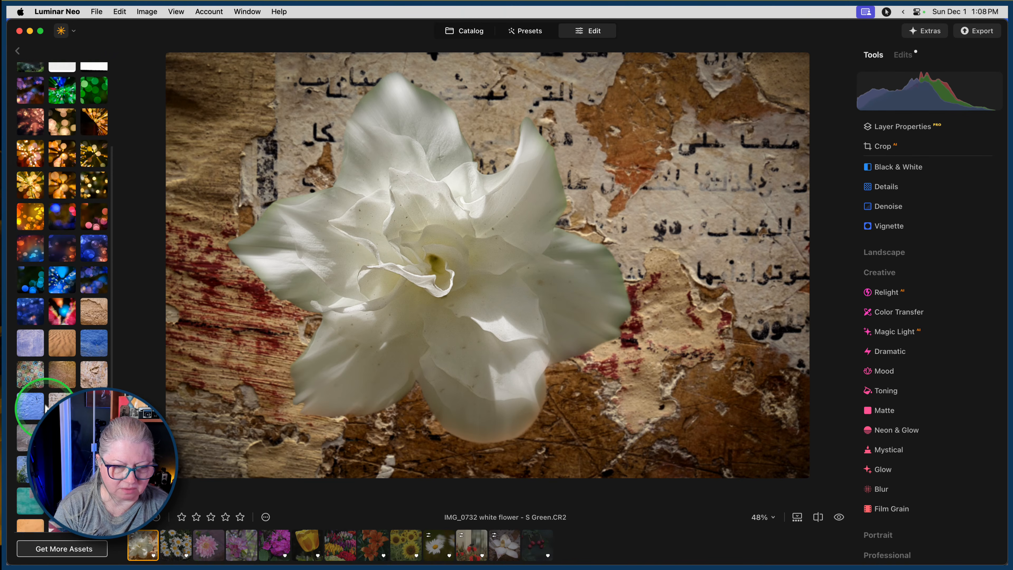
click(60, 383)
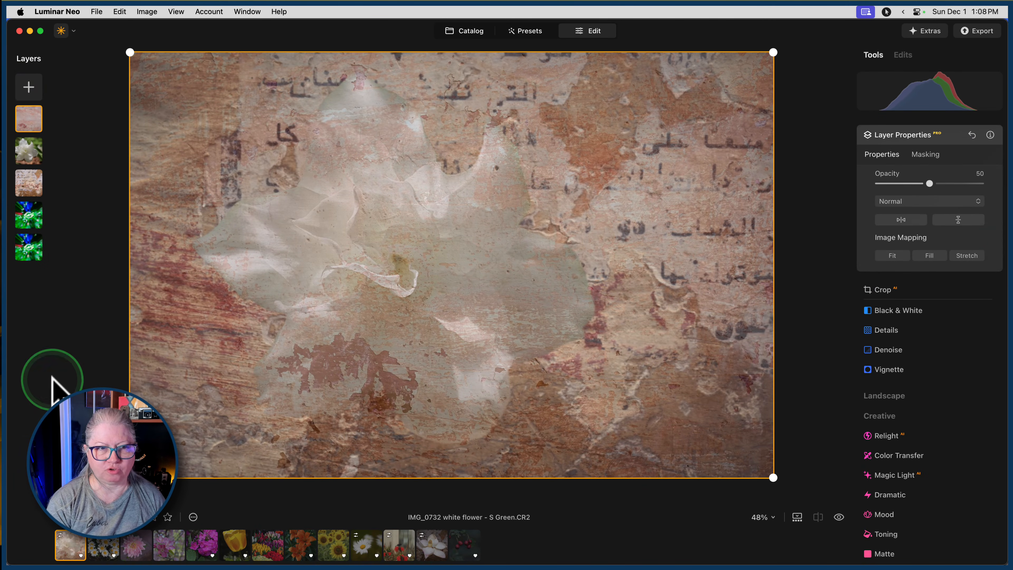
Try the pinkish texture layer in Overlay blending at 100 opacity and in Color Burn at 93.
click(917, 200)
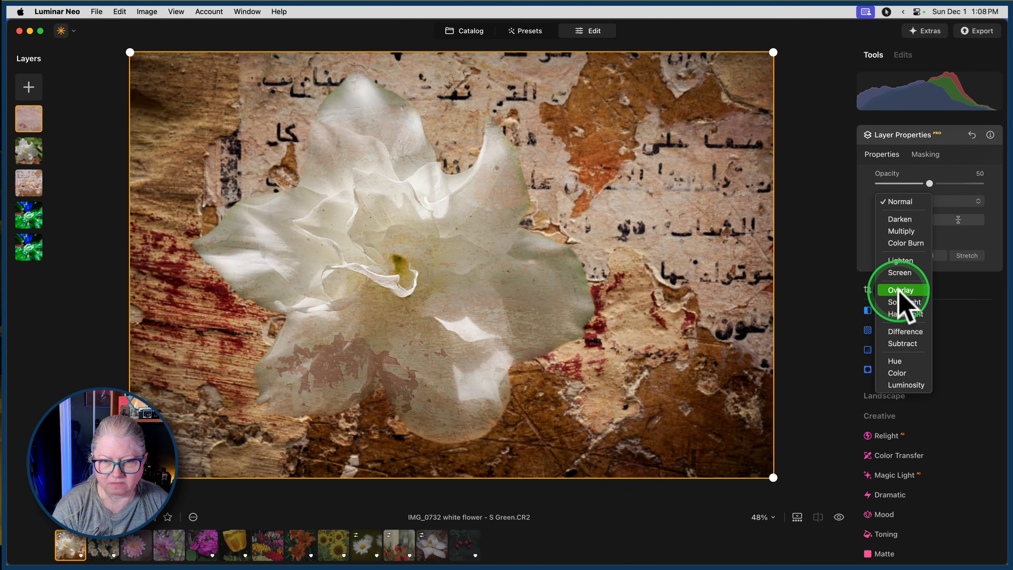
click(901, 290)
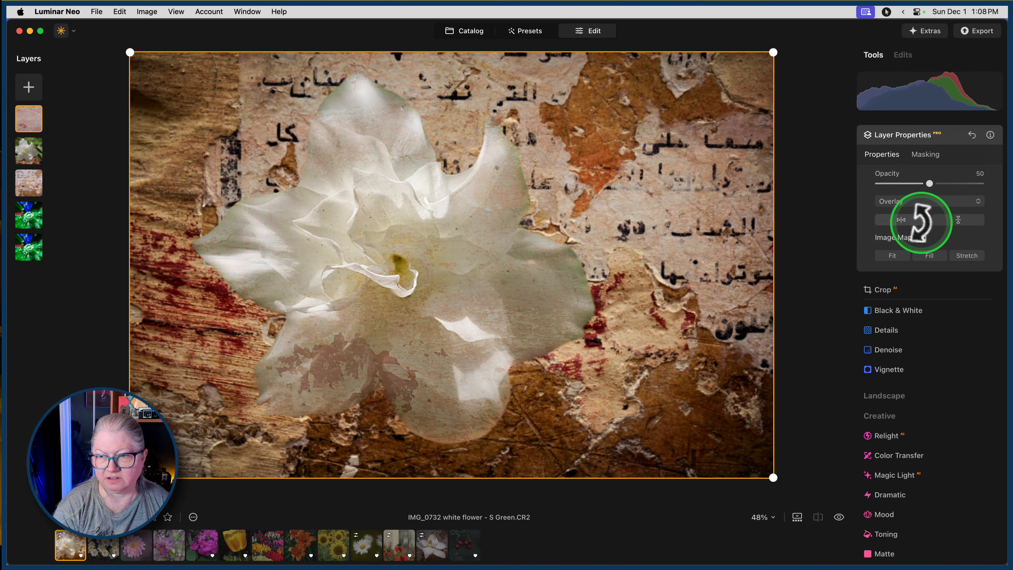
drag(930, 183, 1001, 185)
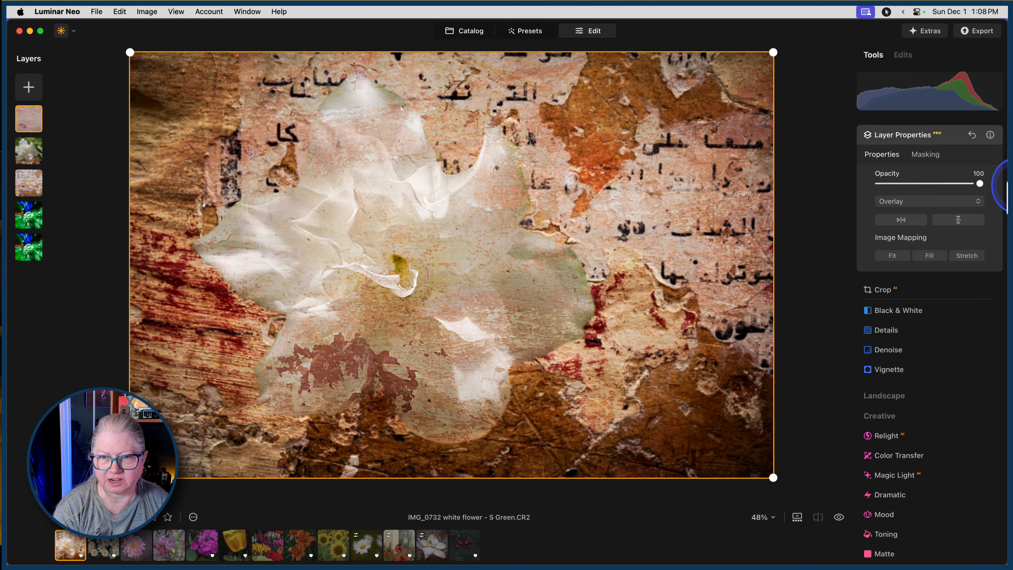
click(890, 202)
click(896, 185)
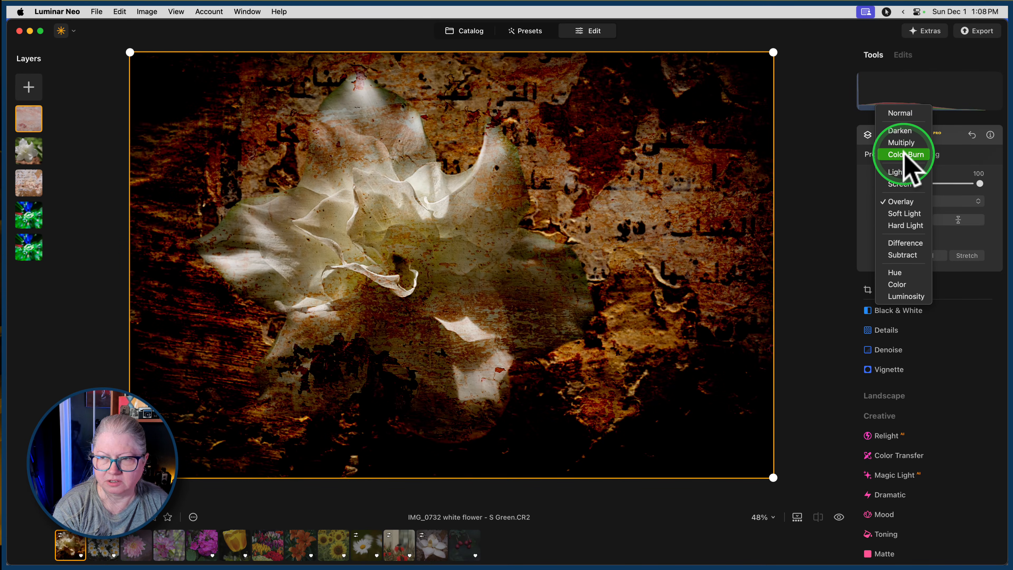
click(905, 155)
mouse_move(979, 183)
mouse_down()
mouse_move(902, 185)
mouse_move(973, 183)
mouse_up()
Set the pinkish texture layer's blend mode to Hard Light and its opacity to 35.
click(914, 201)
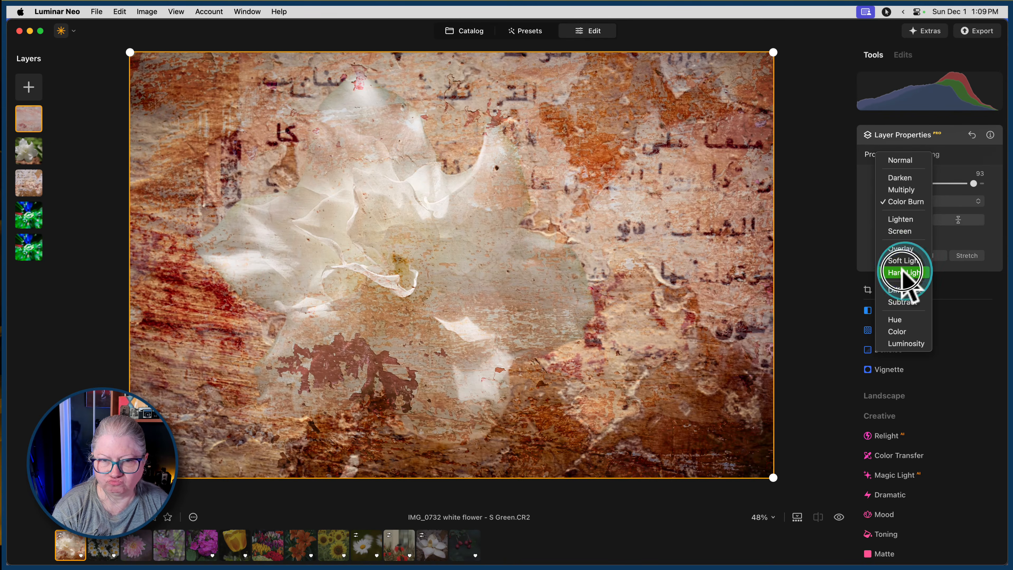
click(905, 273)
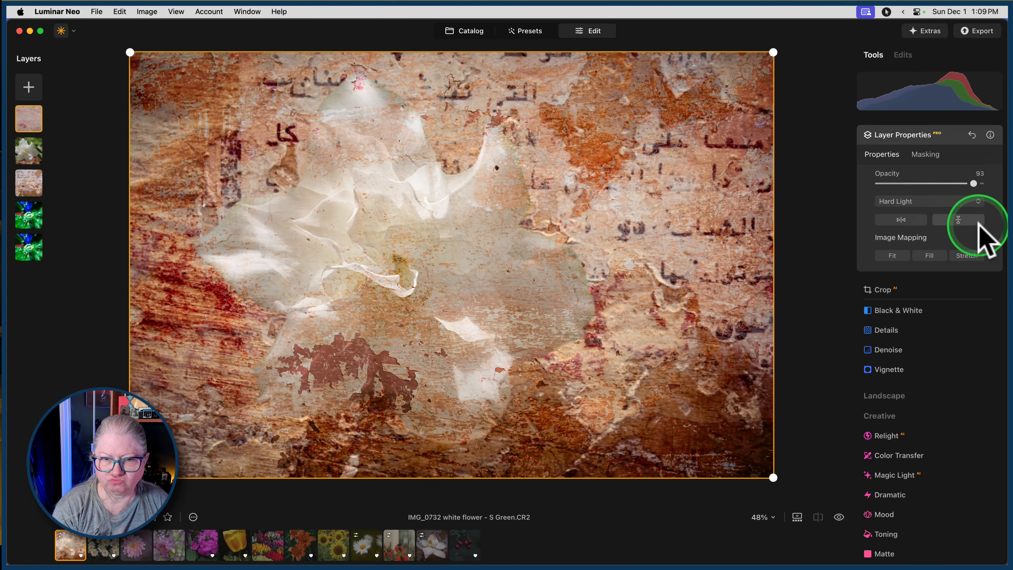
drag(974, 184, 914, 181)
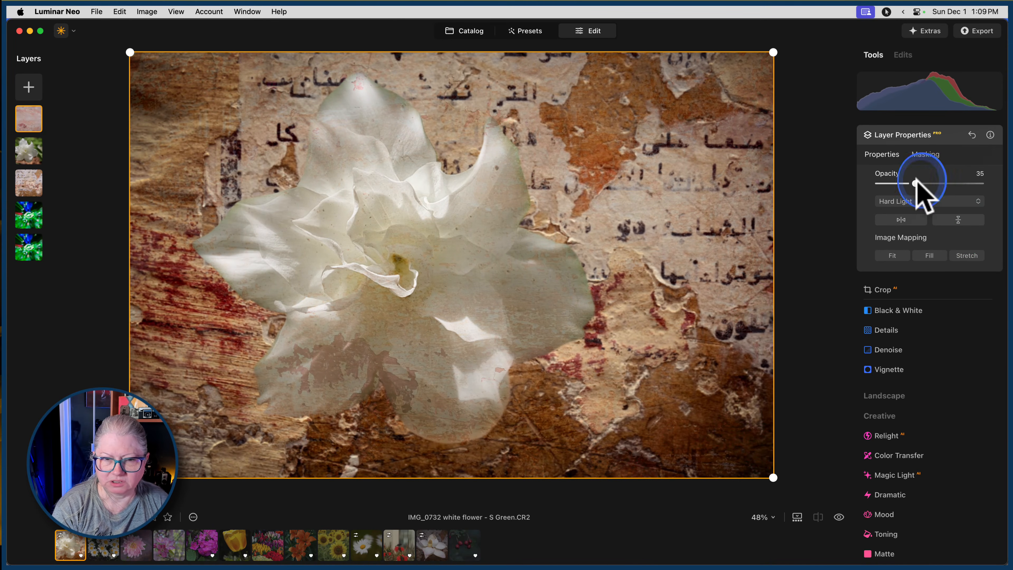
Try masking the pinkish texture layer with a radial gradient centred on the flower and sized to cover its petals.
click(920, 157)
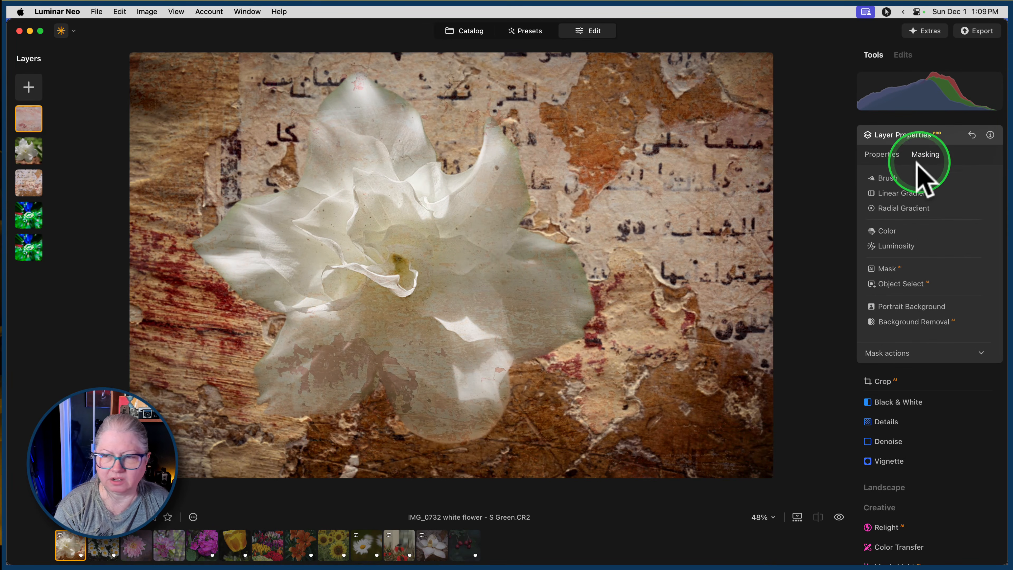
click(894, 208)
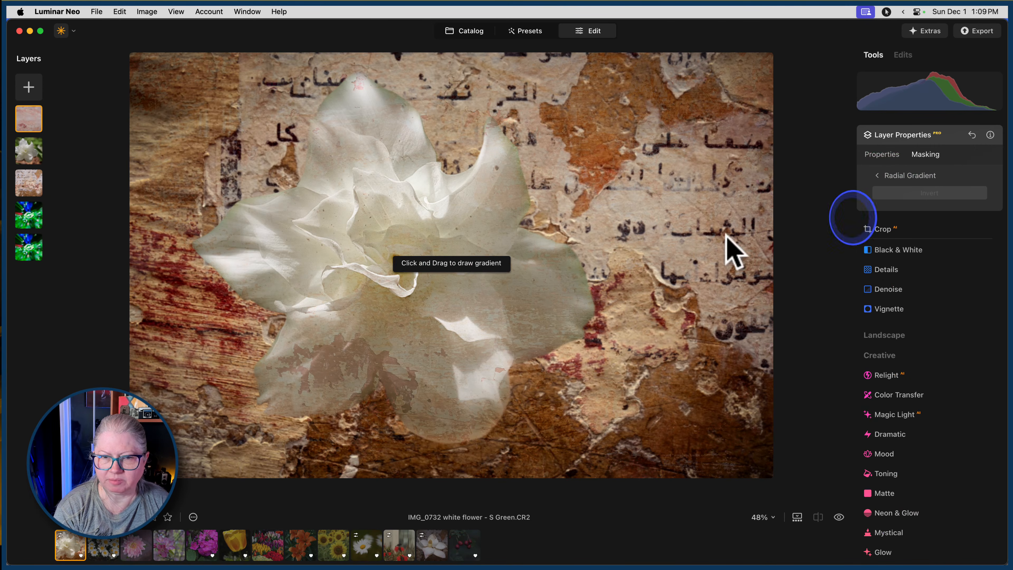
drag(401, 261, 489, 310)
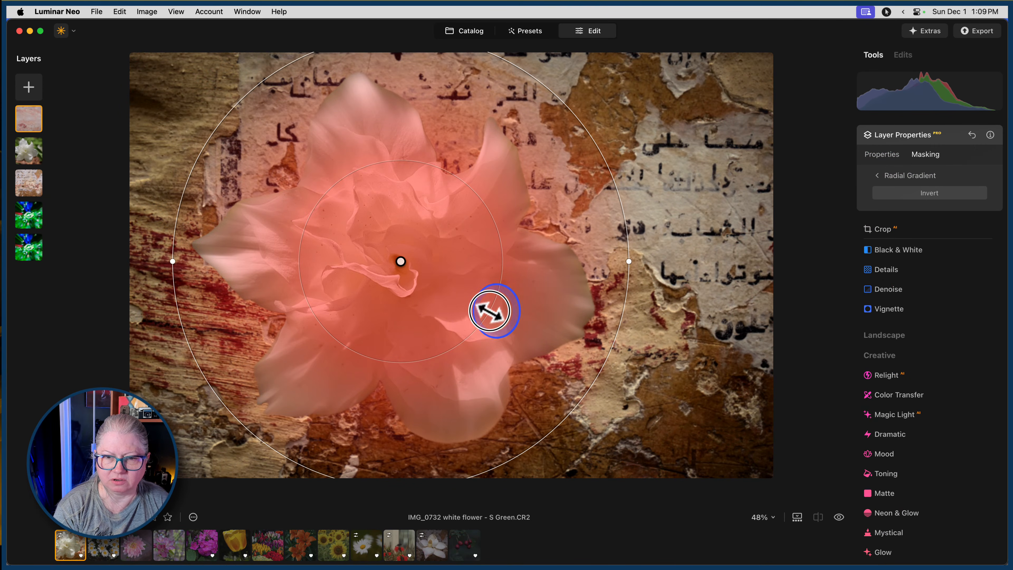
drag(631, 230, 579, 231)
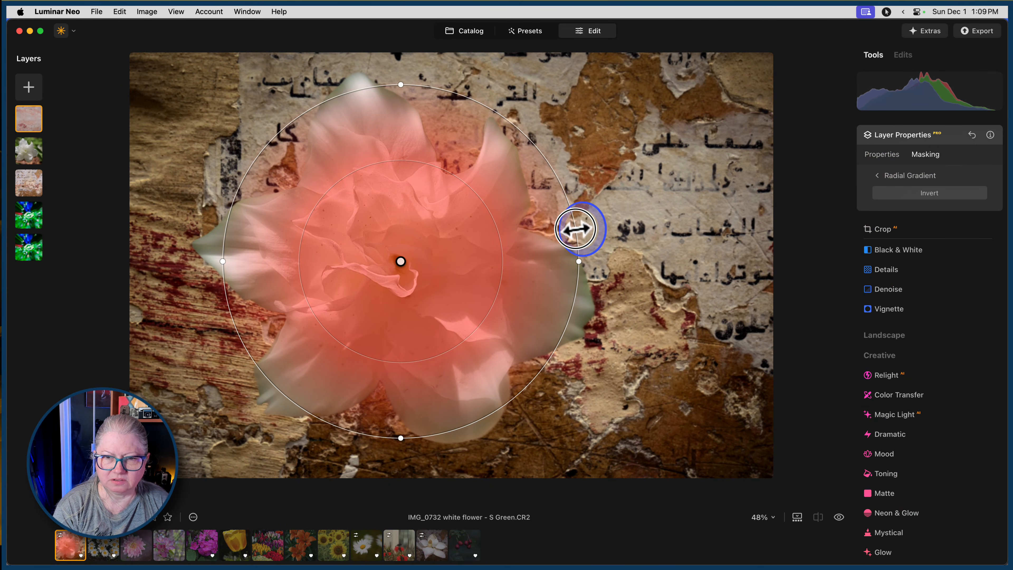
drag(401, 261, 405, 281)
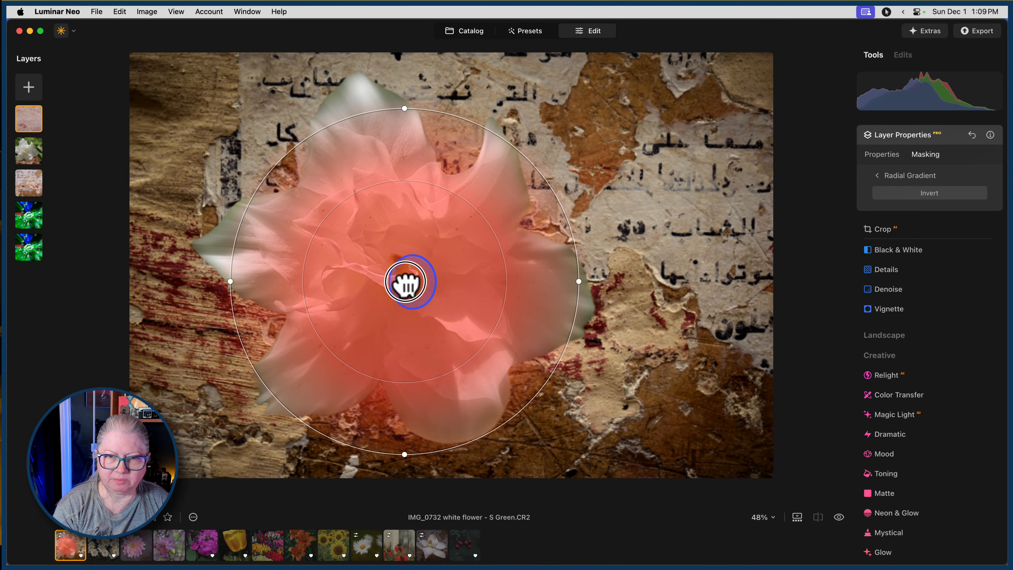
drag(489, 226, 513, 221)
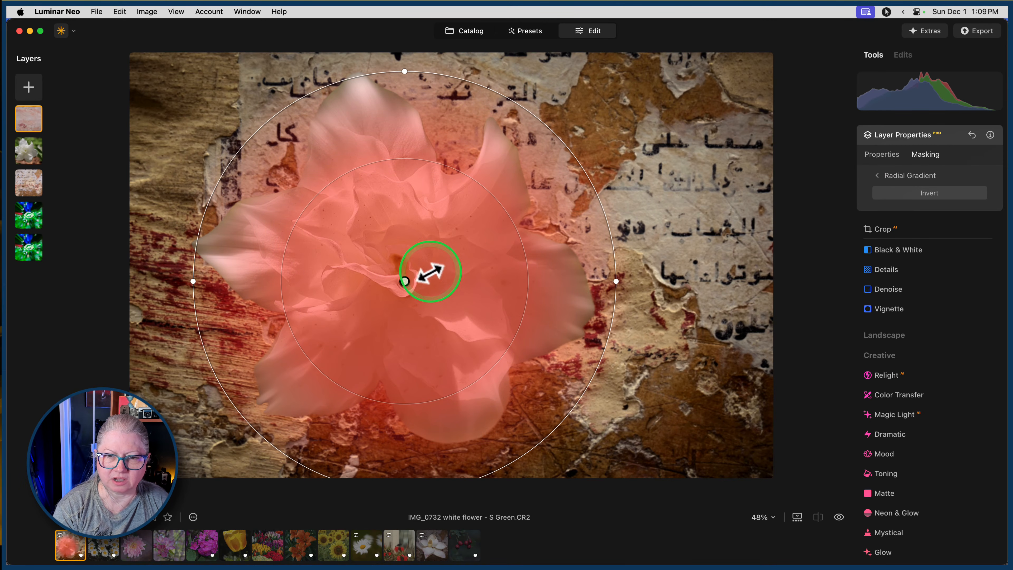
drag(403, 283, 400, 268)
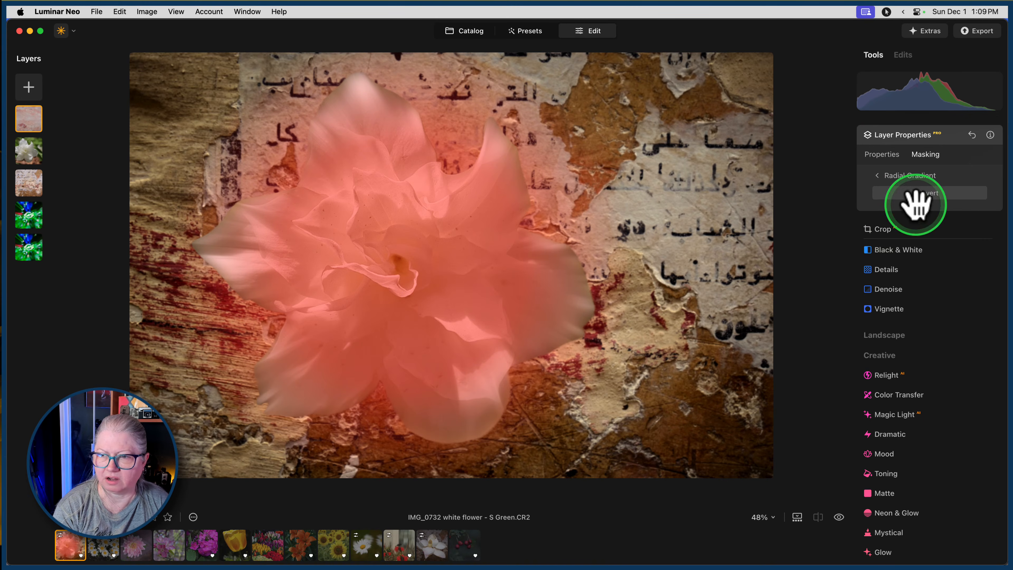
click(900, 176)
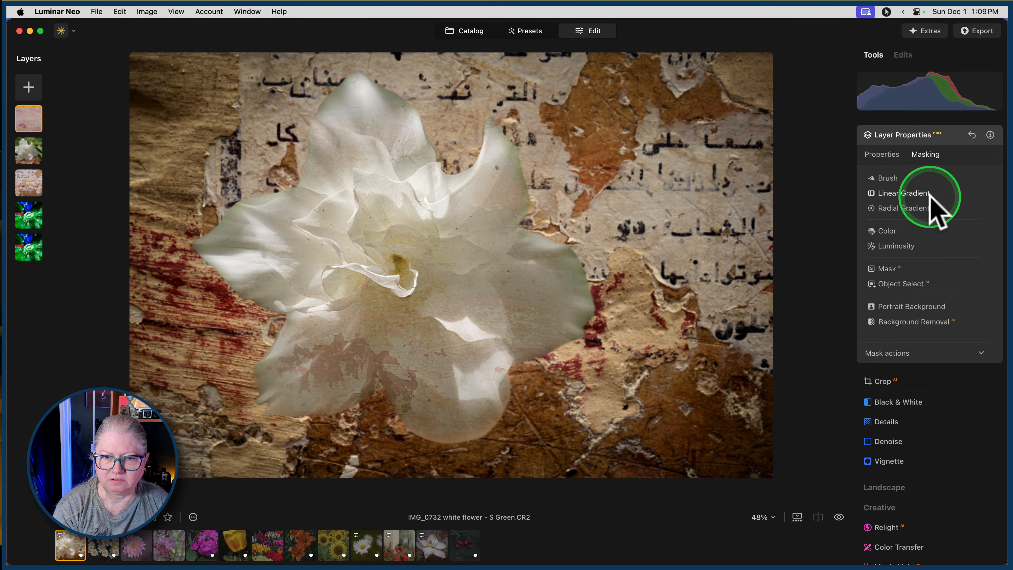
Raise the pinkish texture layer's opacity to 42.
click(883, 155)
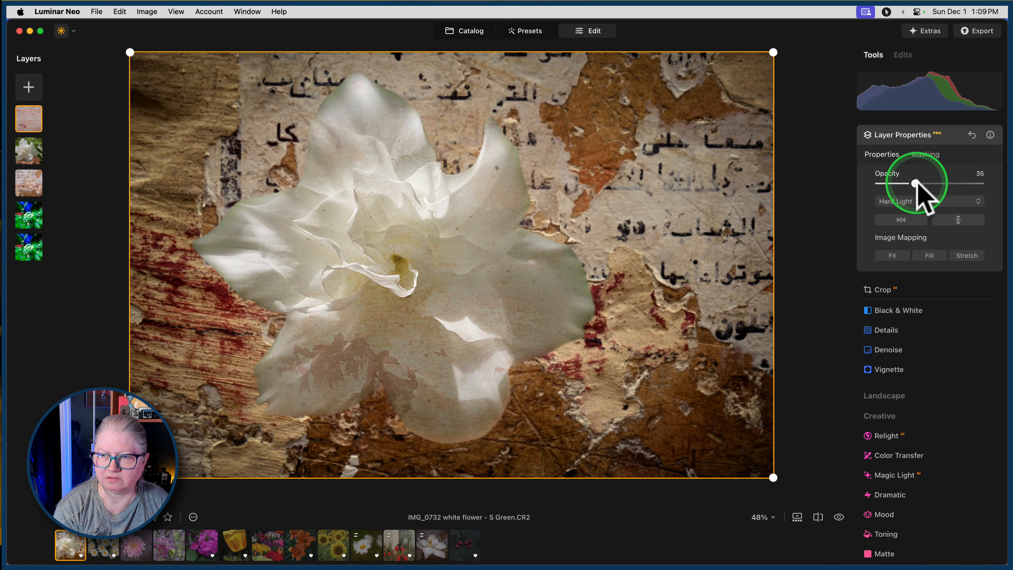
mouse_move(915, 183)
mouse_down()
mouse_move(875, 182)
mouse_move(974, 183)
mouse_move(901, 182)
mouse_move(923, 183)
mouse_up()
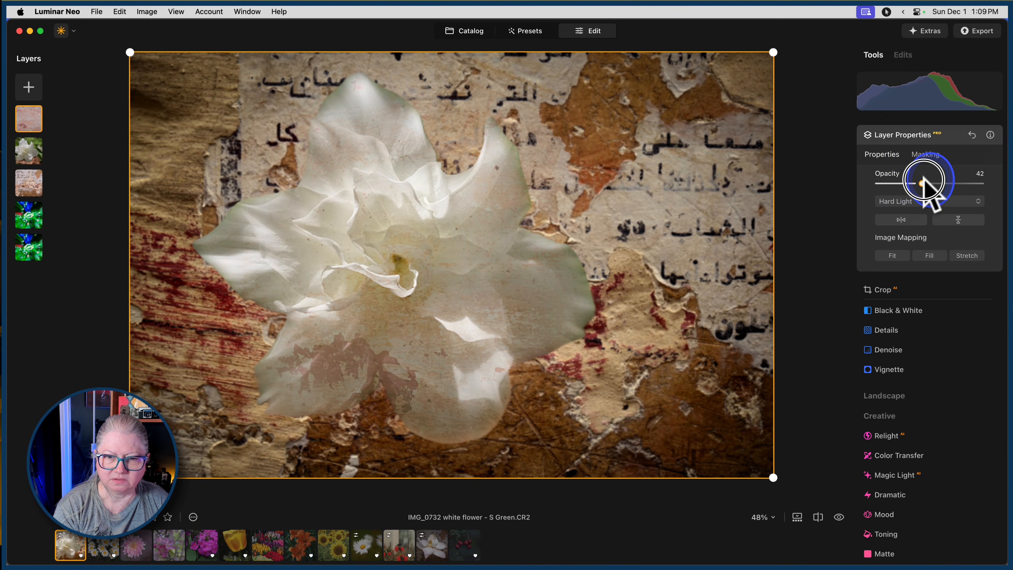
click(950, 135)
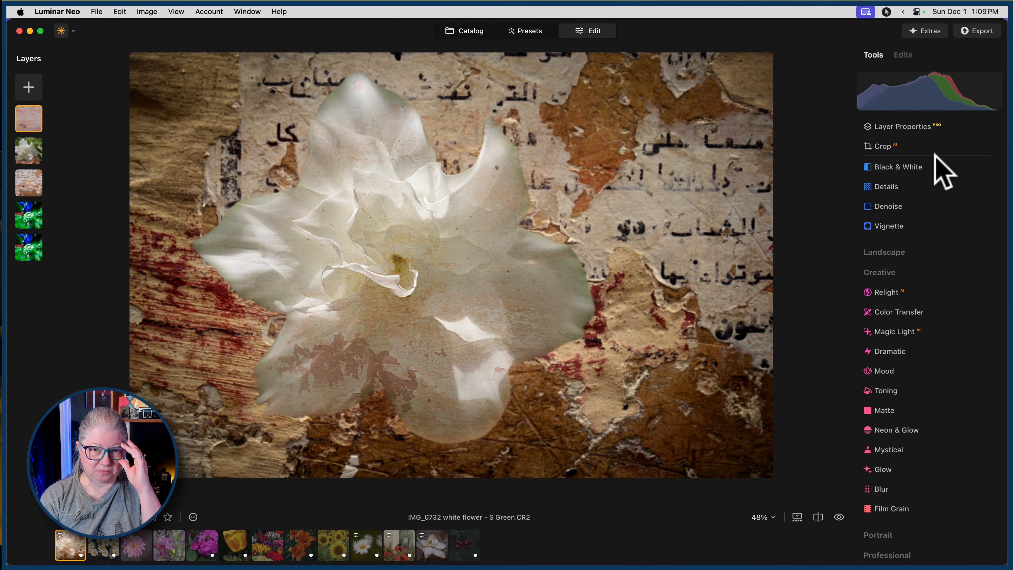
Reduce the Twisted Blur amount in the white flower layer's existing edits to the minimum.
click(904, 56)
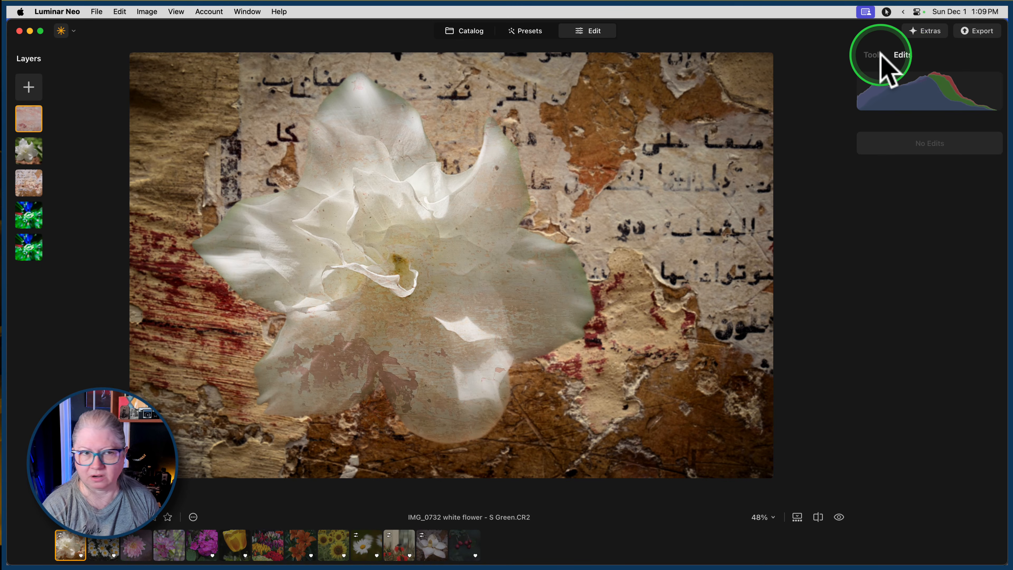
click(32, 156)
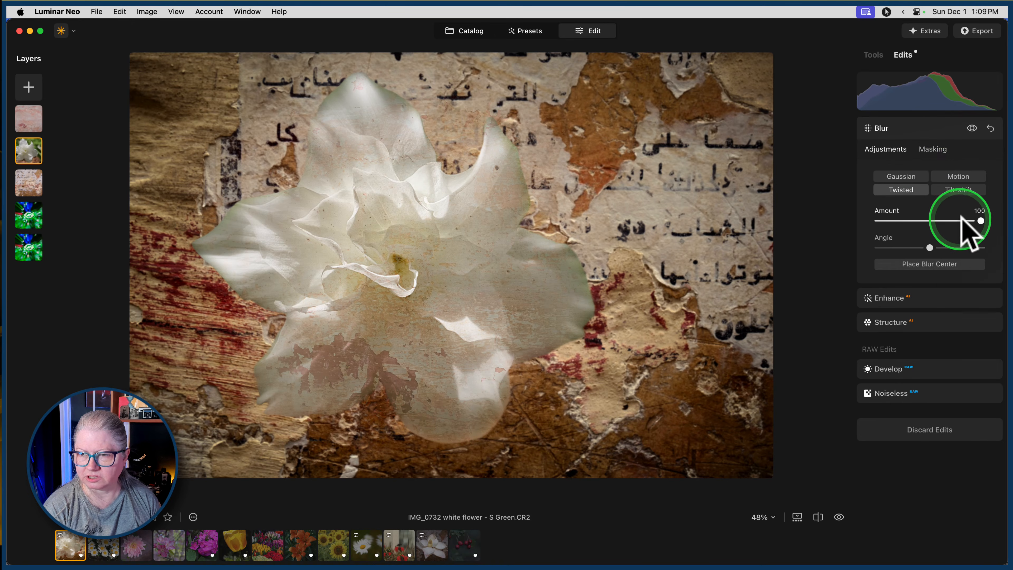
drag(981, 220, 730, 216)
click(876, 56)
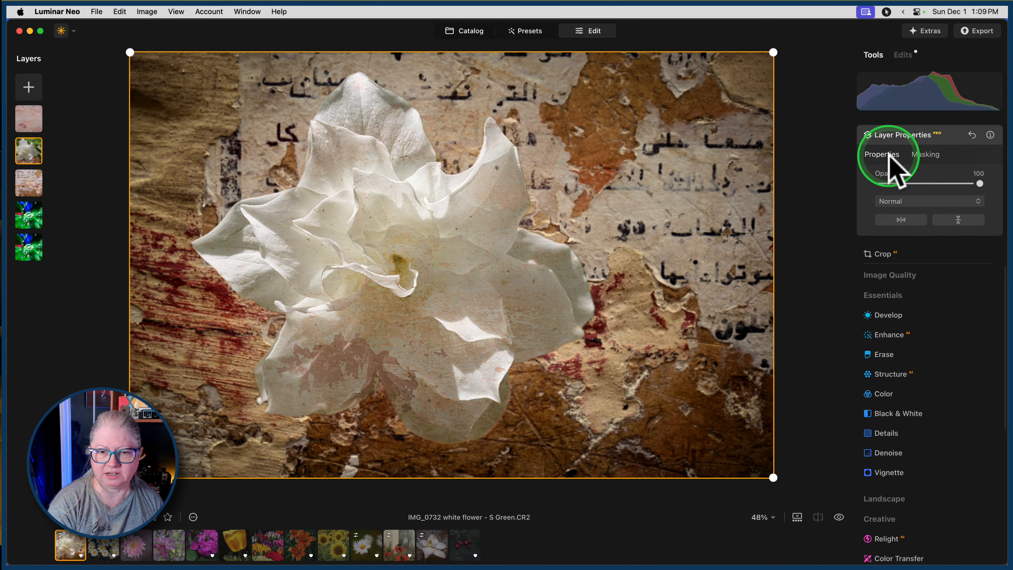
click(888, 135)
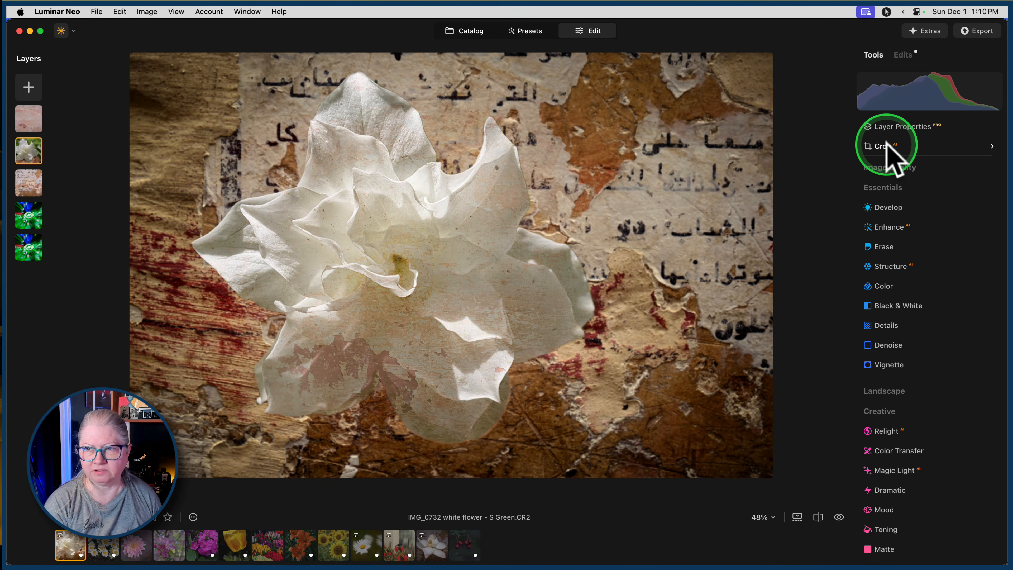
Hide the pinkish texture layer above the white flower.
click(977, 31)
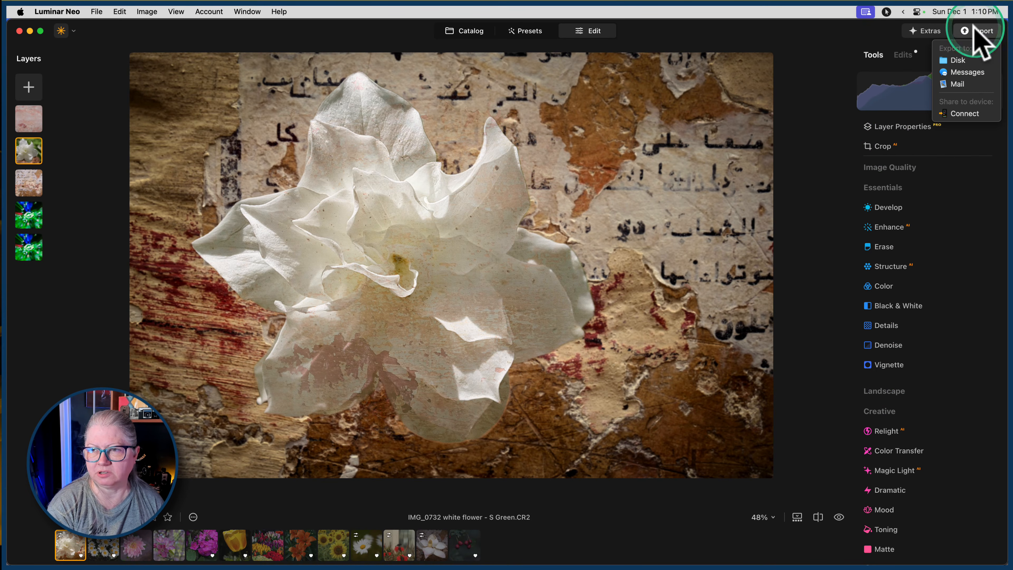
click(813, 78)
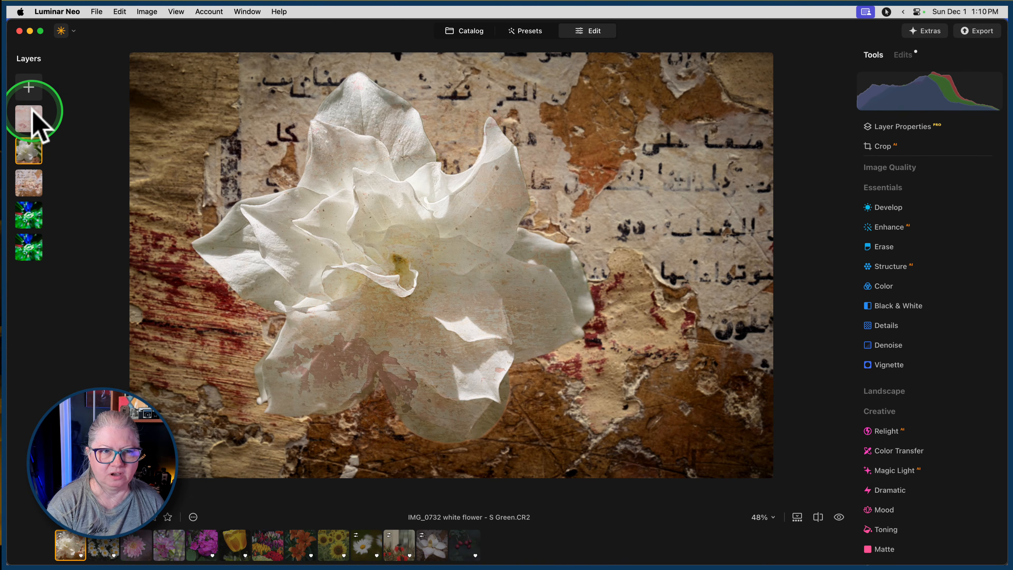
click(29, 118)
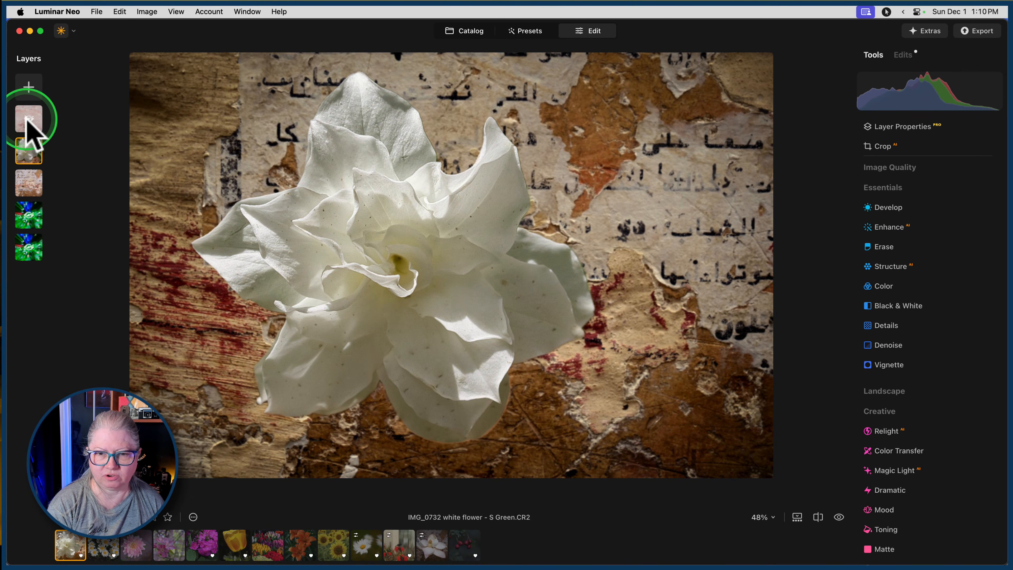
click(977, 32)
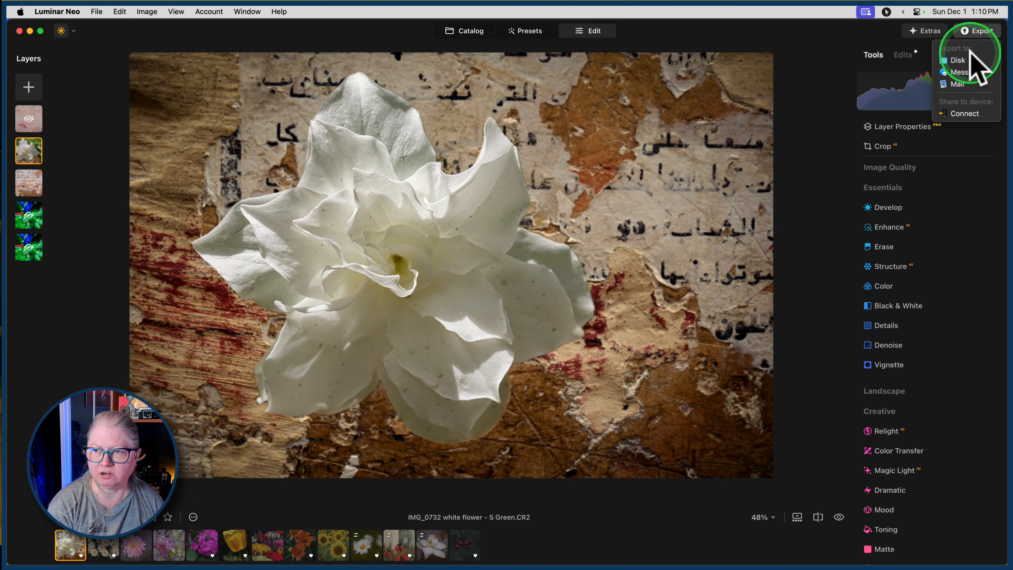
click(814, 80)
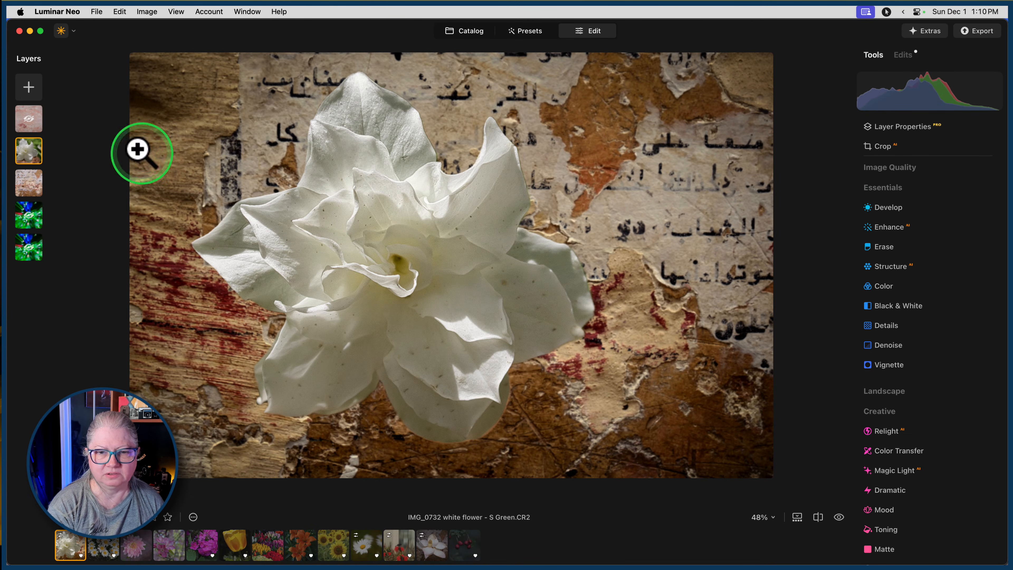
Hide the lettered wall texture layer beneath the white flower and show both green blurred background layers.
right_click(28, 212)
click(41, 215)
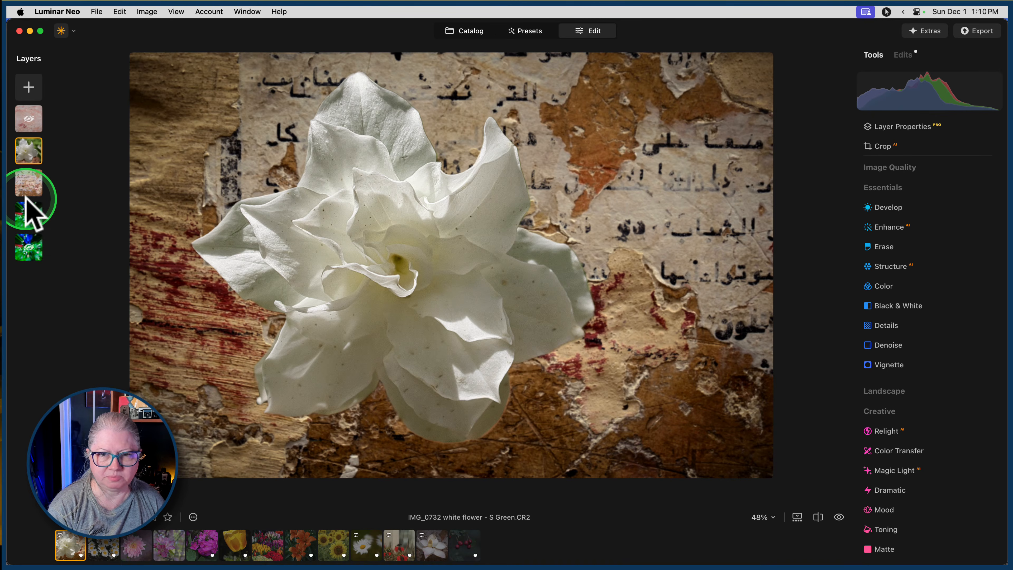
right_click(28, 185)
click(40, 187)
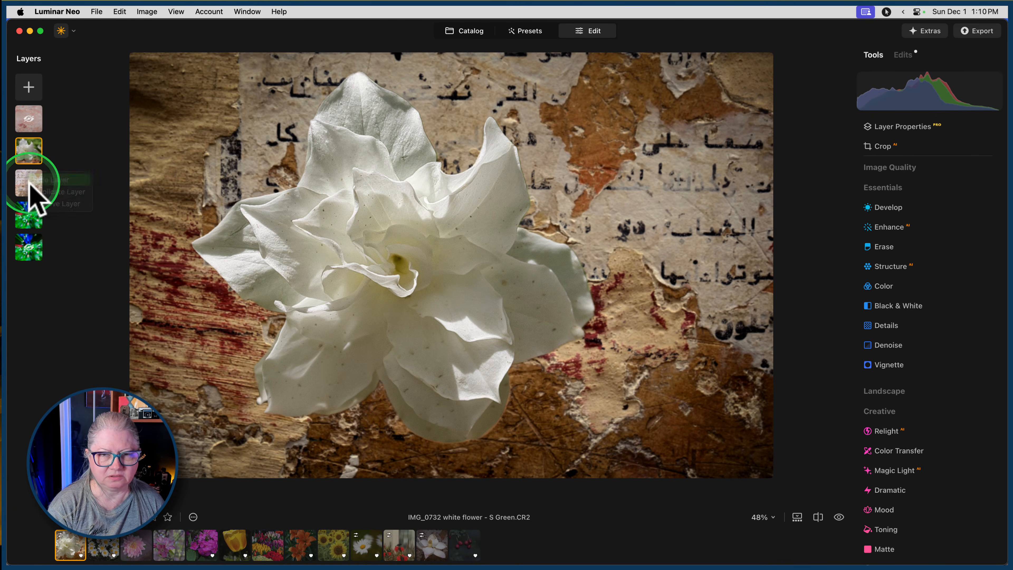
right_click(29, 245)
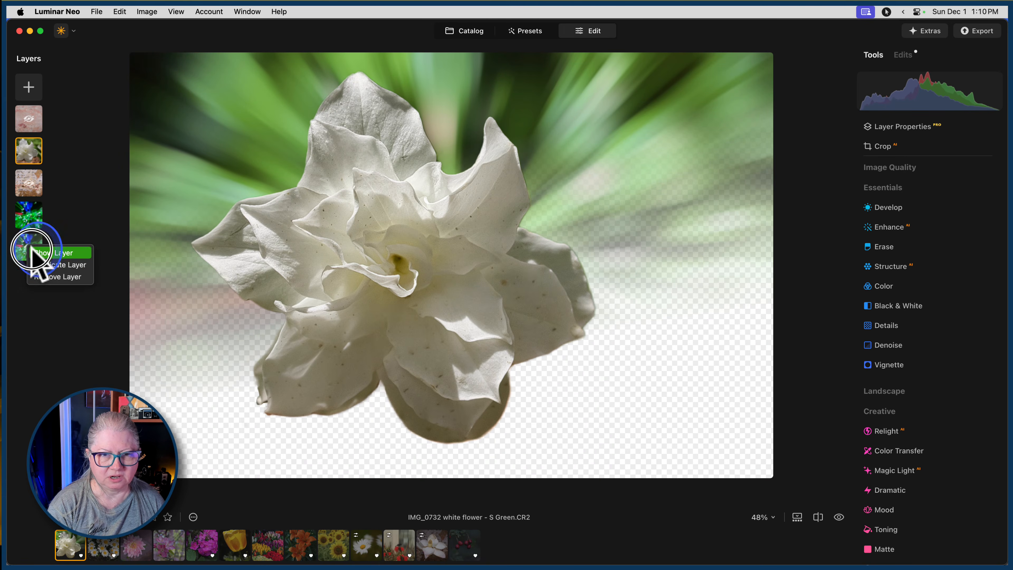
click(56, 252)
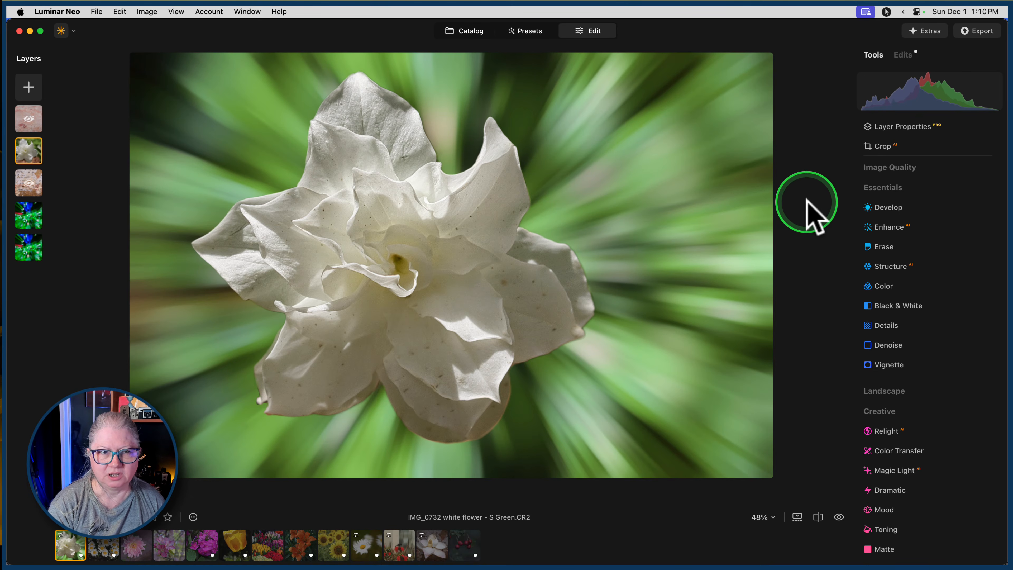
Raise the Twisted Blur amount in the white flower layer's existing edits to about 20.
click(903, 56)
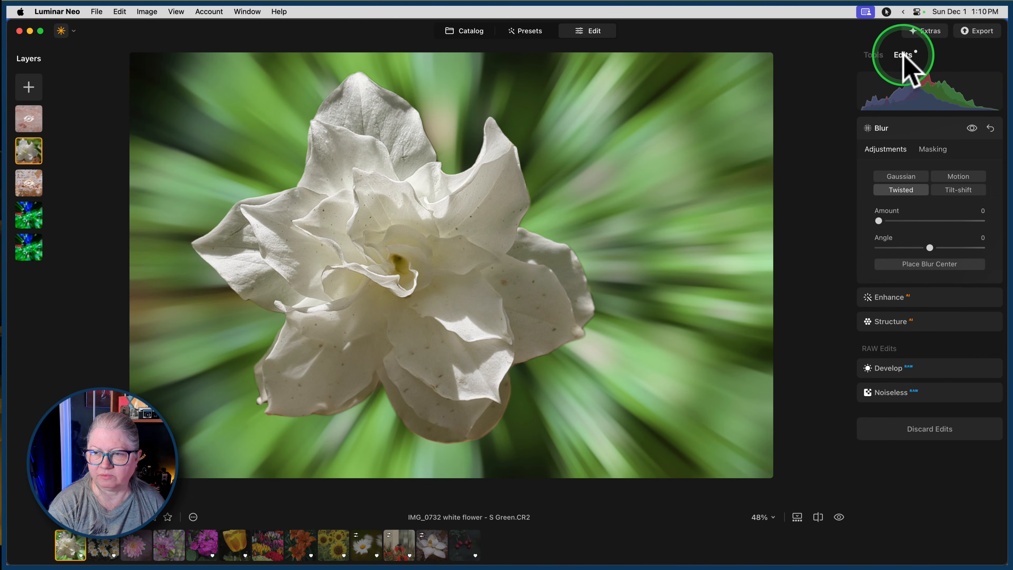
drag(879, 220, 916, 217)
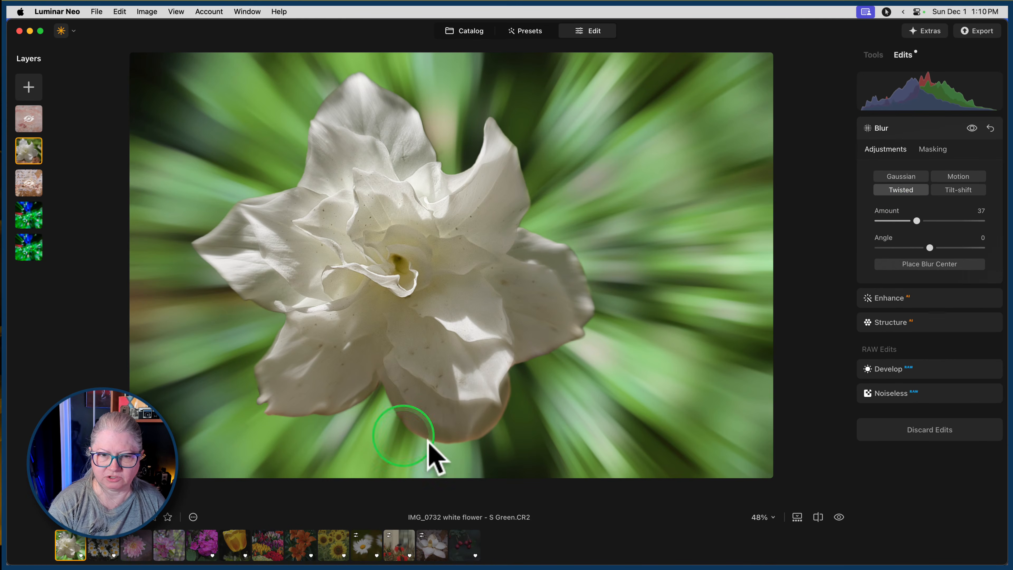
mouse_move(916, 220)
mouse_down()
mouse_move(944, 220)
mouse_move(898, 220)
mouse_up()
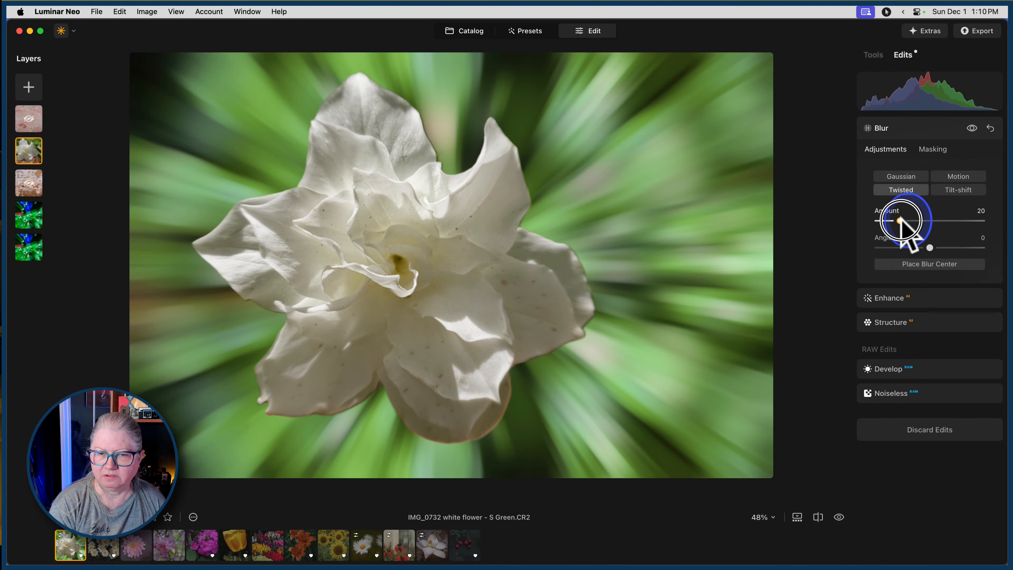
click(912, 130)
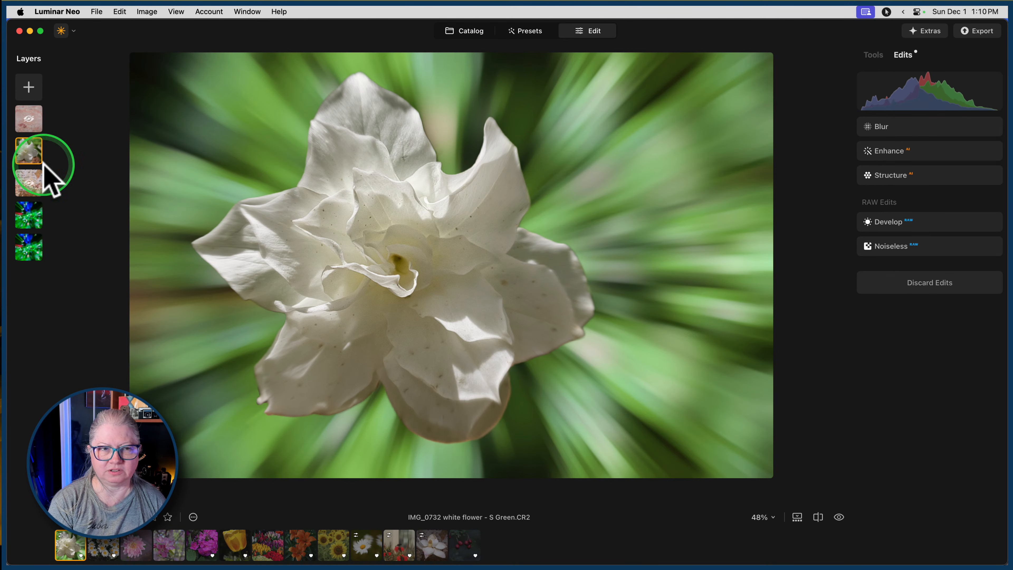
Switch to Lightroom Classic and locate the library folder that holds the single sunflower photo.
click(464, 32)
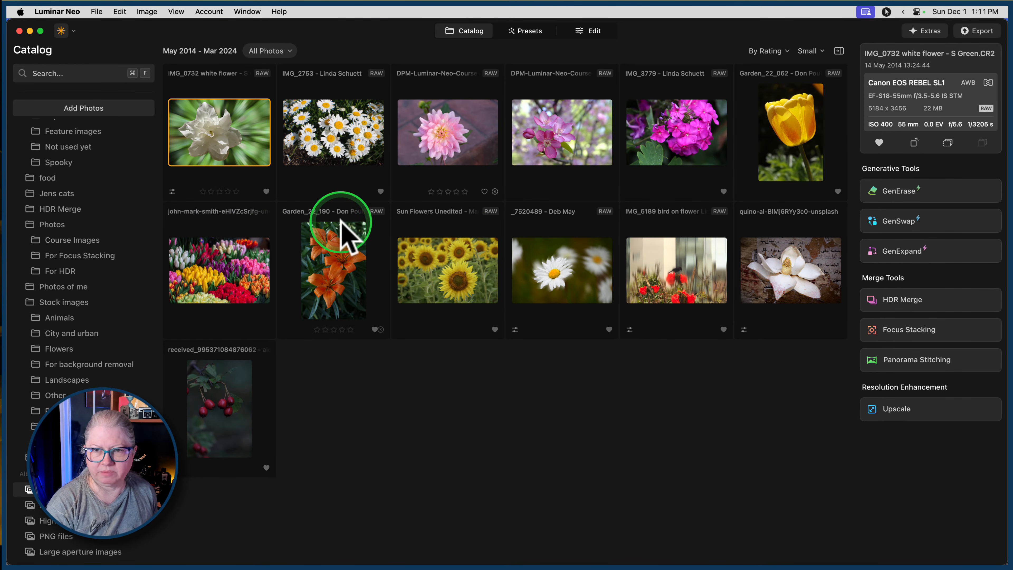
key(super+Tab)
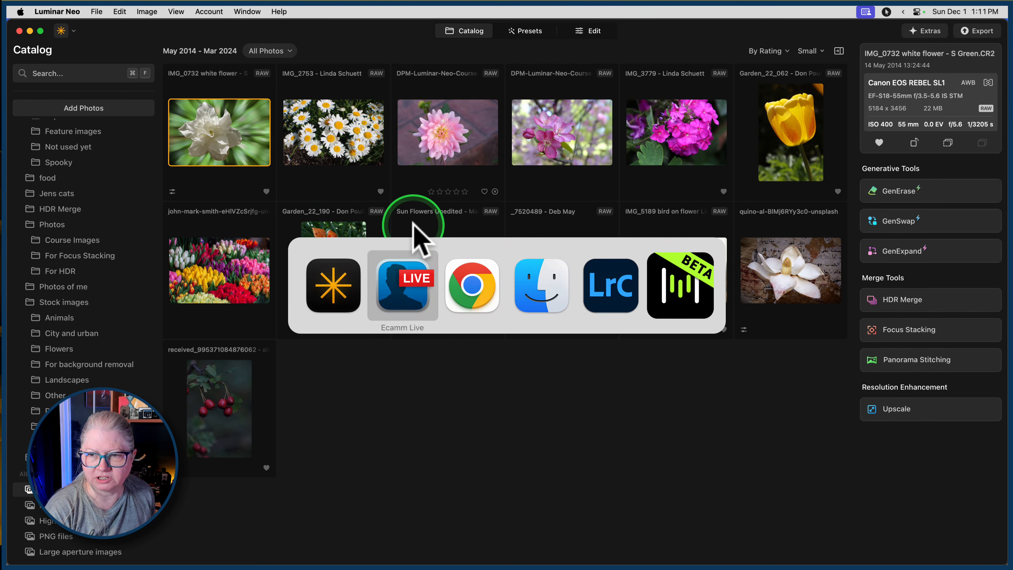
key(super+Tab)
key(super+Tab)
key(super+Tab)
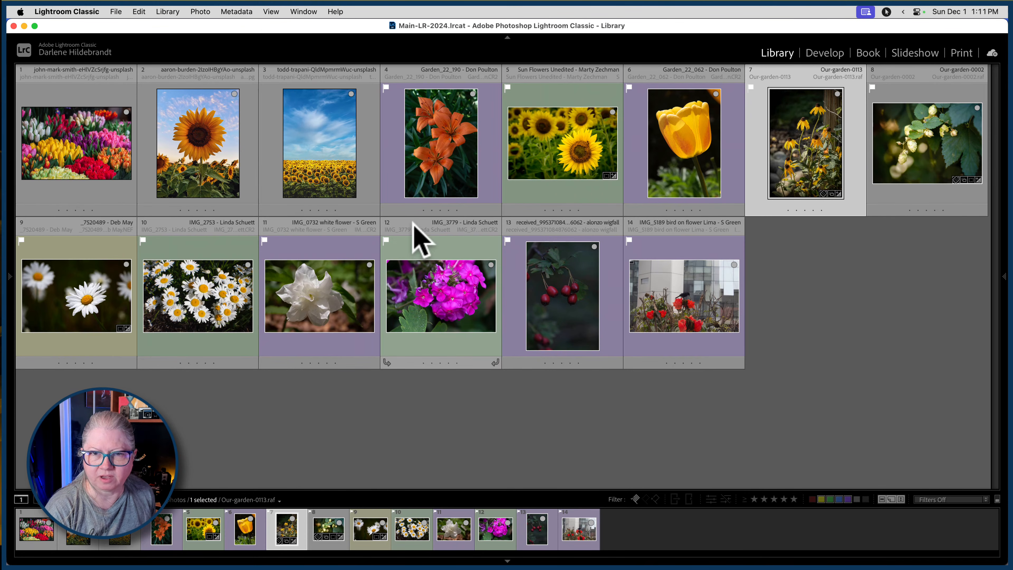
click(201, 134)
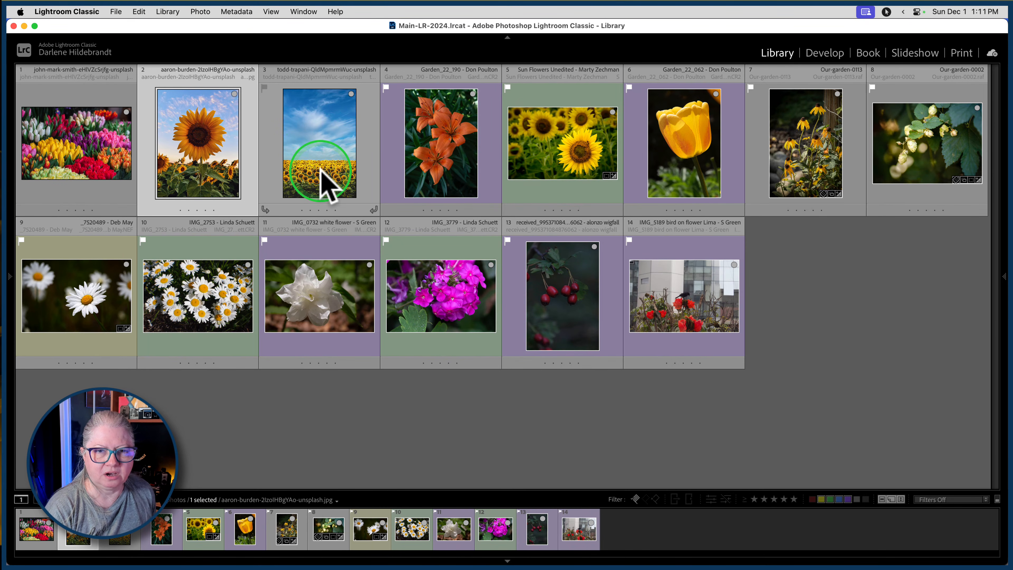
right_click(206, 111)
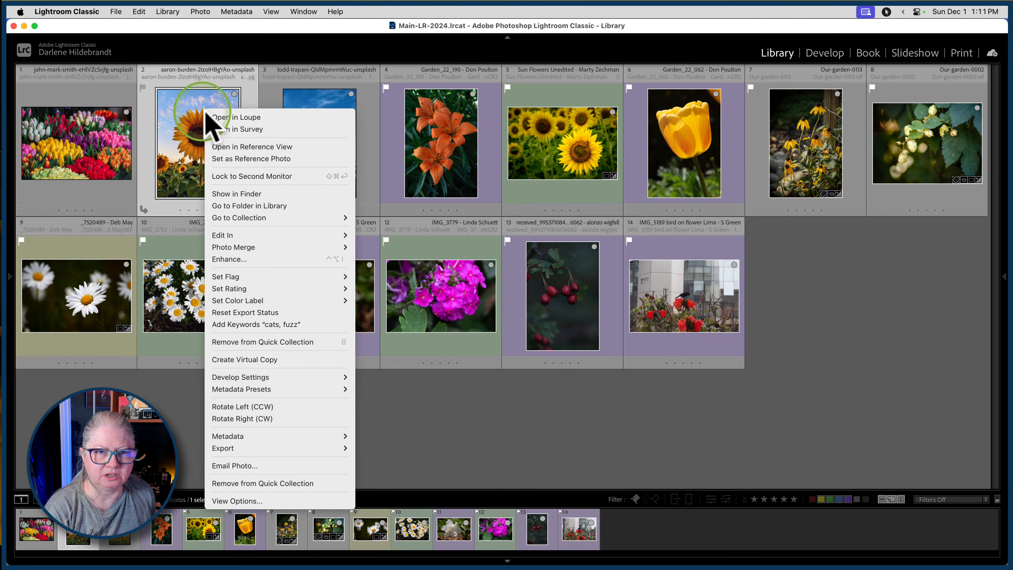
click(243, 206)
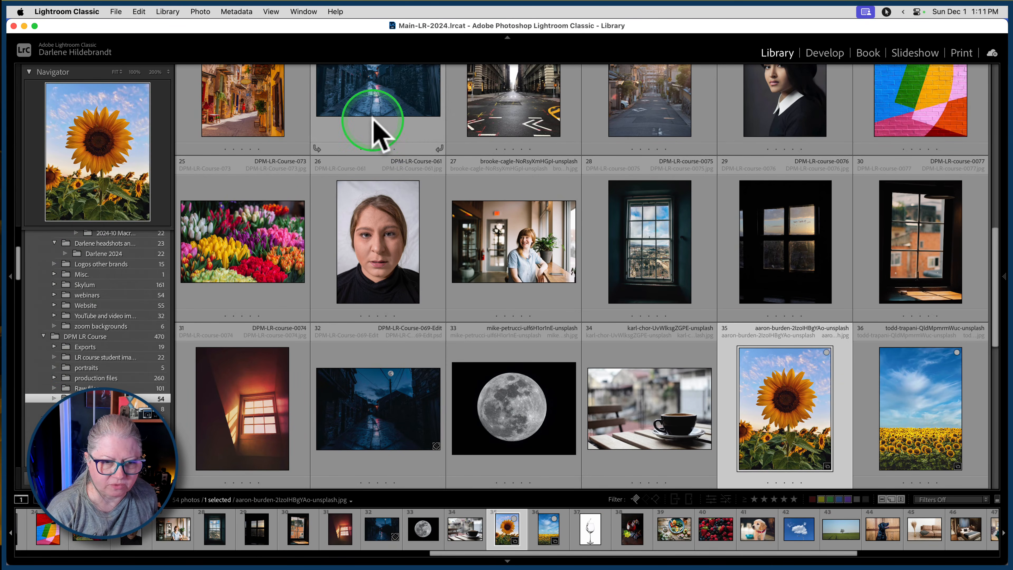
Back in Luminar Neo, add the Stock images folder from Pictures > DPM LR Course to the catalog.
key(super+Tab)
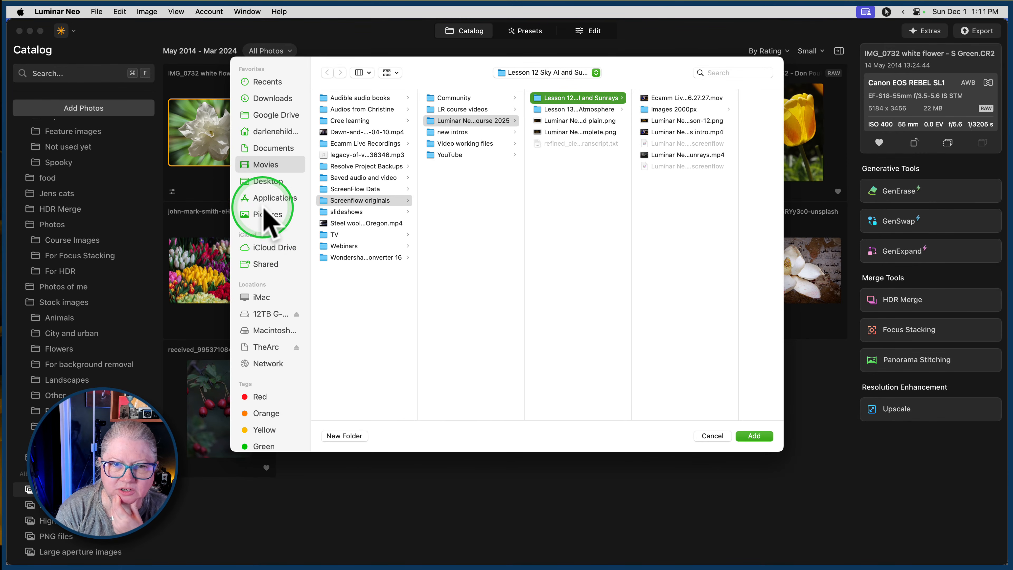
click(267, 214)
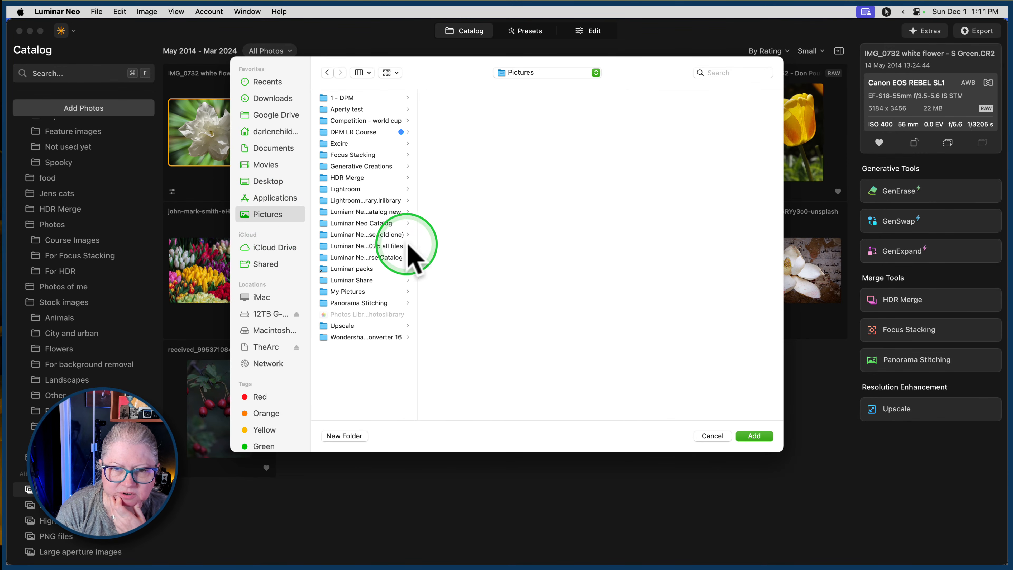
drag(417, 236, 475, 237)
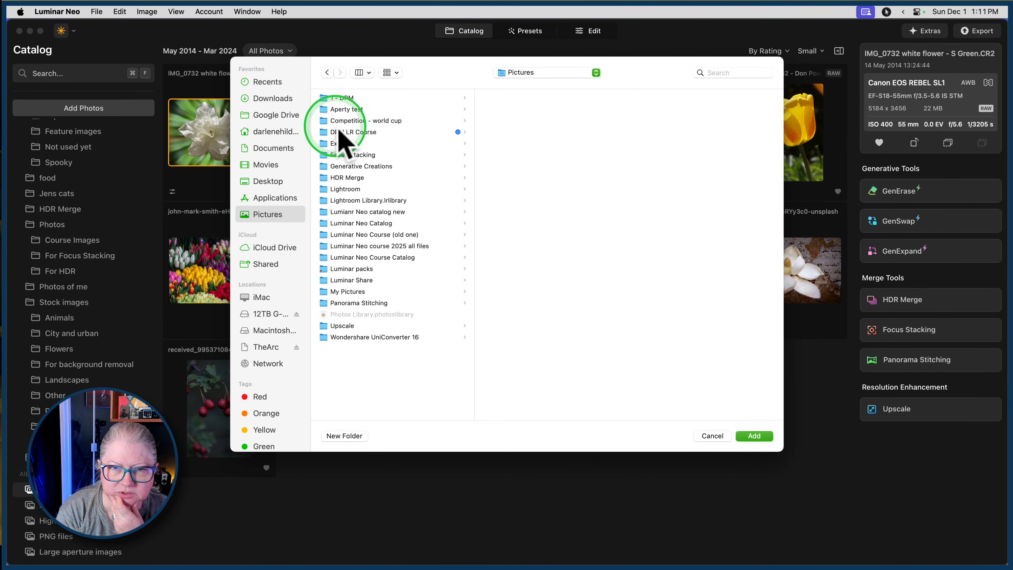
click(348, 132)
click(511, 235)
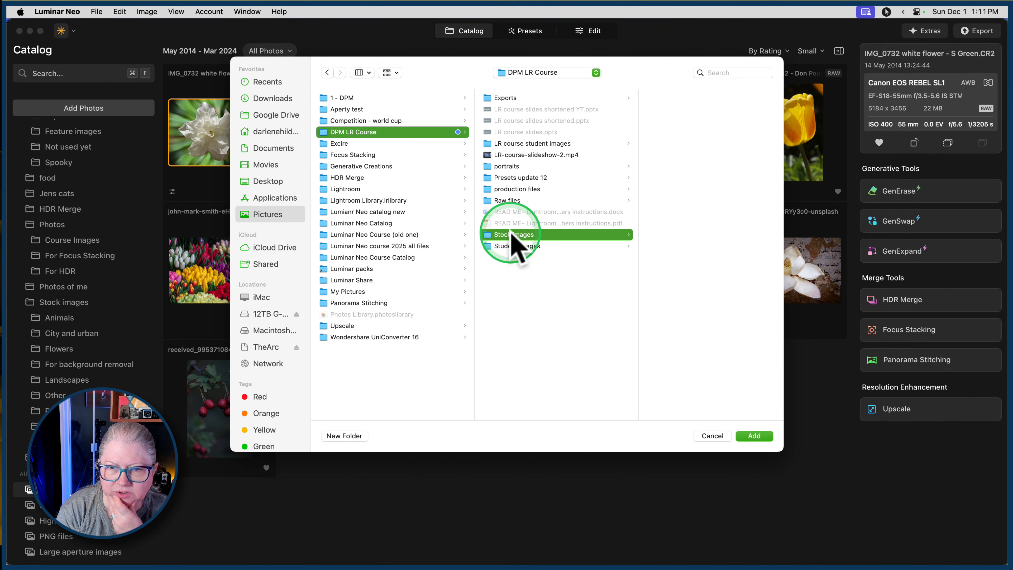
click(755, 436)
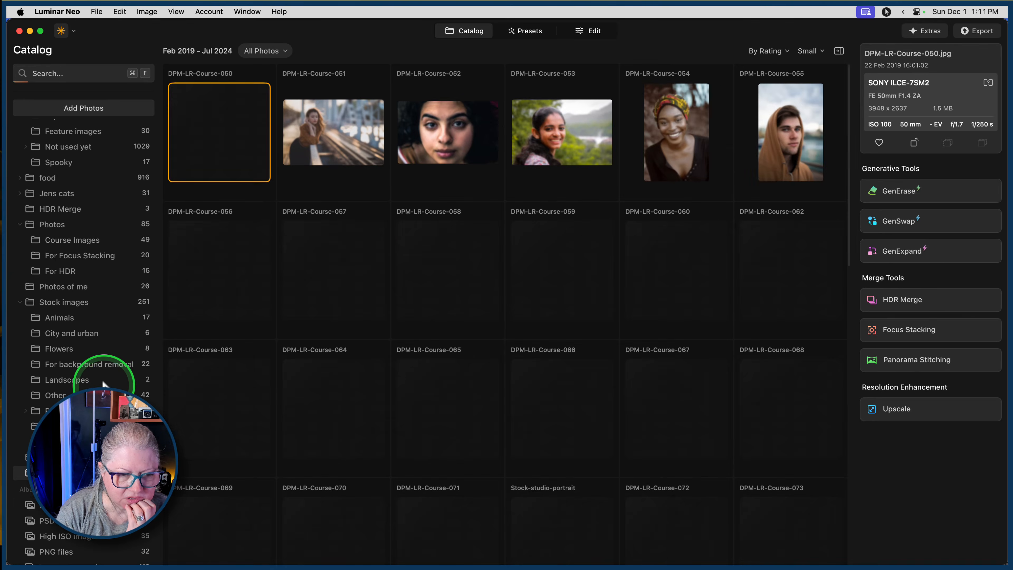
Add the single sunflower and the blue-sky sunflower field photos to the flower photo album, and open that album.
scroll(102, 383, down, 1)
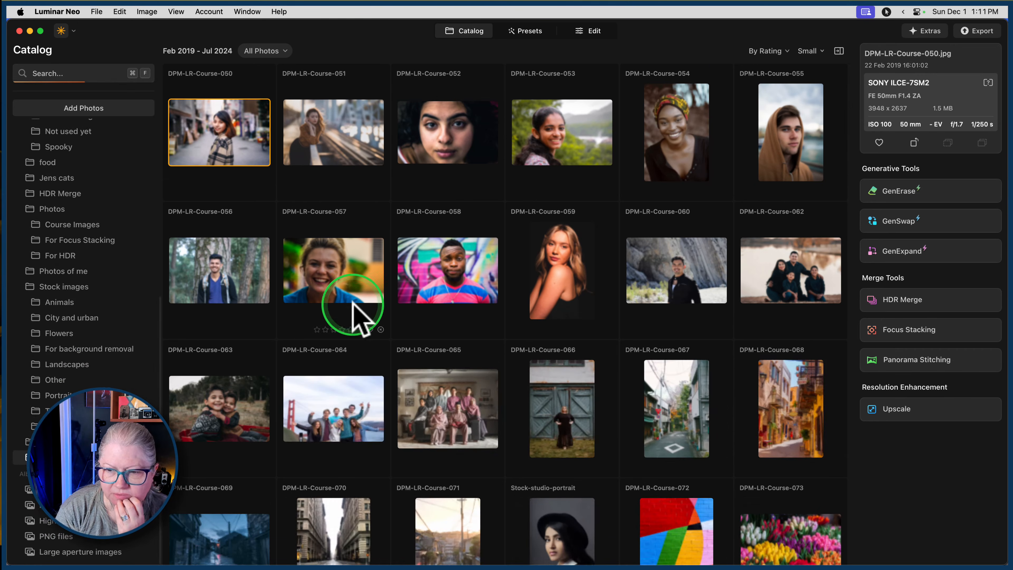
scroll(353, 303, down, 1)
scroll(353, 303, up, 1)
scroll(352, 304, down, 1)
scroll(353, 303, down, 10)
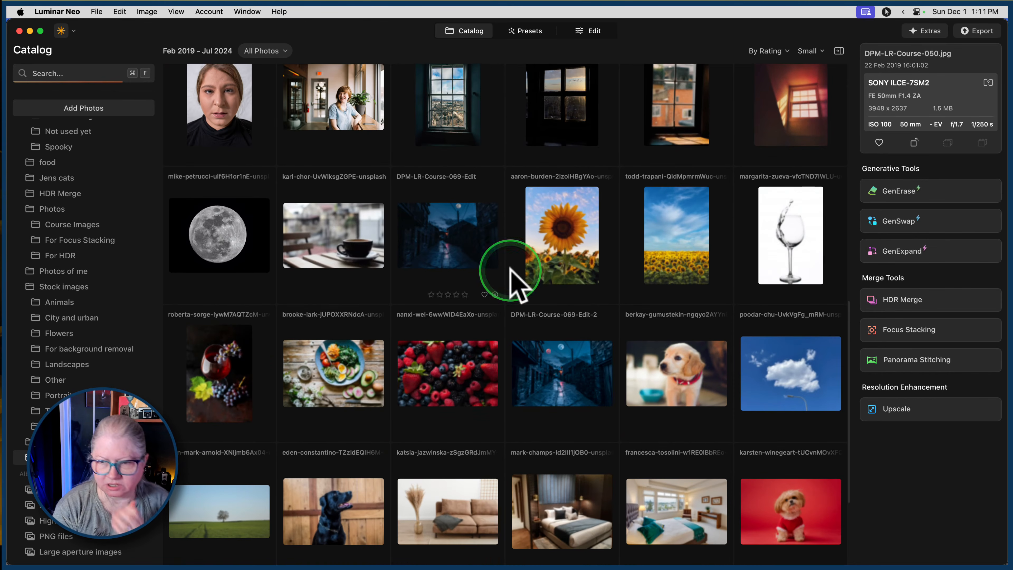
click(566, 264)
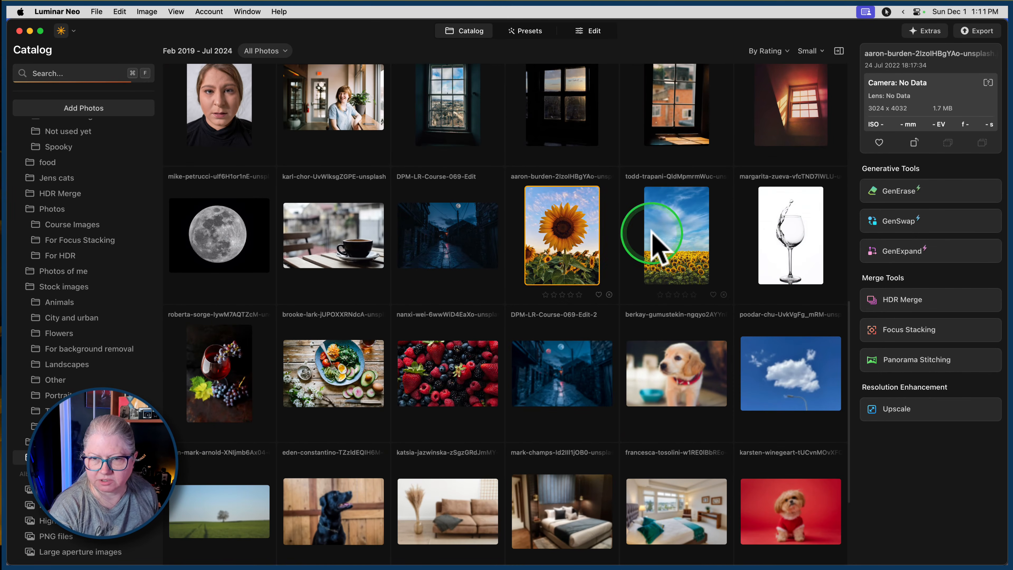
super+click(672, 242)
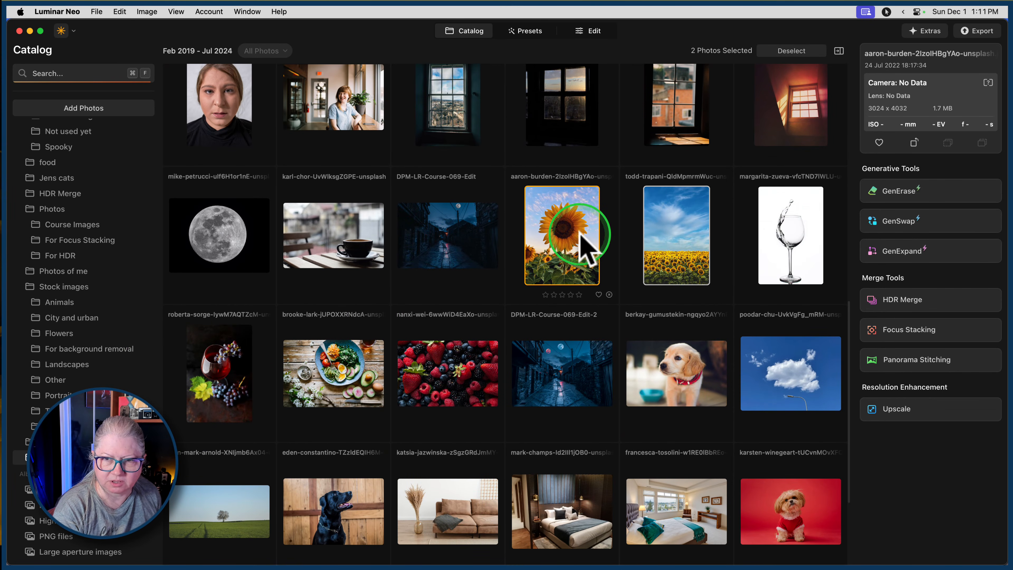
drag(582, 235, 90, 489)
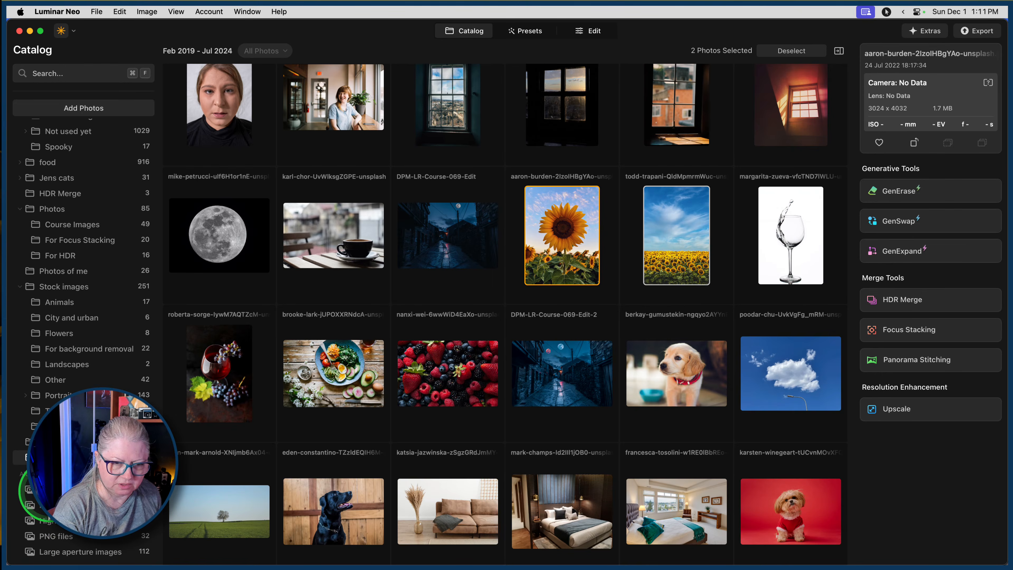
click(46, 491)
click(618, 416)
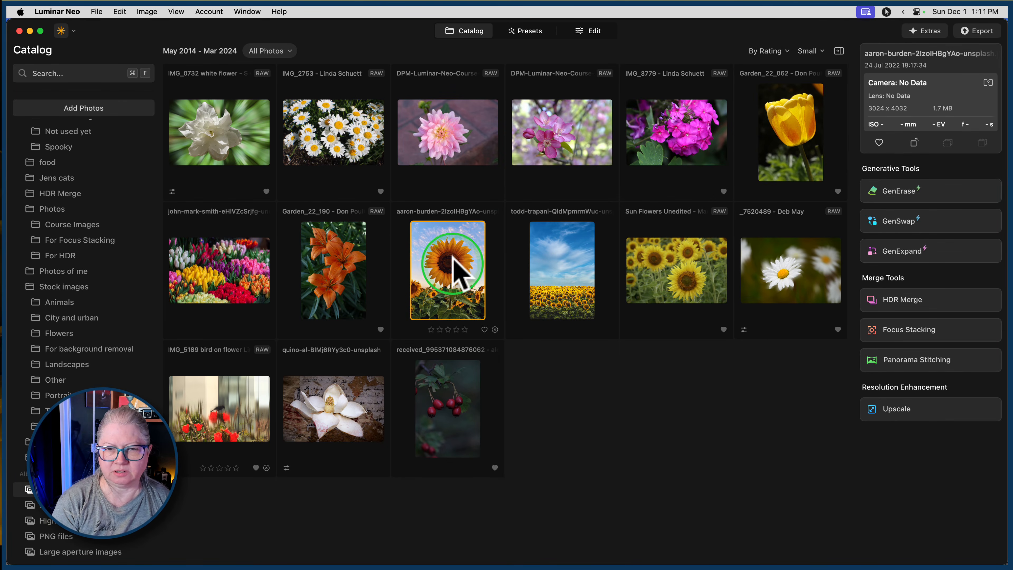
Deselect the two sunflower photos and set the album's thumbnail size to Large.
super+click(566, 272)
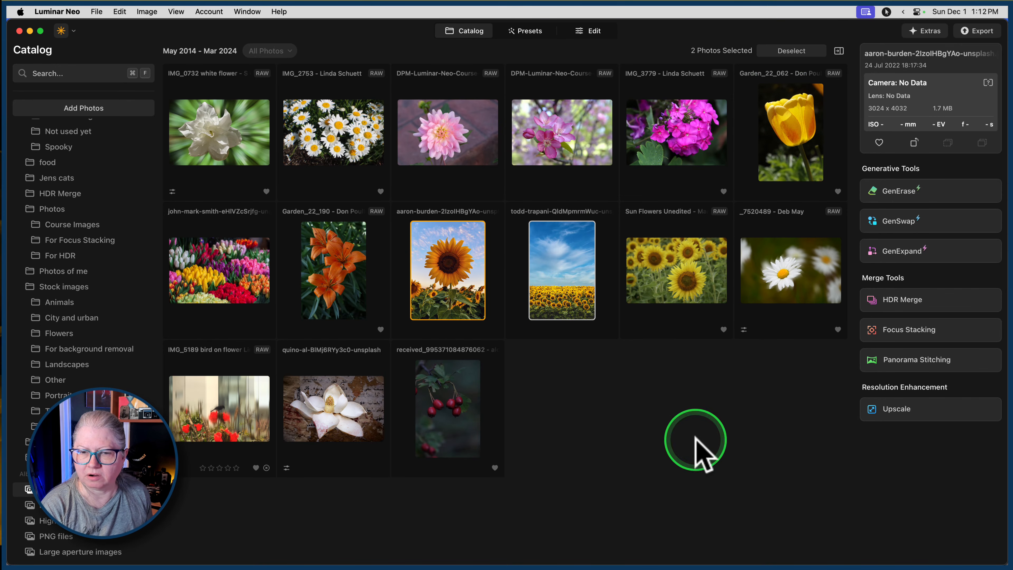
click(698, 443)
click(810, 51)
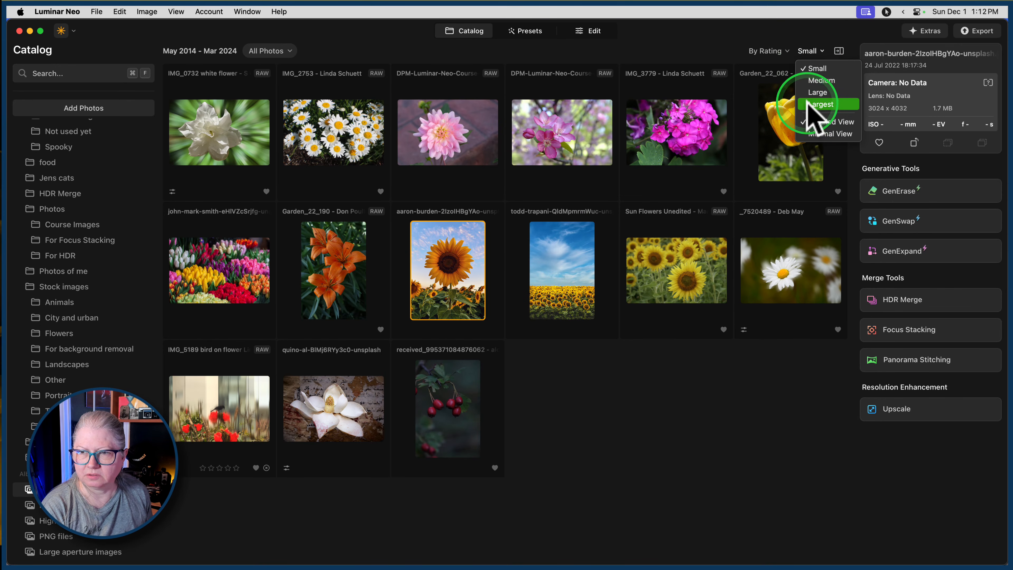
click(807, 91)
scroll(722, 216, down, 10)
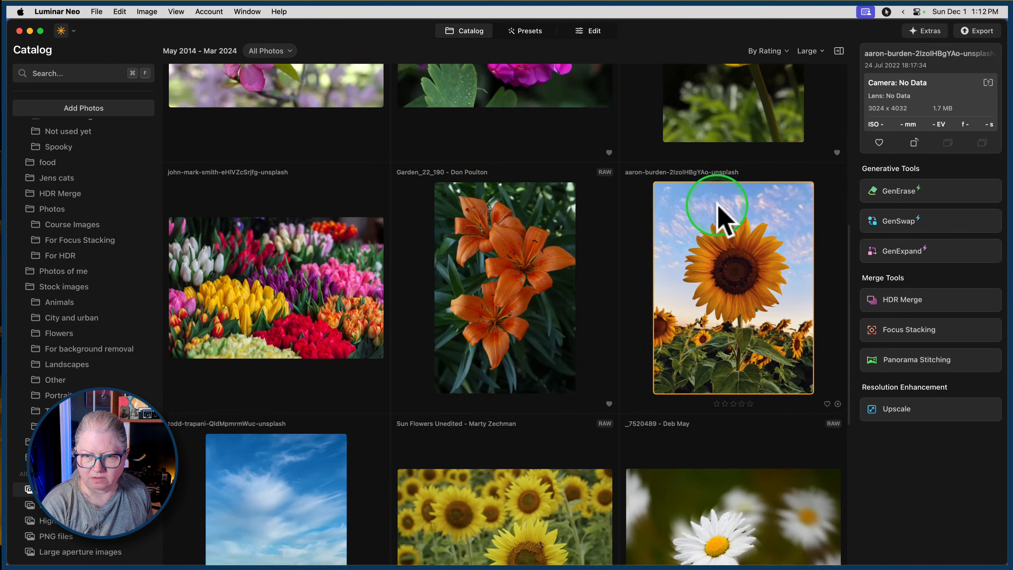
scroll(718, 216, up, 5)
View the single sunflower photo and the sunflower field photo enlarged to compare them for compositing.
double_click(718, 216)
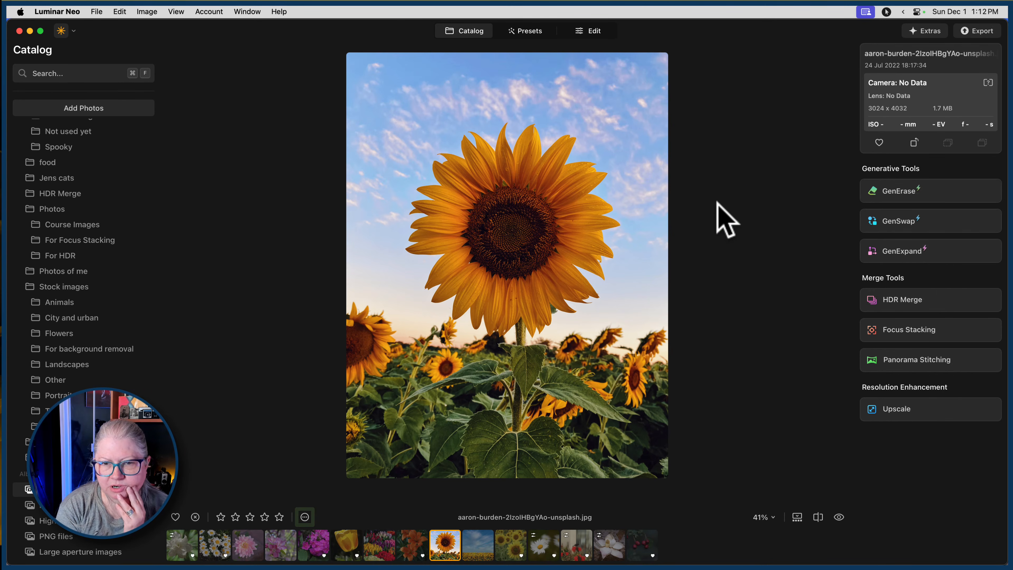
key(Right)
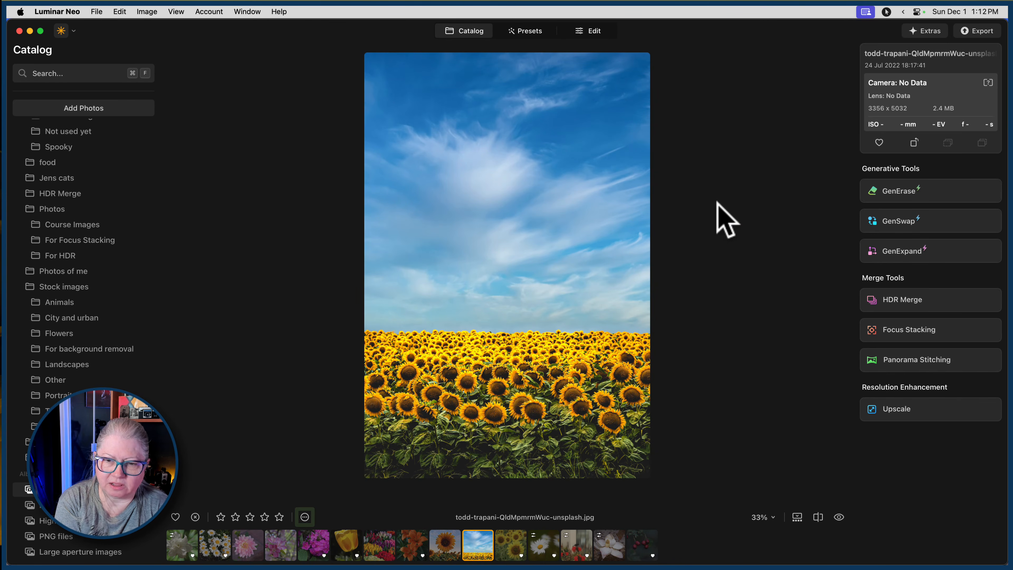
key(Left)
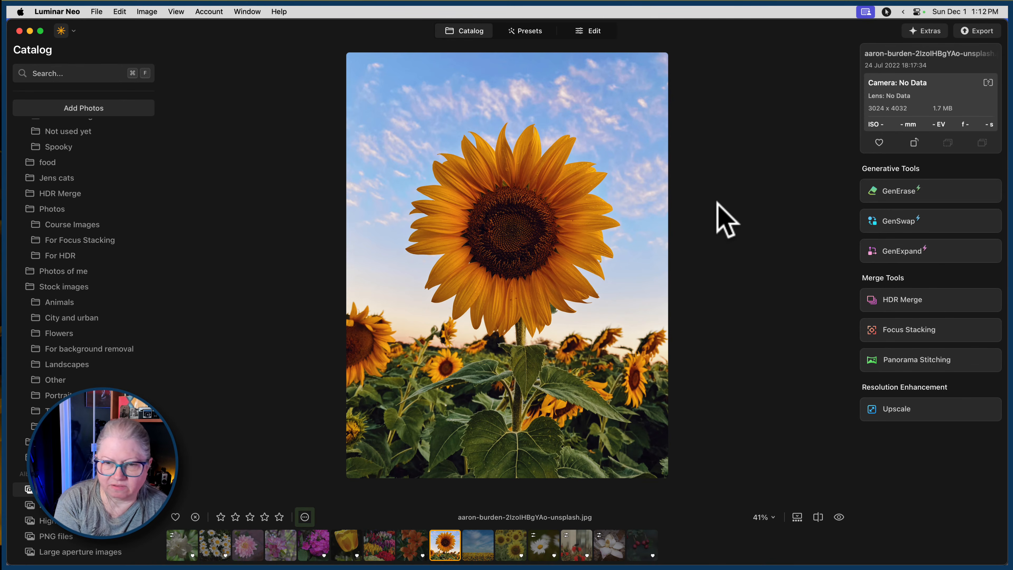
Open the blue-sky sunflower field photo for editing with the tool list shown, and start adding a layer to it.
key(Right)
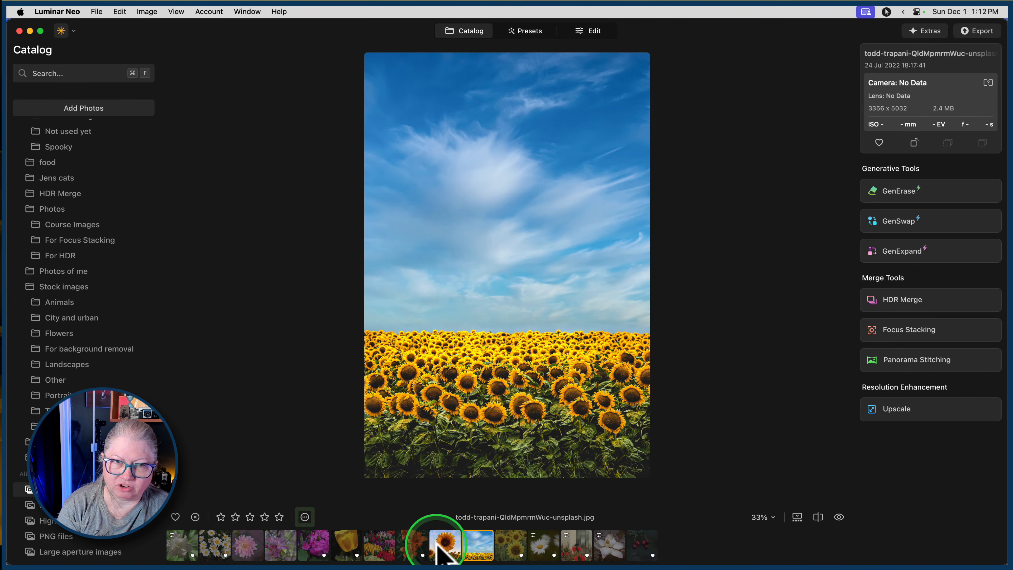
click(597, 32)
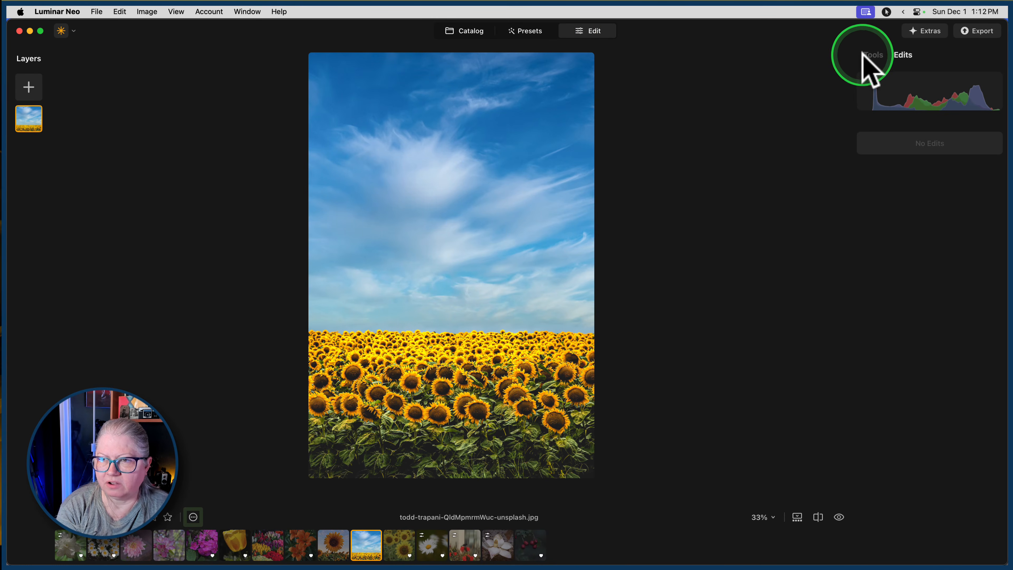
click(865, 54)
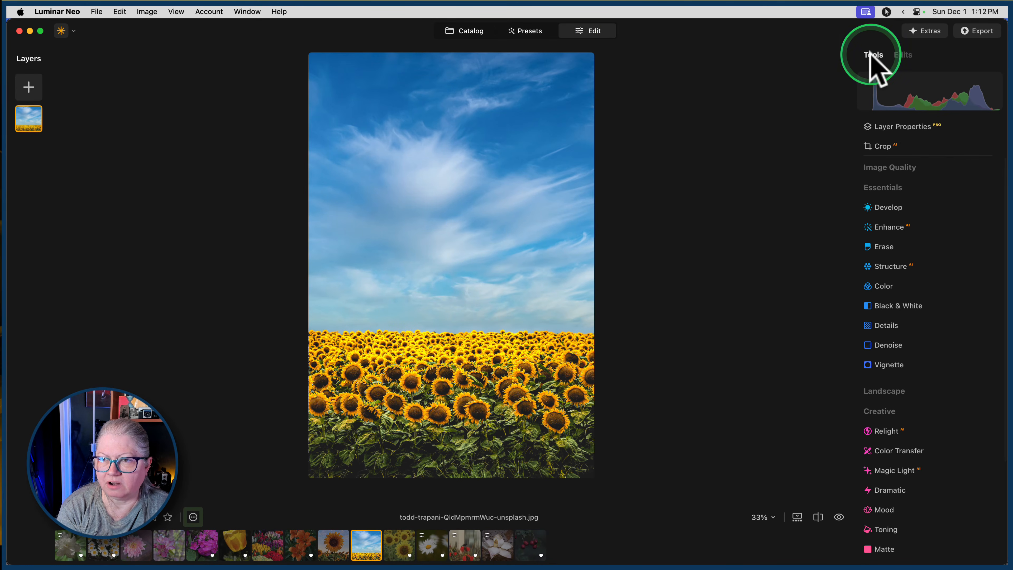
click(29, 87)
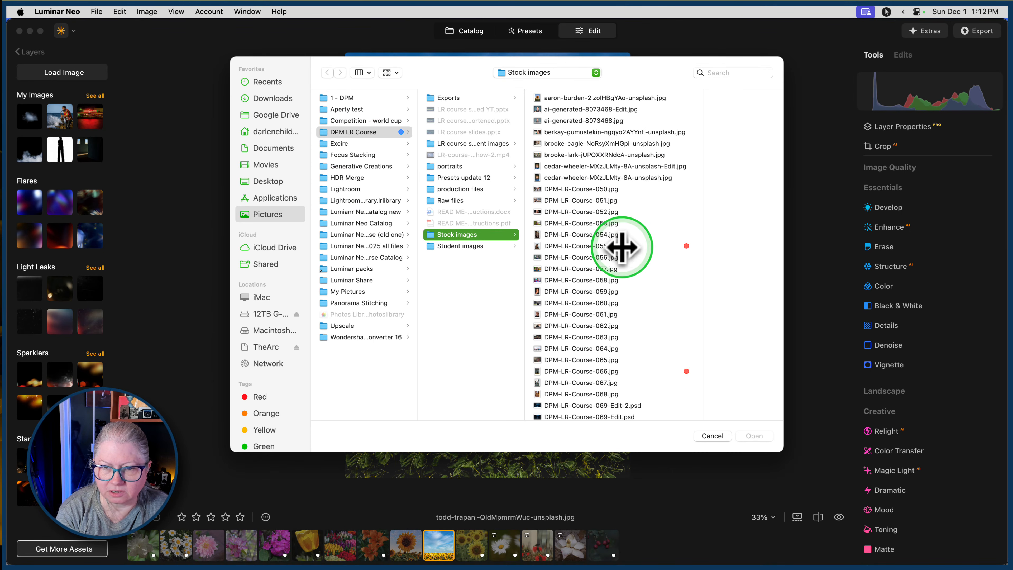
scroll(616, 245, down, 6)
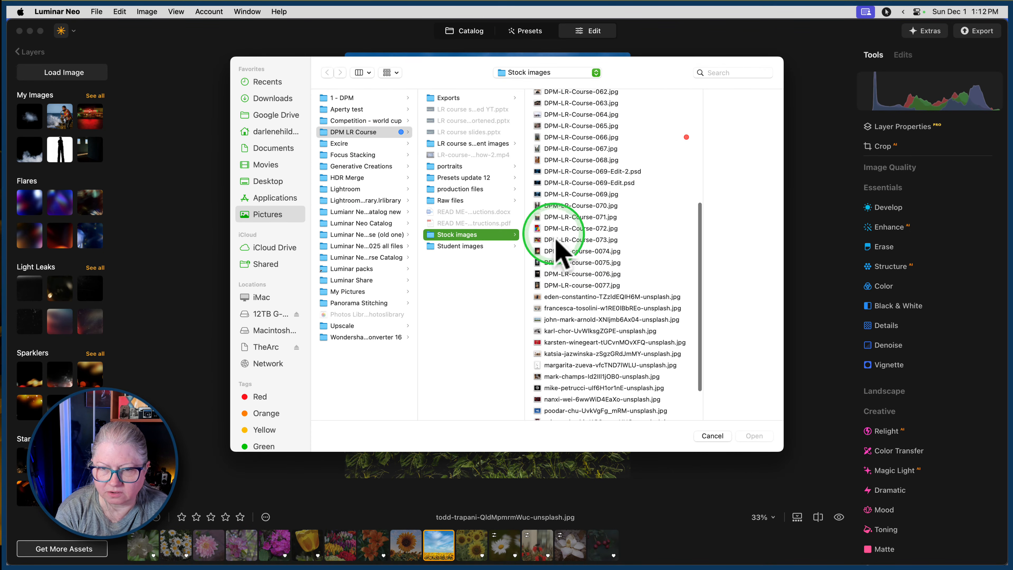
scroll(564, 329, down, 5)
scroll(565, 329, up, 1)
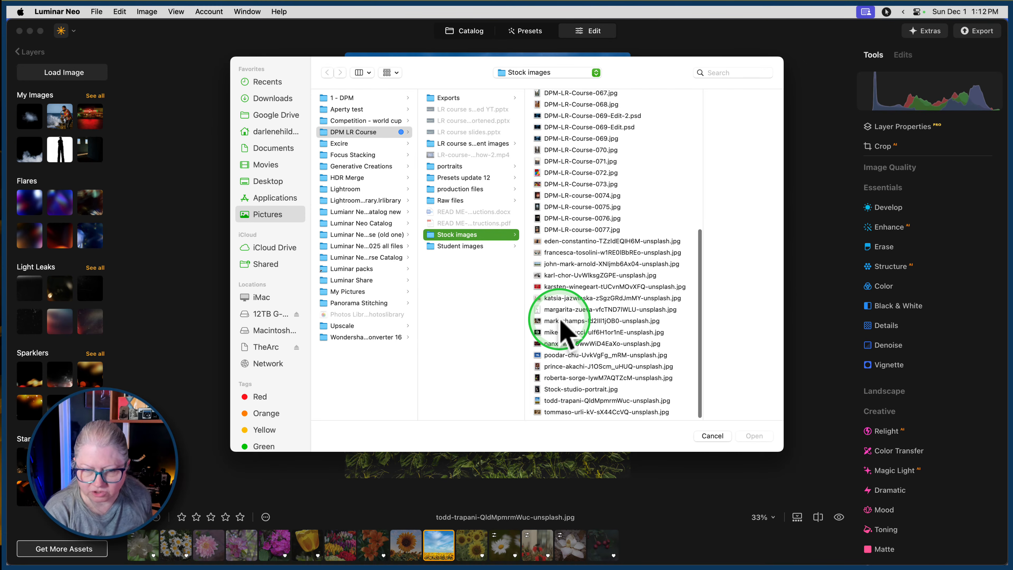
key(Escape)
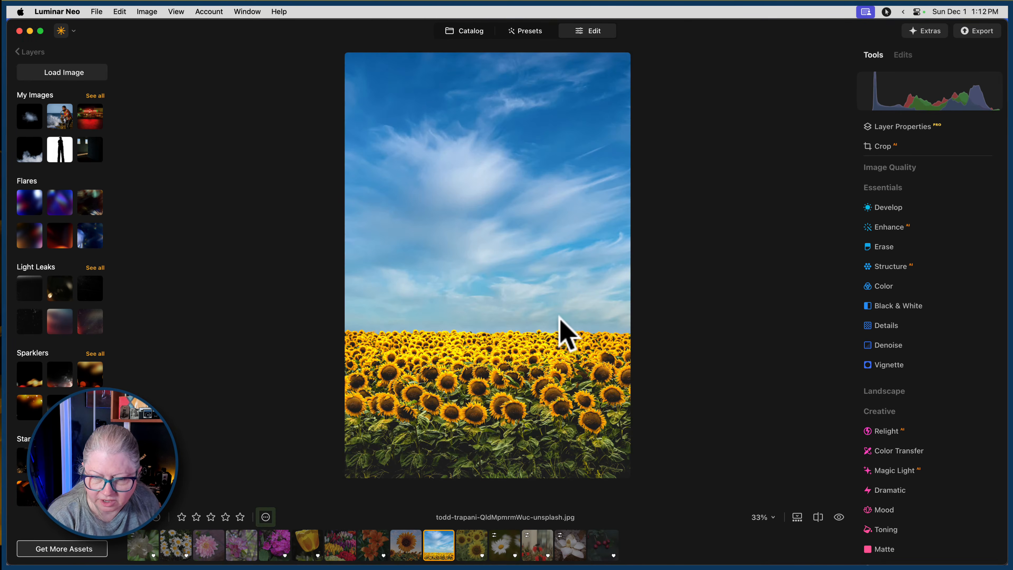
click(405, 543)
click(439, 545)
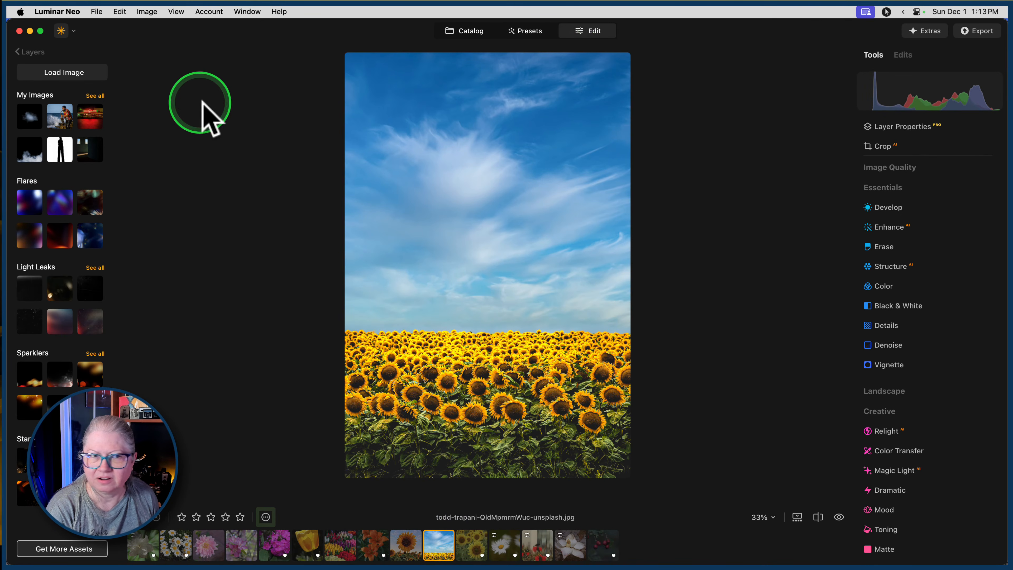
Load the single sunflower photo from the Stock images folder and add it as a layer over the sunflower field.
click(58, 76)
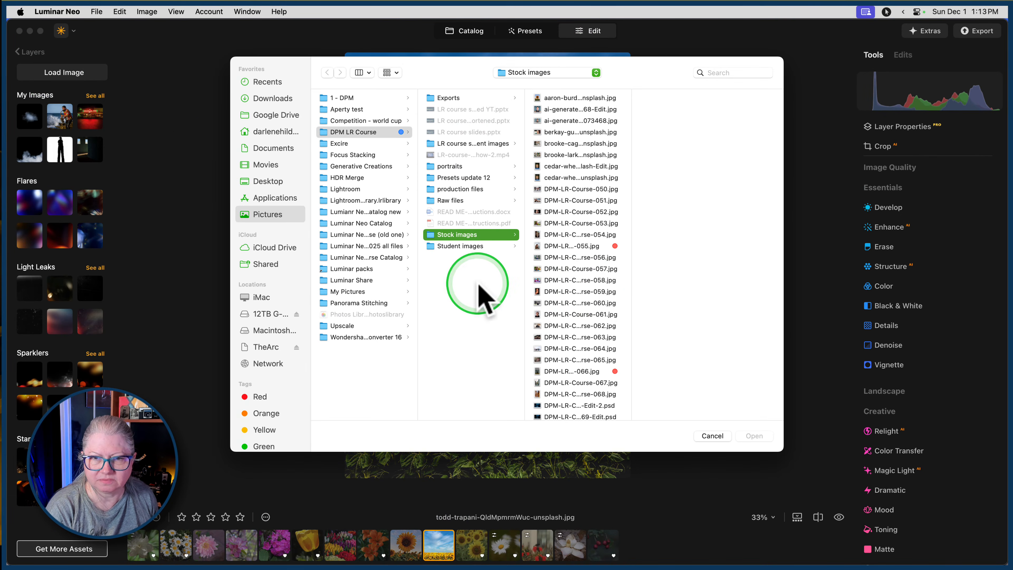
click(555, 103)
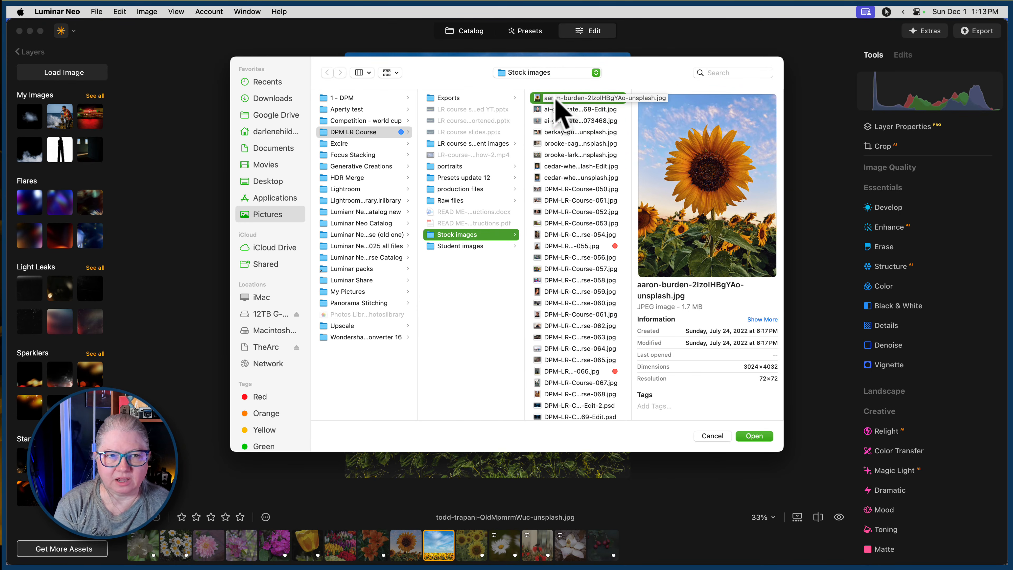
double_click(557, 102)
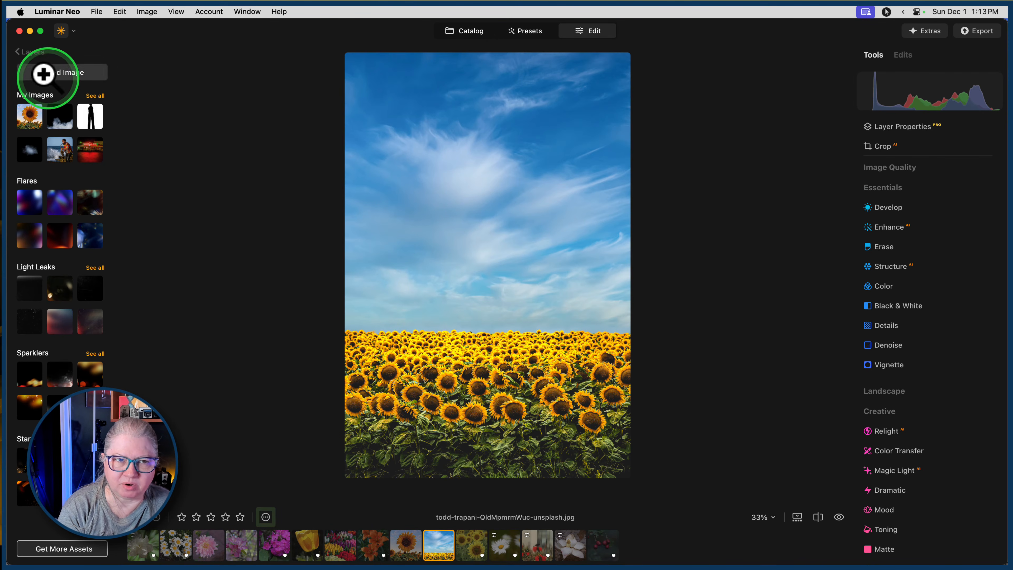
click(28, 116)
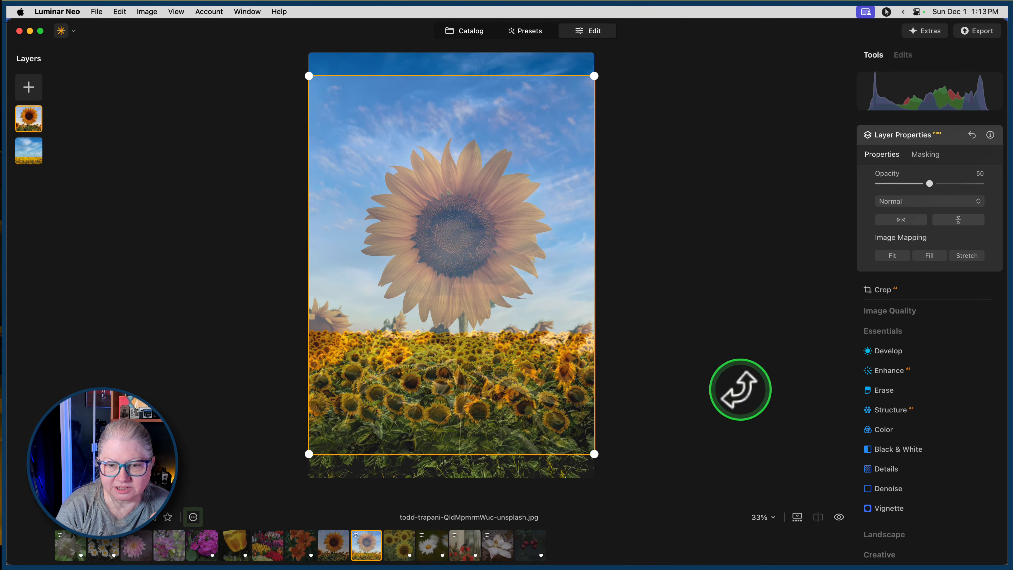
Move the sunflower layer down to the field photo's bottom edge and blend it in Overlay mode at 78 opacity.
drag(488, 369, 484, 393)
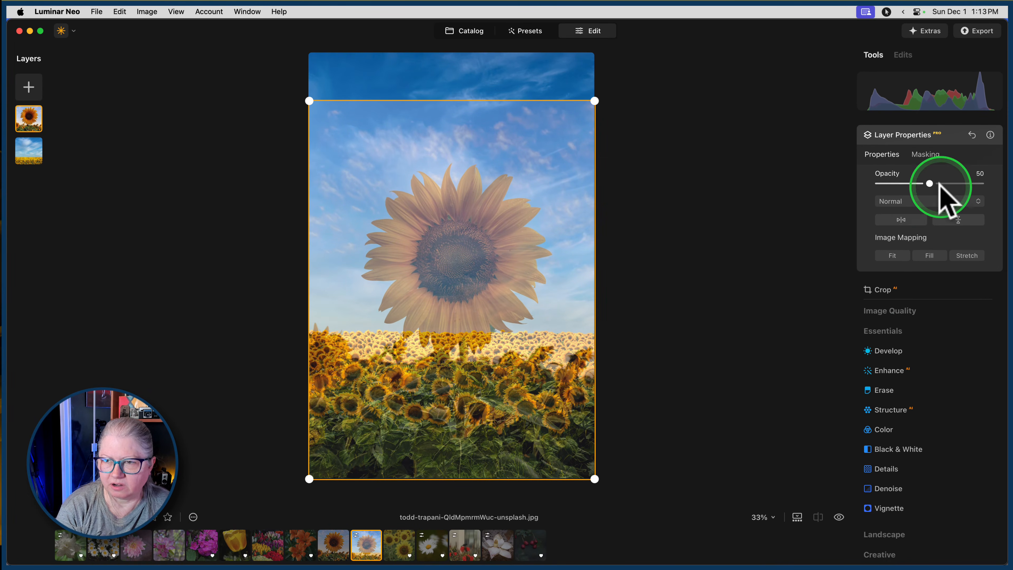
drag(931, 183, 958, 184)
click(925, 202)
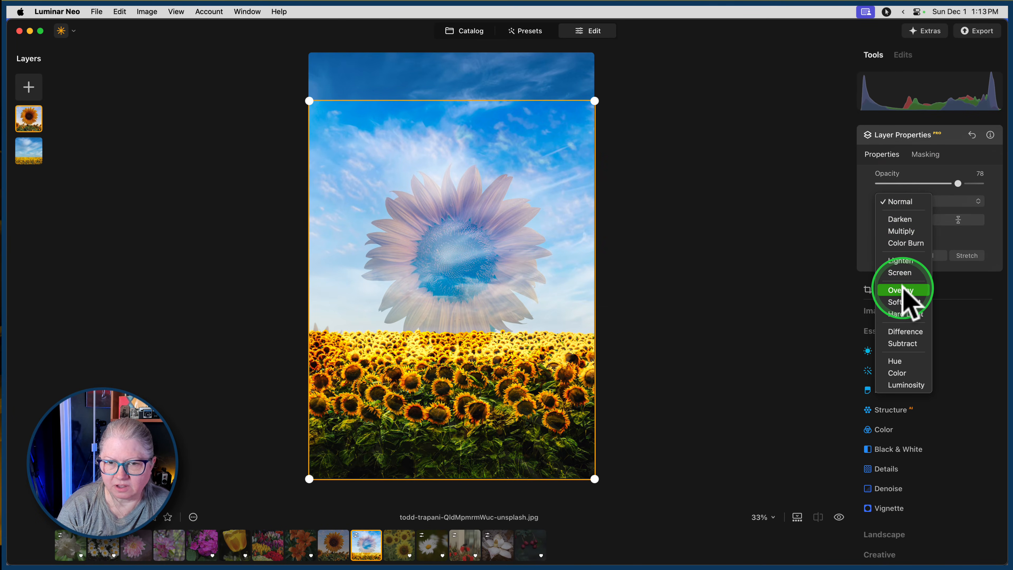
click(902, 292)
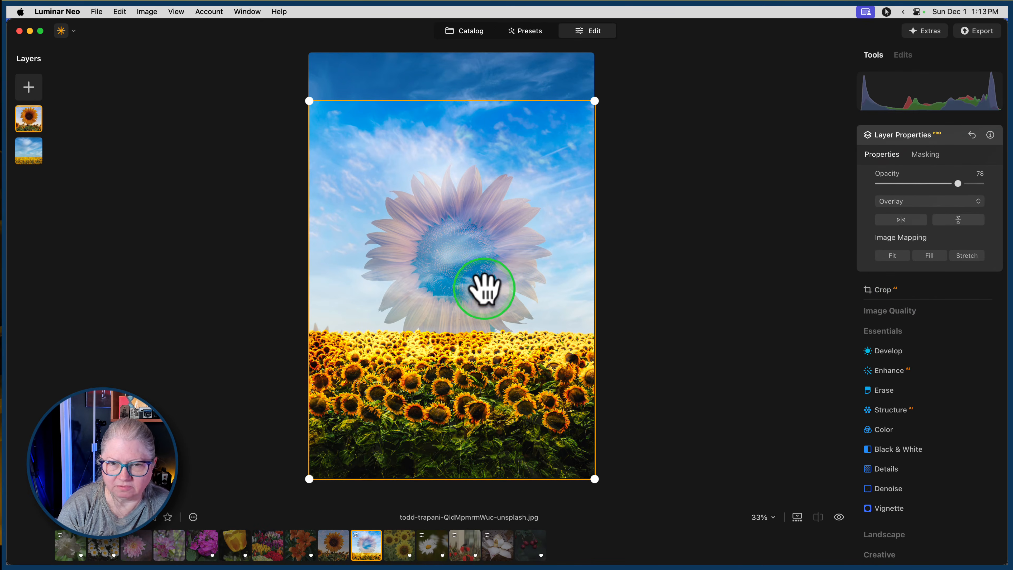
Move the sunflower layer up to the field photo's top edge and blend it in Hard Light mode at 100 opacity.
drag(482, 288, 482, 242)
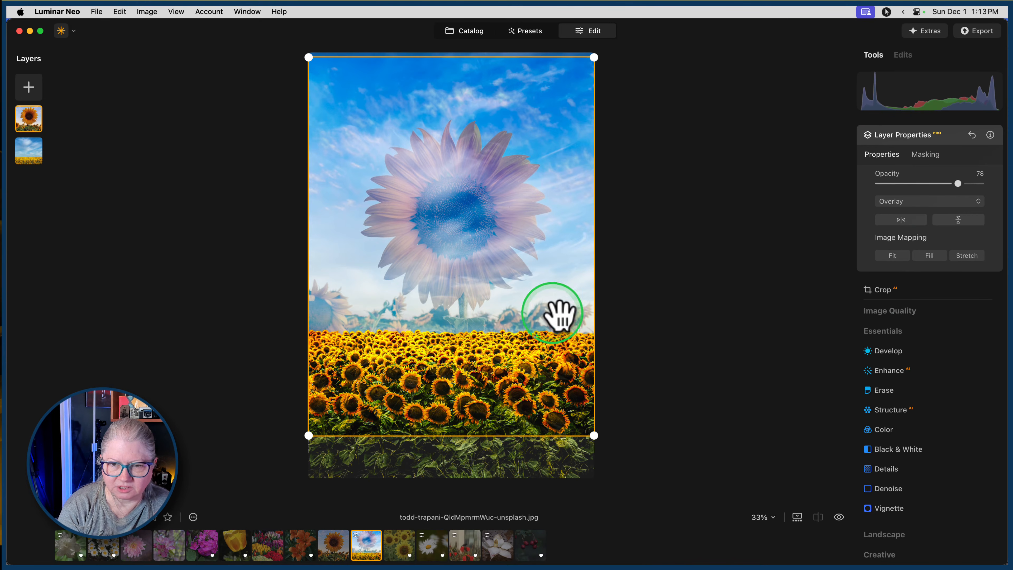
drag(456, 292, 456, 287)
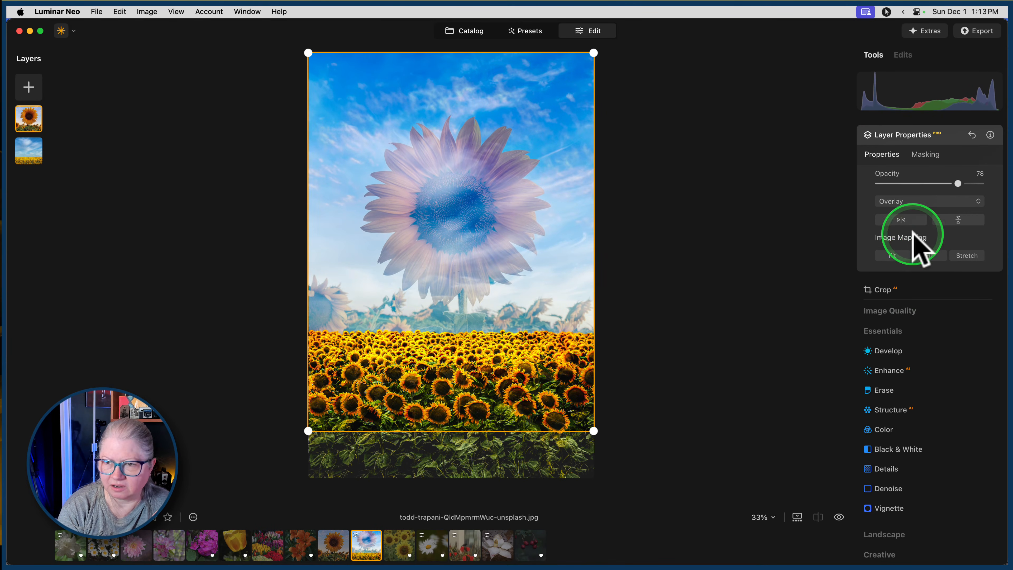
click(900, 202)
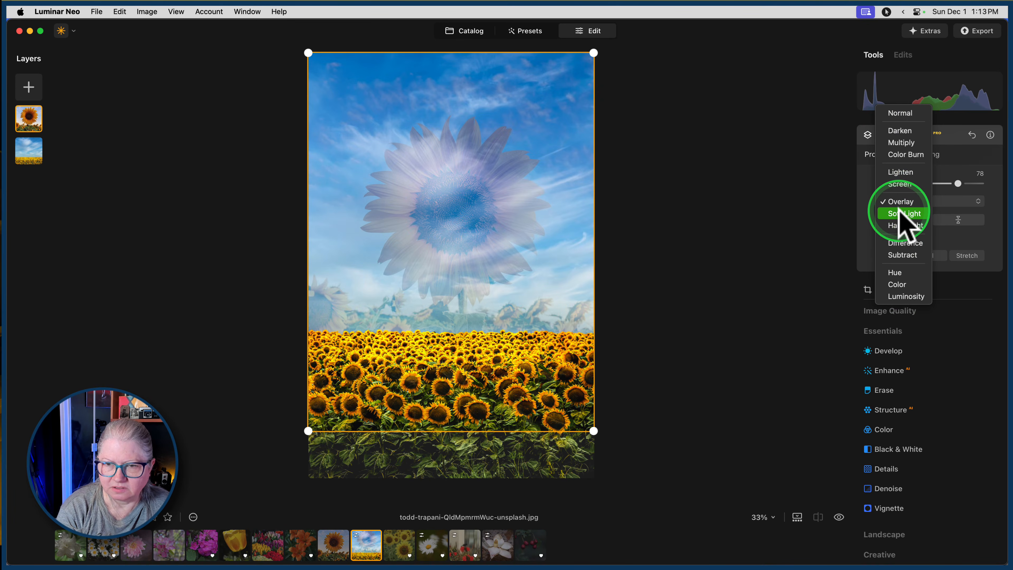
click(901, 226)
drag(958, 183, 1000, 188)
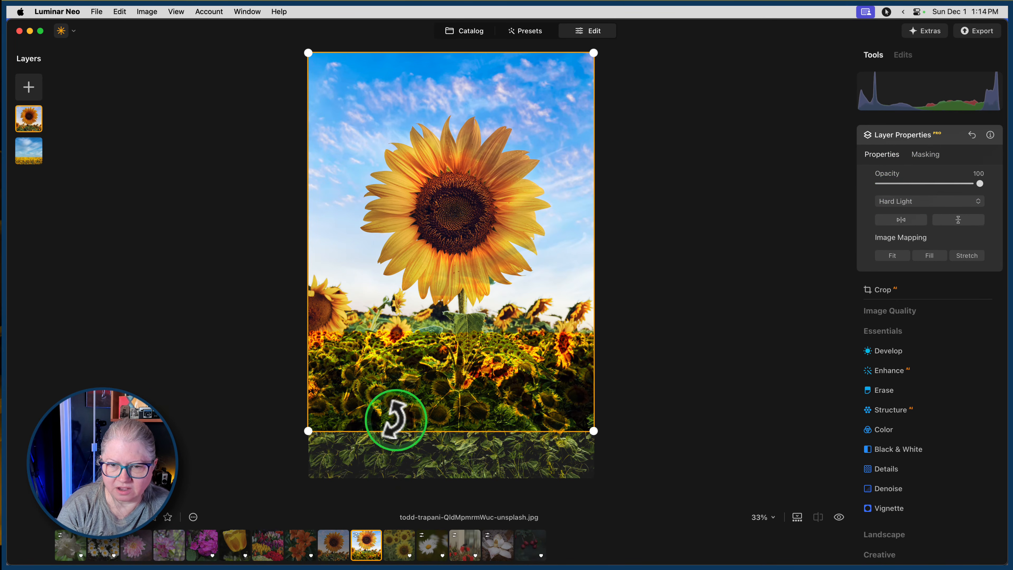
Mask the sunflower layer with a linear gradient that fades it out from just above the horizon down to the foreground leaves.
click(921, 157)
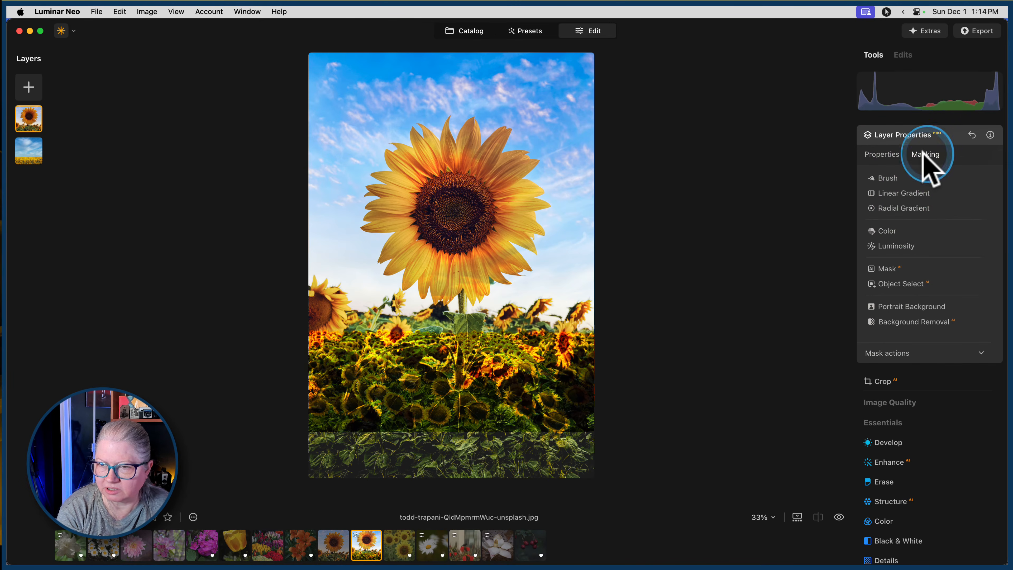
click(896, 197)
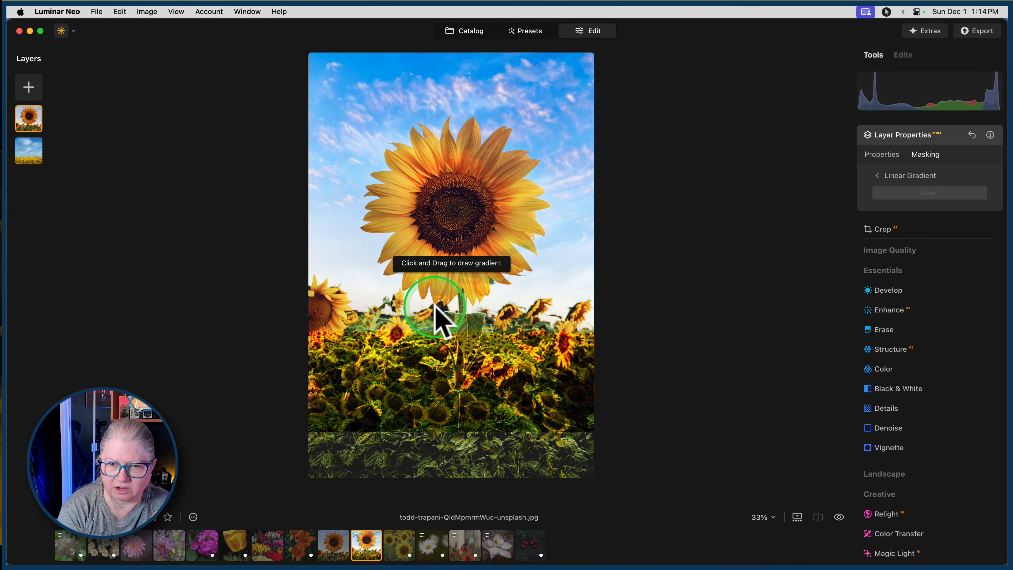
mouse_move(452, 258)
mouse_down()
mouse_move(453, 414)
mouse_move(453, 401)
mouse_up()
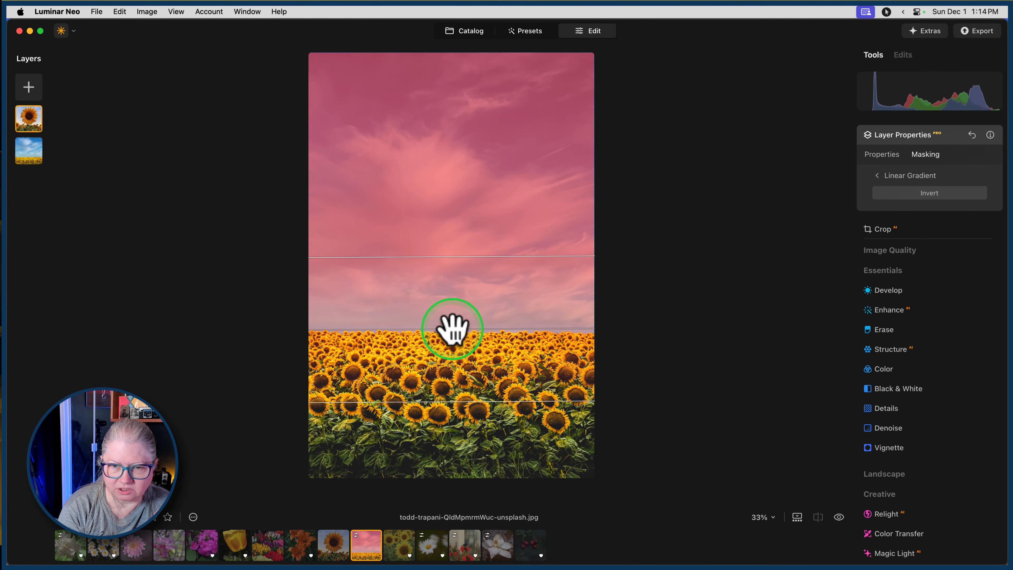
drag(452, 328, 454, 377)
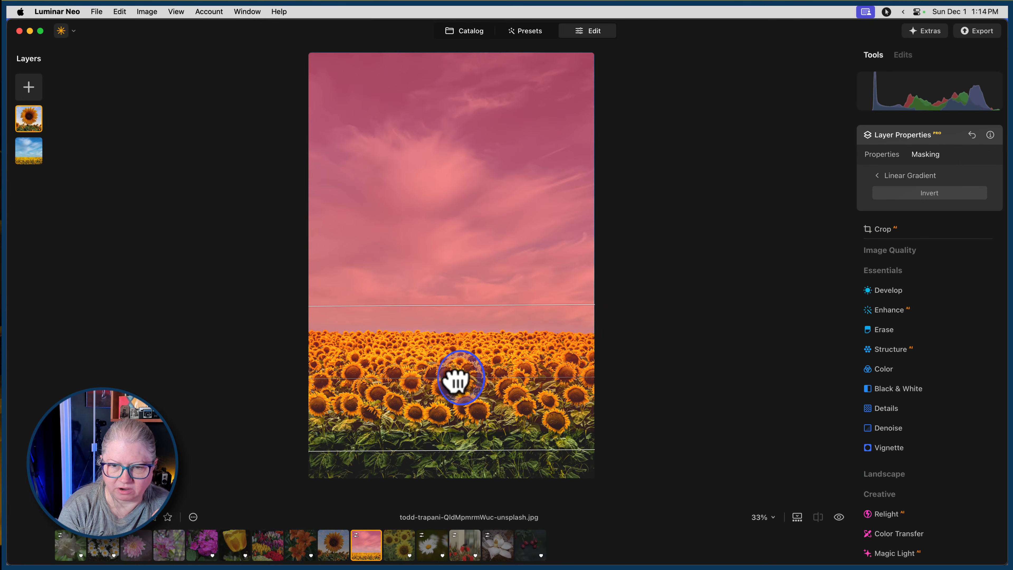
click(912, 175)
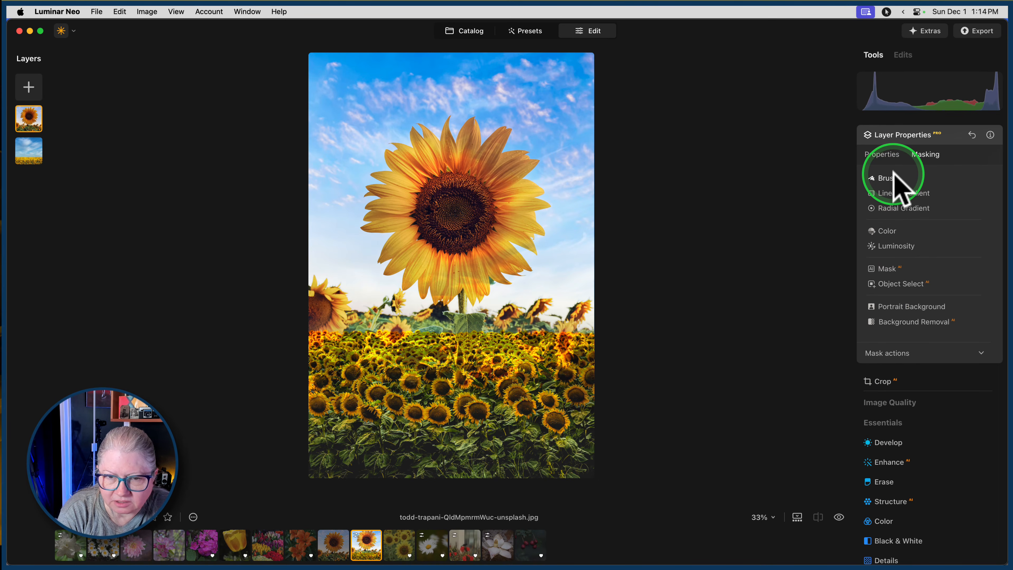
Erase the sunflower layer's mask over the flower field below the horizon with a size 100 brush at 100 softness.
click(894, 170)
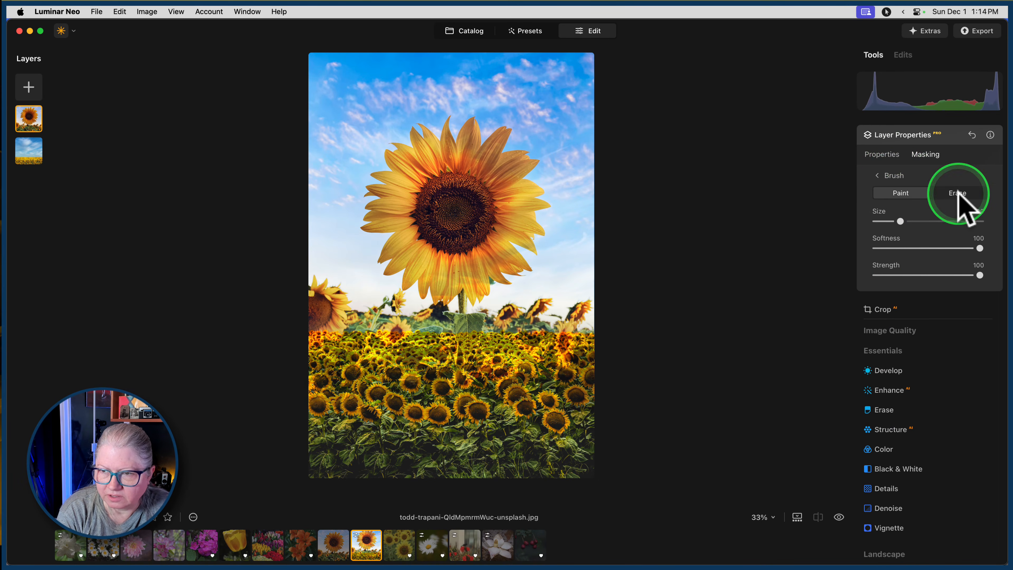
click(959, 194)
mouse_move(452, 350)
mouse_down()
mouse_move(533, 355)
mouse_move(256, 386)
mouse_move(452, 414)
mouse_move(674, 419)
mouse_up()
mouse_move(519, 426)
mouse_down()
mouse_move(373, 419)
mouse_move(690, 358)
mouse_up()
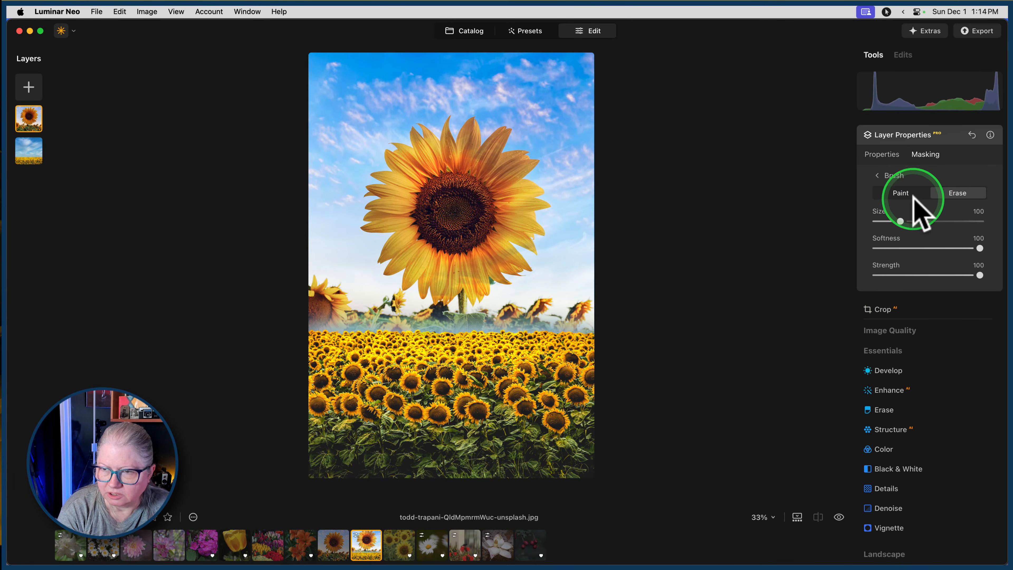
Paint the sunflower layer back in at both ends of the horizon with a size 100 brush at 89 softness.
click(902, 193)
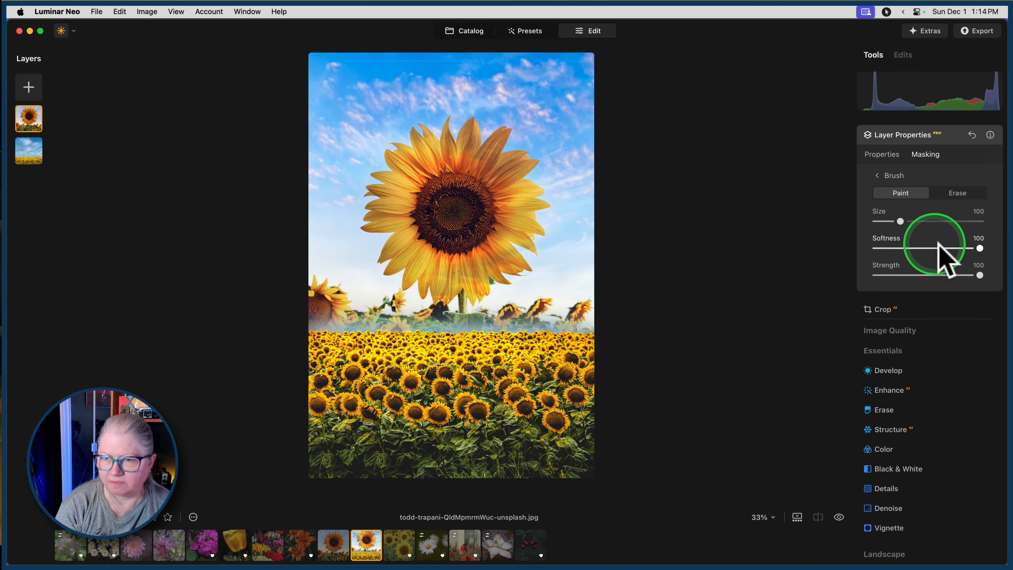
drag(979, 247, 969, 248)
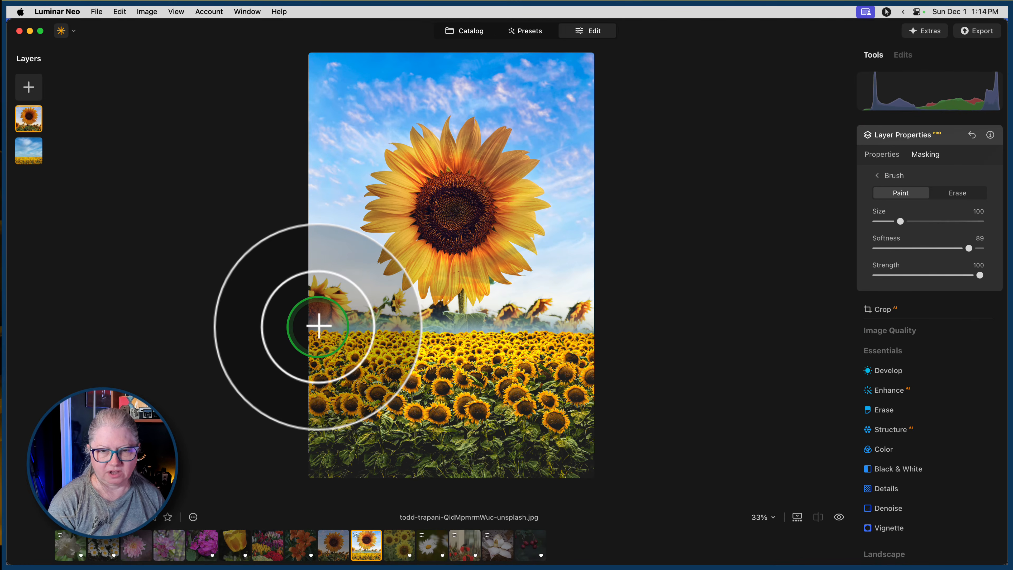
drag(320, 325, 327, 324)
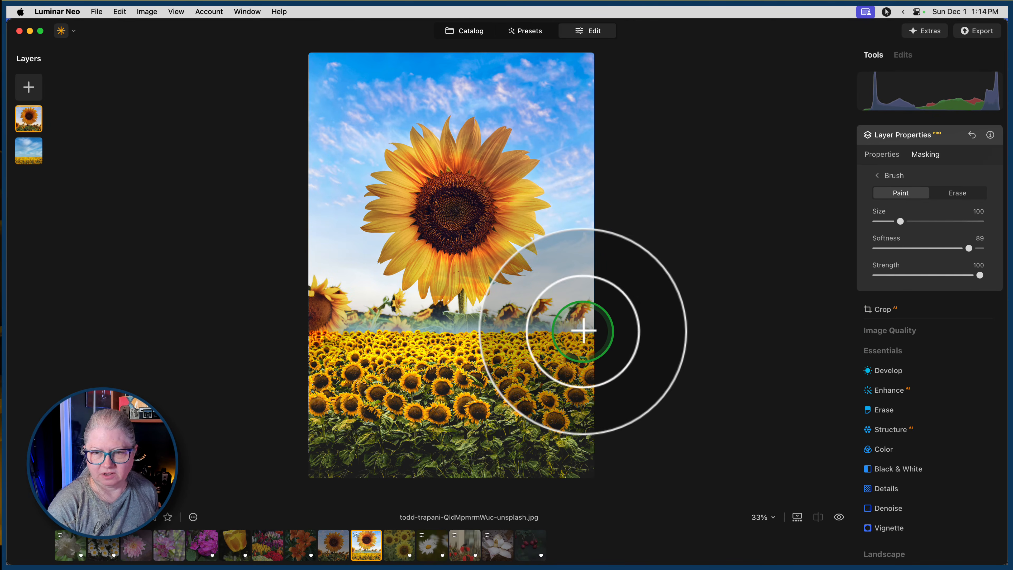
shift+click(590, 327)
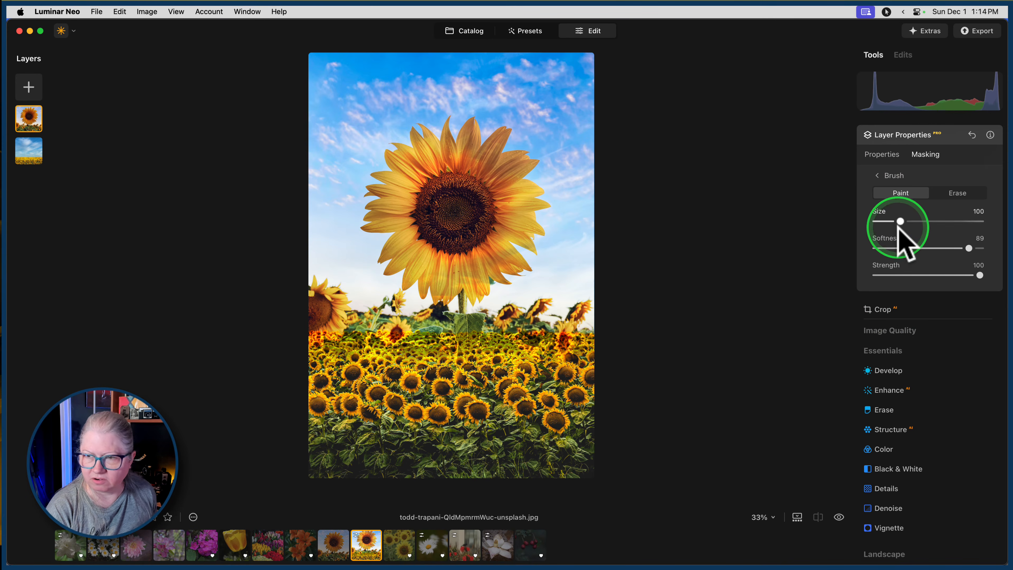
Erase one hard-edged spot of the sunflower layer in the upper sky with a size 28 brush at 0 softness.
drag(905, 250, 814, 249)
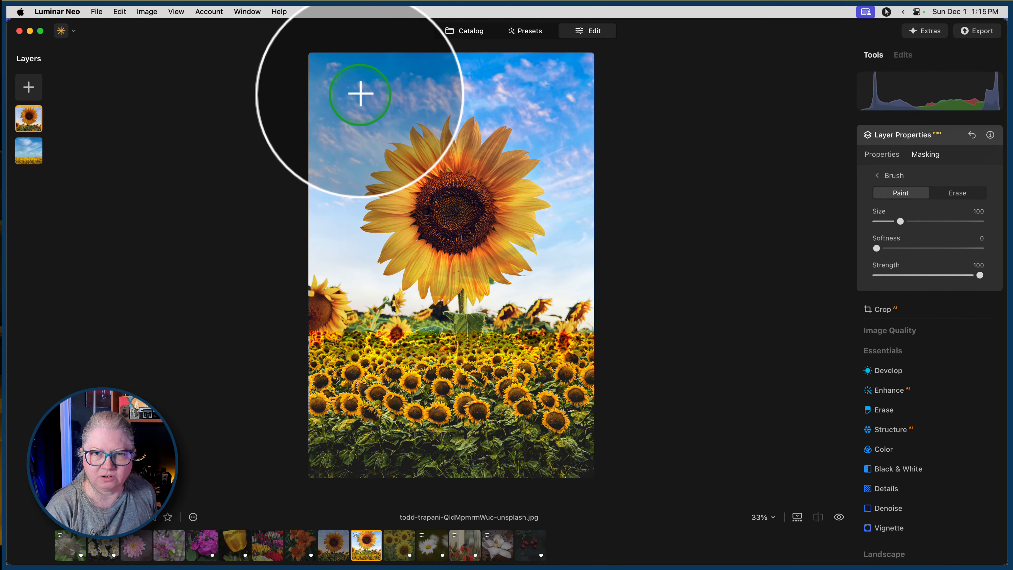
click(960, 194)
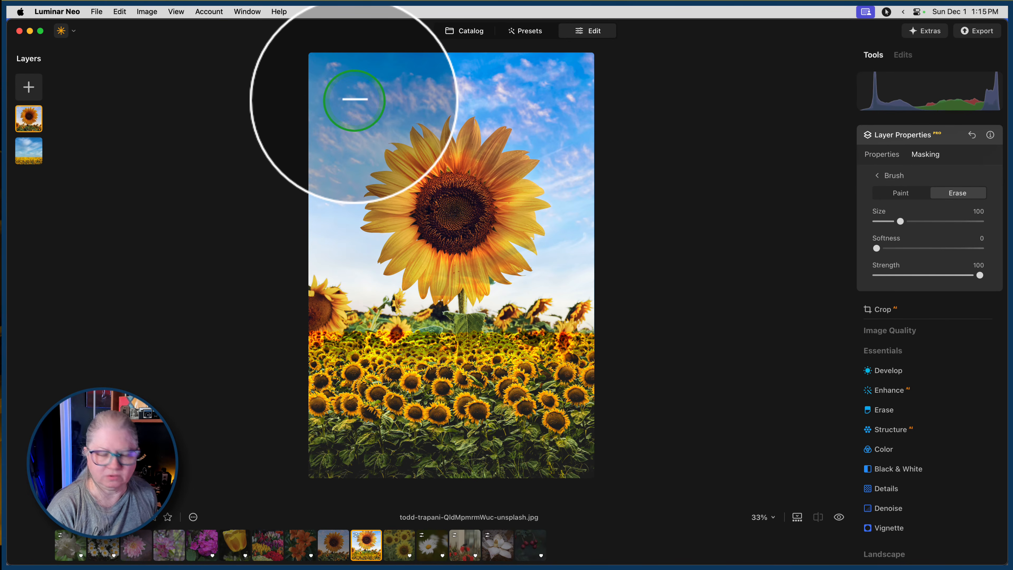
key(bracketleft)
key(bracketleft)
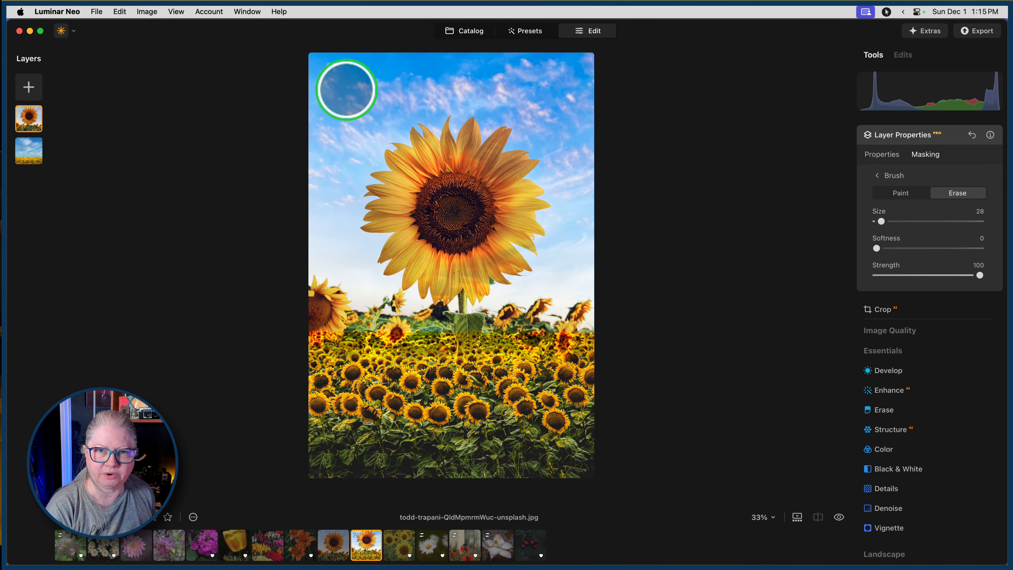
click(347, 89)
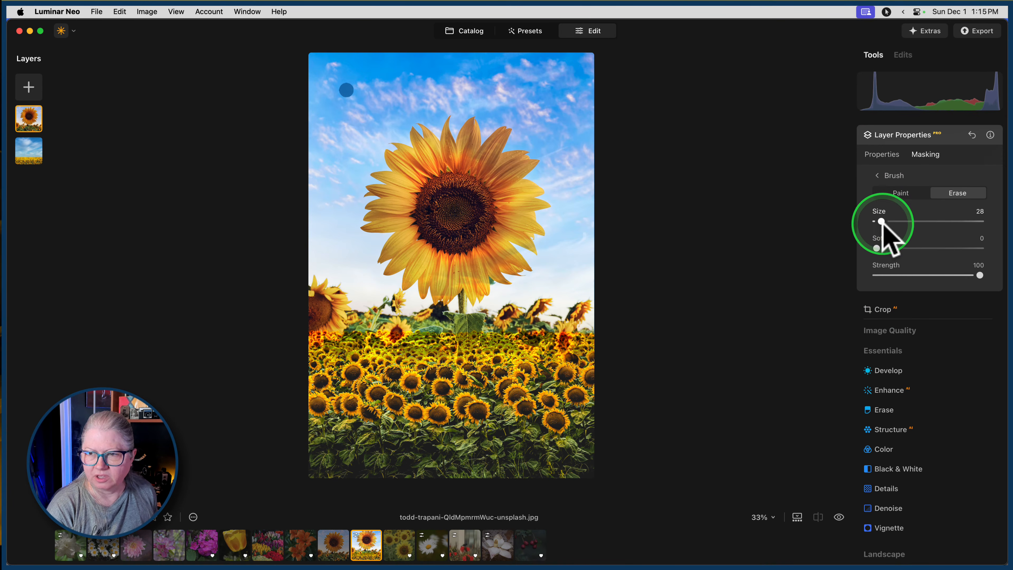
Try erasing the sunflower layer's mask over the flower head with a size 171 brush at 0 softness.
drag(881, 222, 919, 221)
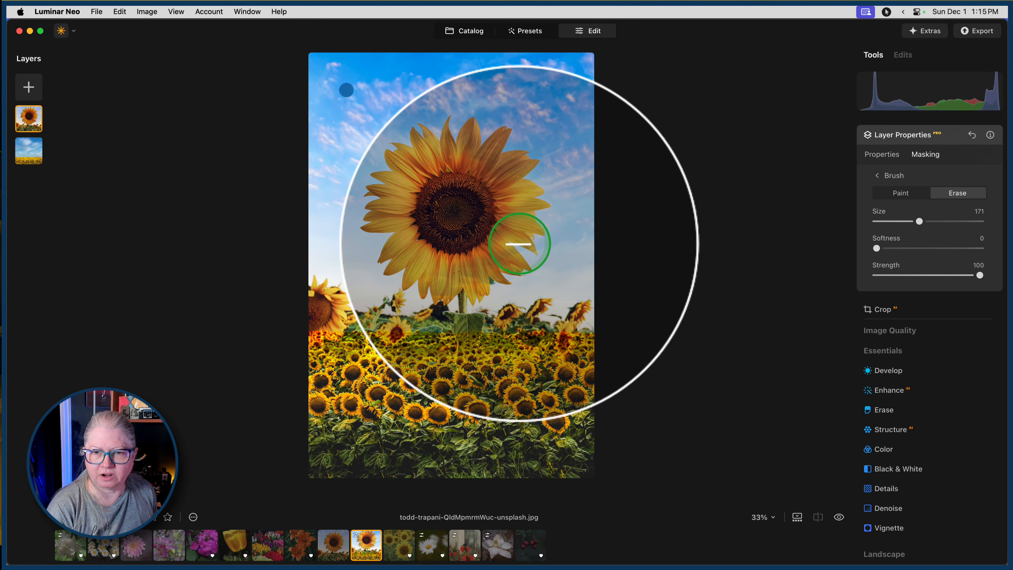
shift+click(517, 241)
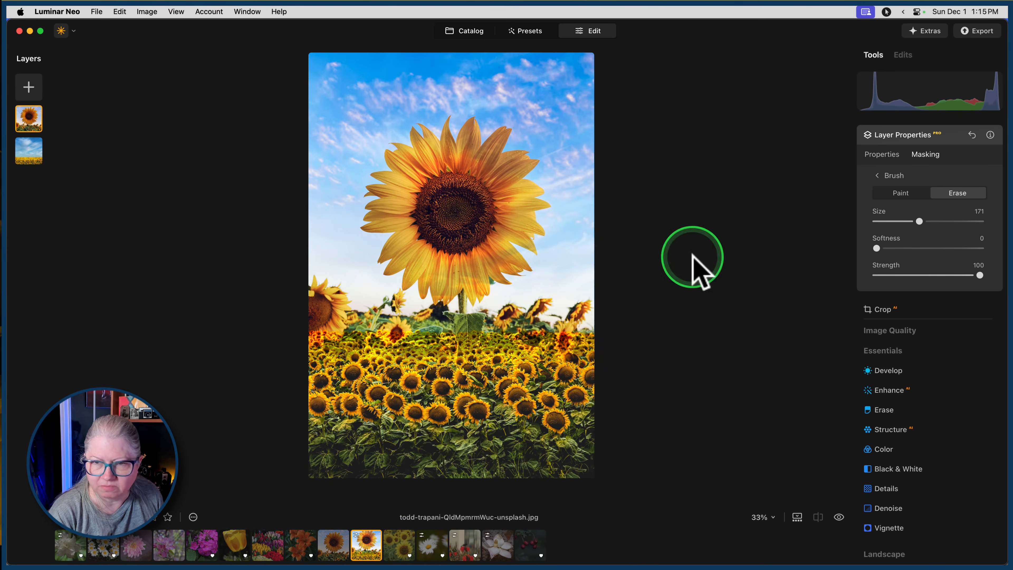
Nudge the sunflower layer slightly upward and erase its mask across the field just below the horizon with a size 70 brush at 15 softness.
click(880, 156)
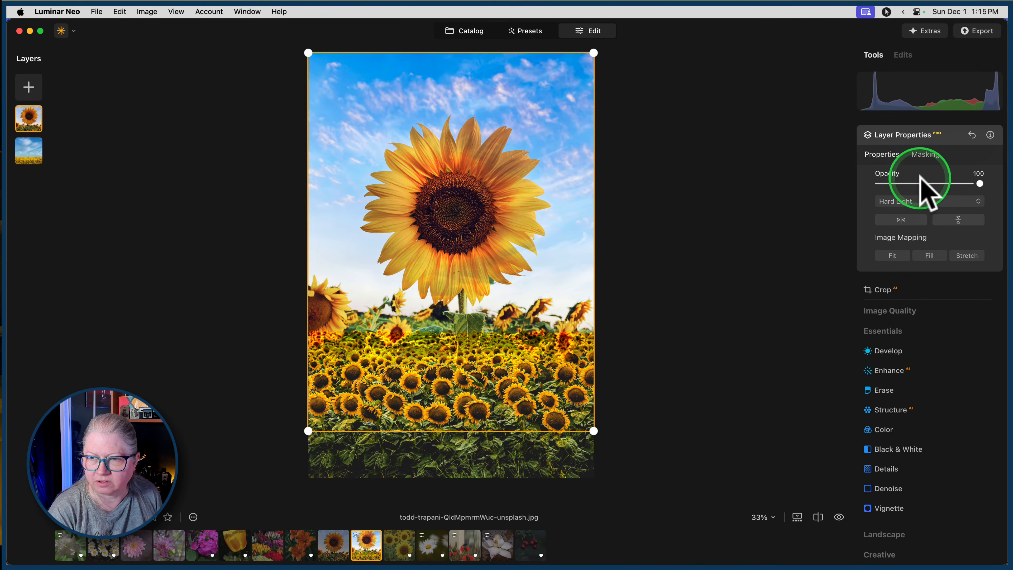
mouse_move(527, 217)
mouse_down()
mouse_move(516, 222)
mouse_move(514, 196)
mouse_move(514, 215)
mouse_up()
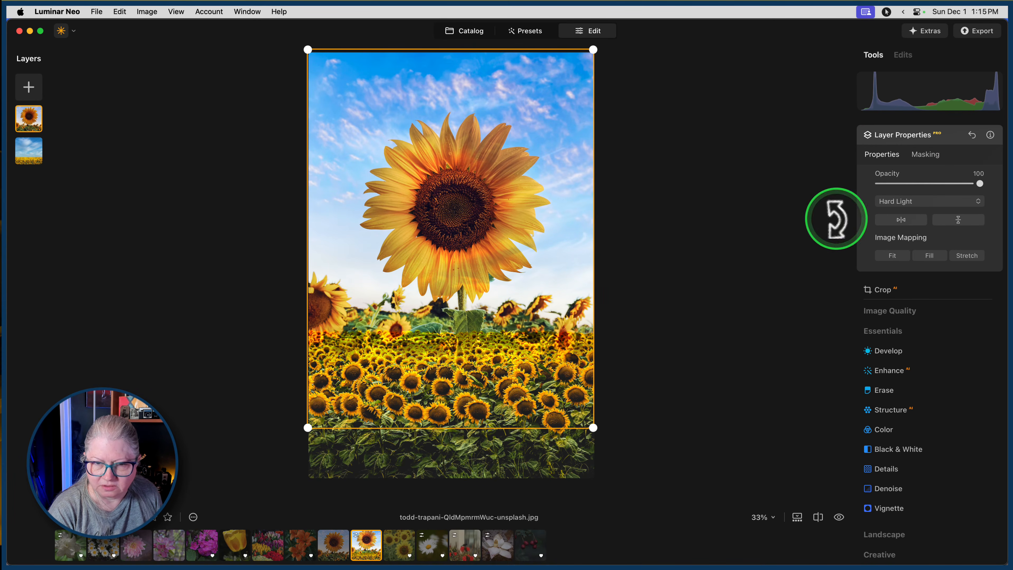
click(928, 157)
click(956, 193)
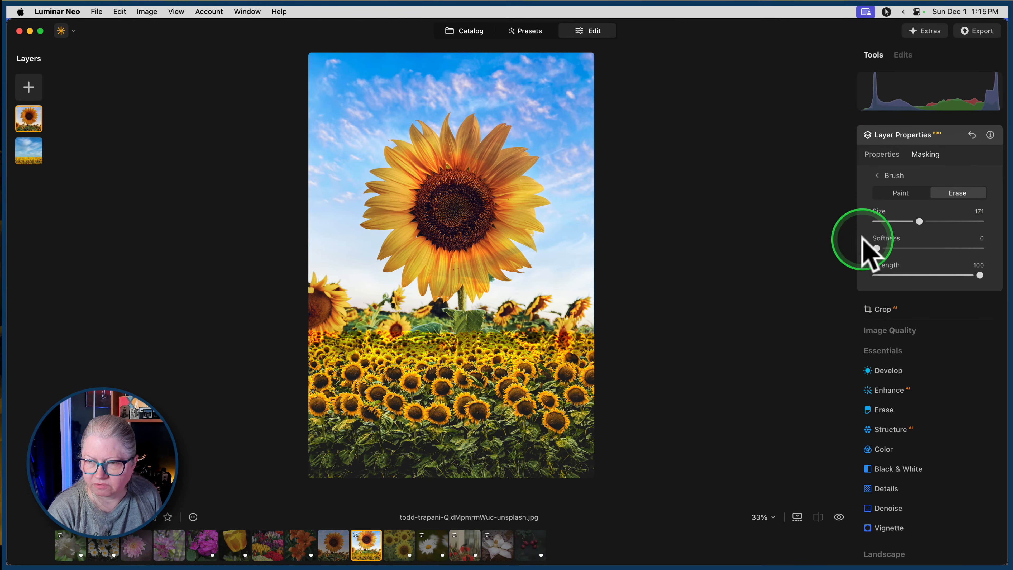
mouse_move(877, 248)
mouse_down()
mouse_move(894, 248)
mouse_move(890, 218)
mouse_up()
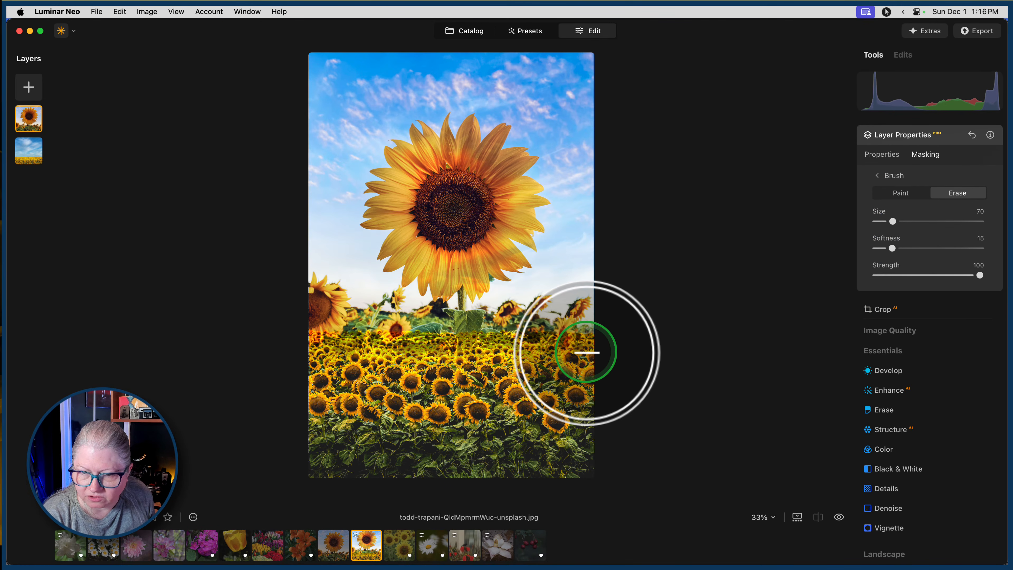
drag(586, 352, 315, 352)
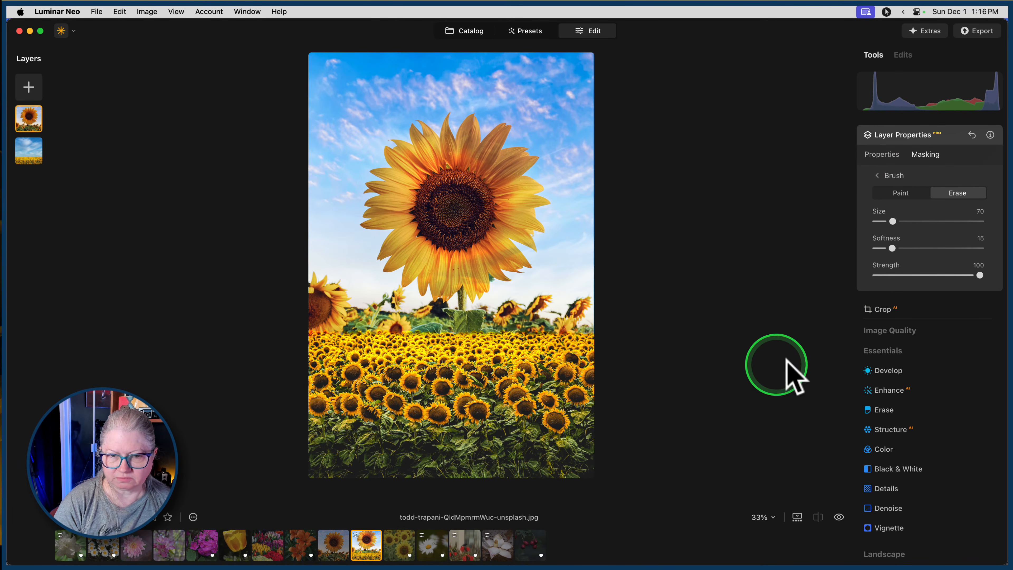
Paint the sunflower layer back in at the left end of the horizon with a size 70 brush at 100 softness and 31 strength.
click(895, 193)
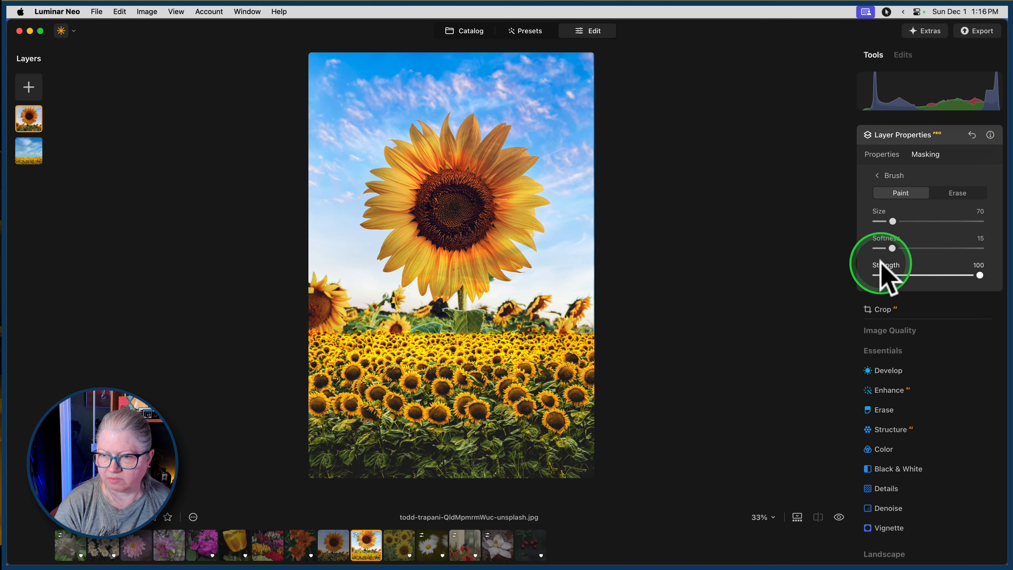
click(907, 275)
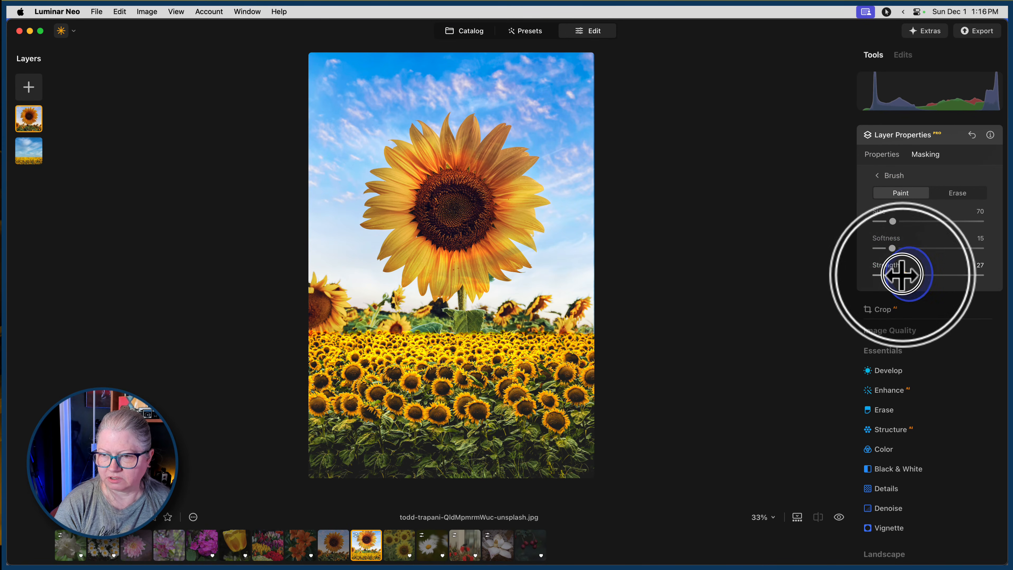
drag(893, 249, 985, 251)
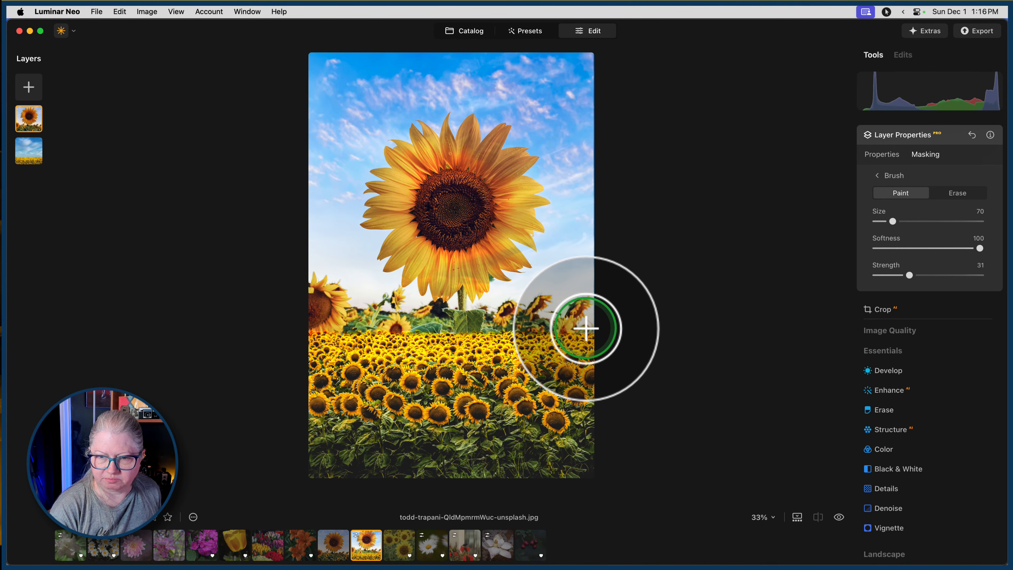
click(312, 327)
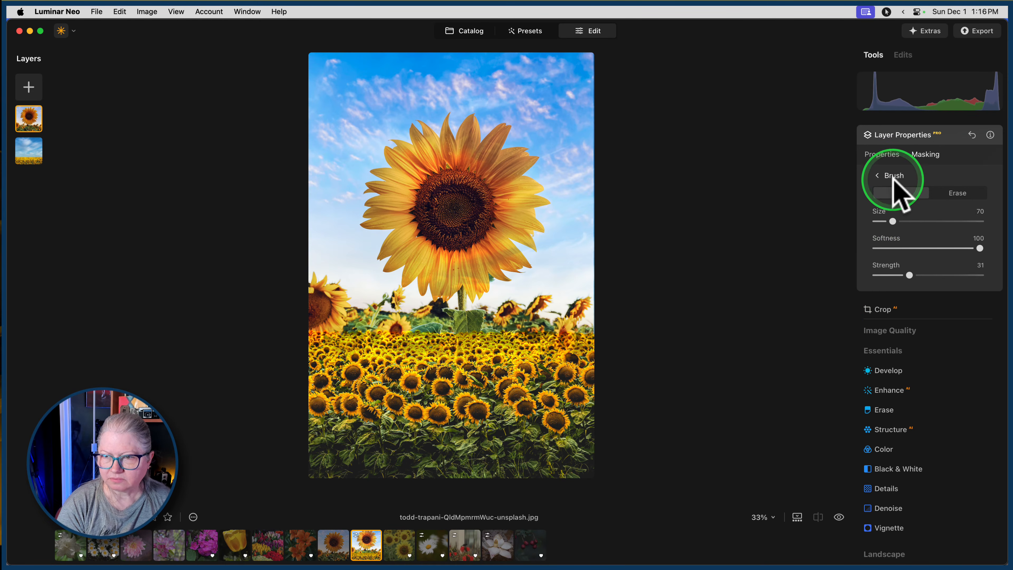
Try the Normal blend mode on the sunflower layer, restore Hard Light and close the layer properties.
click(892, 168)
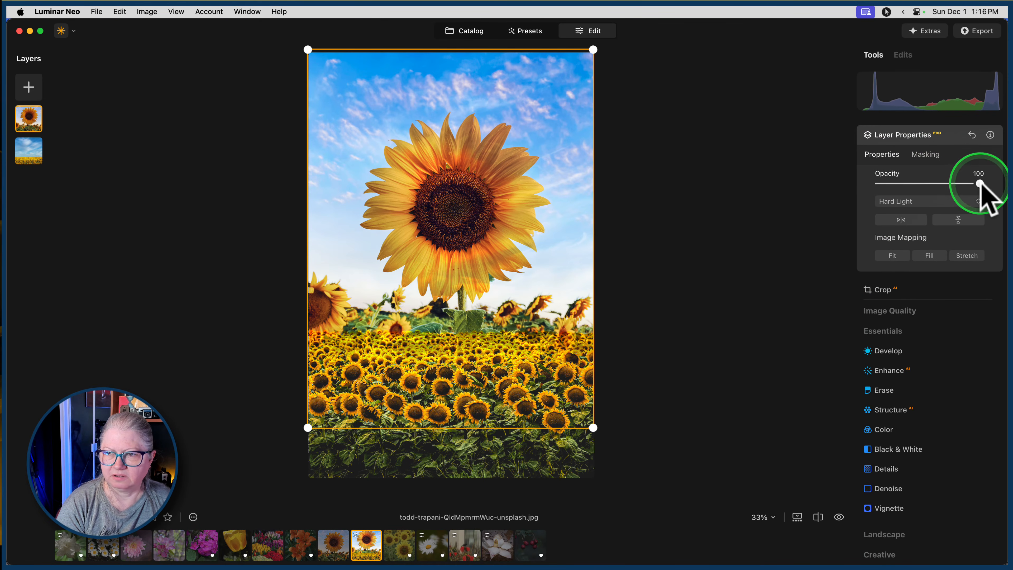
mouse_move(980, 183)
mouse_down()
mouse_move(891, 183)
mouse_move(997, 184)
mouse_up()
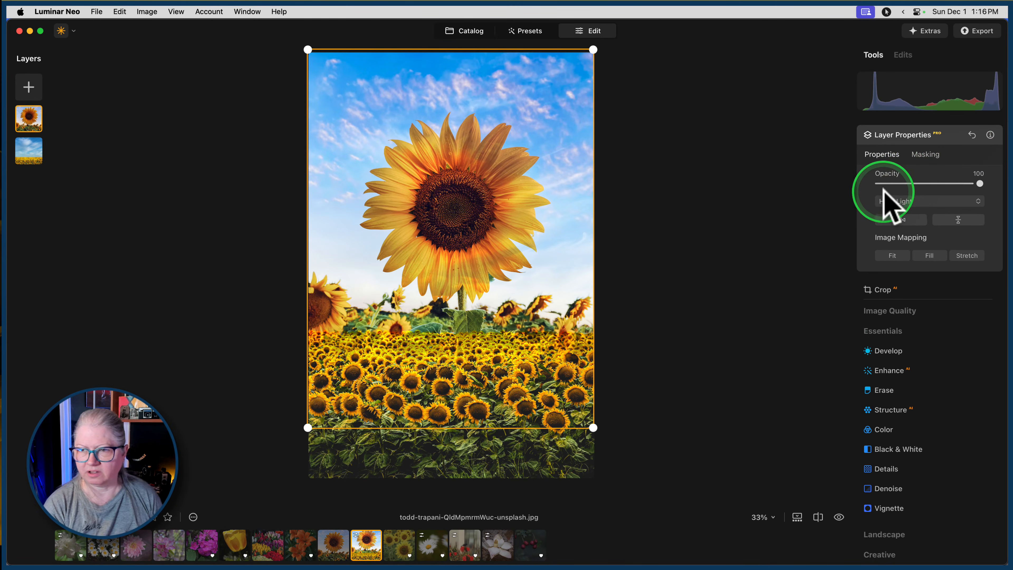
click(895, 201)
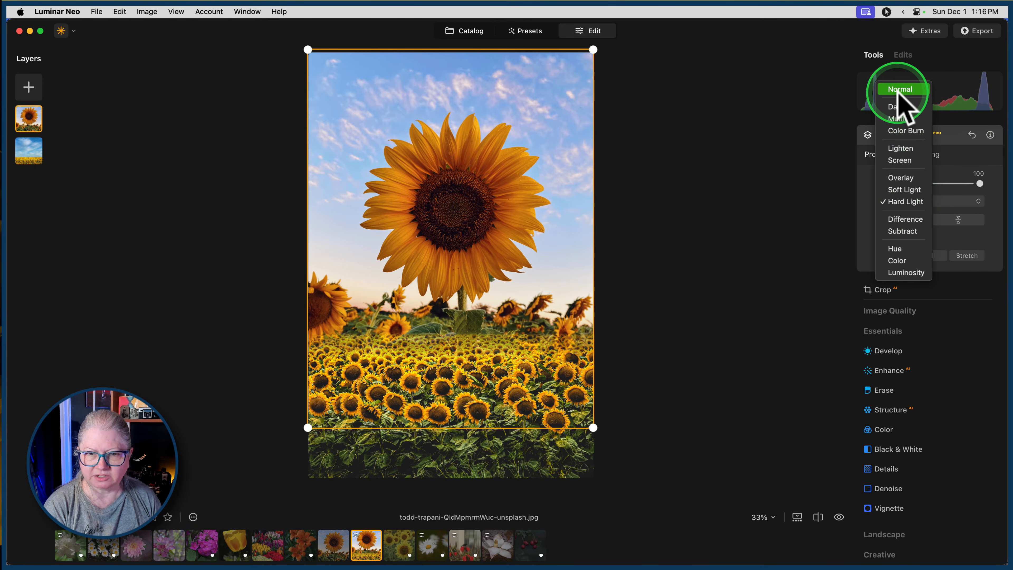
click(897, 90)
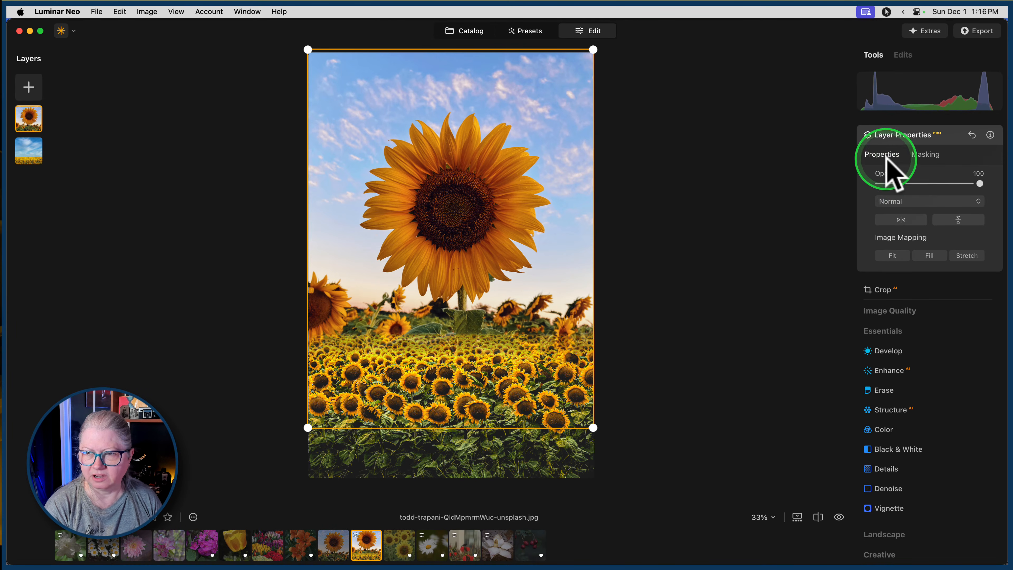
click(900, 200)
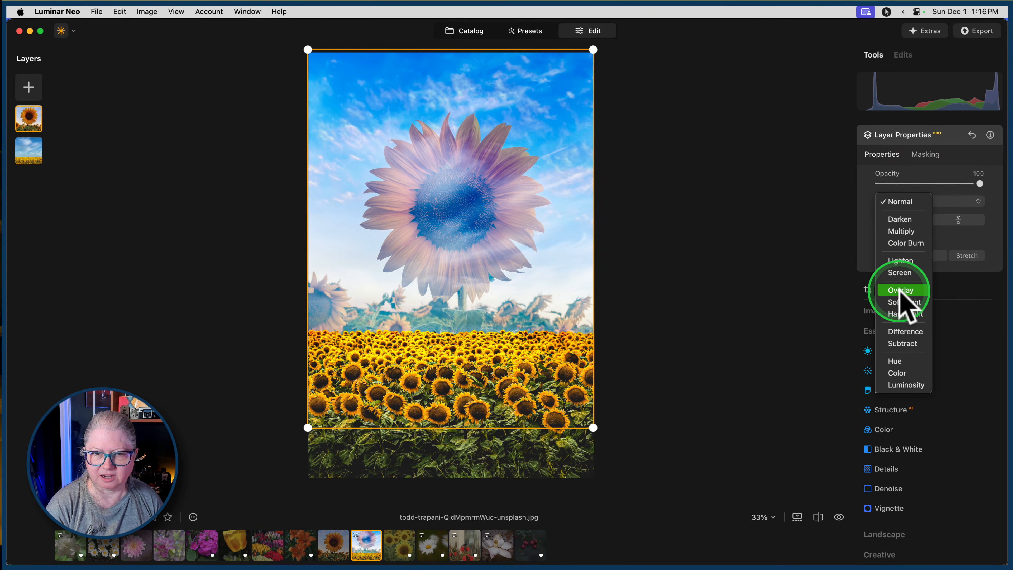
click(900, 314)
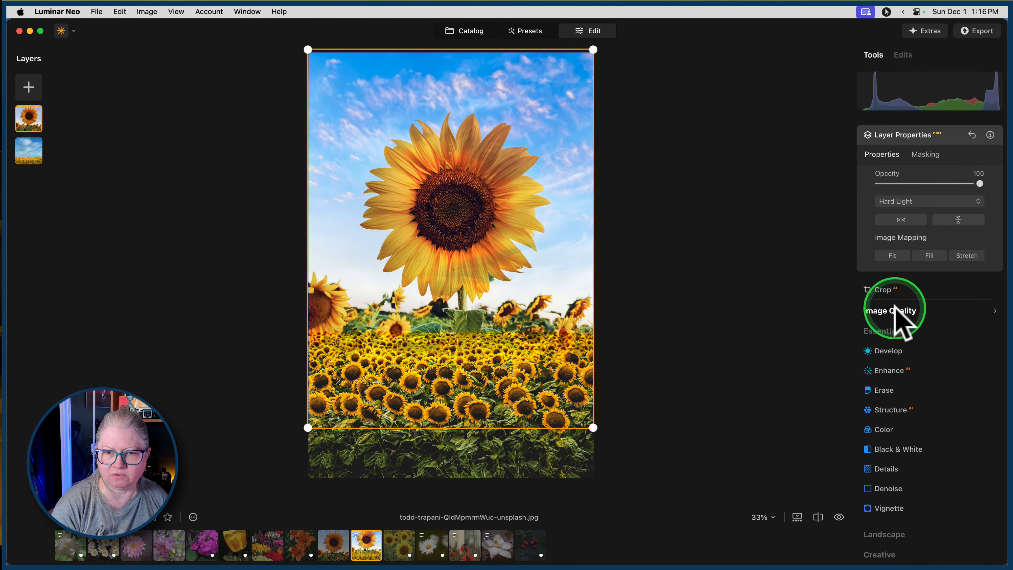
click(927, 143)
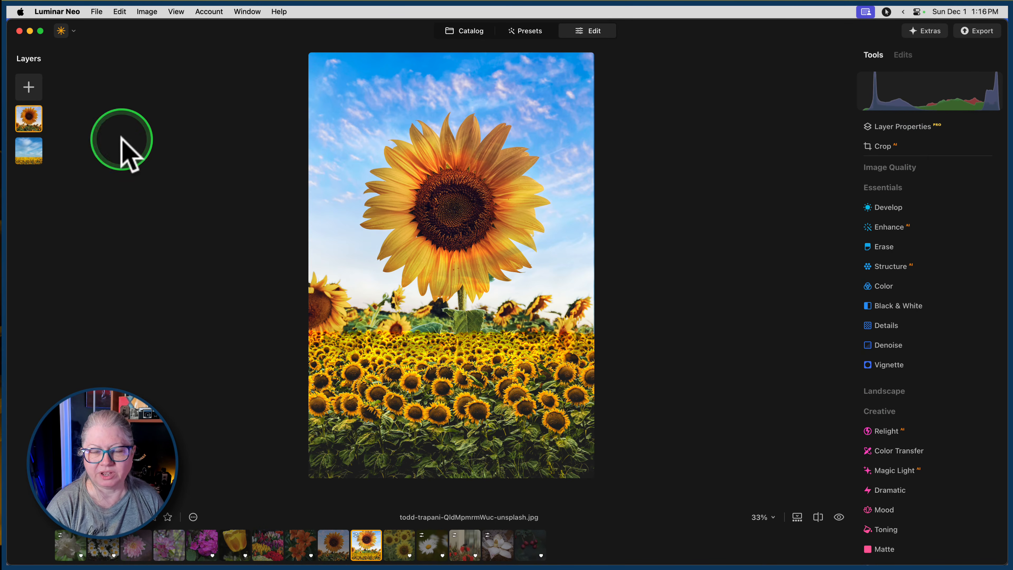
Duplicate the sunflower layer and set the copy's opacity to 35.
right_click(29, 116)
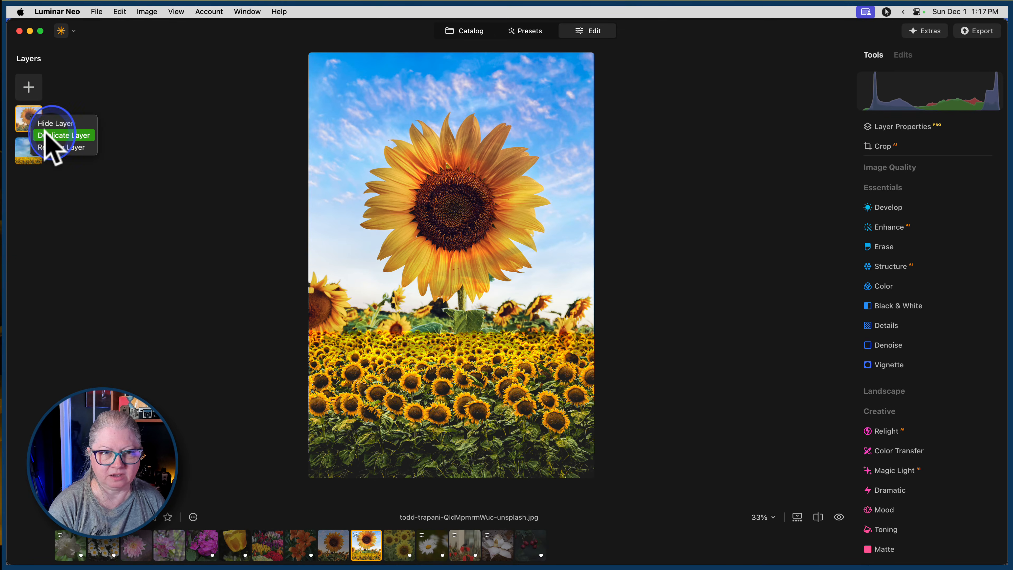
click(46, 135)
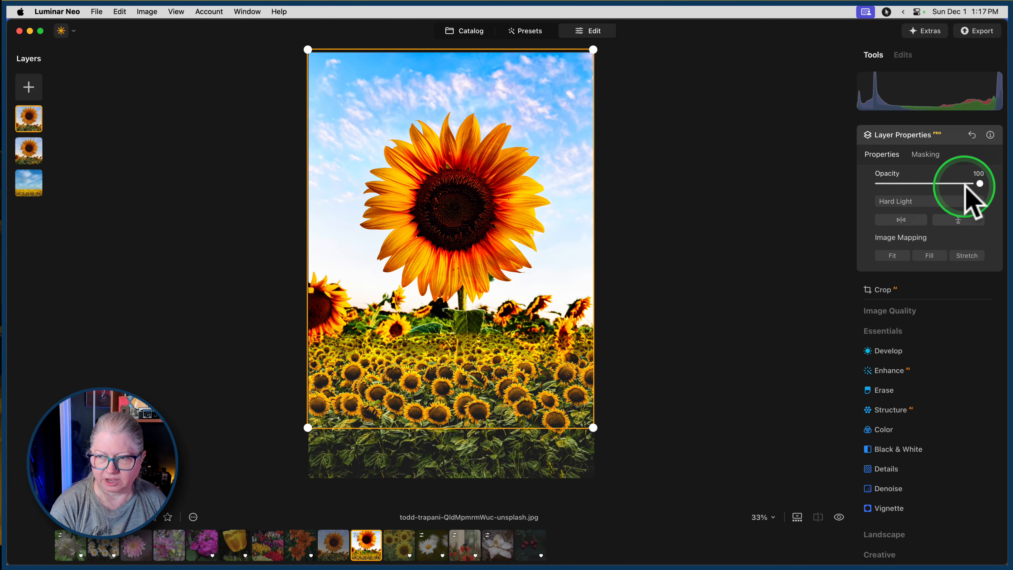
mouse_move(980, 184)
mouse_down()
mouse_move(901, 183)
mouse_move(933, 183)
mouse_move(911, 185)
mouse_up()
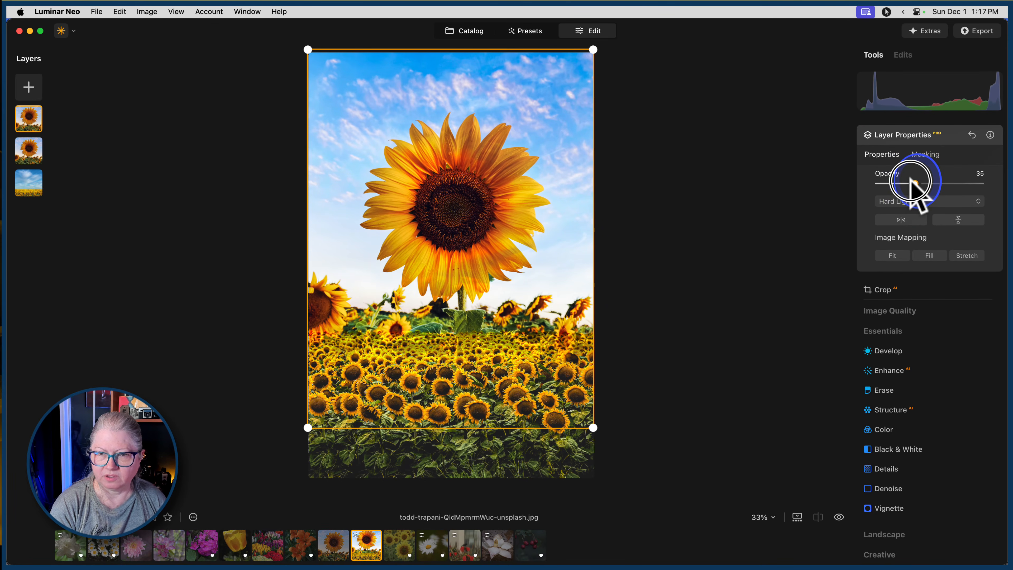
Try to limit the duplicate sunflower layer with a radial gradient mask drawn from the flower's center.
click(923, 156)
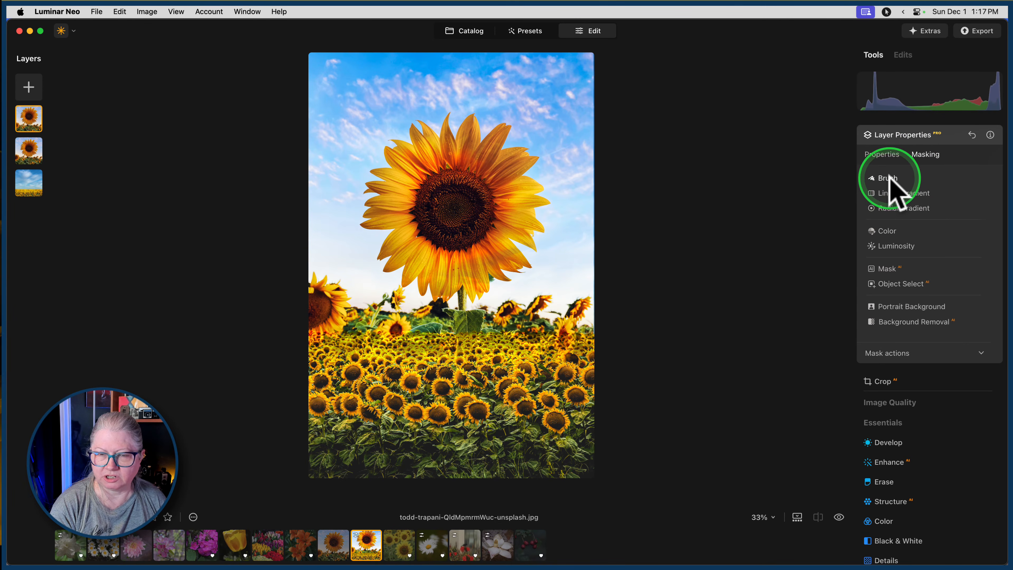
click(896, 207)
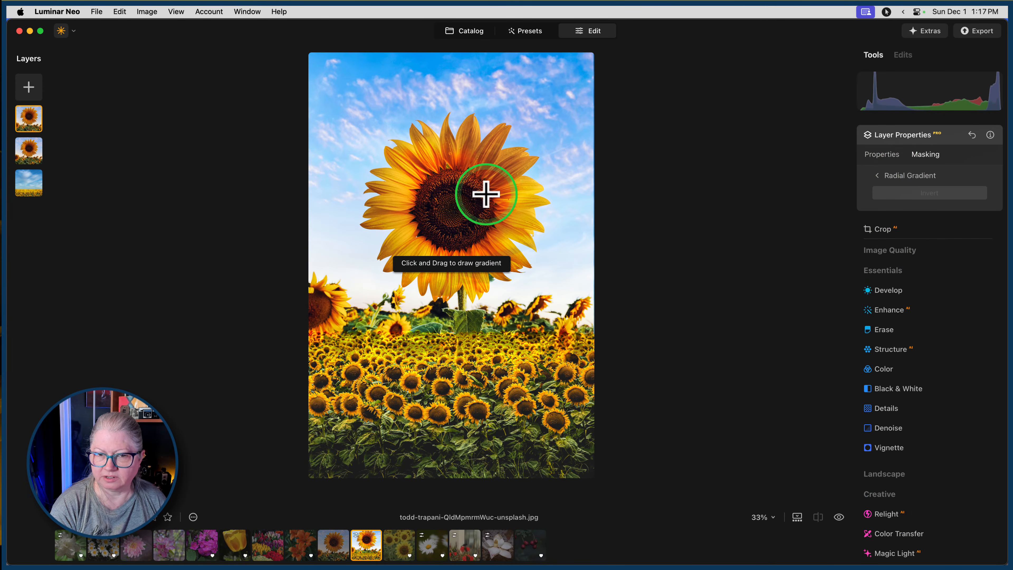
drag(452, 202, 479, 226)
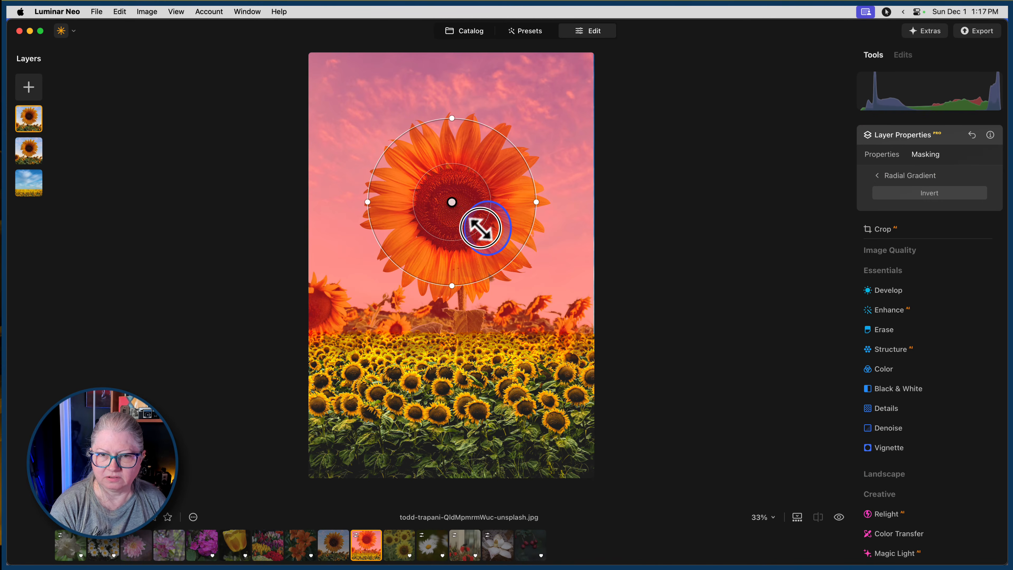
click(893, 178)
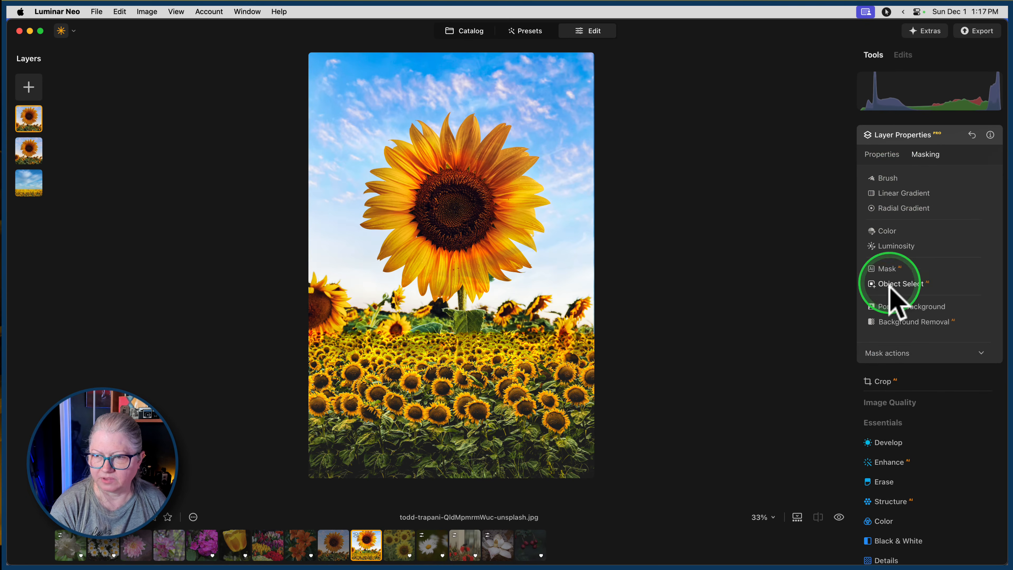
Clear the duplicate layer's mask and draw a radial gradient that covers only the large sunflower head.
click(896, 353)
click(922, 371)
click(899, 208)
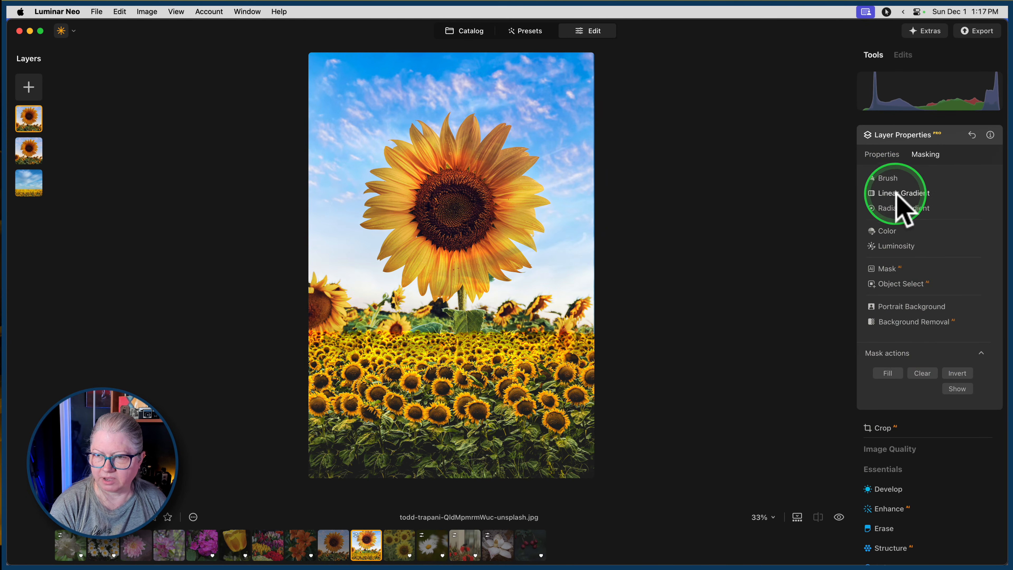
drag(449, 198, 519, 185)
drag(558, 159, 540, 164)
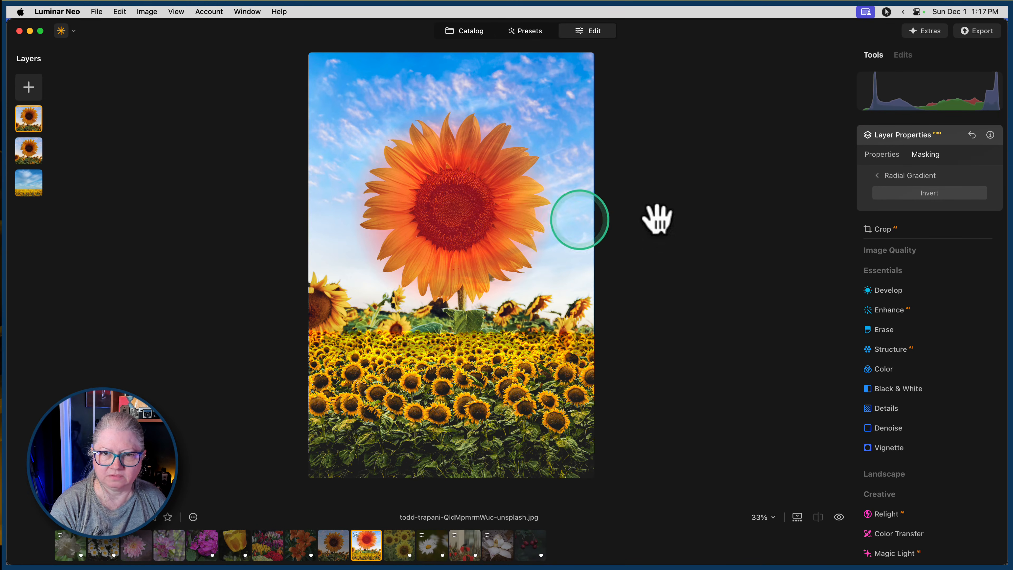
Set the duplicate sunflower layer's opacity to 36 and compare the composite with the original photo.
click(878, 176)
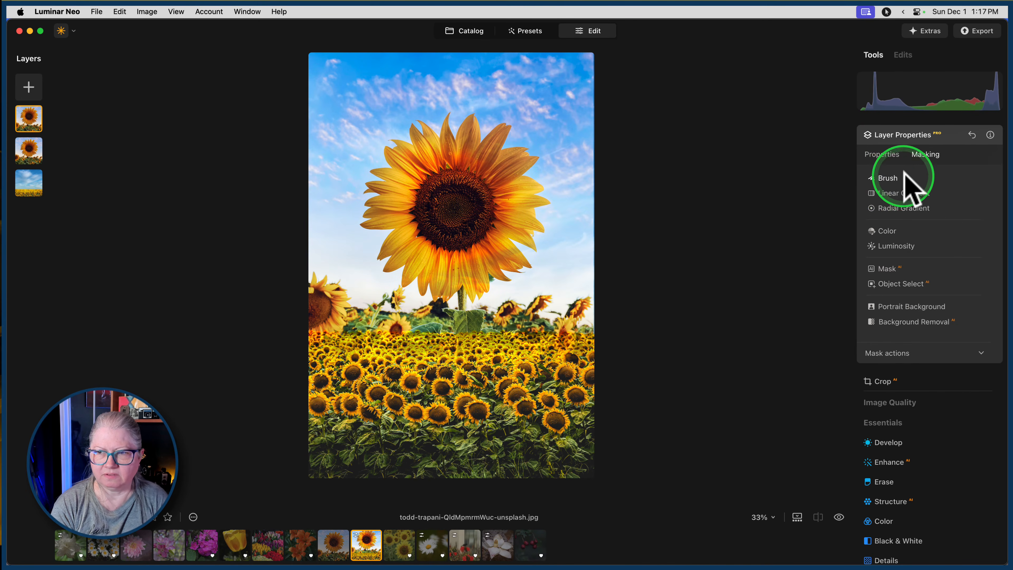
click(880, 155)
drag(975, 183, 917, 183)
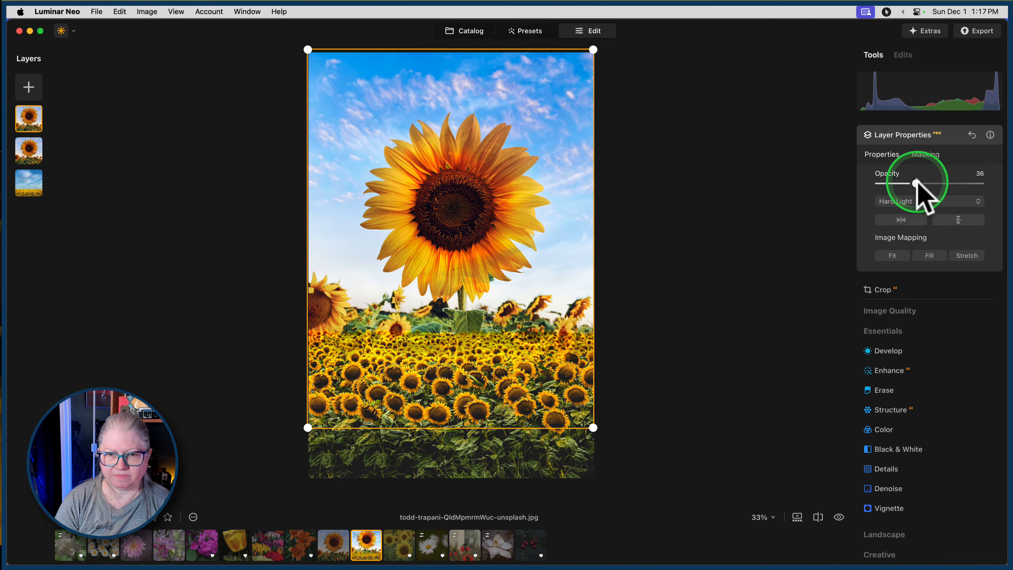
click(946, 136)
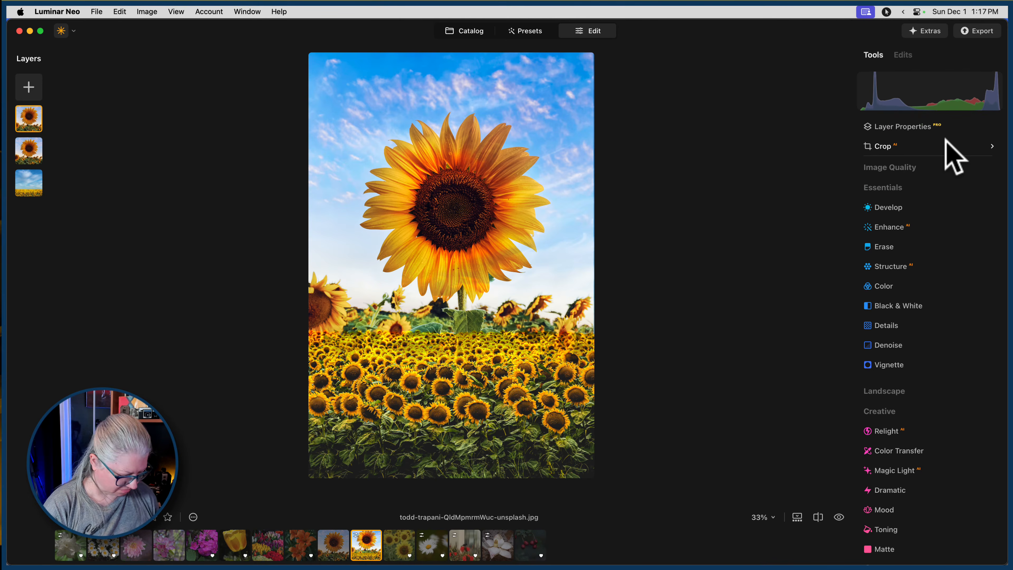
key(backslash)
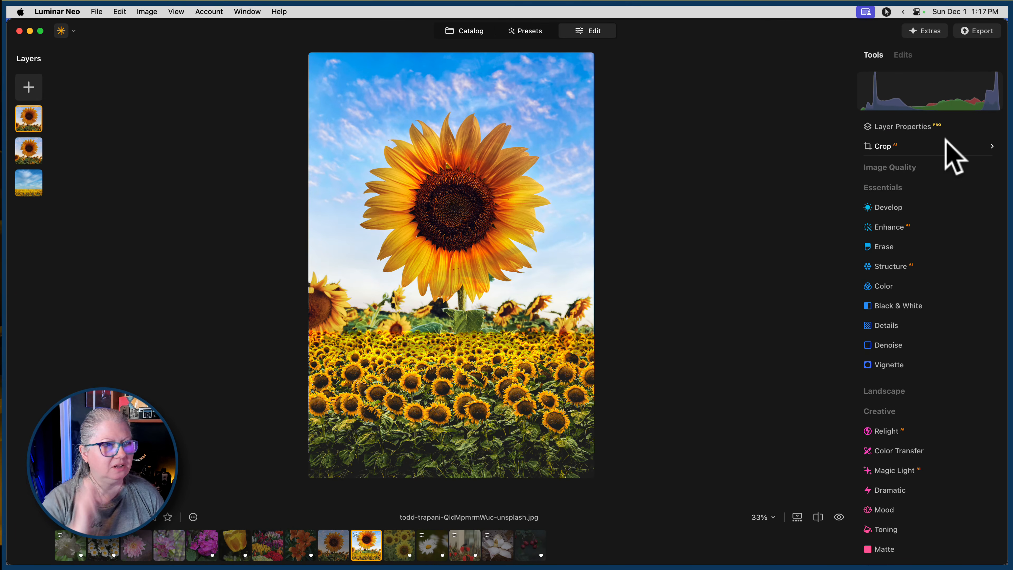
Switch to Lightroom Classic, select the single sunflower and sunflower field photos, and review the Edit In options for opening them as Photoshop layers.
click(100, 44)
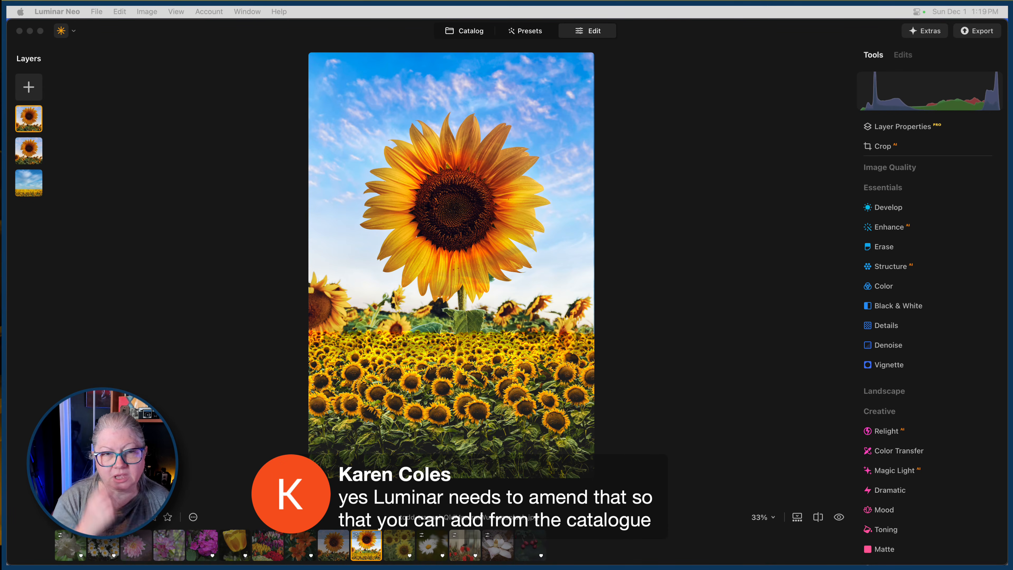
key(super+Tab)
key(super+Tab)
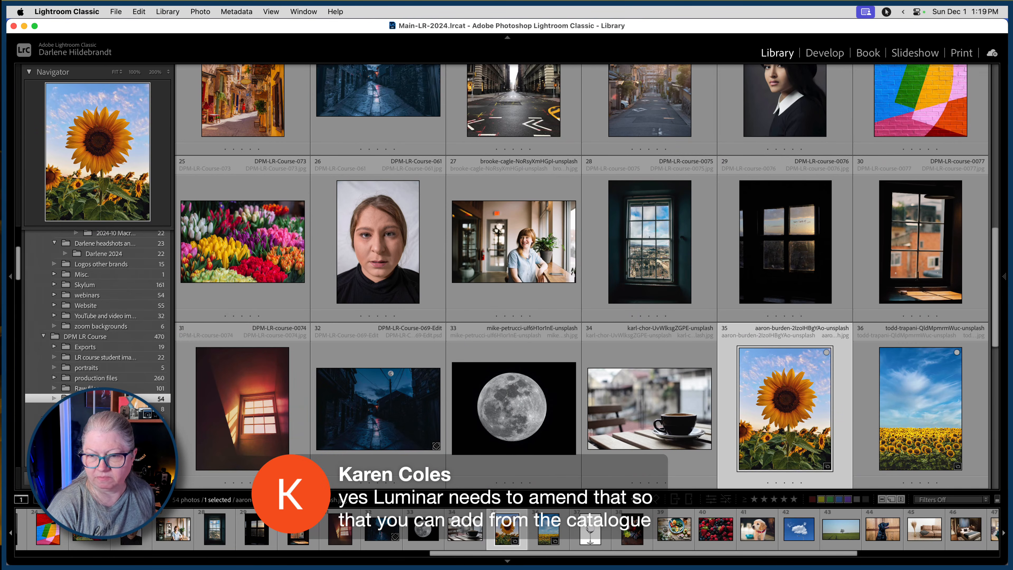
click(821, 396)
super+click(927, 415)
click(776, 382)
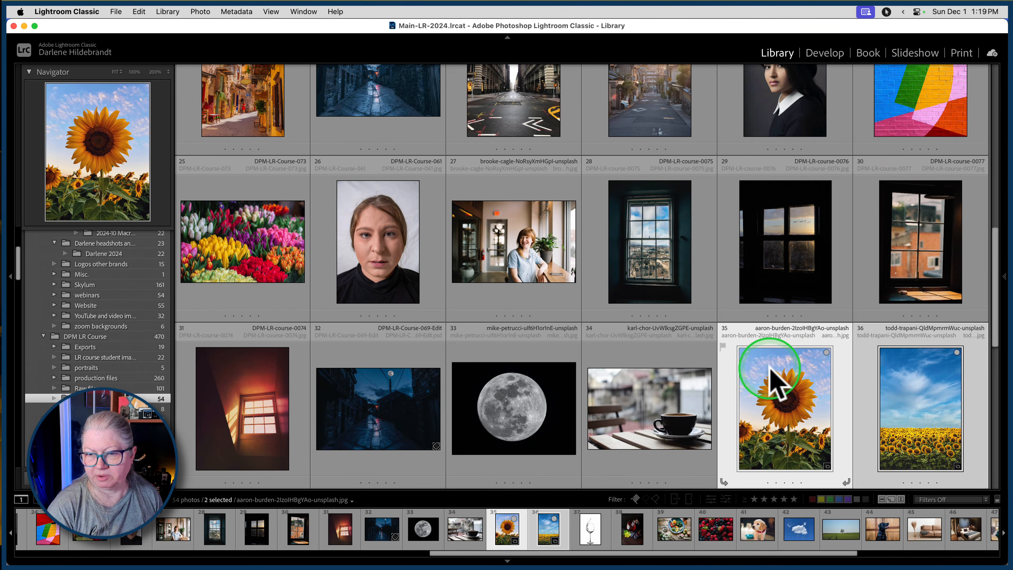
scroll(776, 382, down, 2)
right_click(772, 248)
mouse_move(784, 280)
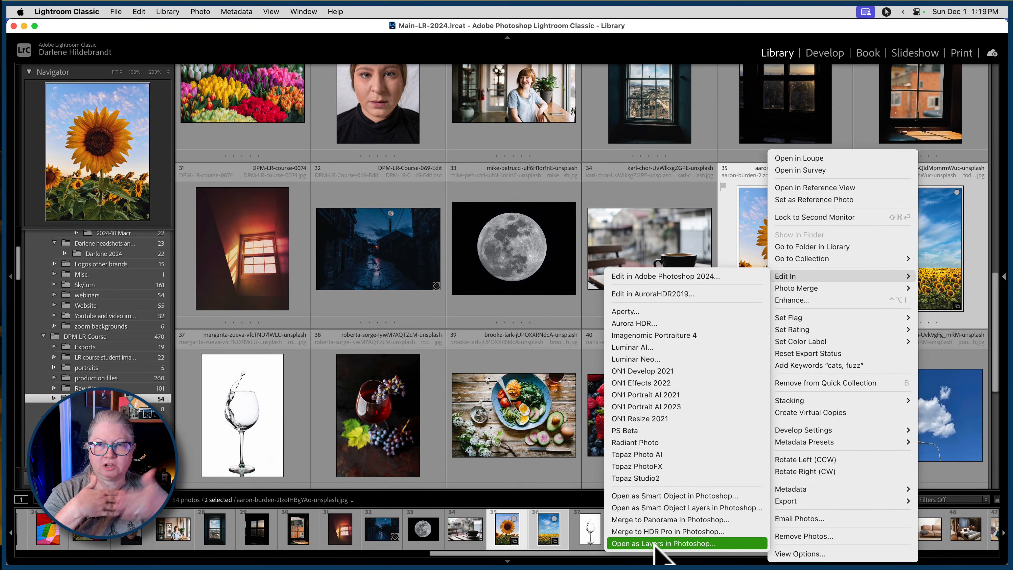
click(510, 190)
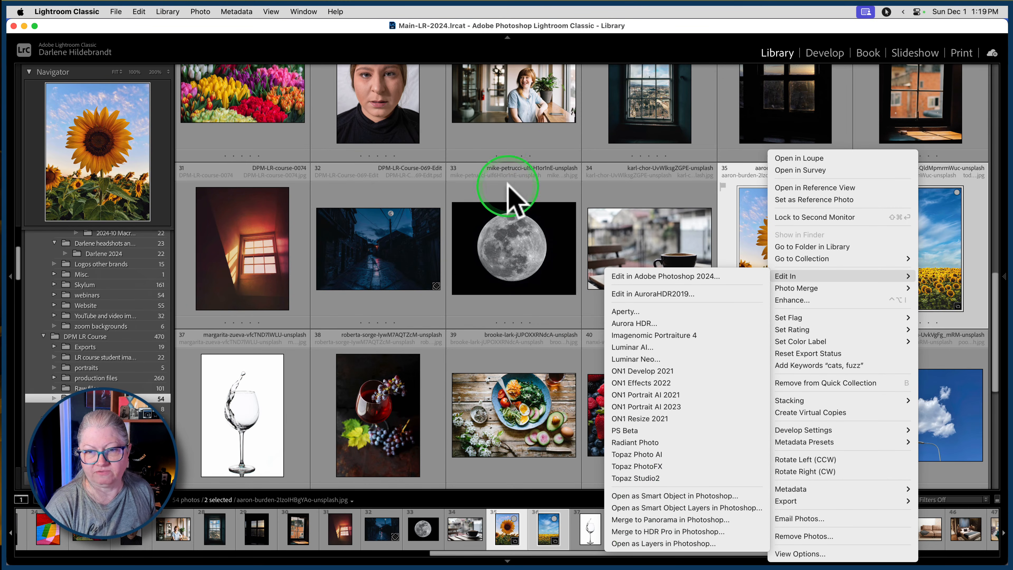
Switch back to Luminar Neo and open the white magnolia photo to examine its texture layers.
key(super+Tab)
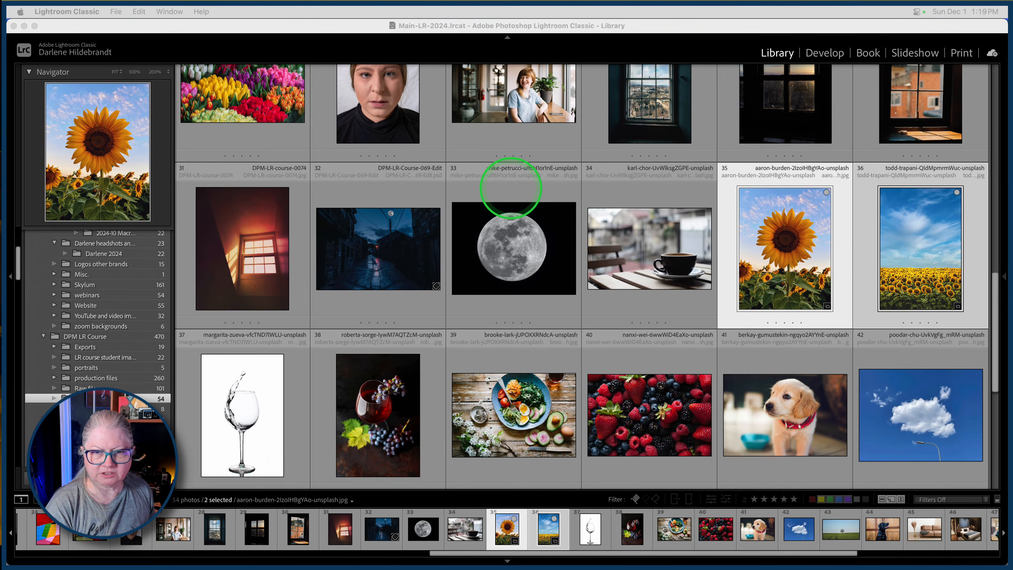
key(super+Tab)
key(super+Tab)
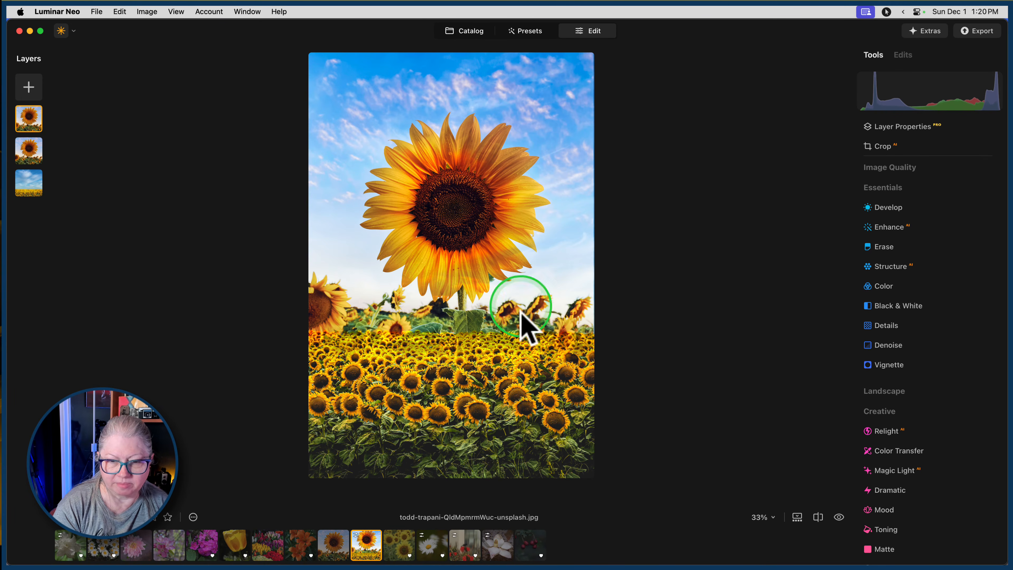
click(497, 544)
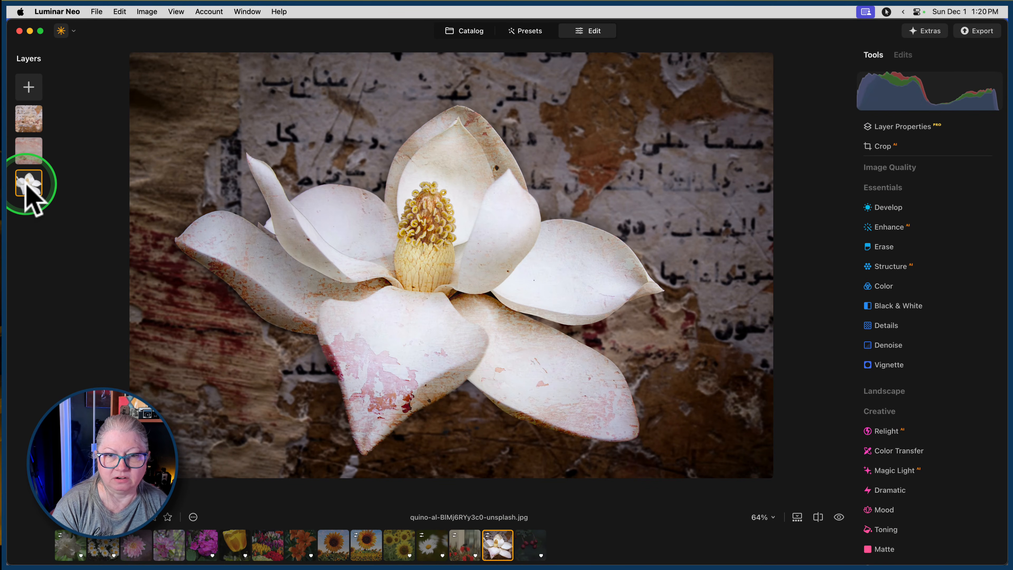
click(30, 140)
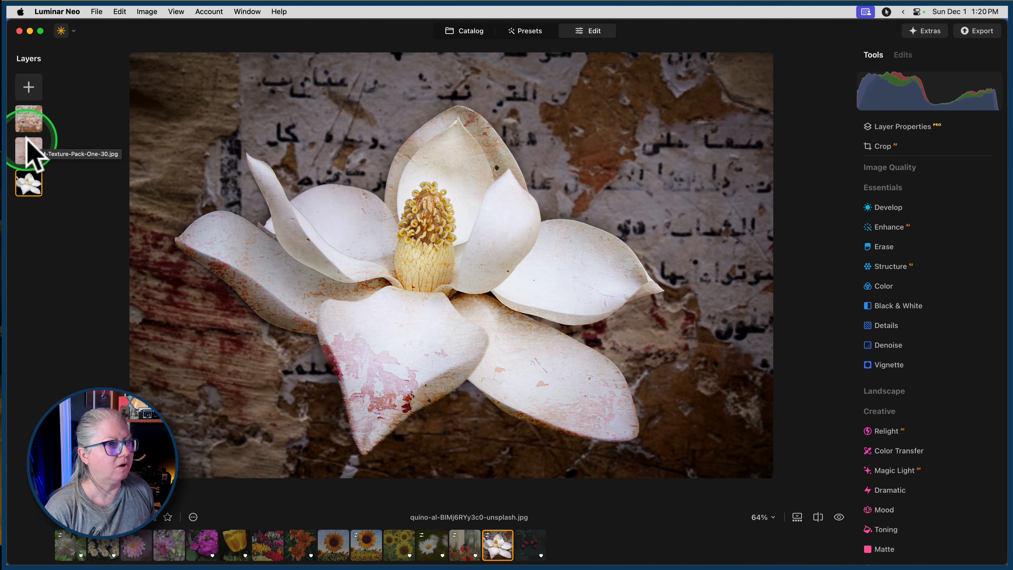
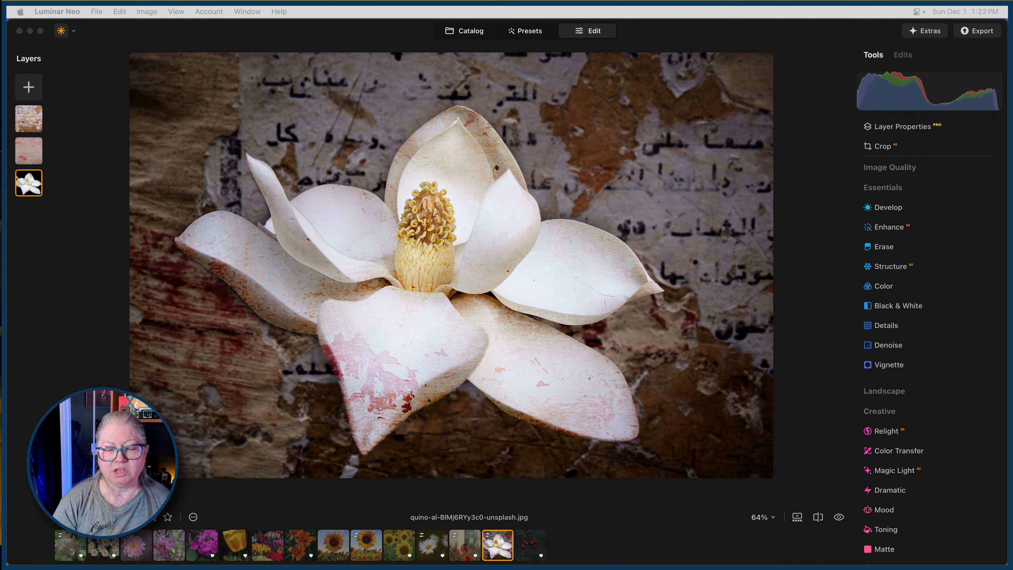
Switch to Chrome and open the Digital Photo Community's Getting started page in a new tab from the bookmarks.
key(super+Tab)
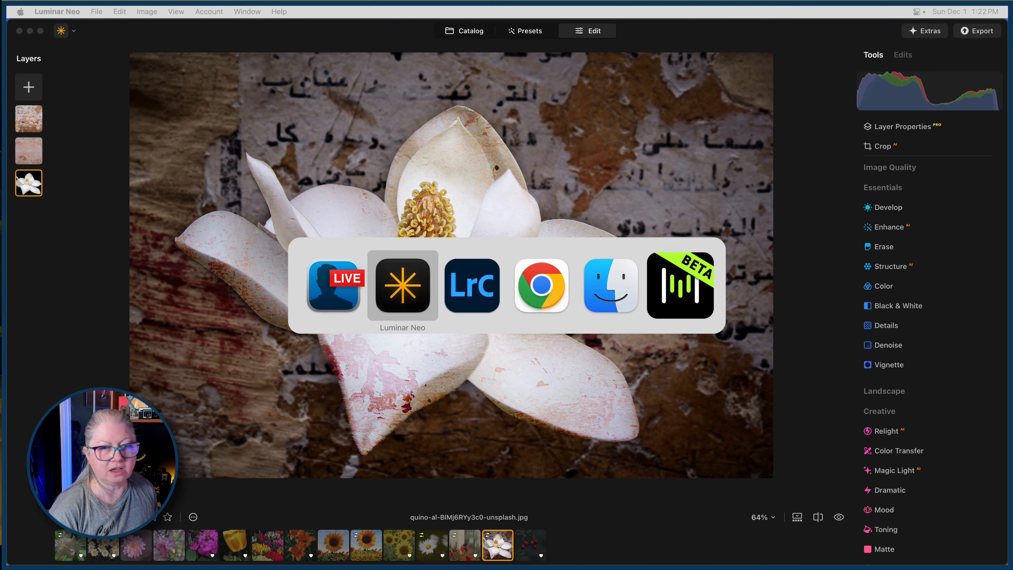
key(super+Tab)
key(super+Tab)
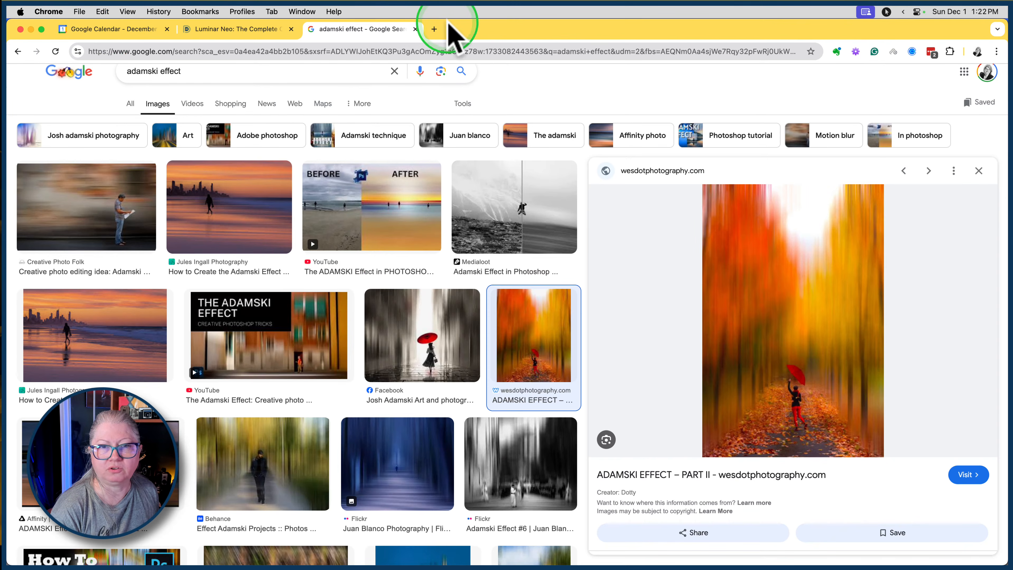
click(440, 31)
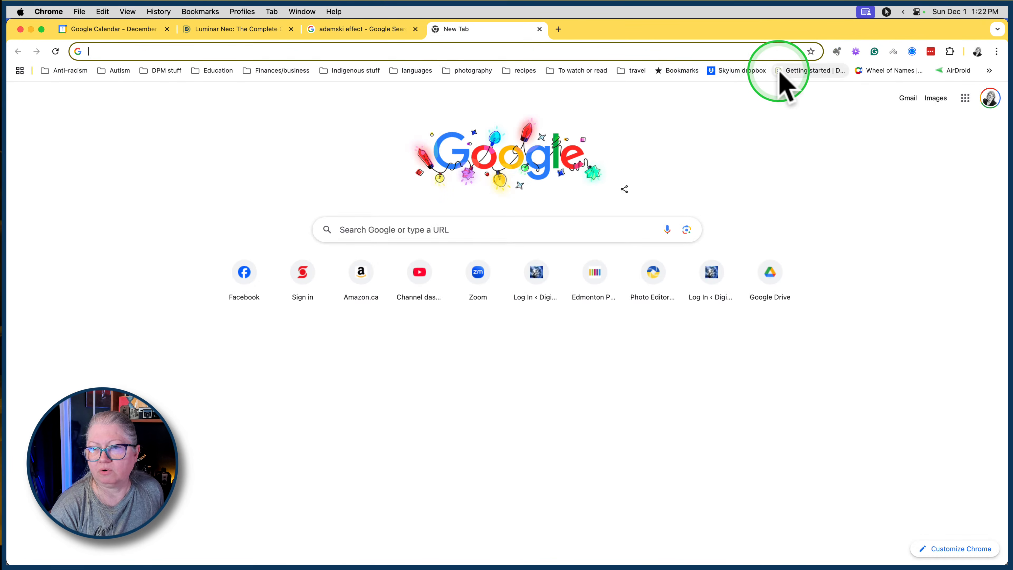
click(794, 72)
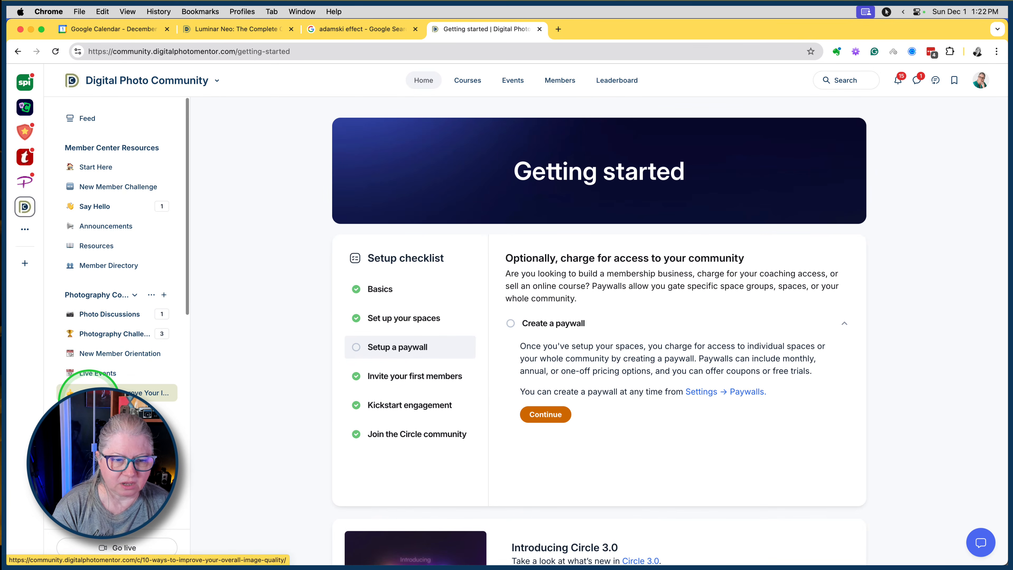
Open the Luminar Neo Course space in the community and look through its member questions and pinned posts.
scroll(89, 395, down, 3)
click(111, 389)
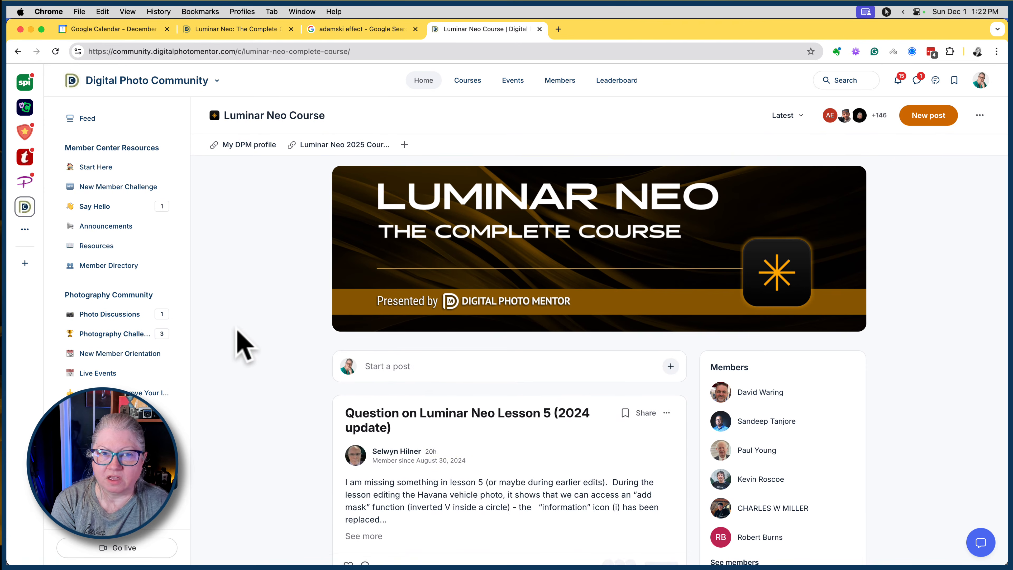
scroll(238, 331, down, 3)
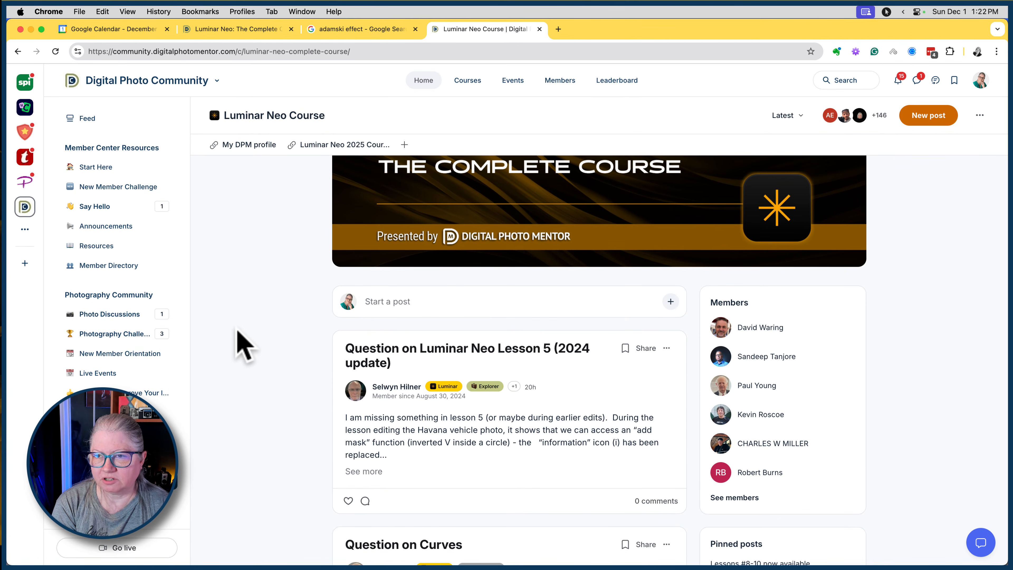
scroll(239, 331, down, 4)
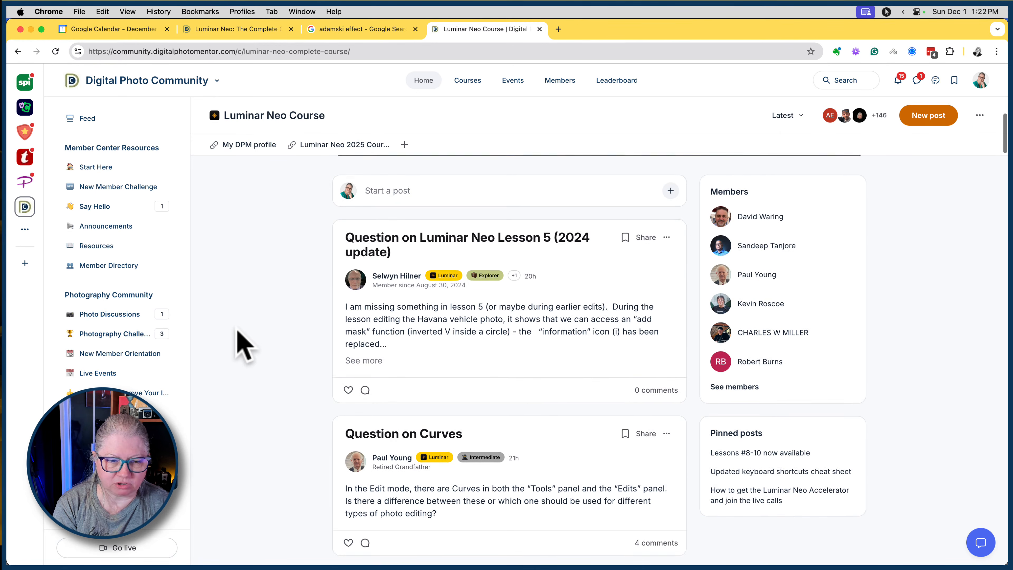
scroll(120, 343, down, 5)
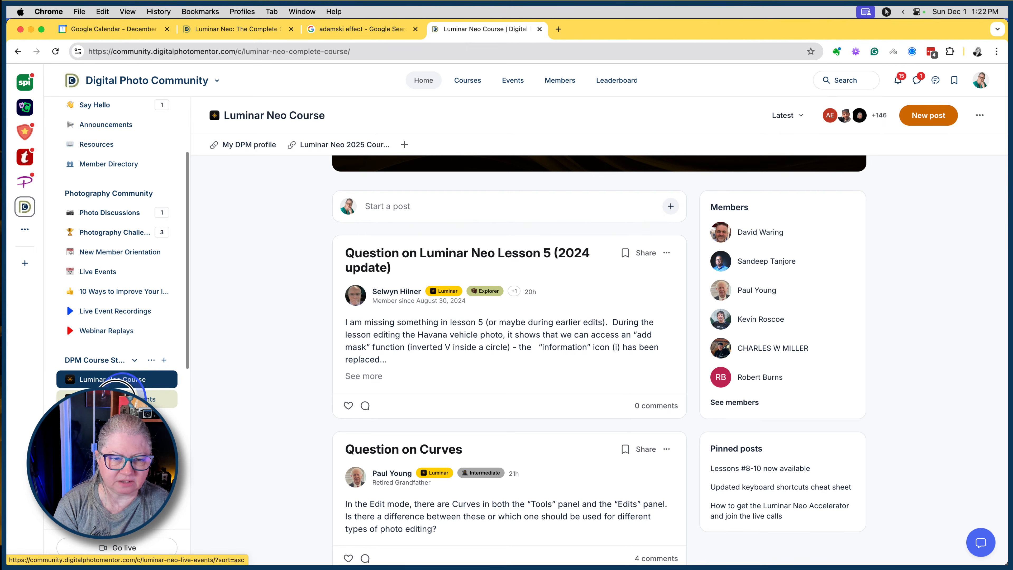
View the Dec 2nd Live Q&A session under Neo Accelerator Events, and look at the Neo Event Recordings space.
click(116, 399)
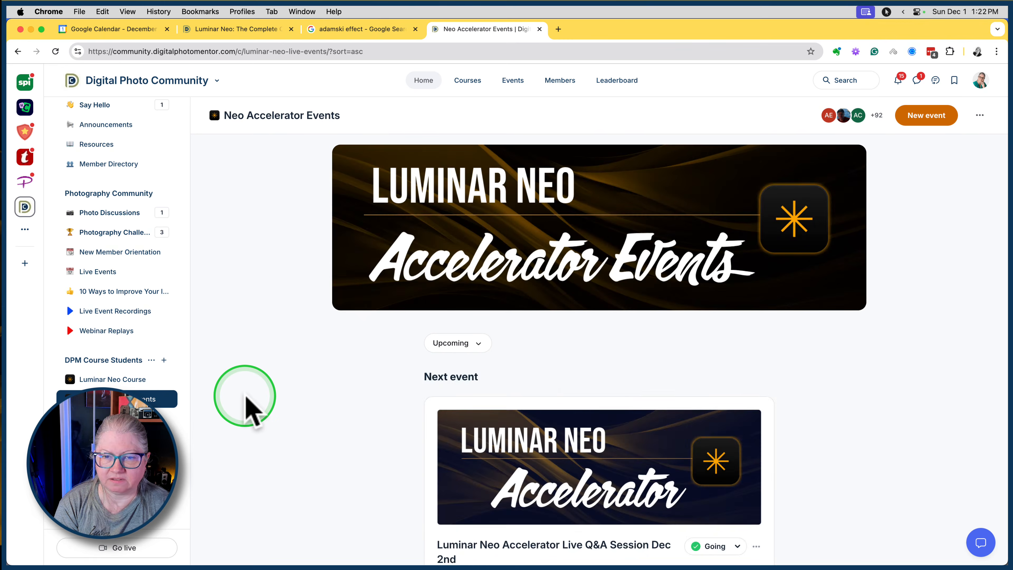
scroll(245, 411, down, 5)
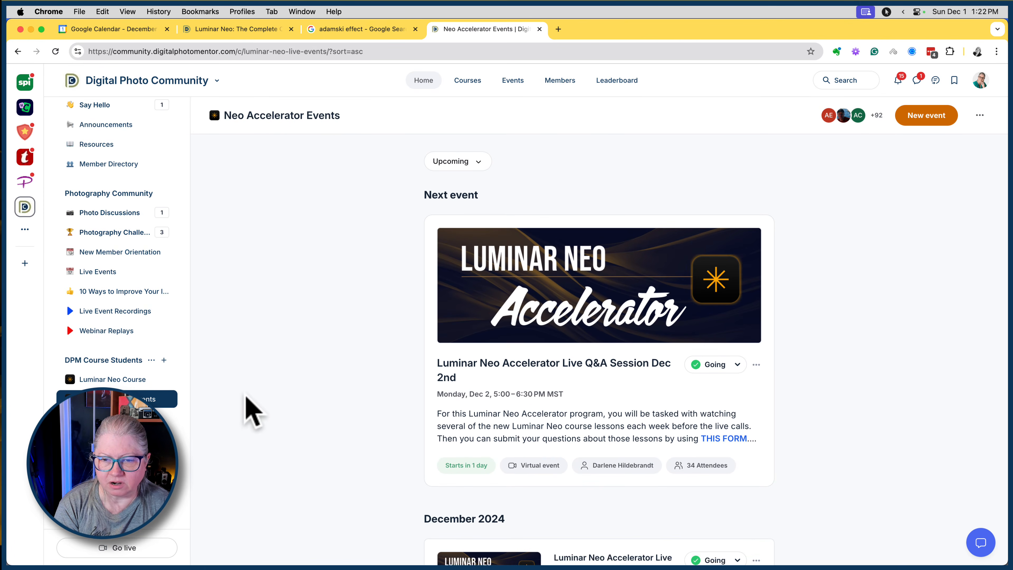
click(445, 363)
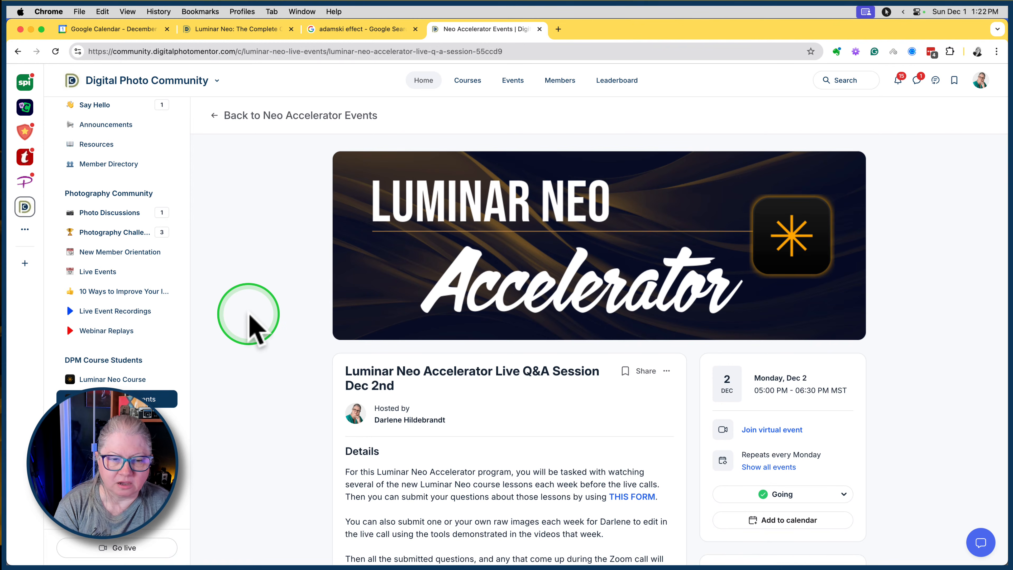
click(114, 418)
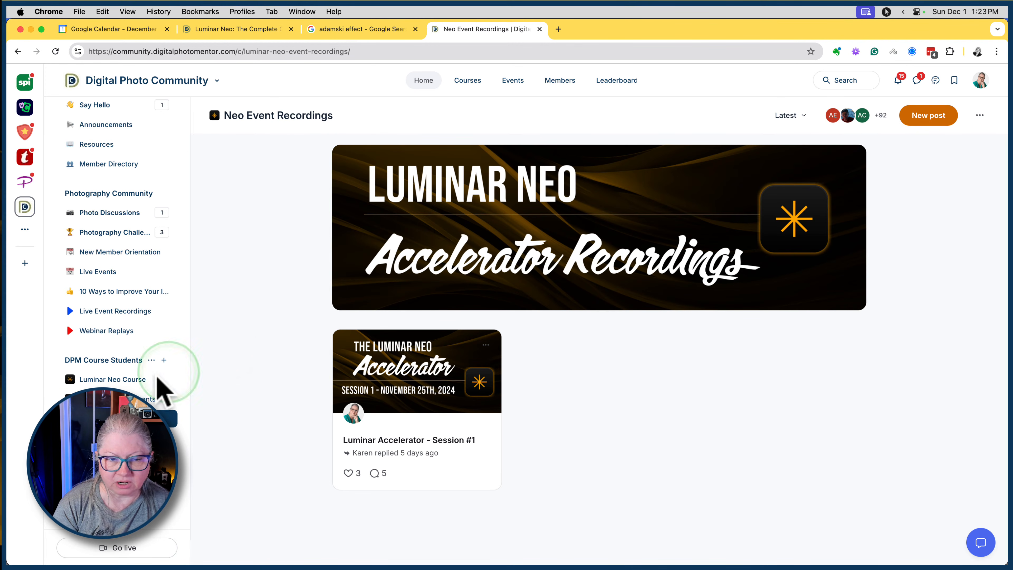
Reopen the Dec 2nd Live Q&A session from Neo Accelerator Events and highlight the assigned Lessons 5, 6 and 7 in its details.
click(111, 398)
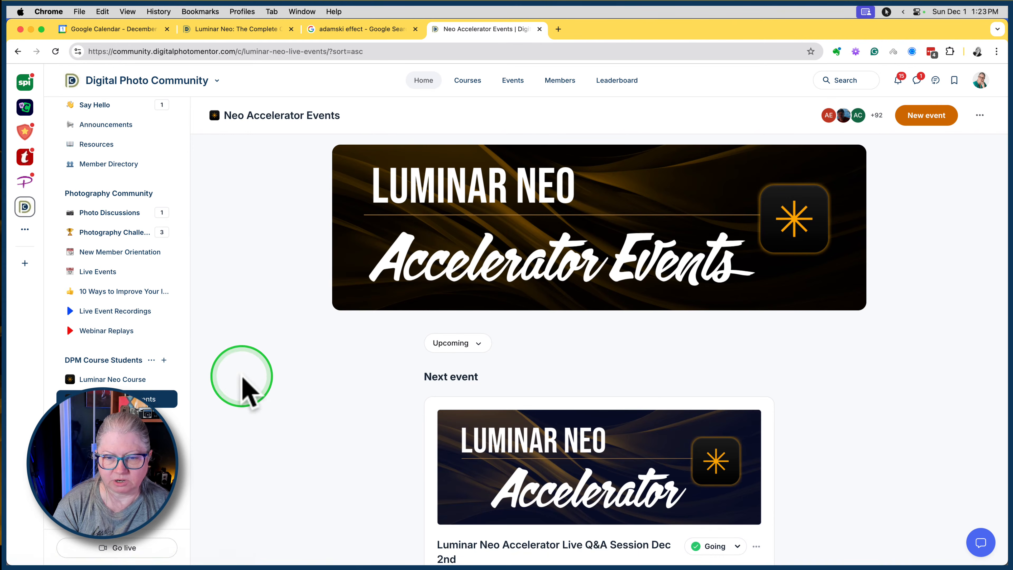
scroll(339, 369, down, 3)
click(447, 423)
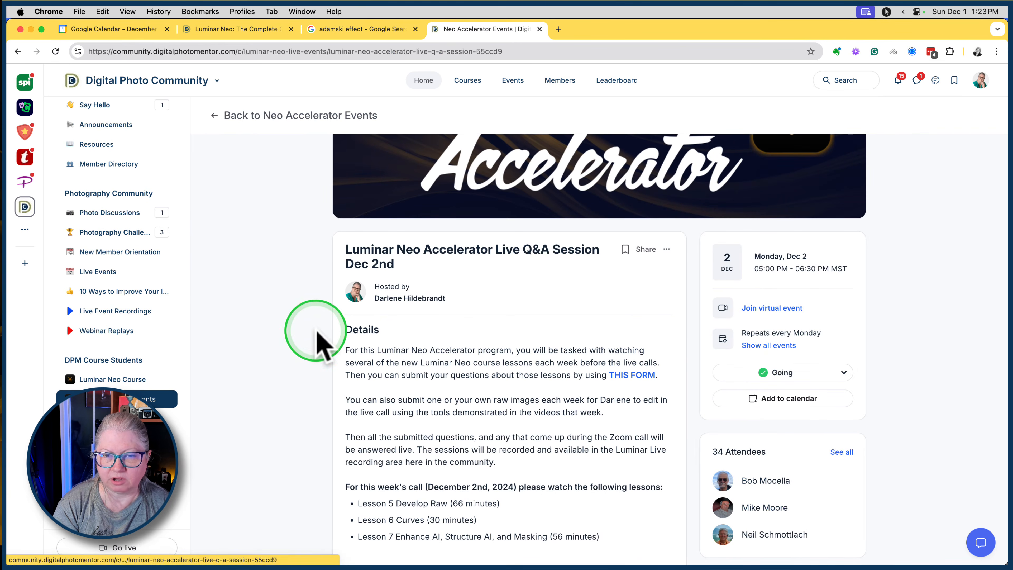
scroll(223, 259, down, 3)
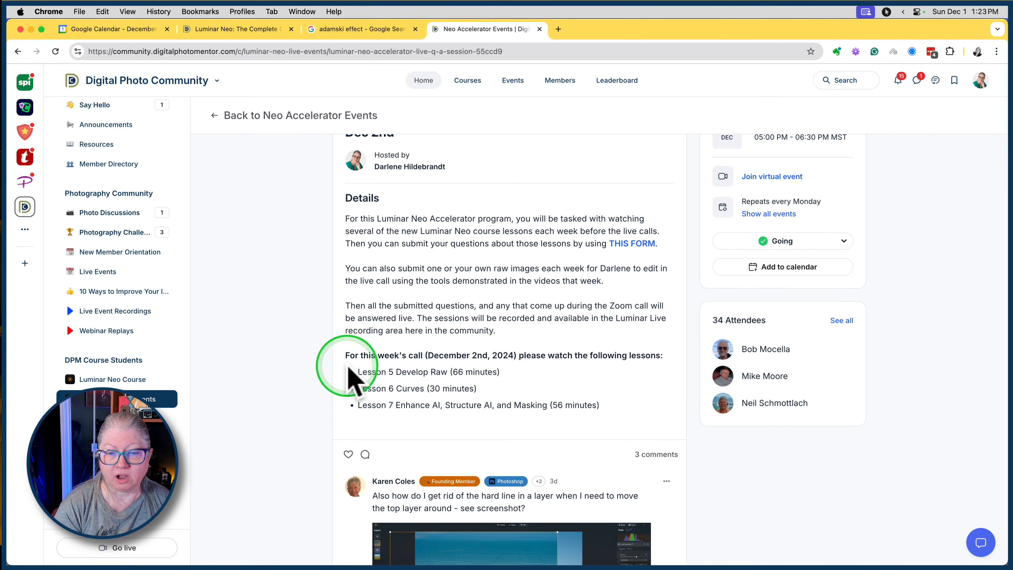
triple_click(397, 377)
drag(397, 377, 600, 413)
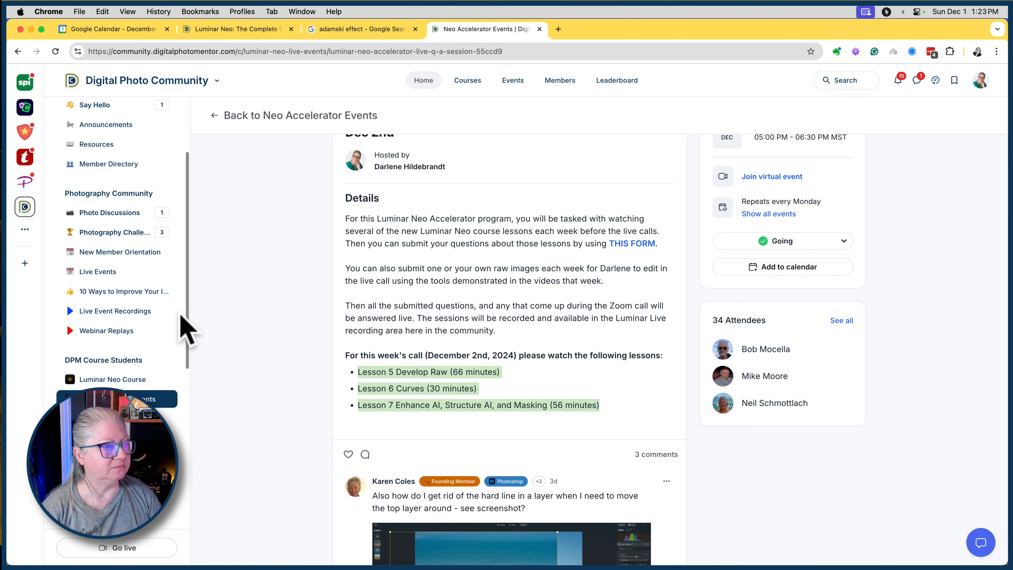
click(187, 315)
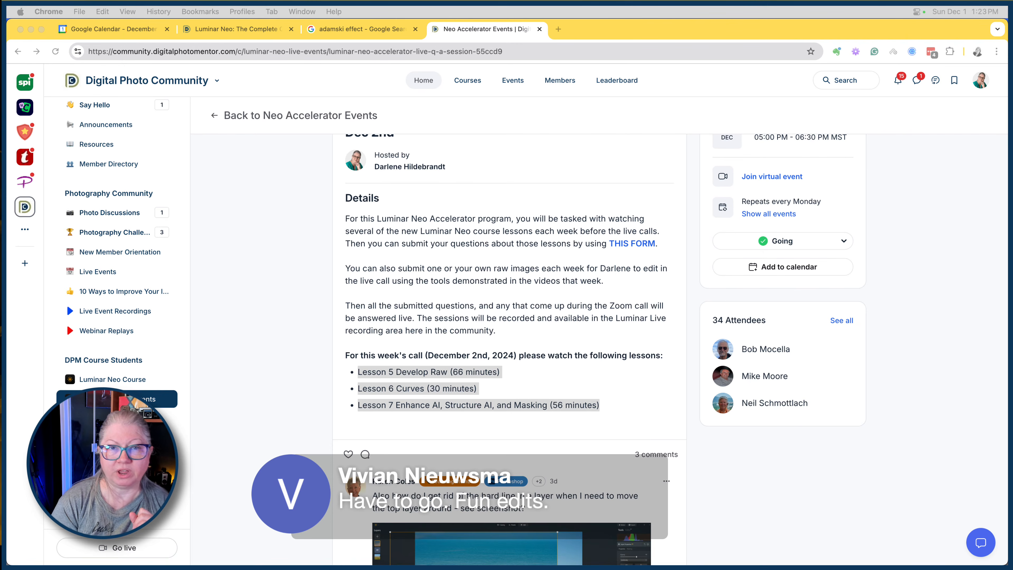
Load phototoursandexpeditions.com in a new tab, open its Cuba Photo Tour 2025 page and collapse the chat window.
click(558, 28)
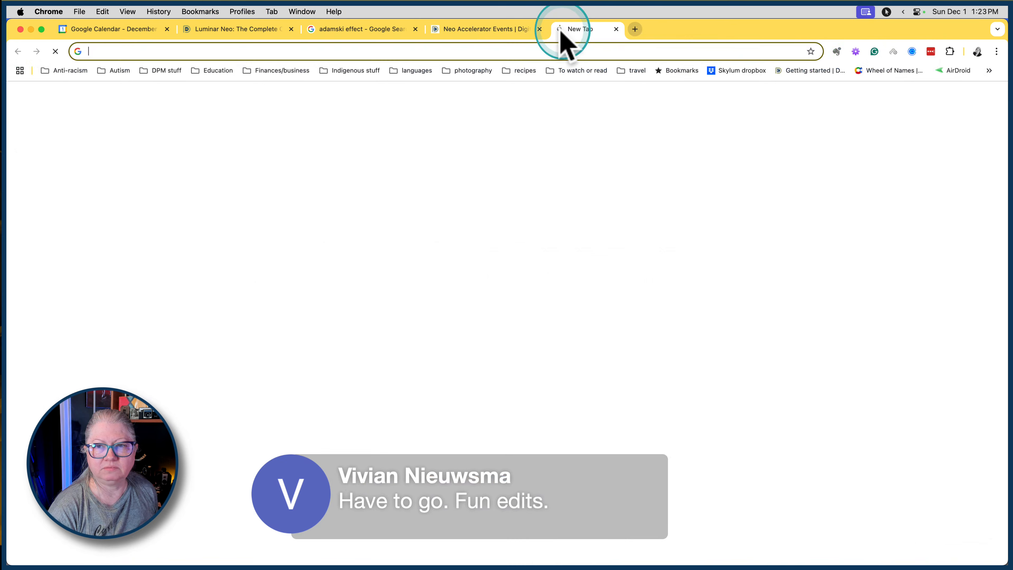
text(phototoursandexpeditions.com)
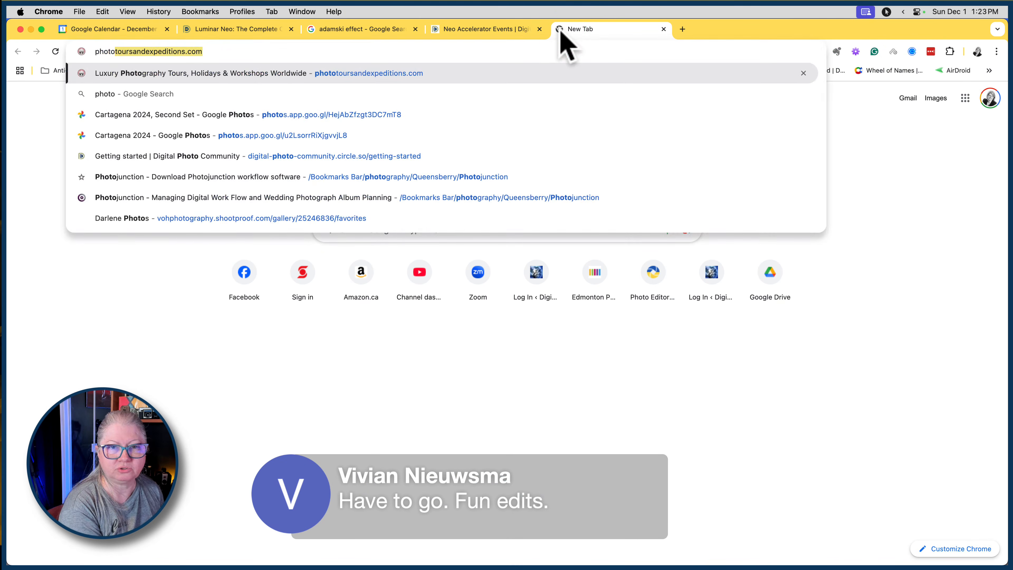
key(Return)
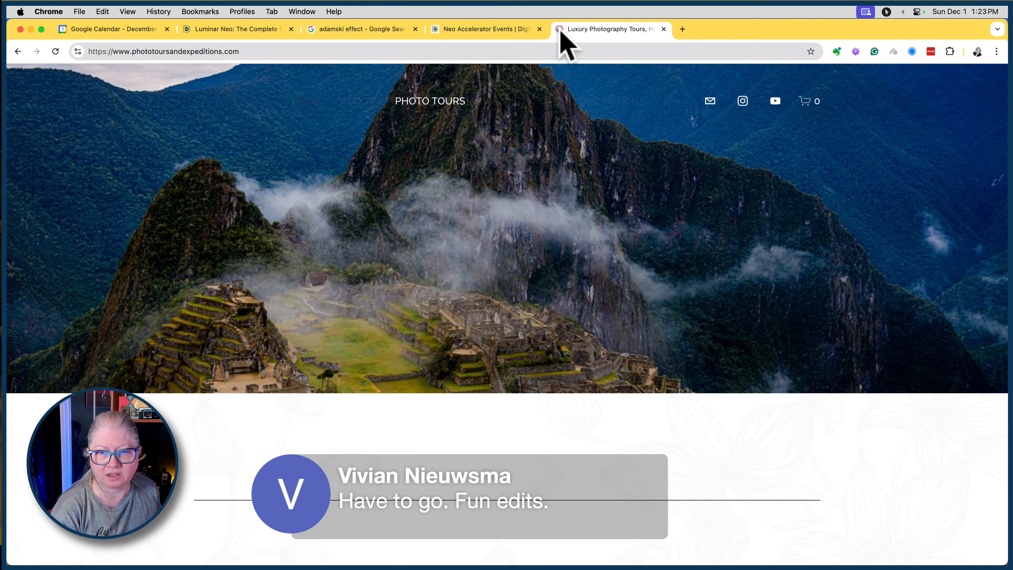
click(418, 127)
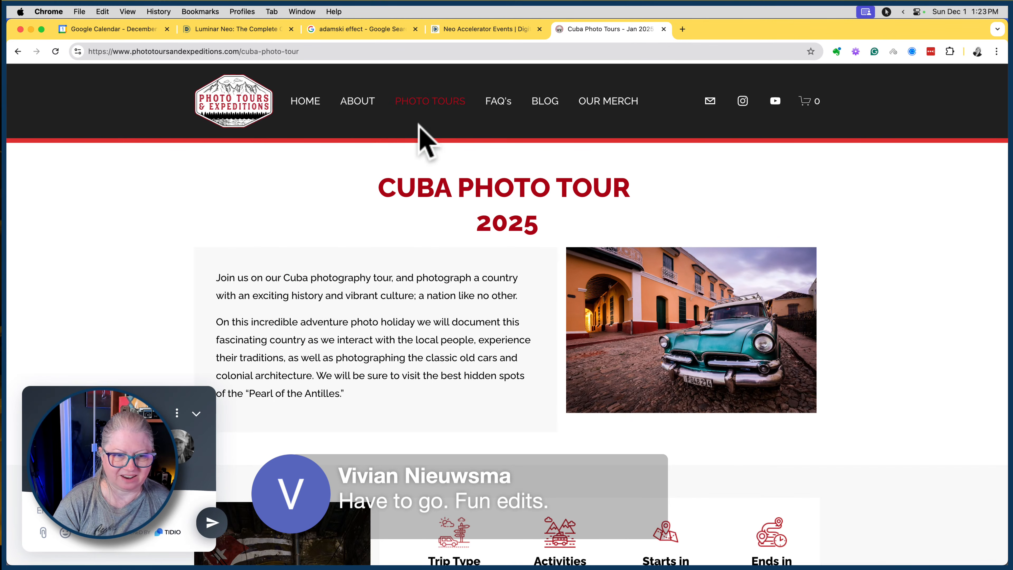
click(199, 414)
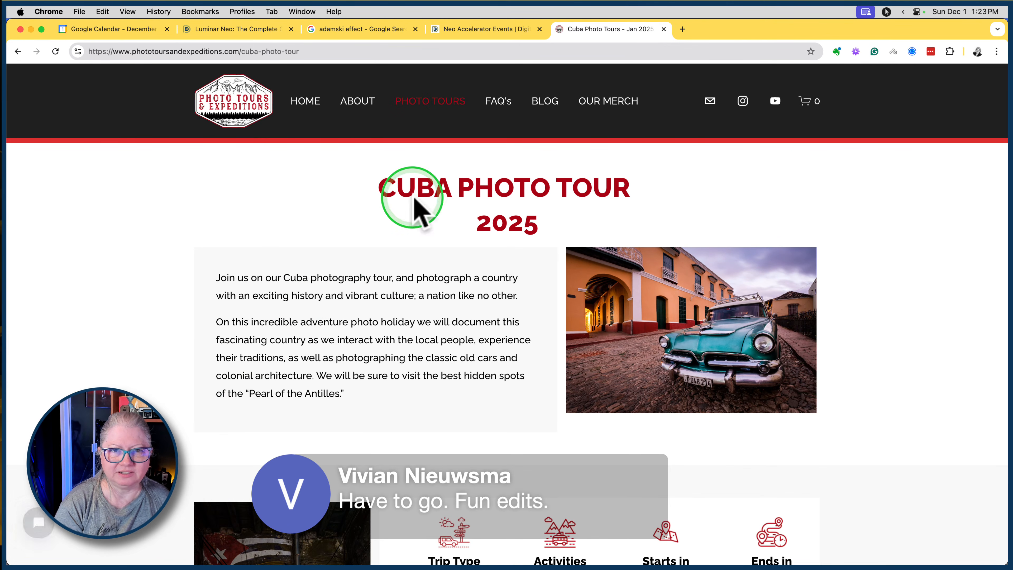
Select the Cuba tour page's web address and review the trip's dates, activities, group size and price.
click(383, 50)
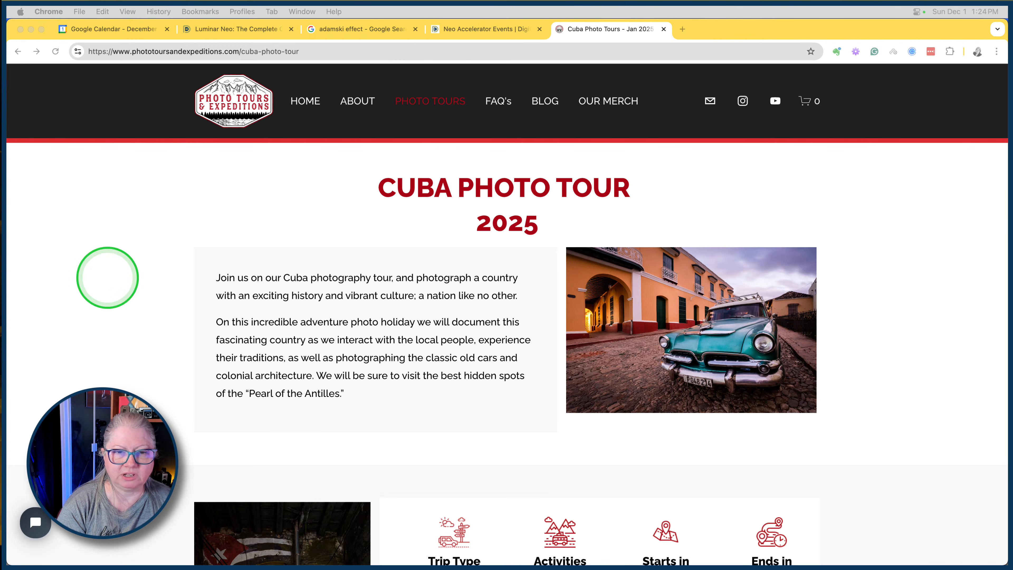
click(91, 222)
scroll(90, 215, down, 4)
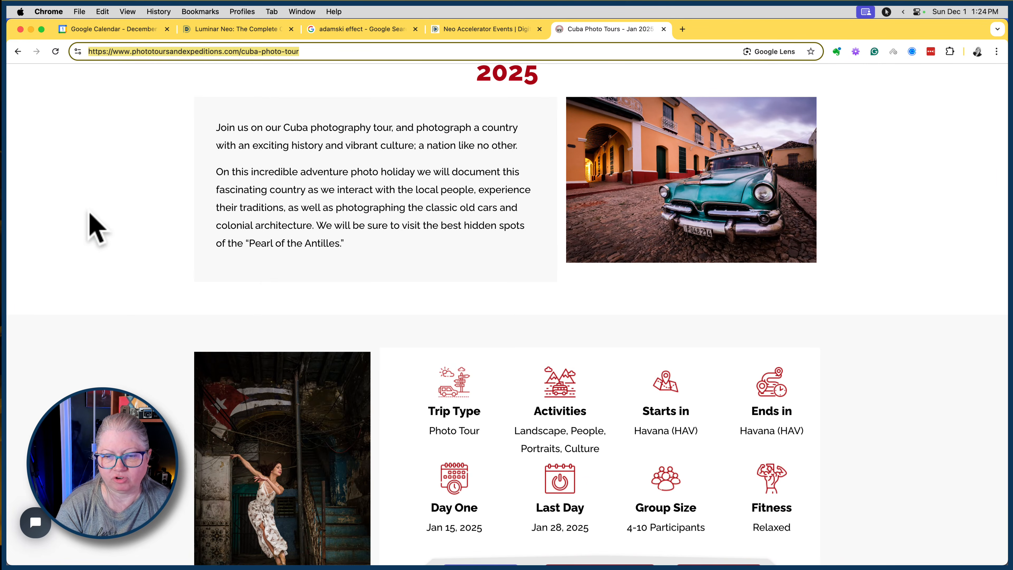
scroll(93, 228, down, 5)
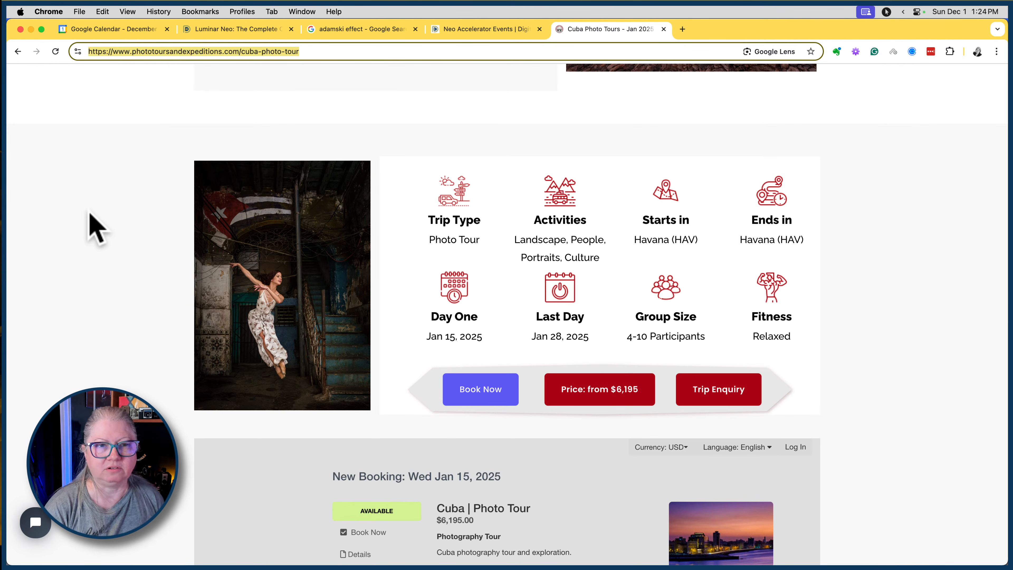
Collapse the tour site's chat window and switch back to Luminar Neo with the white magnolia photo.
click(35, 523)
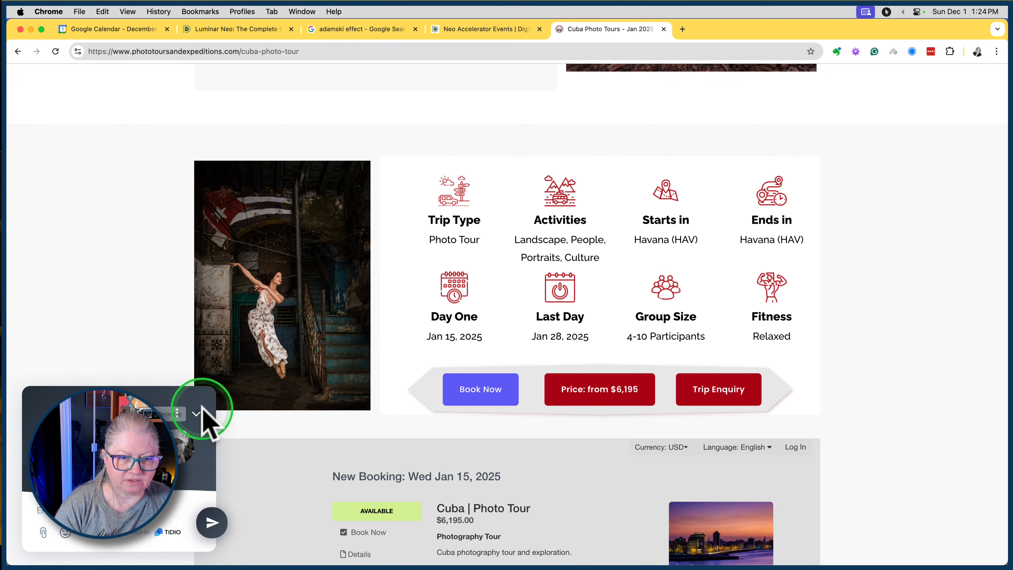
click(196, 414)
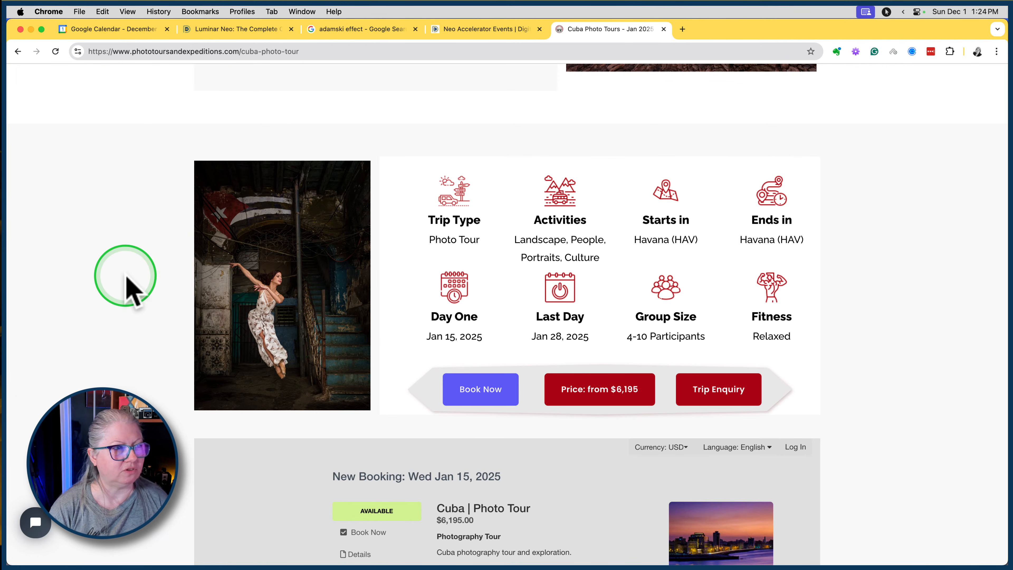
key(super+Tab)
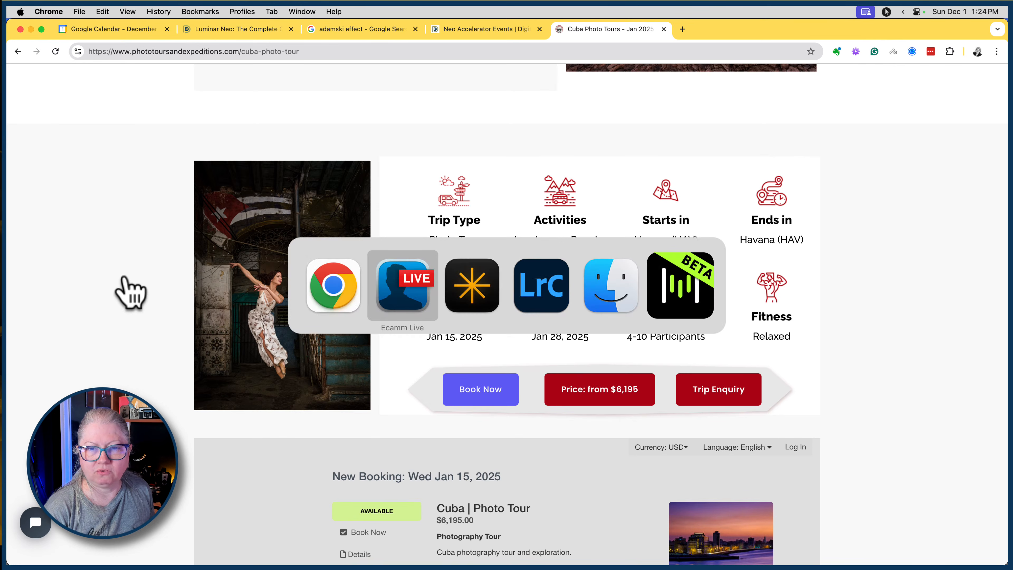
key(super+Tab)
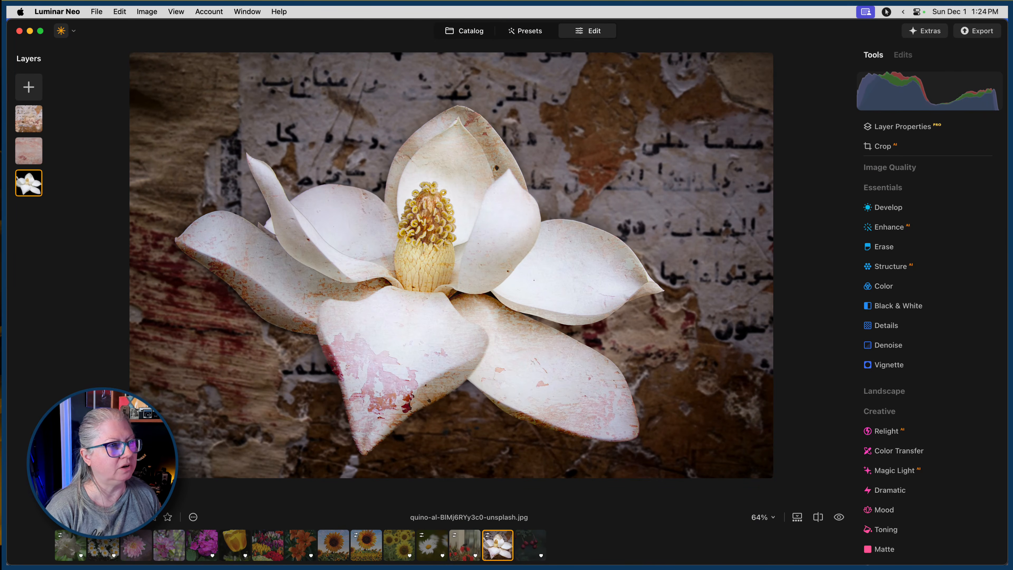